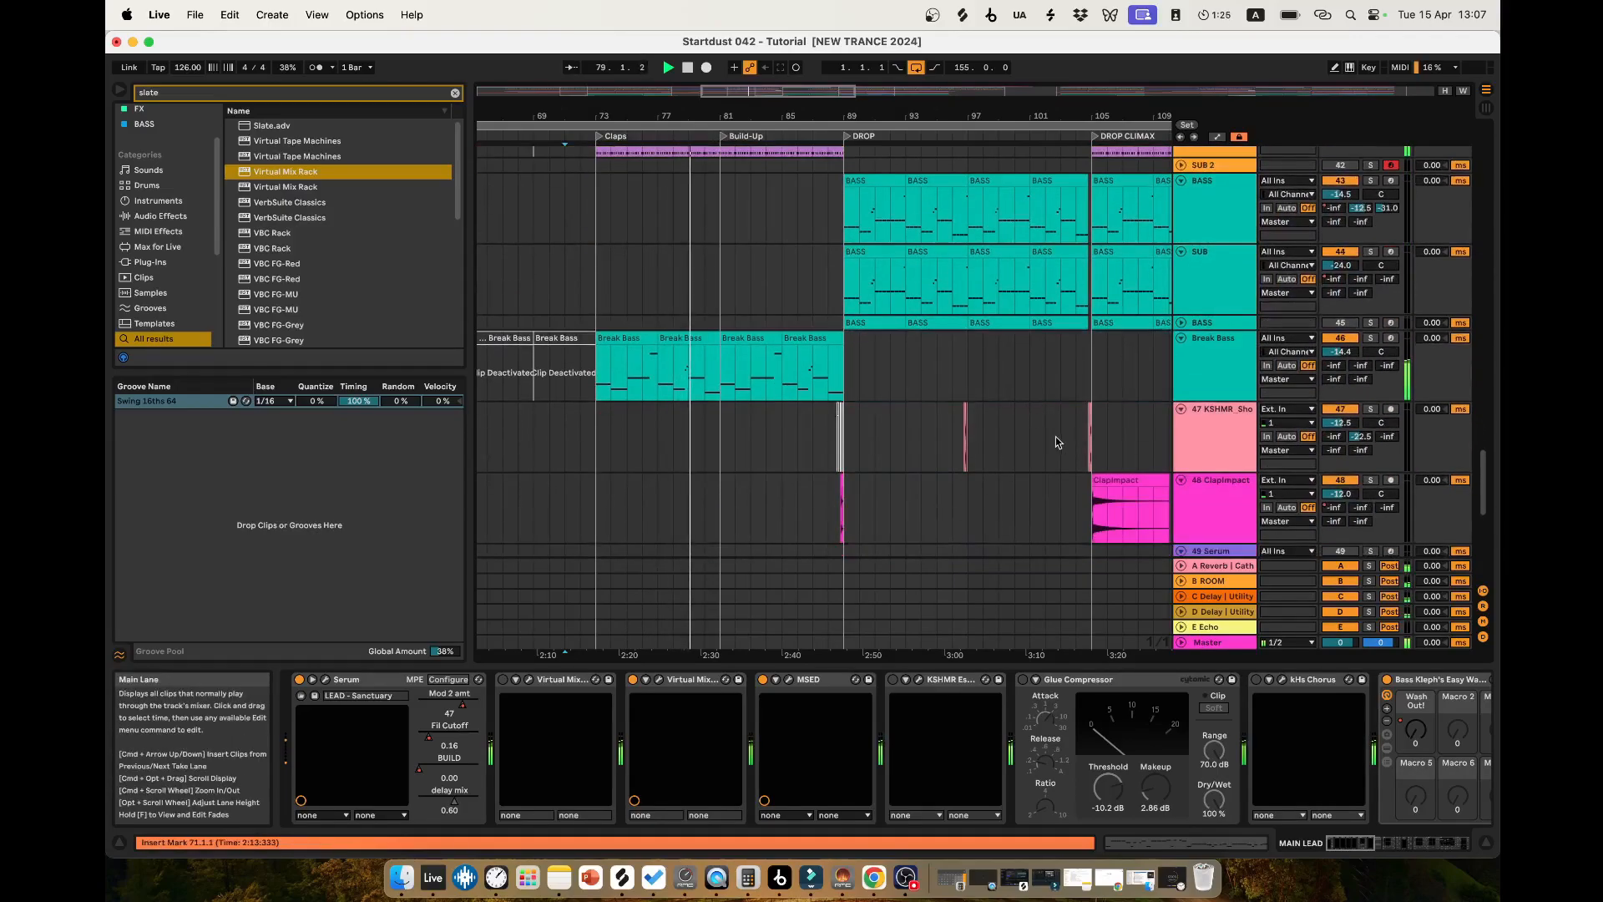
Examine the FX, bass, pad and lead tracks from the build-up into the drop while the song plays.
{"action": "scroll", "coordinate": [1057, 445], "scroll_direction": "down", "scroll_amount": 8}
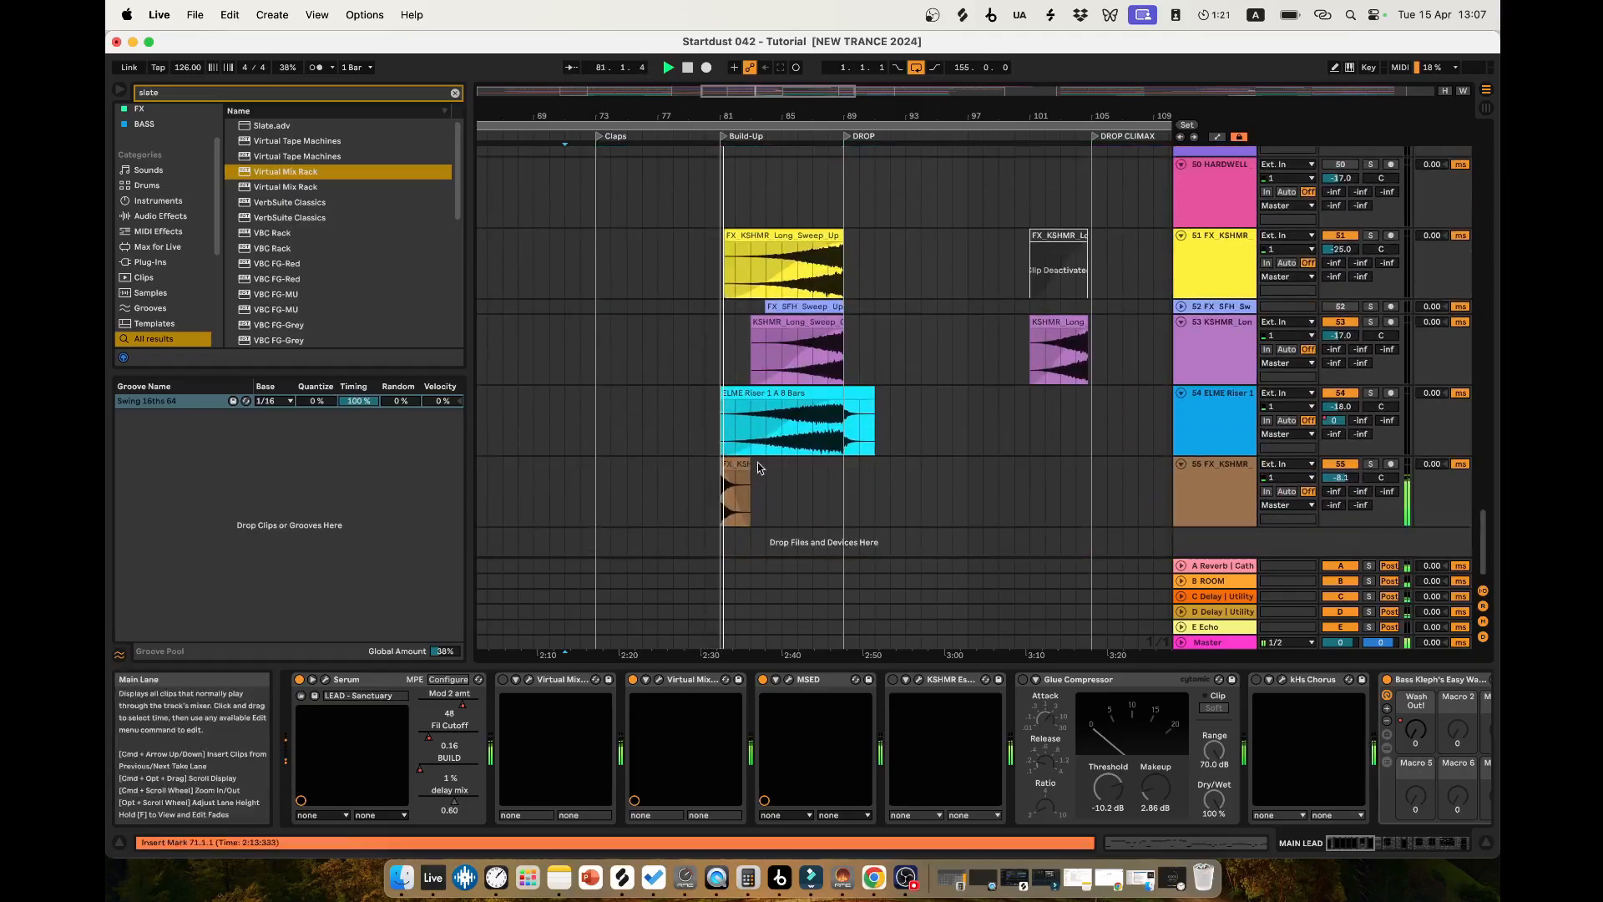
{"action": "scroll", "coordinate": [857, 498], "scroll_direction": "up", "scroll_amount": 1}
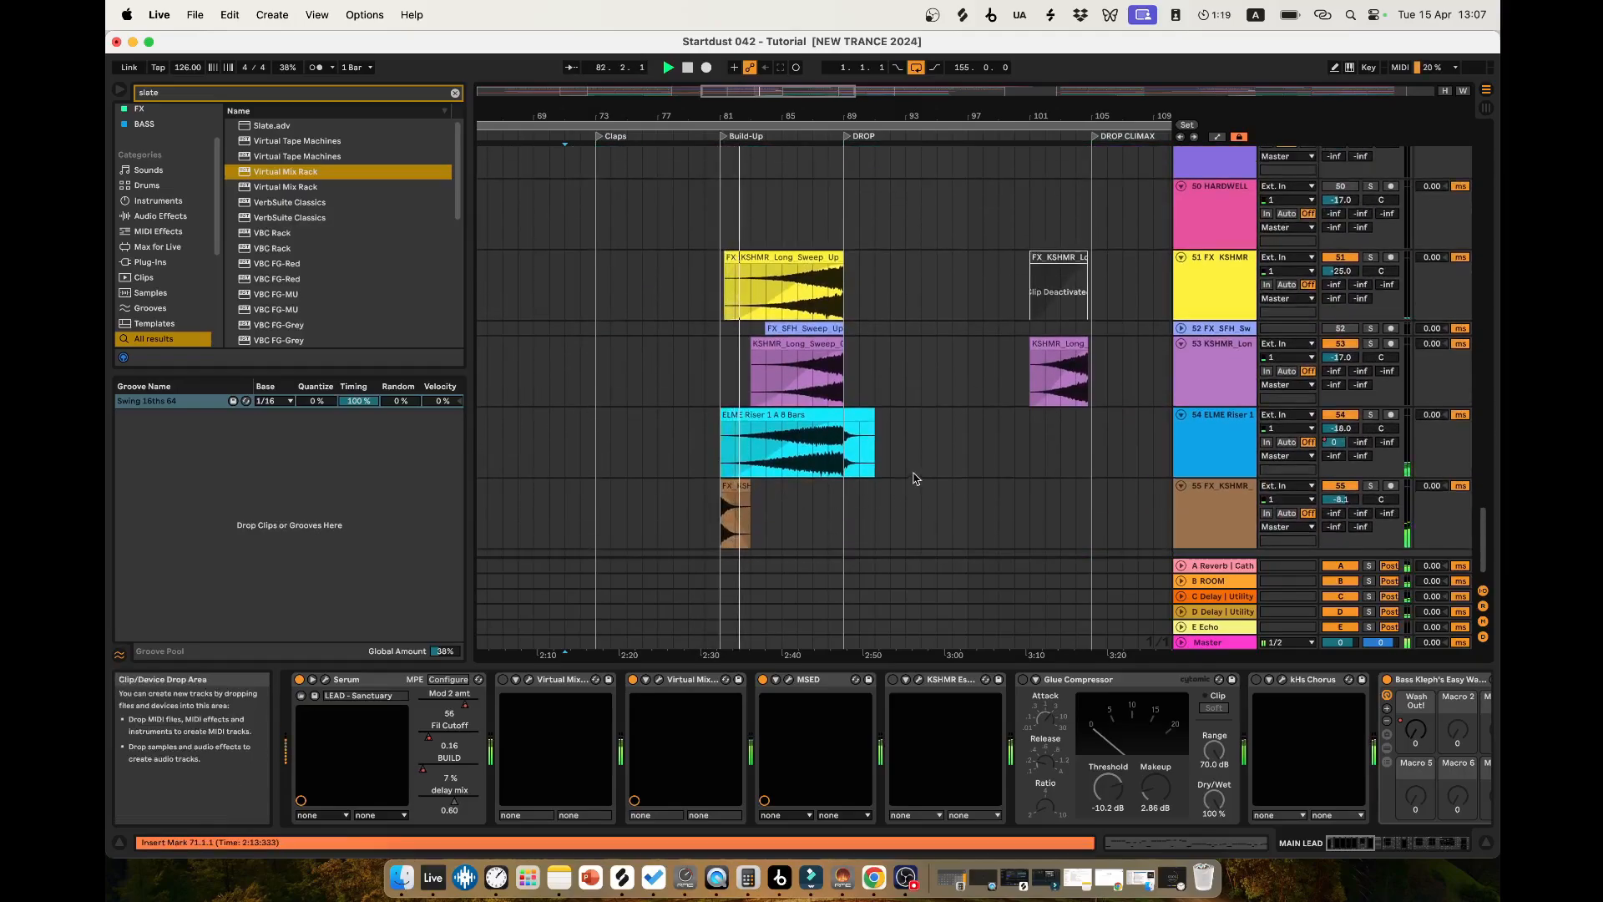
{"action": "scroll", "coordinate": [968, 483], "scroll_direction": "up", "scroll_amount": 1}
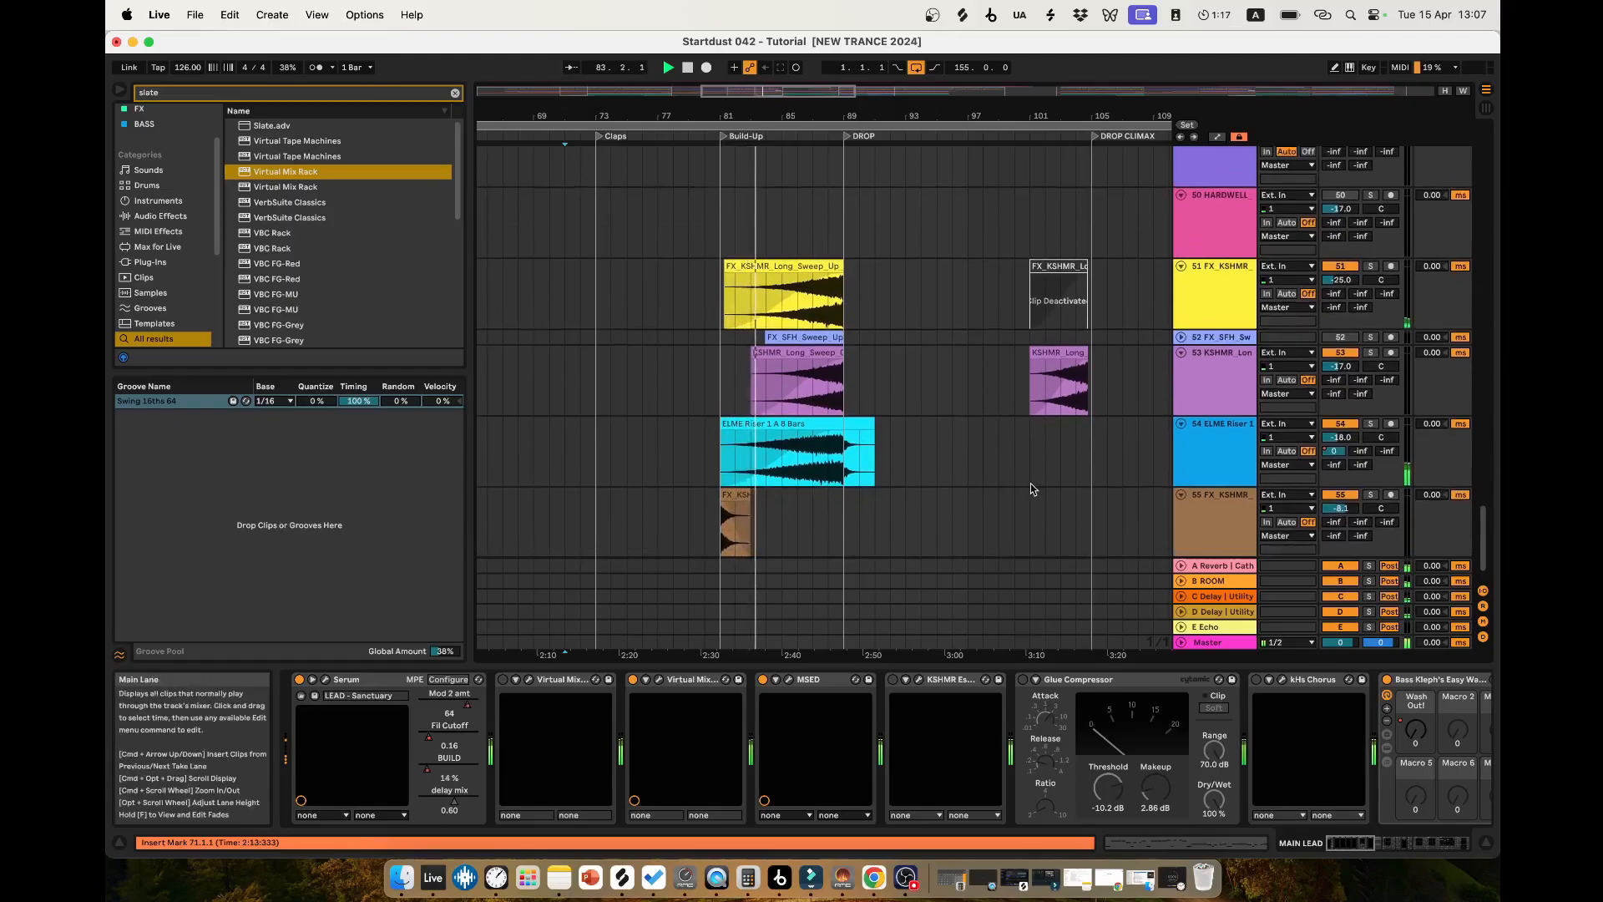
{"action": "scroll", "coordinate": [1050, 484], "scroll_direction": "up", "scroll_amount": 15}
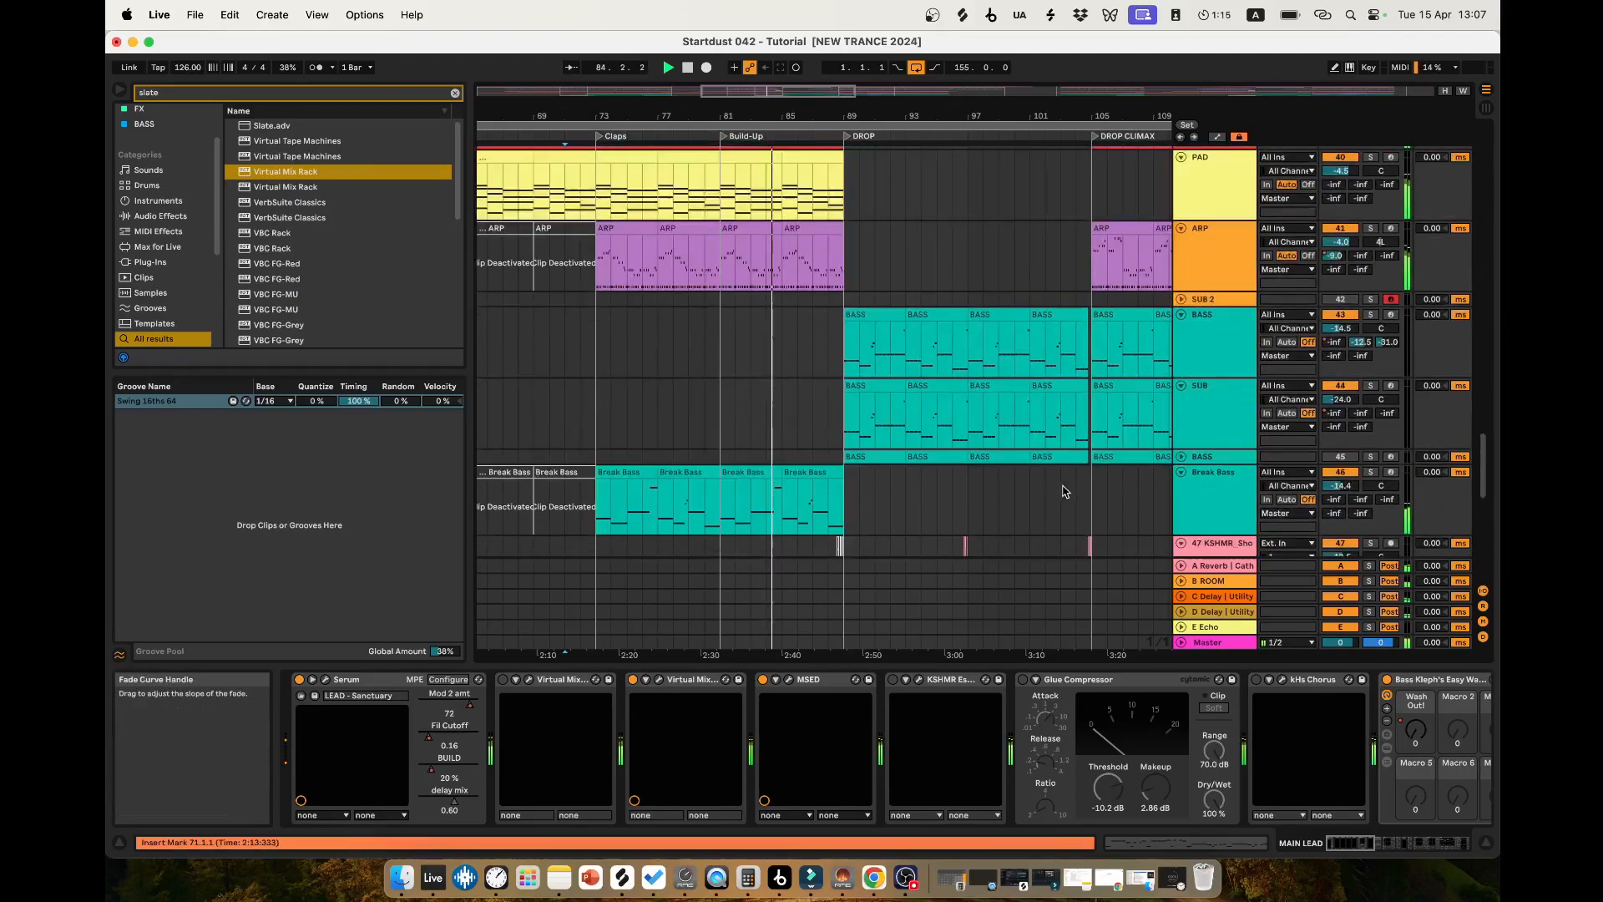
{"action": "scroll", "coordinate": [1064, 497], "scroll_direction": "up", "scroll_amount": 10}
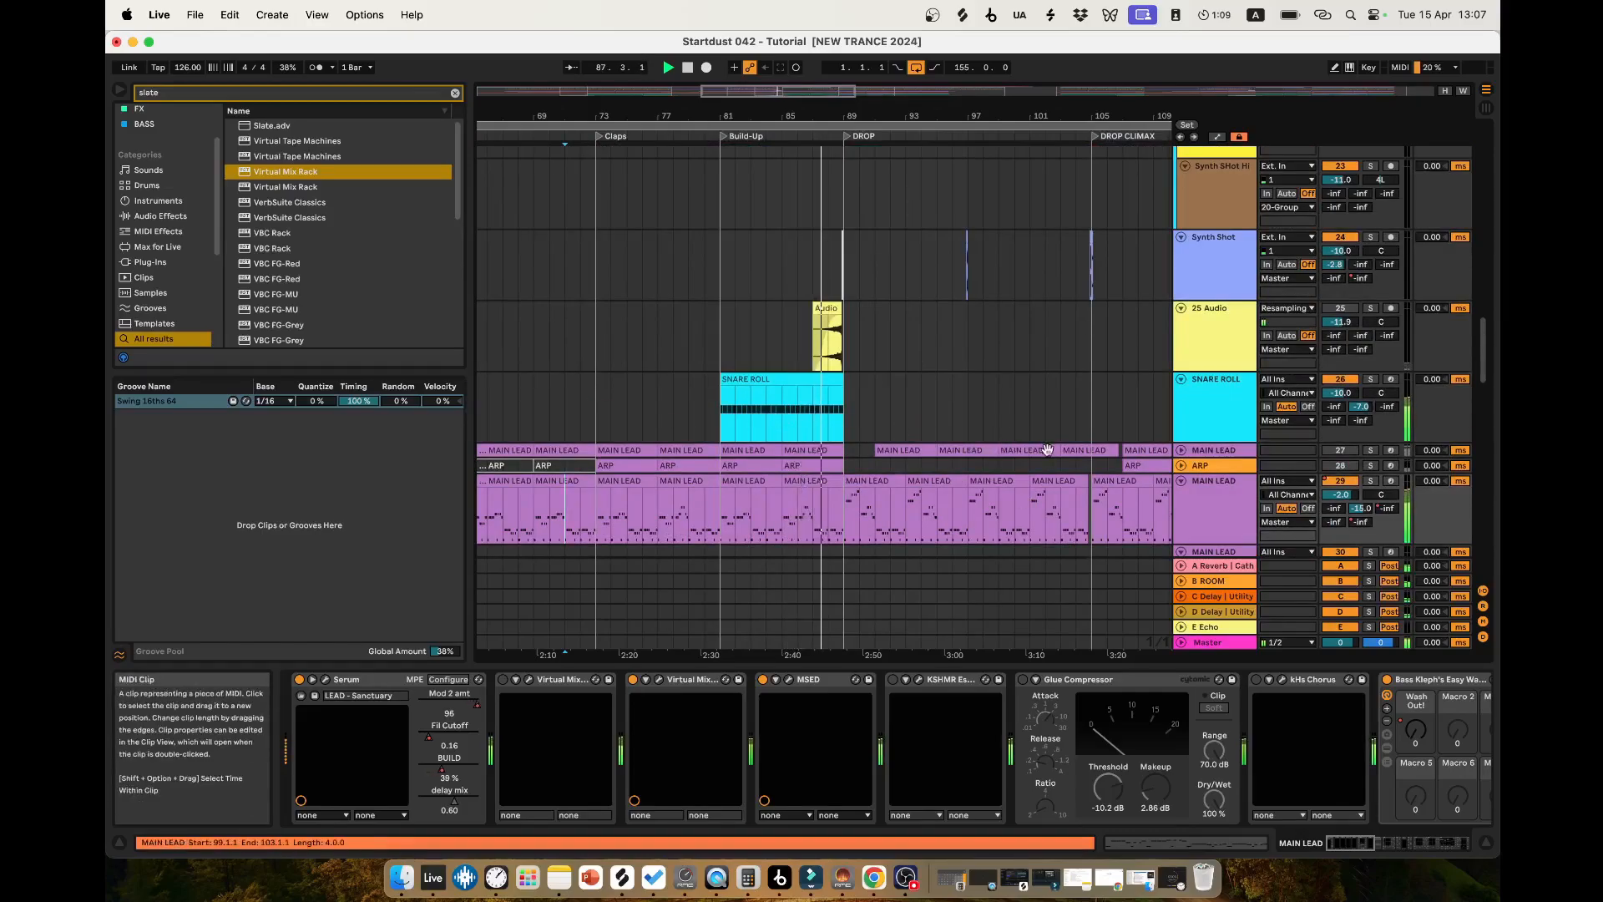
{"action": "scroll", "coordinate": [1047, 451], "scroll_direction": "down", "scroll_amount": 10}
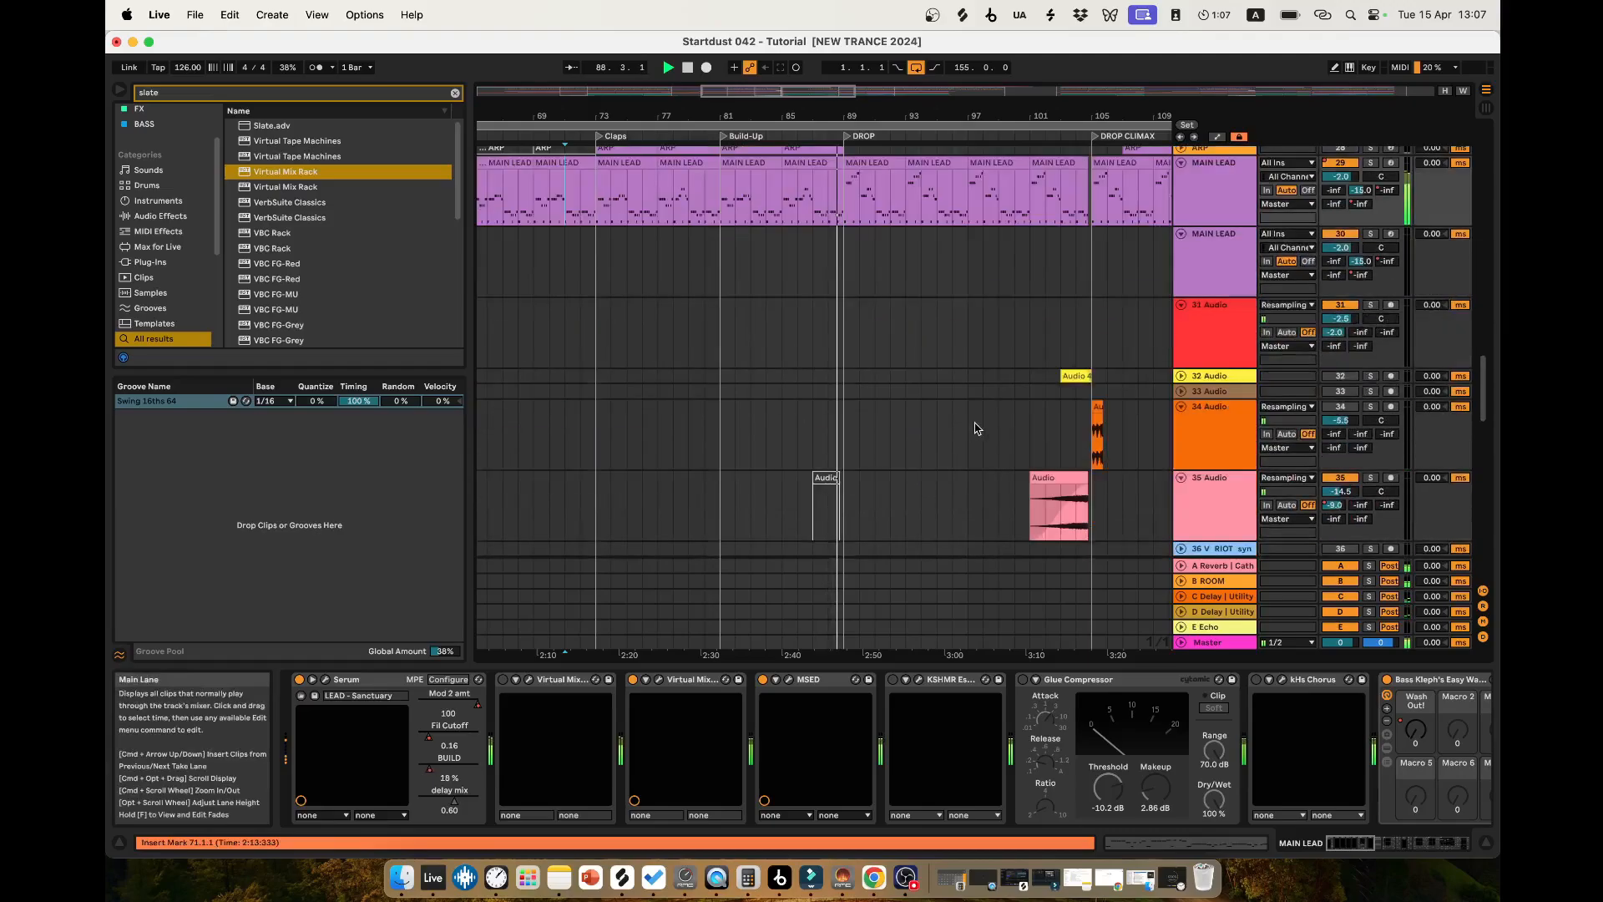
{"action": "scroll", "coordinate": [977, 427], "scroll_direction": "down", "scroll_amount": 15}
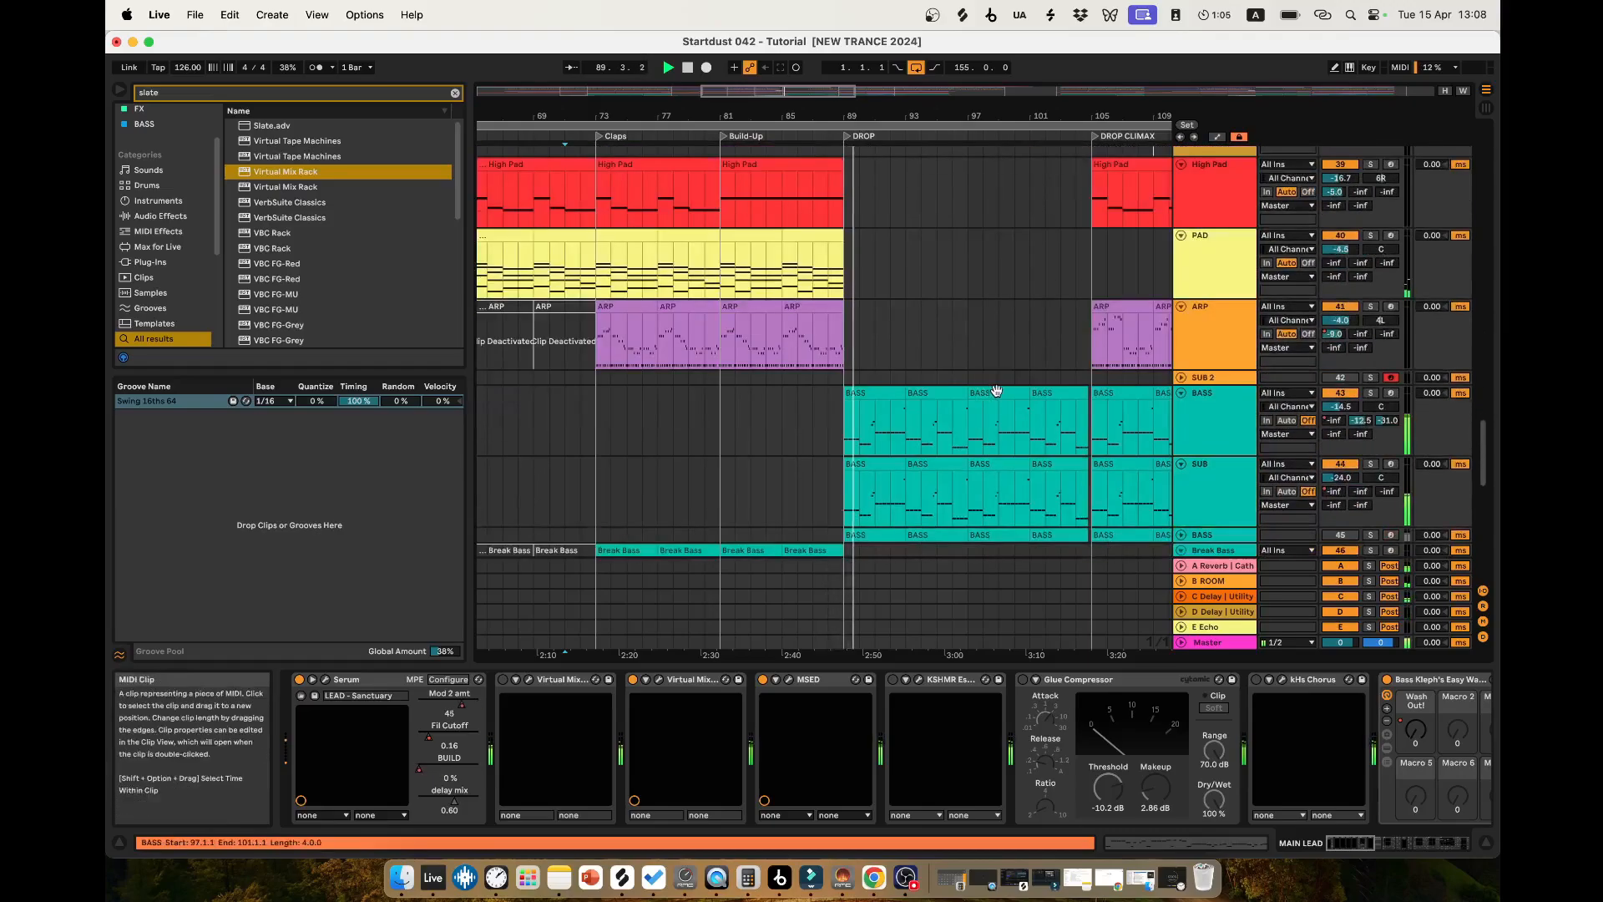
{"action": "scroll", "coordinate": [996, 390], "scroll_direction": "down", "scroll_amount": 1}
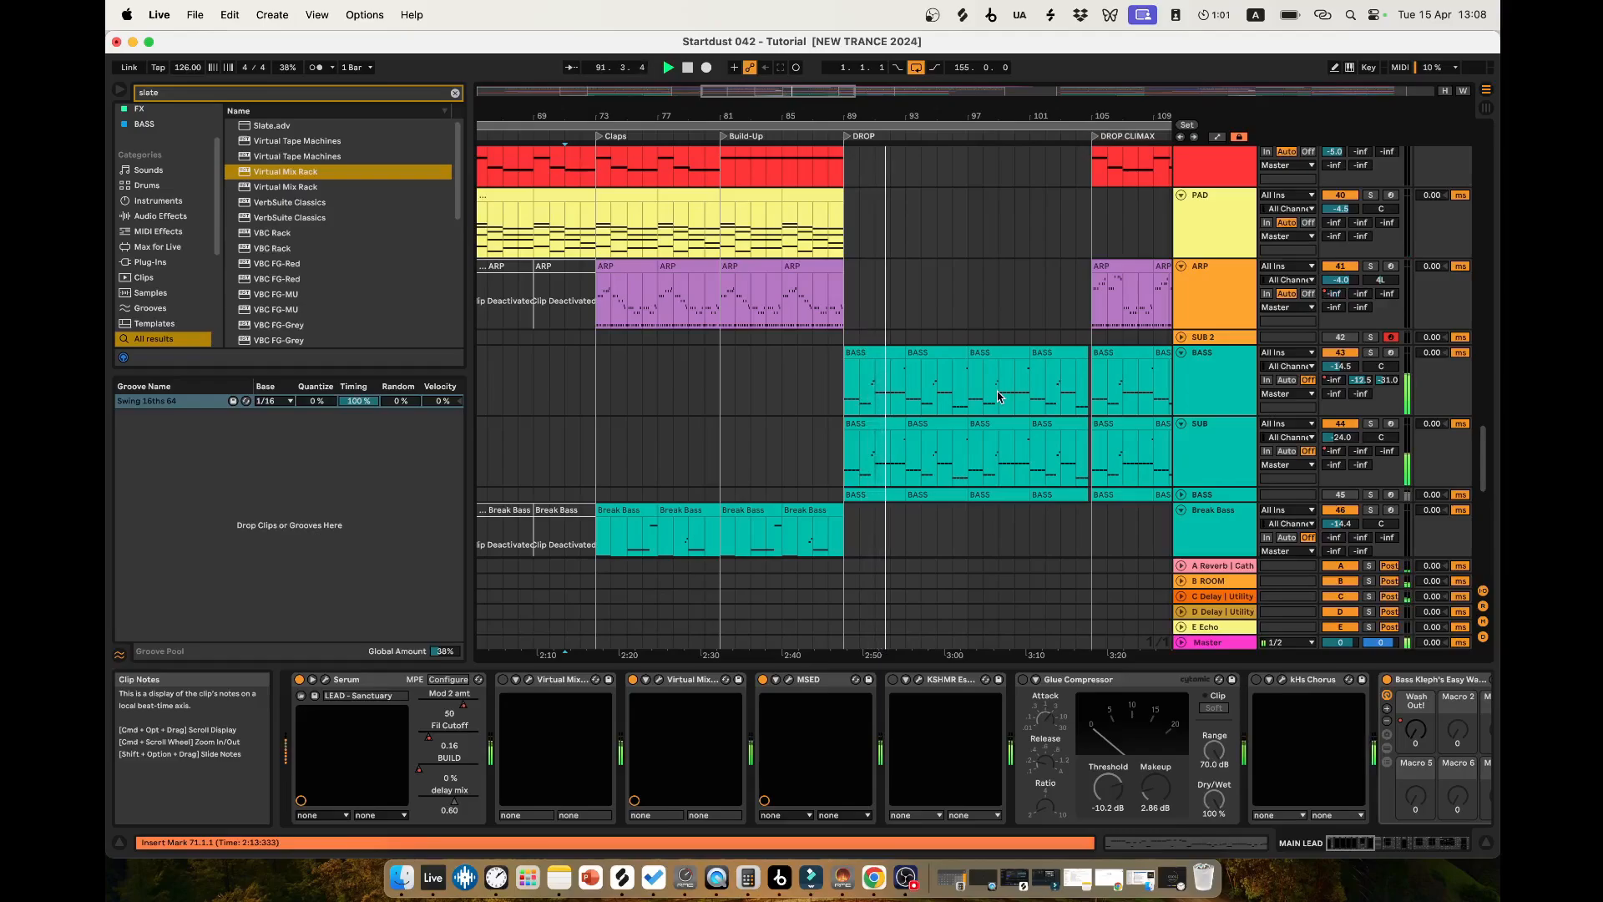
Examine the drop climax and outro sections of the pad, arp, bass and impact tracks during playback.
{"action": "left_click_drag", "start_coordinate": [911, 113], "coordinate": [834, 126]}
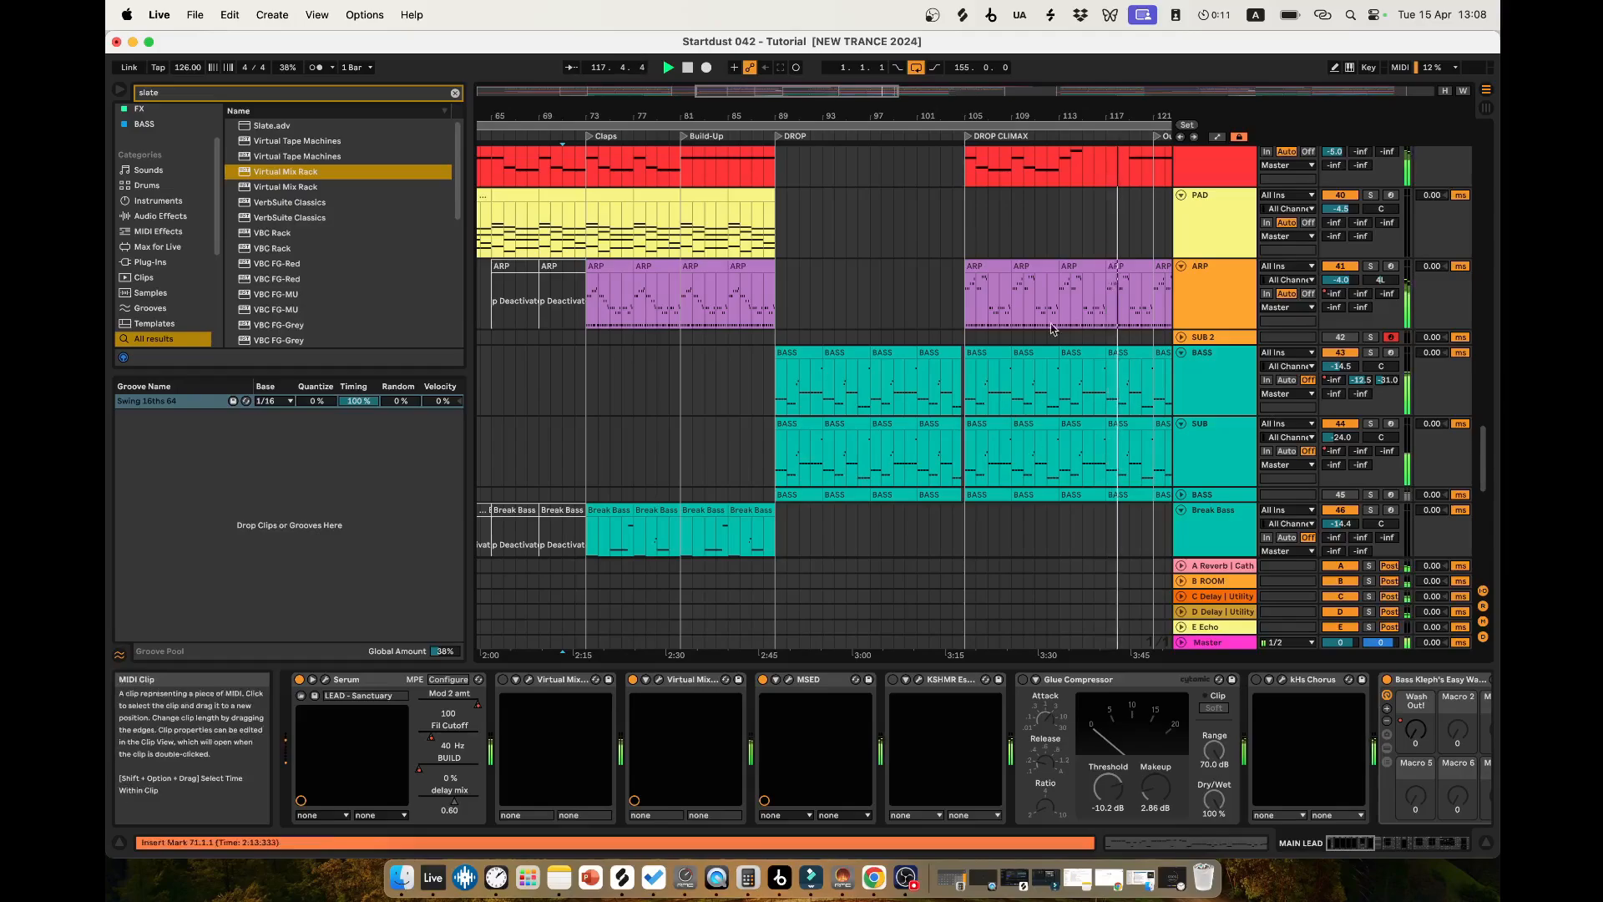
{"action": "scroll", "coordinate": [1026, 469], "scroll_direction": "right", "scroll_amount": 3}
{"action": "scroll", "coordinate": [979, 408], "scroll_direction": "down", "scroll_amount": 2}
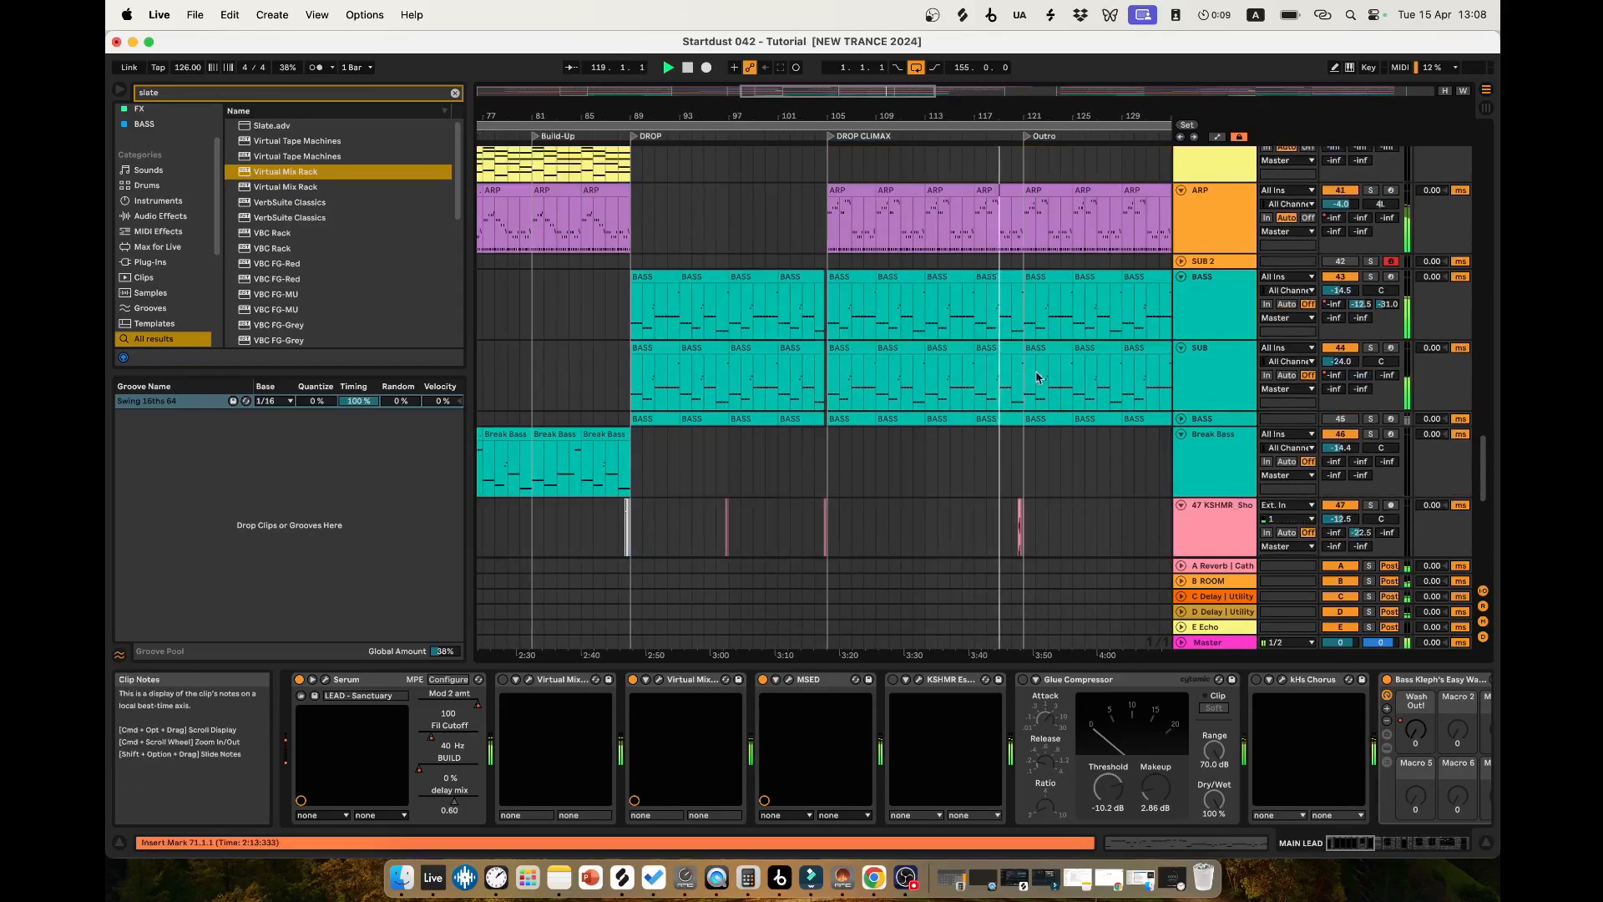
{"action": "scroll", "coordinate": [1102, 405], "scroll_direction": "up", "scroll_amount": 10}
{"action": "scroll", "coordinate": [1100, 402], "scroll_direction": "down", "scroll_amount": 10}
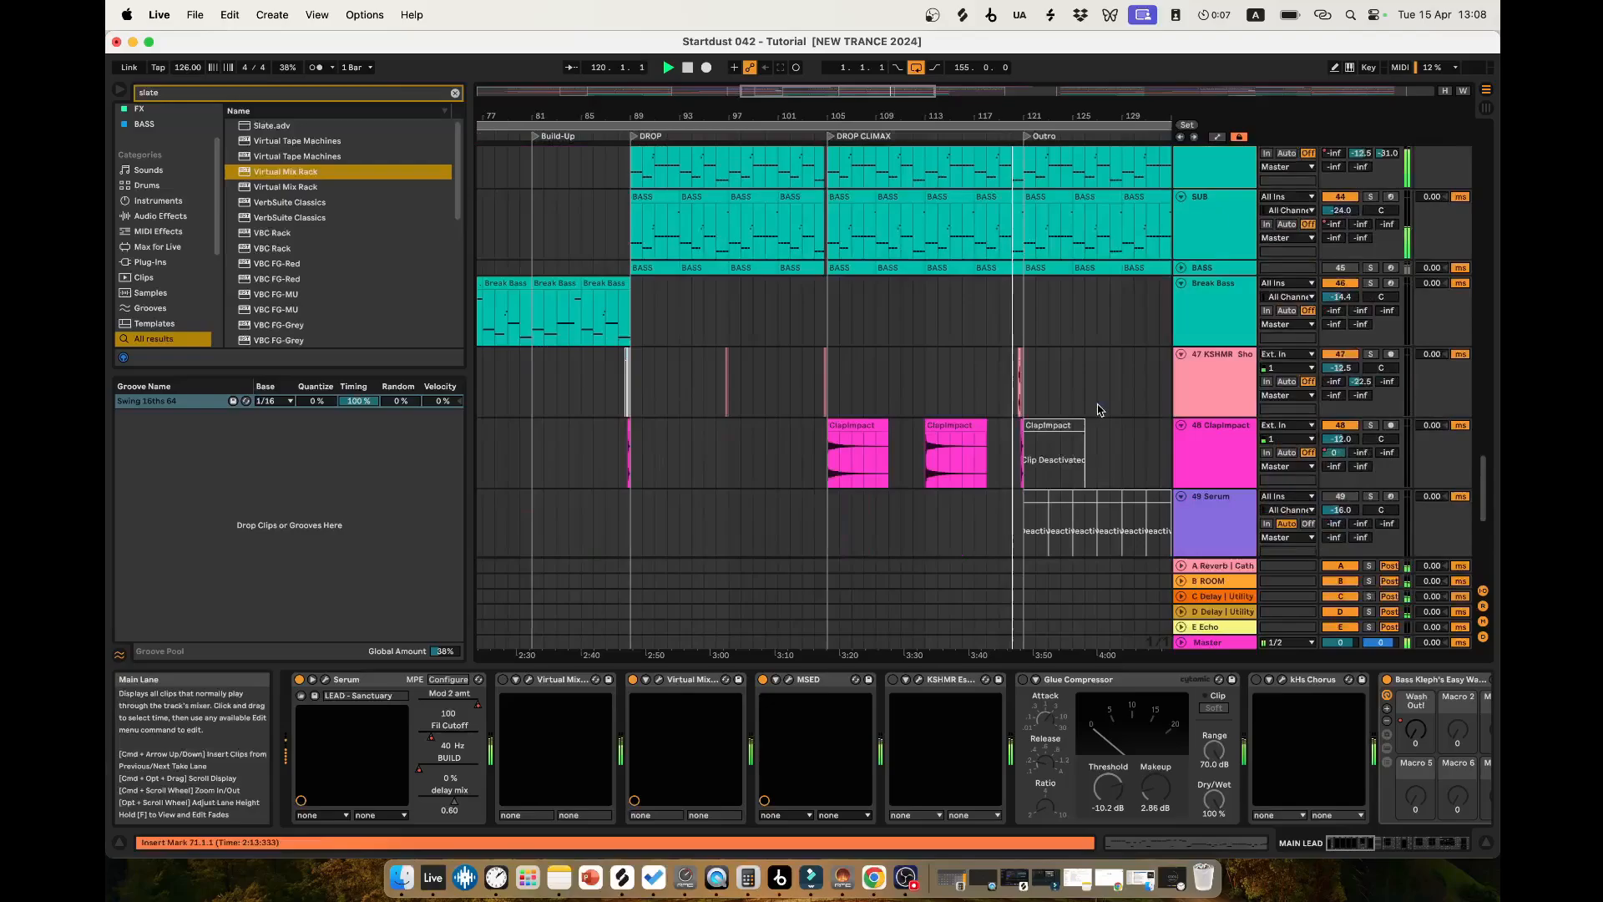
{"action": "scroll", "coordinate": [1093, 402], "scroll_direction": "up", "scroll_amount": 3}
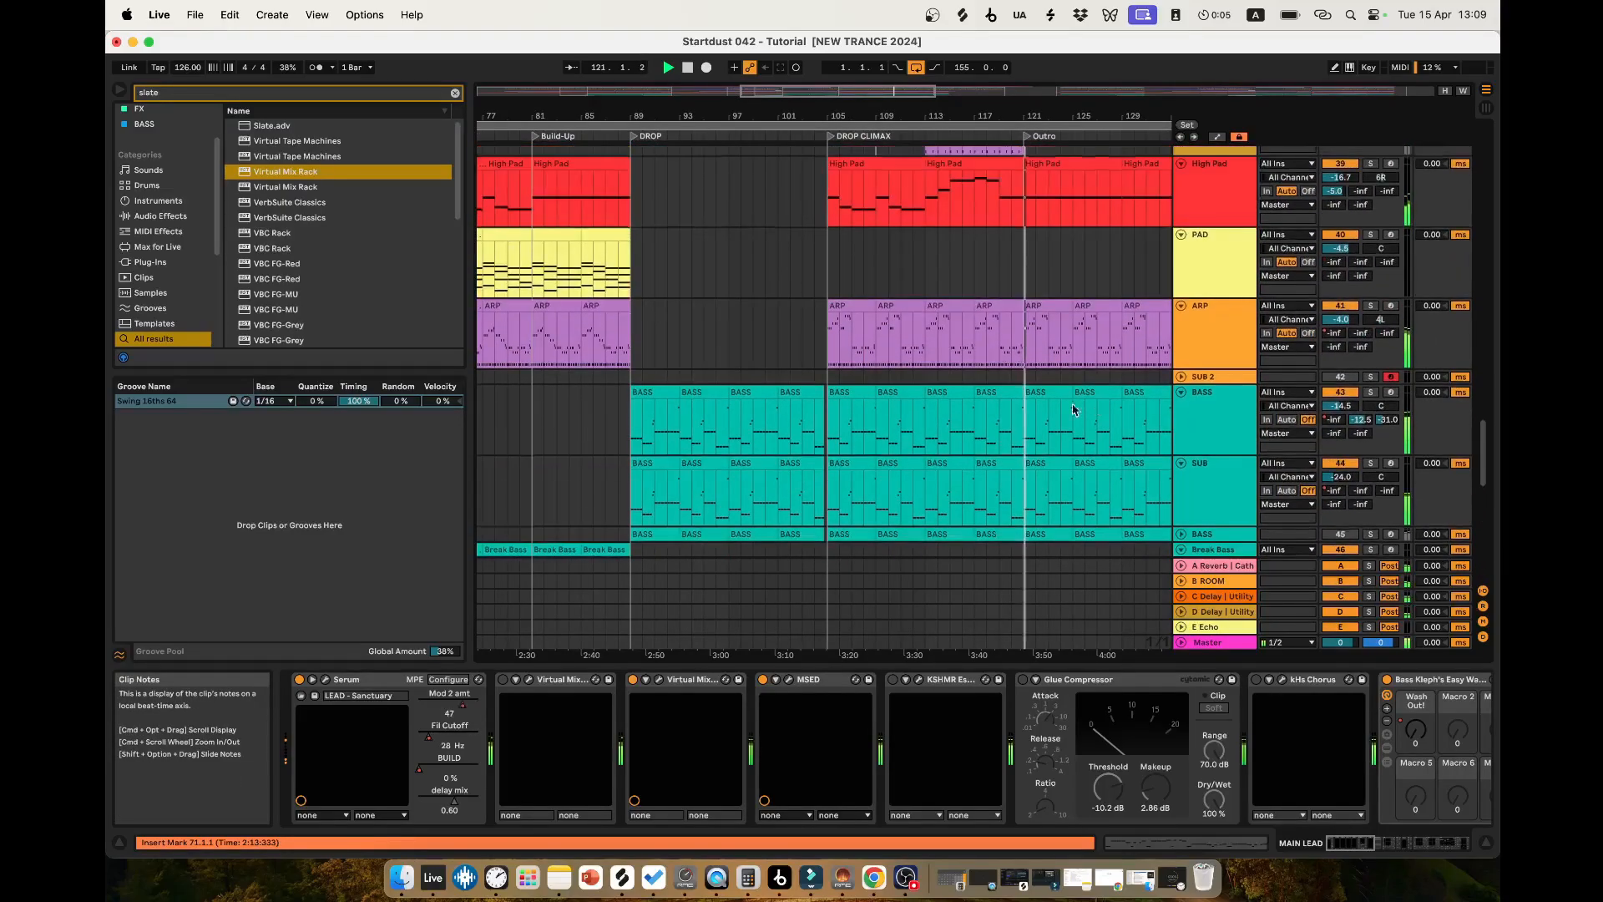
{"action": "left_click_drag", "start_coordinate": [842, 91], "coordinate": [828, 75]}
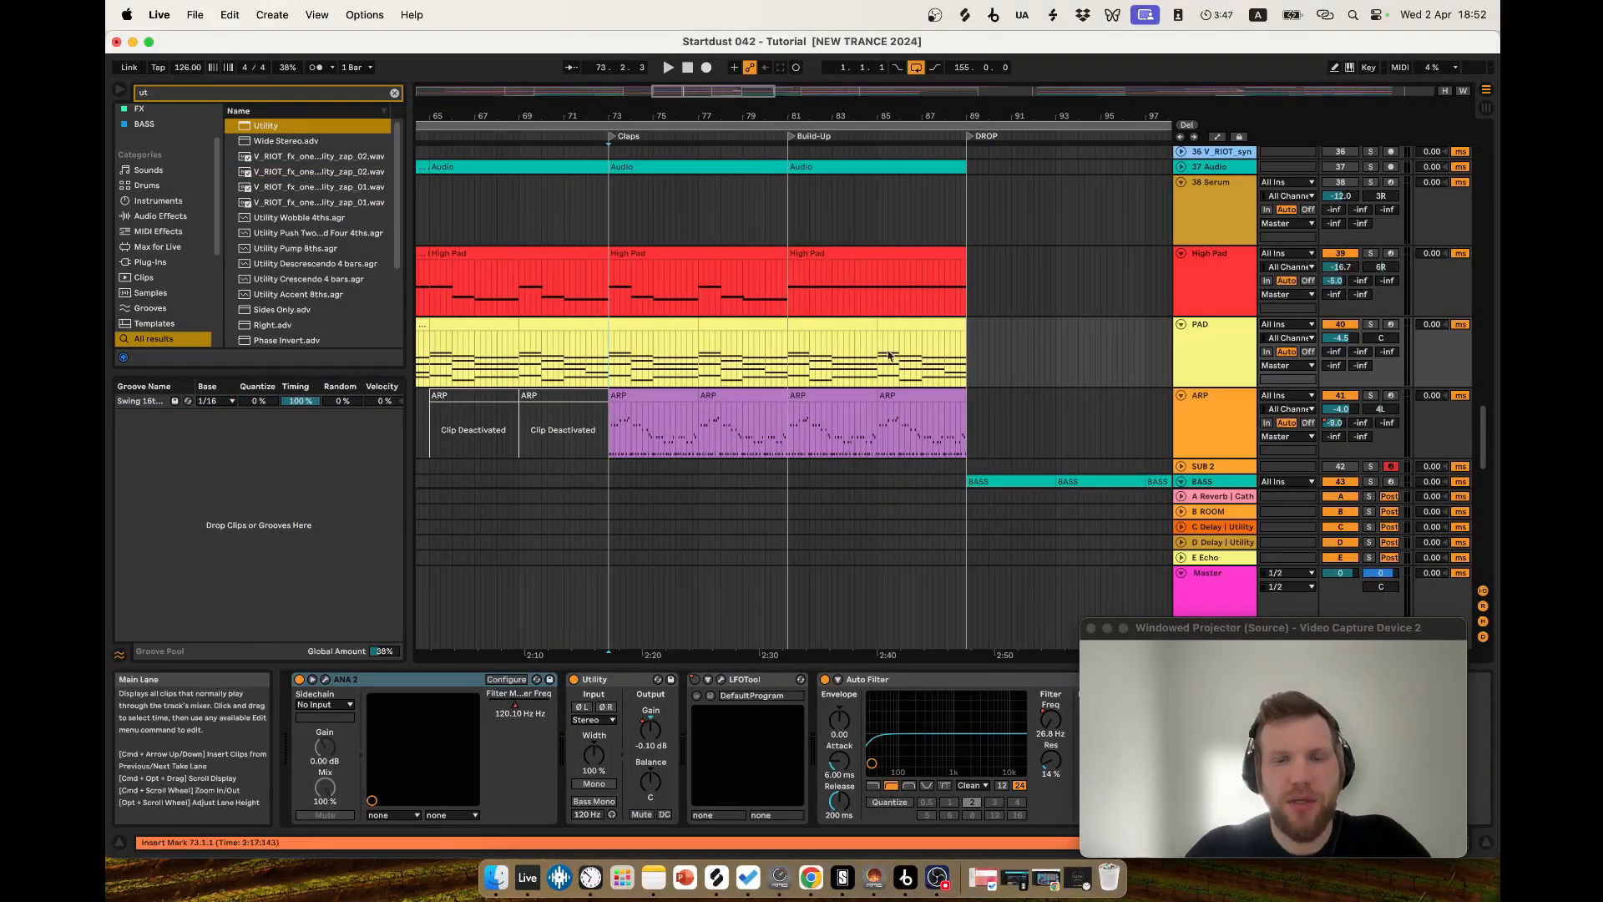
Examine the MAIN LEAD melody clips on track 29 across the Claps, Build-Up and DROP sections.
{"action": "scroll", "coordinate": [743, 393], "scroll_direction": "up", "scroll_amount": 10}
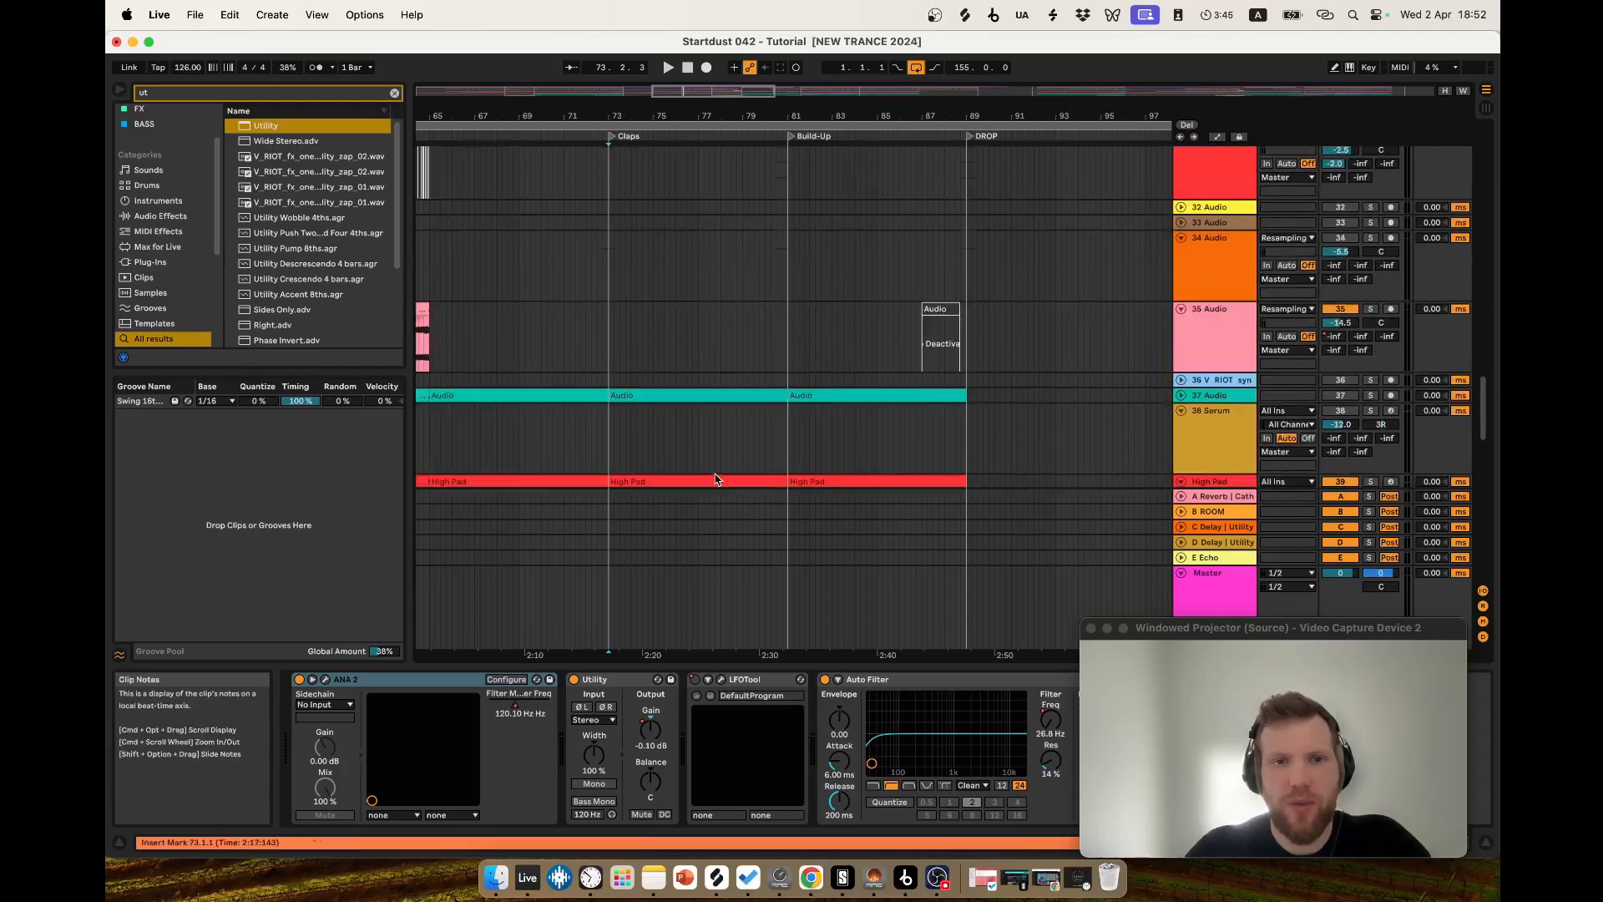
{"action": "scroll", "coordinate": [746, 391], "scroll_direction": "down", "scroll_amount": 4}
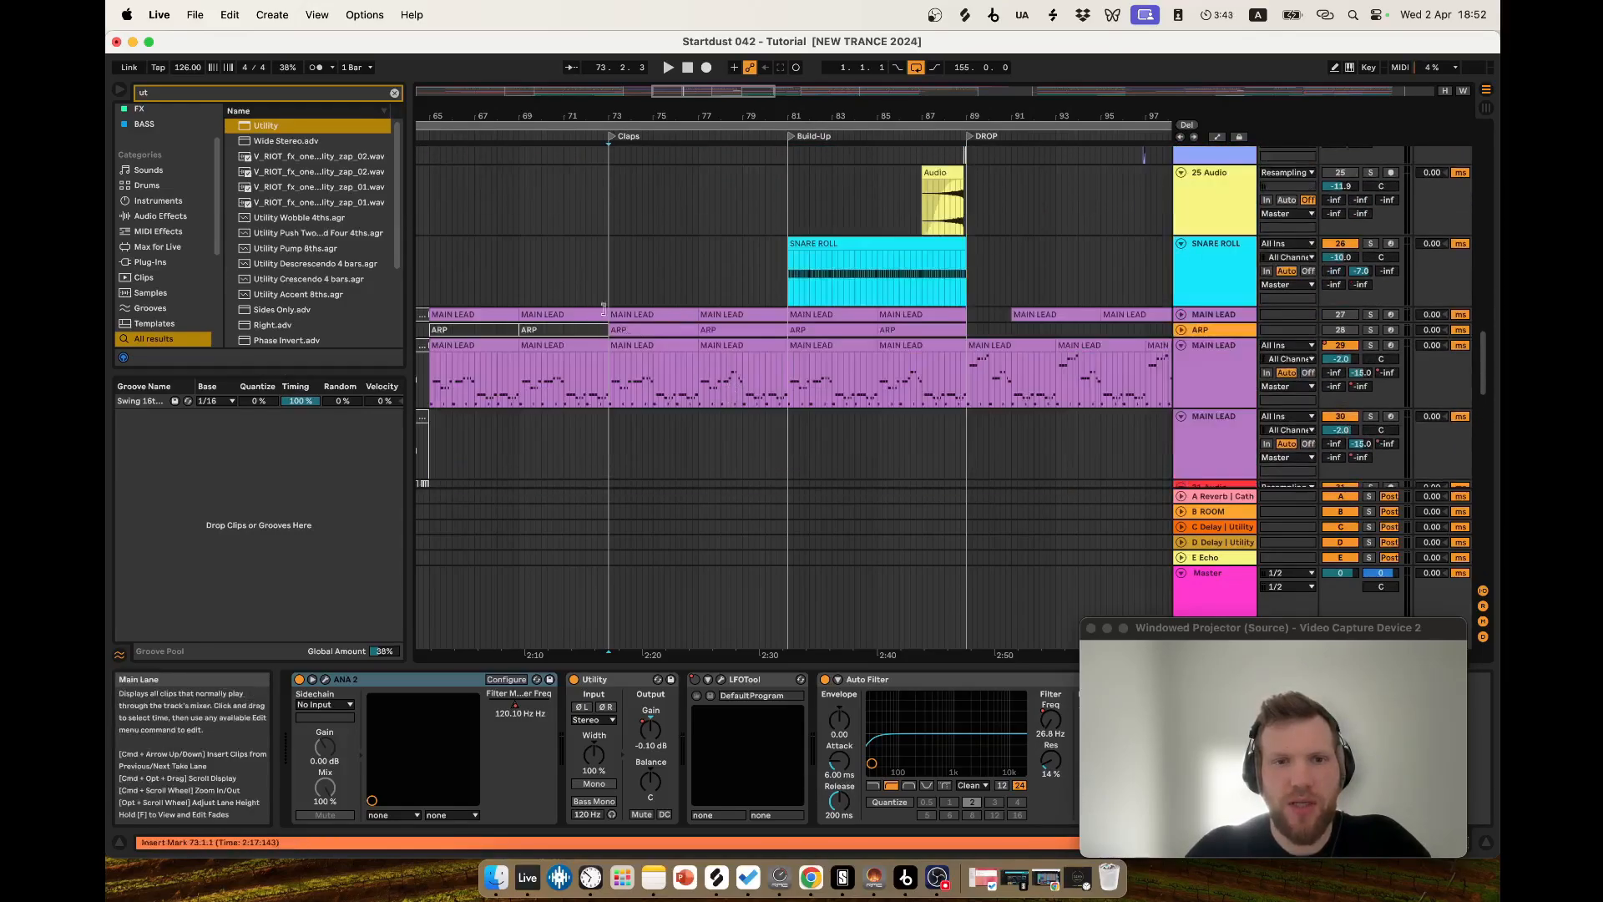
{"action": "left_click", "coordinate": [641, 345]}
{"action": "left_click_drag", "start_coordinate": [504, 379], "coordinate": [966, 379]}
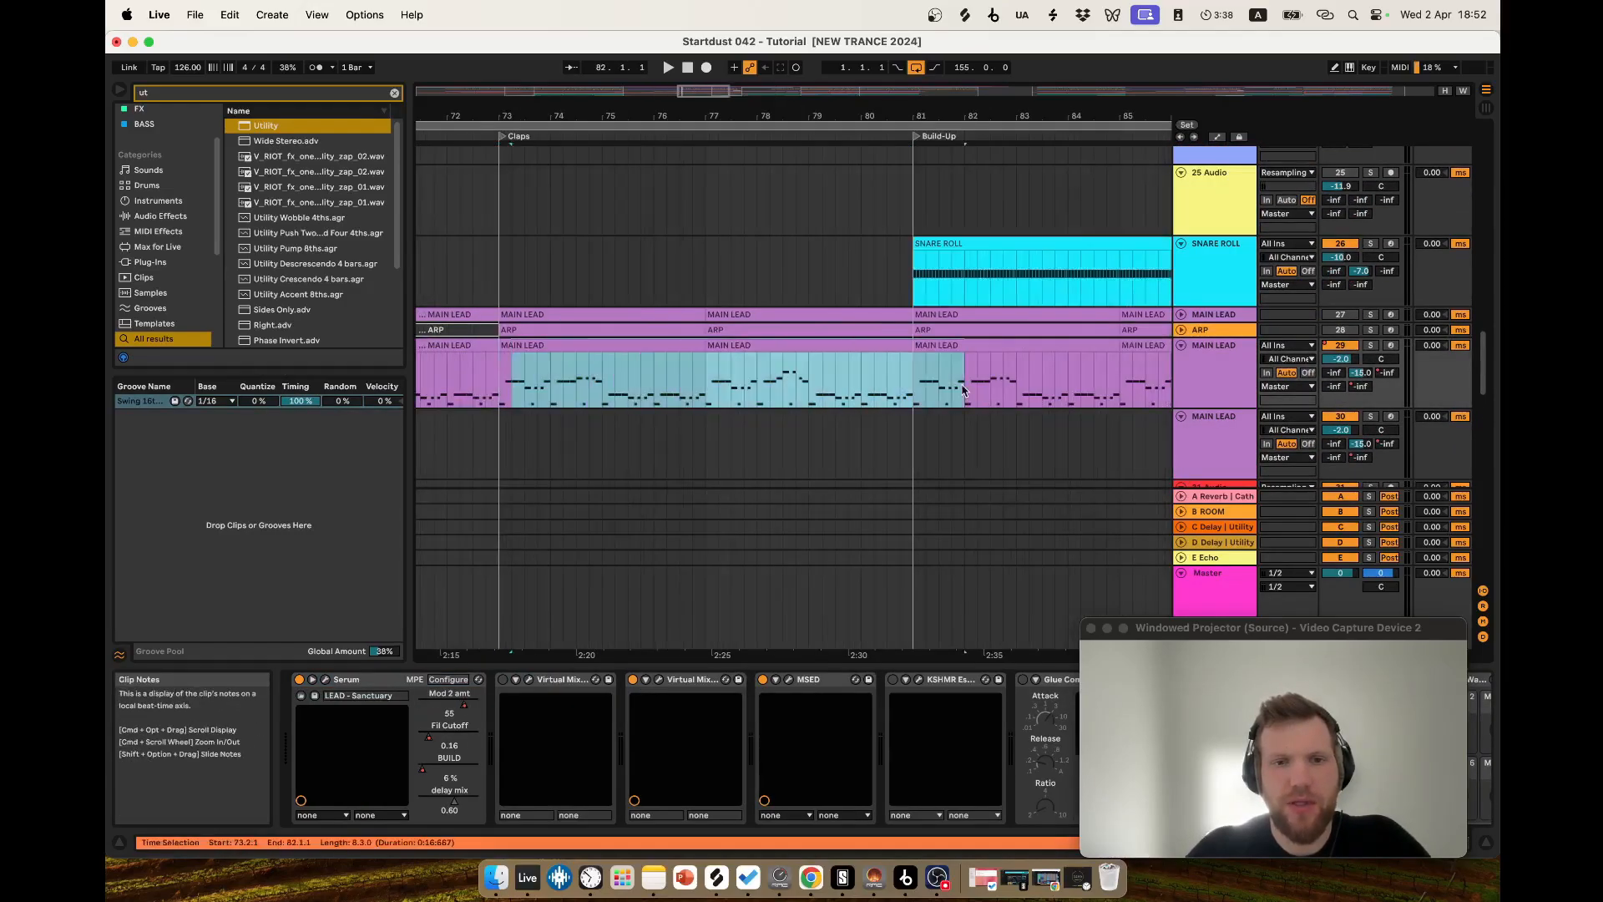
{"action": "left_click", "coordinate": [504, 379]}
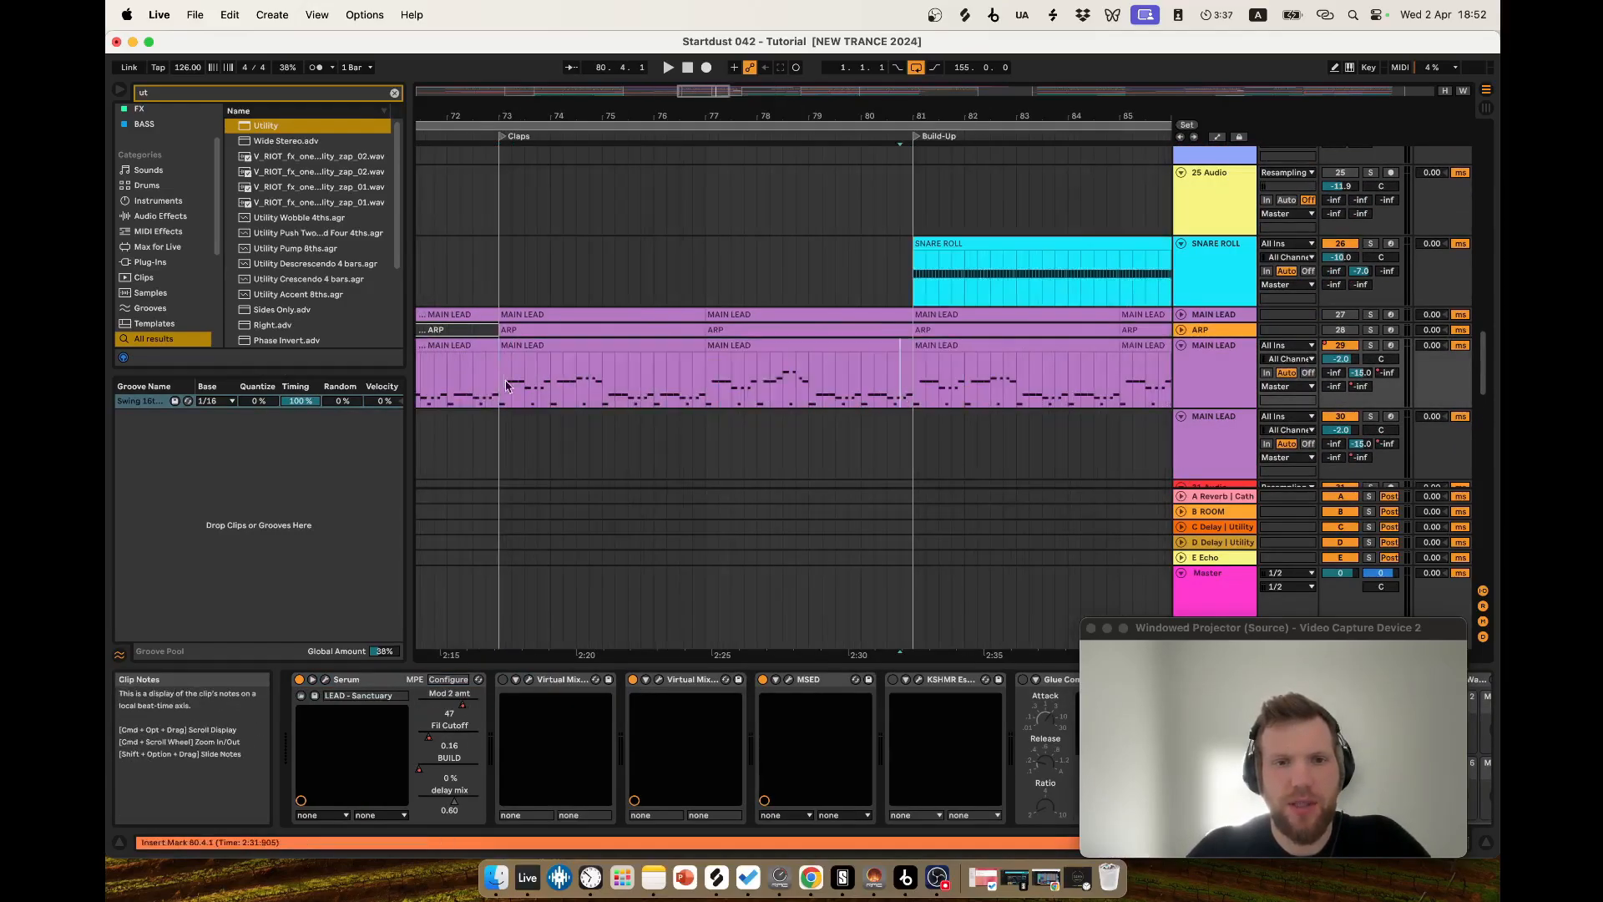
{"action": "scroll", "coordinate": [500, 438], "scroll_direction": "down", "scroll_amount": 10}
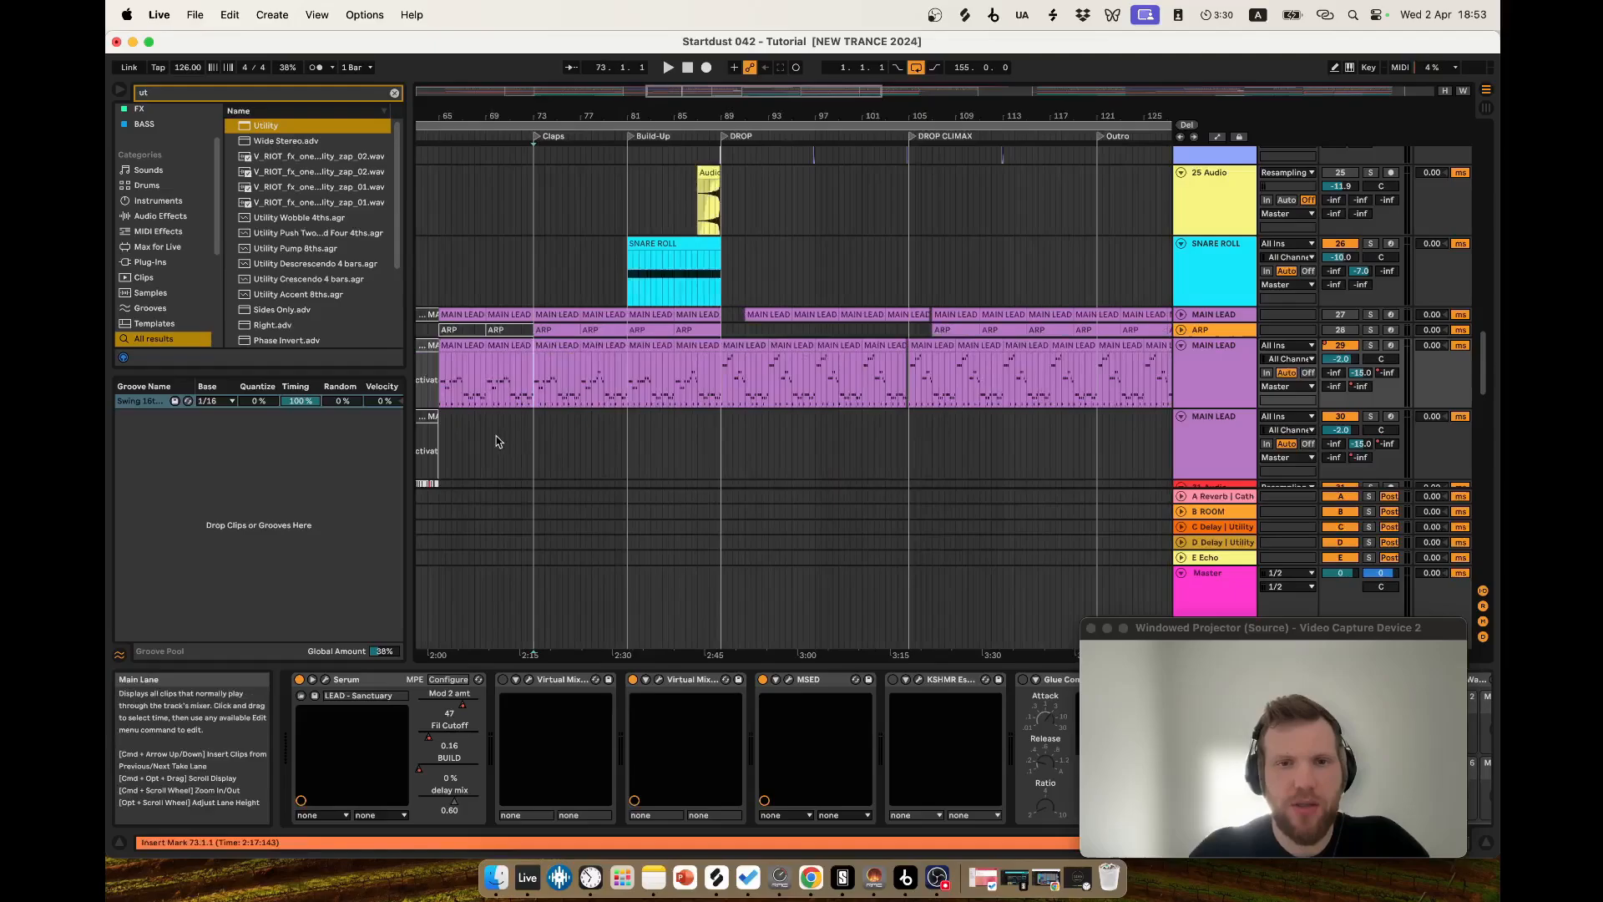
{"action": "scroll", "coordinate": [497, 440], "scroll_direction": "up", "scroll_amount": 2}
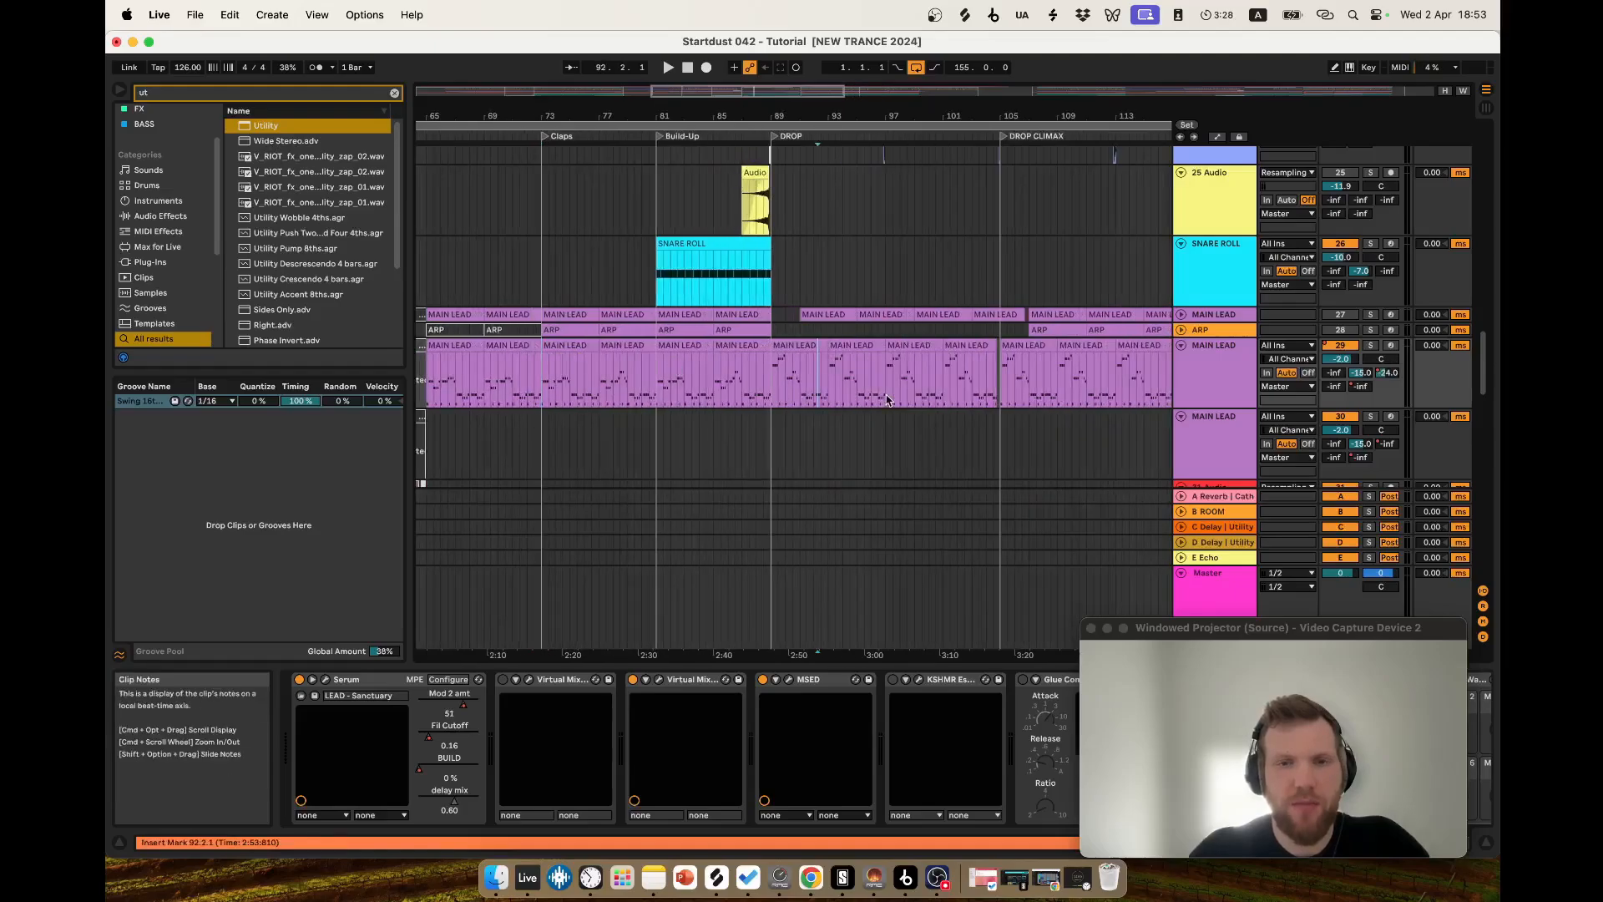
{"action": "scroll", "coordinate": [519, 422], "scroll_direction": "up", "scroll_amount": 5}
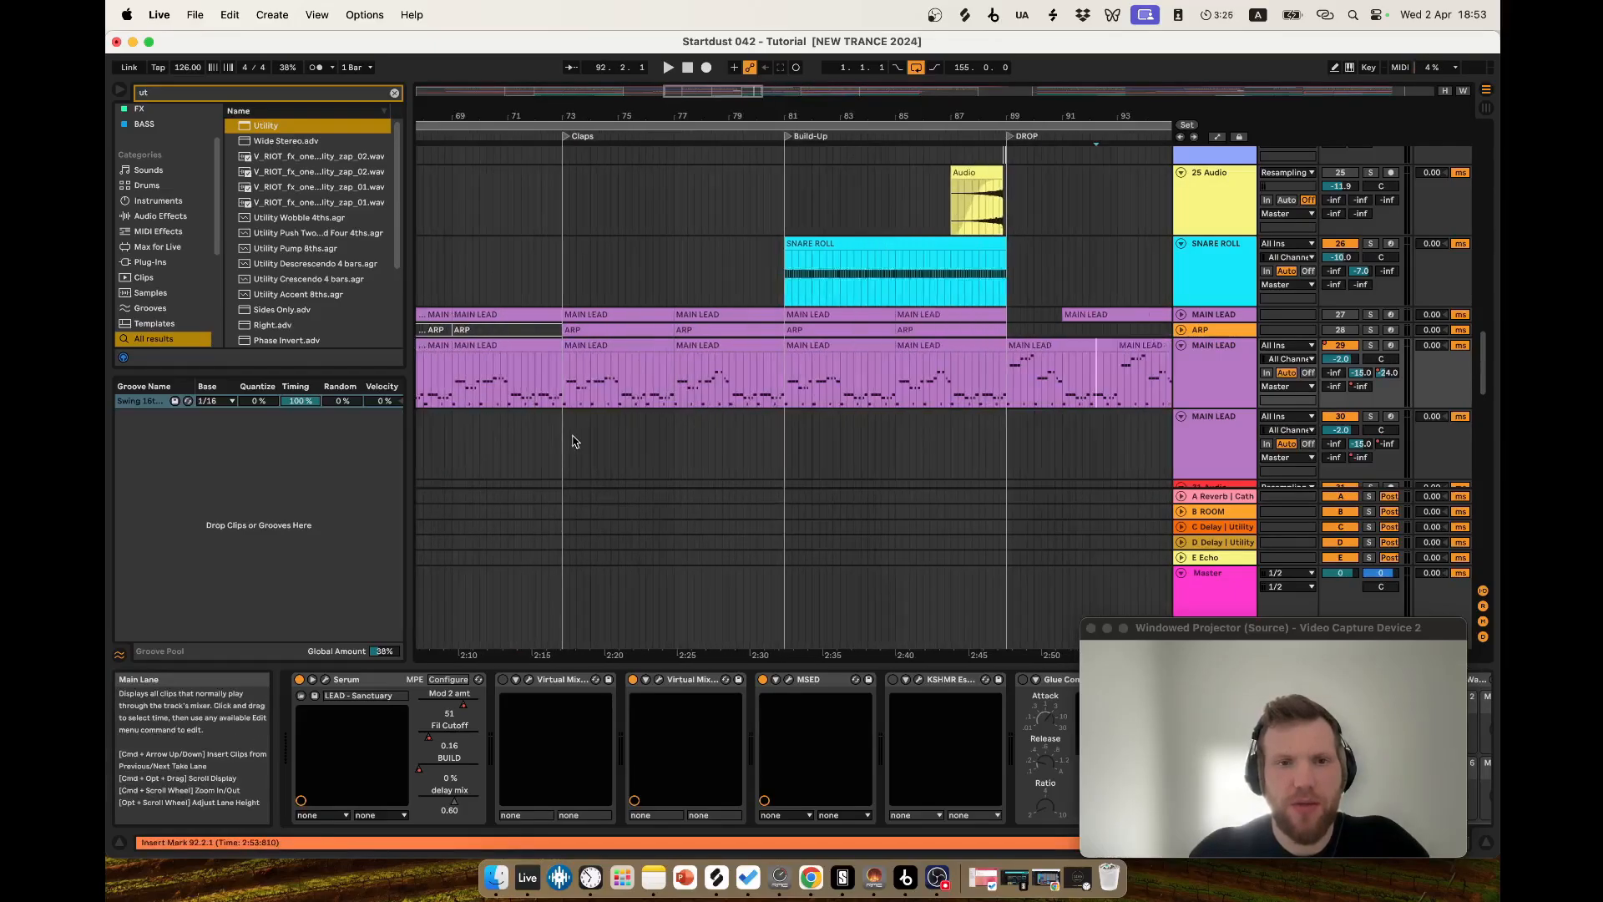
Solo MAIN LEAD track 29 and play its four-bar clip at the Claps marker, bar 73.
{"action": "left_click", "coordinate": [610, 342]}
{"action": "scroll", "coordinate": [610, 342], "scroll_direction": "up", "scroll_amount": 1}
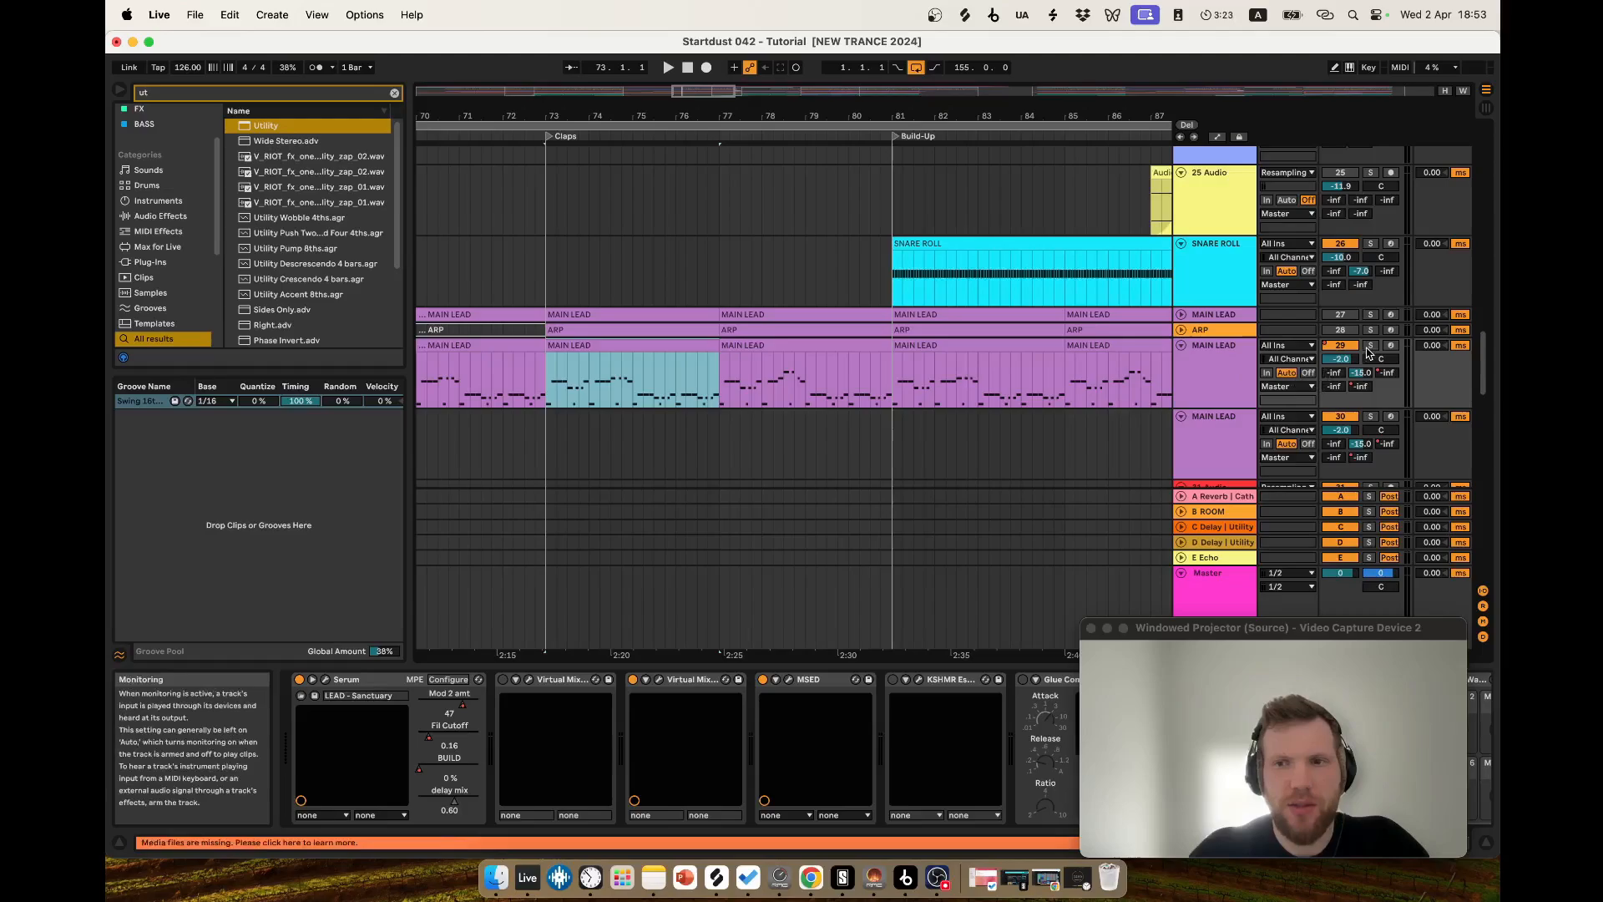
{"action": "key", "text": "space"}
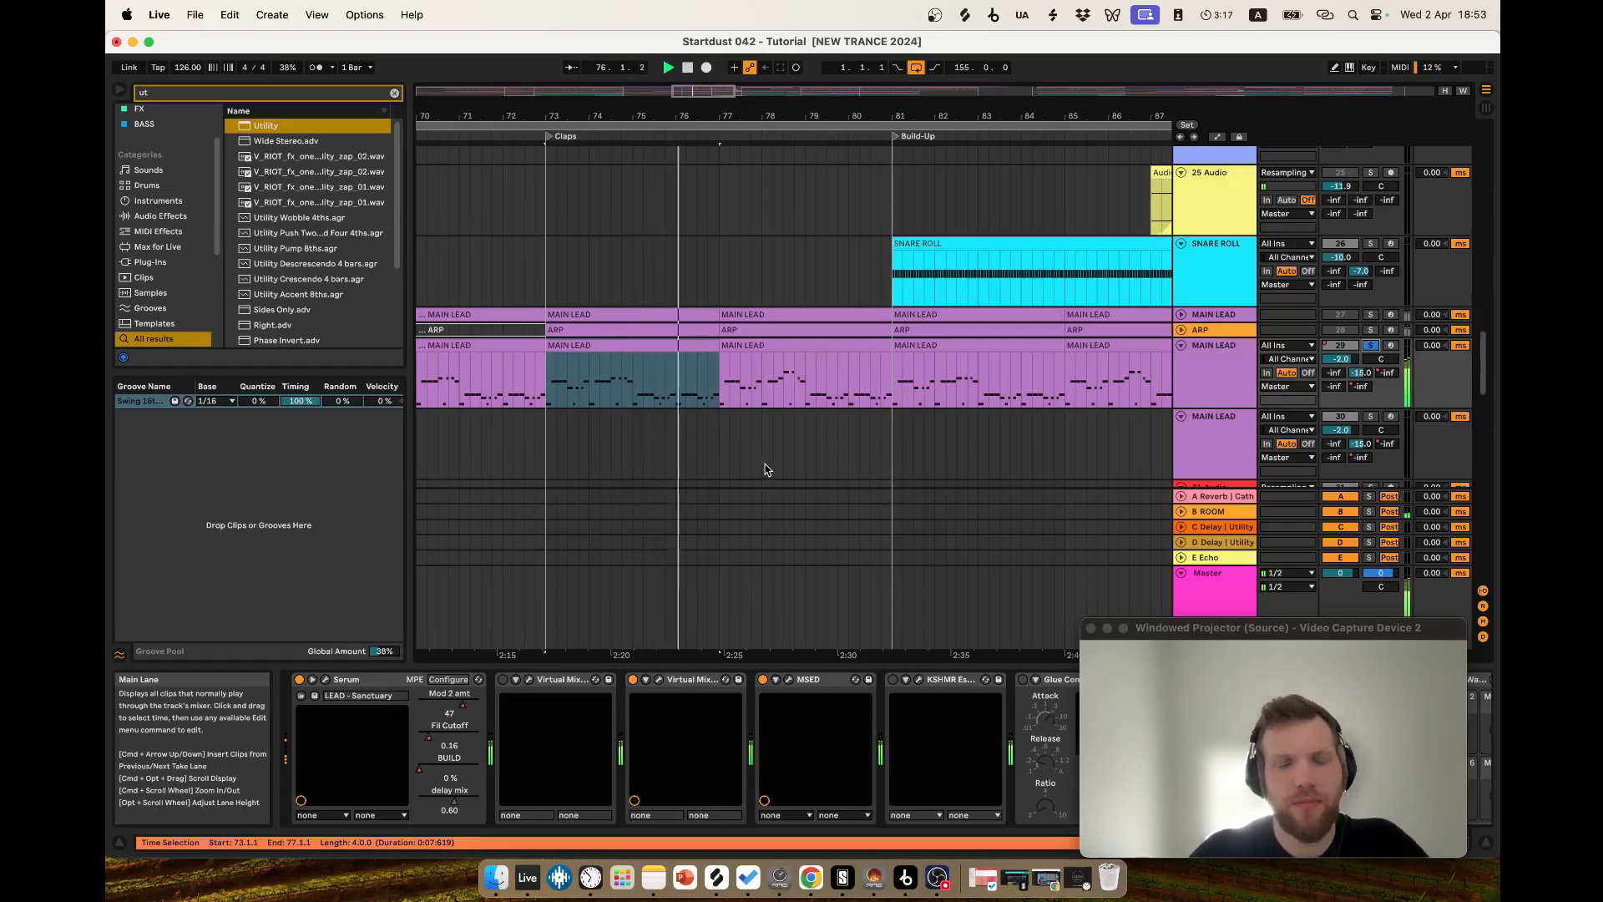
{"action": "key", "text": "space"}
{"action": "left_click", "coordinate": [574, 346]}
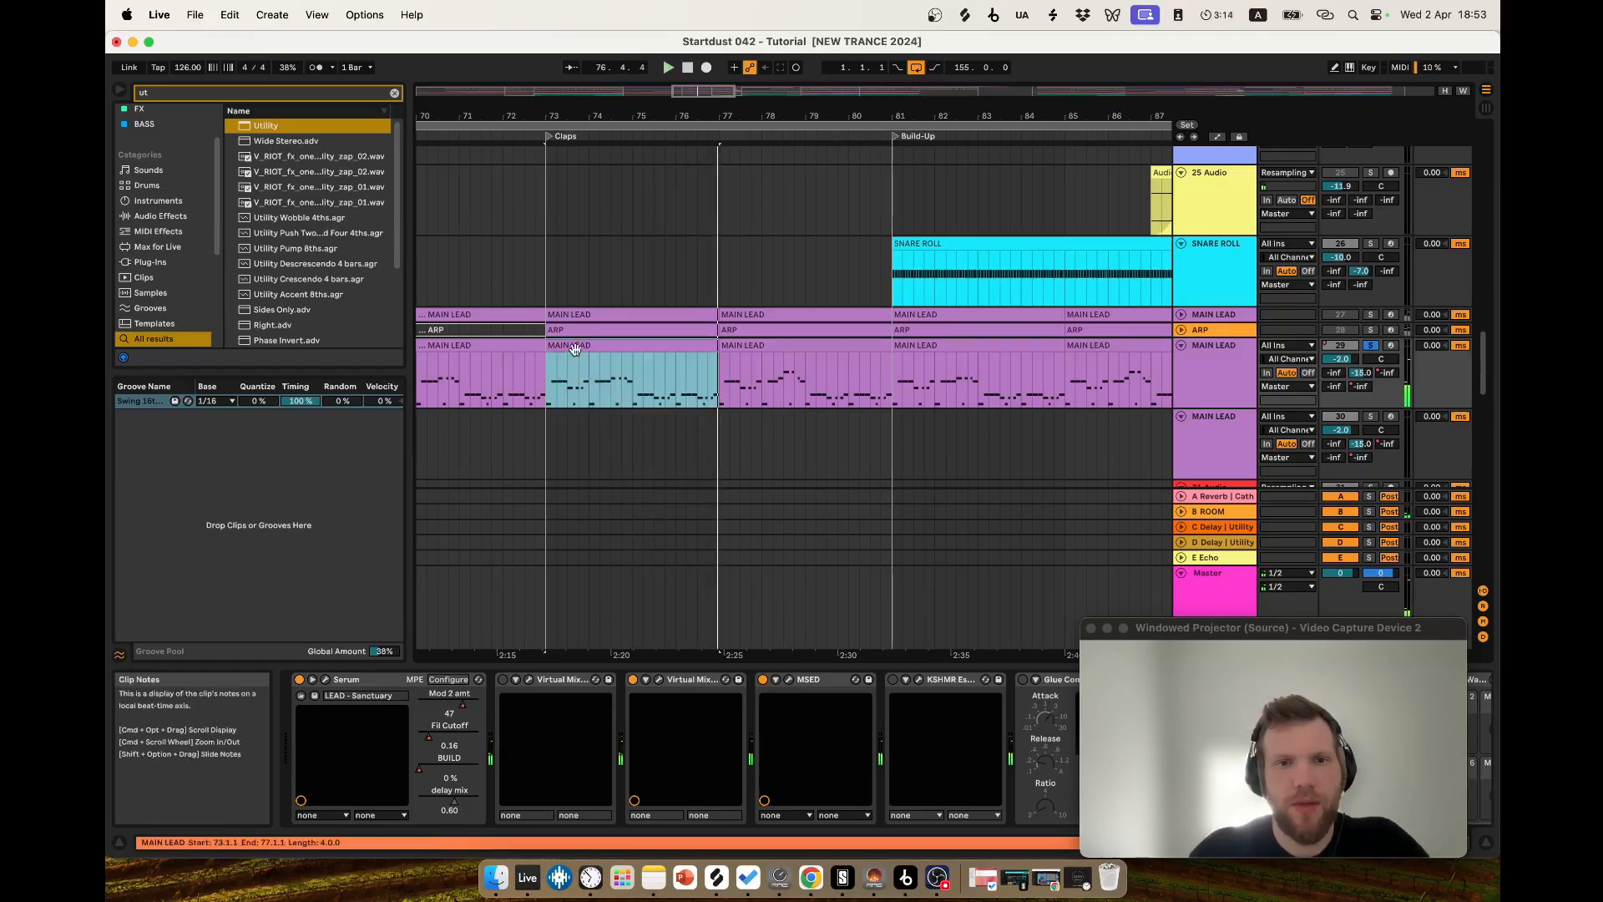
Play the first four-bar MAIN LEAD clip at the DROP marker, bar 89, and stop at its end.
{"action": "scroll", "coordinate": [615, 419], "scroll_direction": "down", "scroll_amount": 3}
{"action": "scroll", "coordinate": [615, 383], "scroll_direction": "up", "scroll_amount": 2}
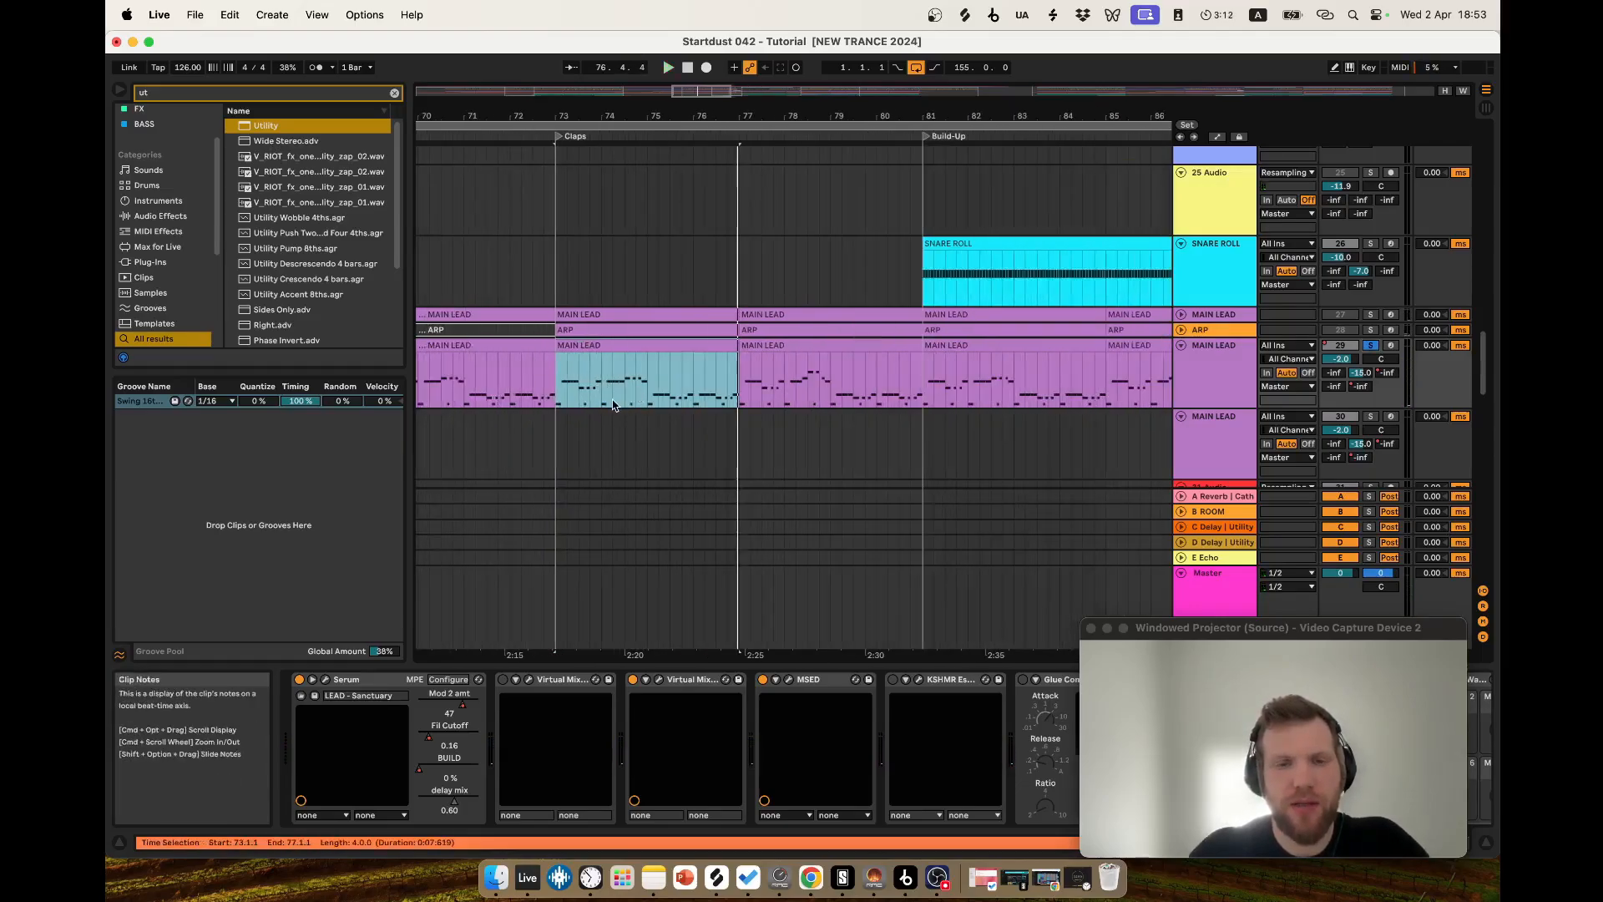
{"action": "scroll", "coordinate": [648, 413], "scroll_direction": "down", "scroll_amount": 2}
{"action": "key", "text": "Right"}
{"action": "scroll", "coordinate": [634, 436], "scroll_direction": "down", "scroll_amount": 5}
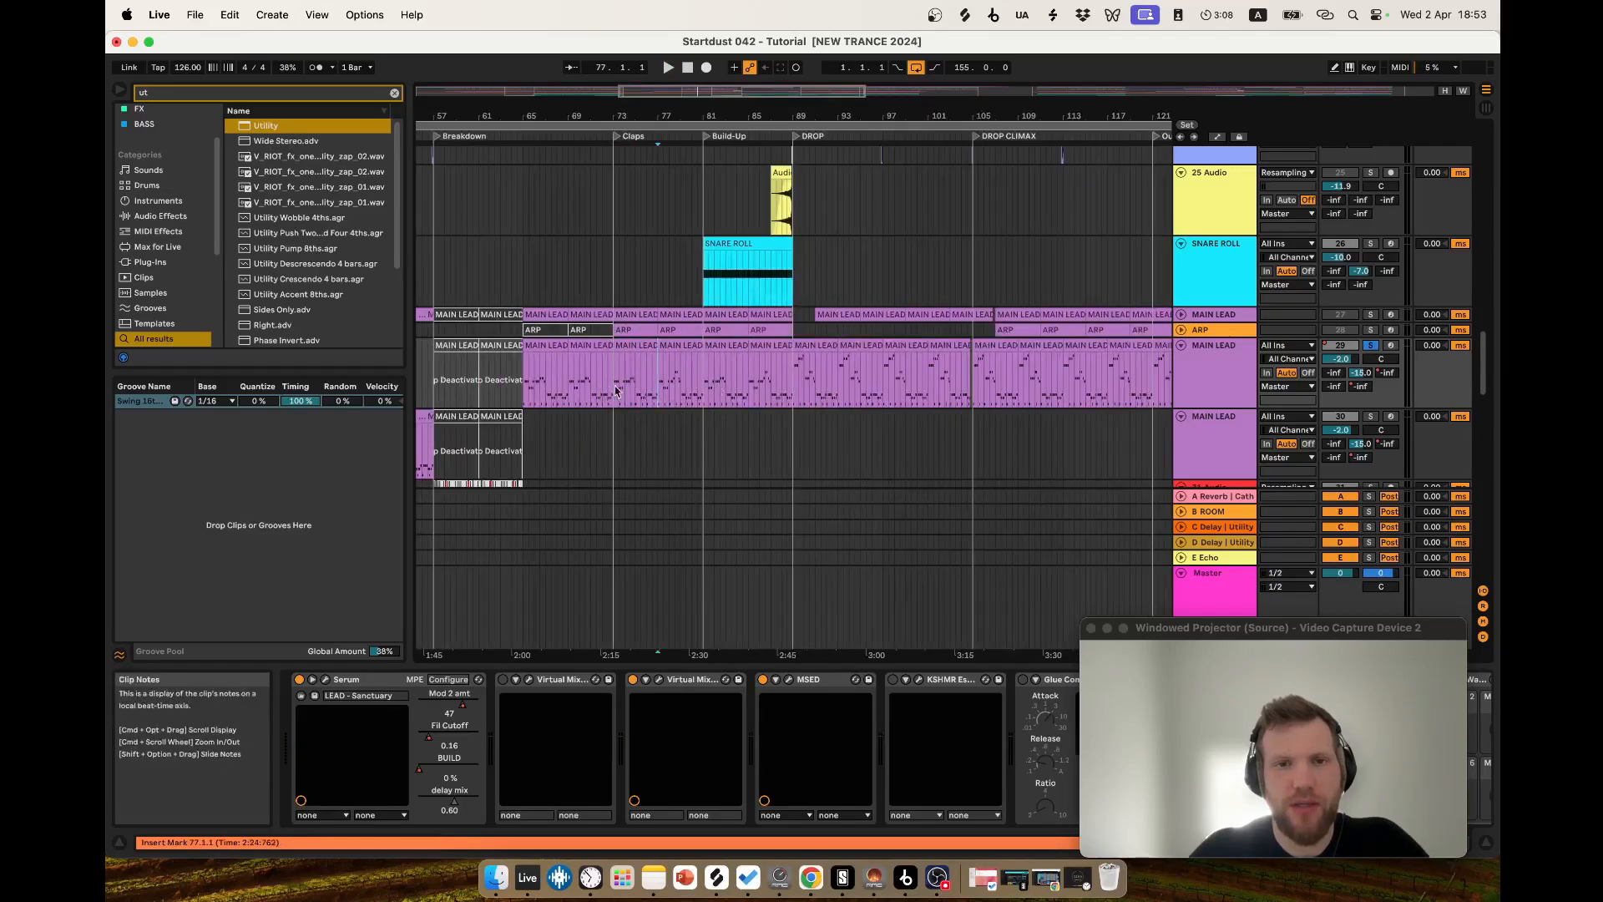
{"action": "scroll", "coordinate": [735, 413], "scroll_direction": "up", "scroll_amount": 2}
{"action": "scroll", "coordinate": [895, 391], "scroll_direction": "up", "scroll_amount": 4}
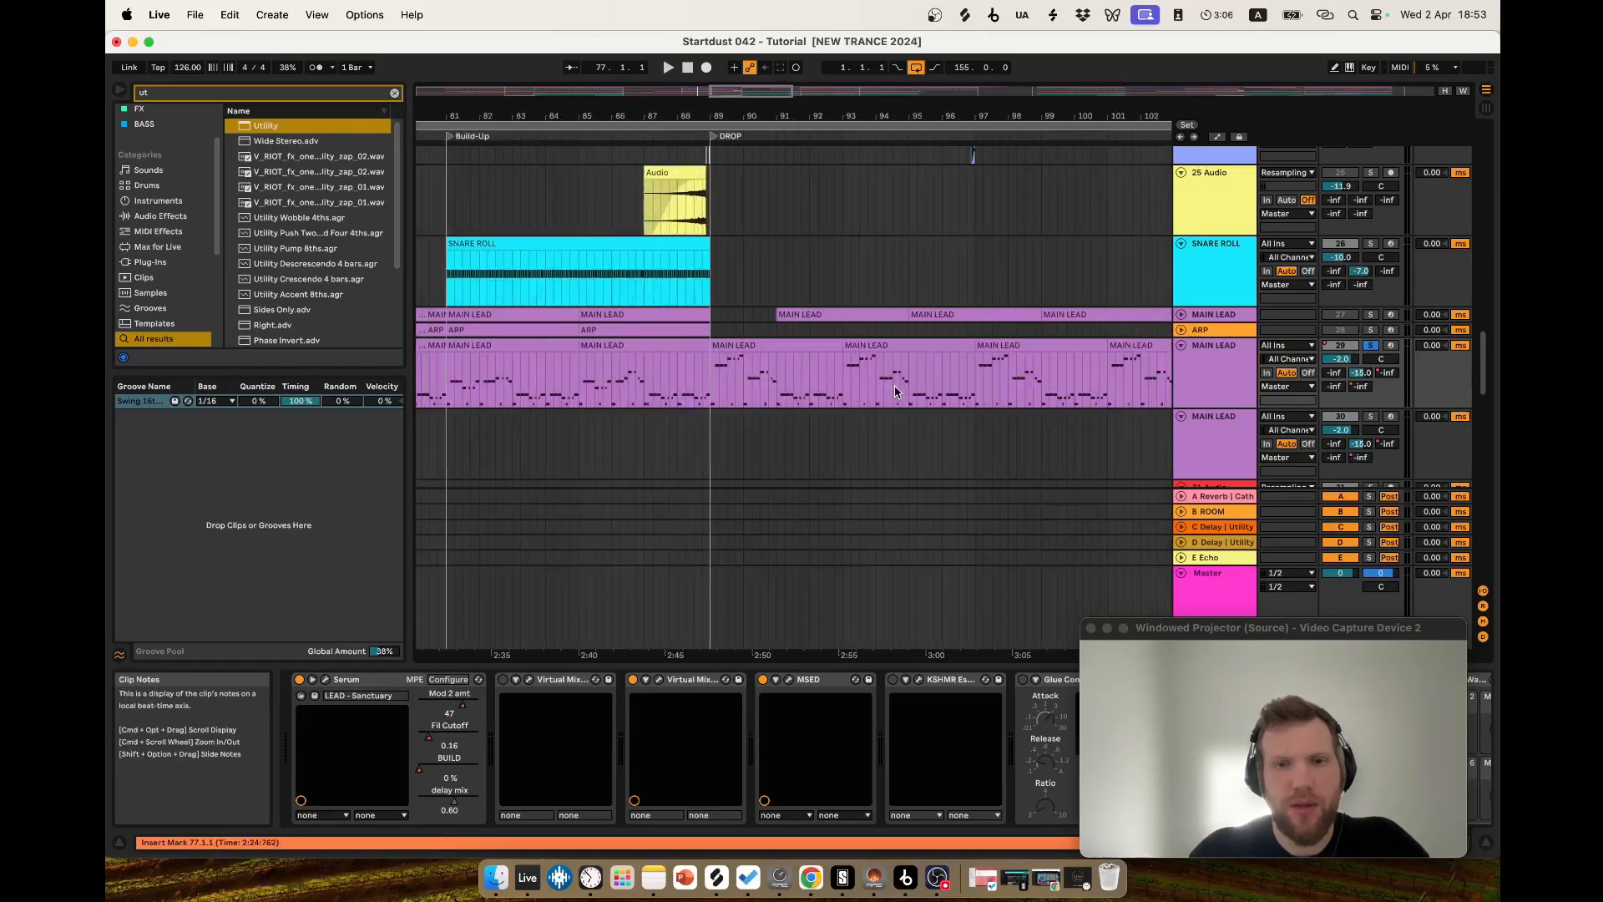
{"action": "left_click", "coordinate": [777, 345]}
{"action": "scroll", "coordinate": [821, 377], "scroll_direction": "up", "scroll_amount": 2}
{"action": "key", "text": "space"}
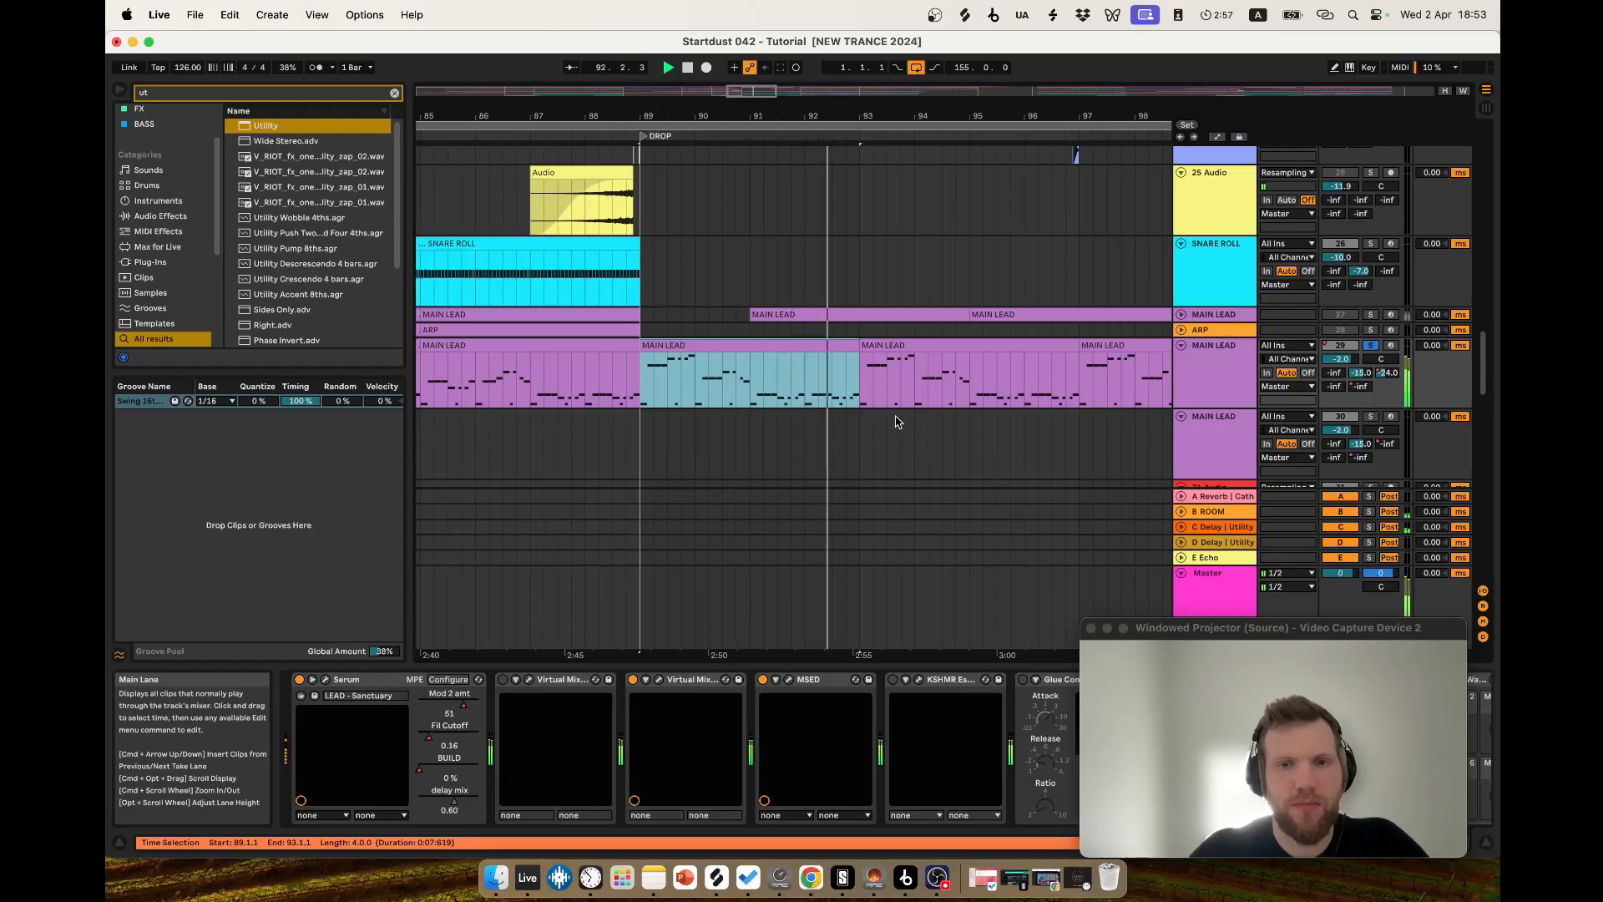
{"action": "left_click", "coordinate": [665, 397]}
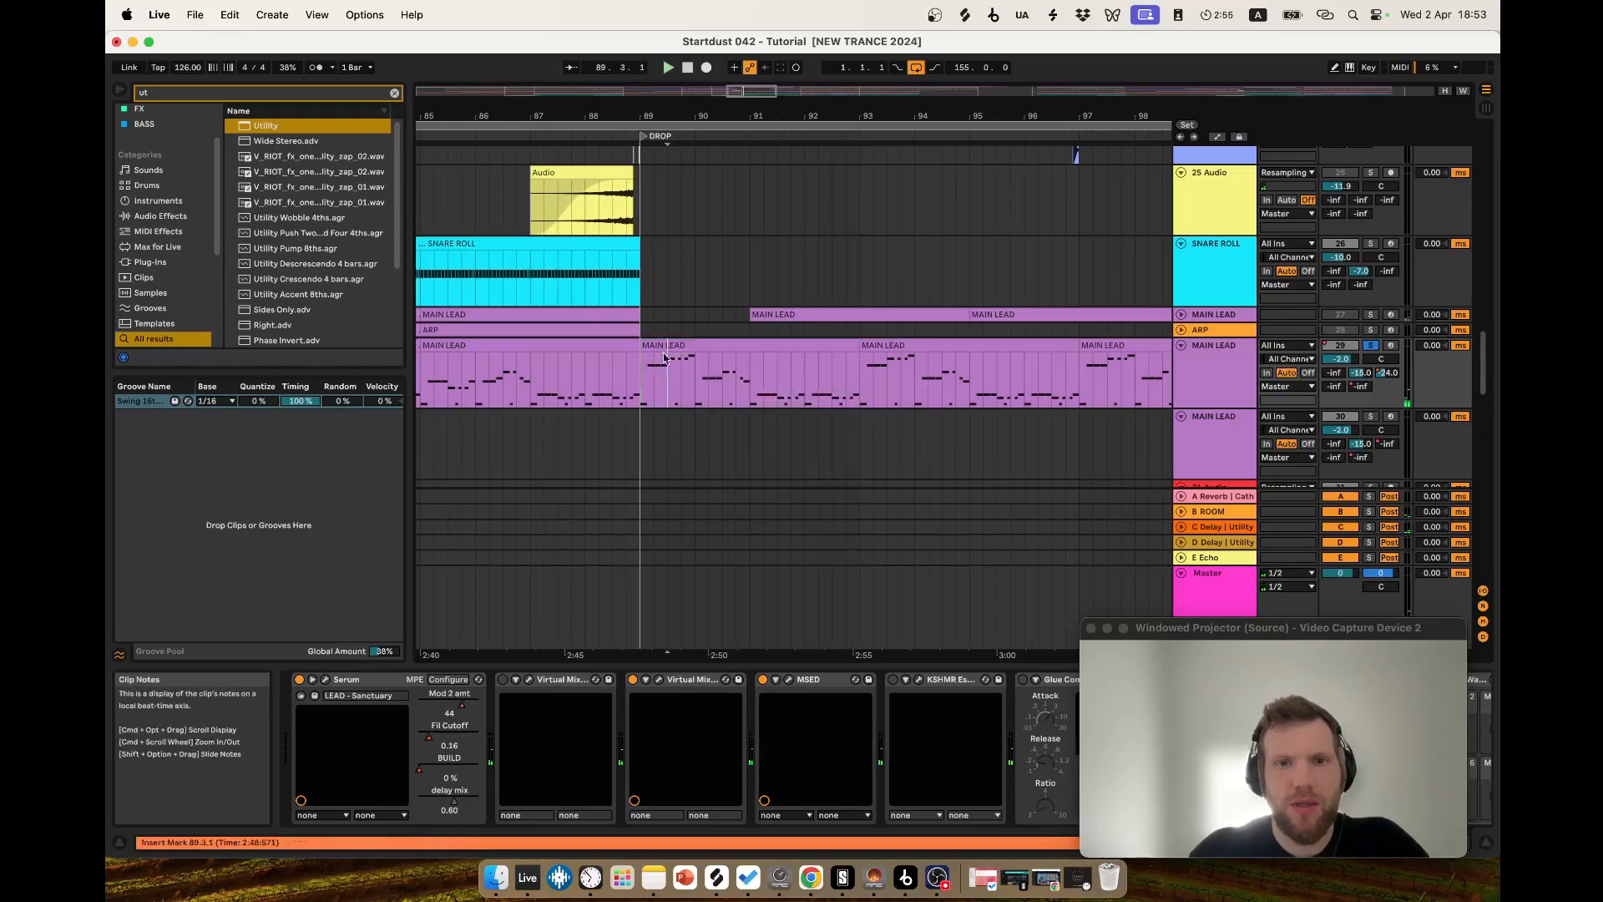
Open the bar 89 MAIN LEAD clip's notes and compare its first two bars with its last two.
{"action": "left_click", "coordinate": [666, 352]}
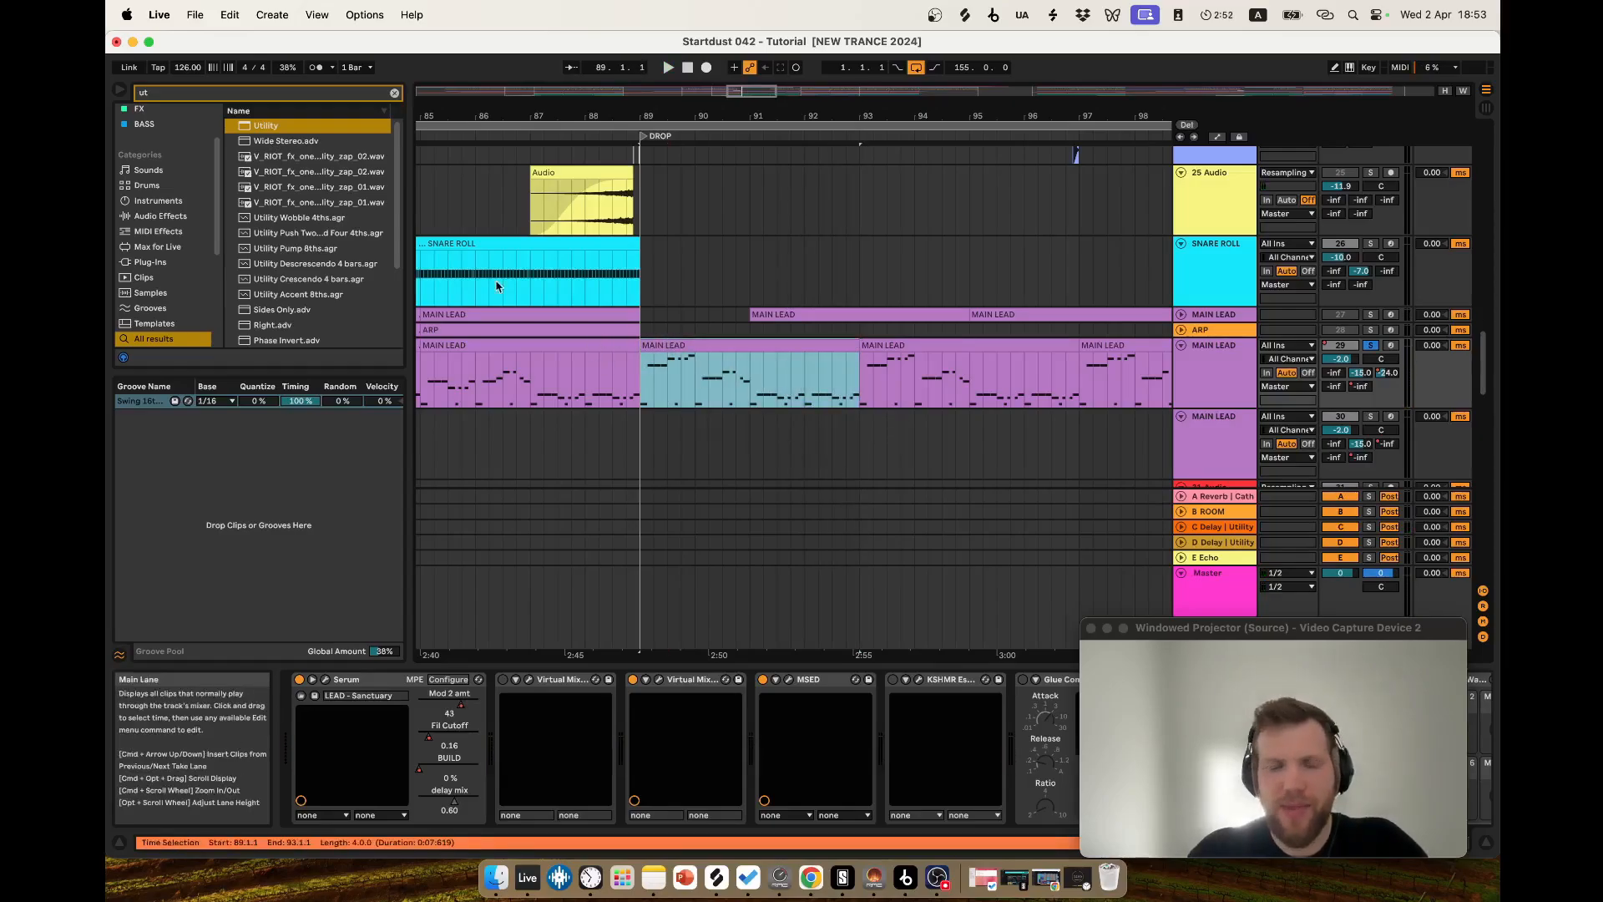
{"action": "double_click", "coordinate": [704, 347]}
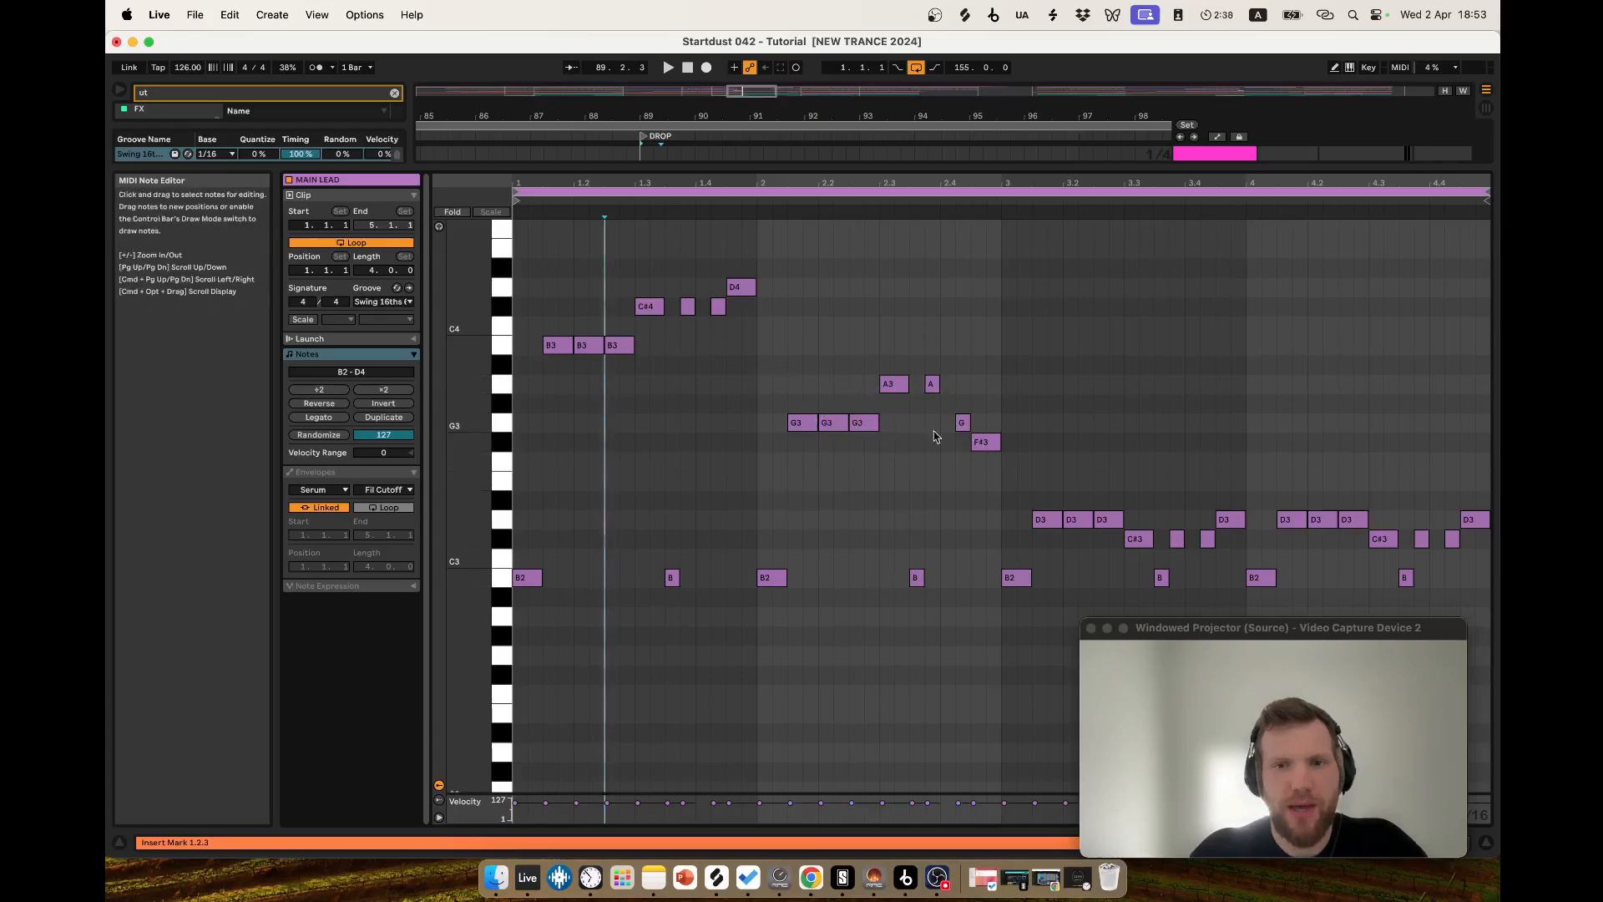
{"action": "left_click", "coordinate": [1054, 474]}
{"action": "left_click_drag", "start_coordinate": [1022, 442], "coordinate": [1488, 580]}
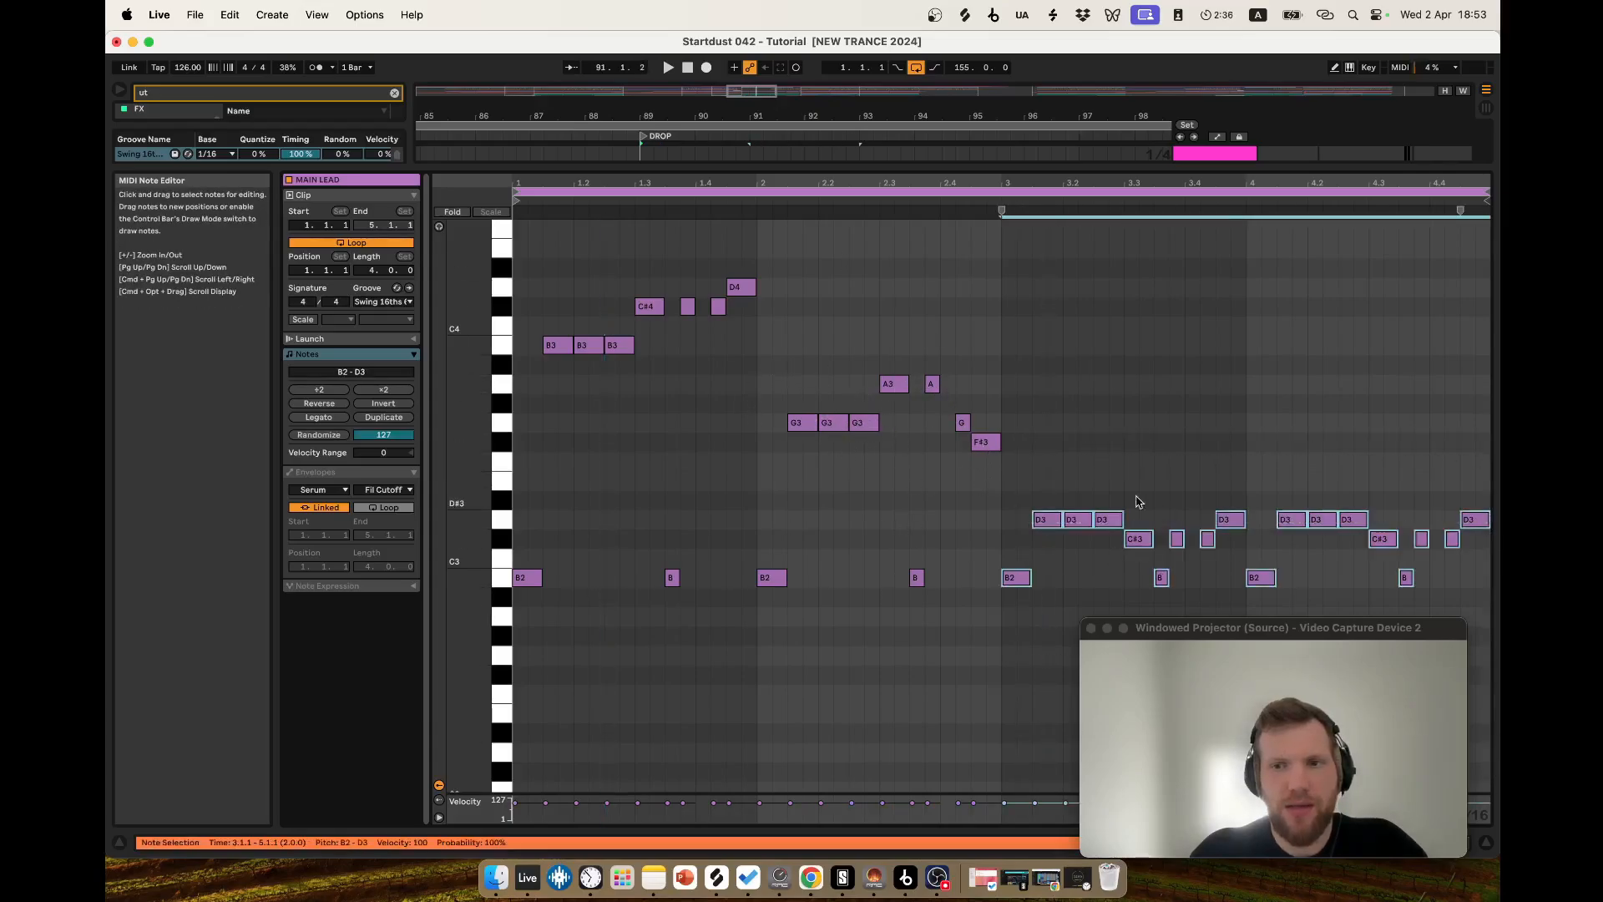
{"action": "left_click", "coordinate": [1066, 535]}
{"action": "left_click_drag", "start_coordinate": [988, 607], "coordinate": [516, 229]}
{"action": "left_click", "coordinate": [753, 494]}
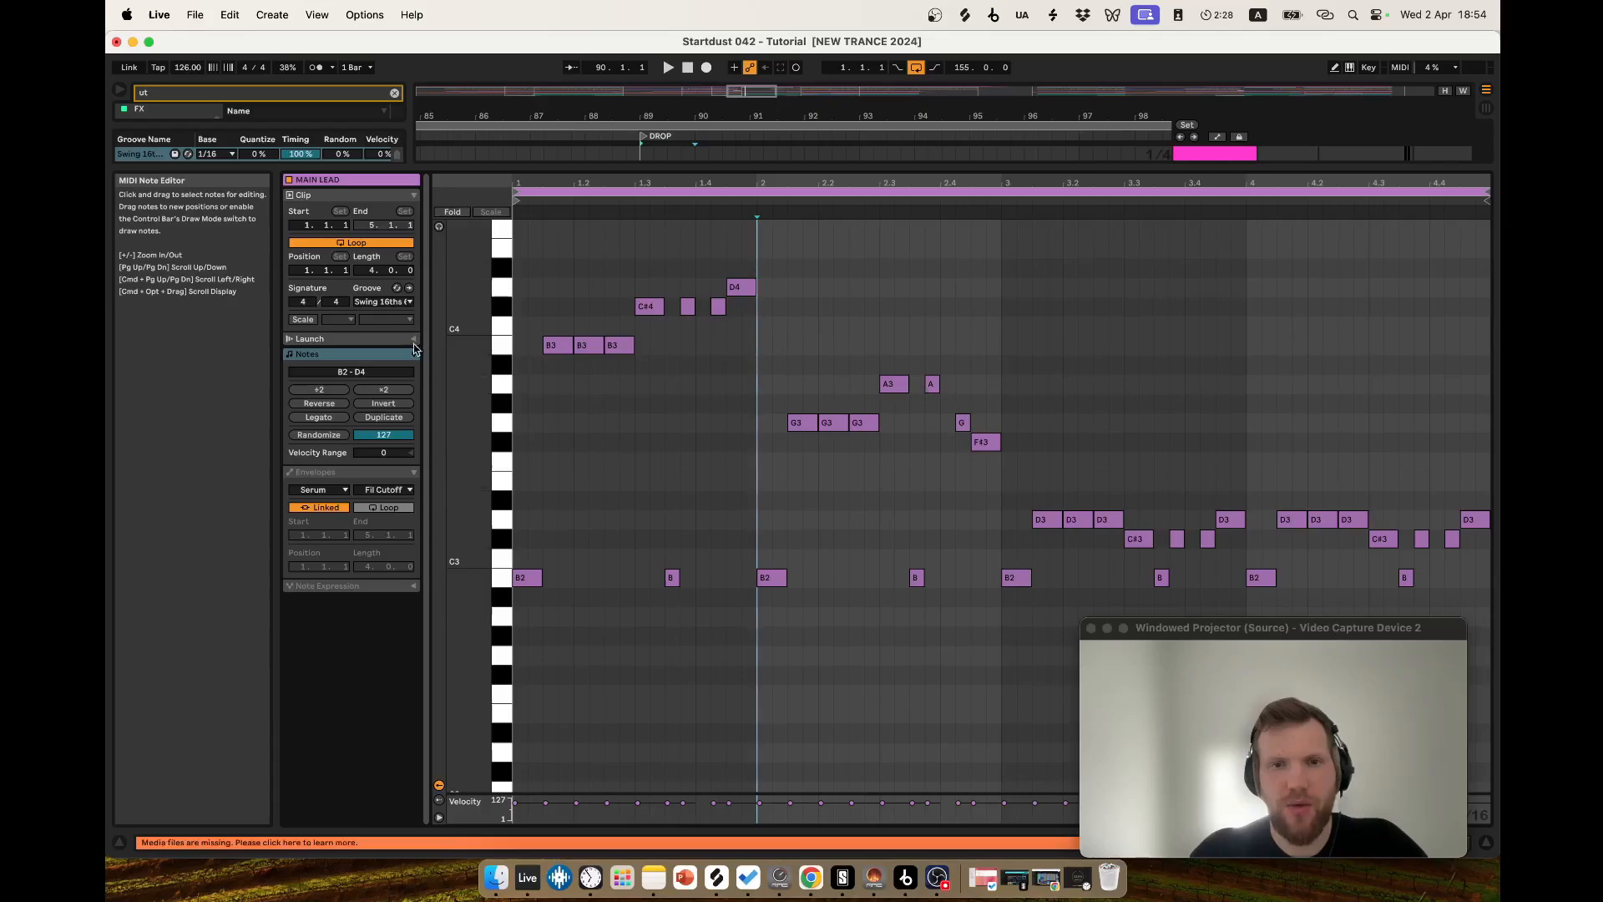
Return to the arrangement and open the notes of the MAIN LEAD clip at bar 85, just before the drop.
{"action": "left_click", "coordinate": [1226, 156]}
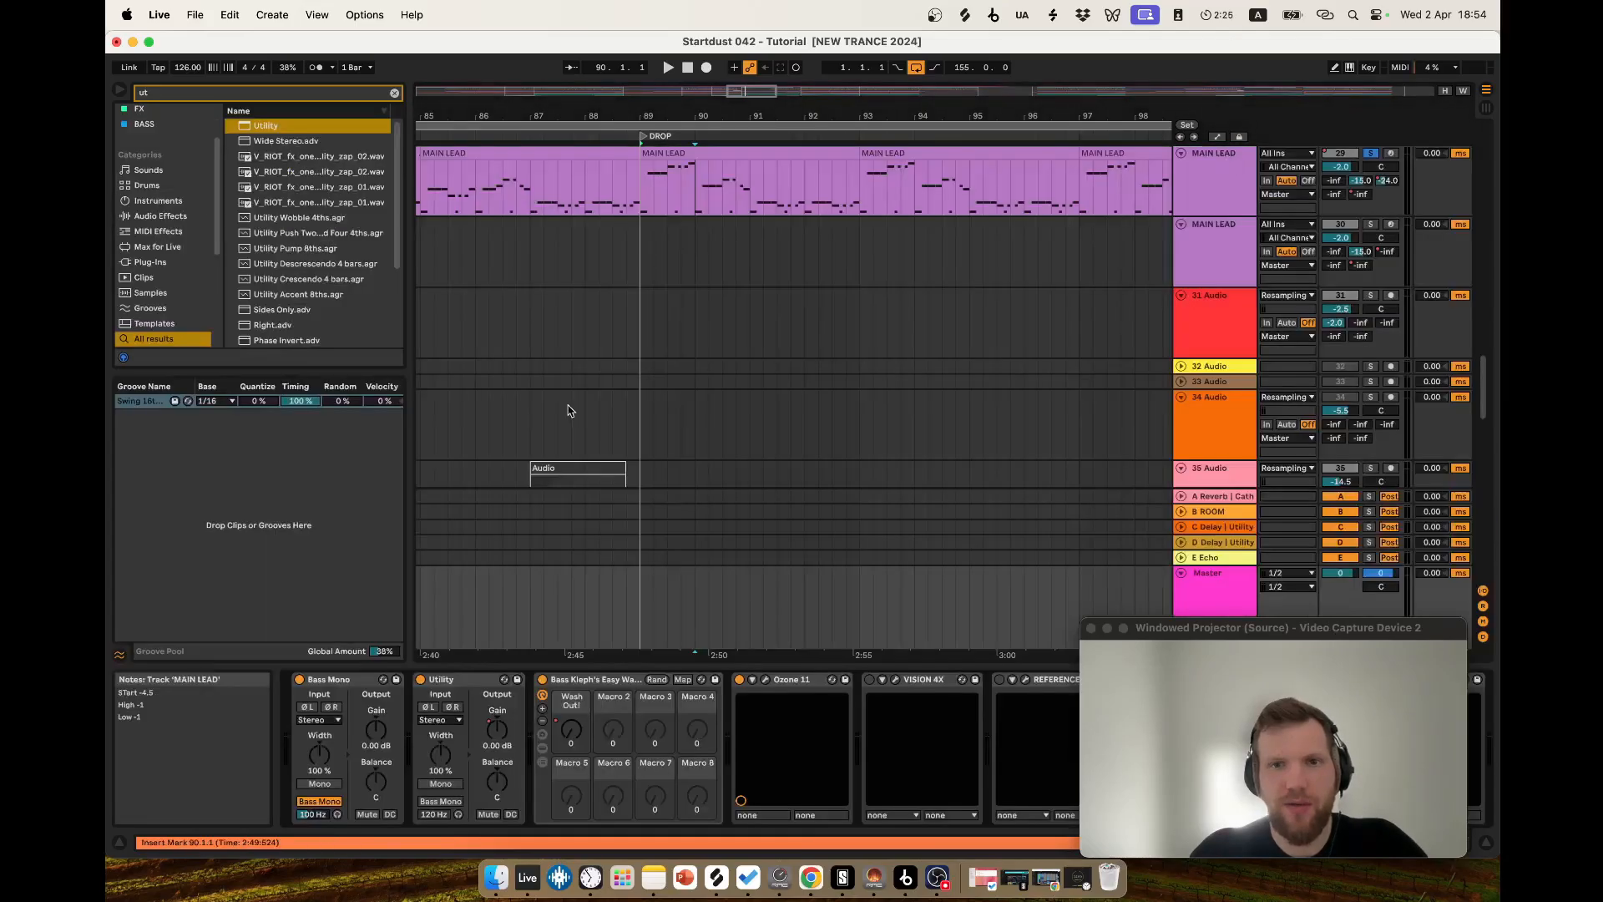
{"action": "scroll", "coordinate": [635, 403], "scroll_direction": "up", "scroll_amount": 3}
{"action": "left_click", "coordinate": [728, 296]}
{"action": "scroll", "coordinate": [681, 392], "scroll_direction": "left", "scroll_amount": 5}
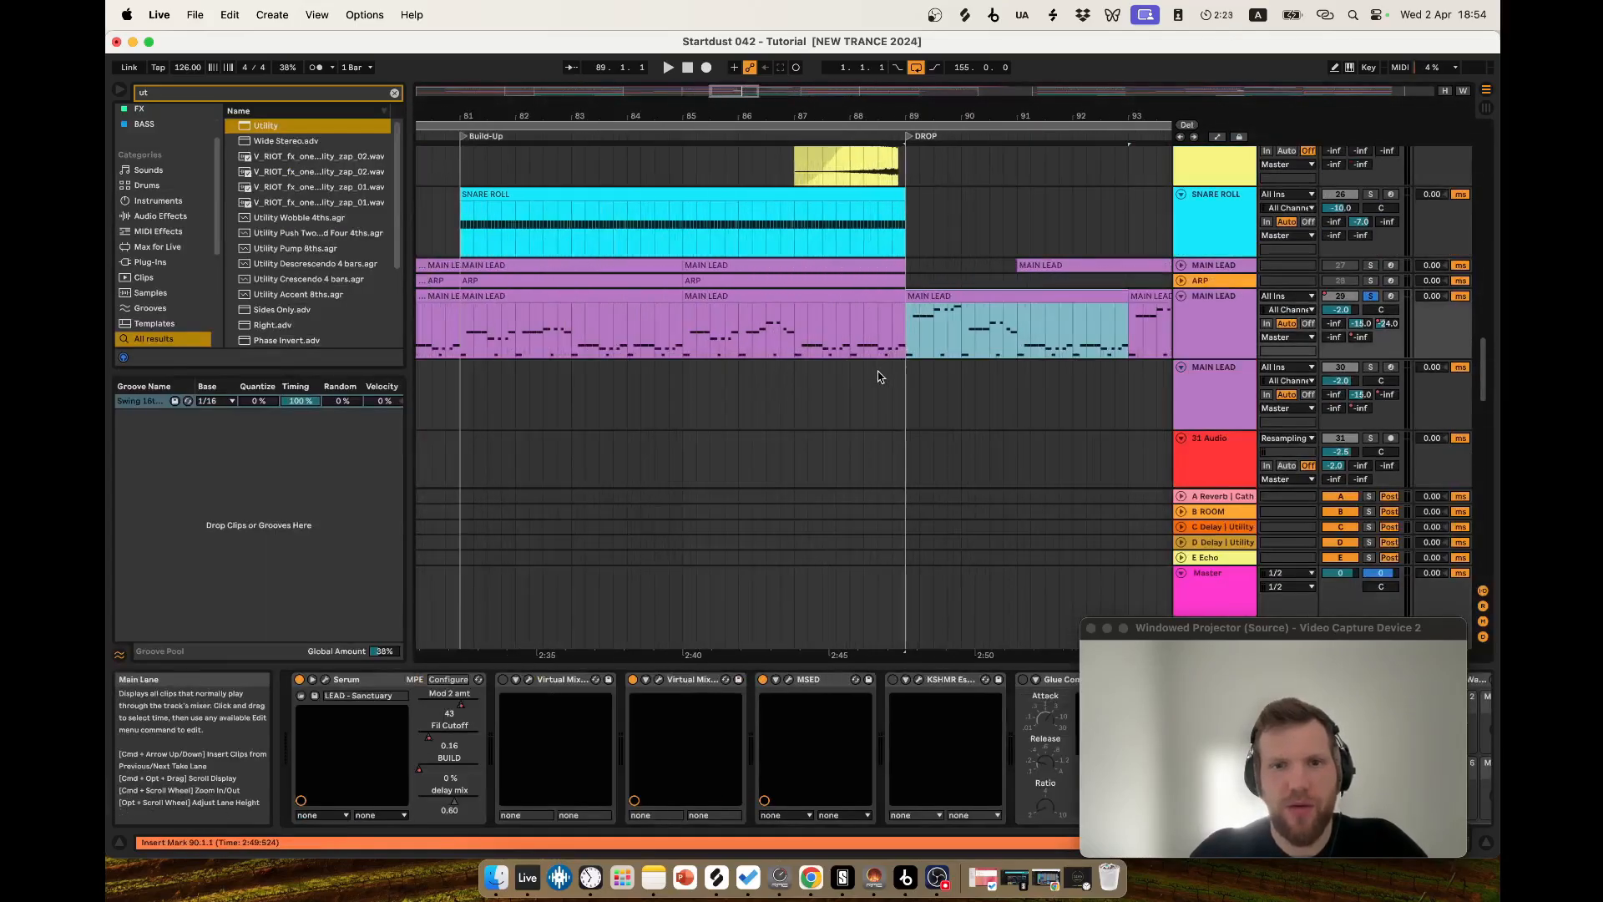
{"action": "double_click", "coordinate": [840, 305]}
{"action": "scroll", "coordinate": [807, 644], "scroll_direction": "up", "scroll_amount": 3}
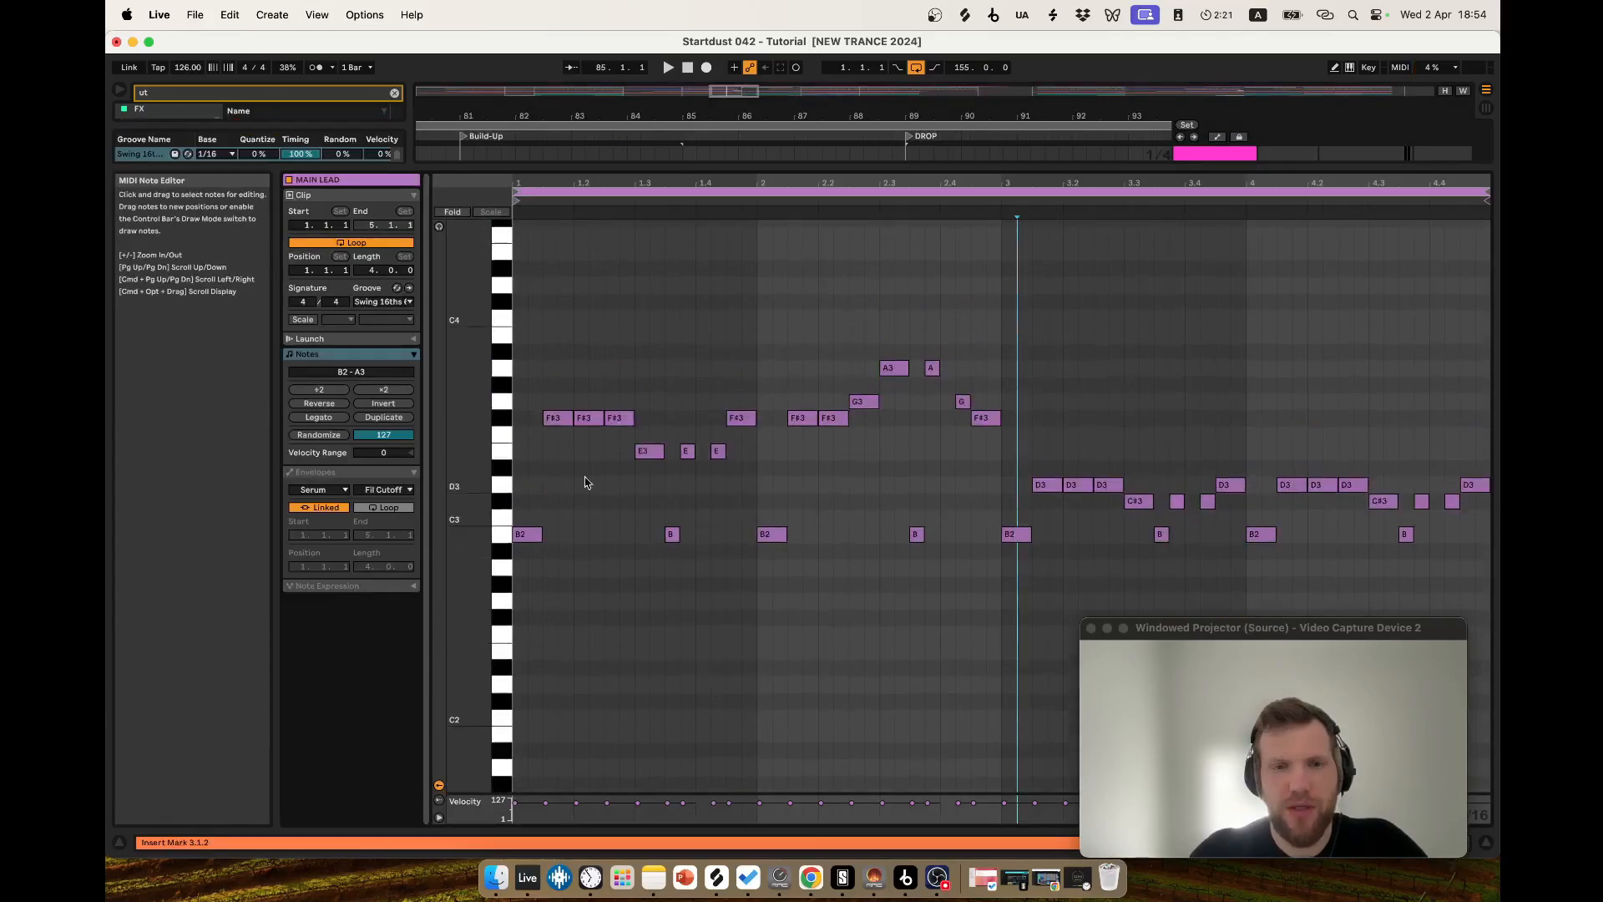
Examine the note pitches of the MAIN LEAD clips at bars 85 and 89, including the drop clip's last two bars.
{"action": "scroll", "coordinate": [793, 434], "scroll_direction": "up", "scroll_amount": 1}
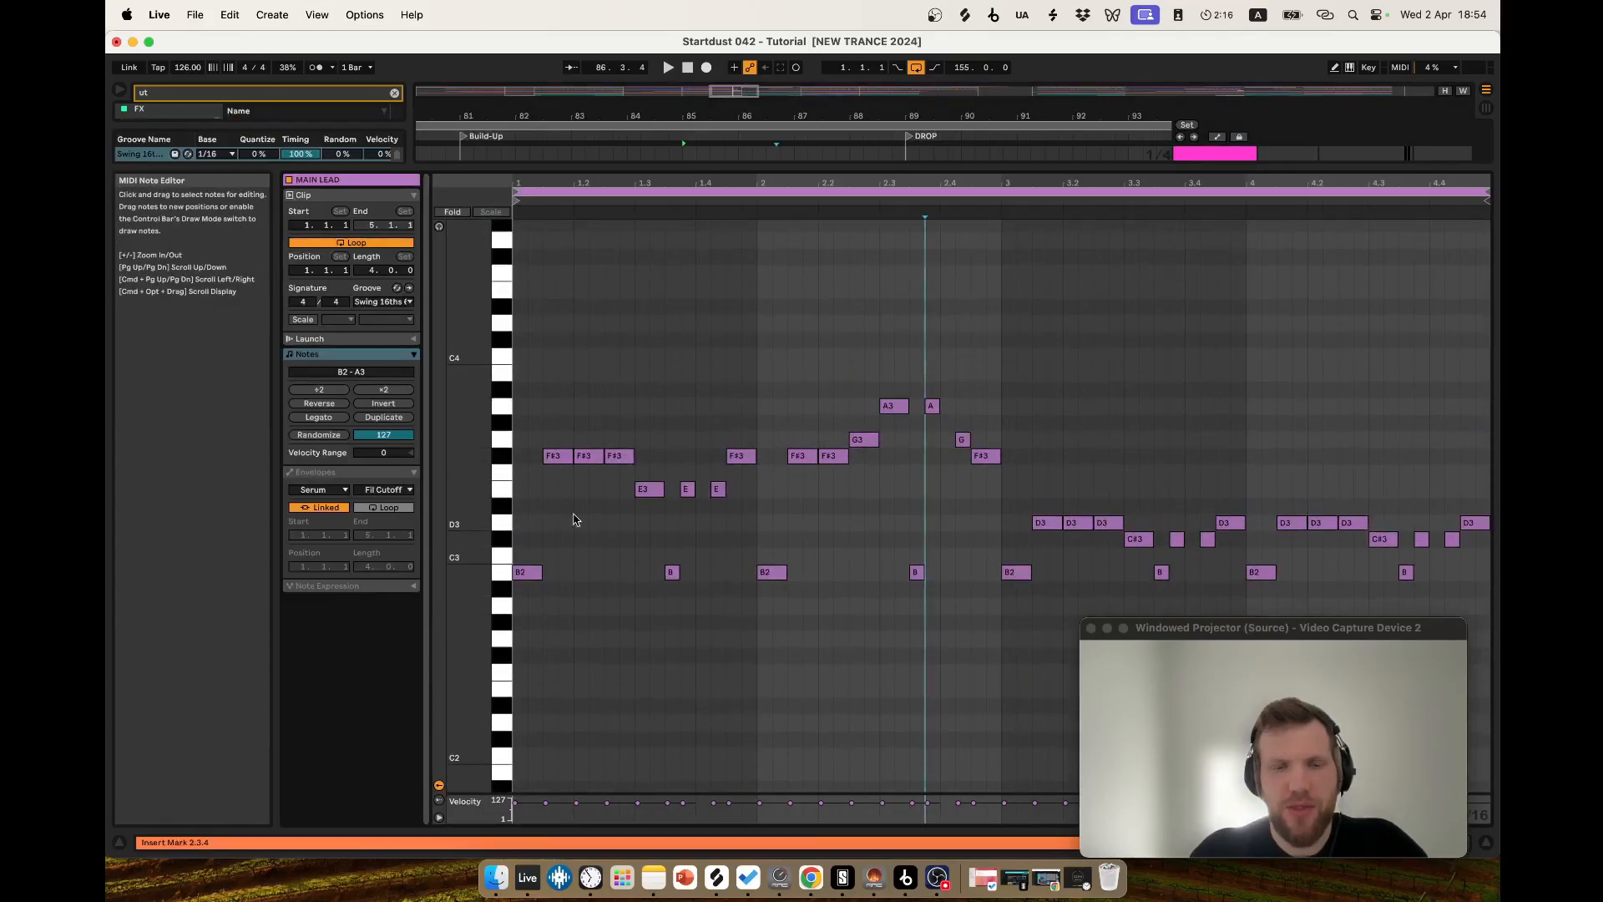
{"action": "left_click", "coordinate": [566, 457]}
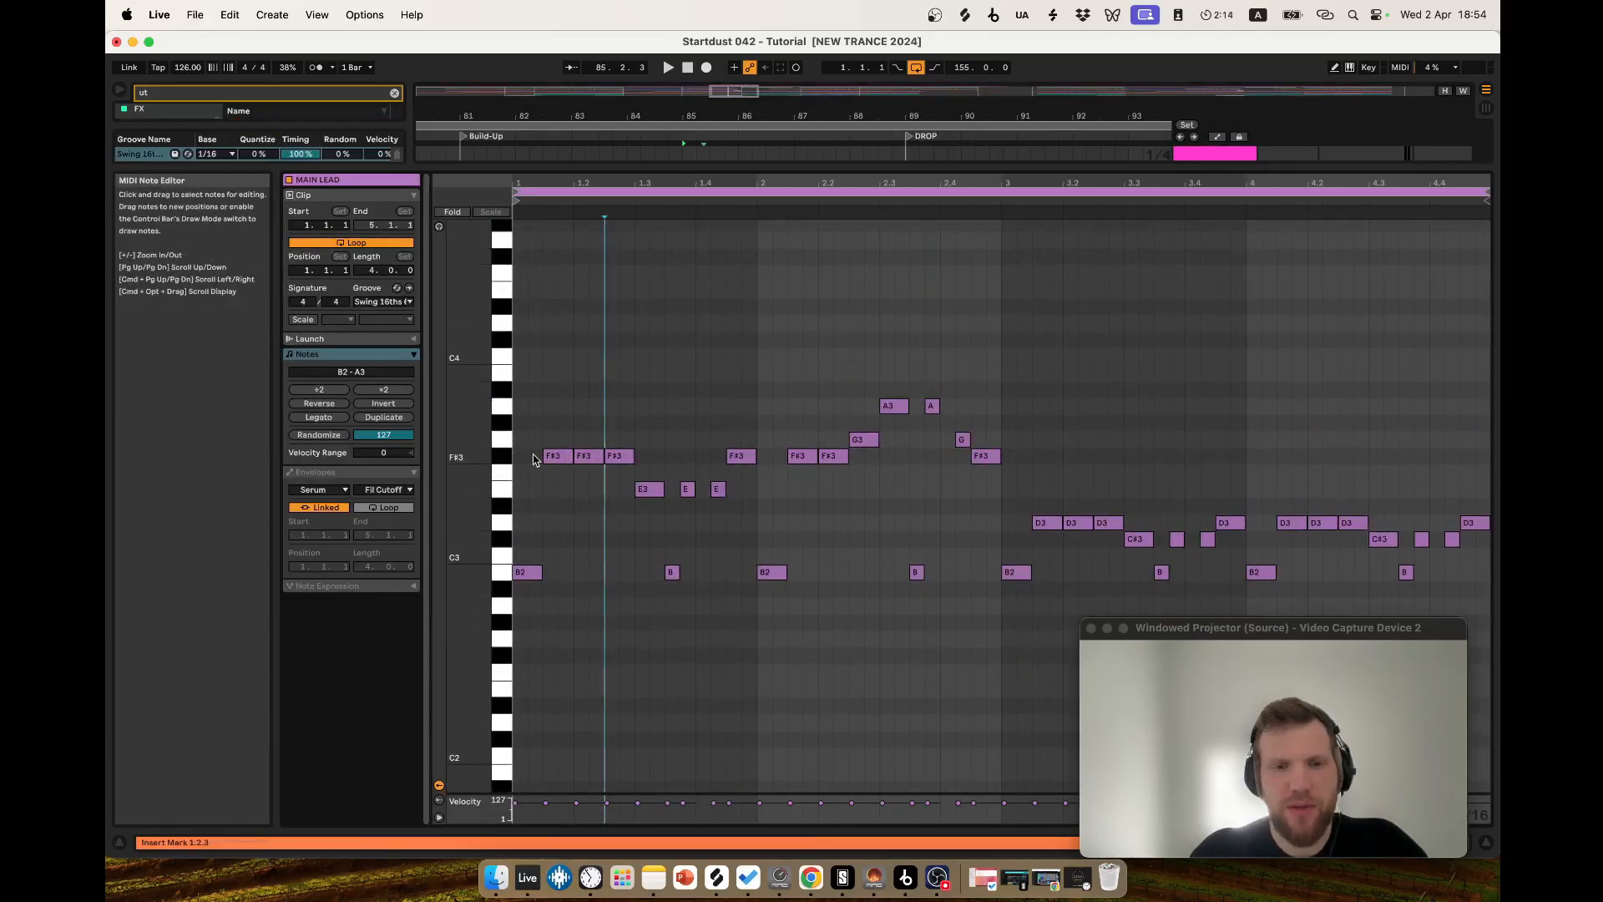
{"action": "key", "text": "Left"}
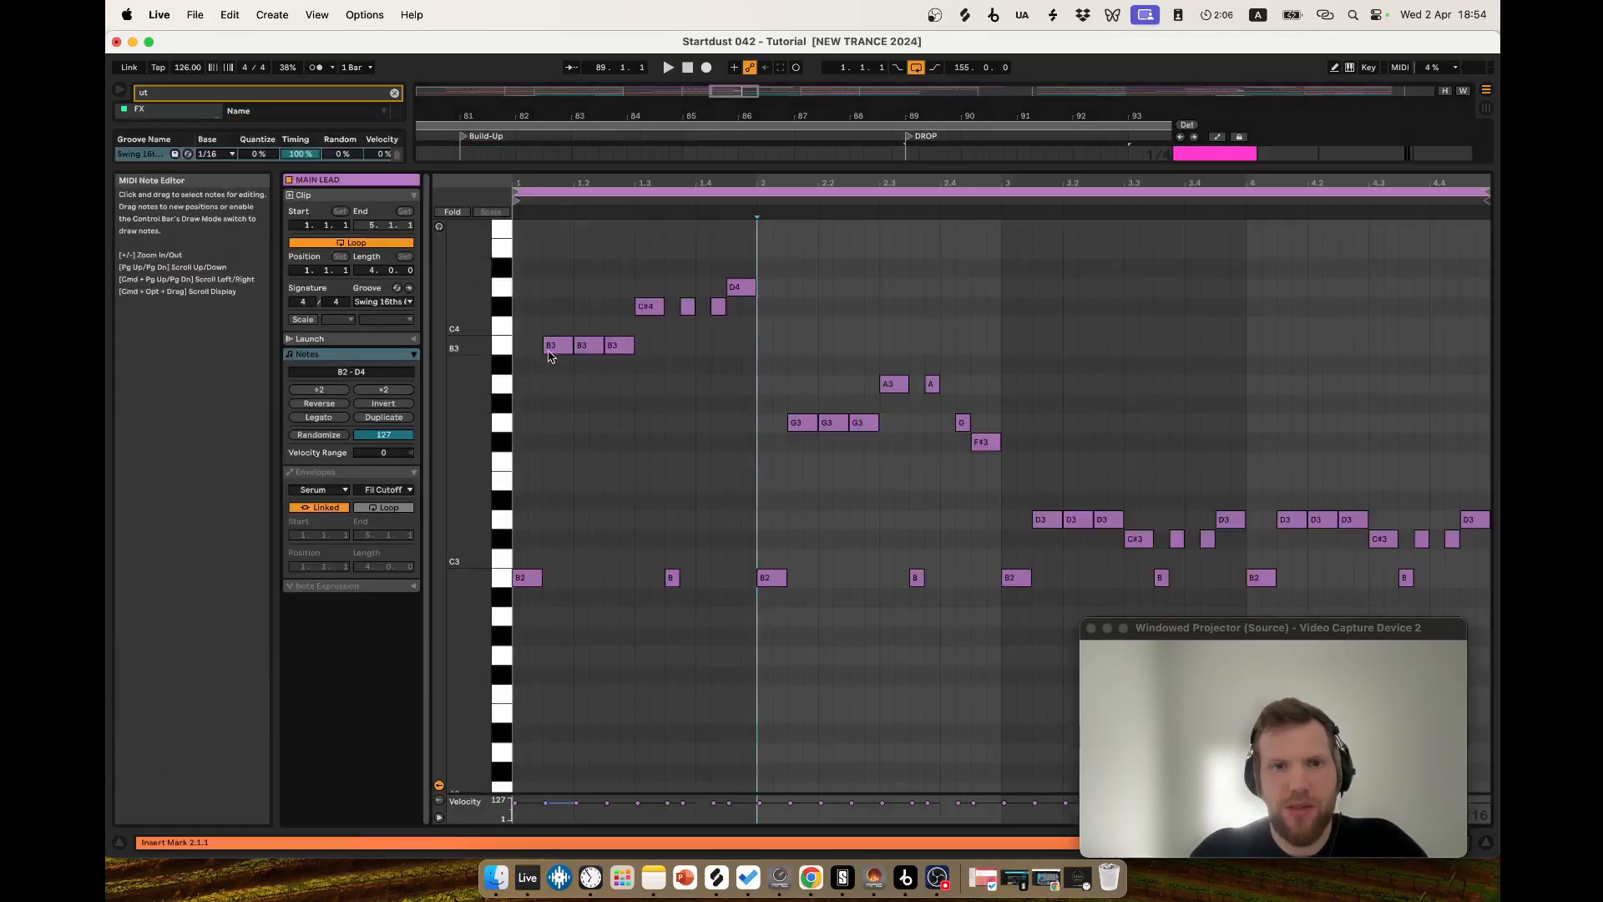
{"action": "scroll", "coordinate": [530, 390], "scroll_direction": "up", "scroll_amount": 2}
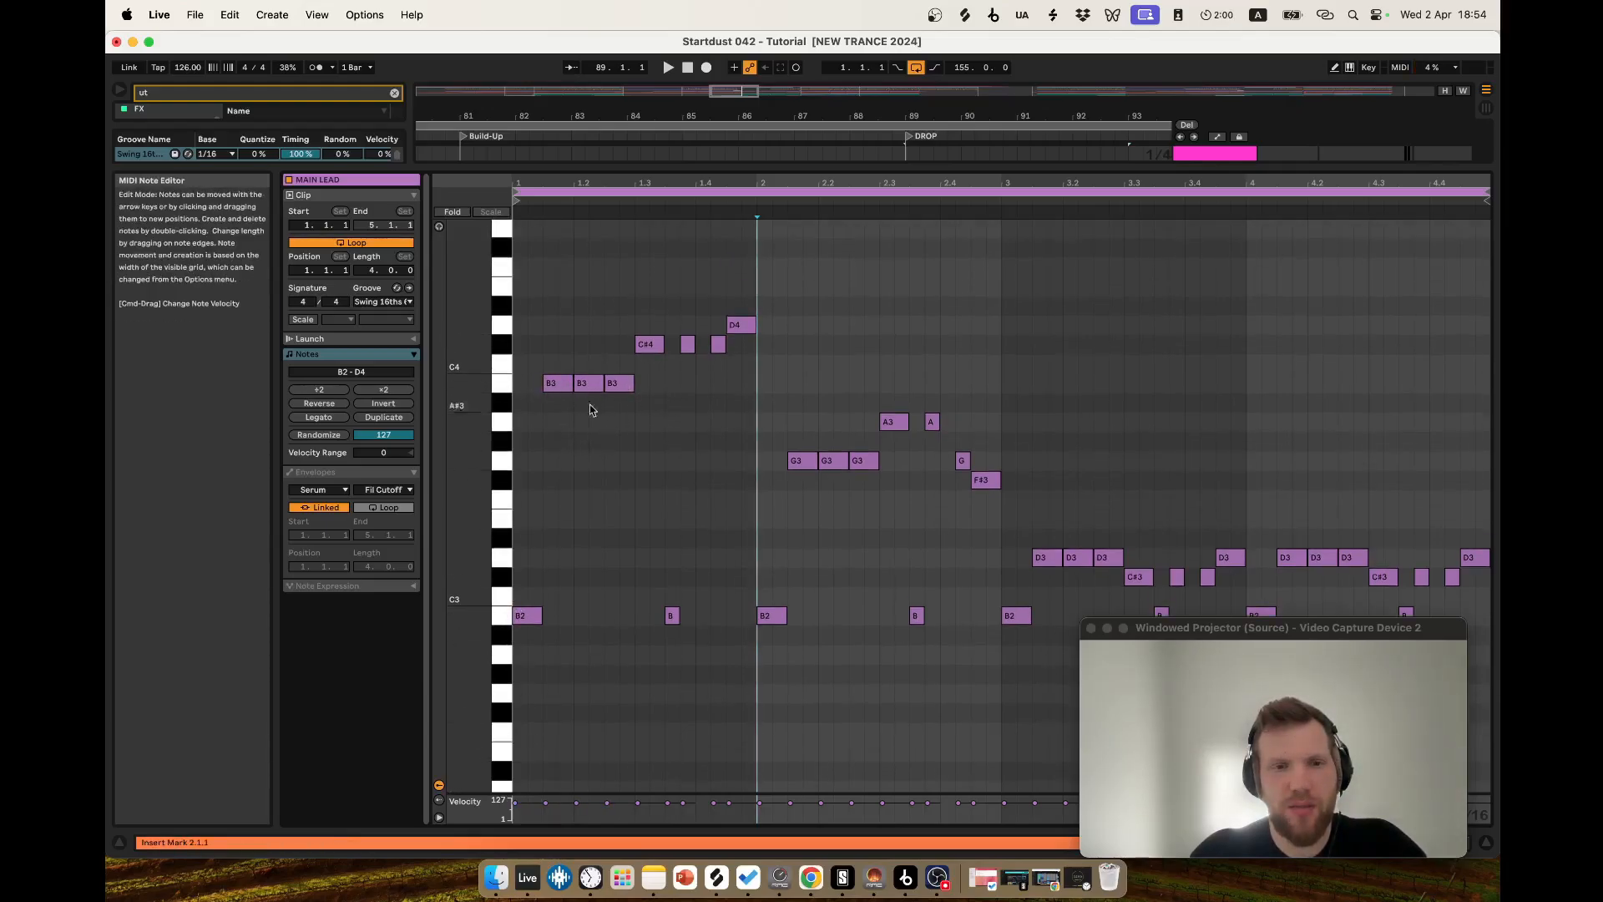
{"action": "left_click_drag", "start_coordinate": [1015, 491], "coordinate": [1490, 668]}
{"action": "left_click", "coordinate": [1273, 499]}
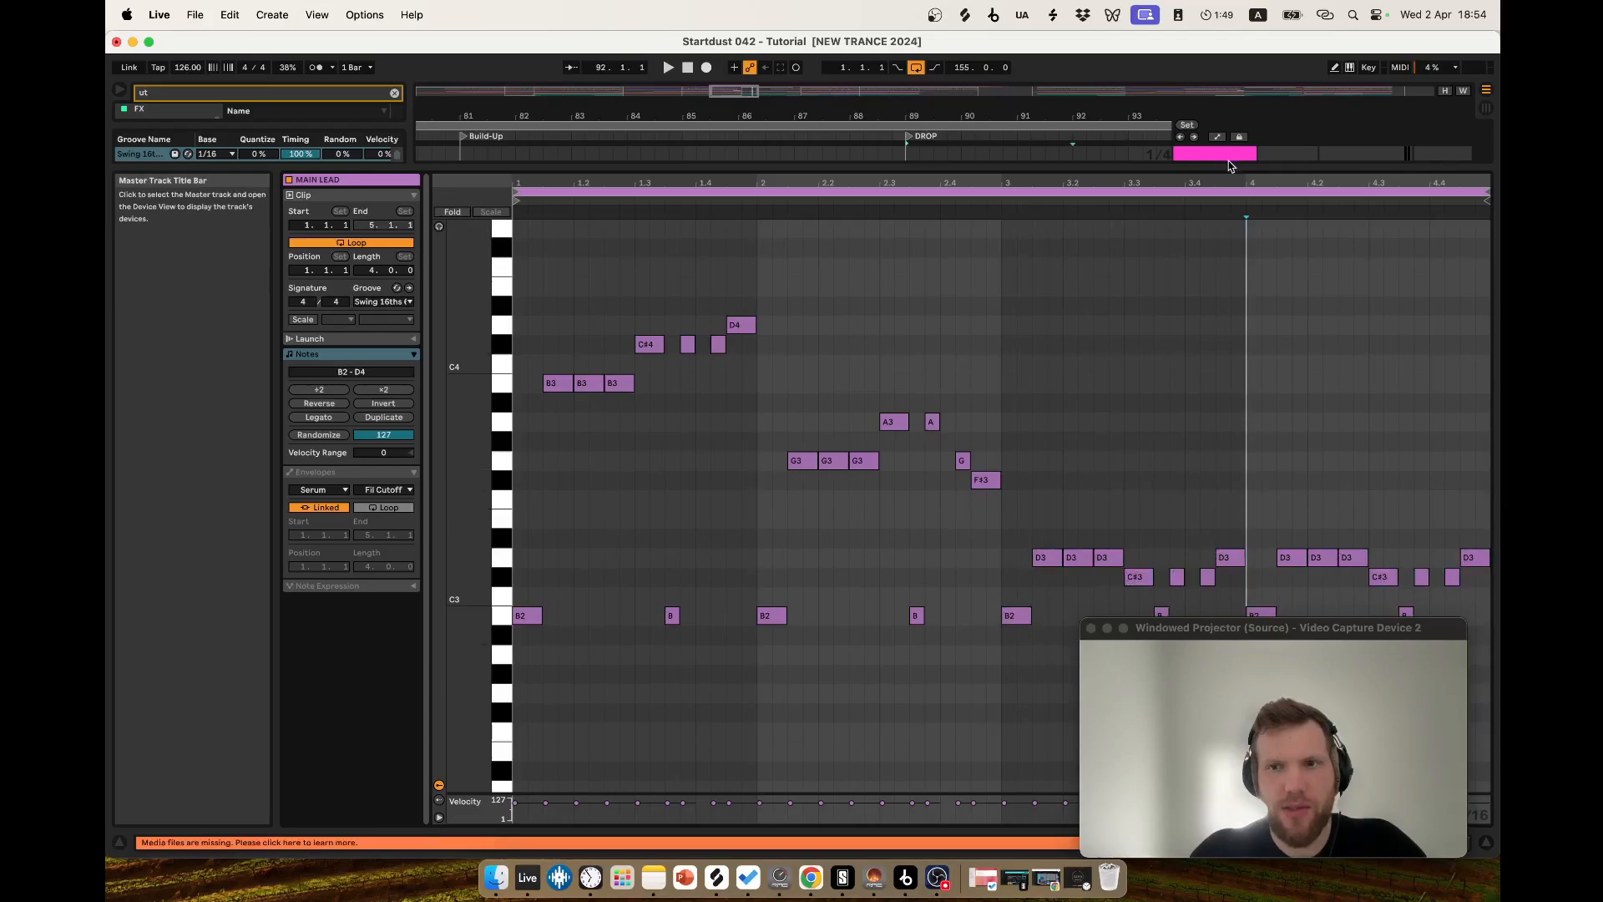
Reopen the MAIN LEAD clip at bar 85 and compare its opening notes with its last two bars.
{"action": "key", "text": "shift+Tab"}
{"action": "left_click", "coordinate": [816, 214]}
{"action": "key", "text": "shift+Tab"}
{"action": "left_click", "coordinate": [1094, 471]}
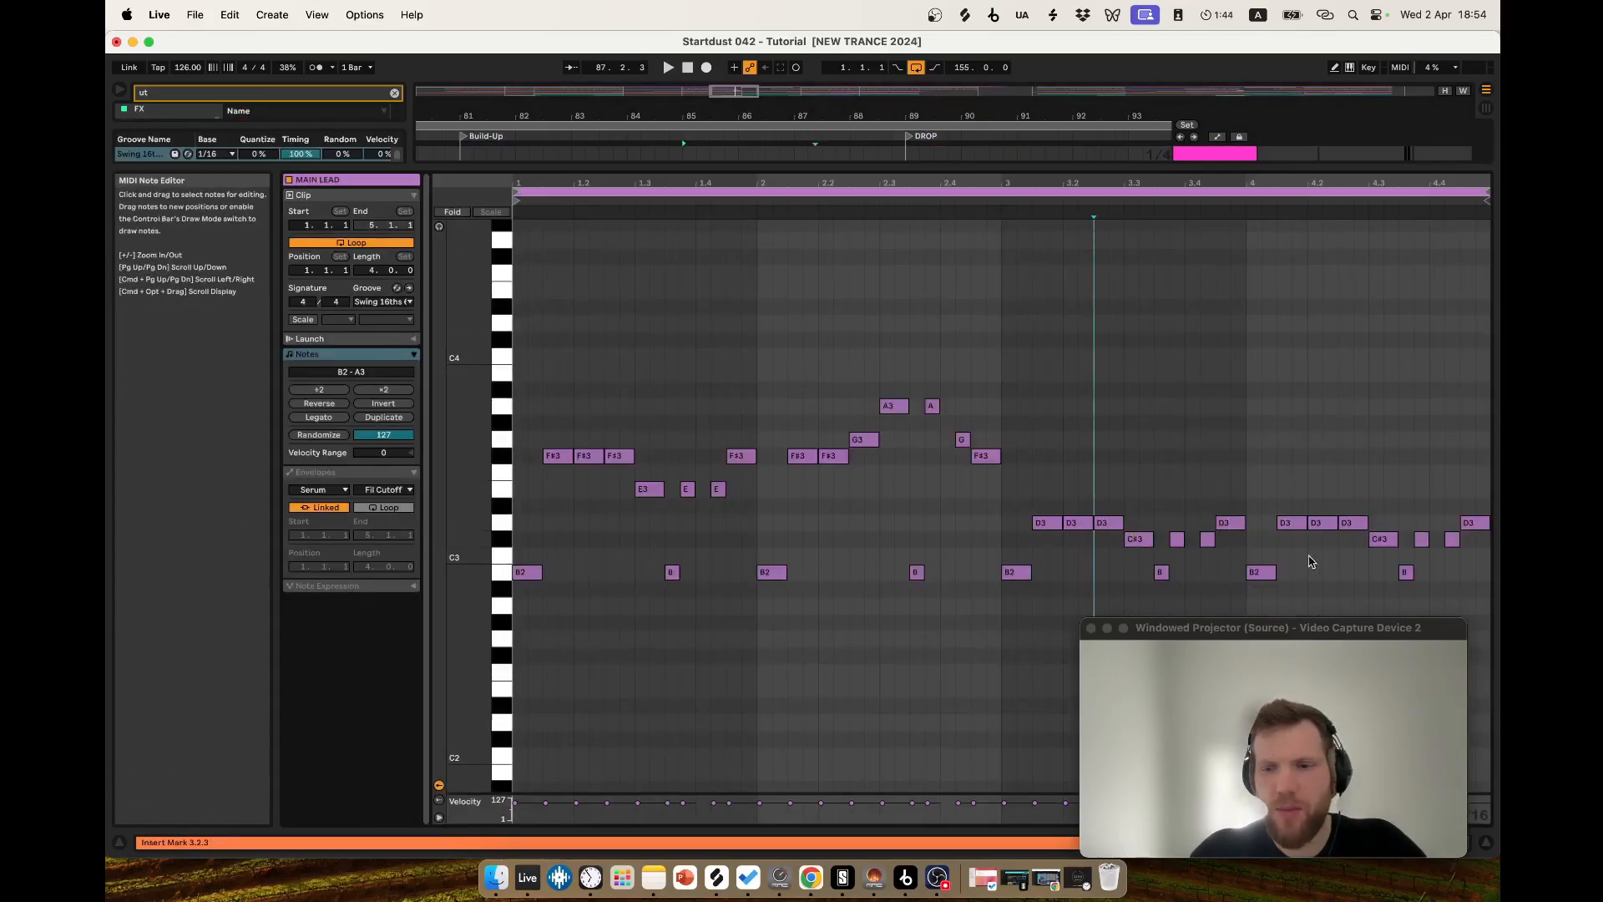
{"action": "left_click", "coordinate": [725, 382]}
{"action": "left_click_drag", "start_coordinate": [536, 408], "coordinate": [734, 512]}
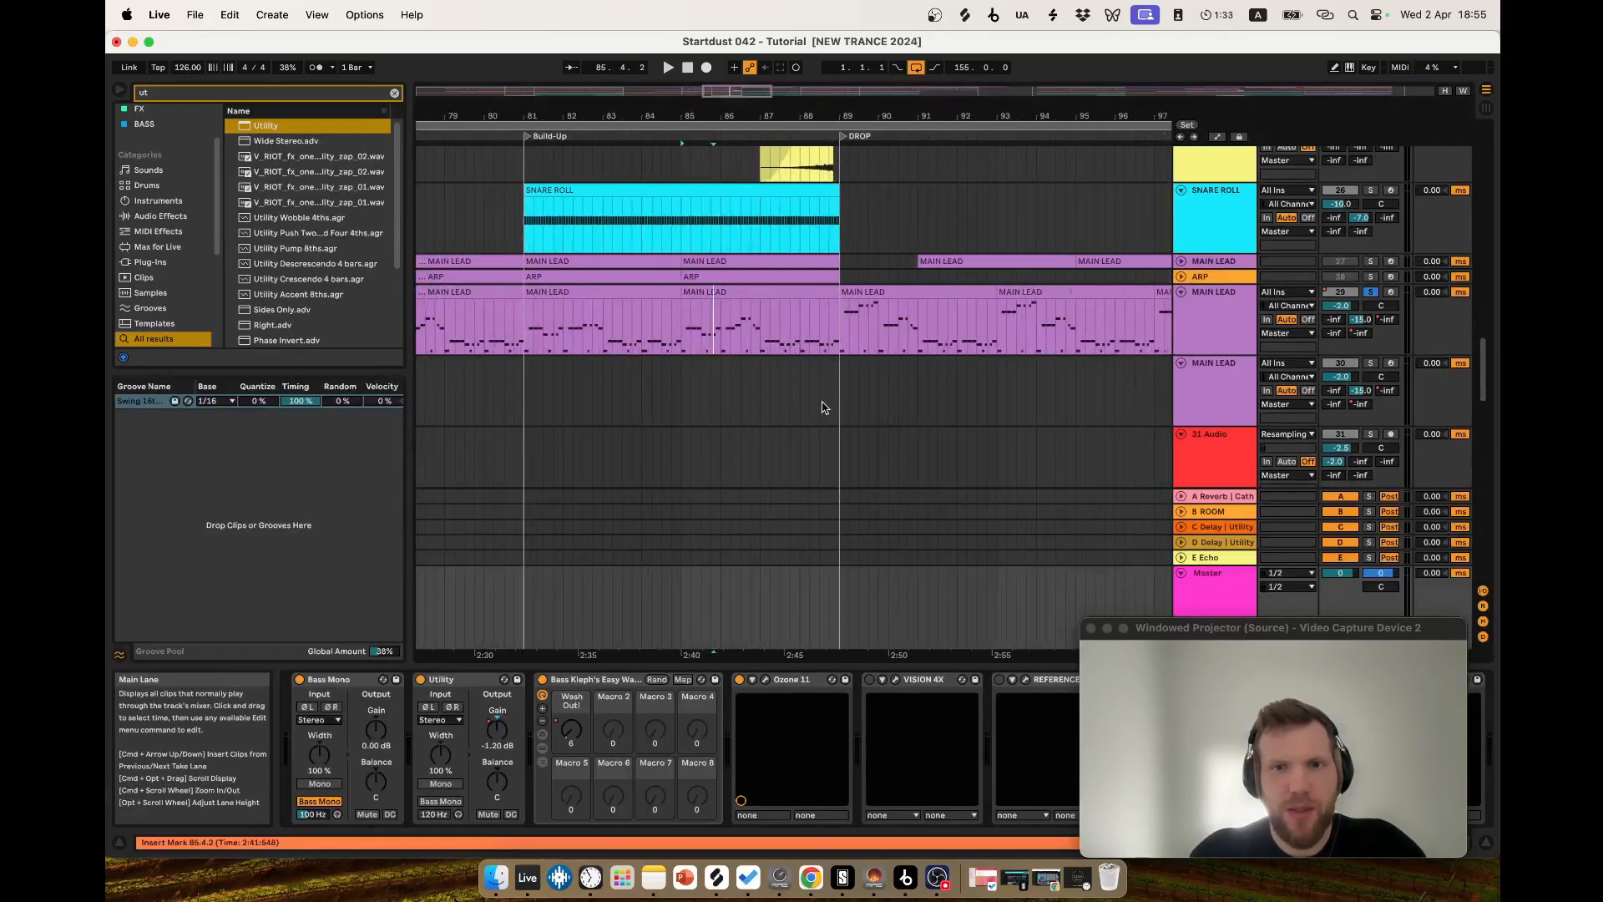
Copy the bar 89 MAIN LEAD clip to track 30 at bar 85 and view both clips' notes overlaid.
{"action": "left_click", "coordinate": [866, 306]}
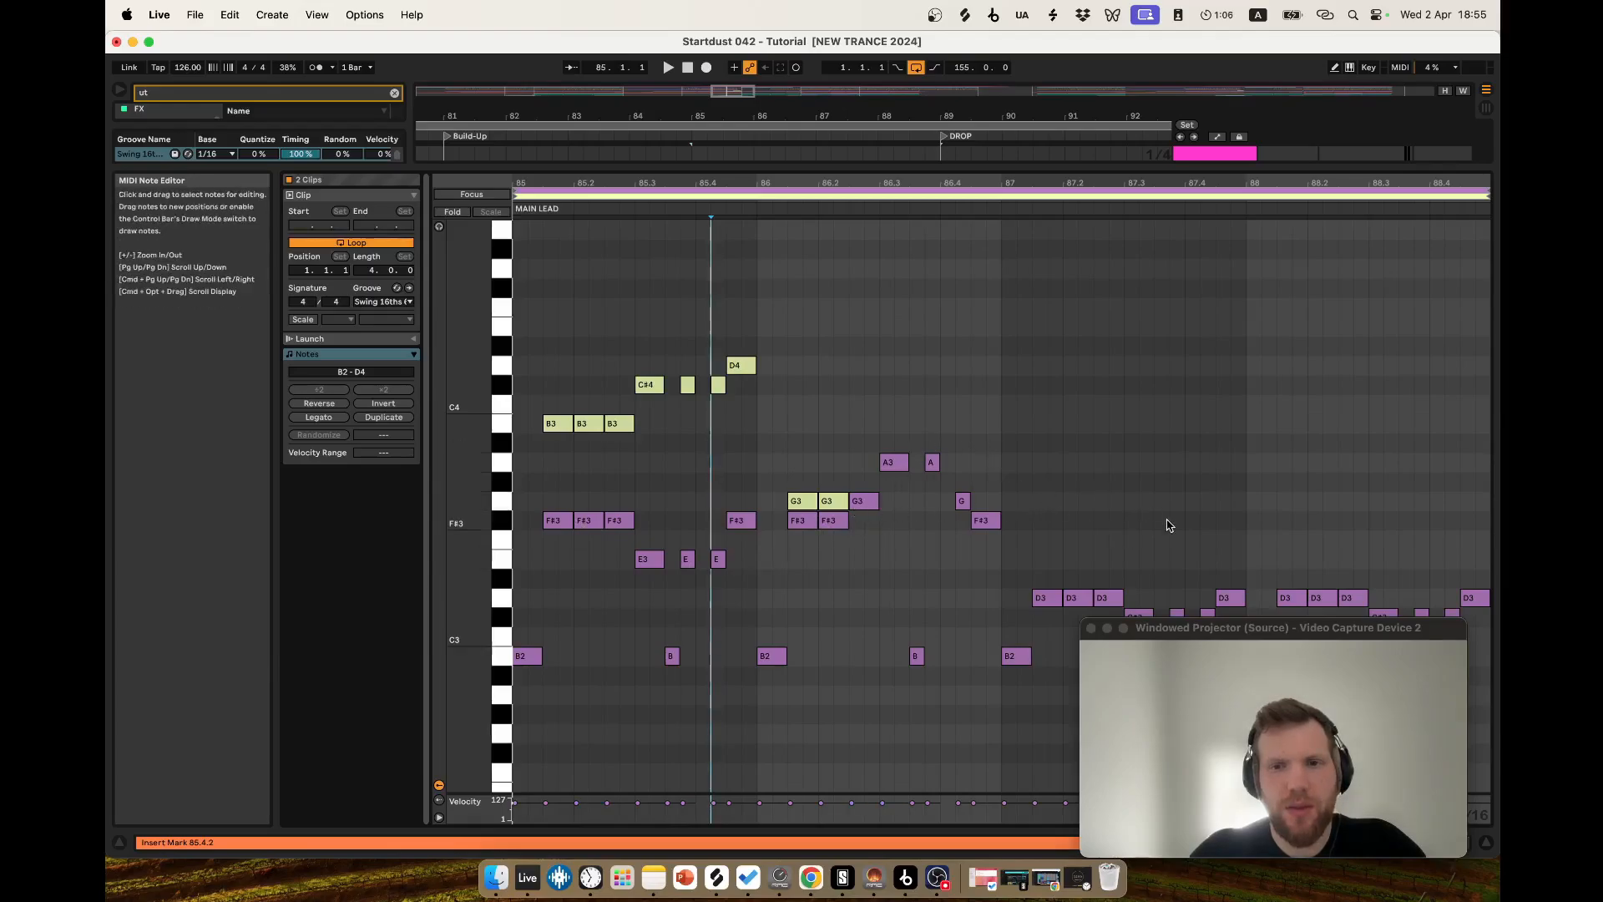
{"action": "key", "text": "super+alt+e"}
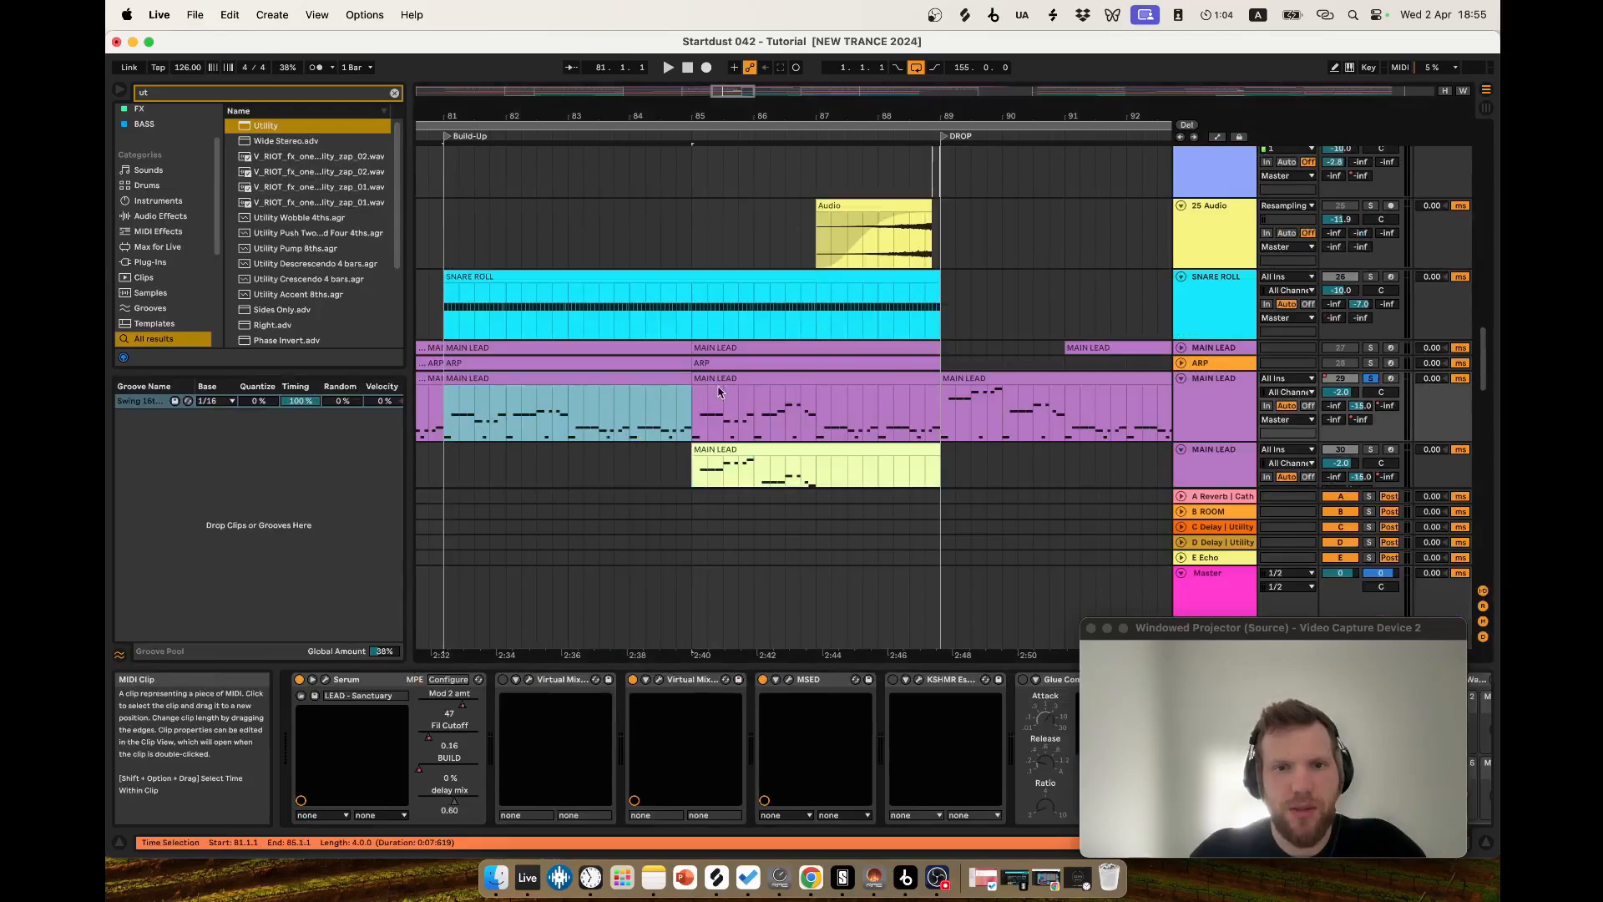
Open the MAIN LEAD clip at bar 81, play its second bar, and return to the arrangement.
{"action": "left_click_drag", "start_coordinate": [569, 416], "coordinate": [507, 416]}
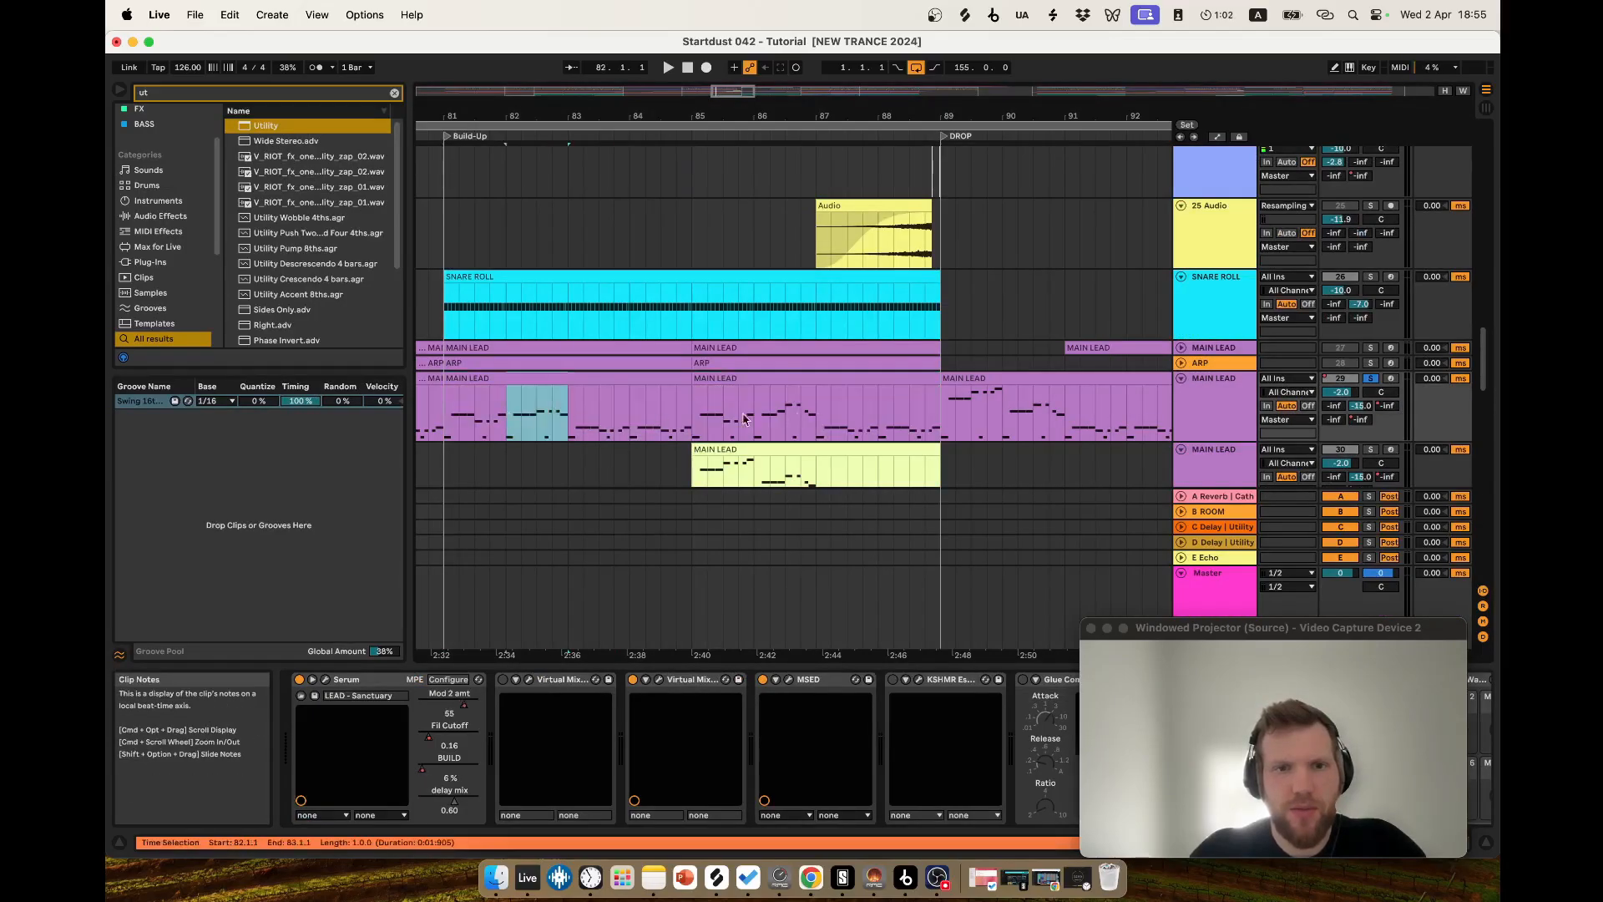
{"action": "double_click", "coordinate": [818, 419]}
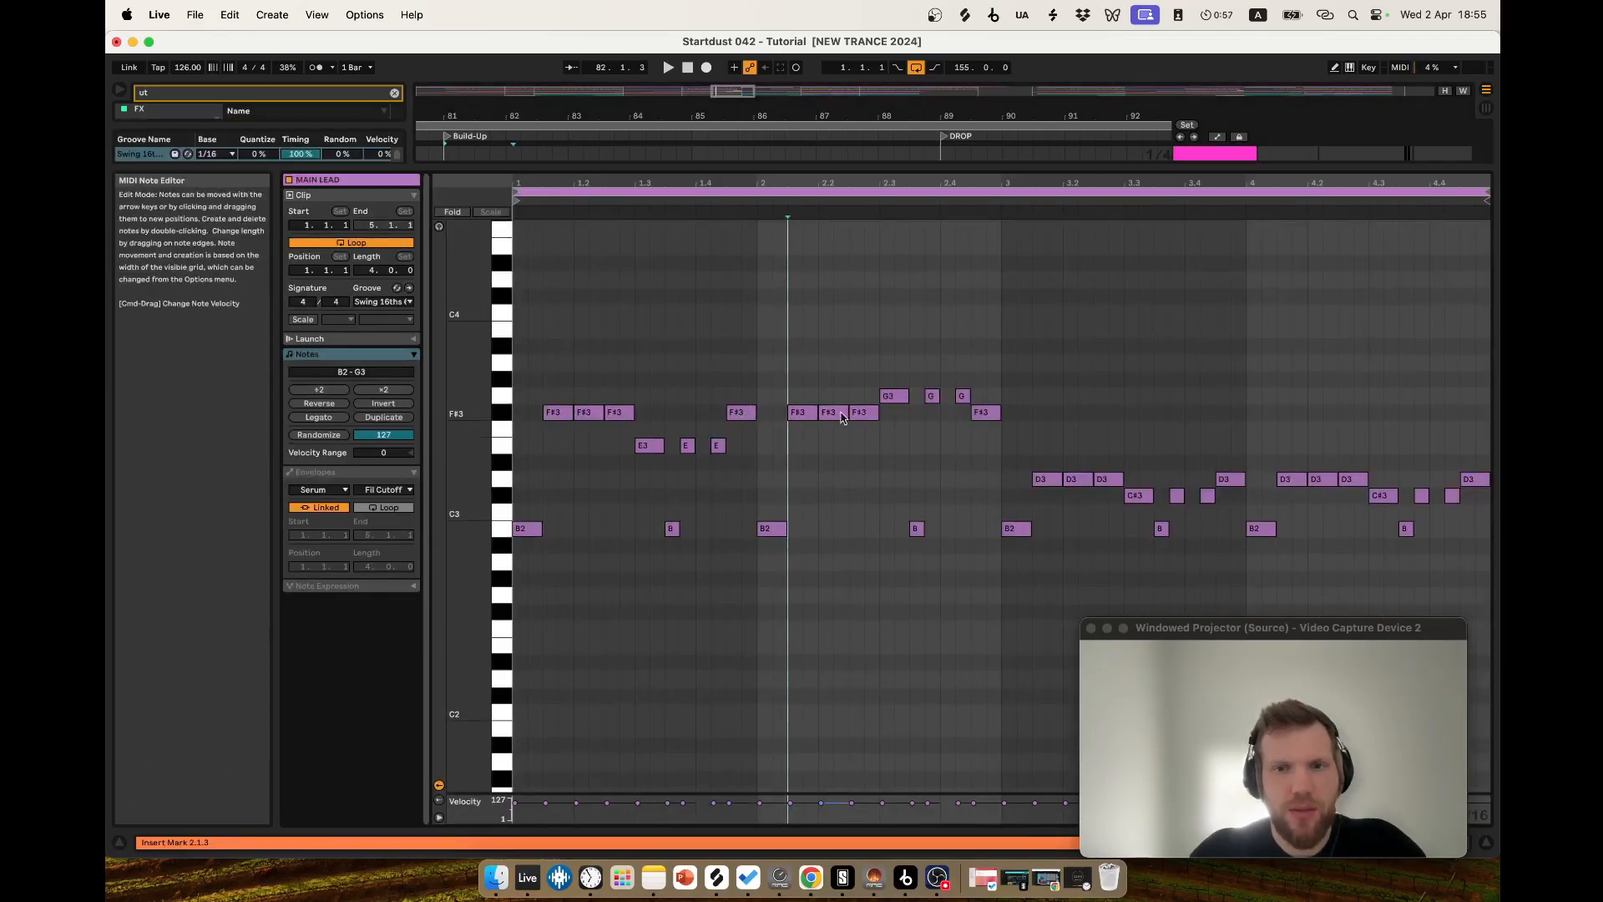
{"action": "left_click", "coordinate": [1047, 413]}
{"action": "key", "text": "space"}
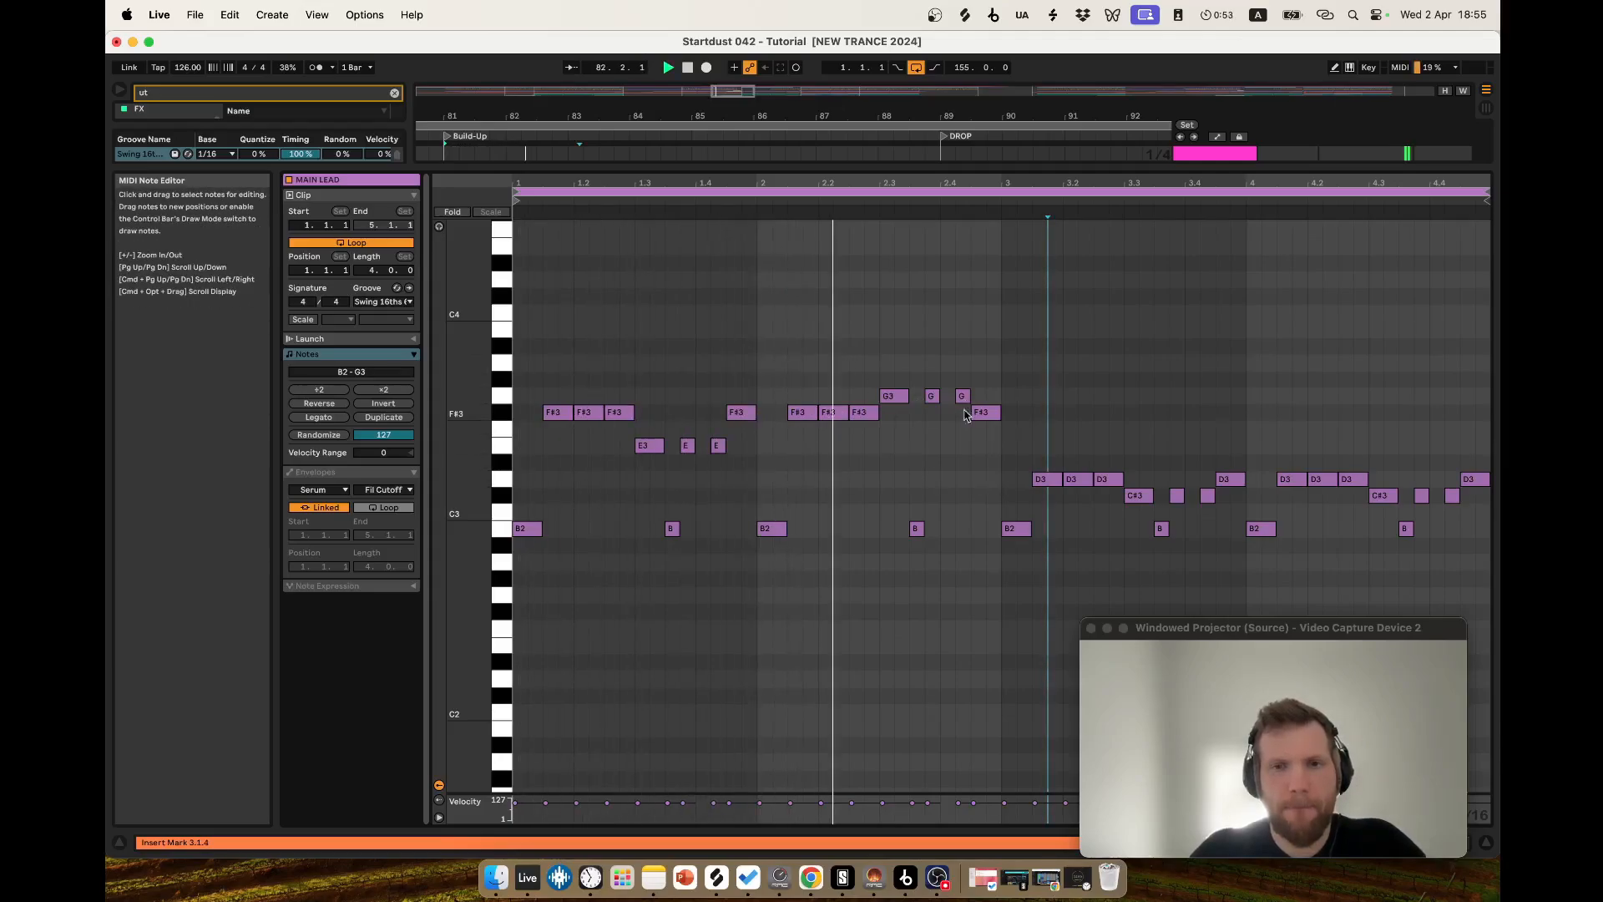
{"action": "left_click", "coordinate": [1215, 158]}
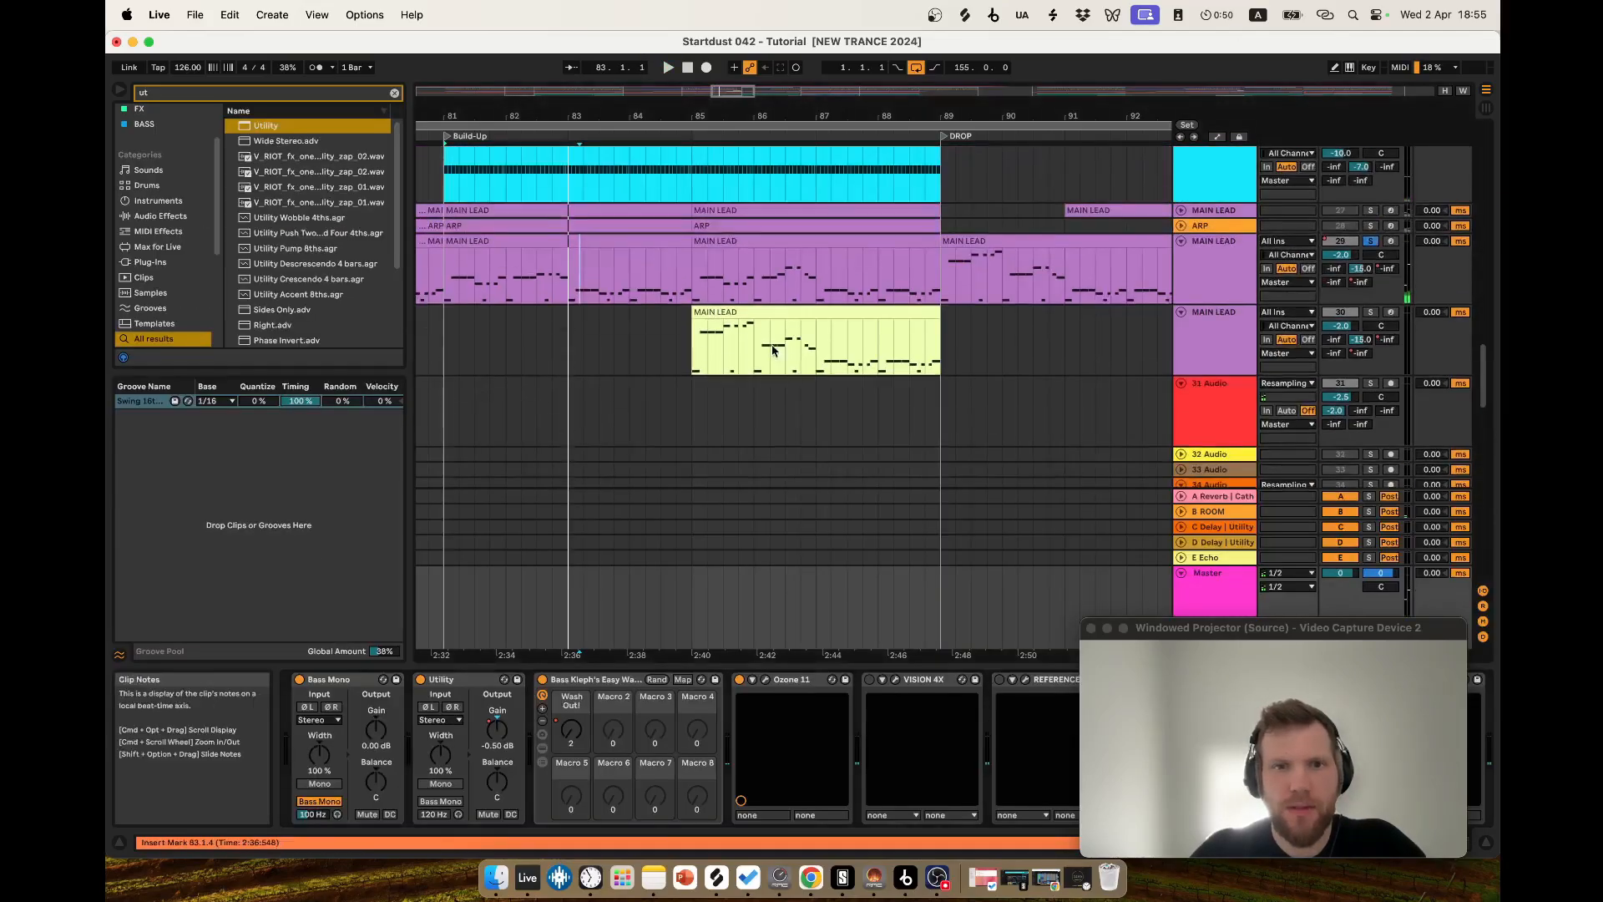
Play the first two bars of the bar 85 MAIN LEAD clip with its notes open, and return to the arrangement.
{"action": "left_click", "coordinate": [704, 287]}
{"action": "key", "text": "space"}
{"action": "double_click", "coordinate": [724, 241]}
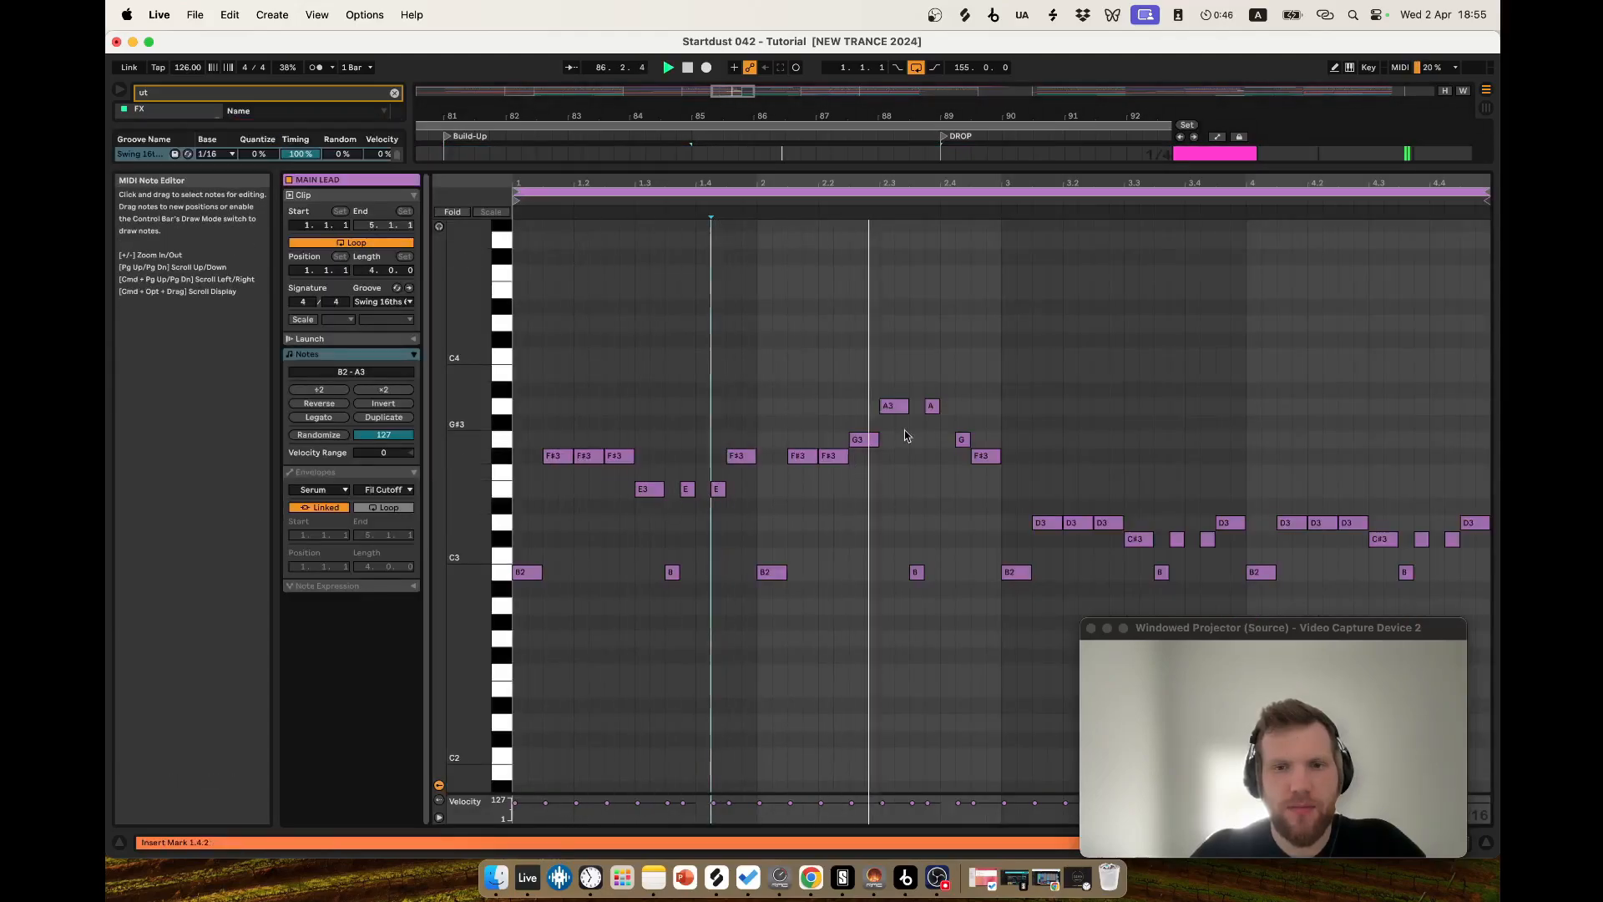
{"action": "key", "text": "space"}
{"action": "left_click", "coordinate": [1215, 156]}
{"action": "scroll", "coordinate": [788, 440], "scroll_direction": "up", "scroll_amount": 3}
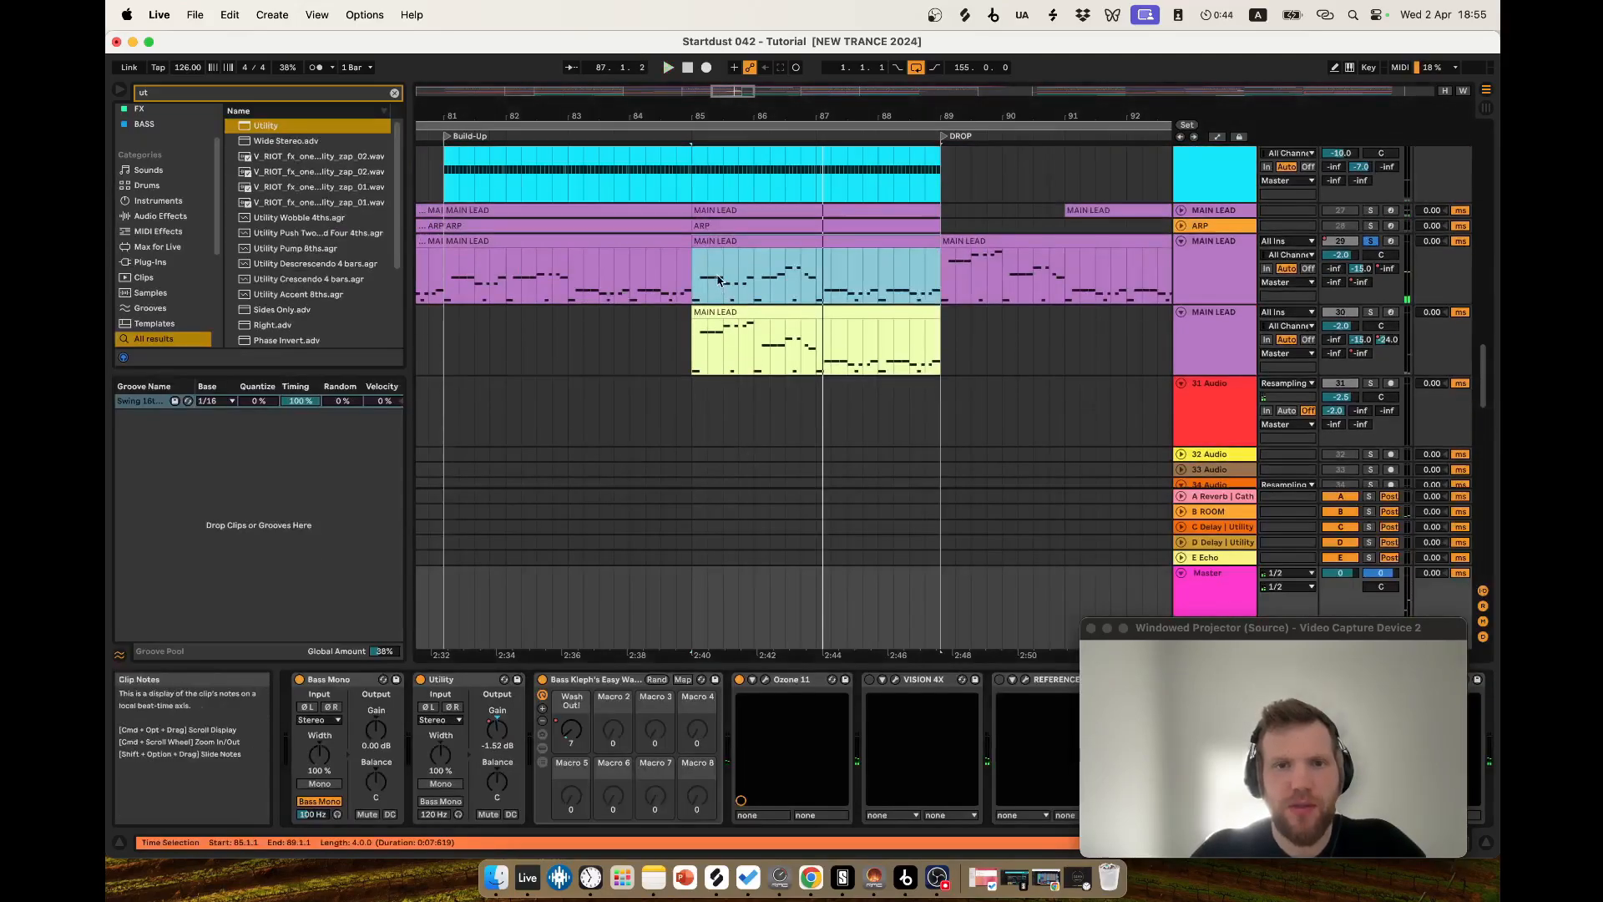
Compare the MAIN LEAD clips on track 29 at bars 81, 85 and 89 across the build-up and drop.
{"action": "left_click", "coordinate": [721, 284]}
{"action": "scroll", "coordinate": [668, 334], "scroll_direction": "up", "scroll_amount": 3}
{"action": "left_click", "coordinate": [552, 371]}
{"action": "left_click", "coordinate": [533, 328]}
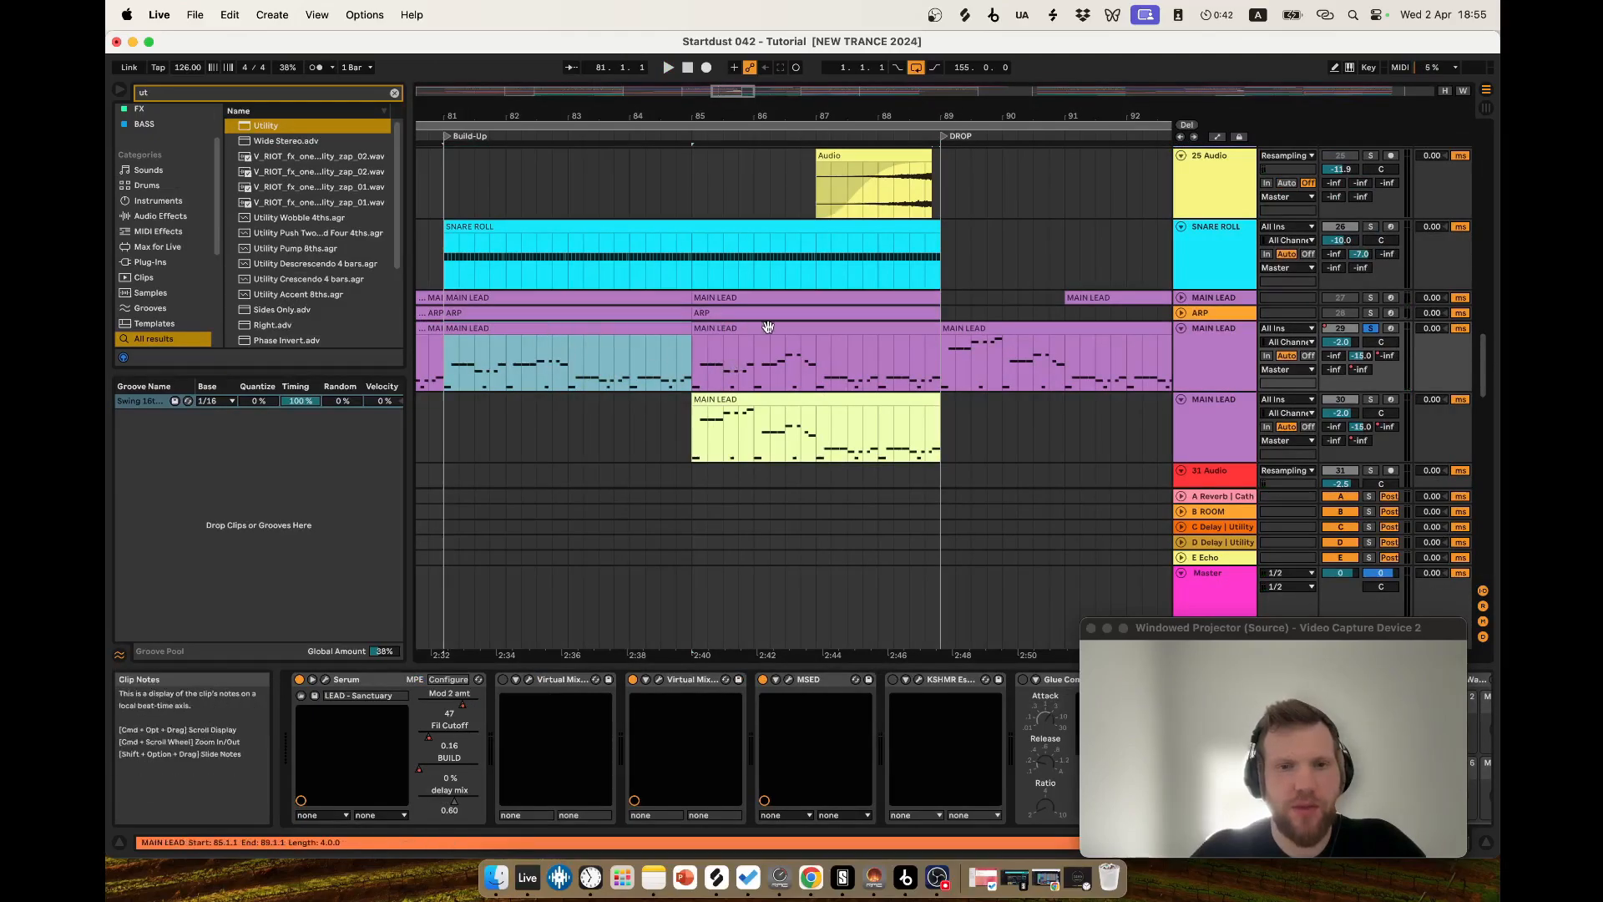
{"action": "left_click", "coordinate": [735, 328]}
{"action": "left_click", "coordinate": [651, 328]}
{"action": "scroll", "coordinate": [756, 384], "scroll_direction": "right", "scroll_amount": 2}
{"action": "scroll", "coordinate": [795, 341], "scroll_direction": "down", "scroll_amount": 1}
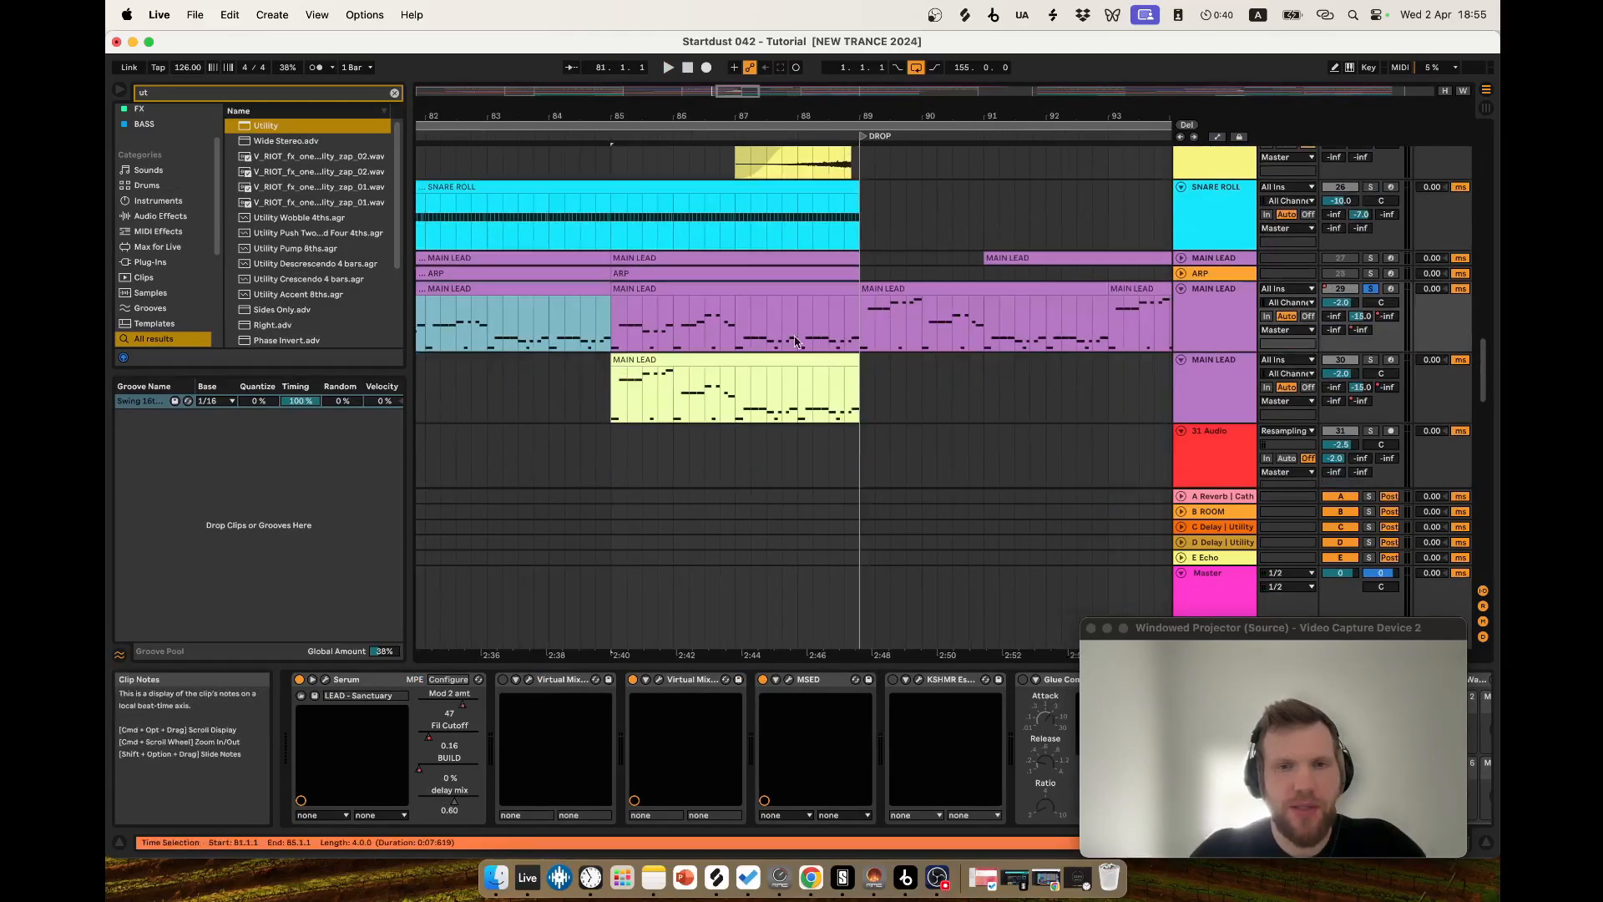
{"action": "left_click", "coordinate": [789, 340]}
{"action": "scroll", "coordinate": [928, 380], "scroll_direction": "down", "scroll_amount": 3}
{"action": "scroll", "coordinate": [929, 381], "scroll_direction": "up", "scroll_amount": 2}
{"action": "scroll", "coordinate": [870, 332], "scroll_direction": "up", "scroll_amount": 2}
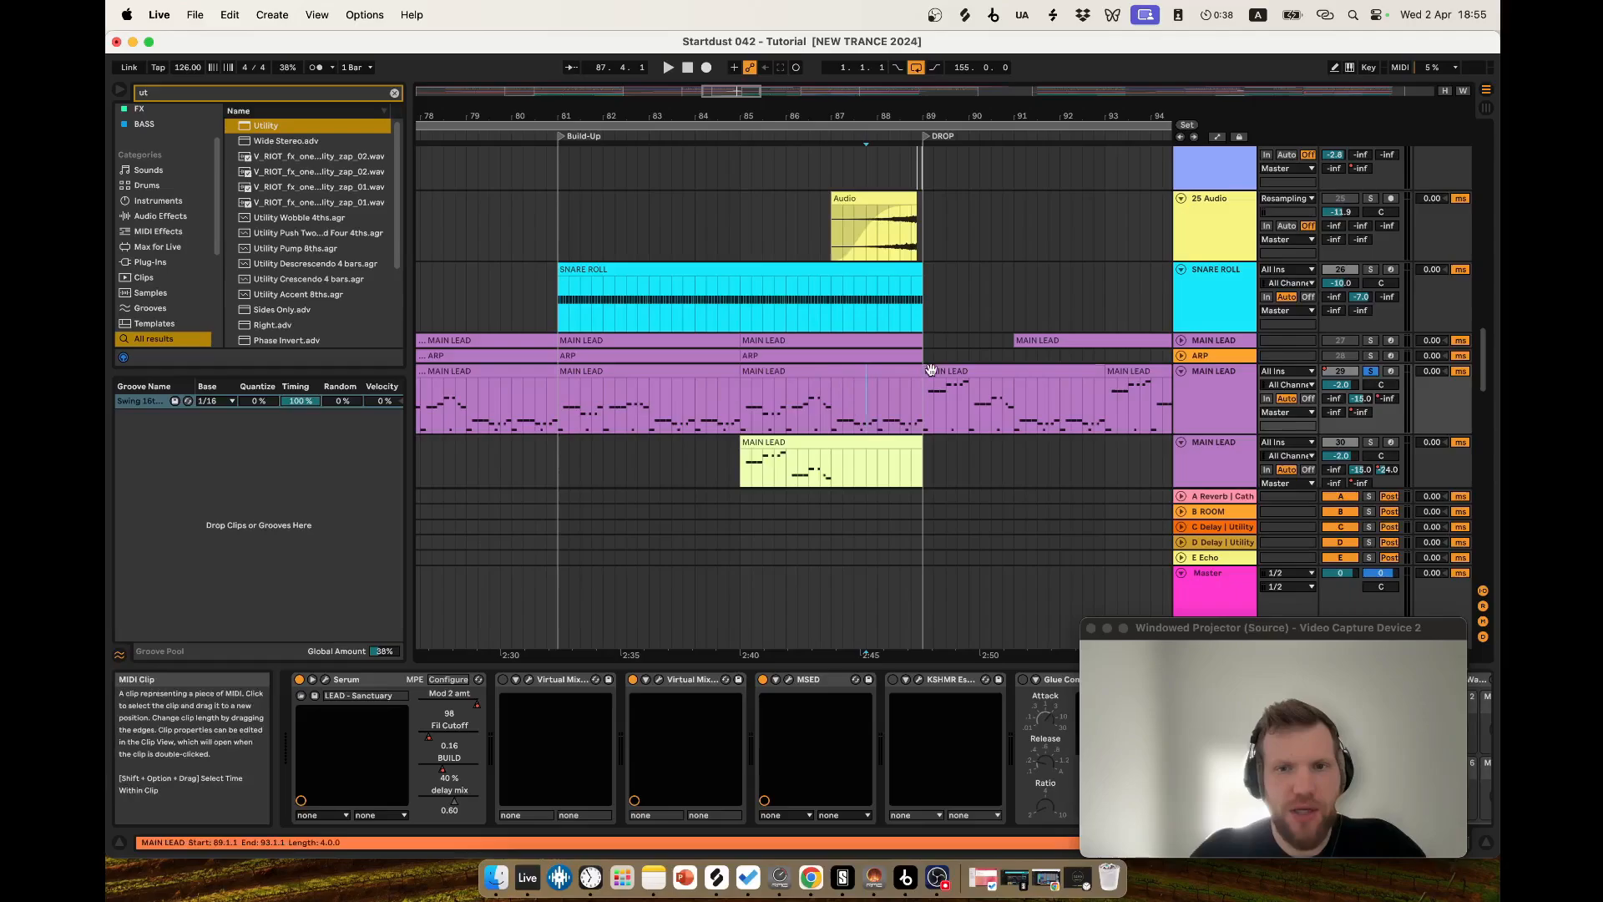
Delete the copied MAIN LEAD clip at bar 85 on track 30.
{"action": "left_click", "coordinate": [543, 409]}
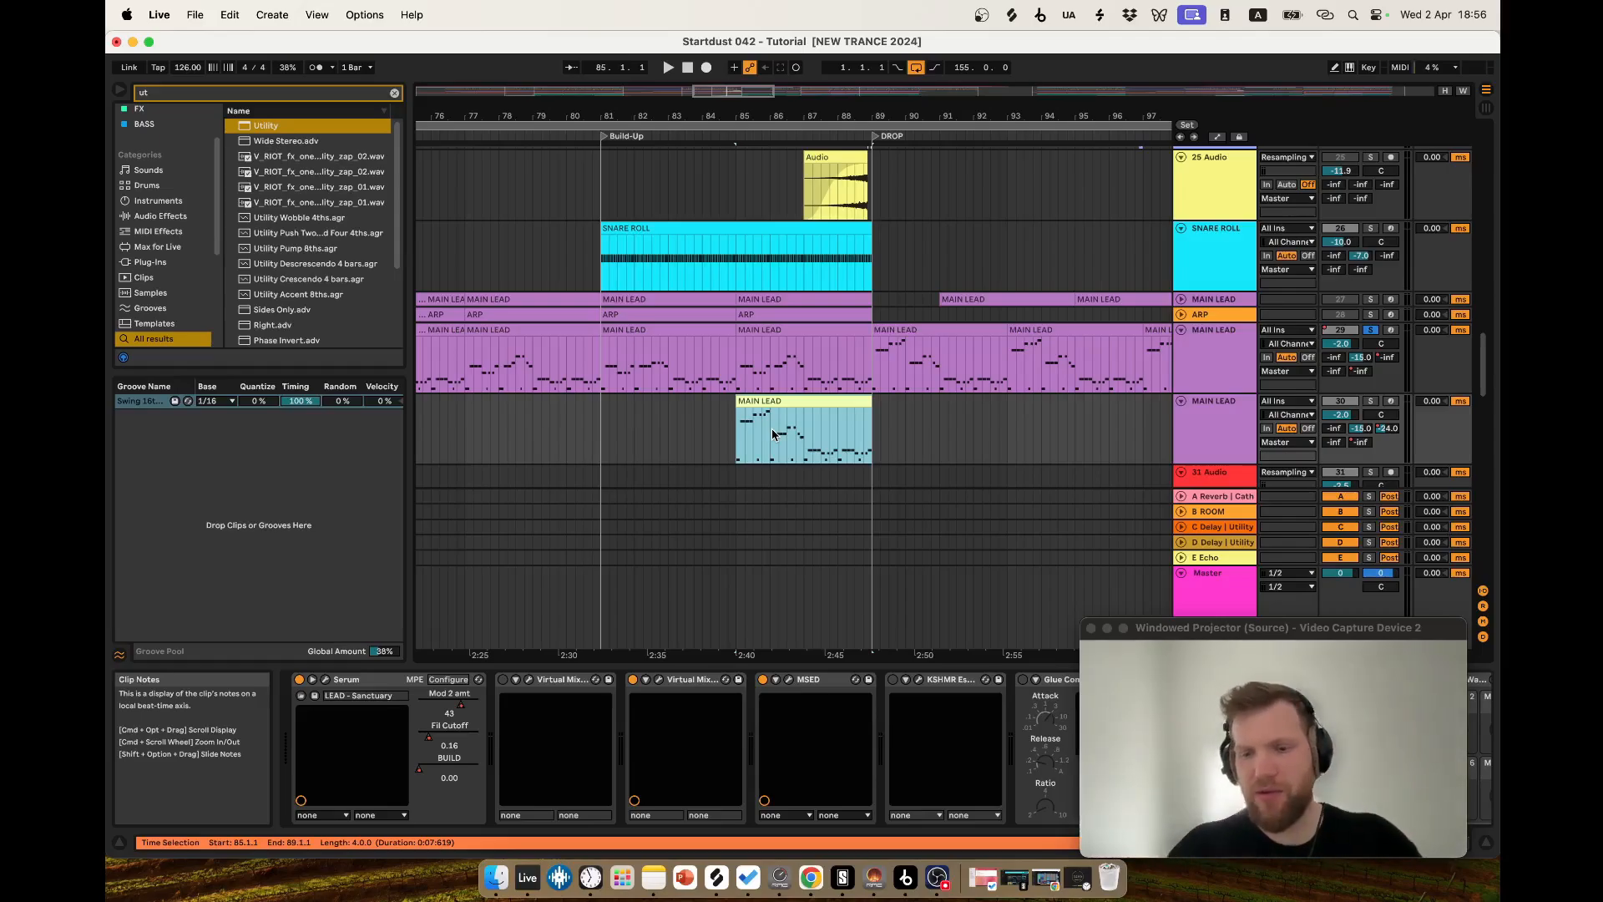
{"action": "key", "text": "Delete"}
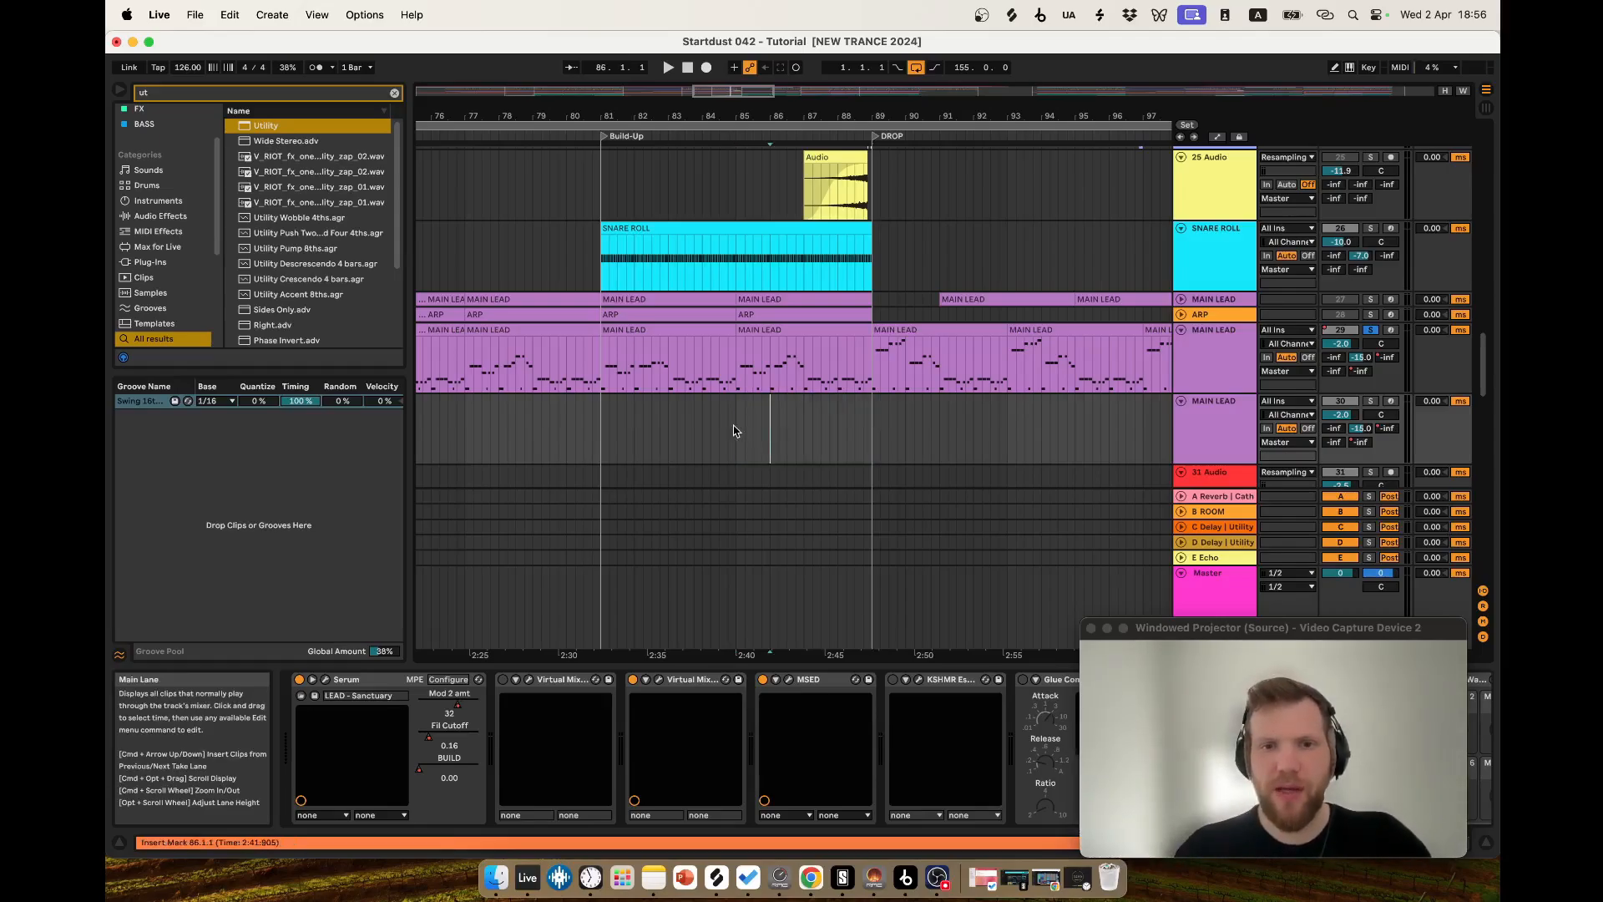
{"action": "left_click", "coordinate": [735, 431]}
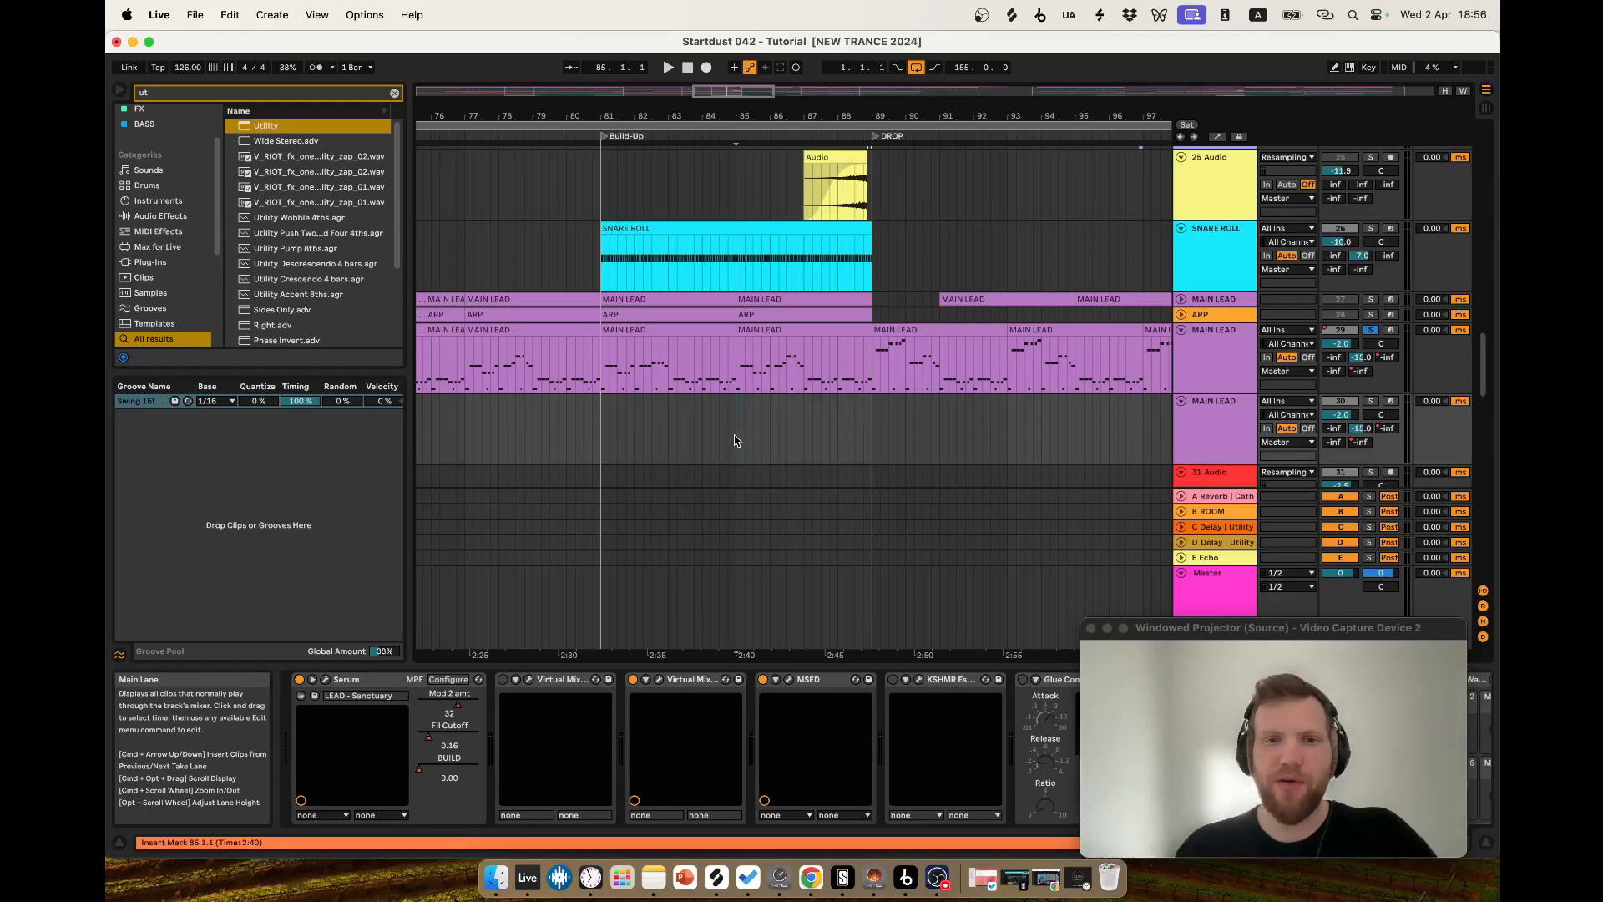
Solo the High Pad track and play it from the Claps marker at bar 73.
{"action": "scroll", "coordinate": [841, 361], "scroll_direction": "down", "scroll_amount": 1}
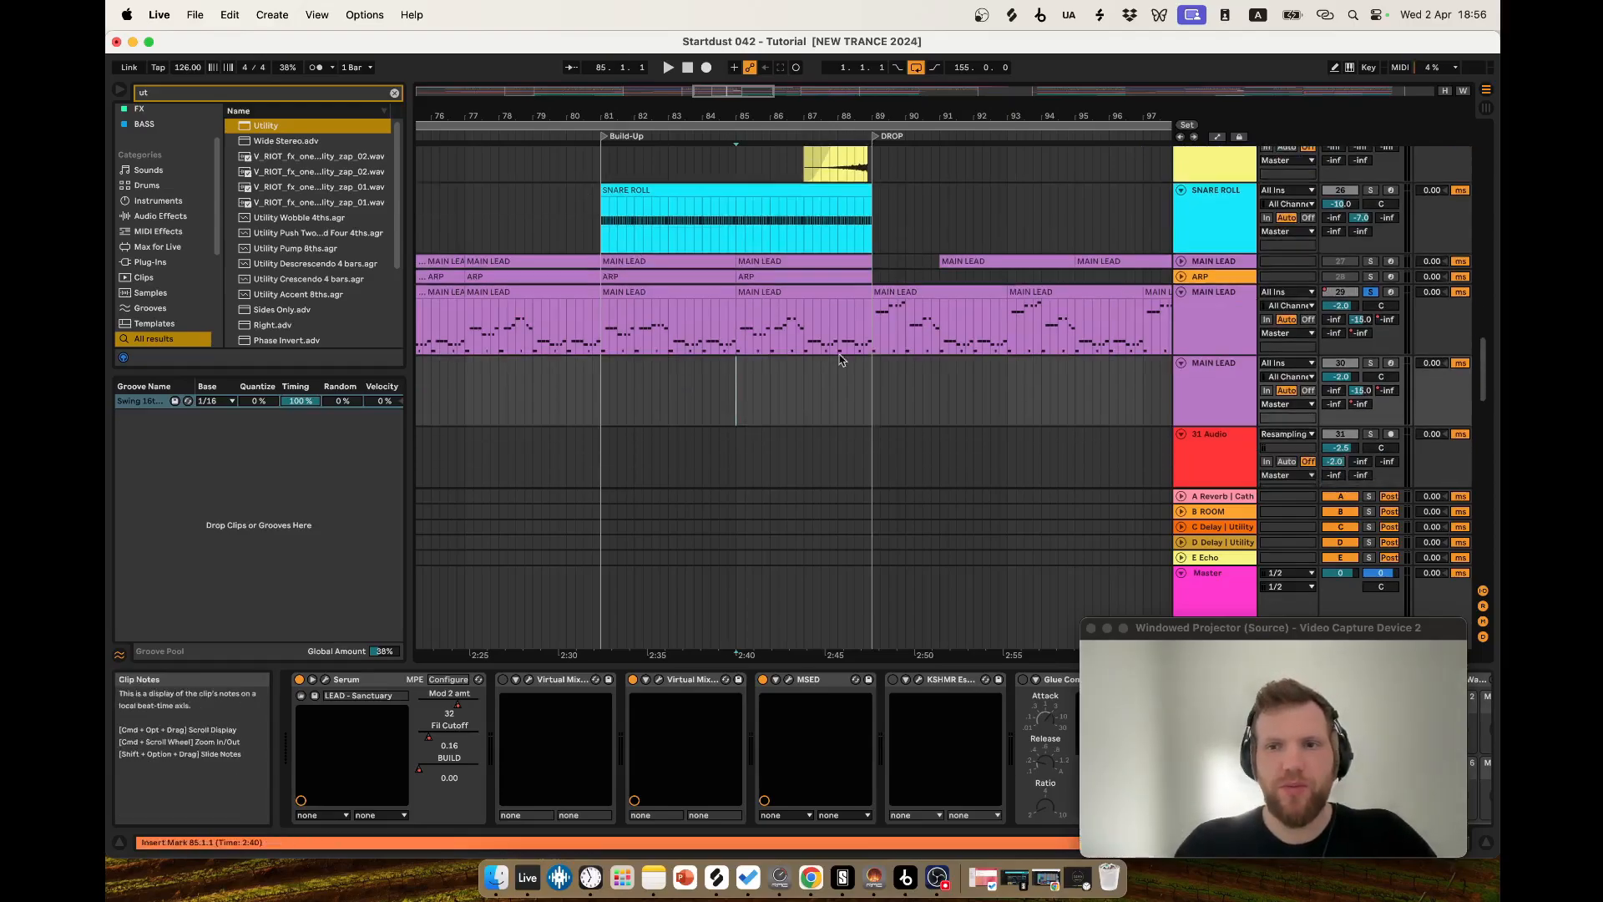
{"action": "left_click_drag", "start_coordinate": [536, 338], "coordinate": [1032, 337]}
{"action": "scroll", "coordinate": [719, 333], "scroll_direction": "down", "scroll_amount": 5}
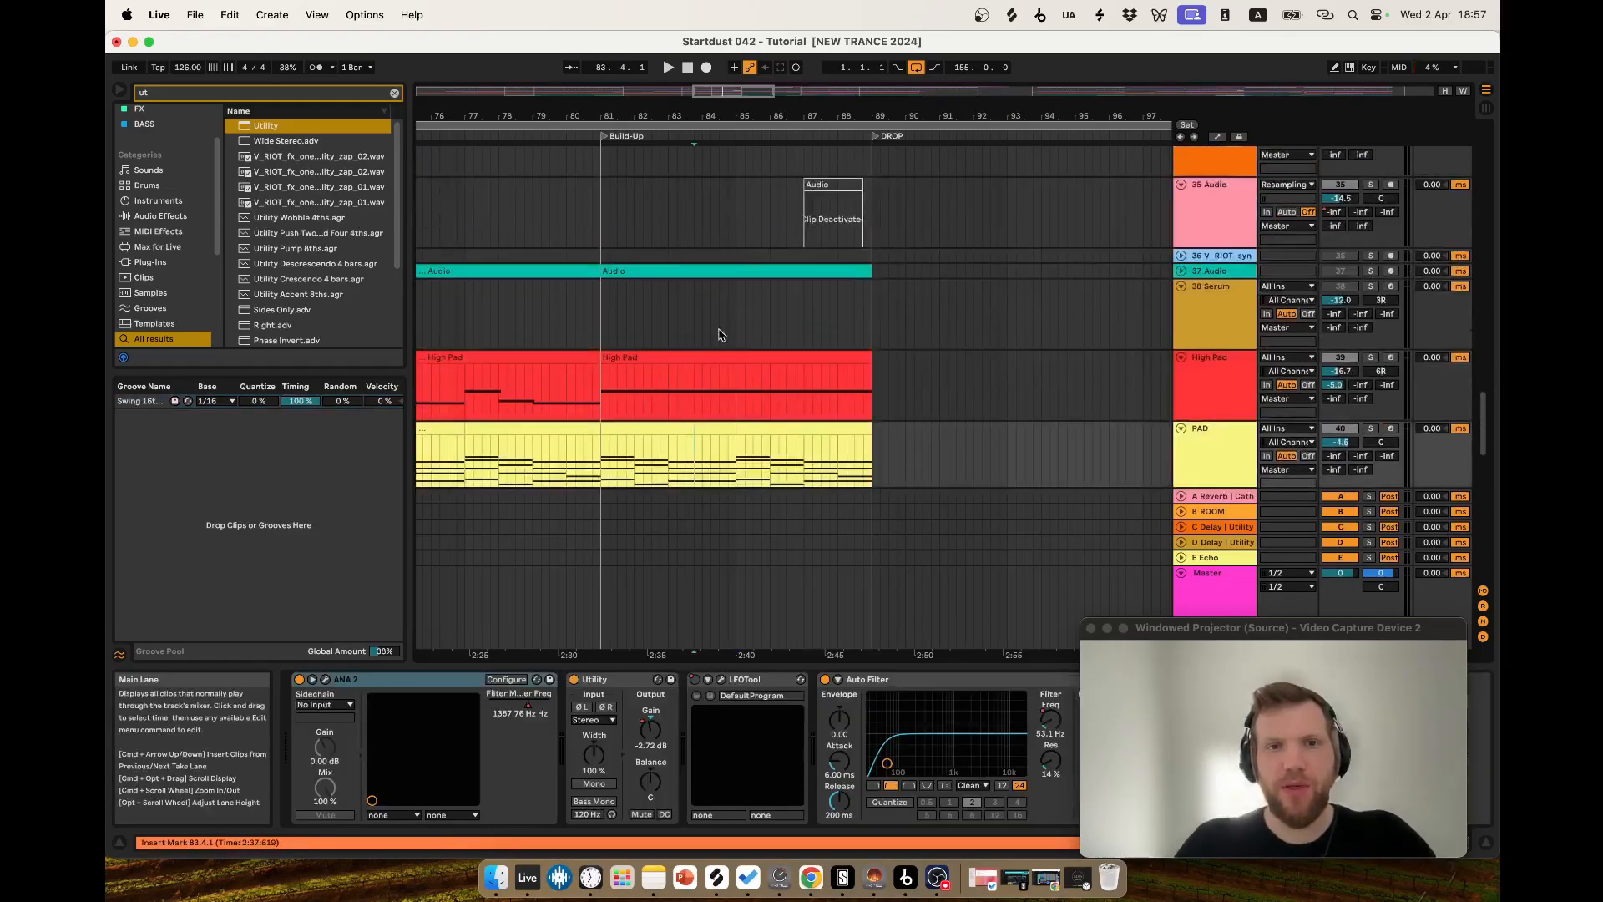
{"action": "scroll", "coordinate": [886, 344], "scroll_direction": "down", "scroll_amount": 5}
{"action": "scroll", "coordinate": [776, 338], "scroll_direction": "up", "scroll_amount": 5}
{"action": "left_click", "coordinate": [557, 268]}
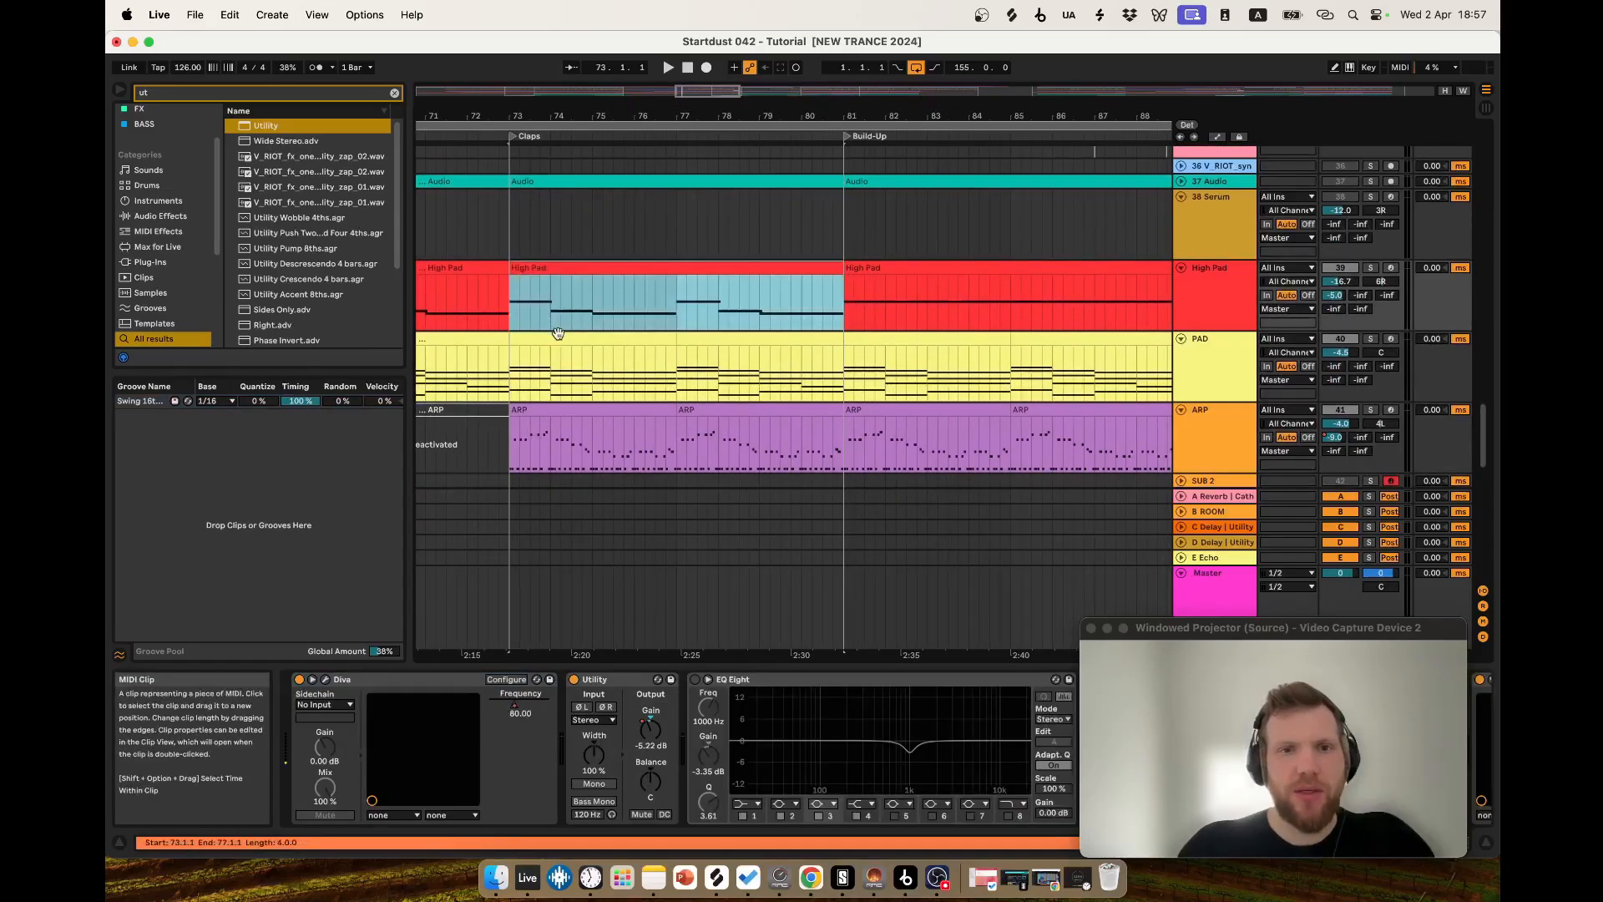
{"action": "left_click_drag", "start_coordinate": [511, 305], "coordinate": [886, 312]}
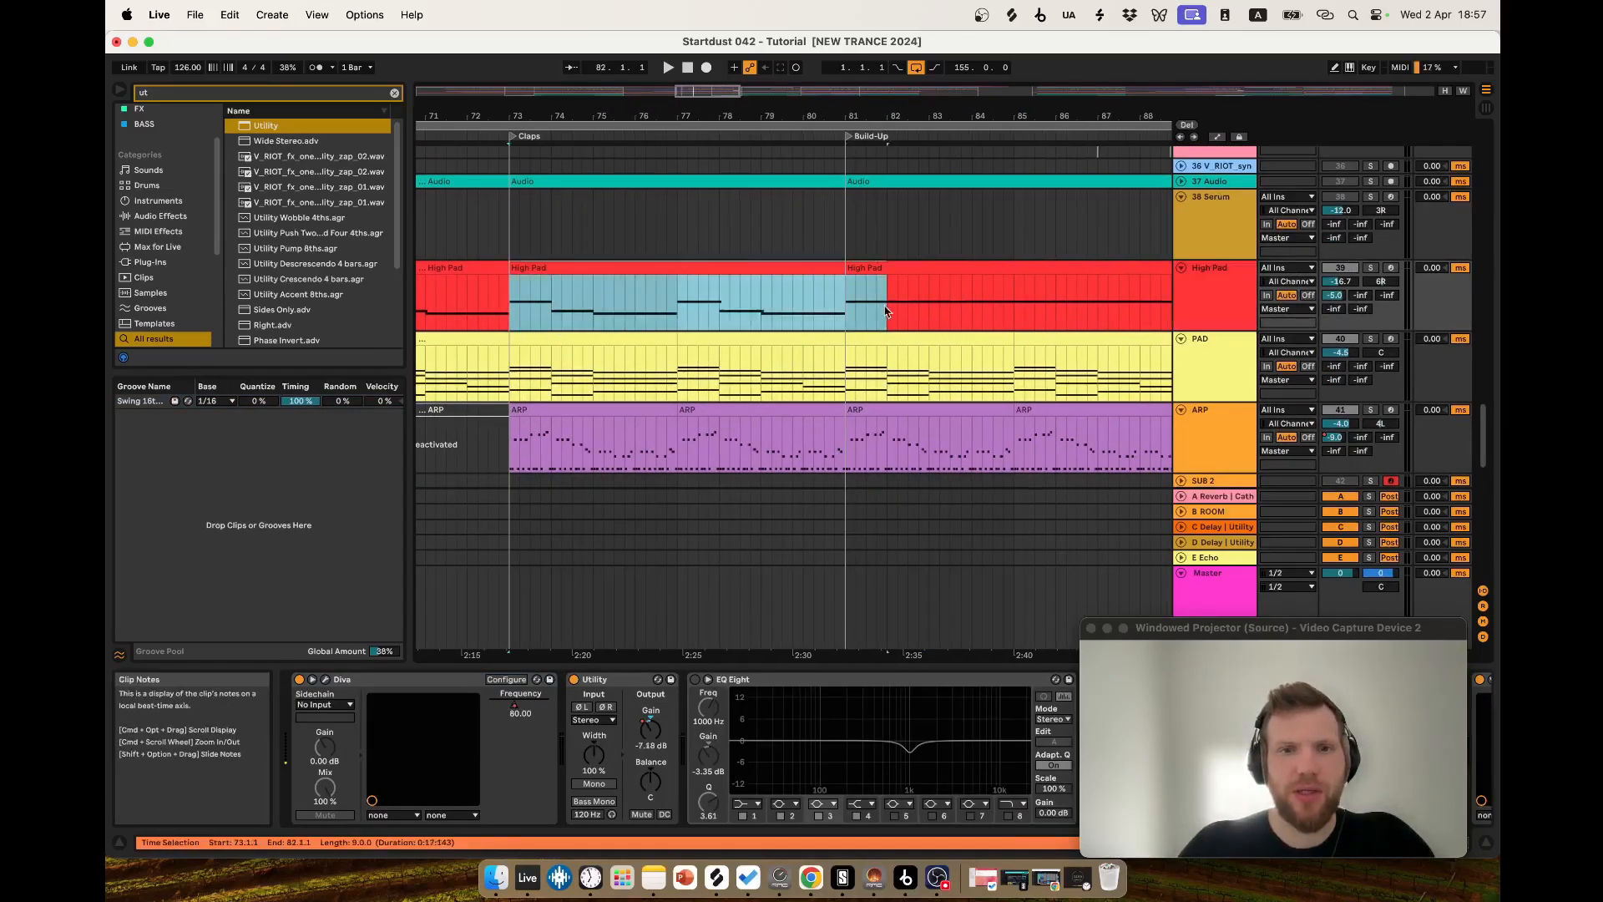
{"action": "left_click", "coordinate": [547, 297]}
{"action": "left_click", "coordinate": [511, 299]}
{"action": "left_click", "coordinate": [1370, 268]}
{"action": "key", "text": "space"}
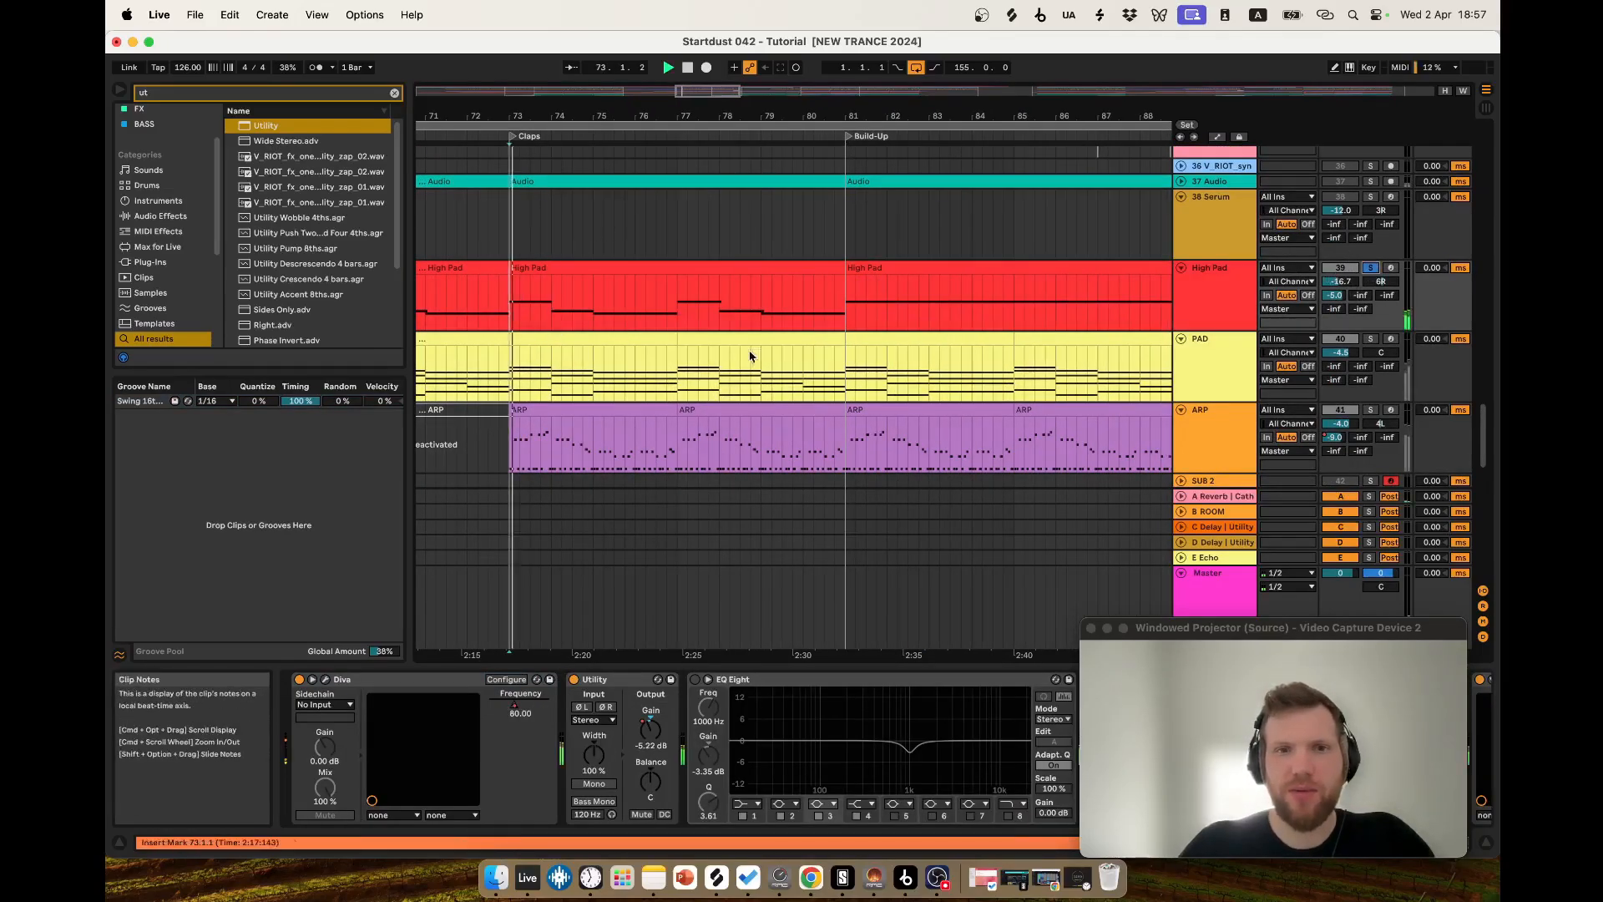
Follow the High Pad playback against the PAD and ARP clips between the Claps and Build-Up markers.
{"action": "scroll", "coordinate": [583, 371], "scroll_direction": "down", "scroll_amount": 2}
{"action": "scroll", "coordinate": [524, 362], "scroll_direction": "up", "scroll_amount": 3}
{"action": "scroll", "coordinate": [538, 362], "scroll_direction": "down", "scroll_amount": 5}
{"action": "scroll", "coordinate": [534, 384], "scroll_direction": "up", "scroll_amount": 1}
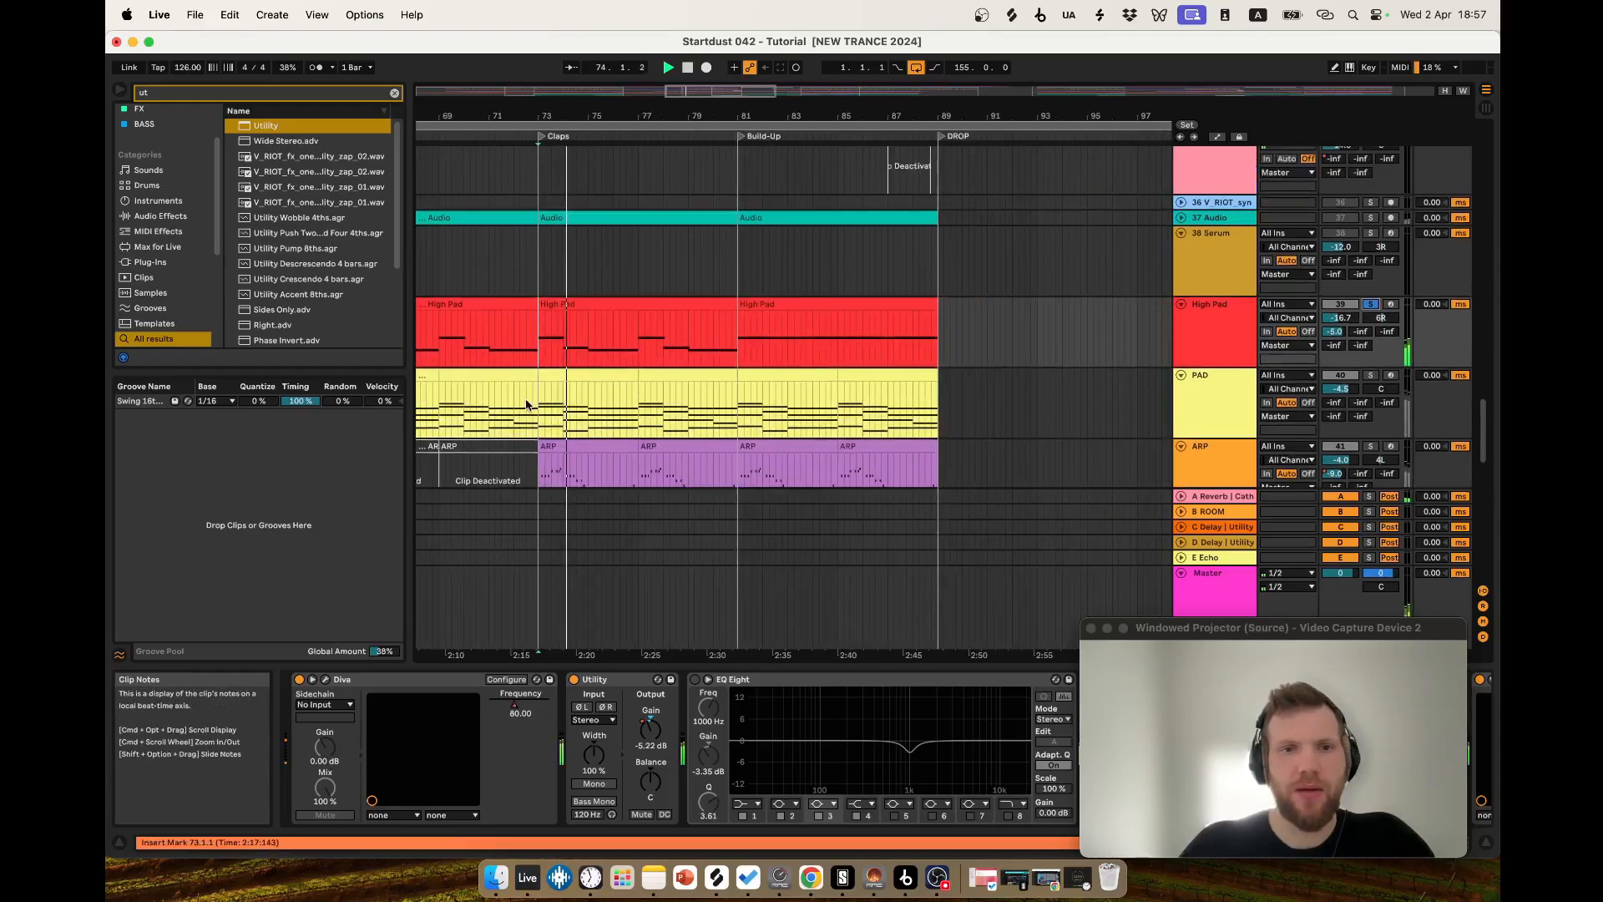
{"action": "scroll", "coordinate": [528, 399], "scroll_direction": "up", "scroll_amount": 4}
{"action": "scroll", "coordinate": [651, 388], "scroll_direction": "down", "scroll_amount": 3}
{"action": "scroll", "coordinate": [668, 384], "scroll_direction": "up", "scroll_amount": 2}
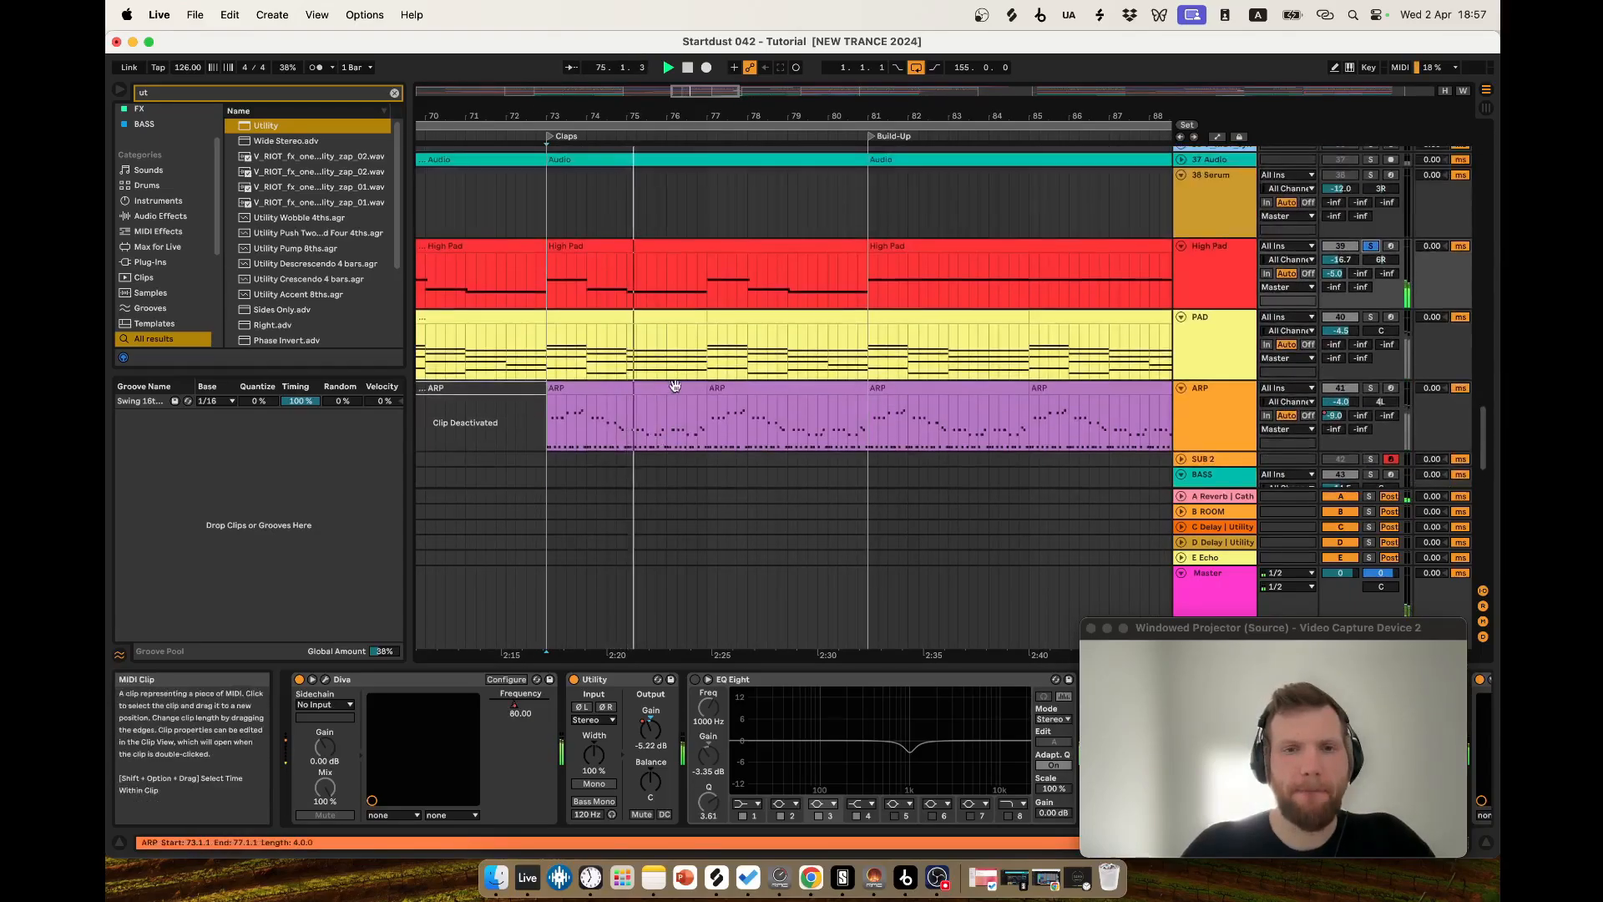
{"action": "scroll", "coordinate": [721, 381], "scroll_direction": "down", "scroll_amount": 4}
{"action": "scroll", "coordinate": [672, 404], "scroll_direction": "up", "scroll_amount": 3}
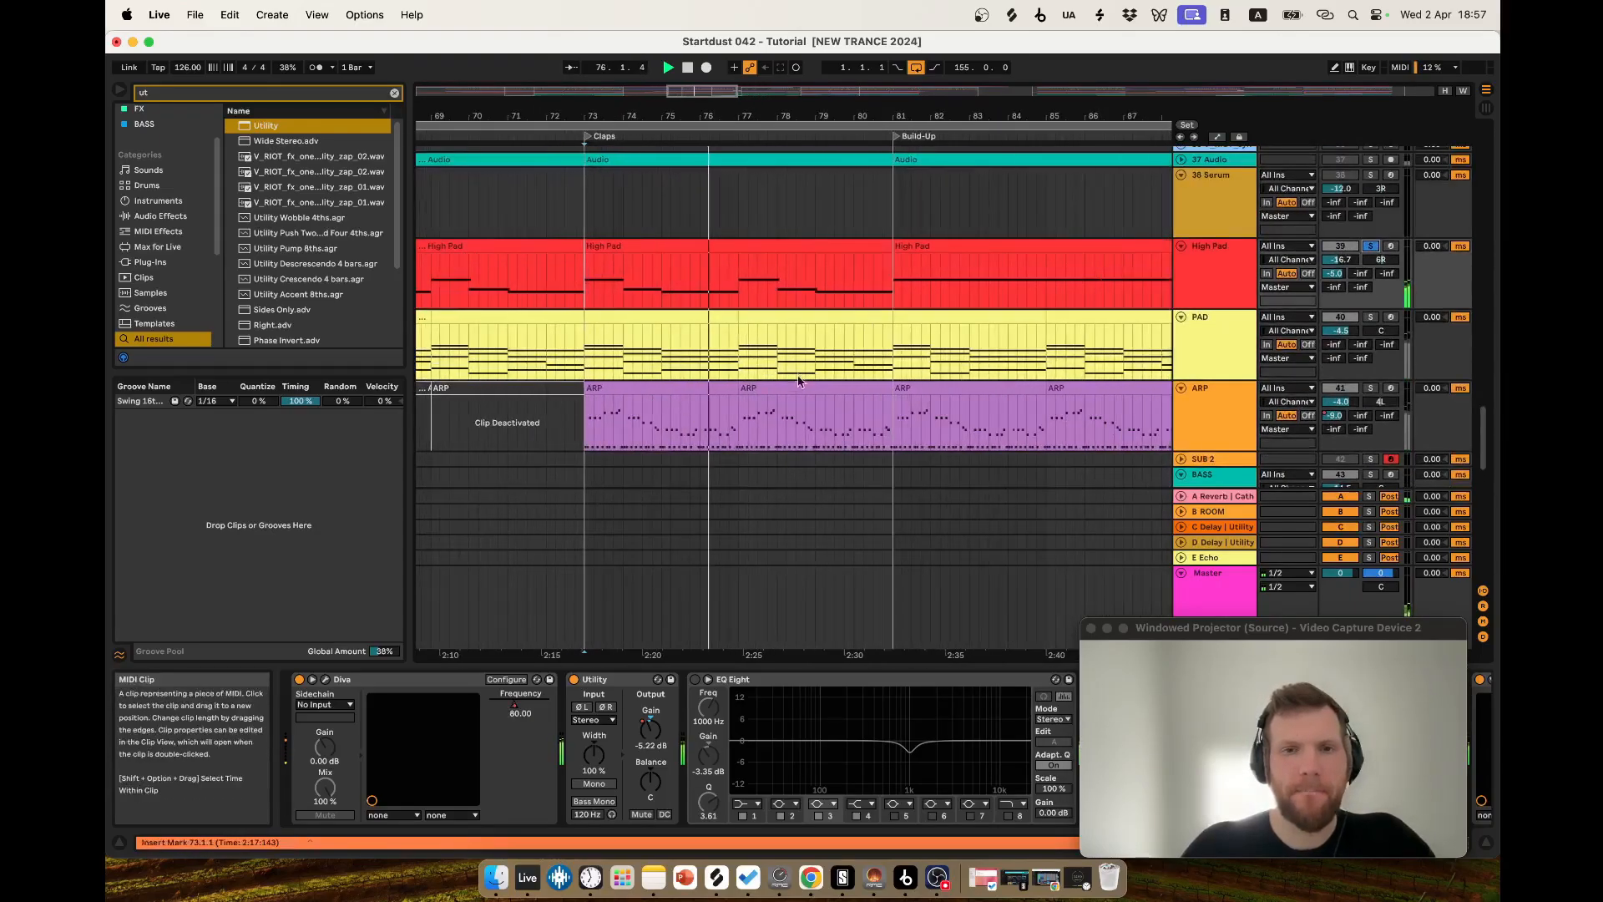
{"action": "scroll", "coordinate": [801, 340], "scroll_direction": "up", "scroll_amount": 1}
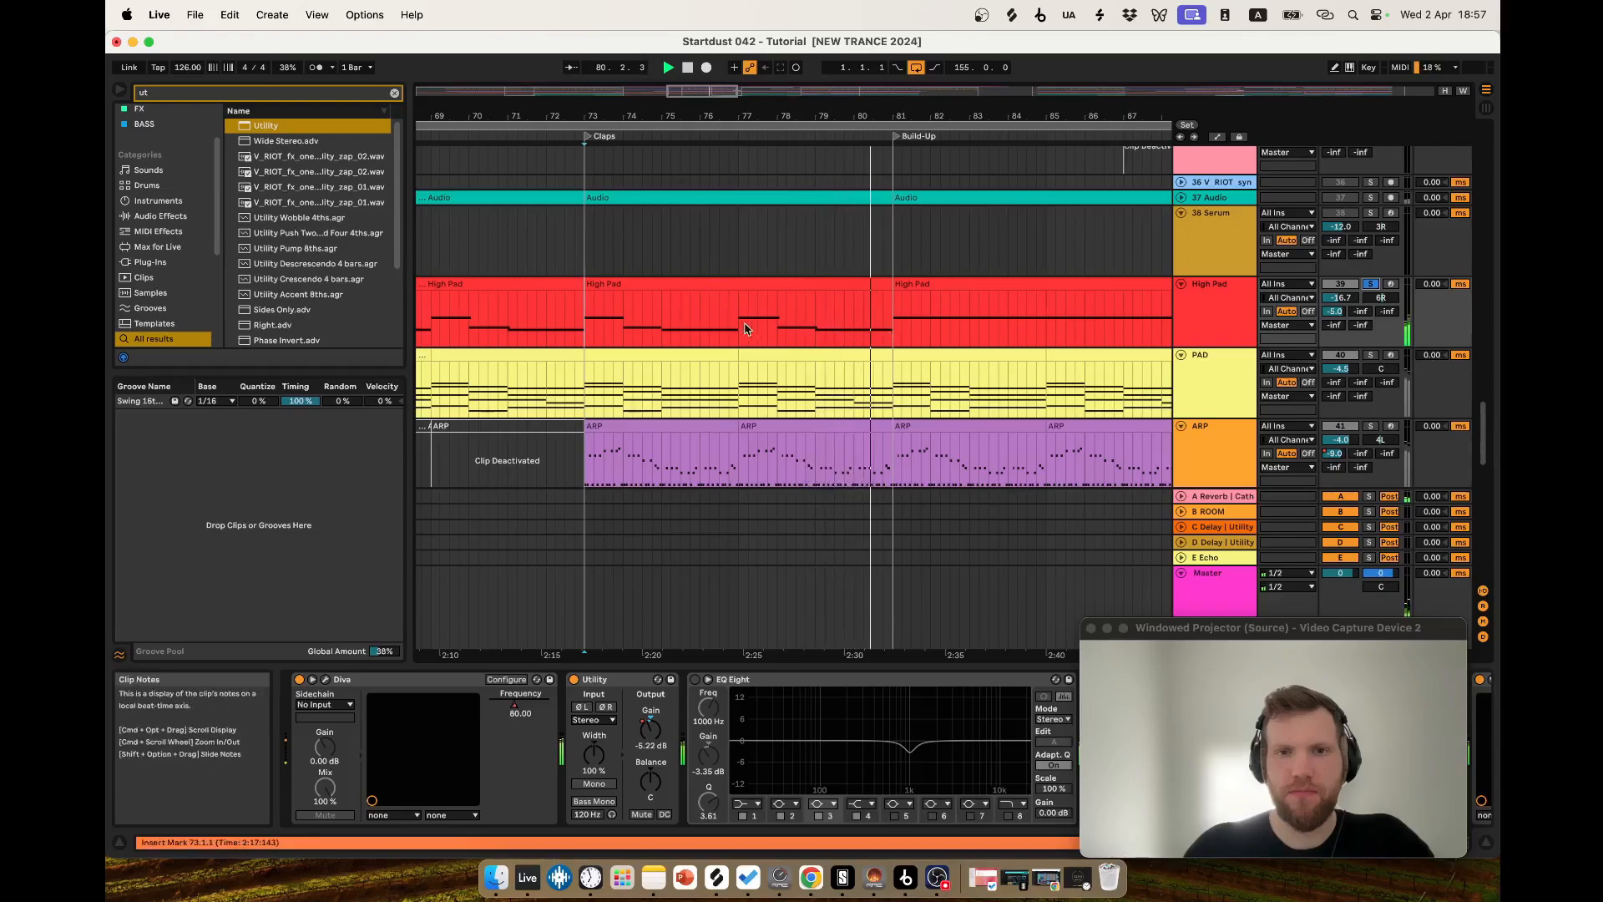
Inspect the Pitch Bend envelope of the High Pad clip at bar 73, and return to the track's Diva device.
{"action": "double_click", "coordinate": [611, 286]}
{"action": "left_click", "coordinate": [328, 490]}
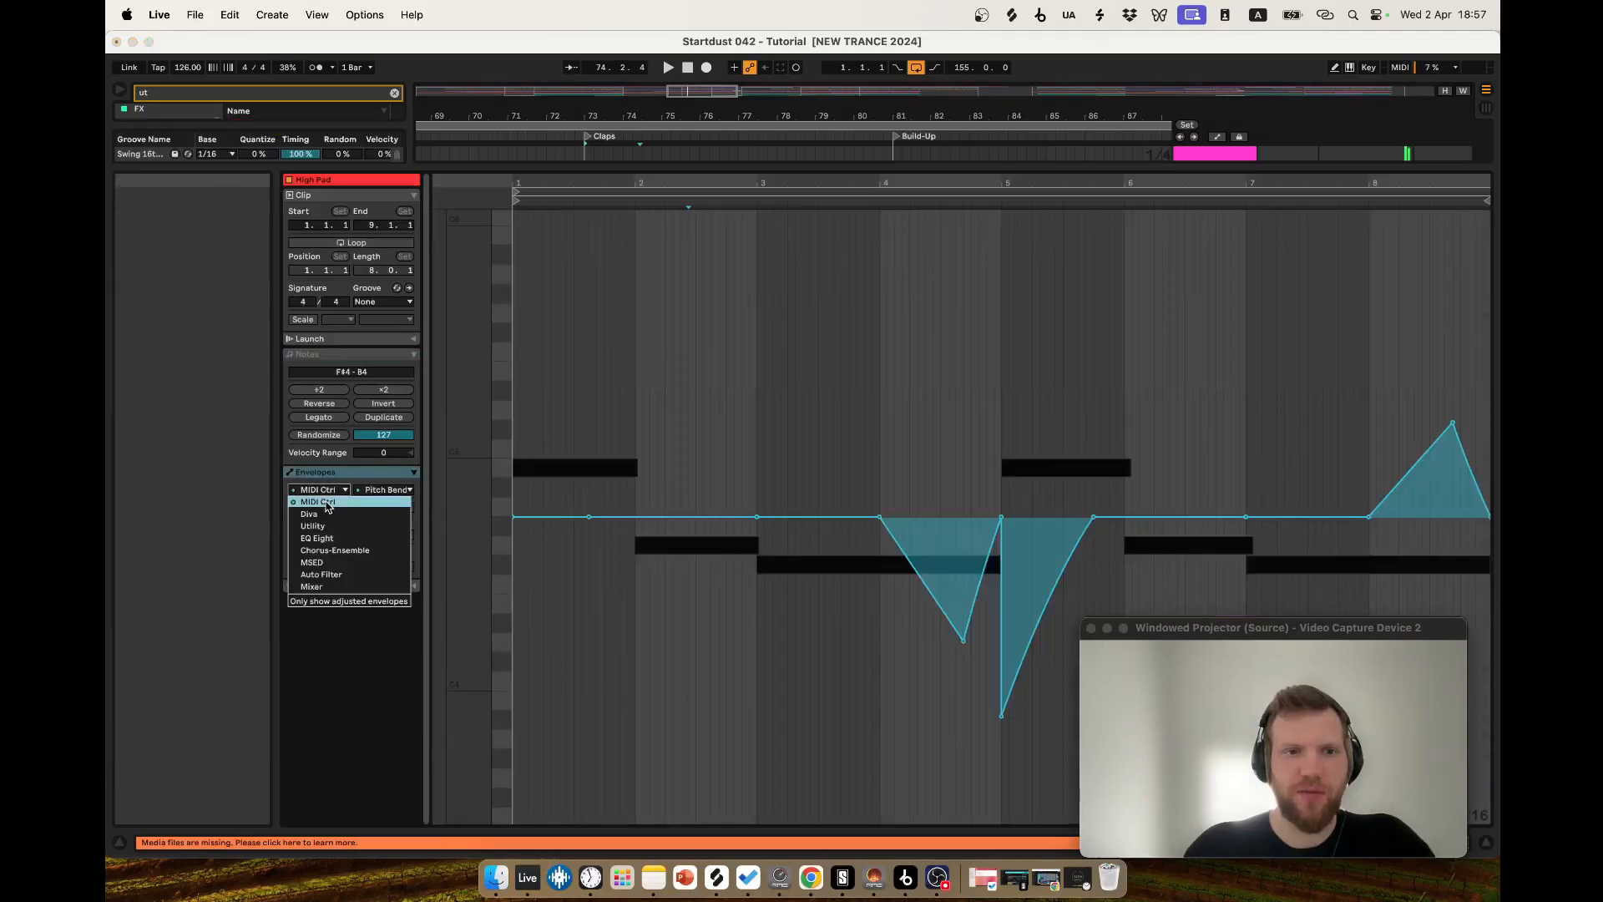
{"action": "left_click", "coordinate": [328, 503]}
{"action": "double_click", "coordinate": [1205, 153]}
{"action": "scroll", "coordinate": [1202, 251], "scroll_direction": "down", "scroll_amount": 5}
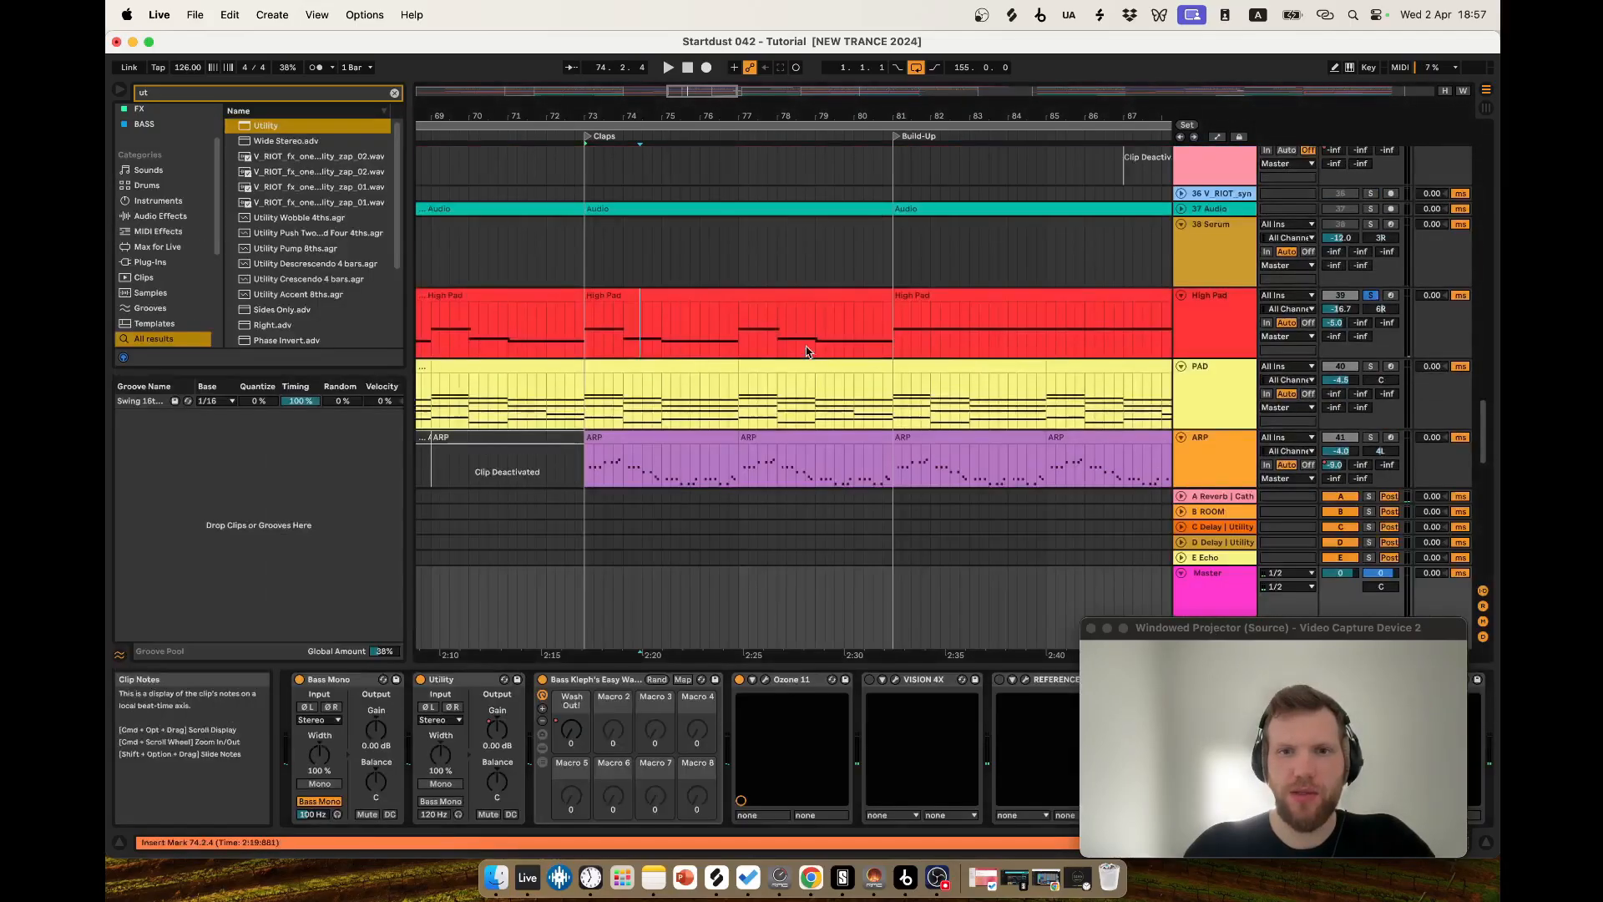
{"action": "left_click", "coordinate": [1202, 326]}
{"action": "left_click", "coordinate": [326, 680]}
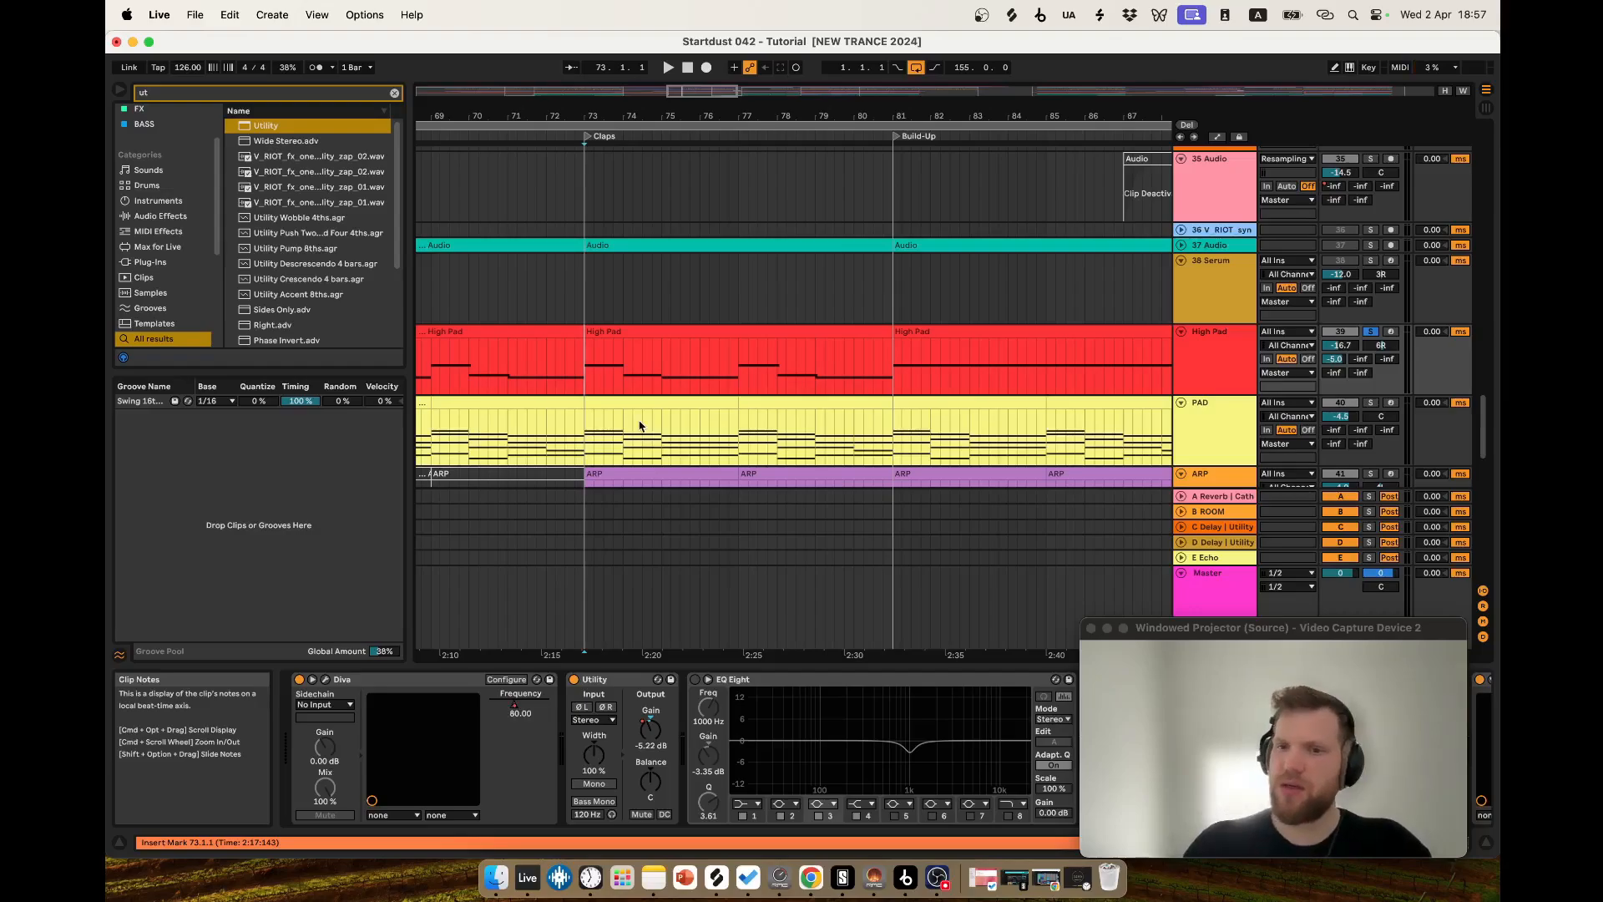
Select the PAD notes from bar 73 to bar 77, solo the PAD track and start playback.
{"action": "left_click", "coordinate": [595, 420]}
{"action": "scroll", "coordinate": [618, 375], "scroll_direction": "down", "scroll_amount": 2}
{"action": "left_click", "coordinate": [621, 347]}
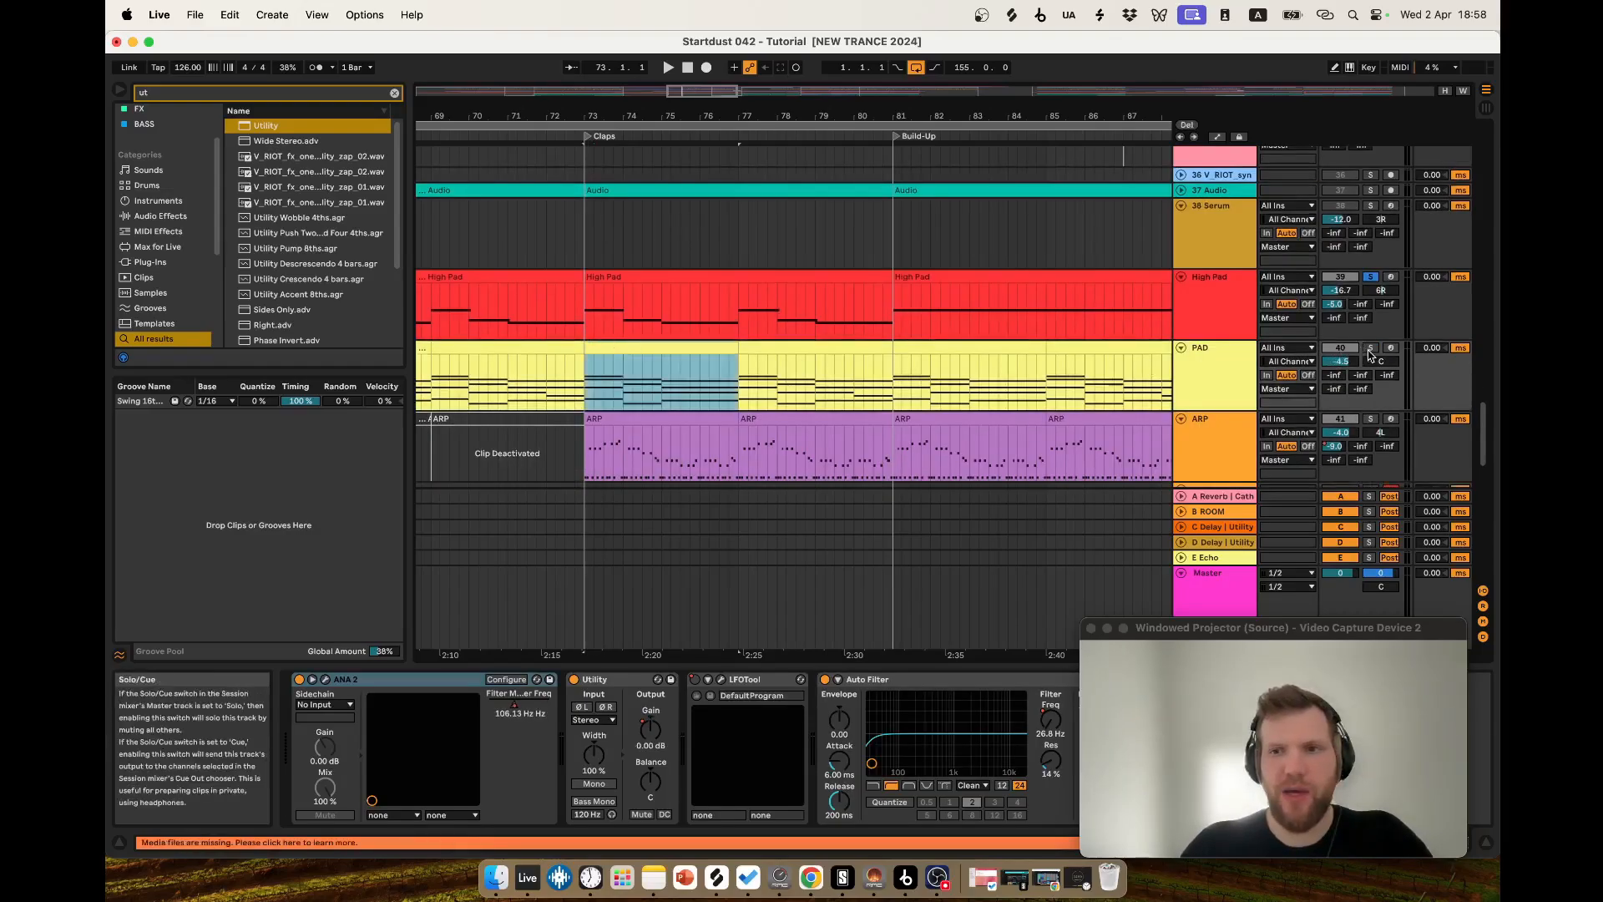
{"action": "key", "text": "space"}
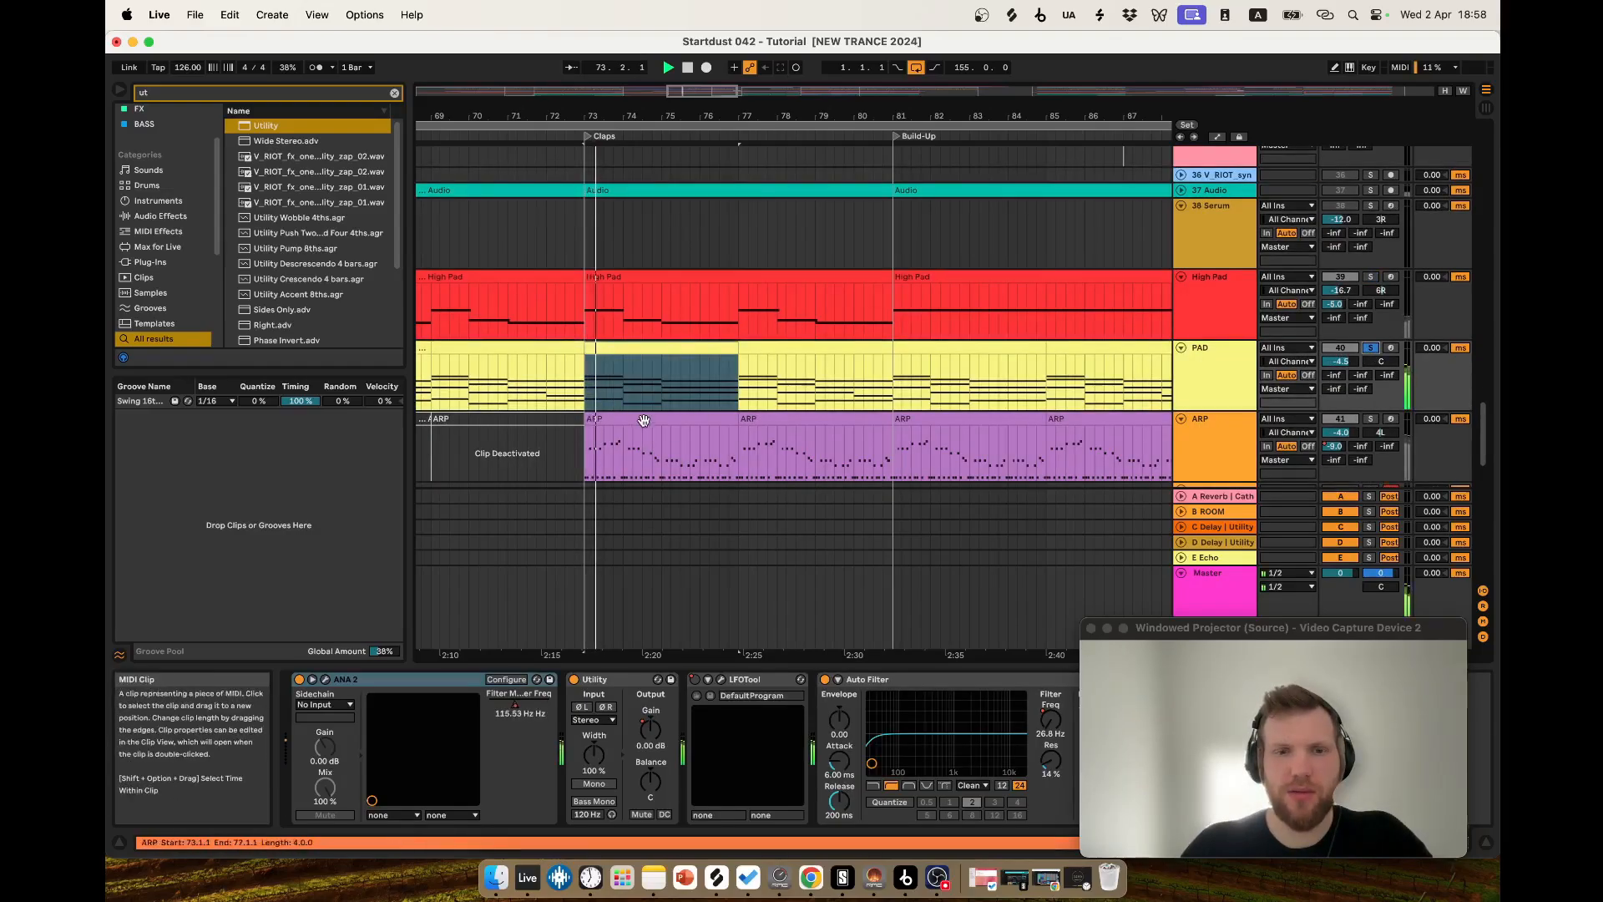
Open the PAD clip at bar 73 in the note editor and examine its chords during playback.
{"action": "scroll", "coordinate": [691, 451], "scroll_direction": "down", "scroll_amount": 3}
{"action": "scroll", "coordinate": [715, 444], "scroll_direction": "up", "scroll_amount": 2}
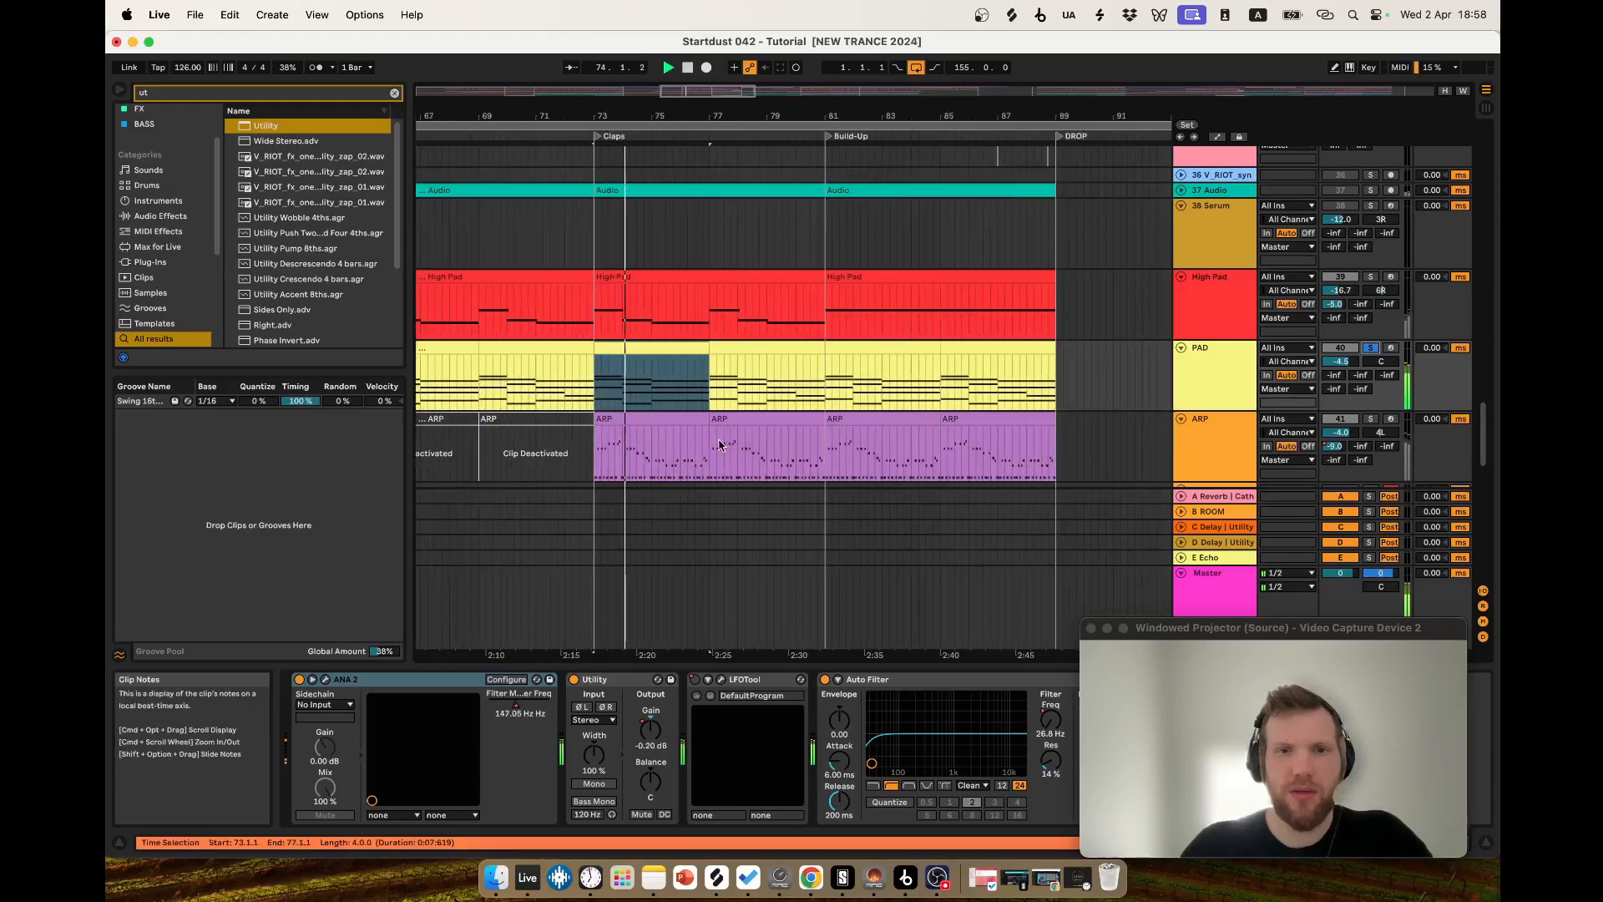
{"action": "double_click", "coordinate": [673, 347]}
{"action": "scroll", "coordinate": [887, 558], "scroll_direction": "up", "scroll_amount": 1}
{"action": "left_click_drag", "start_coordinate": [450, 449], "coordinate": [426, 484]}
{"action": "scroll", "coordinate": [770, 508], "scroll_direction": "up", "scroll_amount": 3}
{"action": "scroll", "coordinate": [771, 508], "scroll_direction": "down", "scroll_amount": 3}
{"action": "scroll", "coordinate": [722, 549], "scroll_direction": "up", "scroll_amount": 2}
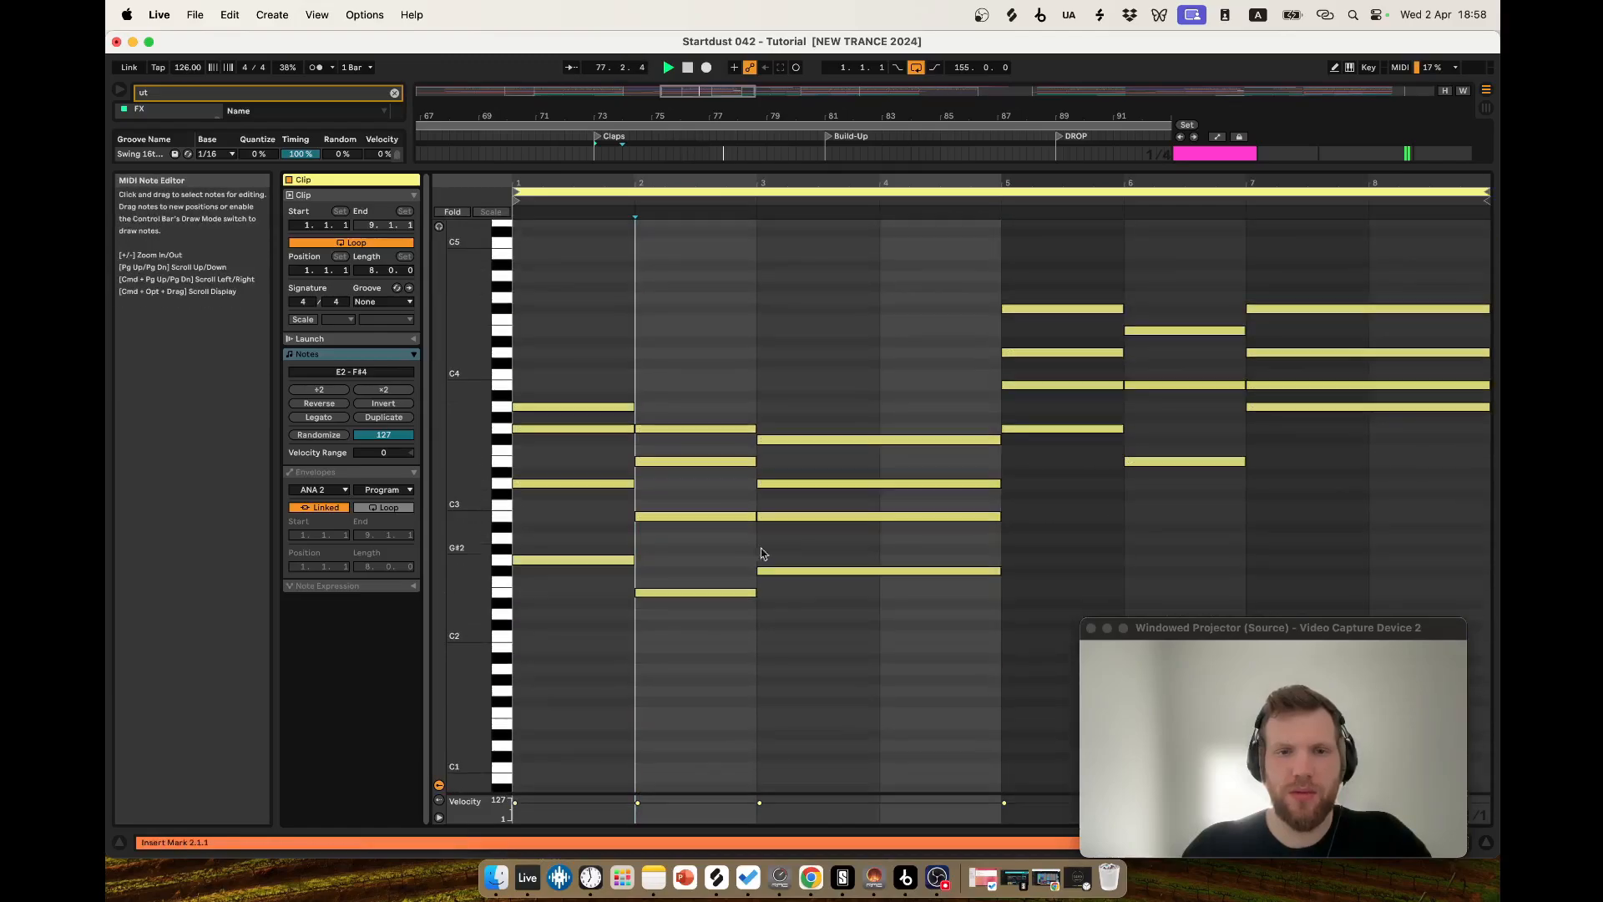
Return to the arrangement, reopen the PAD clip at bar 77 and enlarge its first four bars until note names are readable.
{"action": "scroll", "coordinate": [761, 551], "scroll_direction": "down", "scroll_amount": 1}
{"action": "double_click", "coordinate": [1209, 154]}
{"action": "scroll", "coordinate": [877, 292], "scroll_direction": "up", "scroll_amount": 3}
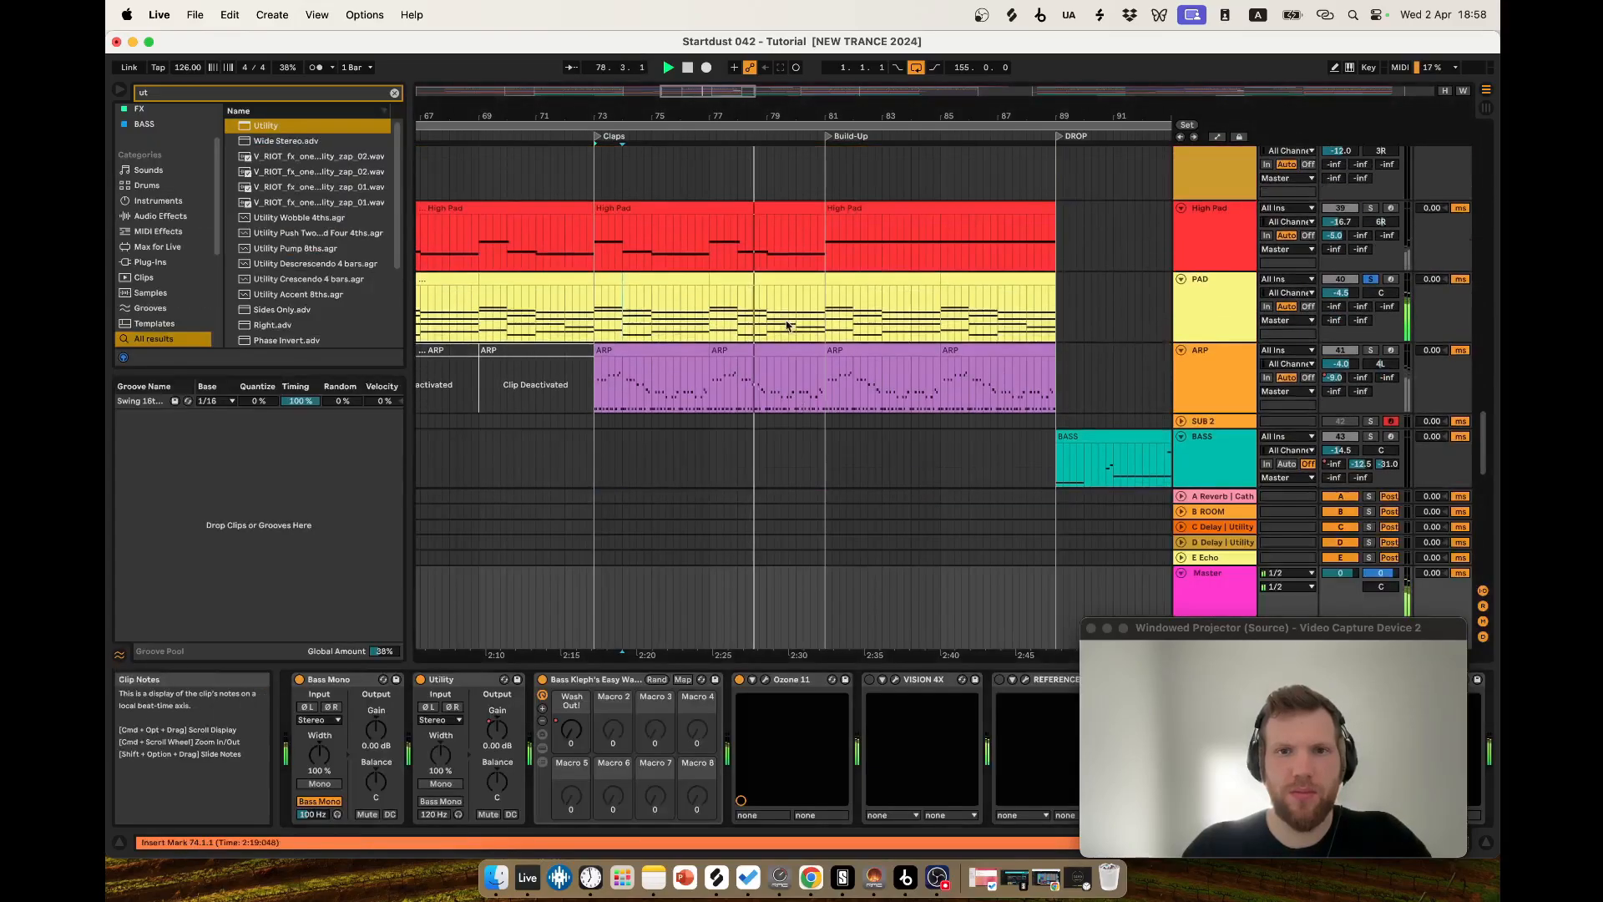
{"action": "double_click", "coordinate": [773, 276]}
{"action": "scroll", "coordinate": [955, 407], "scroll_direction": "up", "scroll_amount": 1}
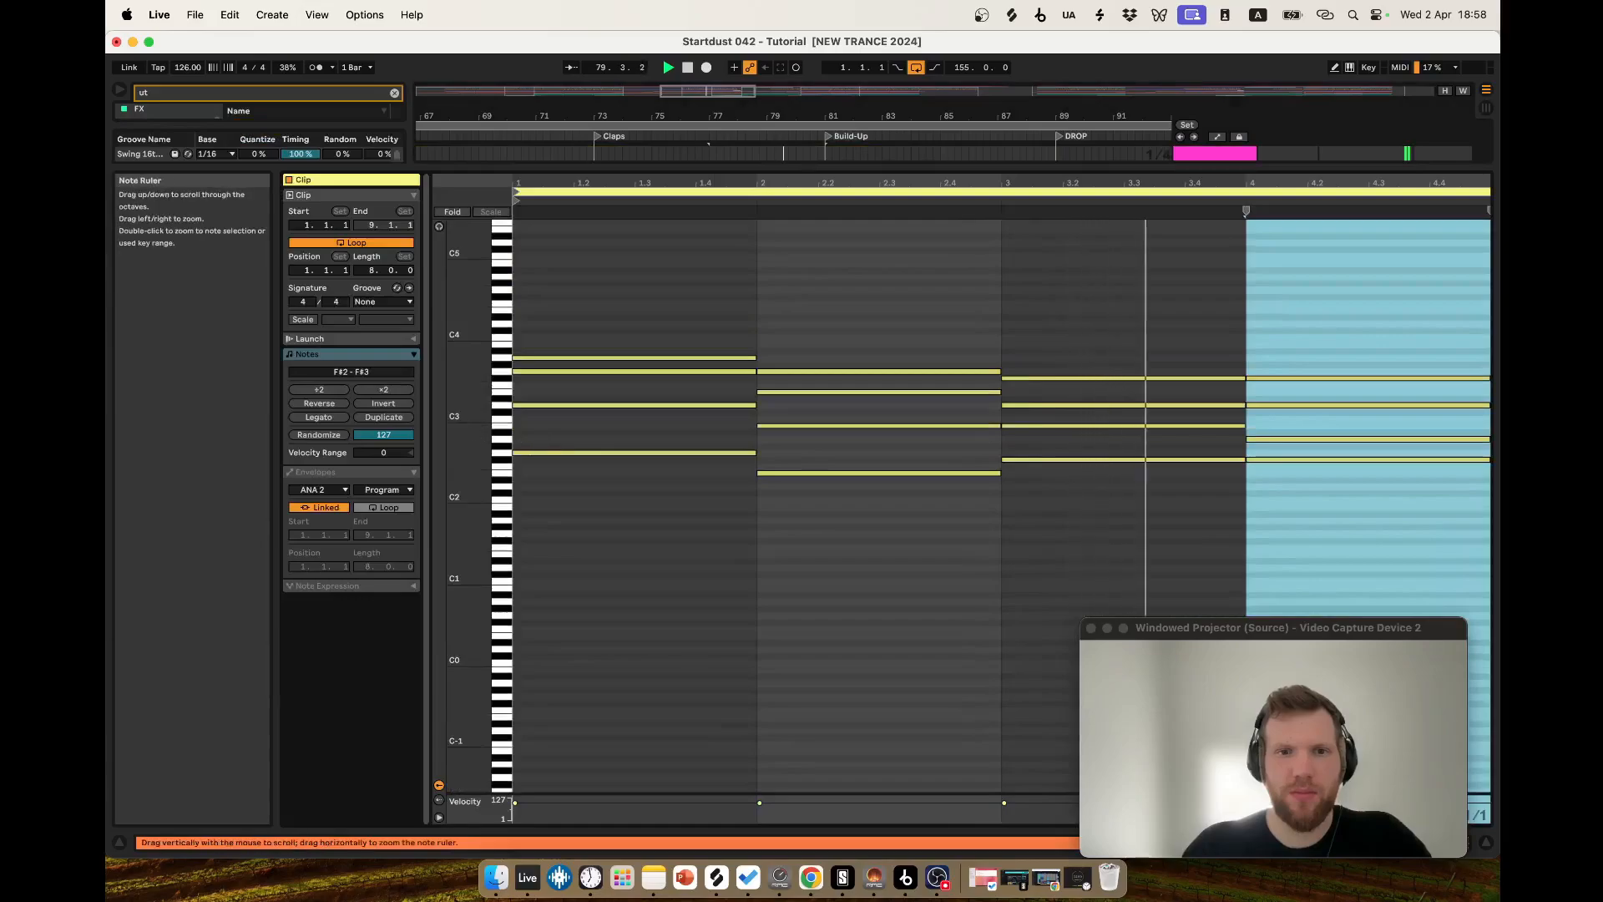
{"action": "left_click_drag", "start_coordinate": [468, 444], "coordinate": [534, 485]}
{"action": "scroll", "coordinate": [816, 527], "scroll_direction": "up", "scroll_amount": 2}
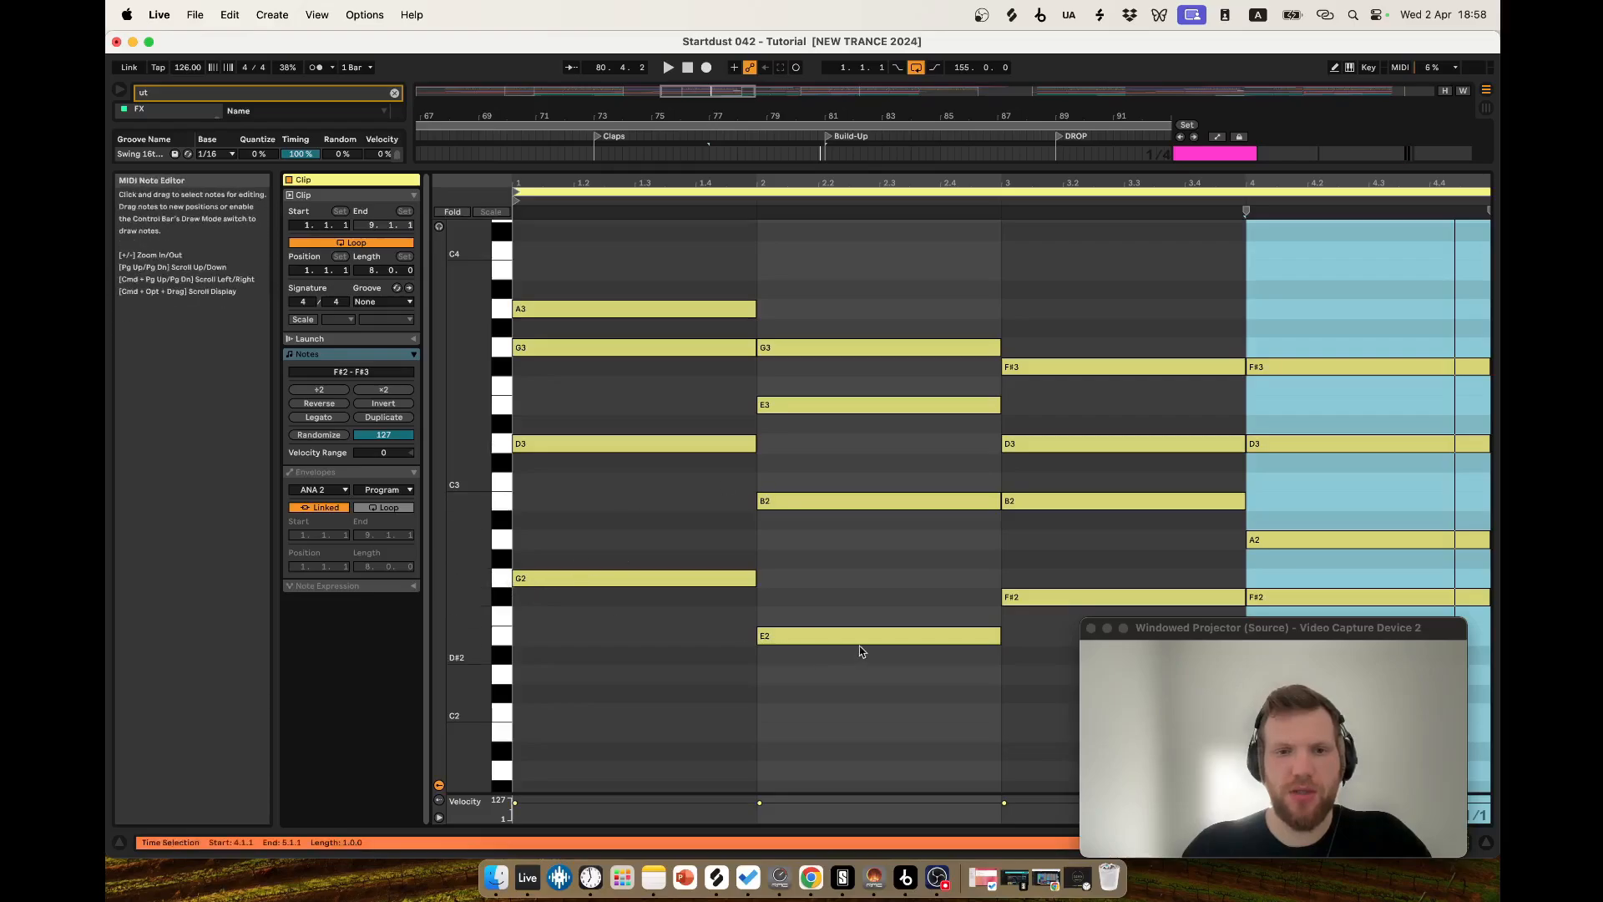
Examine the PAD chords in clip bars 2 and 3, selecting the B2 note of the third chord.
{"action": "scroll", "coordinate": [917, 443], "scroll_direction": "down", "scroll_amount": 2}
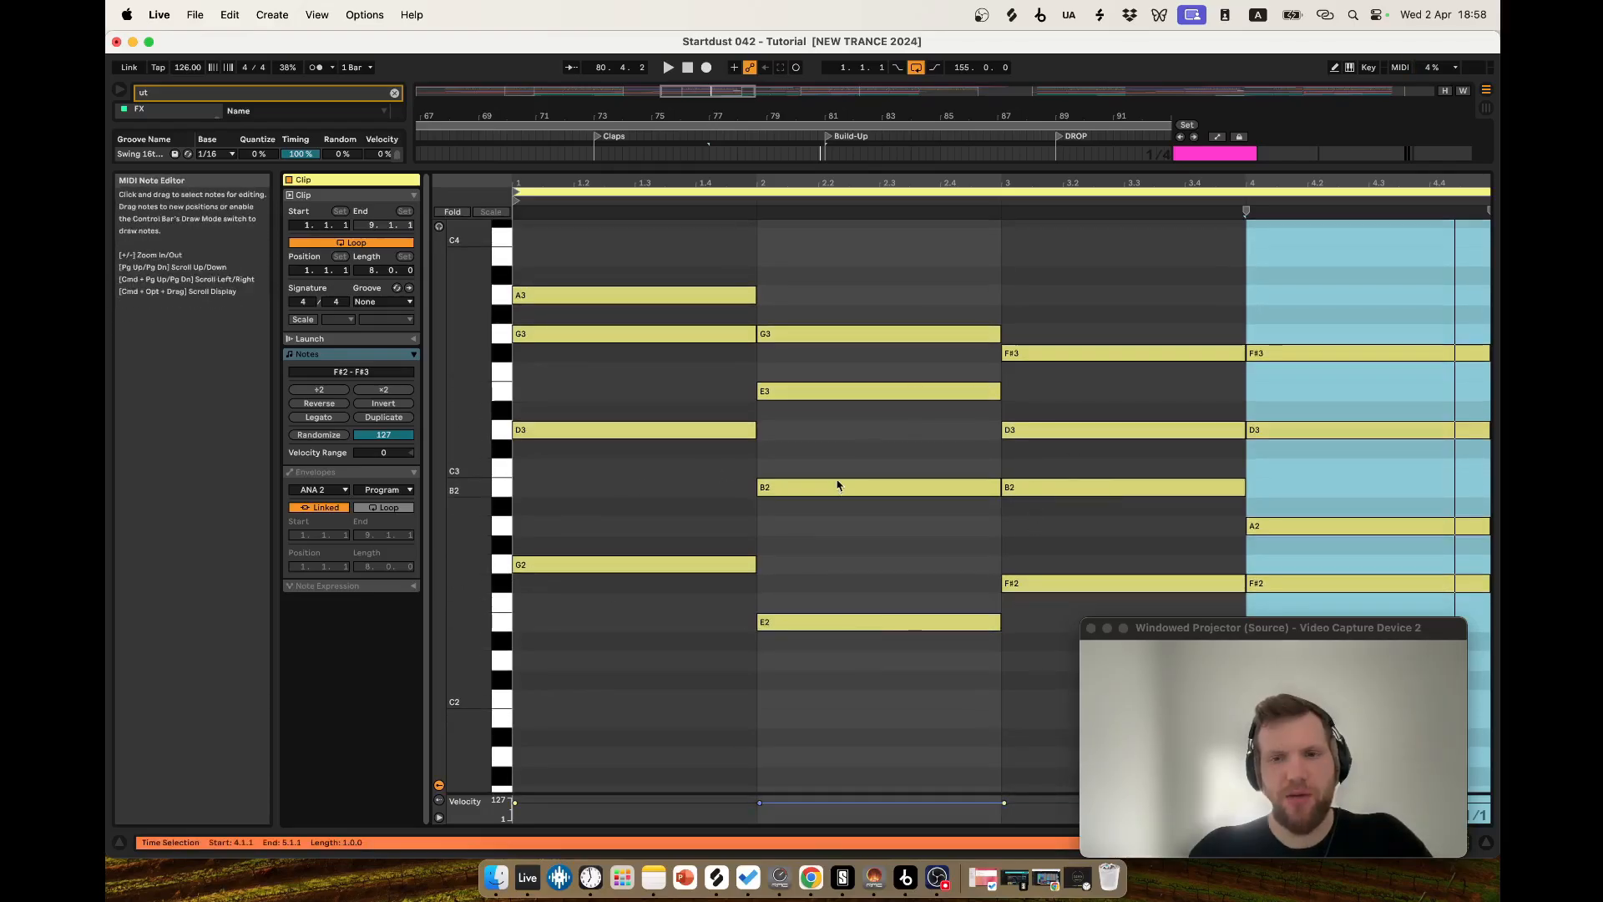
{"action": "left_click", "coordinate": [1041, 551]}
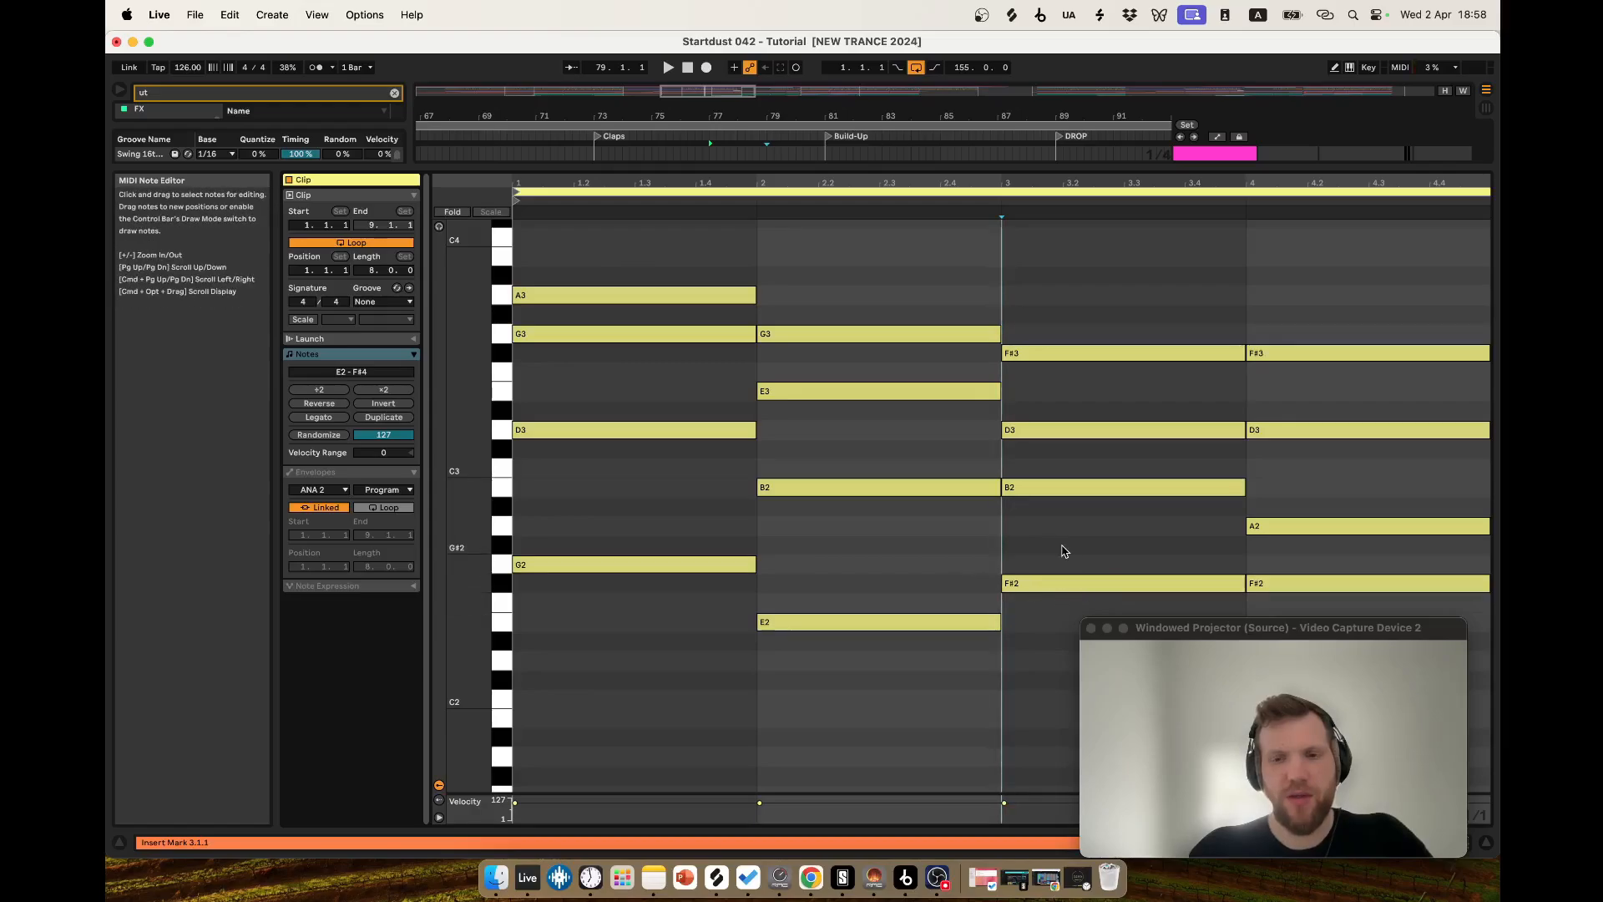
{"action": "scroll", "coordinate": [1064, 551], "scroll_direction": "down", "scroll_amount": 3}
{"action": "scroll", "coordinate": [1073, 544], "scroll_direction": "up", "scroll_amount": 3}
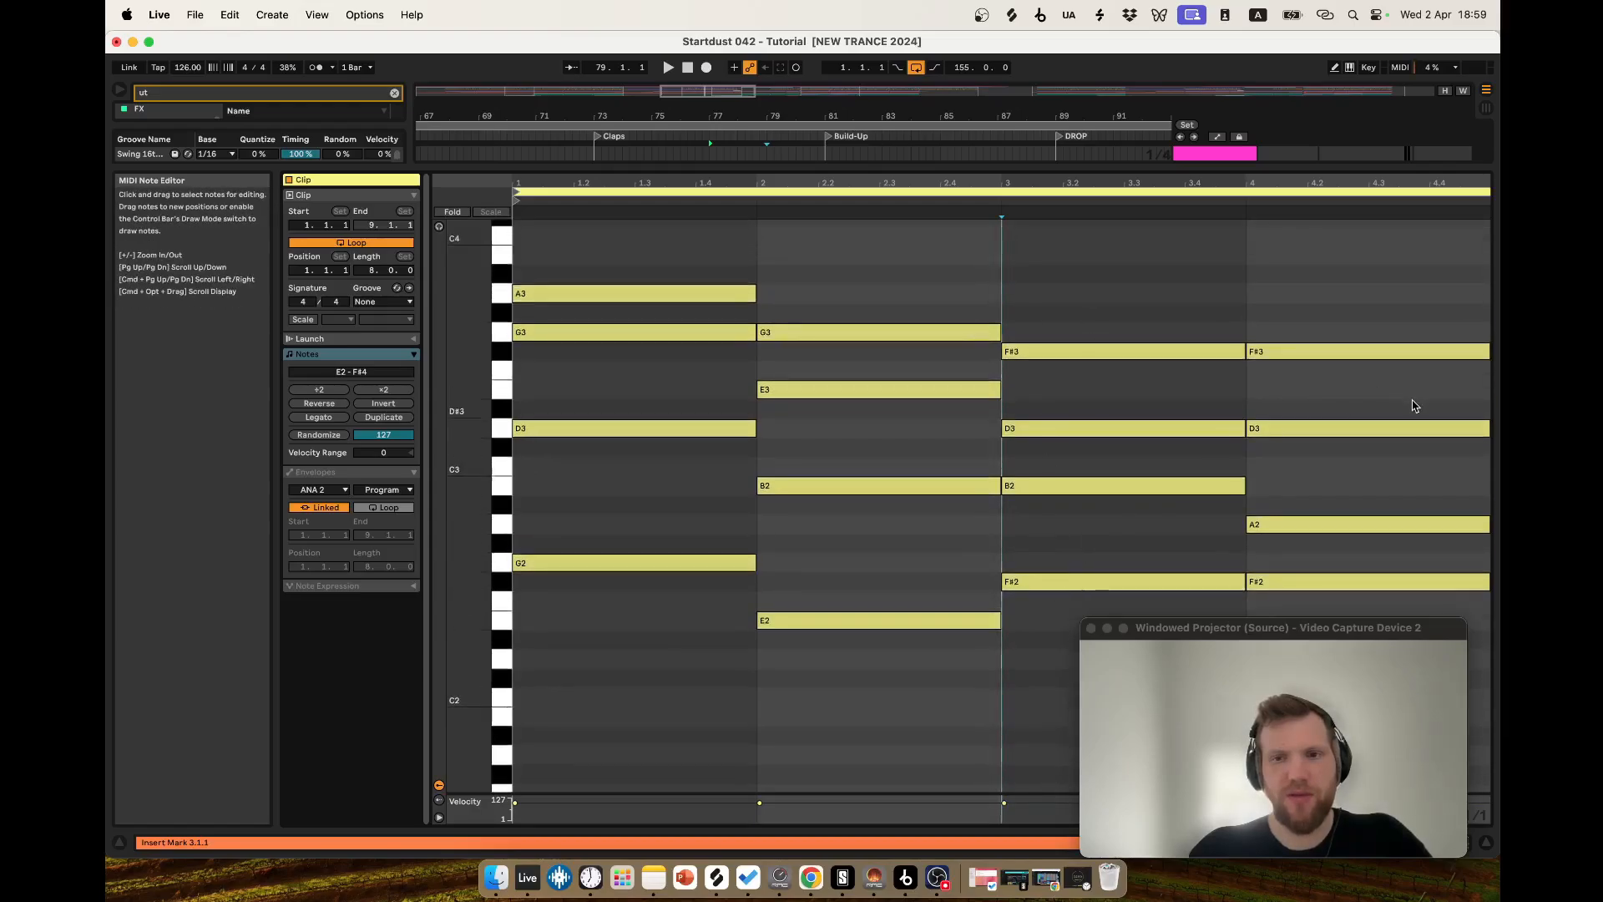
{"action": "left_click", "coordinate": [1045, 506]}
{"action": "scroll", "coordinate": [1072, 483], "scroll_direction": "up", "scroll_amount": 1}
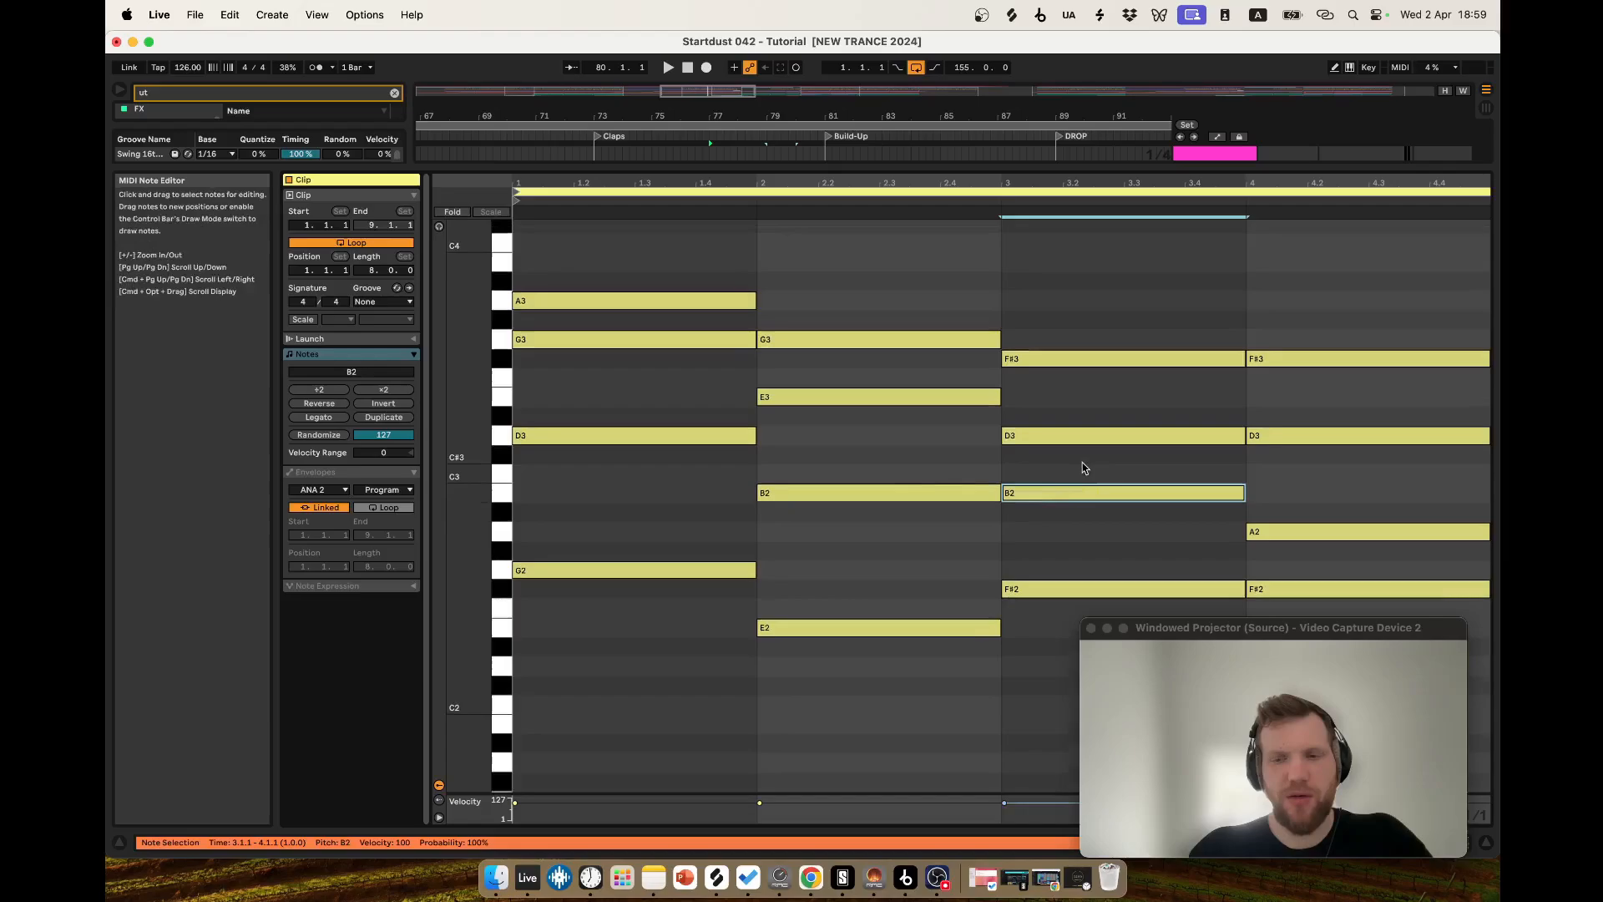
Inspect the fourth-bar PAD chord by selecting its D3 note and its full stack of notes.
{"action": "left_click", "coordinate": [1290, 453]}
{"action": "left_click_drag", "start_coordinate": [1270, 293], "coordinate": [1362, 776]}
{"action": "left_click", "coordinate": [1268, 437]}
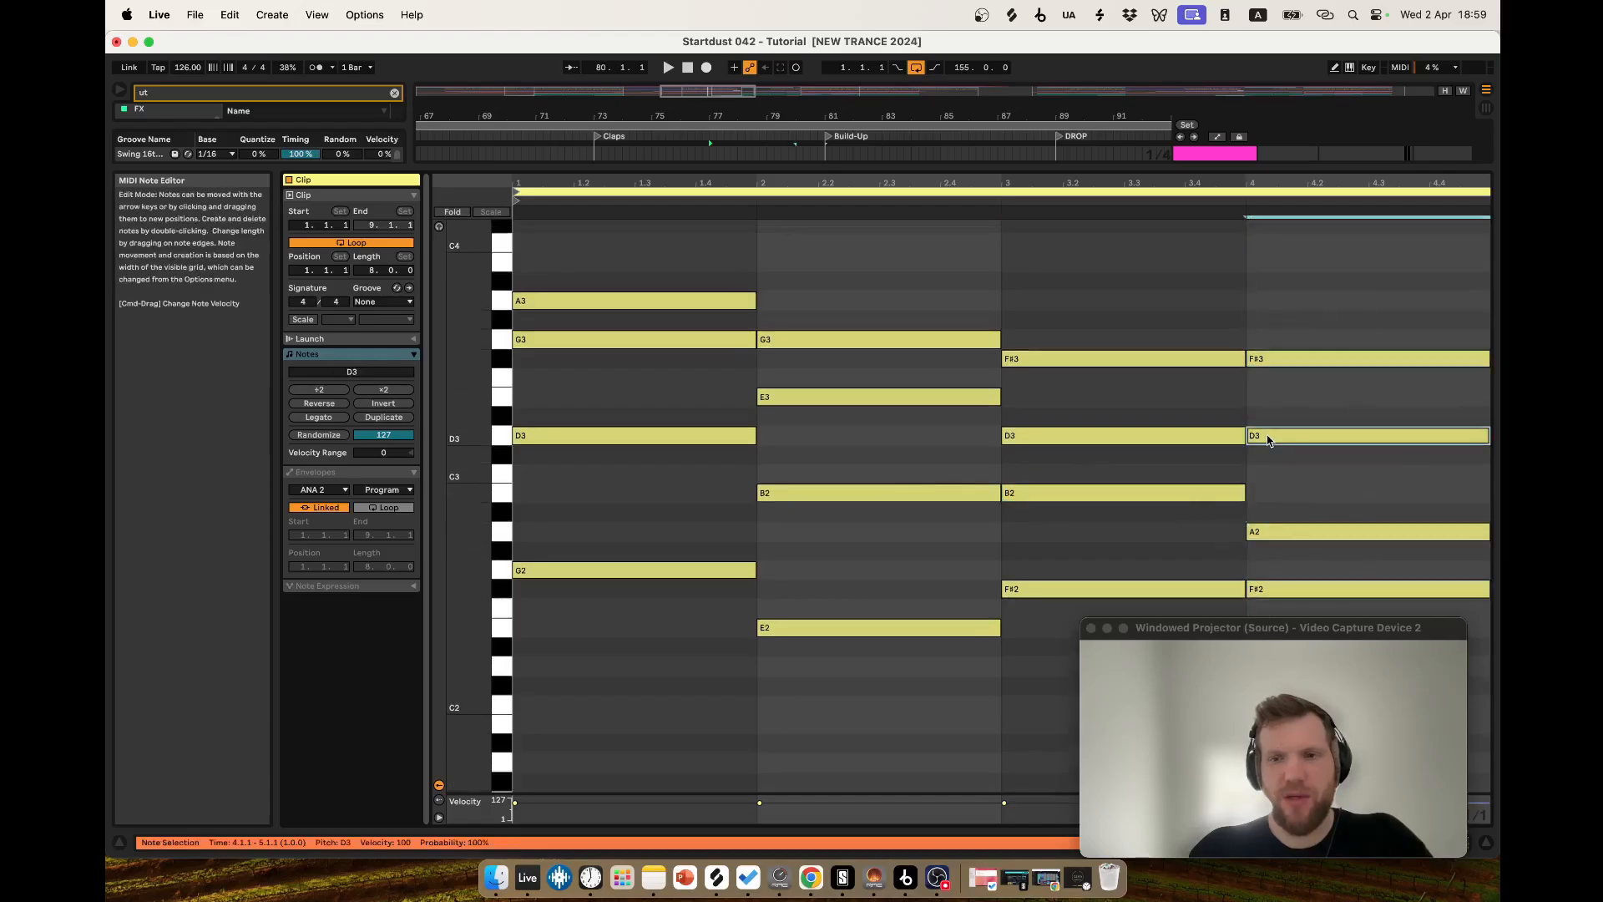
{"action": "left_click_drag", "start_coordinate": [1260, 316], "coordinate": [1391, 715]}
{"action": "scroll", "coordinate": [576, 501], "scroll_direction": "up", "scroll_amount": 1}
Select the first-bar PAD chord from G2 to A3, and its top A3 note on its own.
{"action": "left_click_drag", "start_coordinate": [534, 320], "coordinate": [594, 648]}
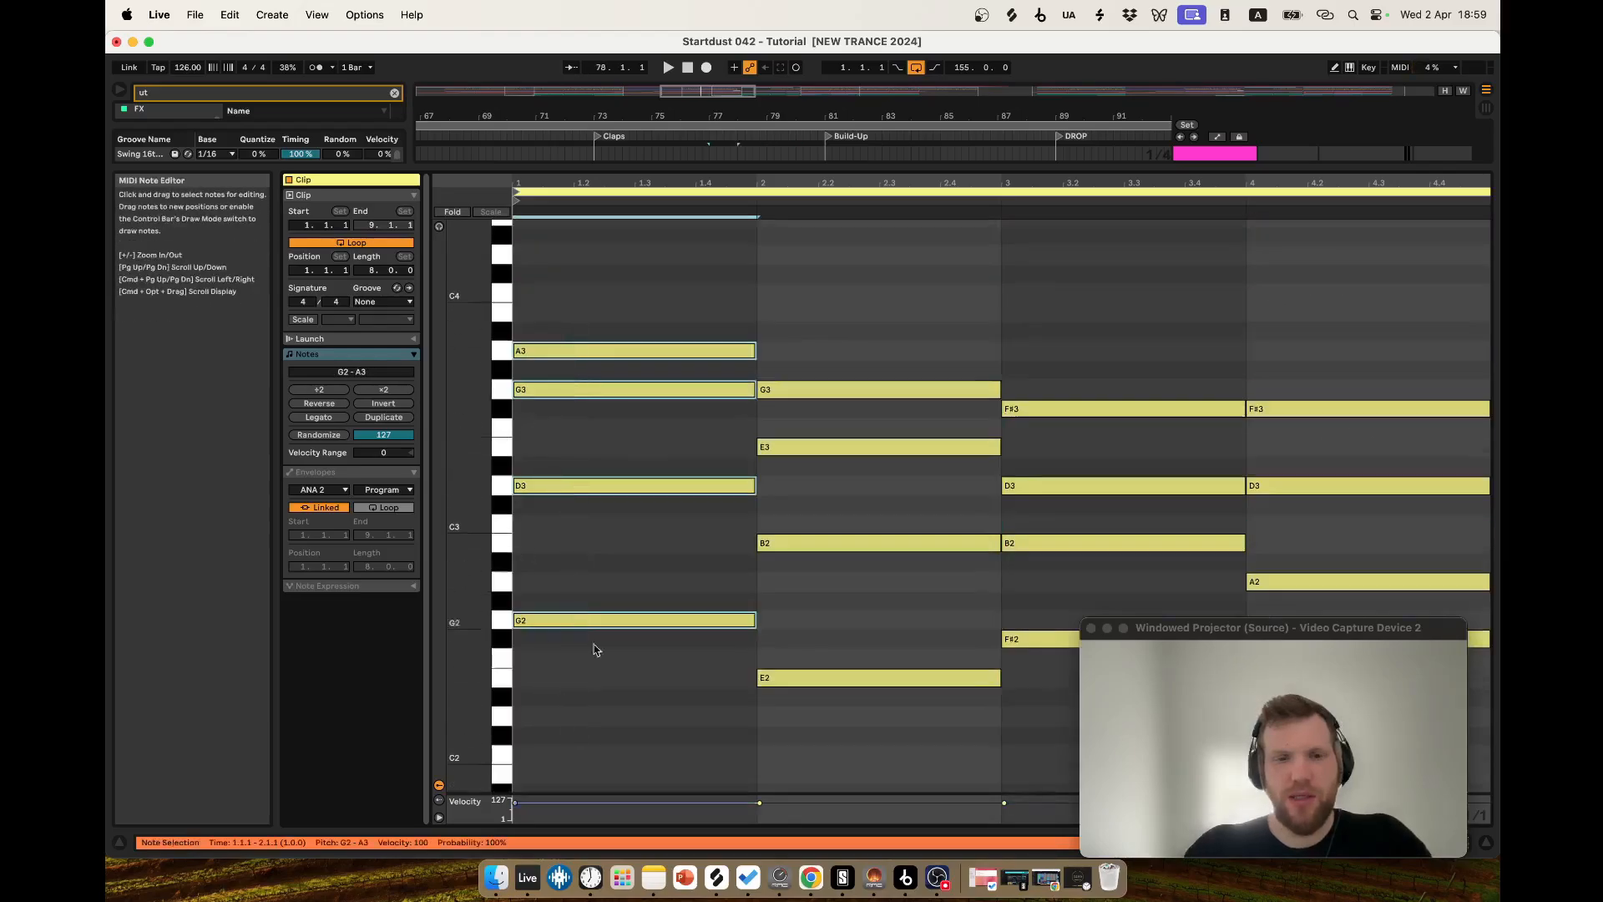
{"action": "left_click", "coordinate": [518, 353]}
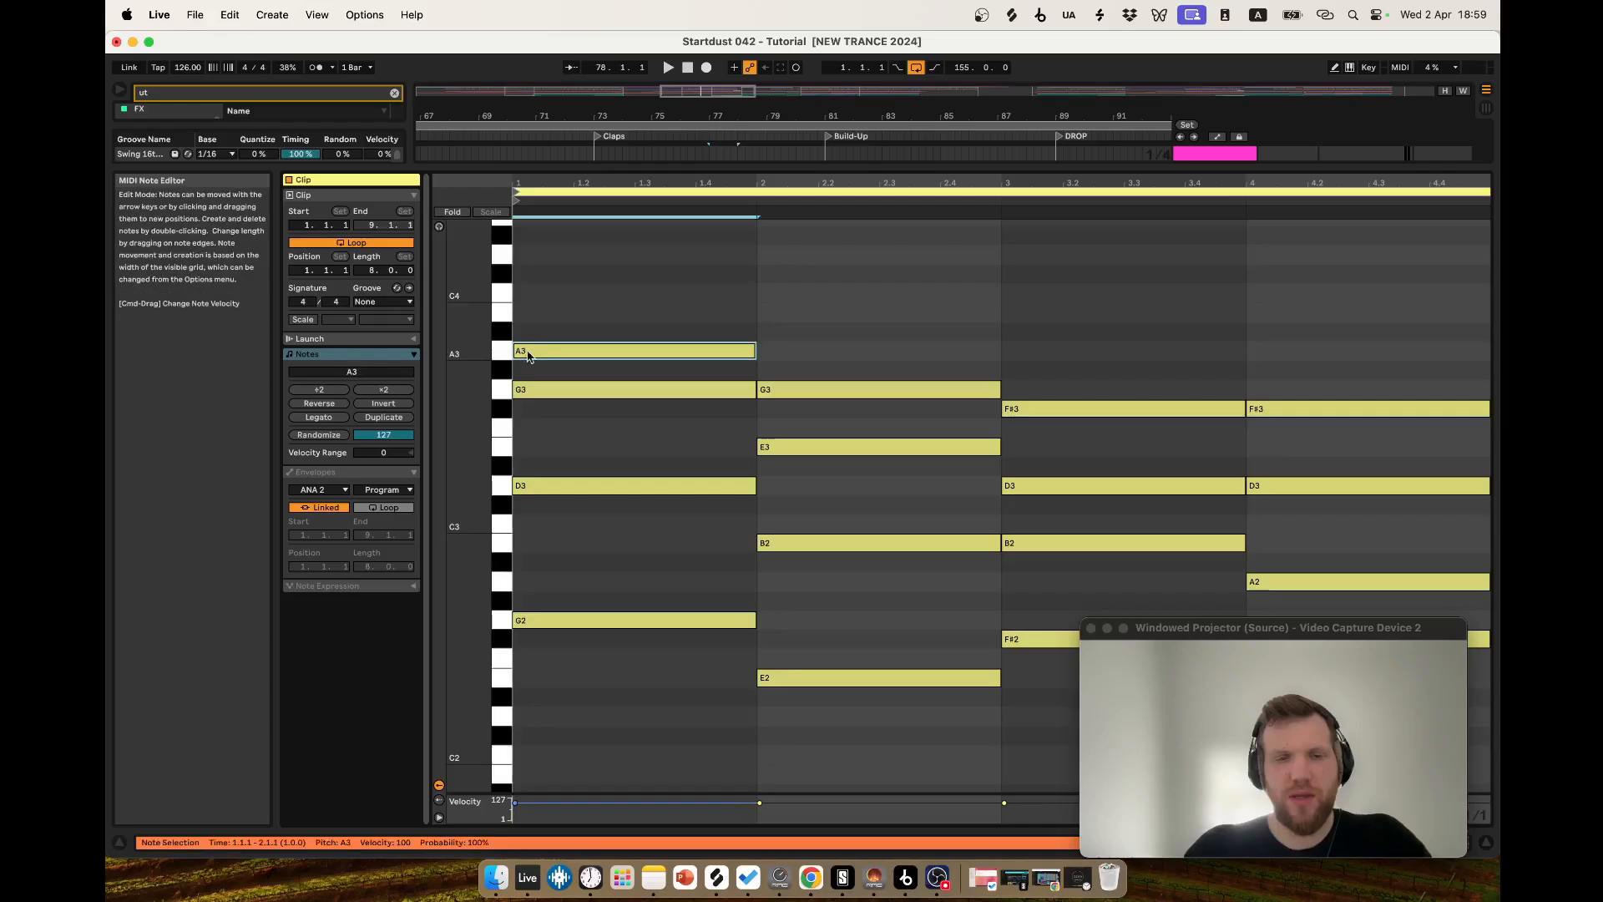
{"action": "left_click_drag", "start_coordinate": [558, 668], "coordinate": [578, 280]}
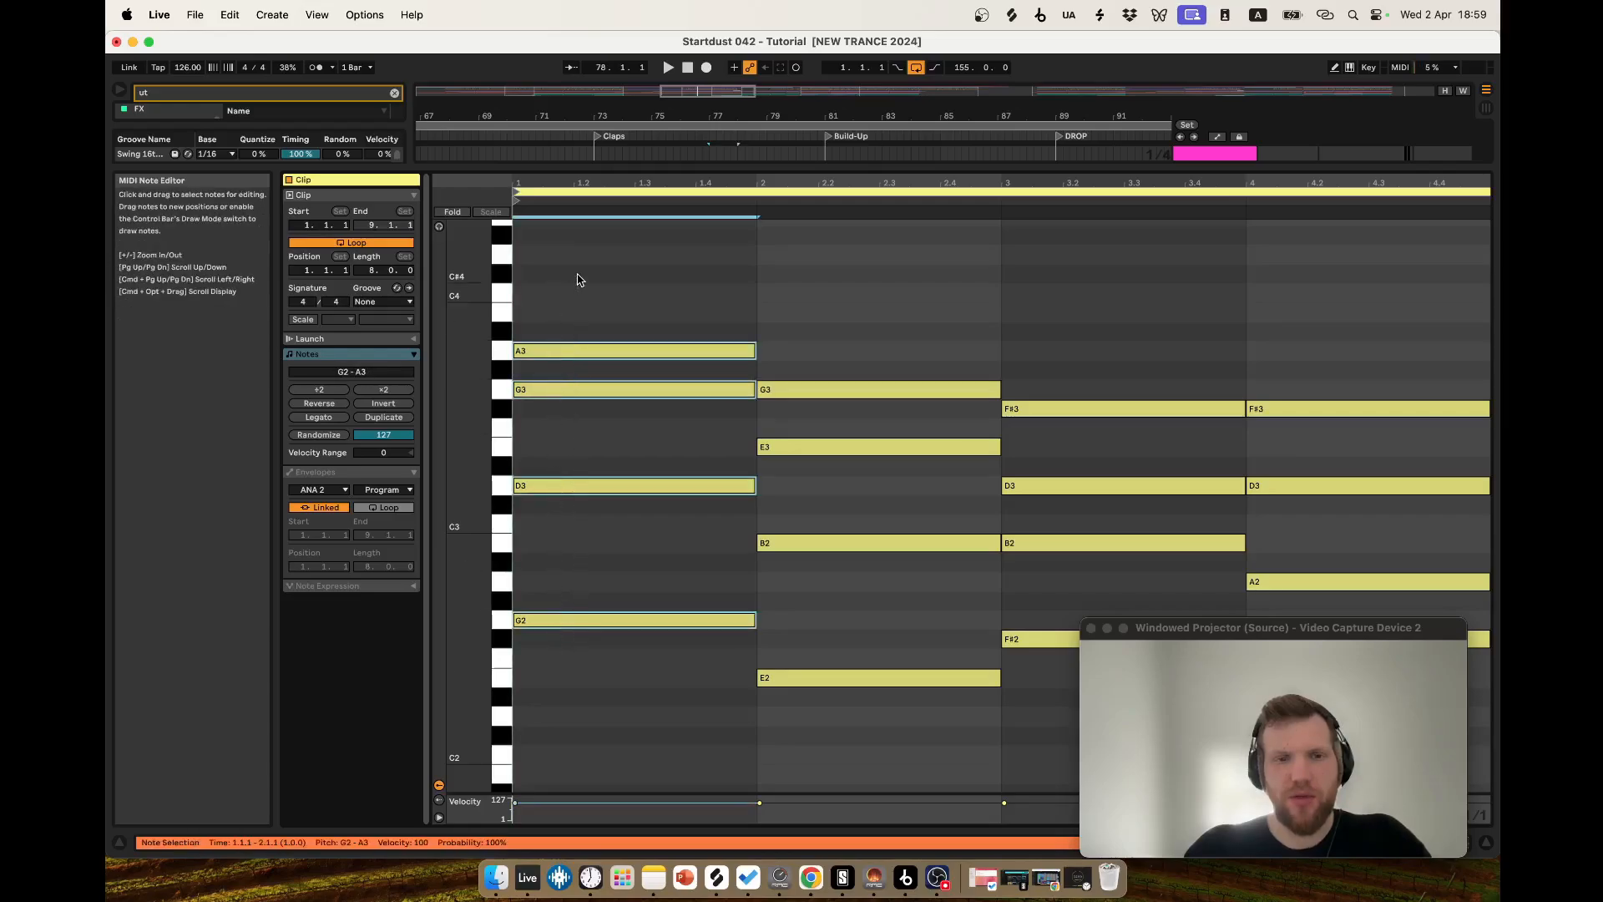
{"action": "left_click", "coordinate": [579, 280]}
Try the first chord's top note on B3 and move it back to A3.
{"action": "left_click_drag", "start_coordinate": [626, 701], "coordinate": [589, 299]}
{"action": "left_click", "coordinate": [607, 558]}
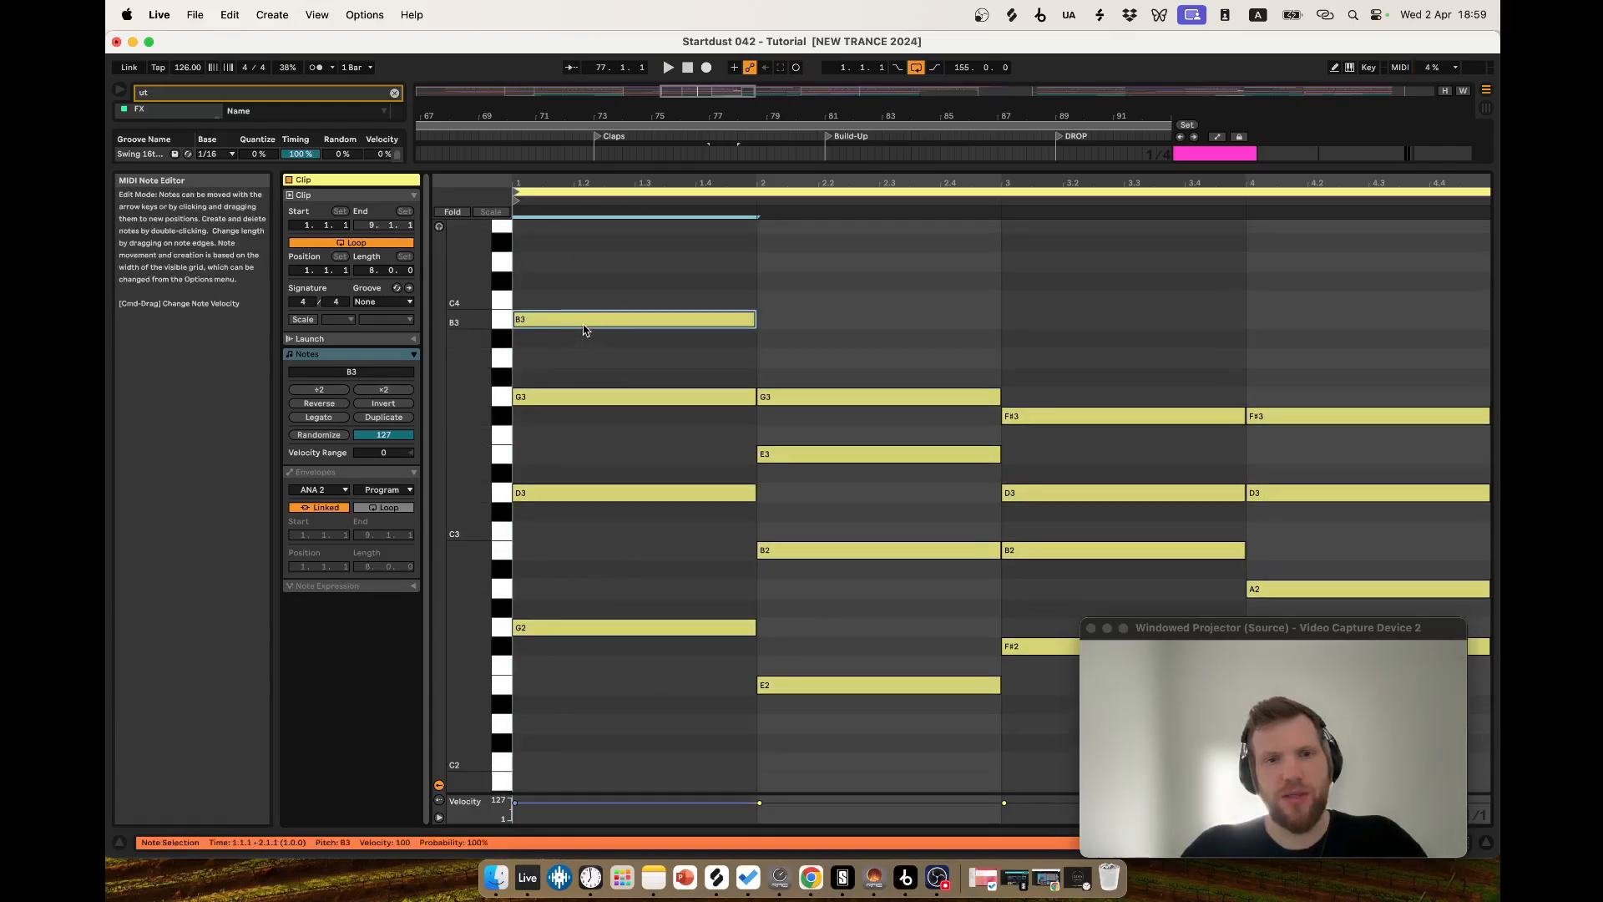
{"action": "left_click_drag", "start_coordinate": [594, 321], "coordinate": [593, 359]}
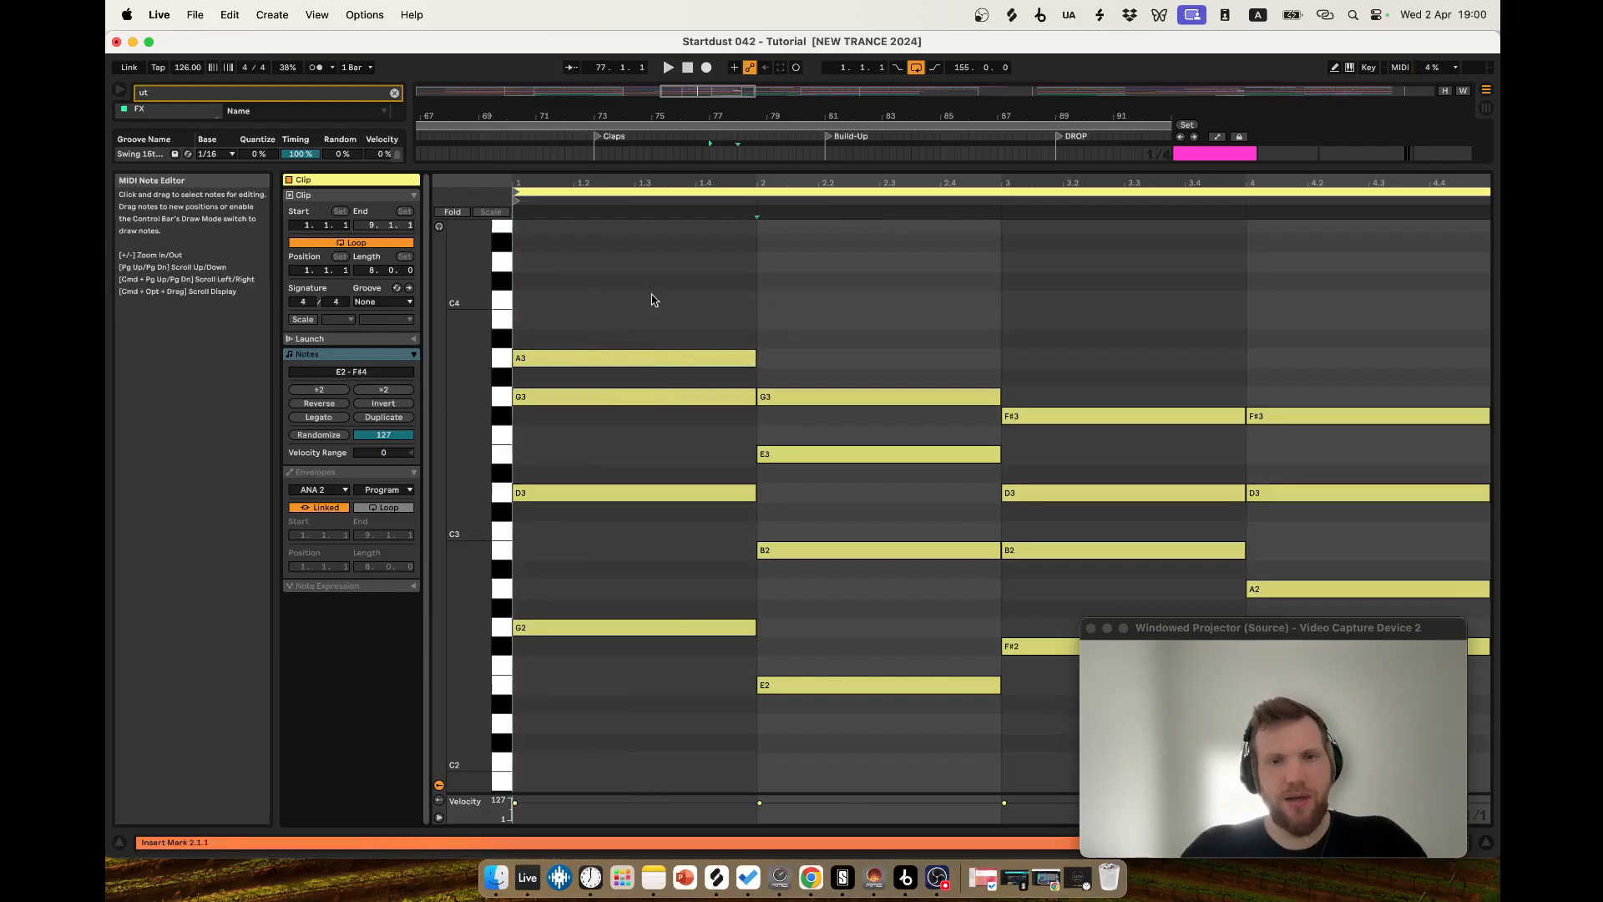
Raise the first chord's A3 note to B3 and play the clip from its start.
{"action": "left_click_drag", "start_coordinate": [655, 300], "coordinate": [647, 636]}
{"action": "left_click_drag", "start_coordinate": [549, 360], "coordinate": [576, 326]}
{"action": "left_click", "coordinate": [551, 333]}
{"action": "left_click", "coordinate": [574, 302]}
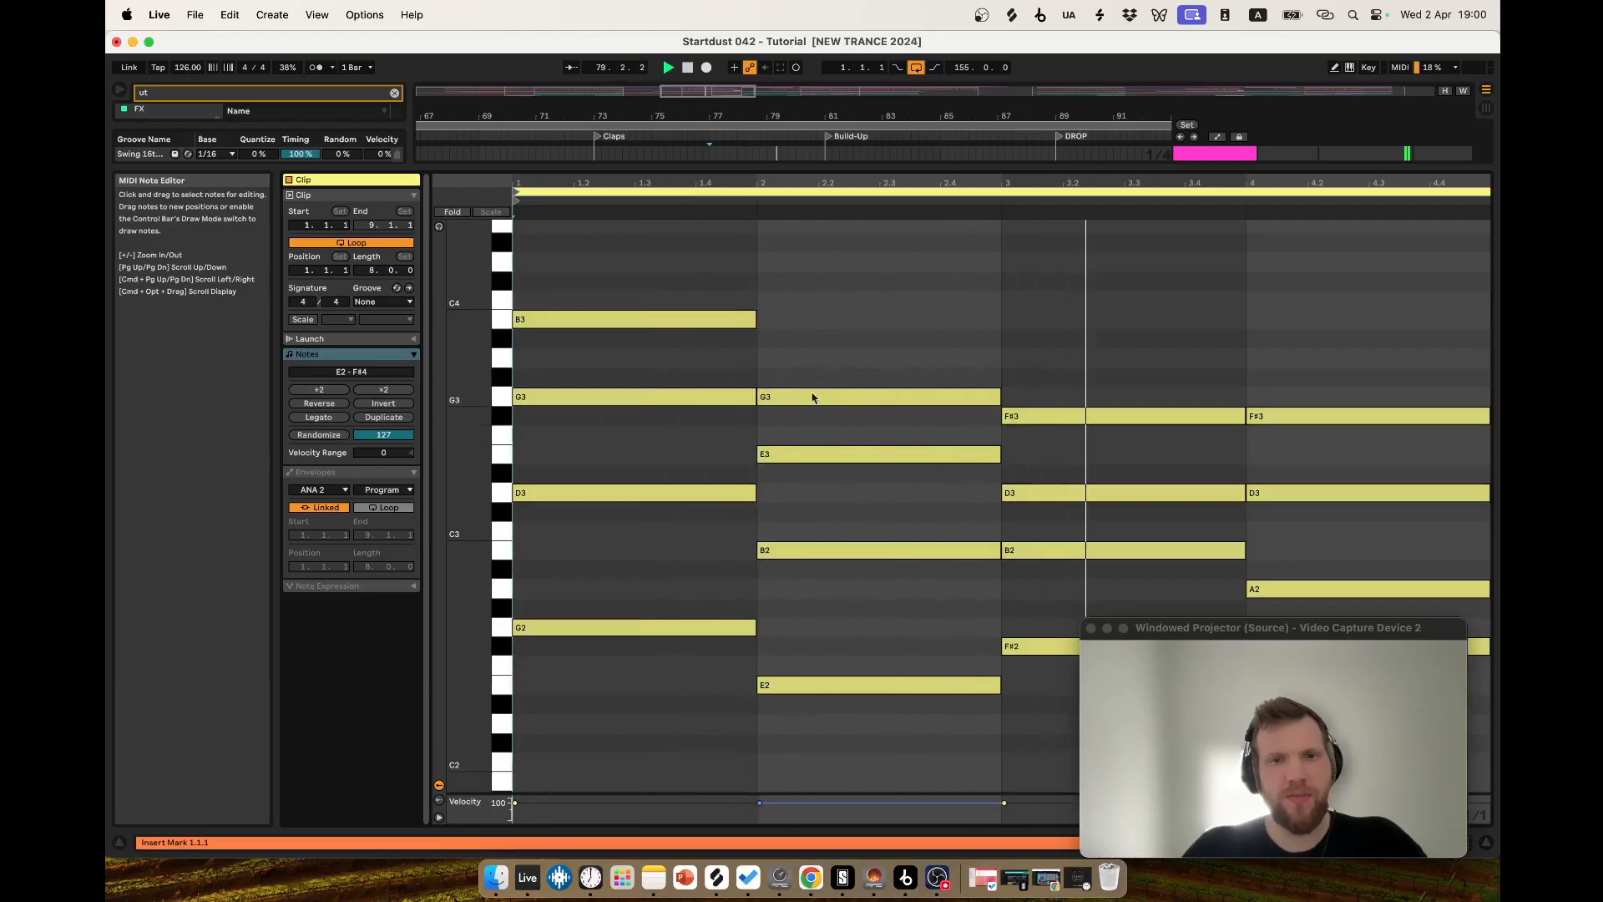
Lower the first chord's top note to A3 and play the chords for comparison.
{"action": "left_click_drag", "start_coordinate": [605, 320], "coordinate": [606, 359]}
{"action": "key", "text": "space"}
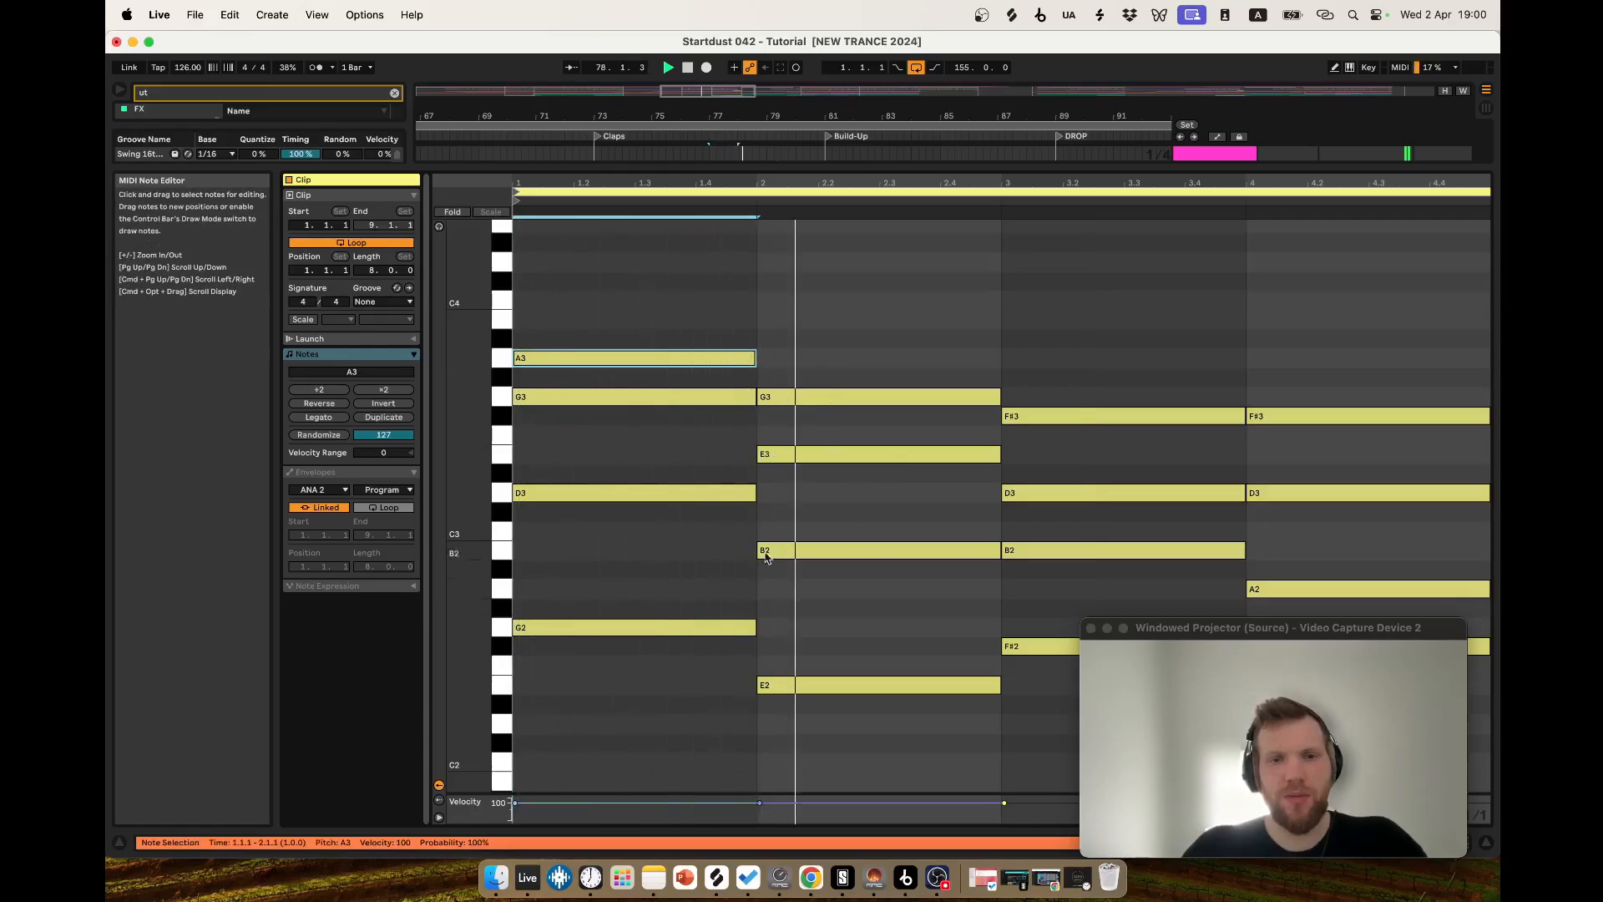
{"action": "key", "text": "space"}
Compare the first two PAD chords by selecting the first chord's notes, its G2 bass, and the whole second chord.
{"action": "left_click", "coordinate": [615, 299]}
{"action": "left_click_drag", "start_coordinate": [615, 296], "coordinate": [622, 741]}
{"action": "left_click", "coordinate": [625, 739]}
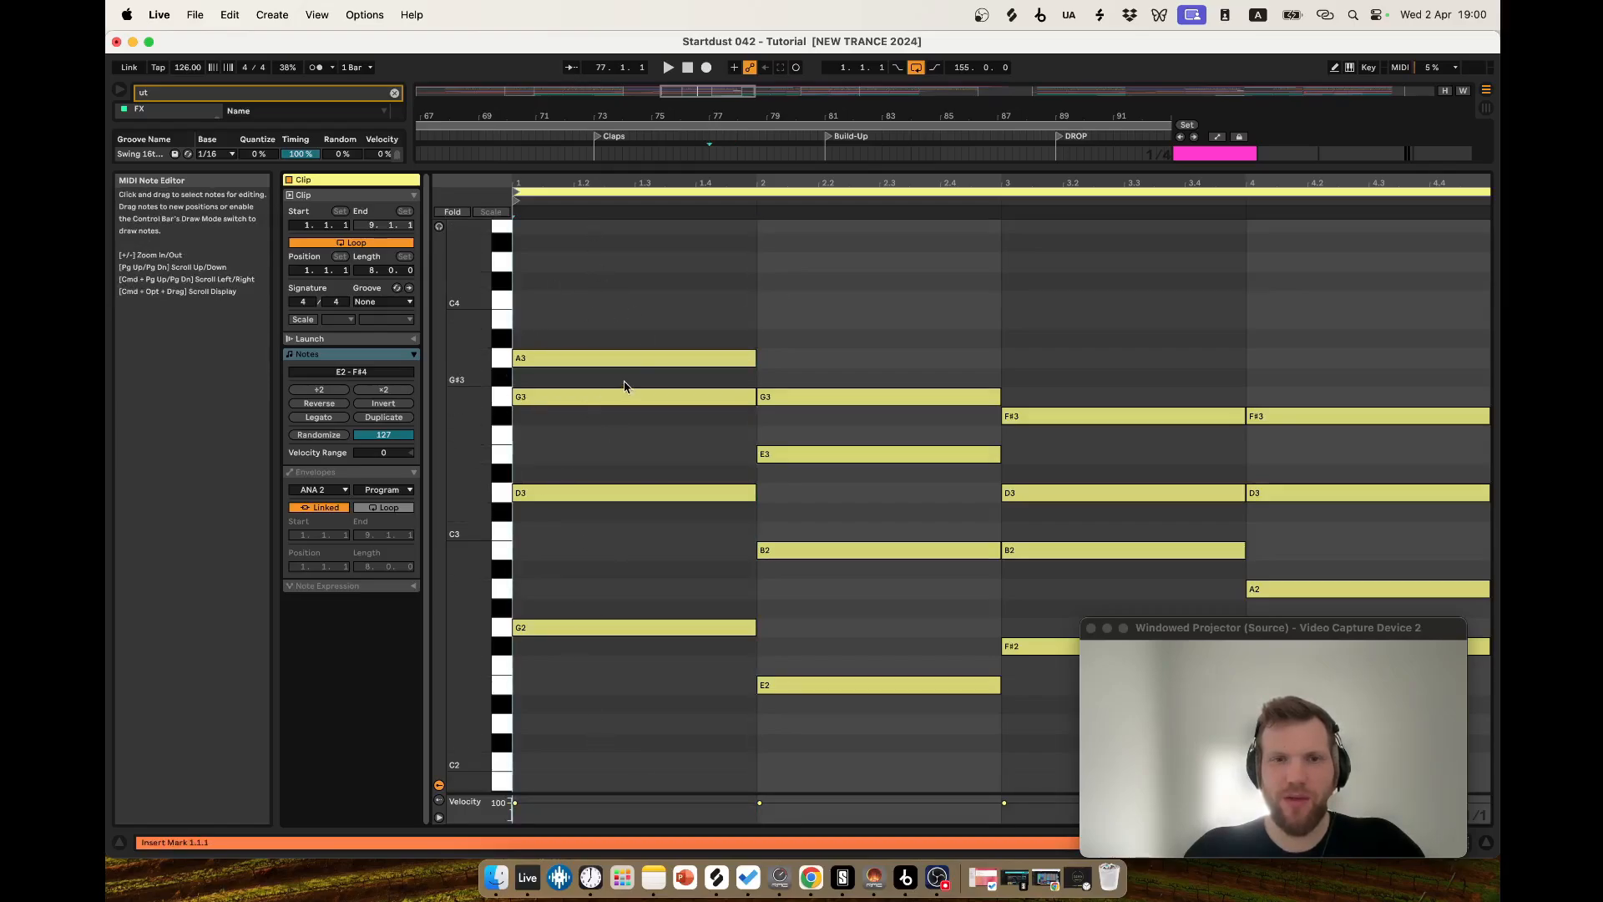
{"action": "left_click_drag", "start_coordinate": [596, 683], "coordinate": [610, 601]}
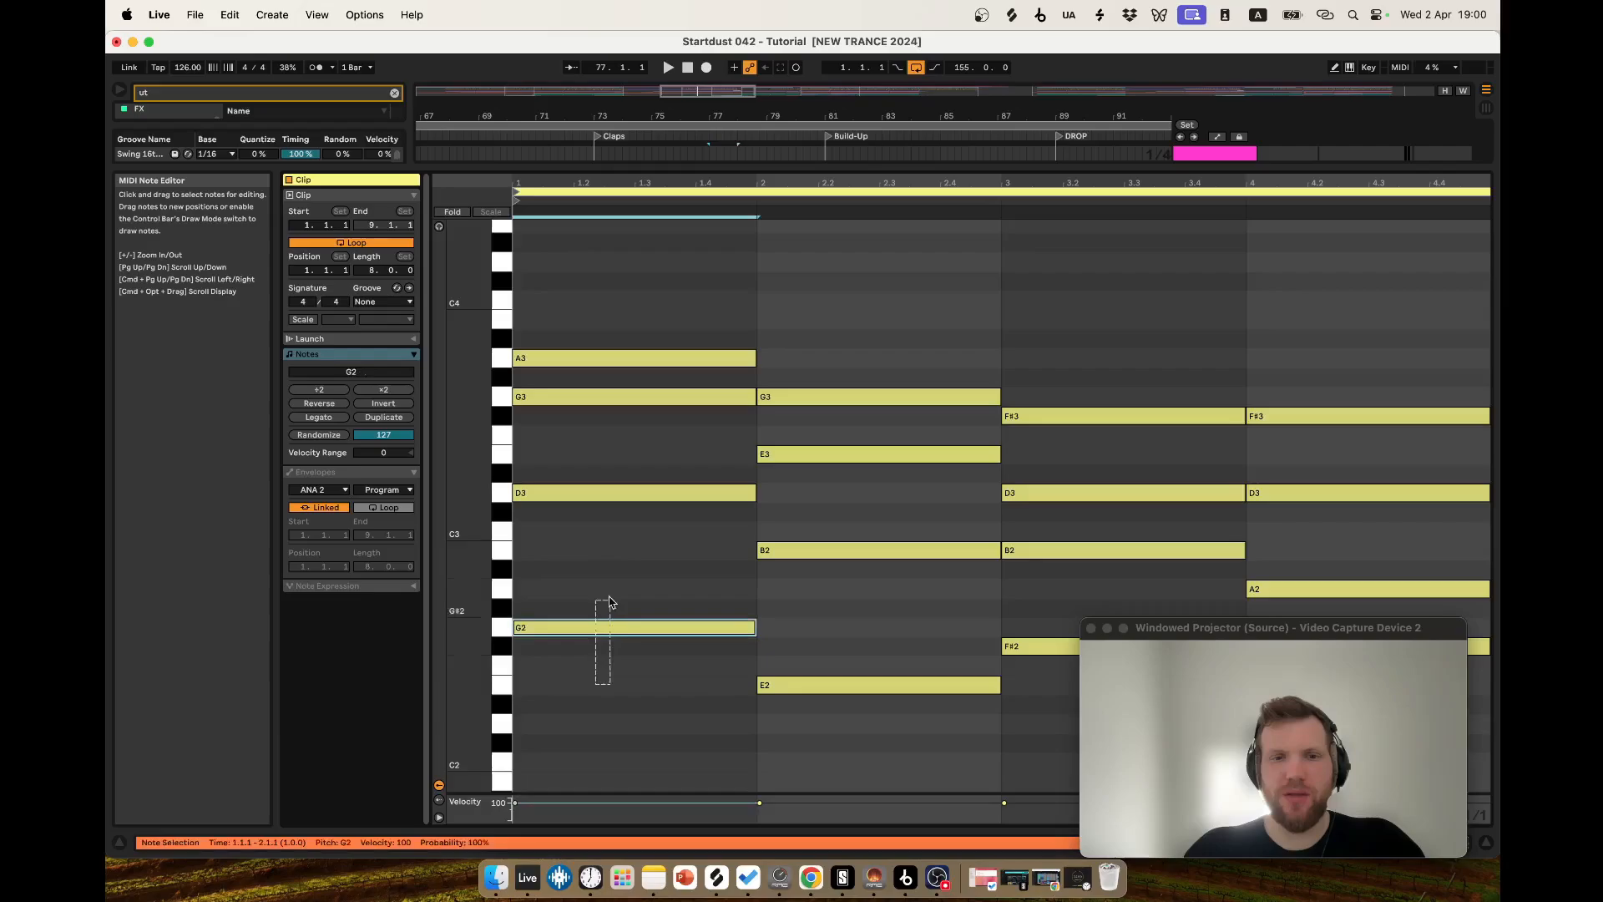
{"action": "left_click", "coordinate": [628, 567]}
{"action": "left_click_drag", "start_coordinate": [815, 720], "coordinate": [880, 339]}
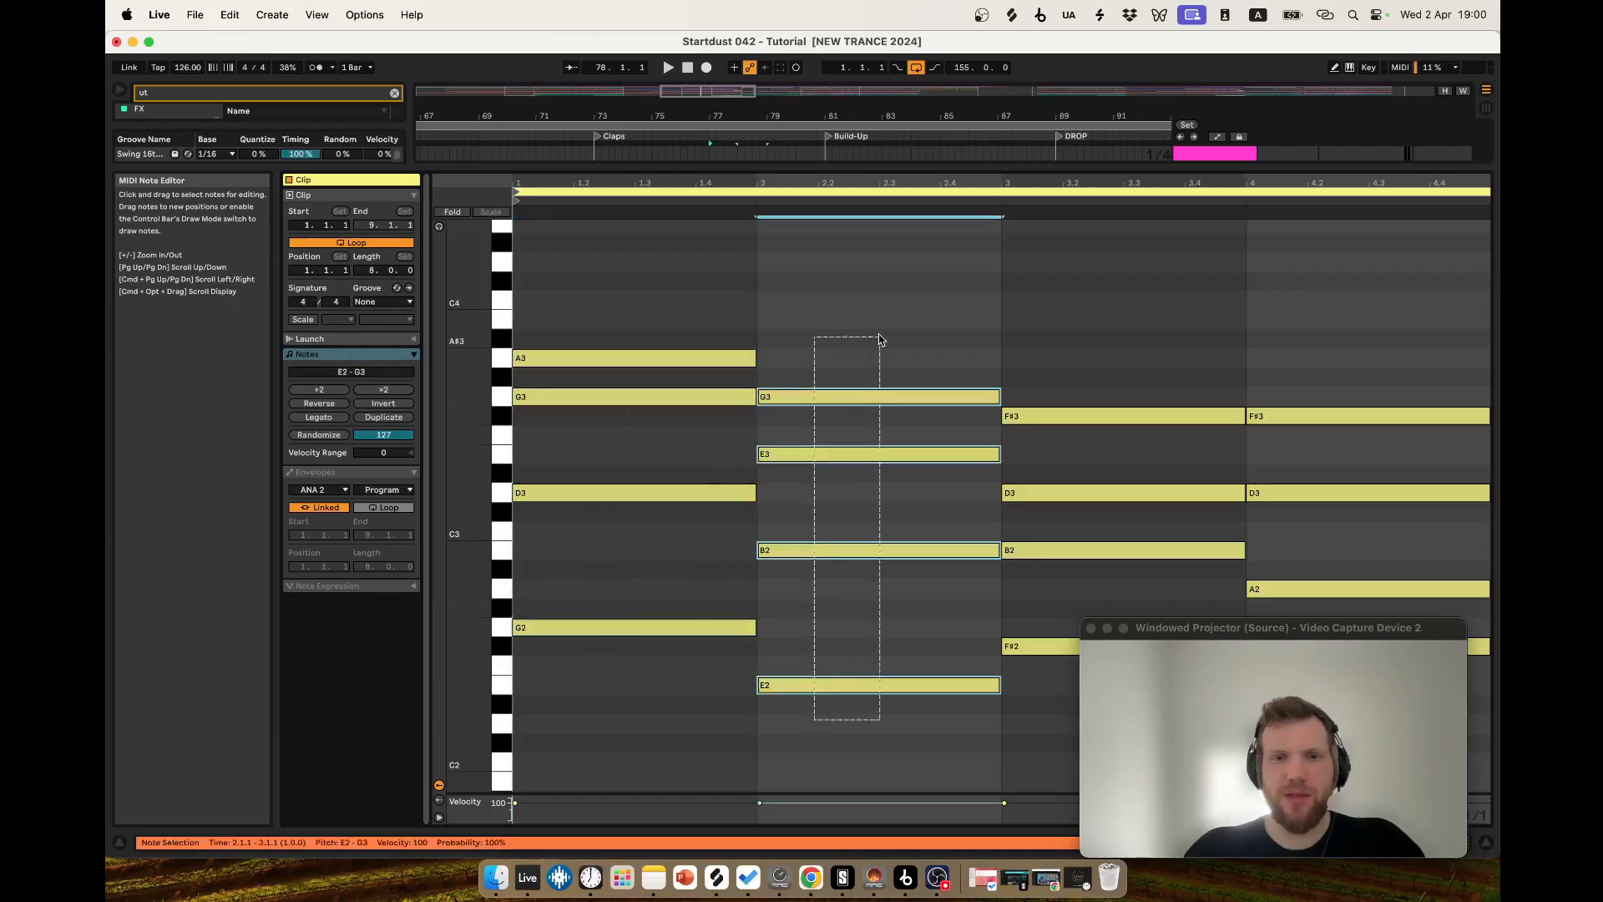
Move the second chord's G3 note down to G2, and undo the move.
{"action": "scroll", "coordinate": [859, 447], "scroll_direction": "down", "scroll_amount": 3}
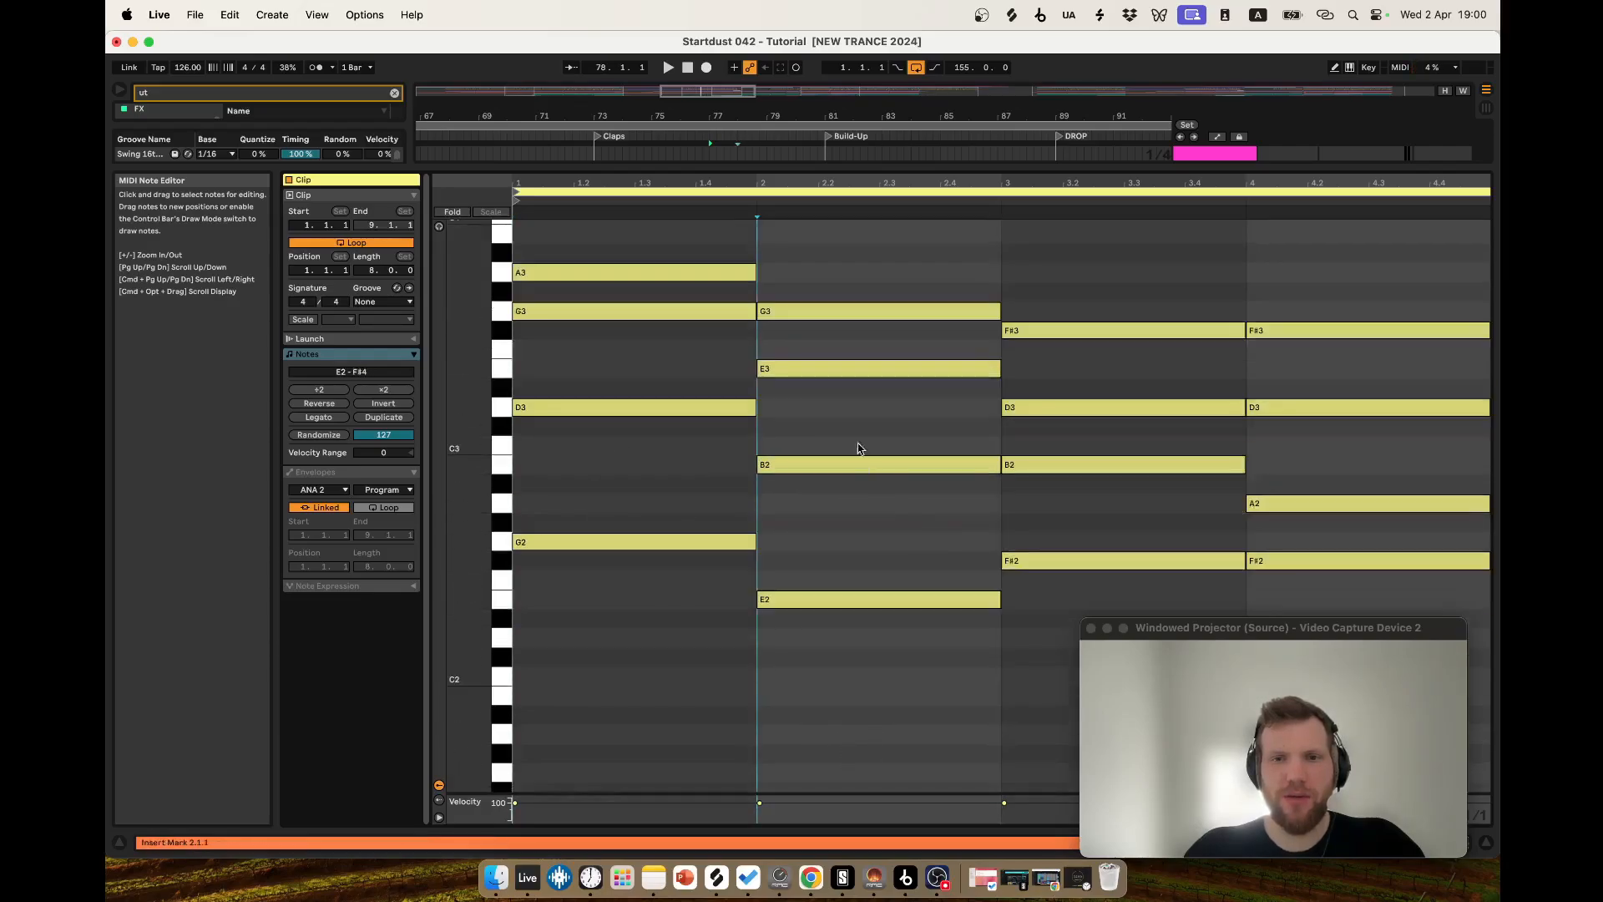
{"action": "left_click", "coordinate": [840, 290]}
{"action": "scroll", "coordinate": [818, 567], "scroll_direction": "up", "scroll_amount": 1}
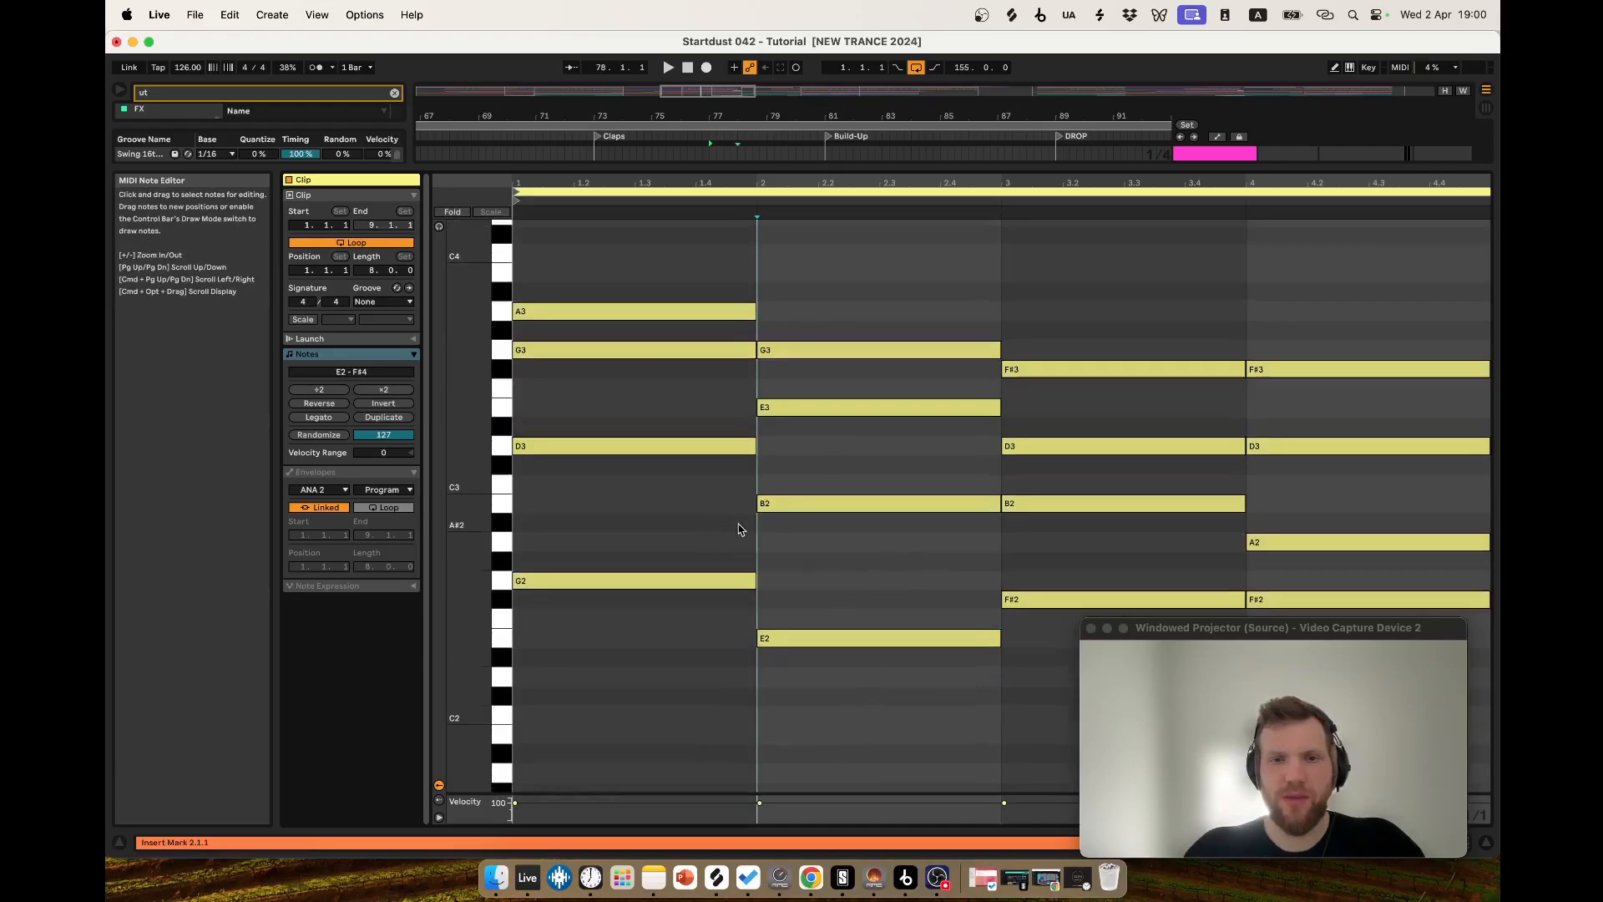
{"action": "left_click", "coordinate": [826, 321]}
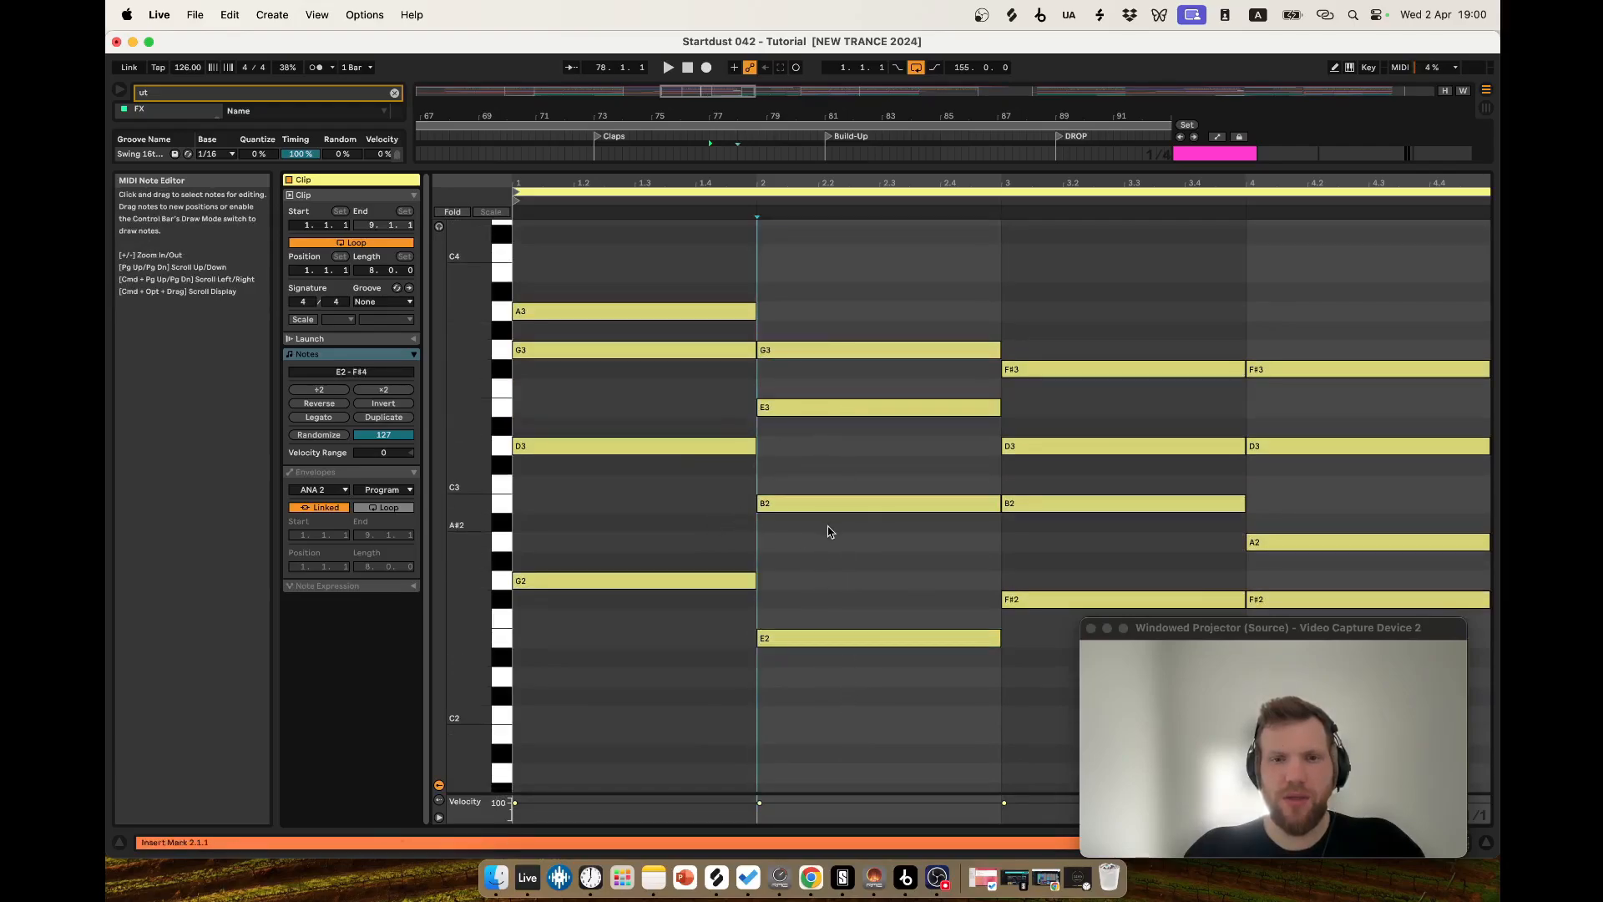
{"action": "left_click", "coordinate": [822, 351]}
{"action": "left_click_drag", "start_coordinate": [798, 351], "coordinate": [810, 582]}
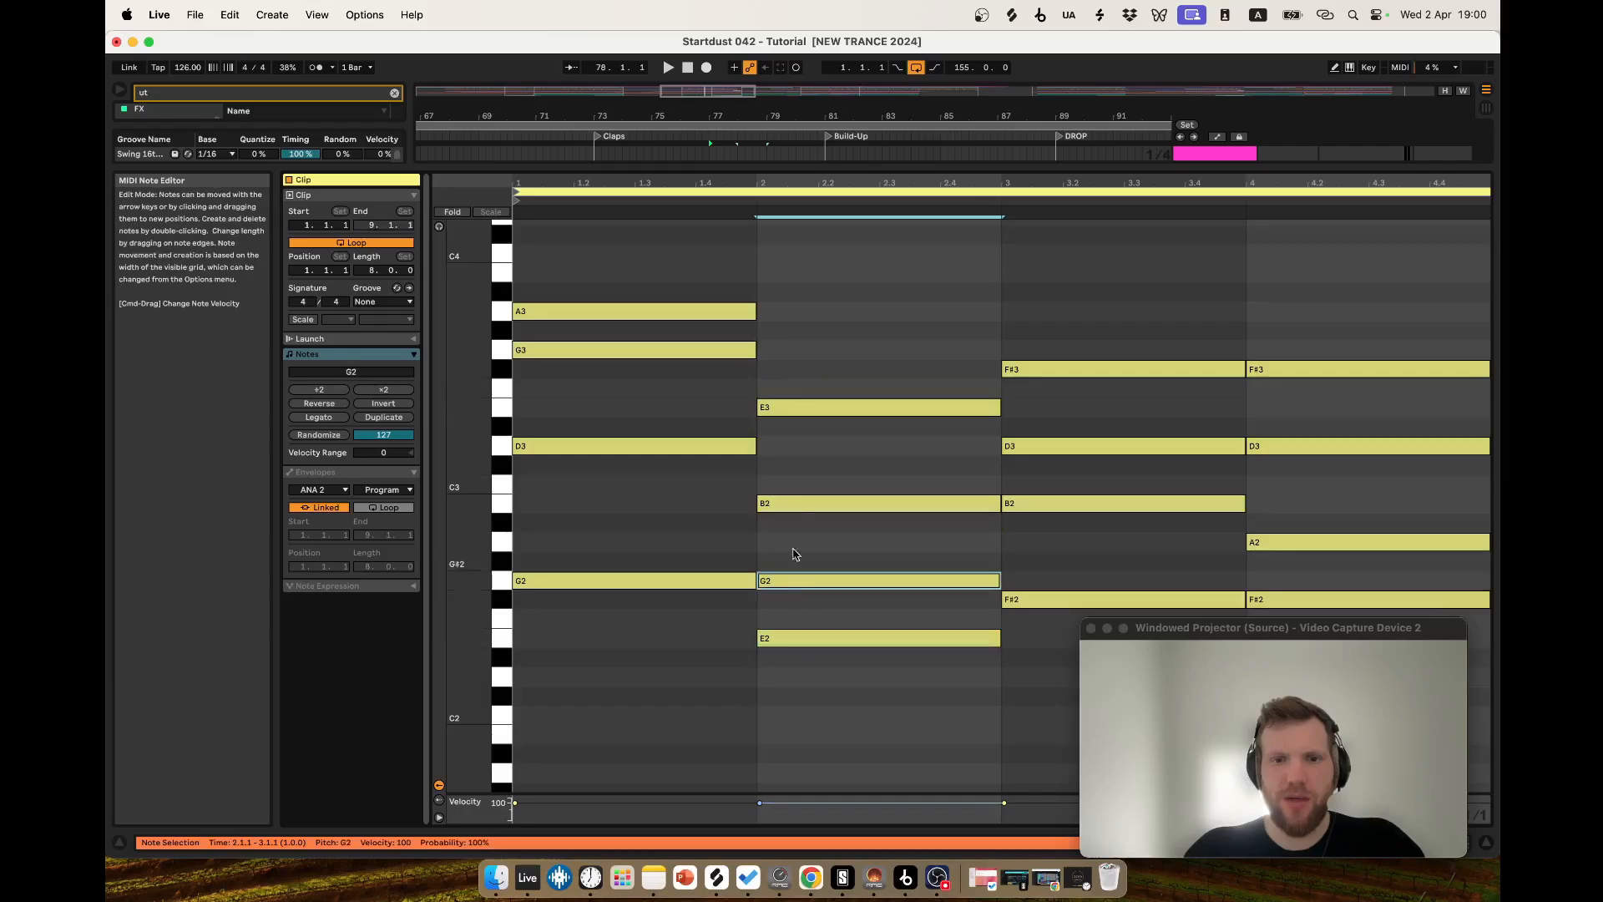
{"action": "key", "text": "super+z"}
Inspect the third-bar PAD chord by selecting its B2 and D3 notes.
{"action": "left_click_drag", "start_coordinate": [1017, 531], "coordinate": [1020, 617]}
{"action": "left_click", "coordinate": [1035, 501]}
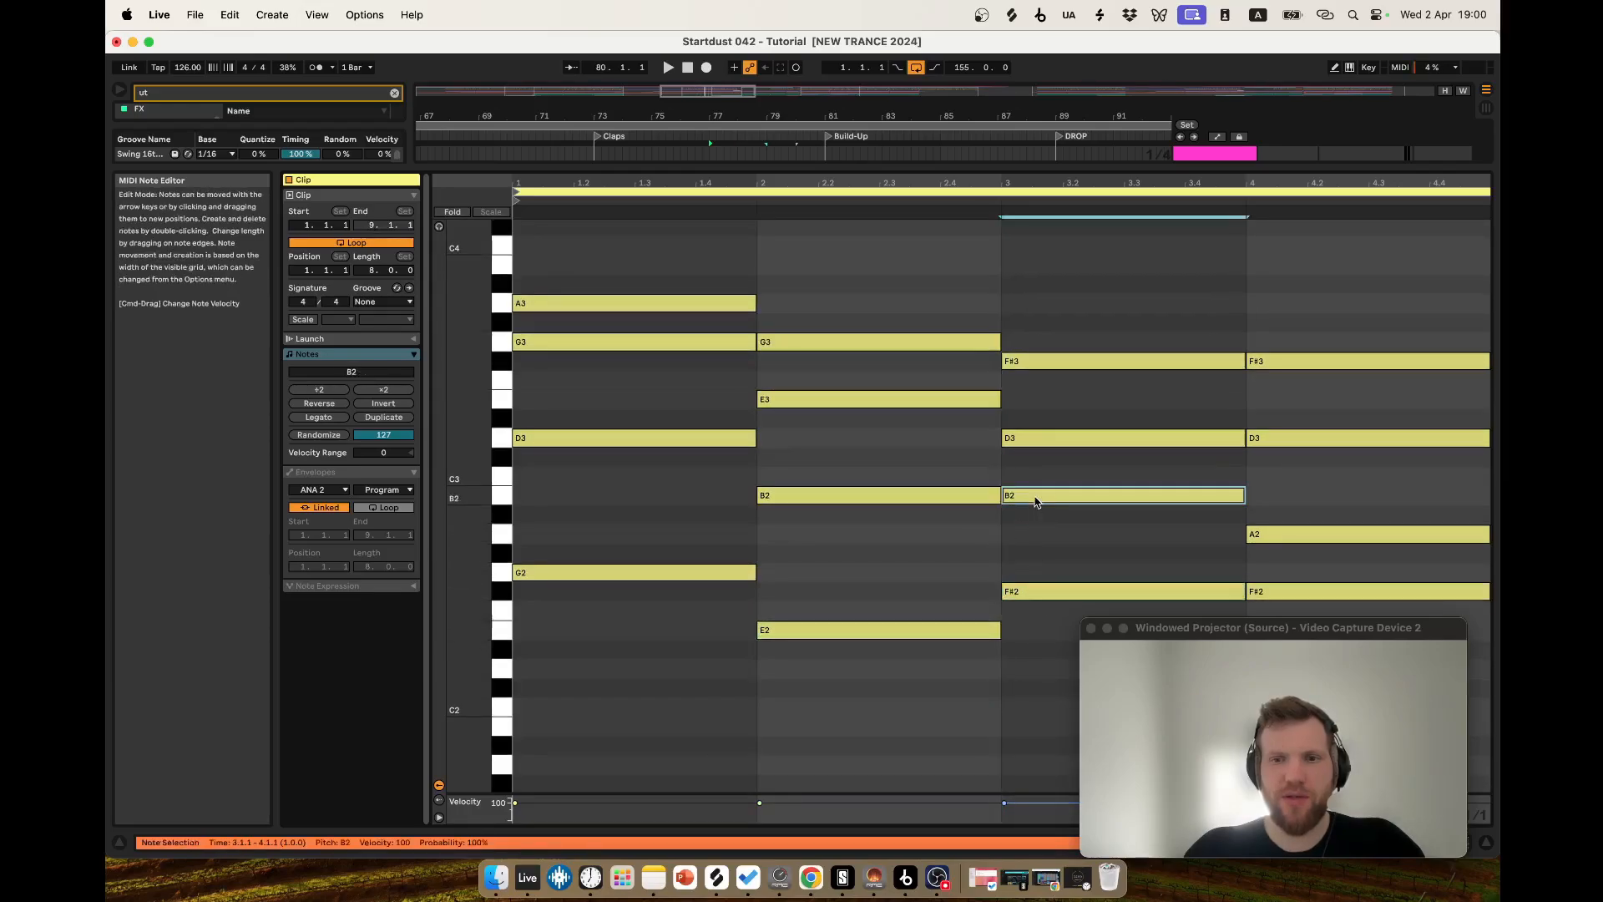
{"action": "left_click", "coordinate": [1023, 439]}
{"action": "left_click", "coordinate": [1222, 475]}
{"action": "scroll", "coordinate": [1224, 476], "scroll_direction": "down", "scroll_amount": 1}
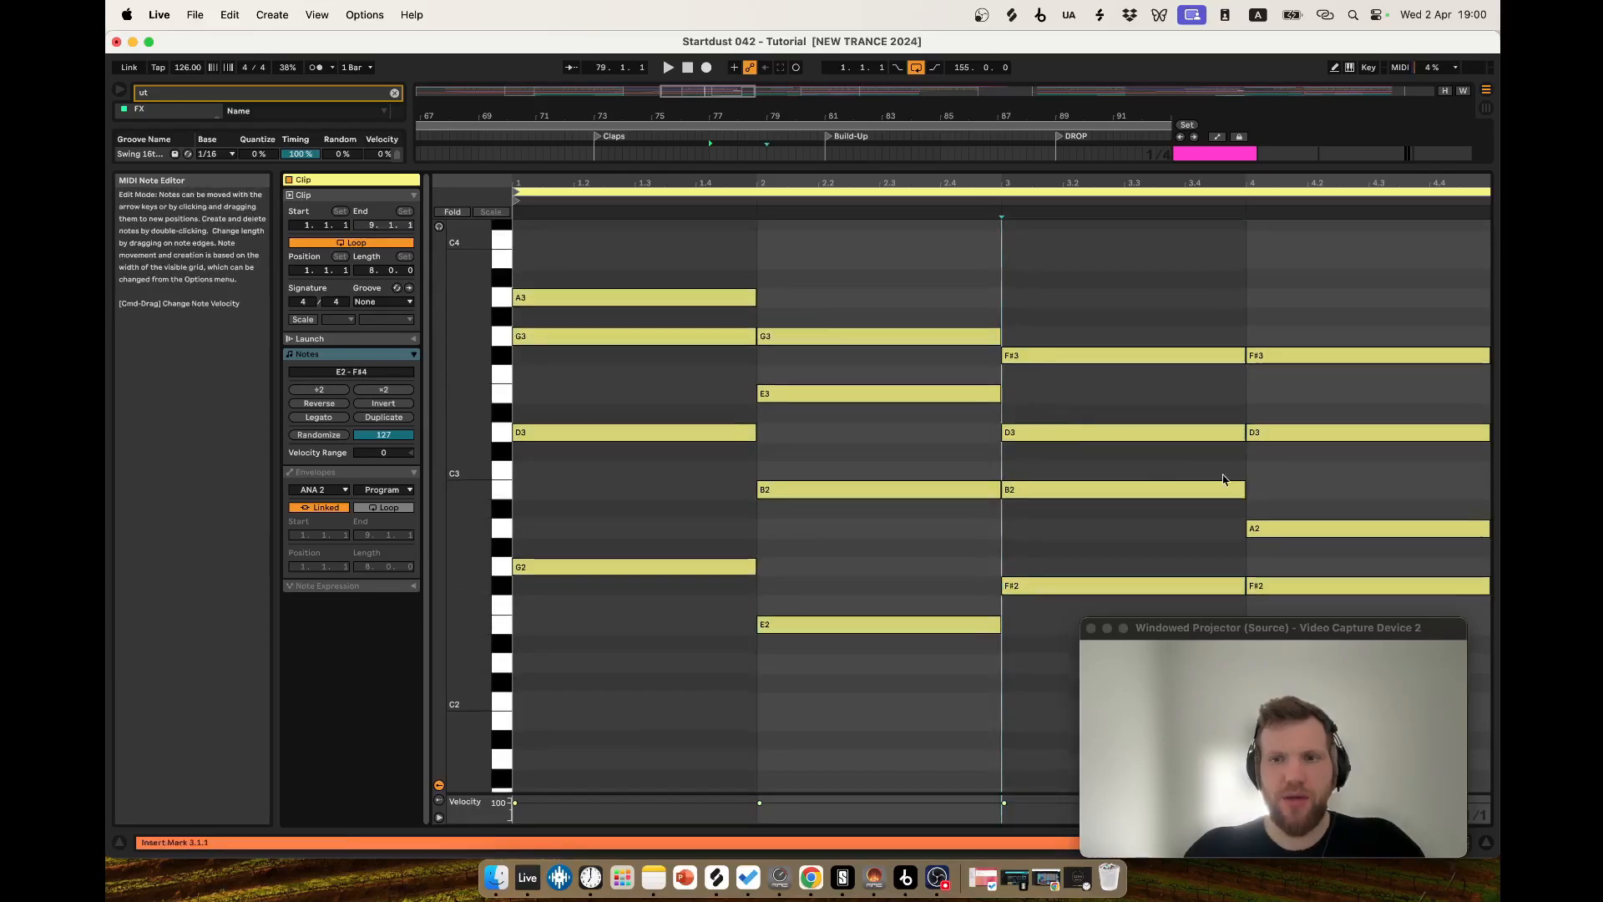
Raise the fourth chord's A2 note an octave to A3 and lower it back to A2.
{"action": "left_click", "coordinate": [1277, 433]}
{"action": "scroll", "coordinate": [1273, 485], "scroll_direction": "up", "scroll_amount": 1}
{"action": "left_click", "coordinate": [1271, 536]}
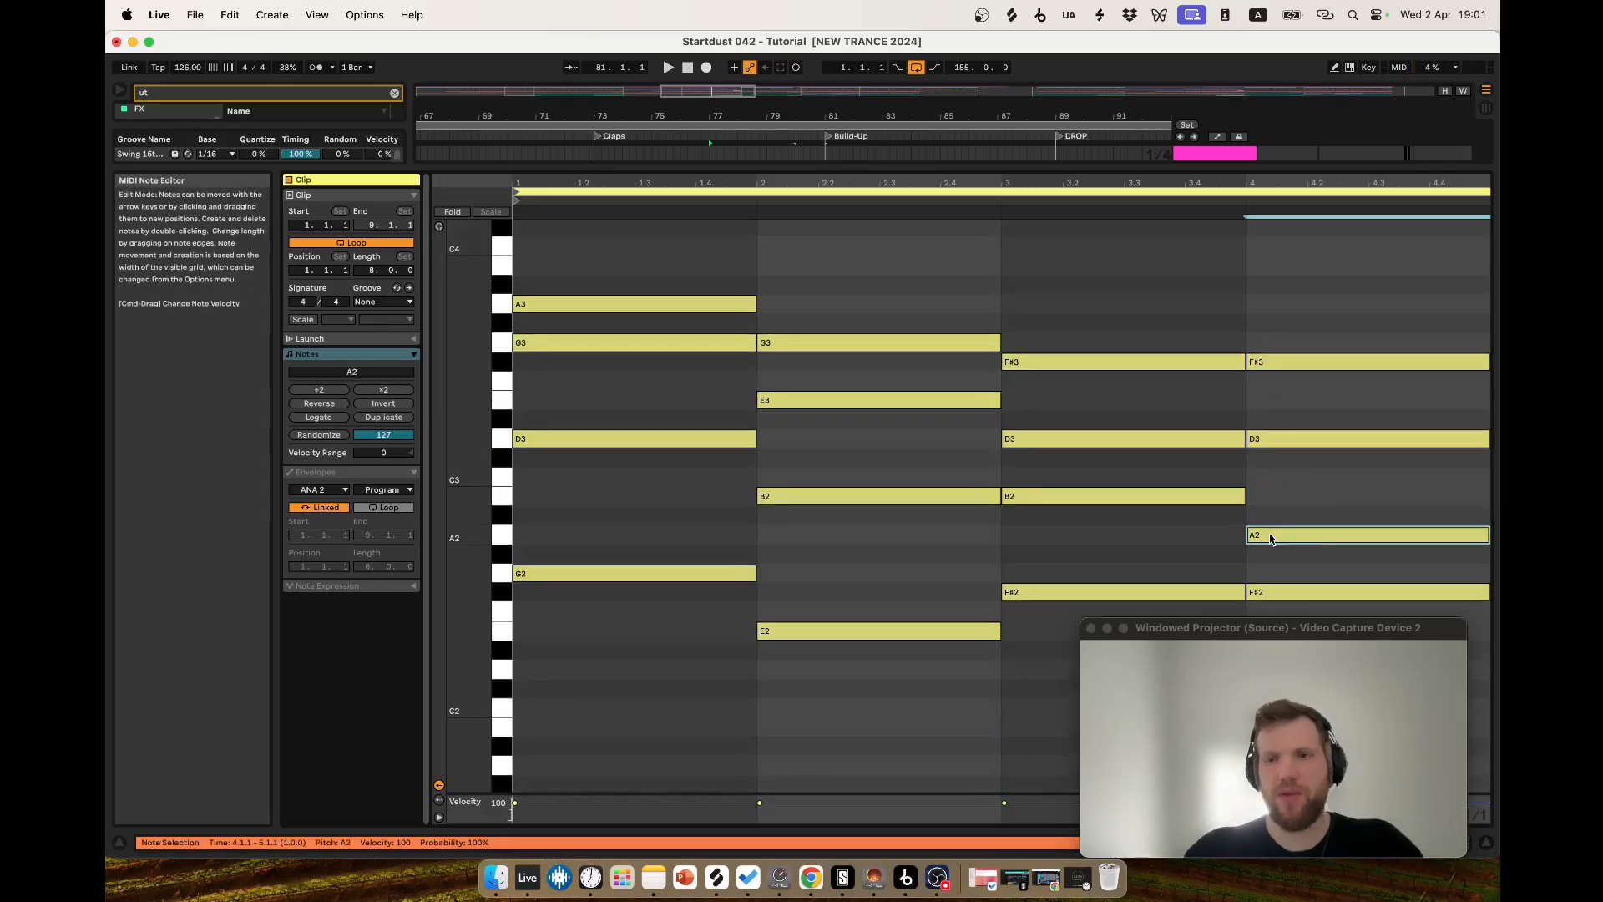
{"action": "key", "text": "shift+Up"}
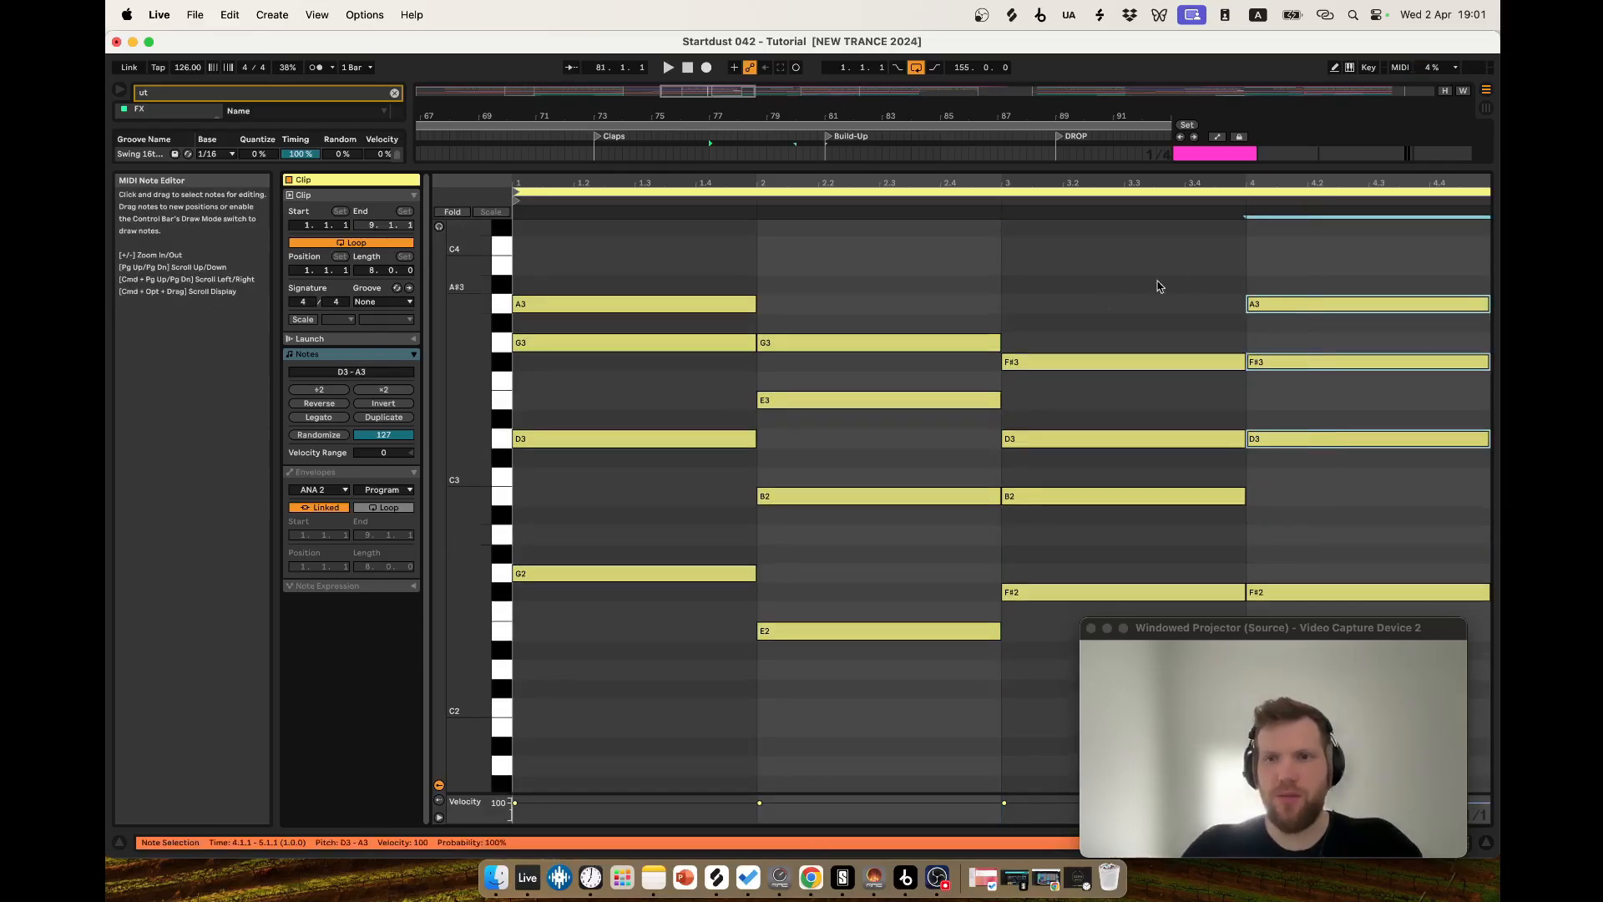
{"action": "key", "text": "shift+Down"}
Trace the chord roots by selecting G2 in bar 1, E2 in bar 2, B2 in bar 3 and D3 in bar 4.
{"action": "left_click", "coordinate": [744, 498]}
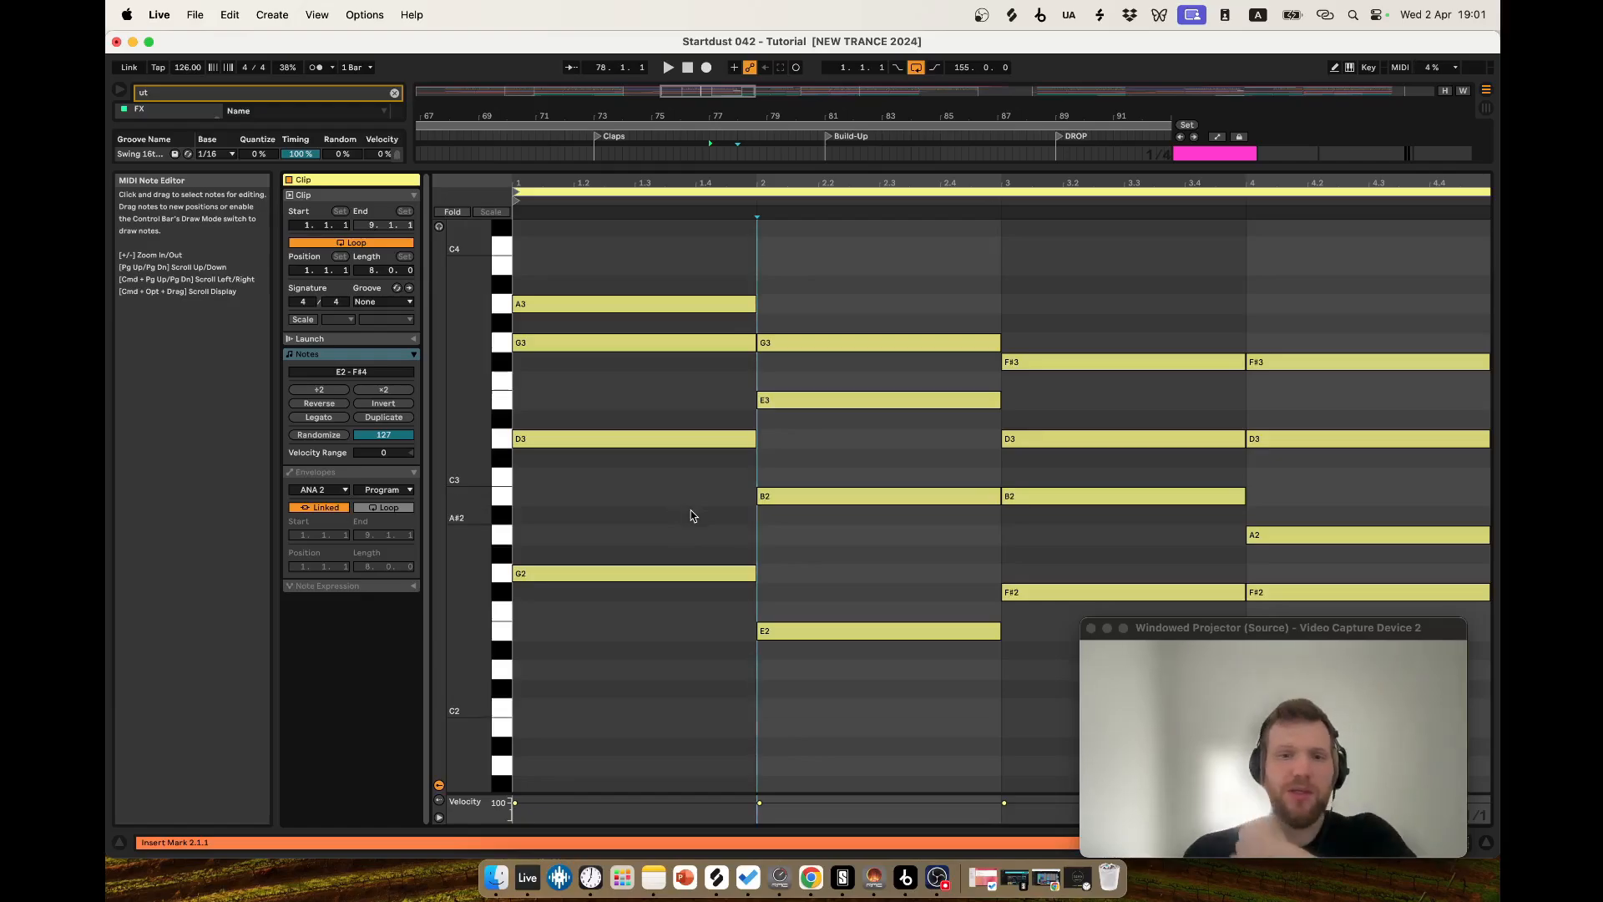
{"action": "left_click", "coordinate": [532, 576]}
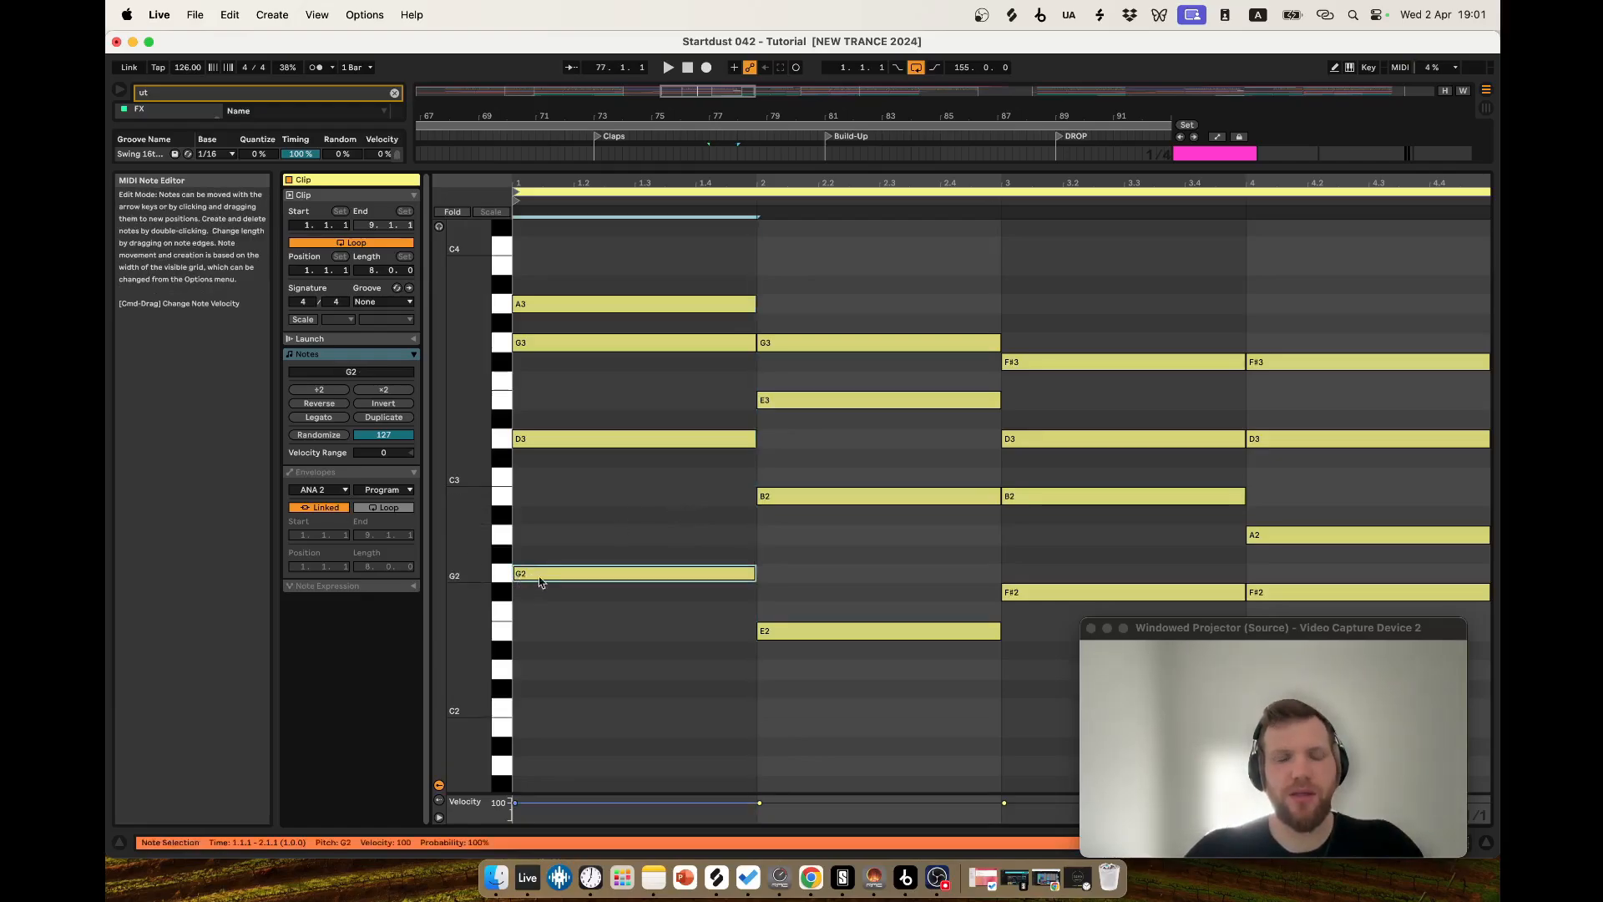
{"action": "scroll", "coordinate": [565, 599], "scroll_direction": "down", "scroll_amount": 3}
{"action": "left_click", "coordinate": [776, 553]}
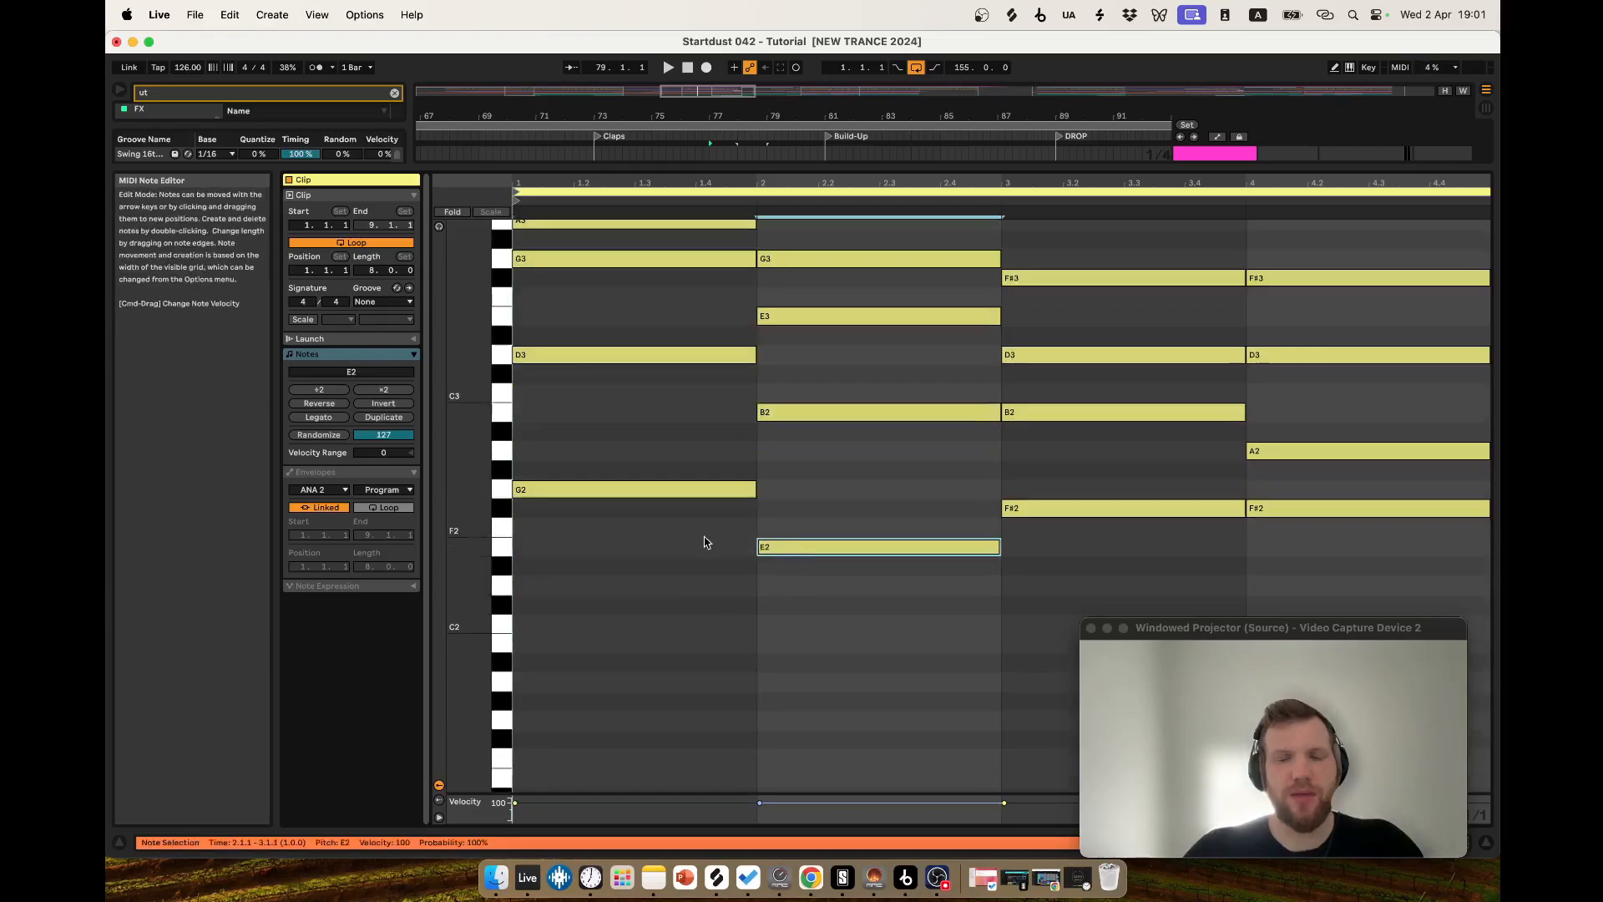
{"action": "left_click", "coordinate": [1035, 420]}
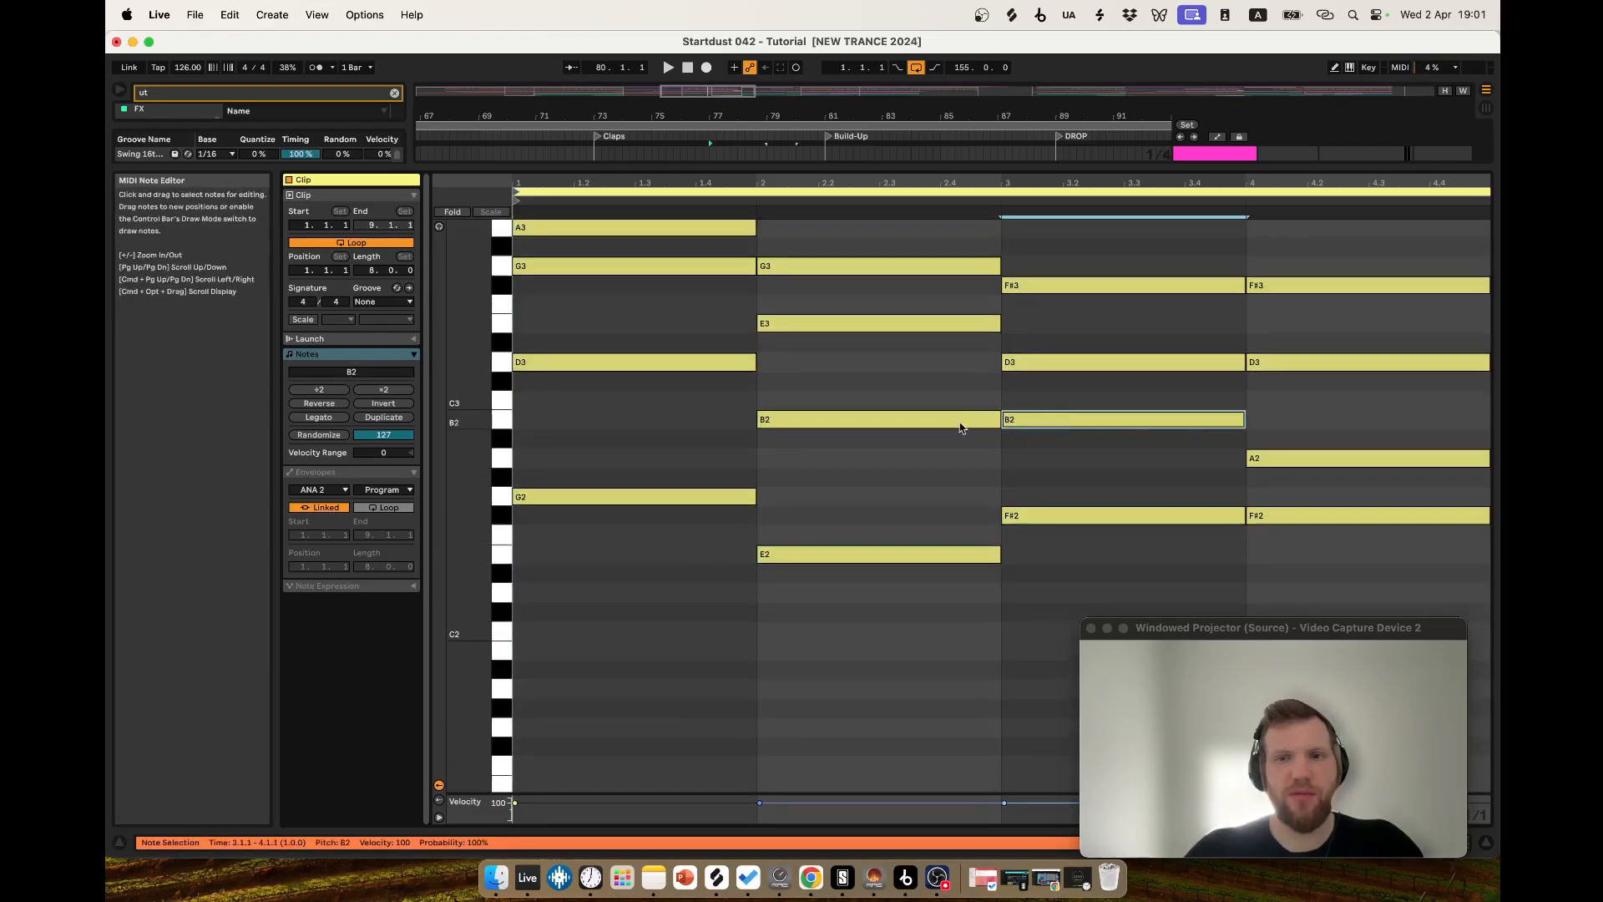
{"action": "left_click", "coordinate": [1309, 367]}
{"action": "scroll", "coordinate": [1309, 372], "scroll_direction": "up", "scroll_amount": 3}
{"action": "scroll", "coordinate": [456, 265], "scroll_direction": "down", "scroll_amount": 1}
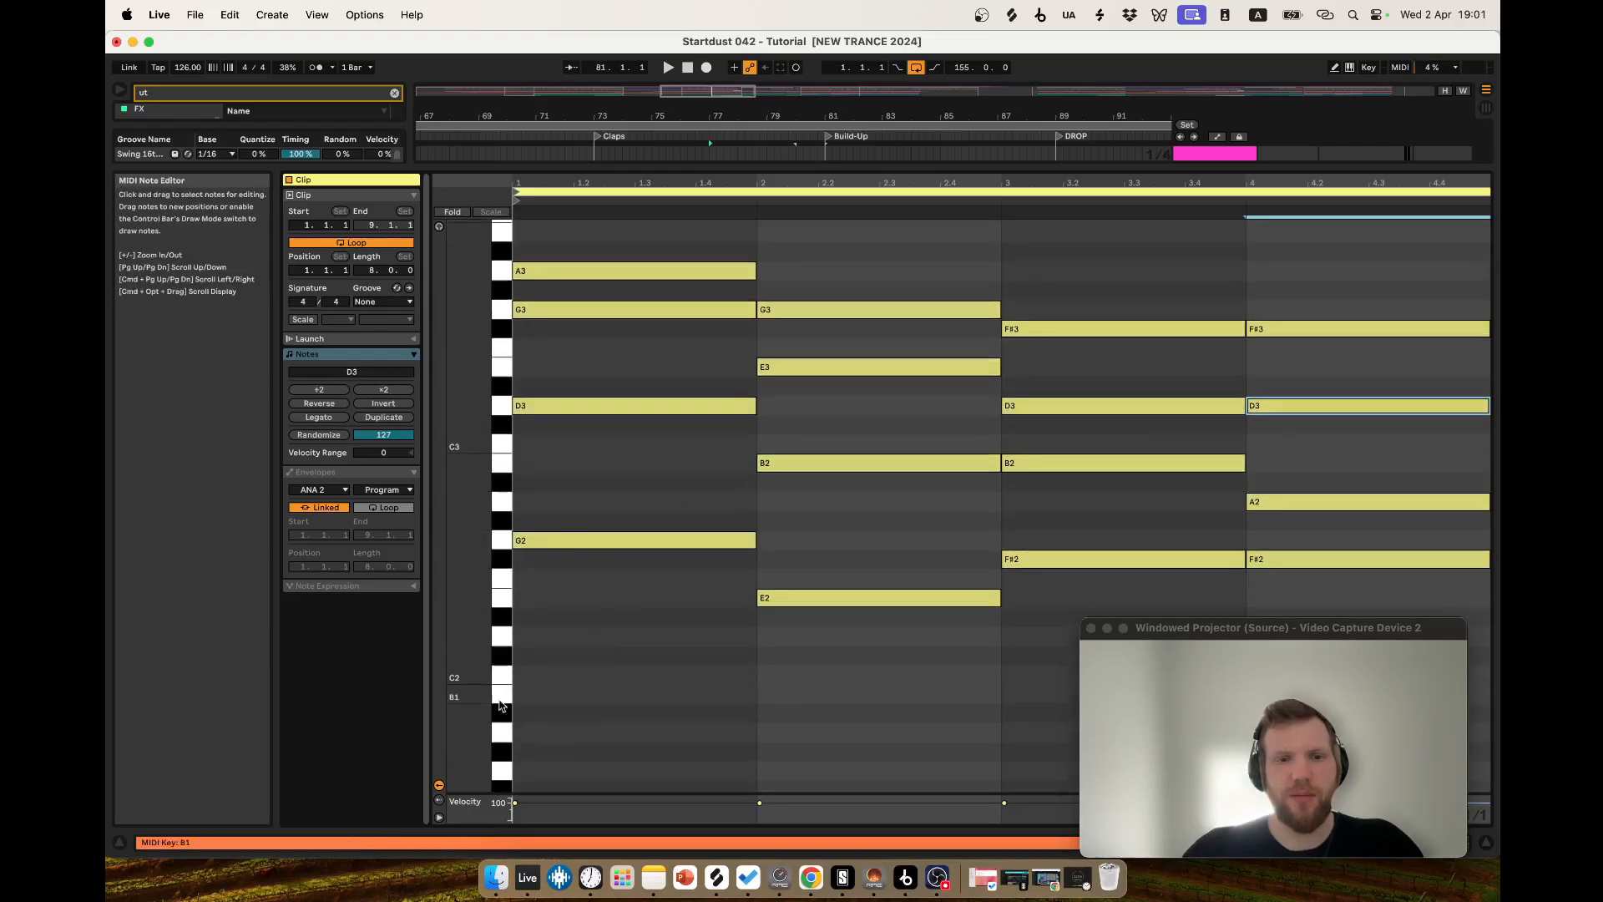
Turn on the PAD clip's scale highlighting and set the scale to B Minor.
{"action": "left_click", "coordinate": [491, 211]}
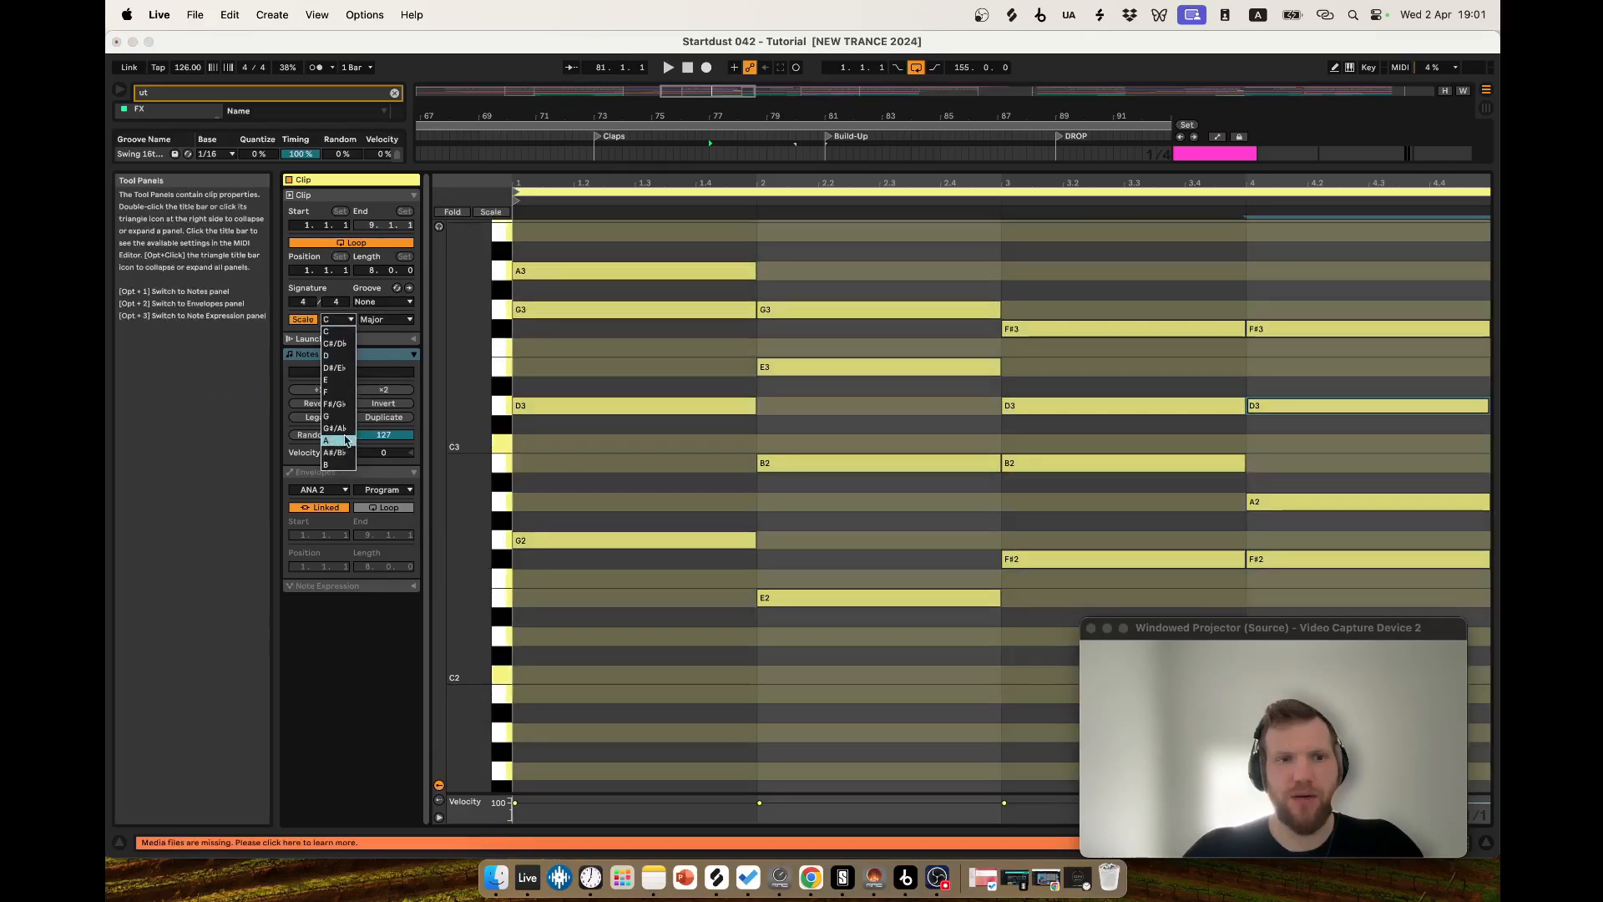
{"action": "scroll", "coordinate": [505, 674], "scroll_direction": "down", "scroll_amount": 1}
{"action": "left_click", "coordinate": [505, 675]}
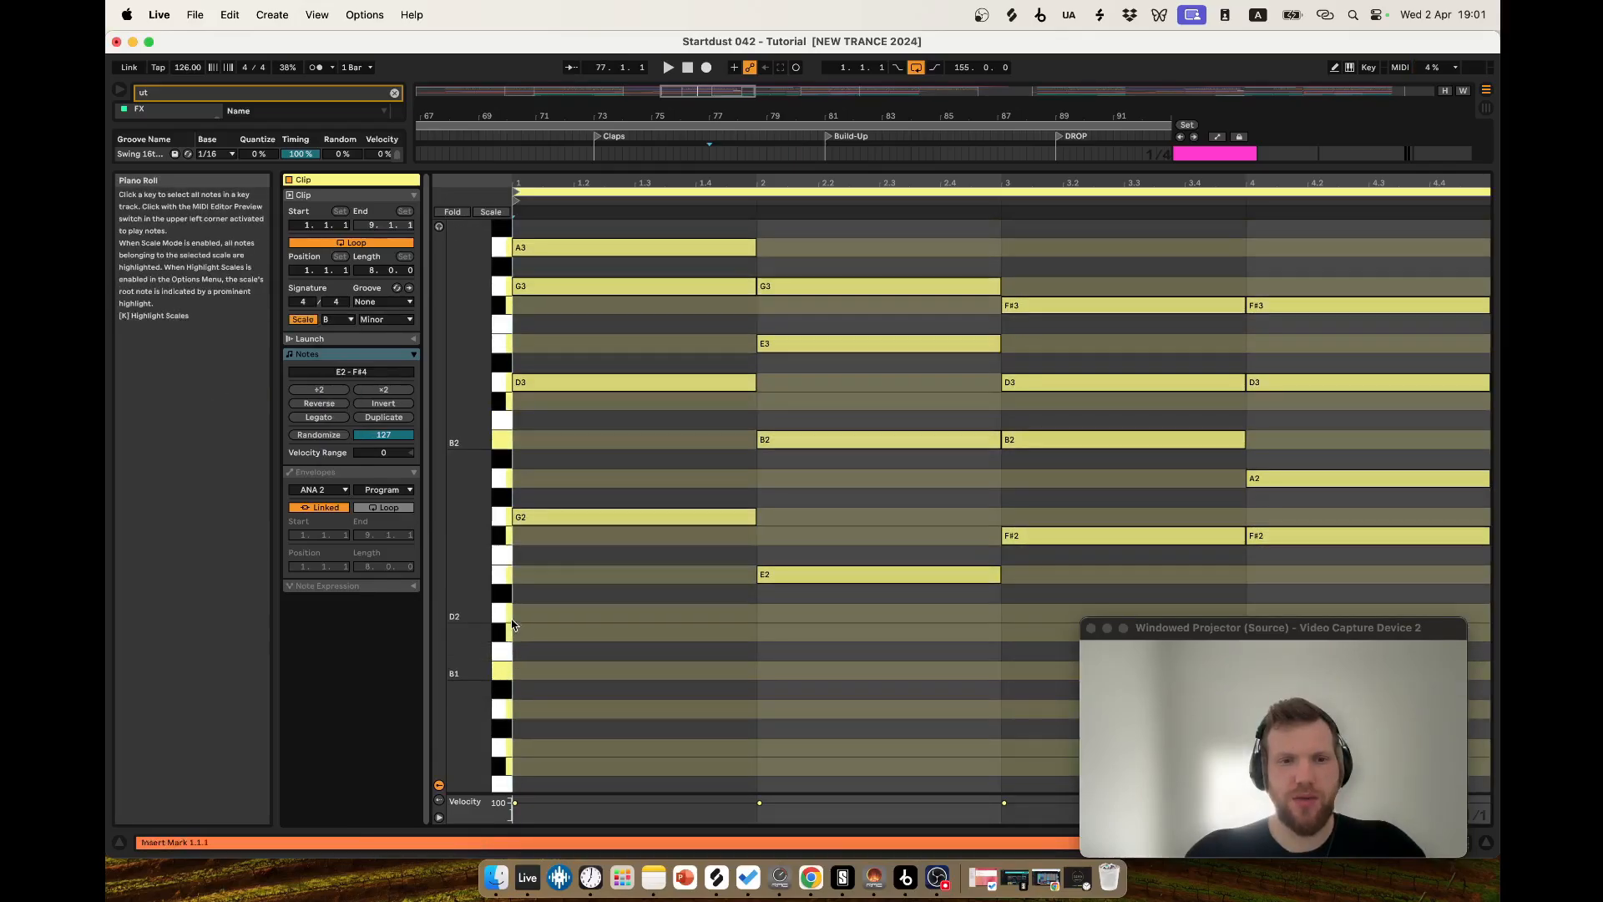
Trace the PAD roots against the highlighted B Minor scale: G2 in bar 1, E2 in bar 2, B2 in bar 3, D3 in bar 4.
{"action": "left_click", "coordinate": [503, 574]}
{"action": "left_click", "coordinate": [521, 551]}
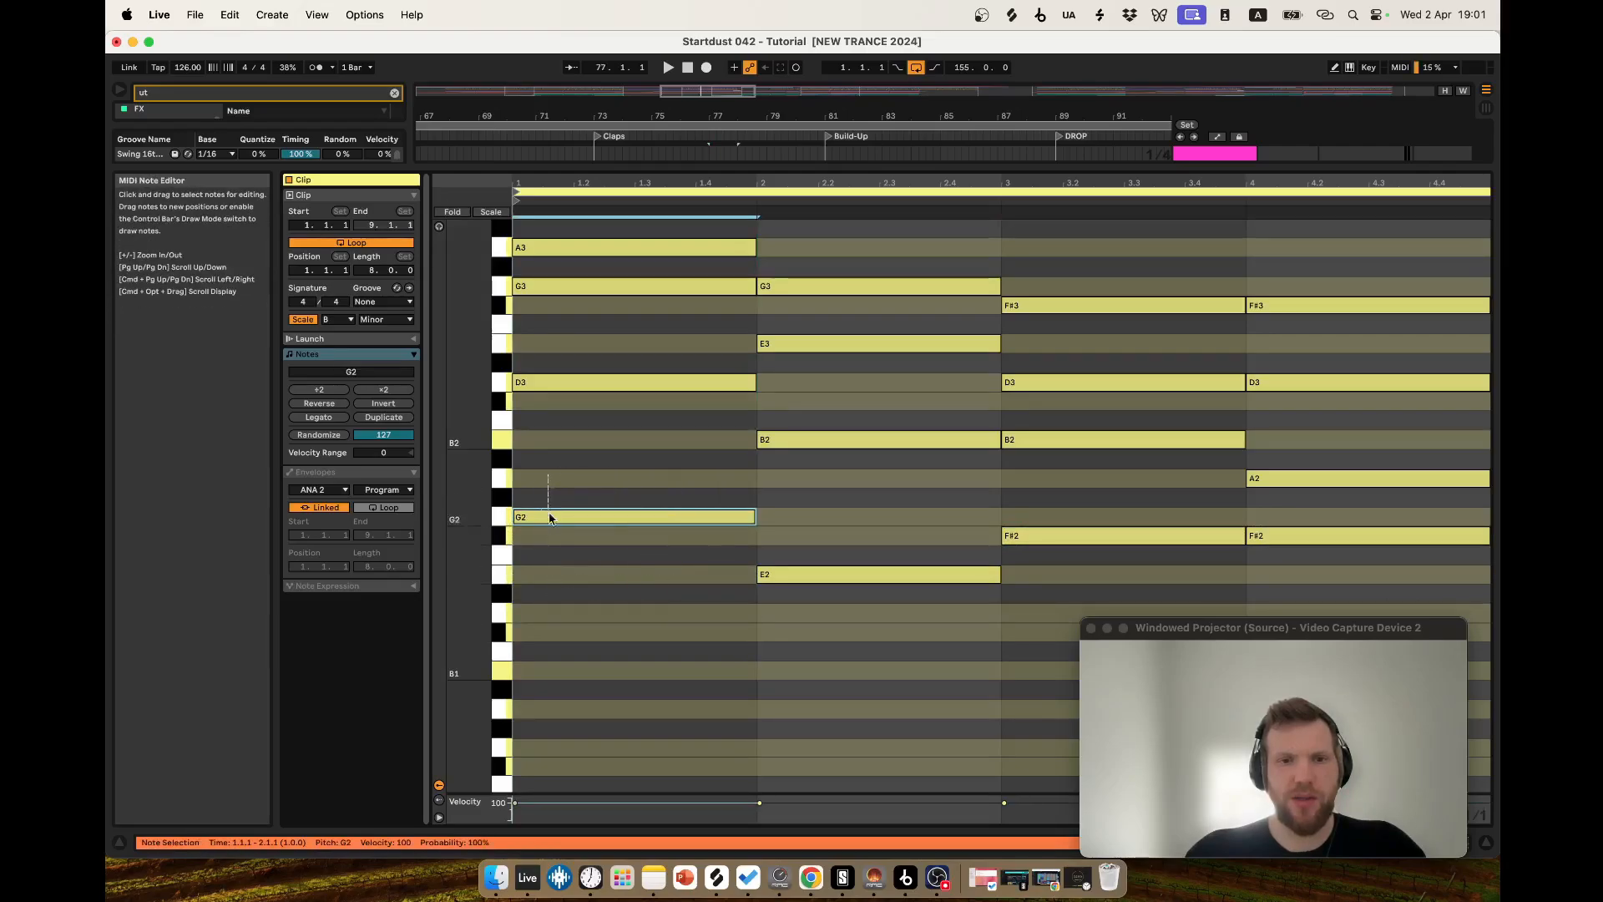
{"action": "left_click", "coordinate": [609, 544]}
{"action": "scroll", "coordinate": [606, 548], "scroll_direction": "up", "scroll_amount": 1}
{"action": "scroll", "coordinate": [606, 548], "scroll_direction": "down", "scroll_amount": 2}
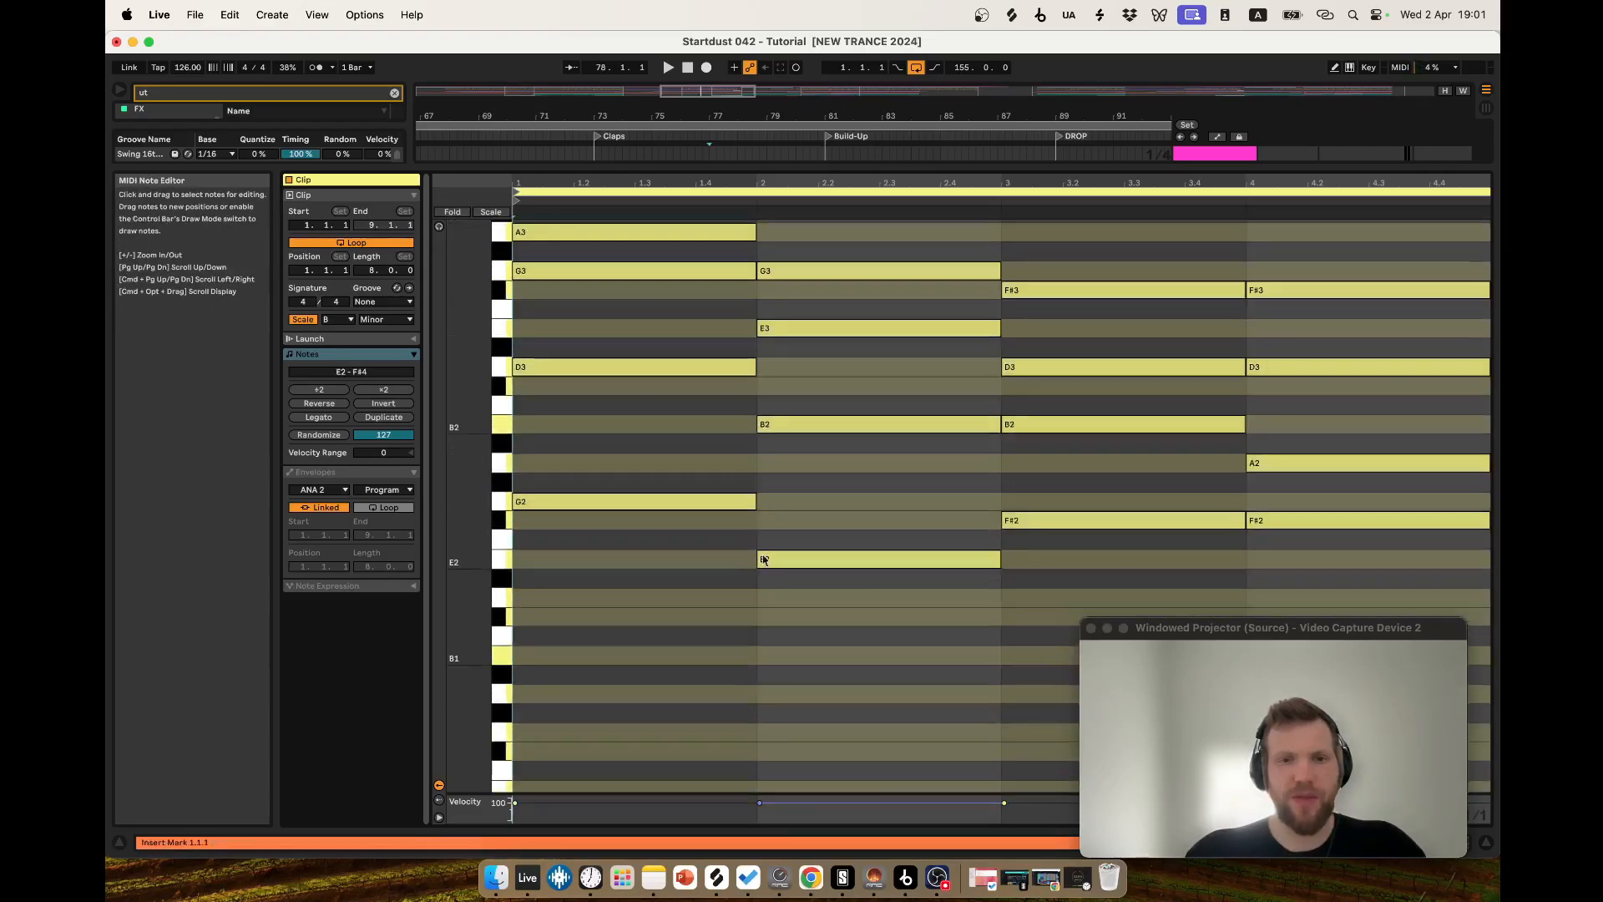
{"action": "left_click", "coordinate": [789, 566]}
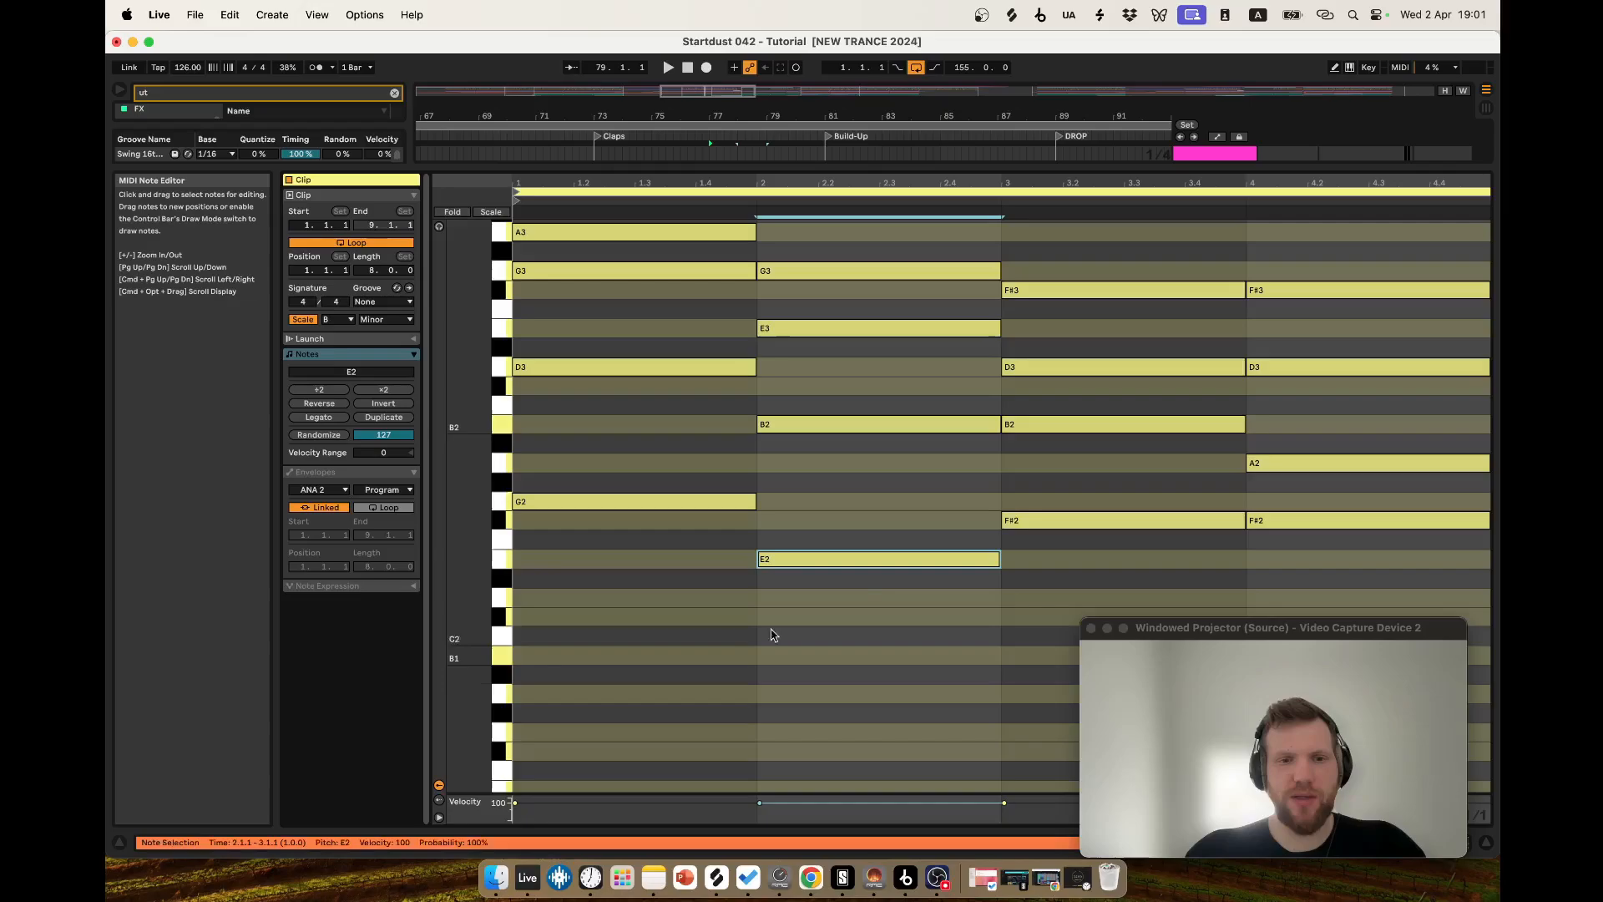
{"action": "left_click_drag", "start_coordinate": [1016, 460], "coordinate": [1032, 429]}
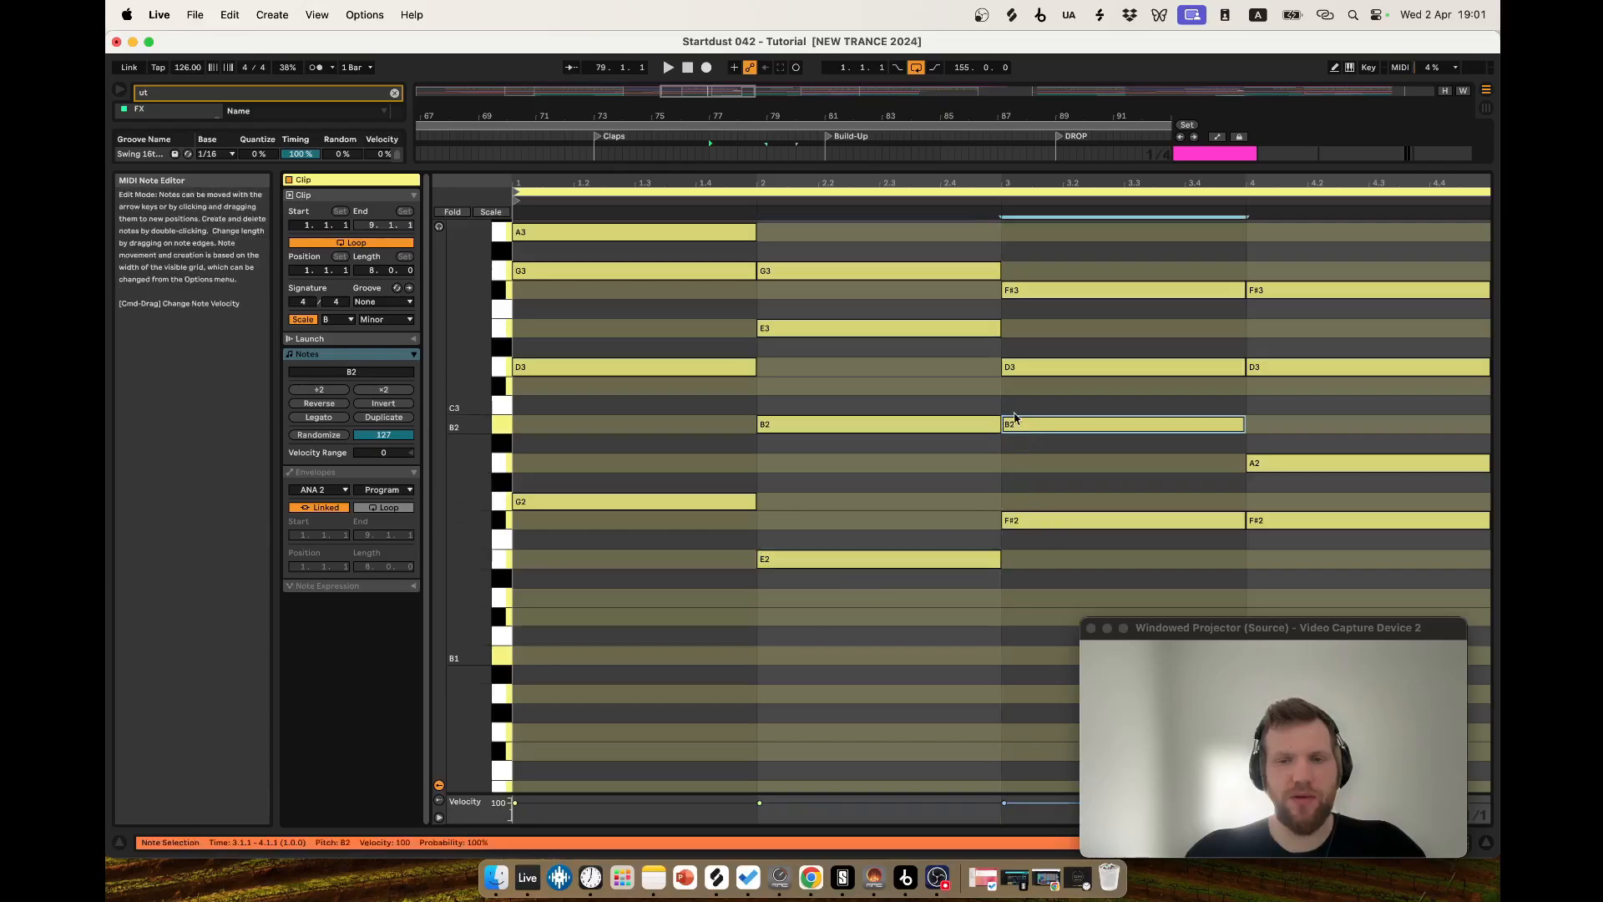
{"action": "left_click", "coordinate": [1291, 385]}
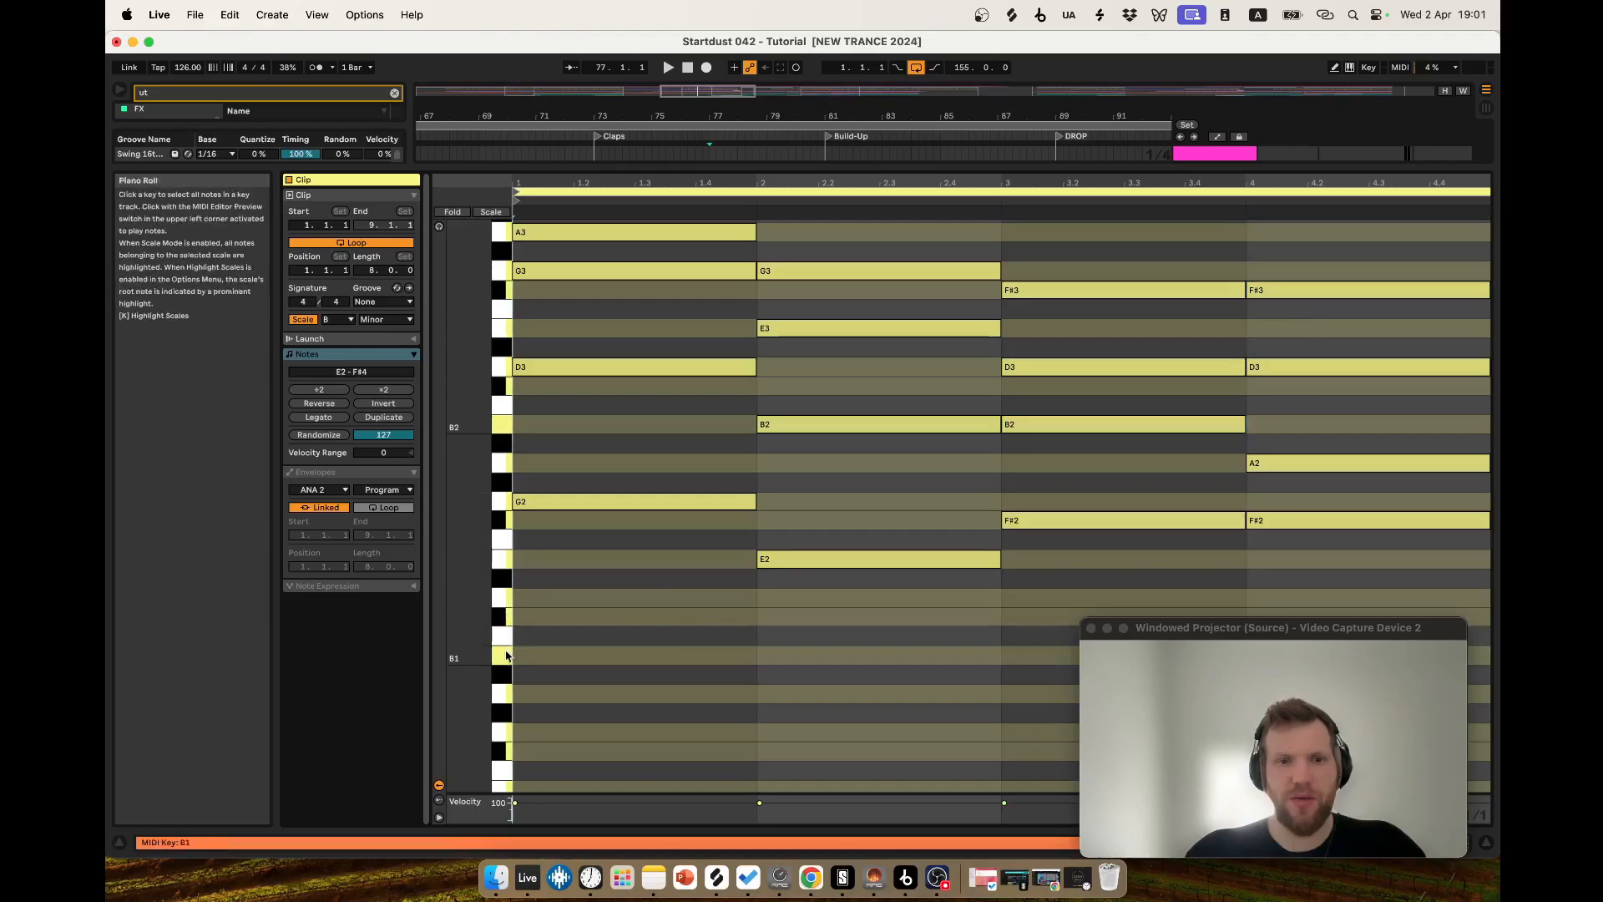
Inspect the first-bar PAD chord by selecting its G2 root and its full stack of notes up to A3.
{"action": "scroll", "coordinate": [902, 465], "scroll_direction": "up", "scroll_amount": 2}
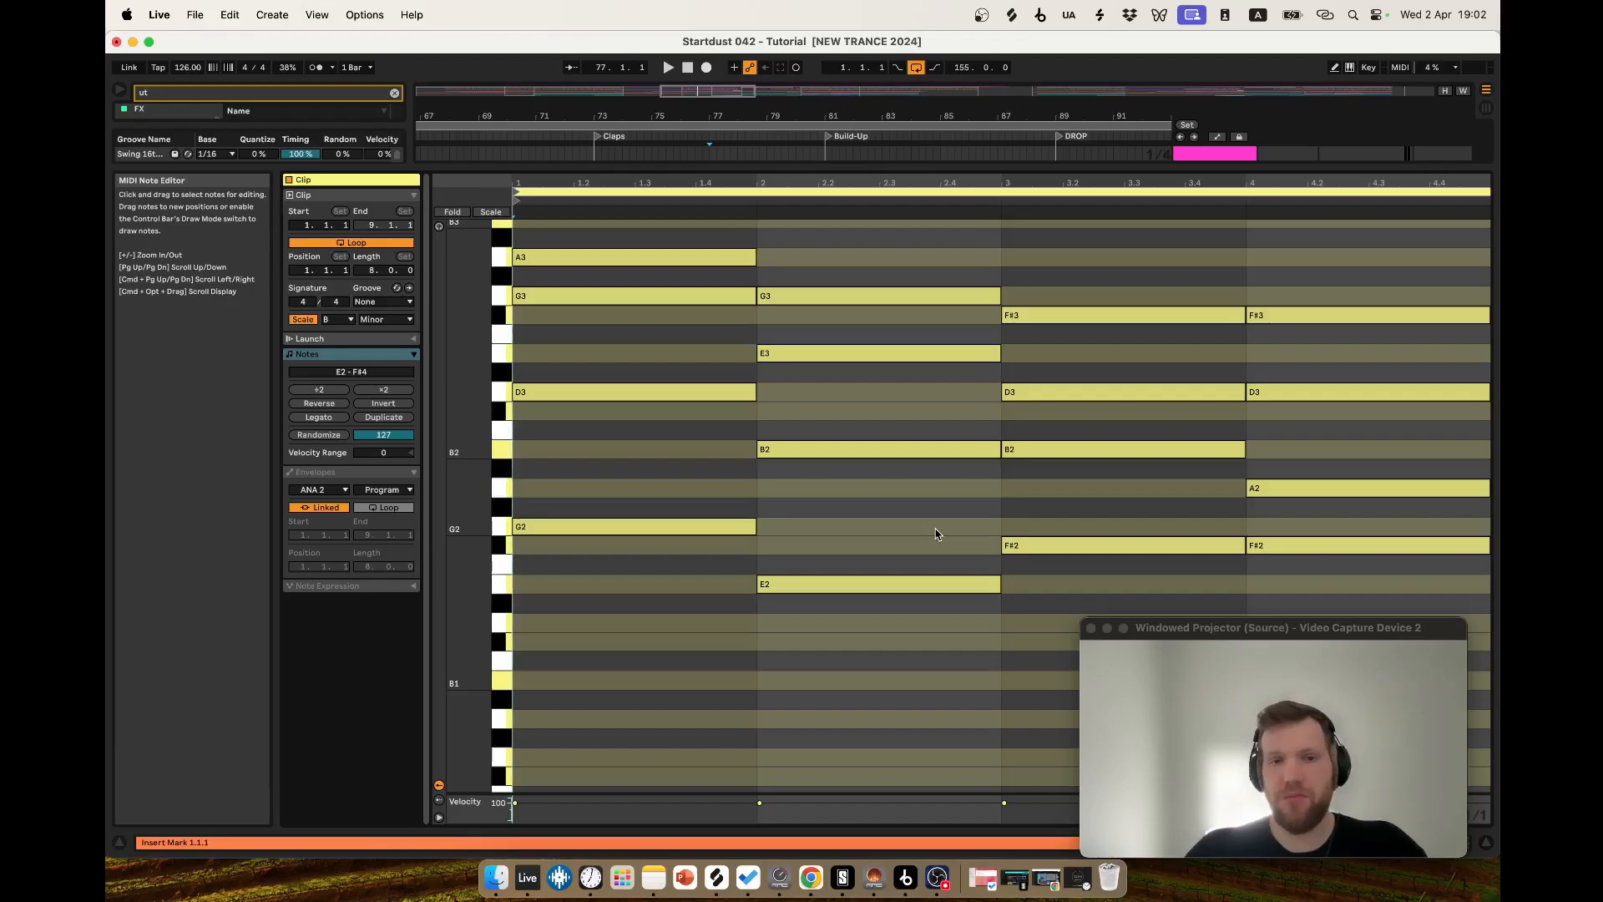
{"action": "left_click", "coordinate": [936, 534]}
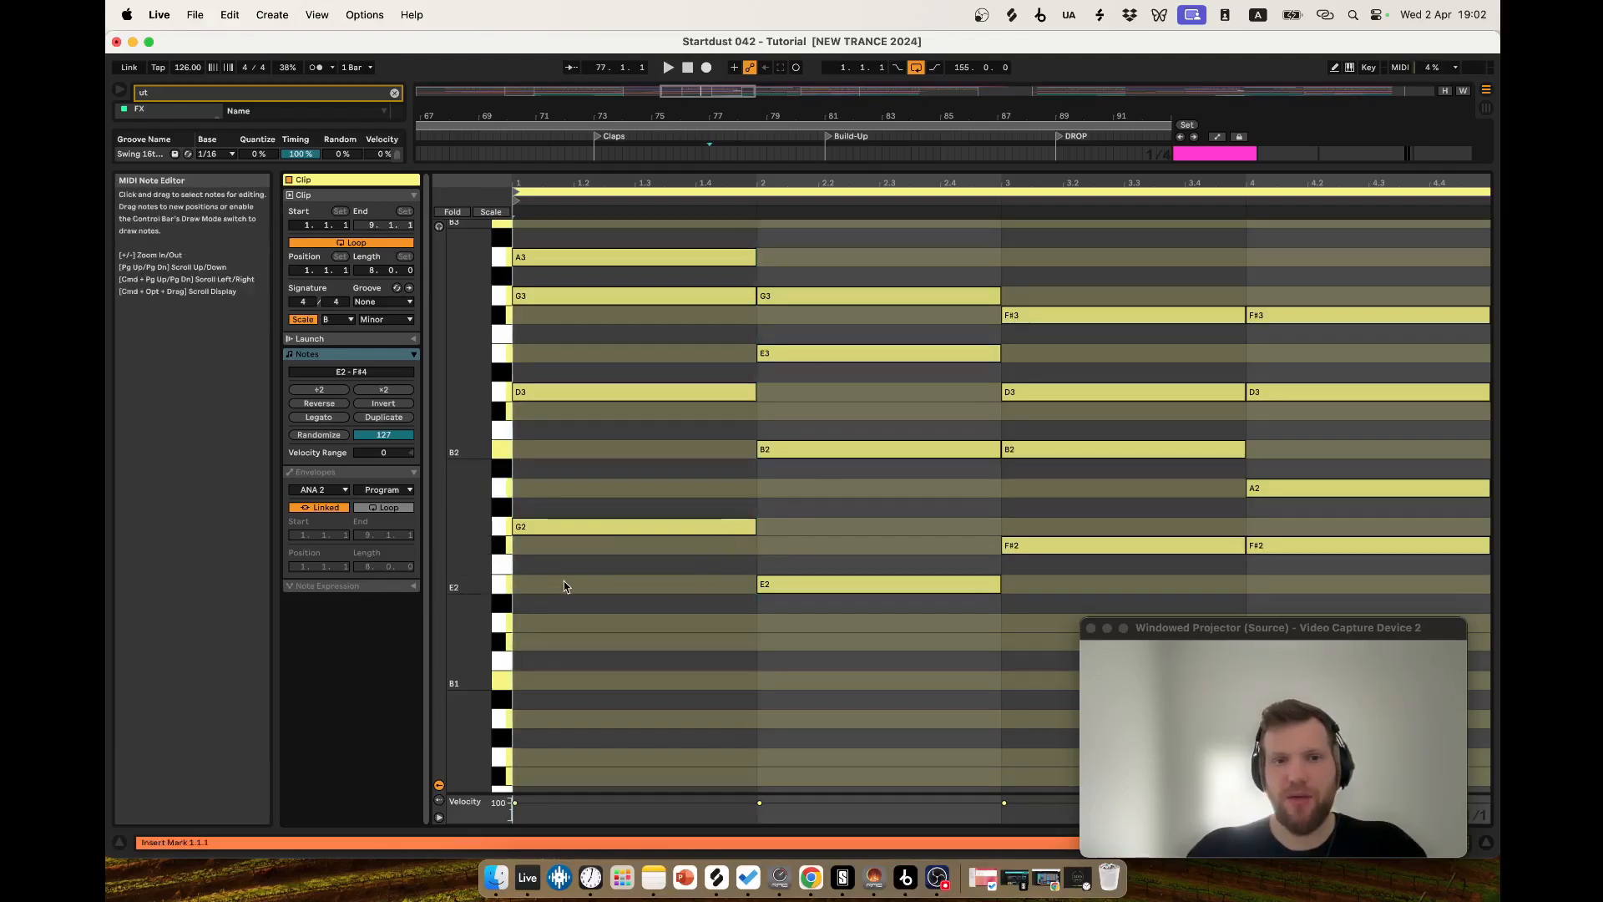
{"action": "left_click", "coordinate": [537, 526]}
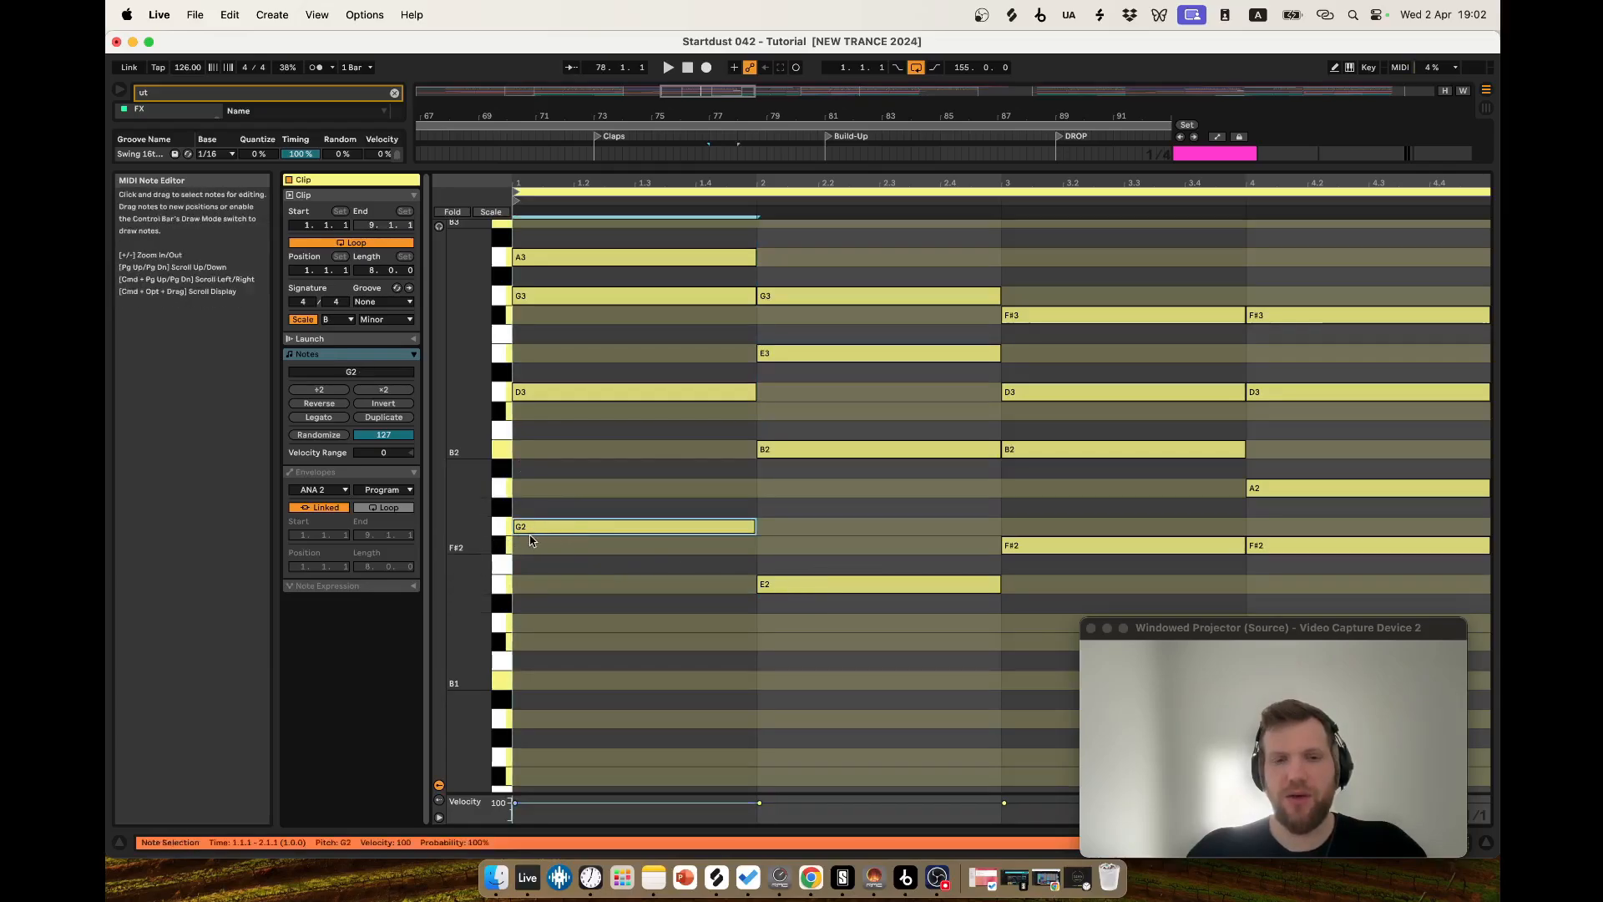
{"action": "scroll", "coordinate": [622, 547], "scroll_direction": "up", "scroll_amount": 1}
{"action": "left_click_drag", "start_coordinate": [648, 641], "coordinate": [628, 251]}
{"action": "left_click", "coordinate": [536, 659]}
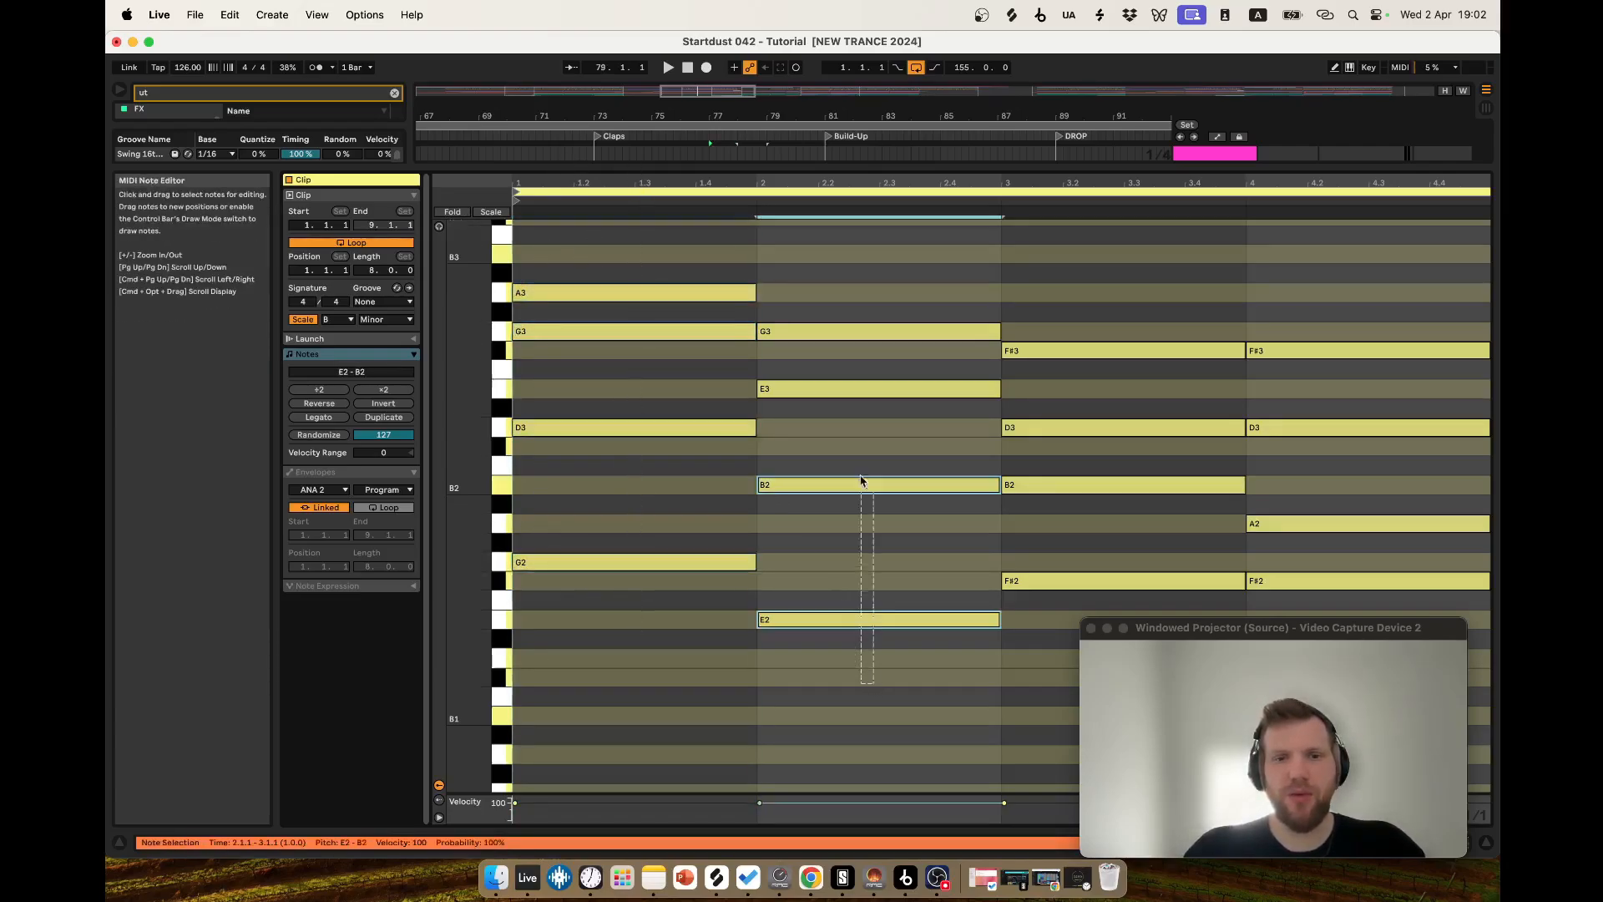
Compare the PAD chords in bars 2 and 3 by selecting each bar's stack of notes.
{"action": "left_click", "coordinate": [1055, 612]}
{"action": "left_click_drag", "start_coordinate": [1042, 650], "coordinate": [1105, 290]}
{"action": "left_click", "coordinate": [927, 723]}
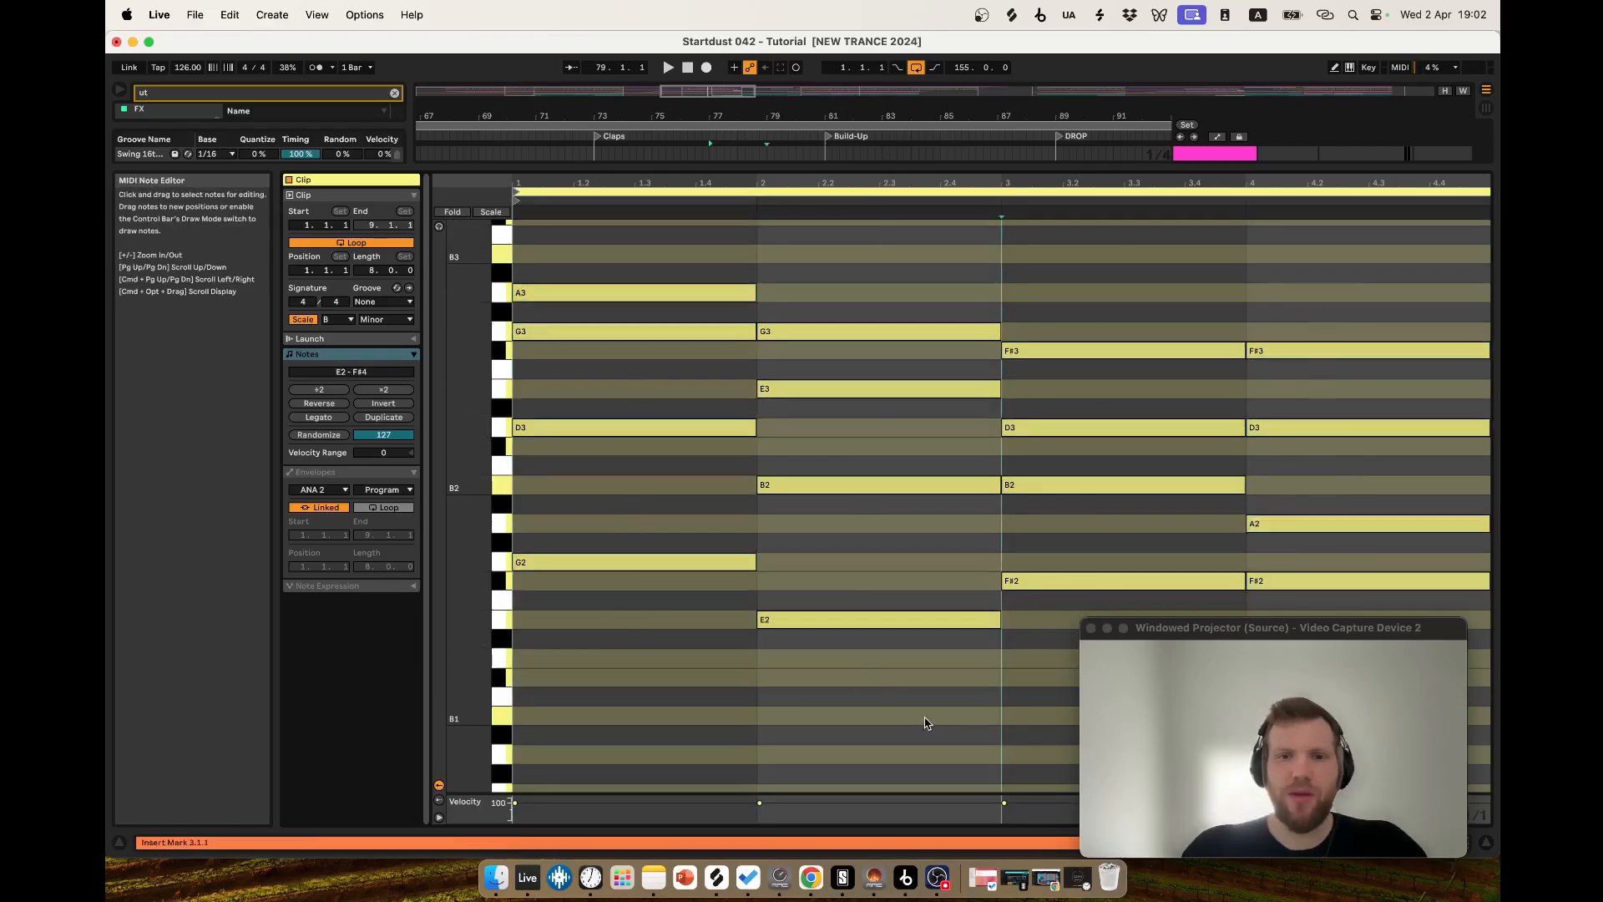
{"action": "left_click_drag", "start_coordinate": [803, 687], "coordinate": [960, 288]}
{"action": "left_click", "coordinate": [1120, 281]}
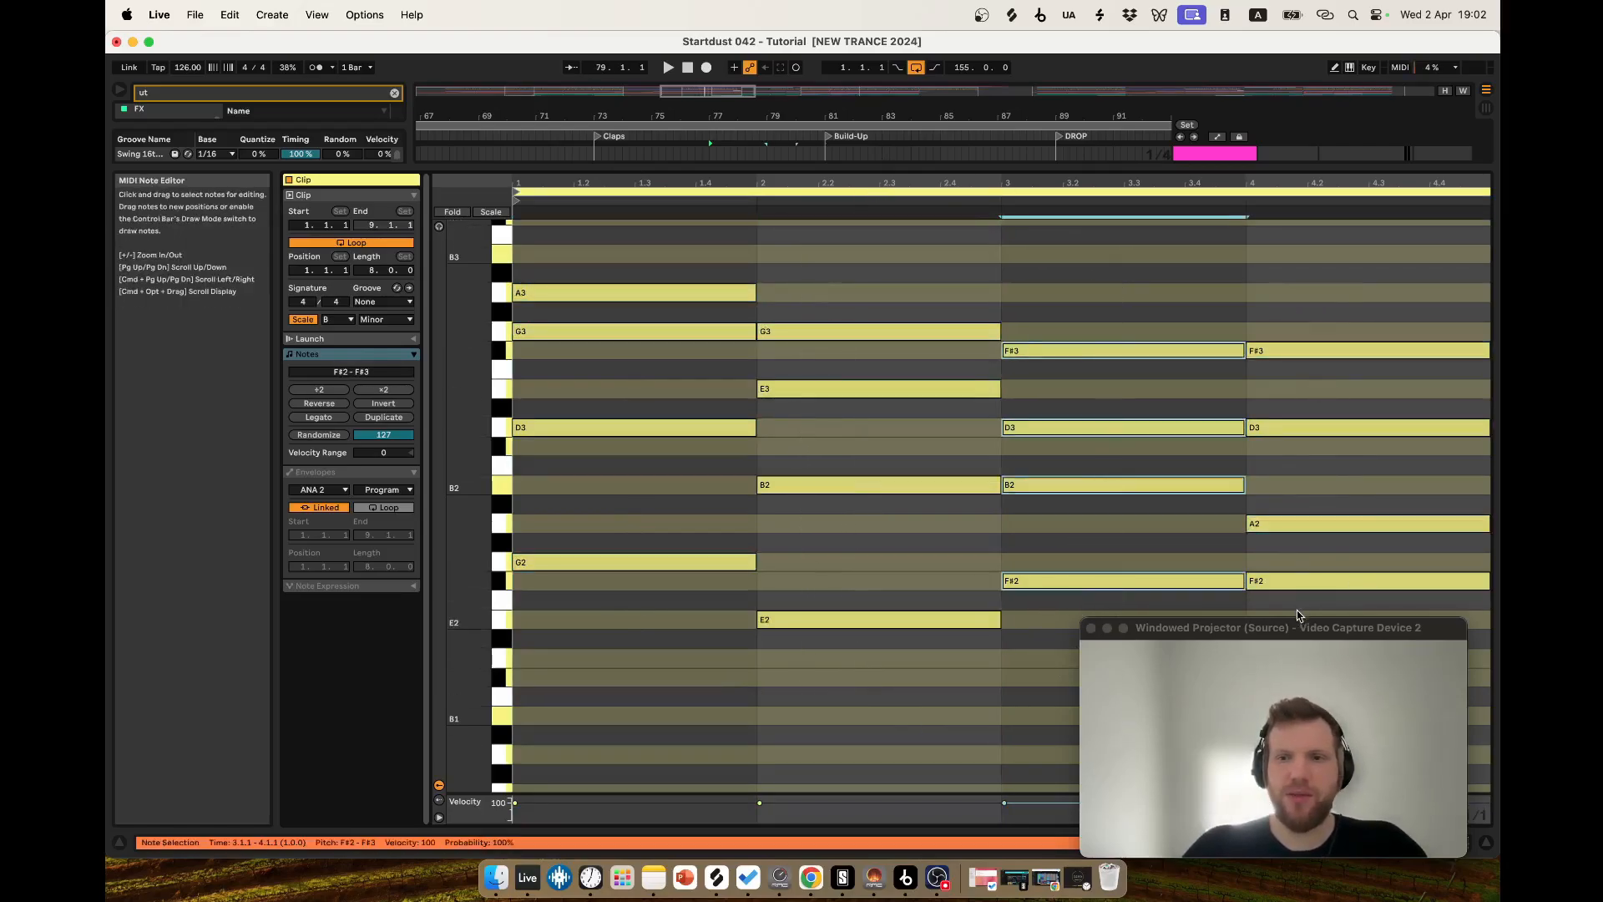
Step through the PAD progression from bar 1, selecting the whole chord in bar 2 and the one in bar 4.
{"action": "left_click", "coordinate": [553, 677]}
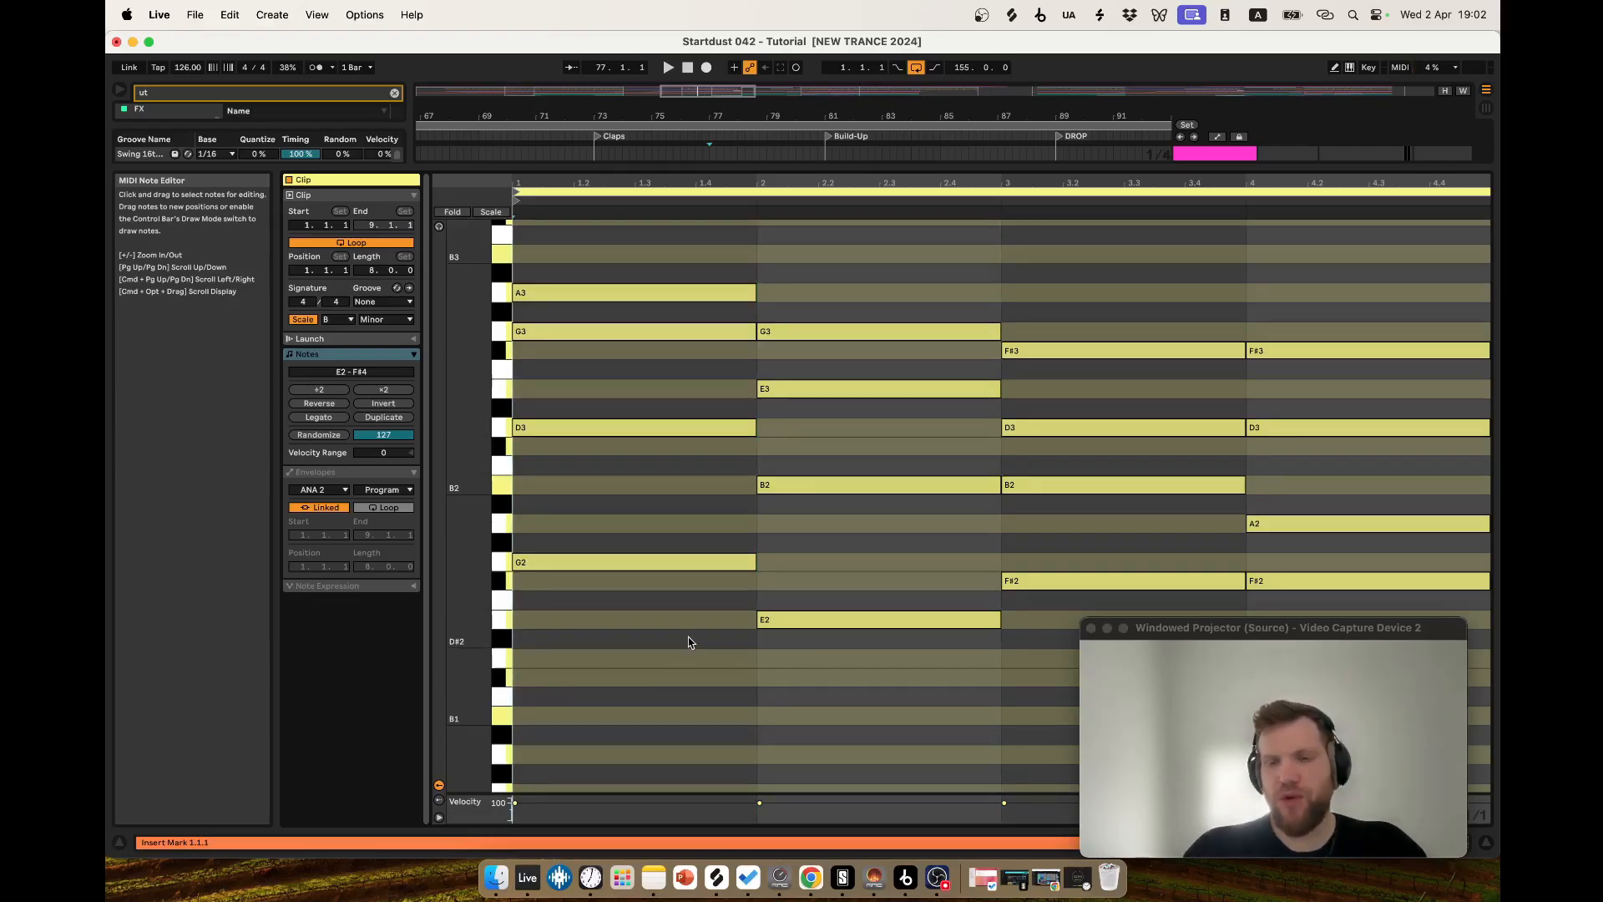
{"action": "key", "text": "Right"}
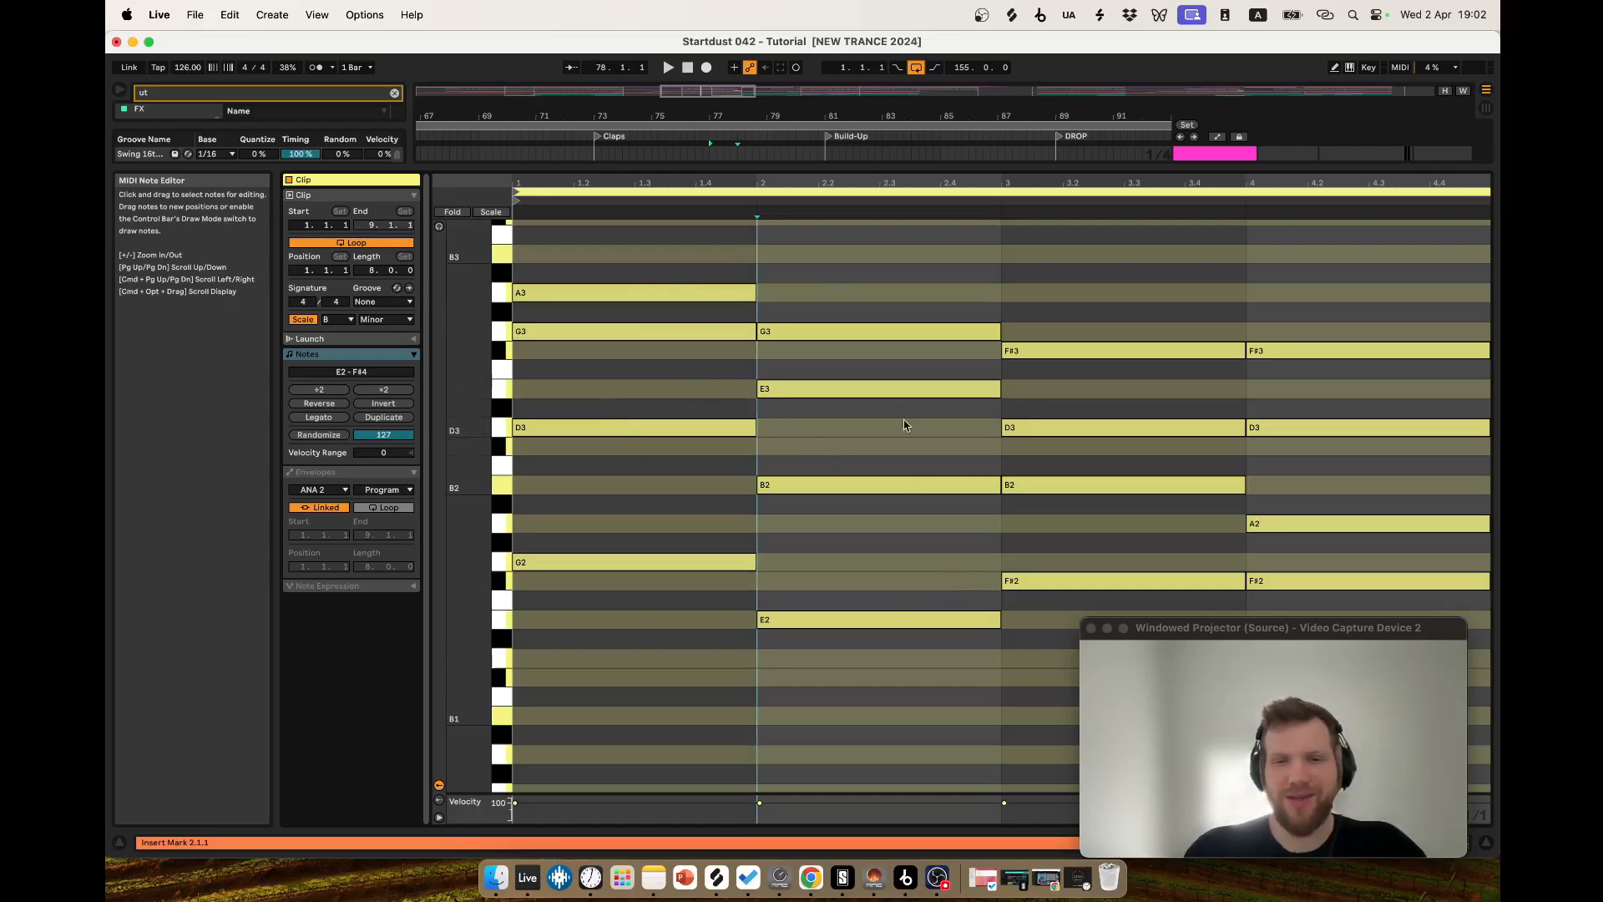
{"action": "key", "text": "shift+Right"}
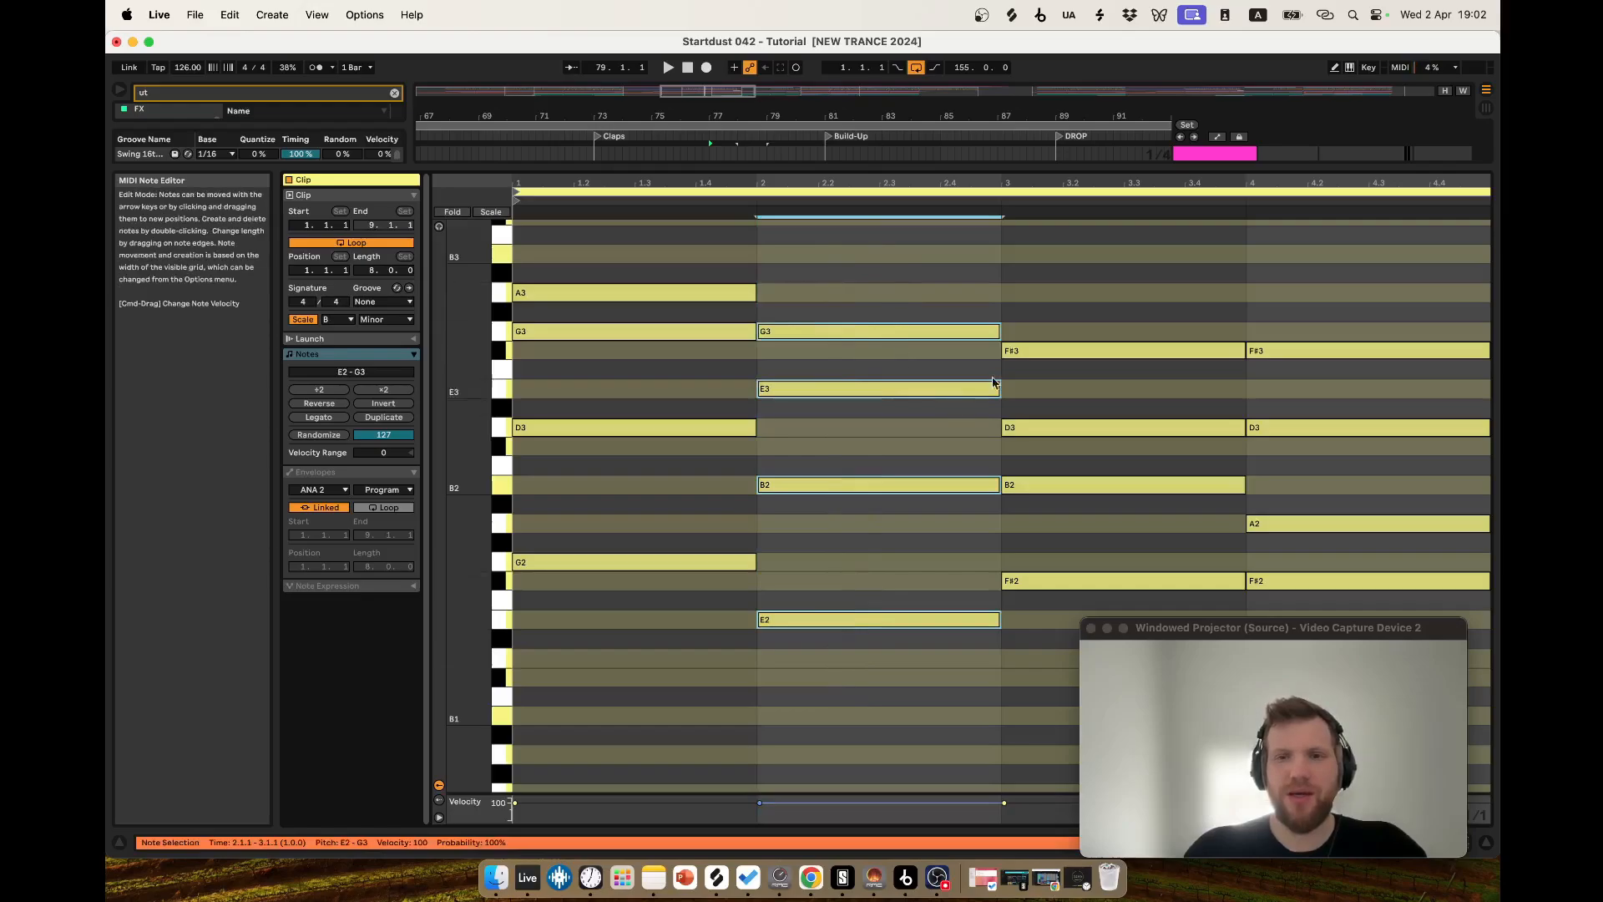
{"action": "key", "text": "Right"}
{"action": "scroll", "coordinate": [1112, 281], "scroll_direction": "down", "scroll_amount": 1}
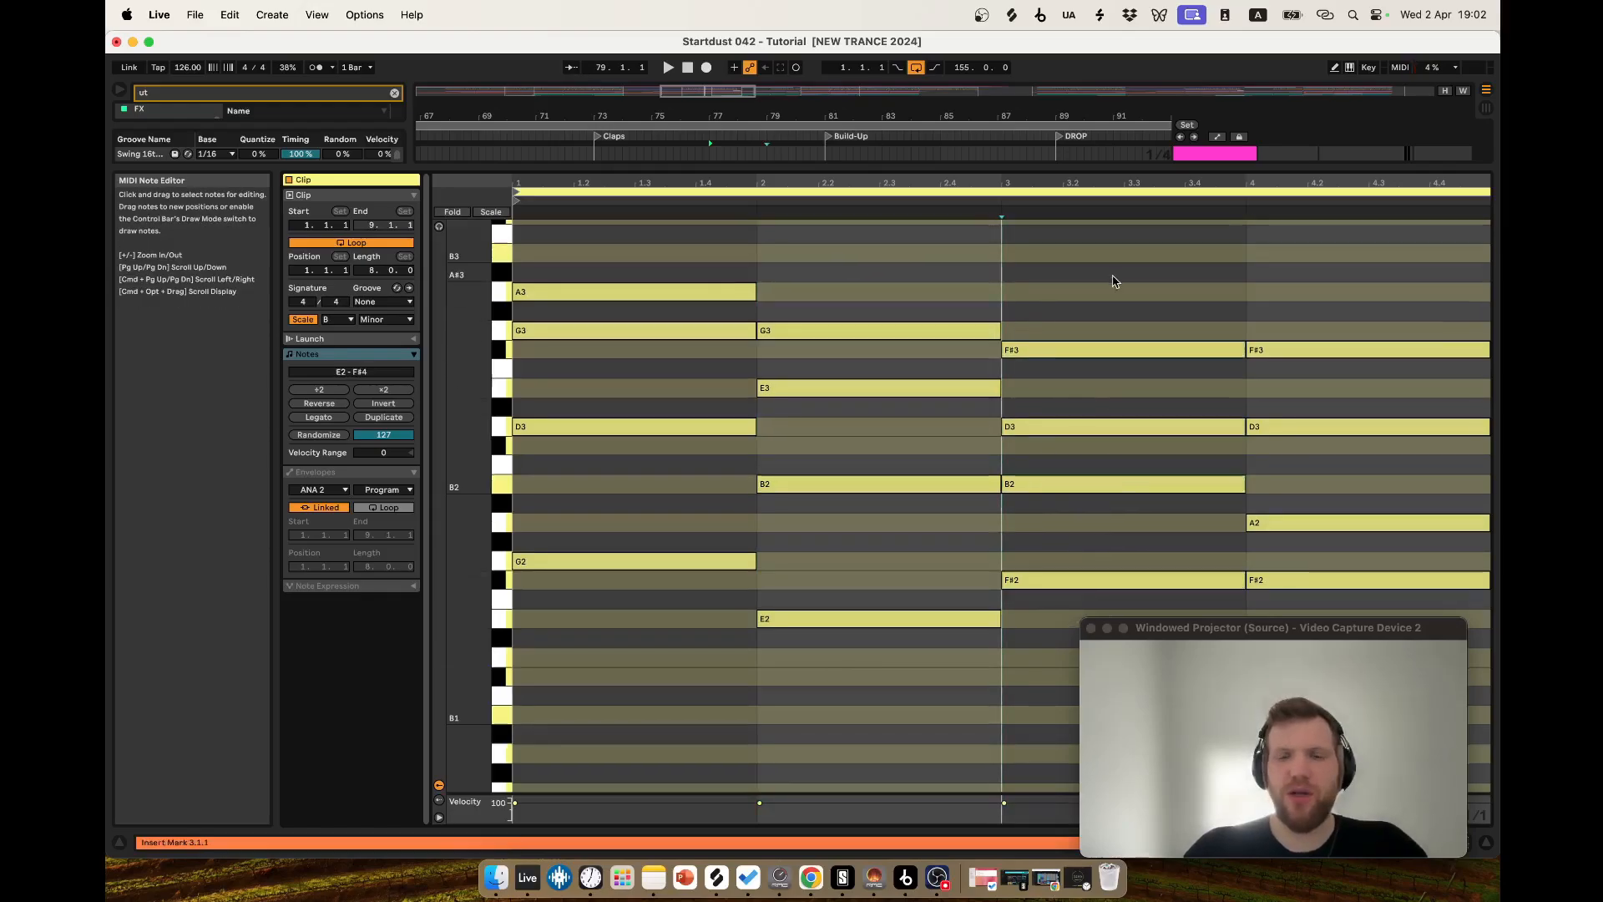
{"action": "scroll", "coordinate": [1112, 517], "scroll_direction": "down", "scroll_amount": 1}
{"action": "scroll", "coordinate": [1144, 503], "scroll_direction": "down", "scroll_amount": 1}
{"action": "key", "text": "Right"}
{"action": "key", "text": "shift+Right"}
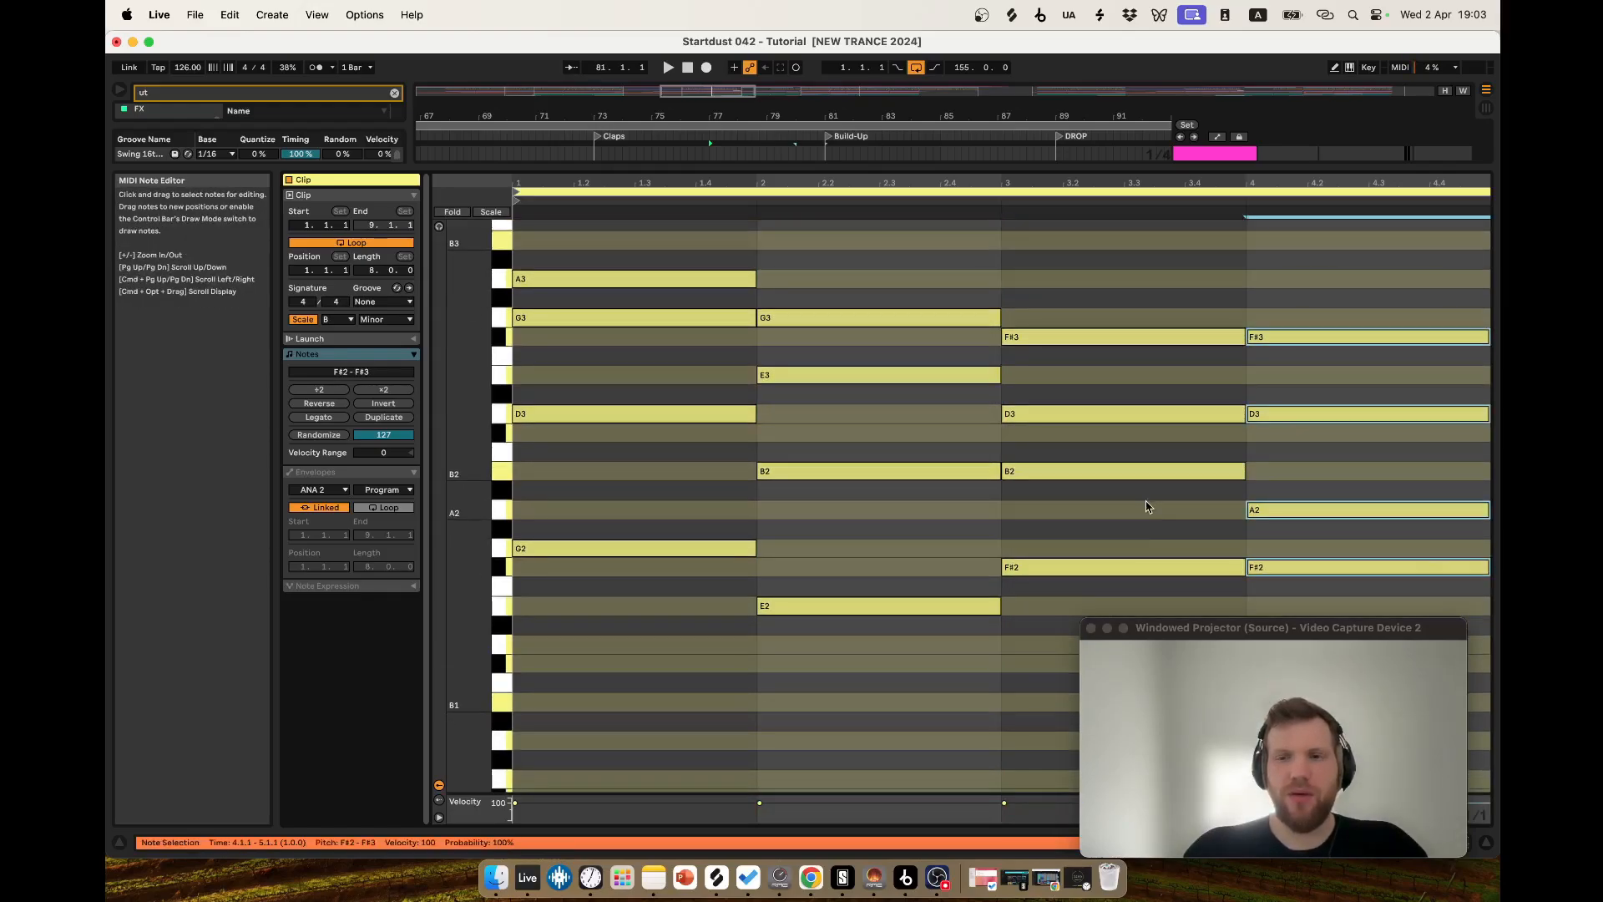
{"action": "key", "text": "Left"}
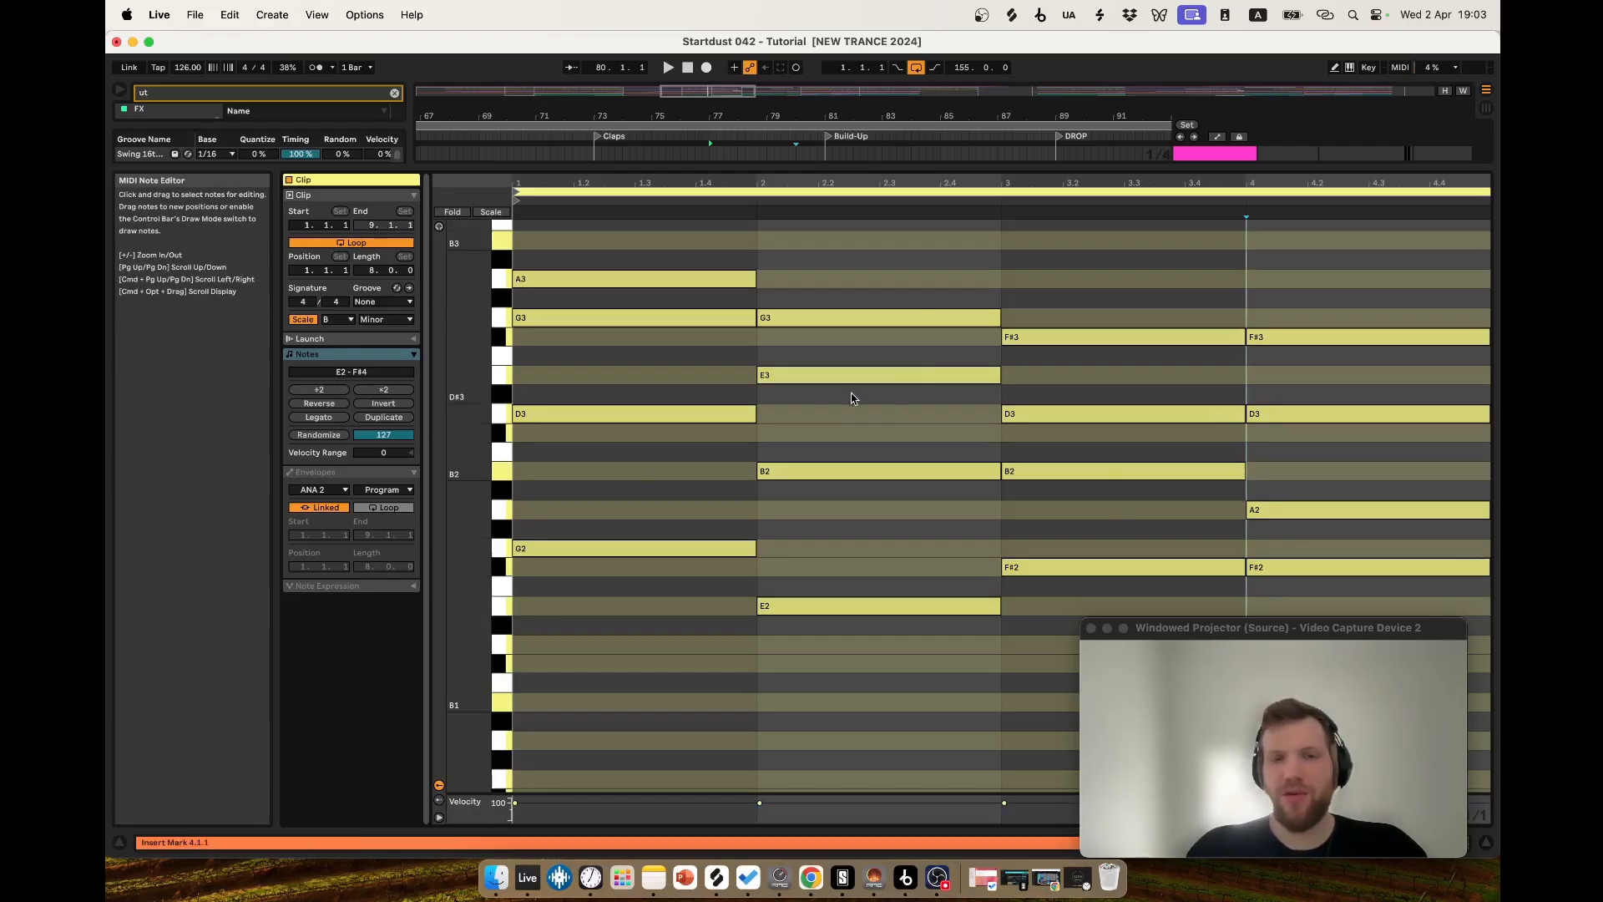
{"action": "left_click", "coordinate": [568, 613]}
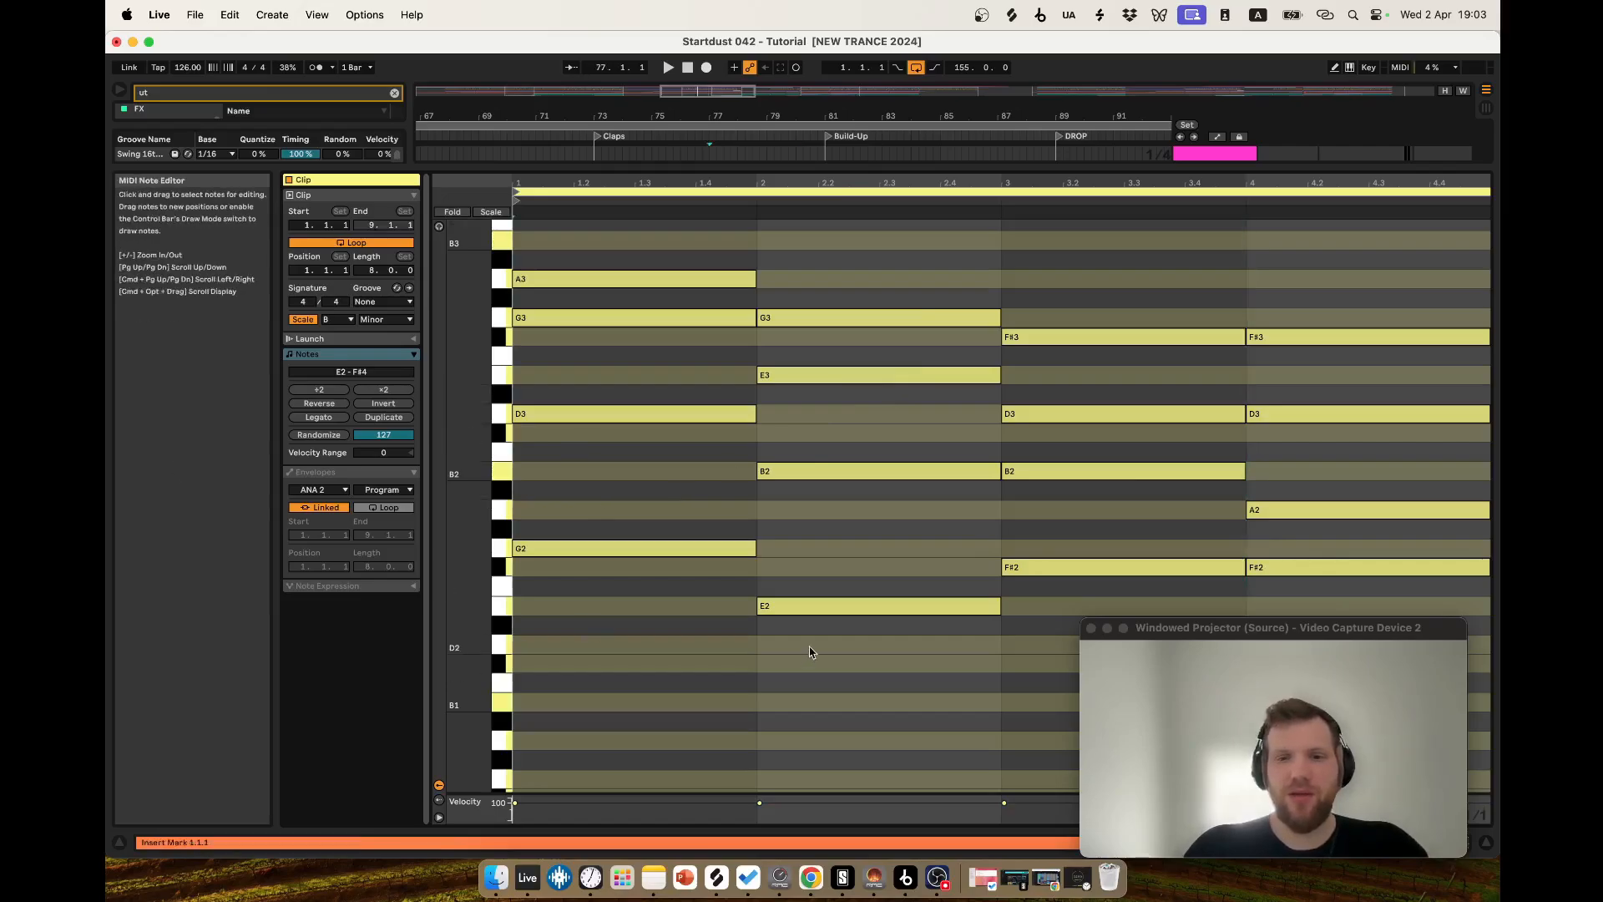
{"action": "left_click_drag", "start_coordinate": [1318, 632], "coordinate": [1288, 555]}
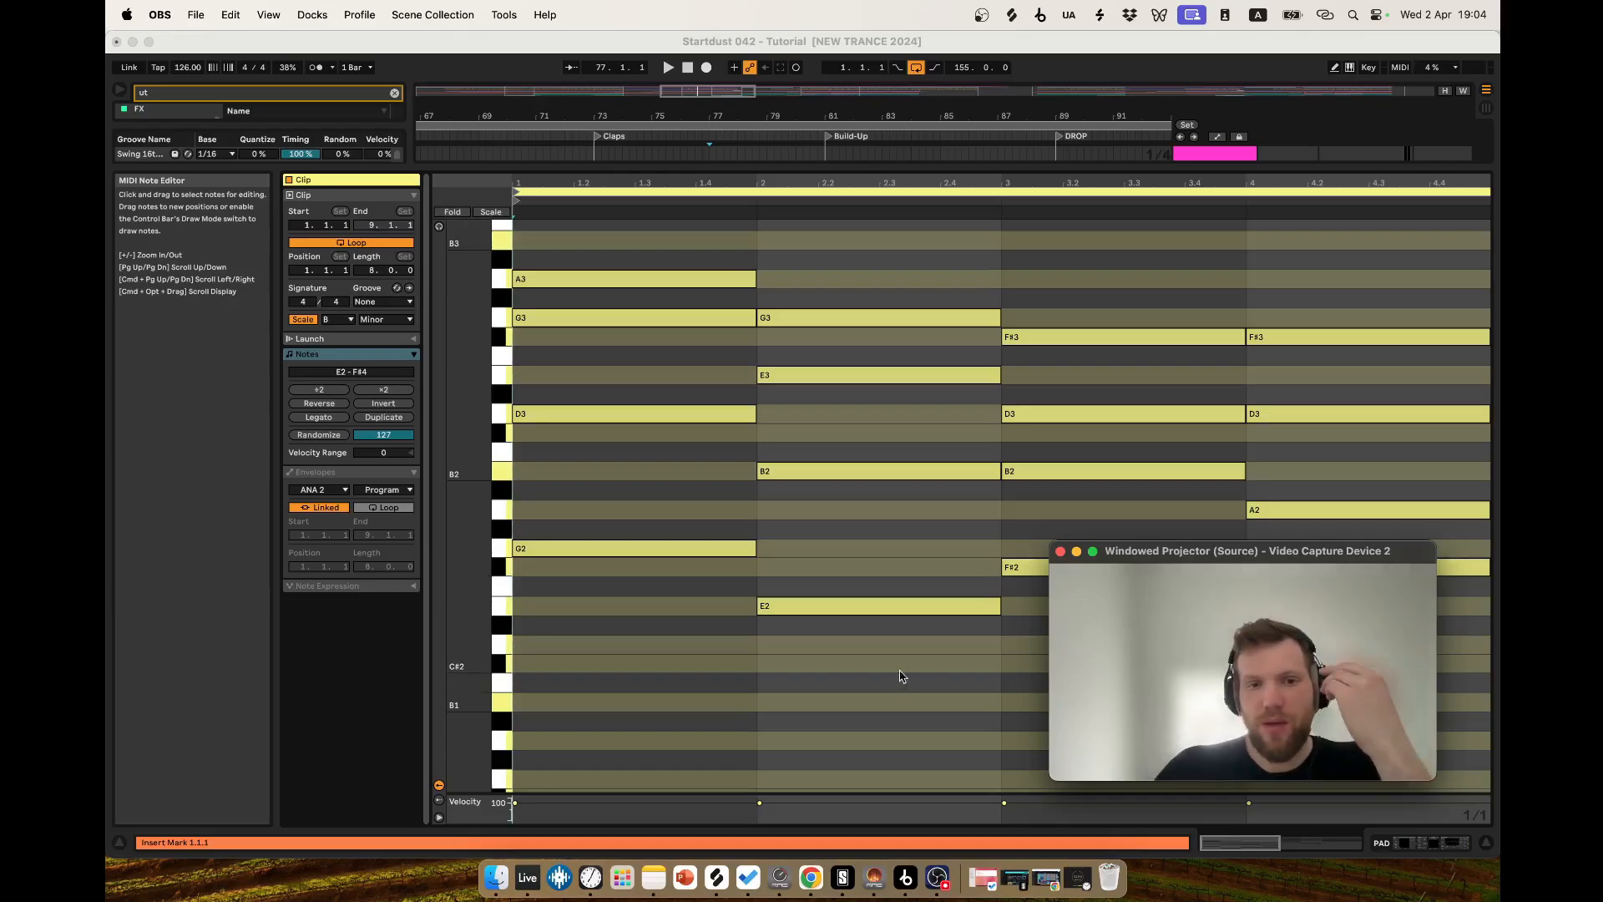
{"action": "left_click_drag", "start_coordinate": [1204, 556], "coordinate": [1232, 590]}
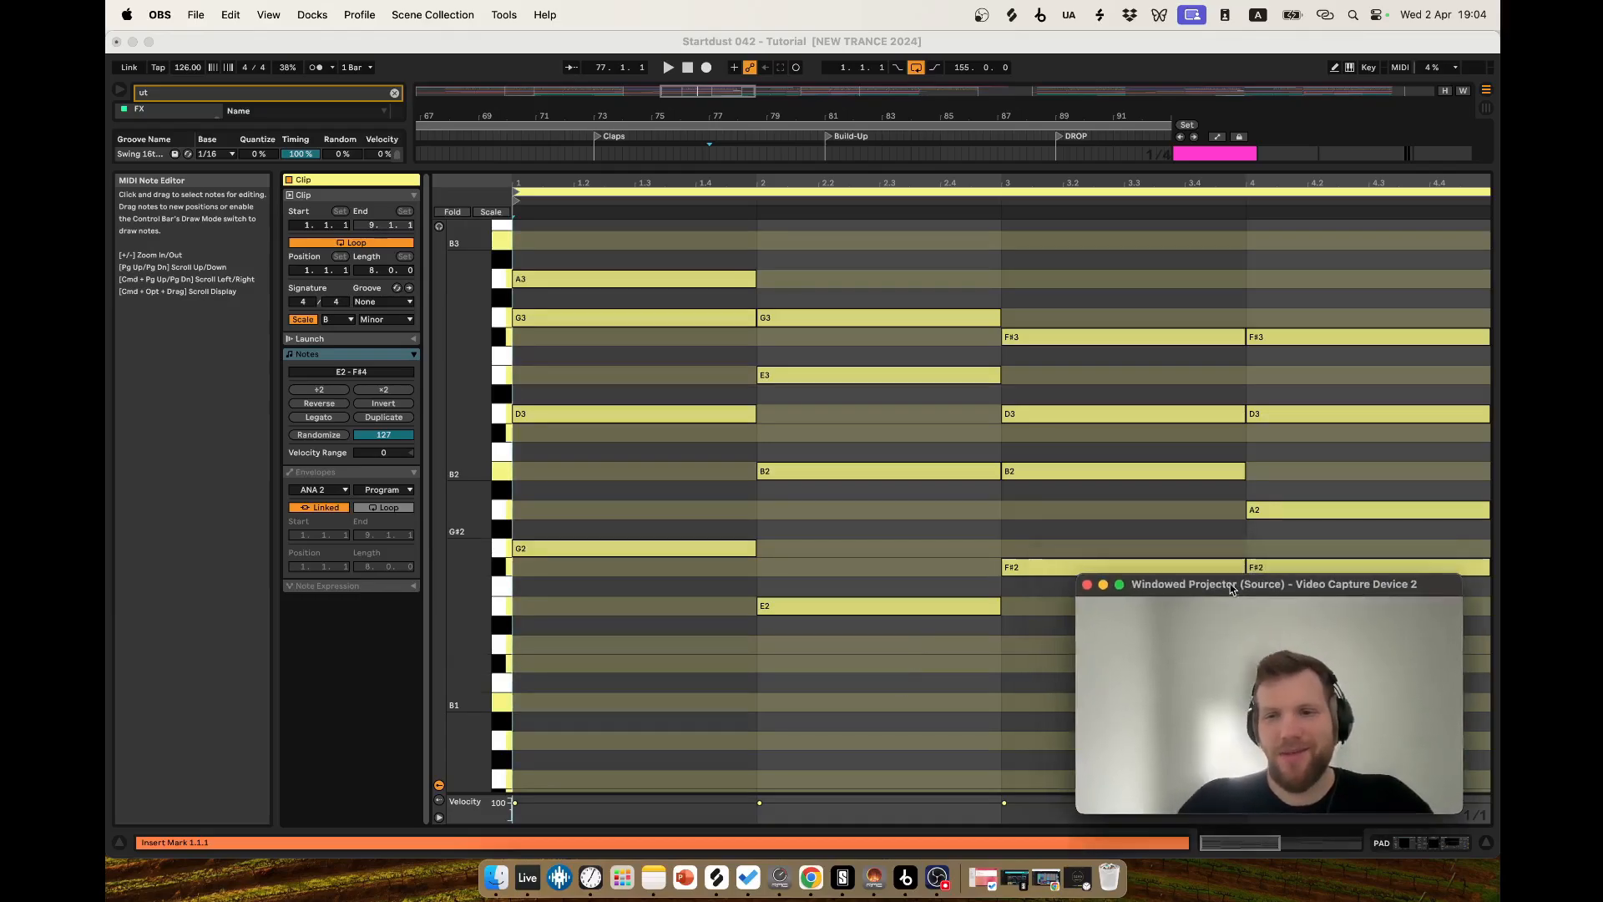
Open the ARP clip at bar 73 and fit its note range in the piano roll.
{"action": "left_click", "coordinate": [1188, 155]}
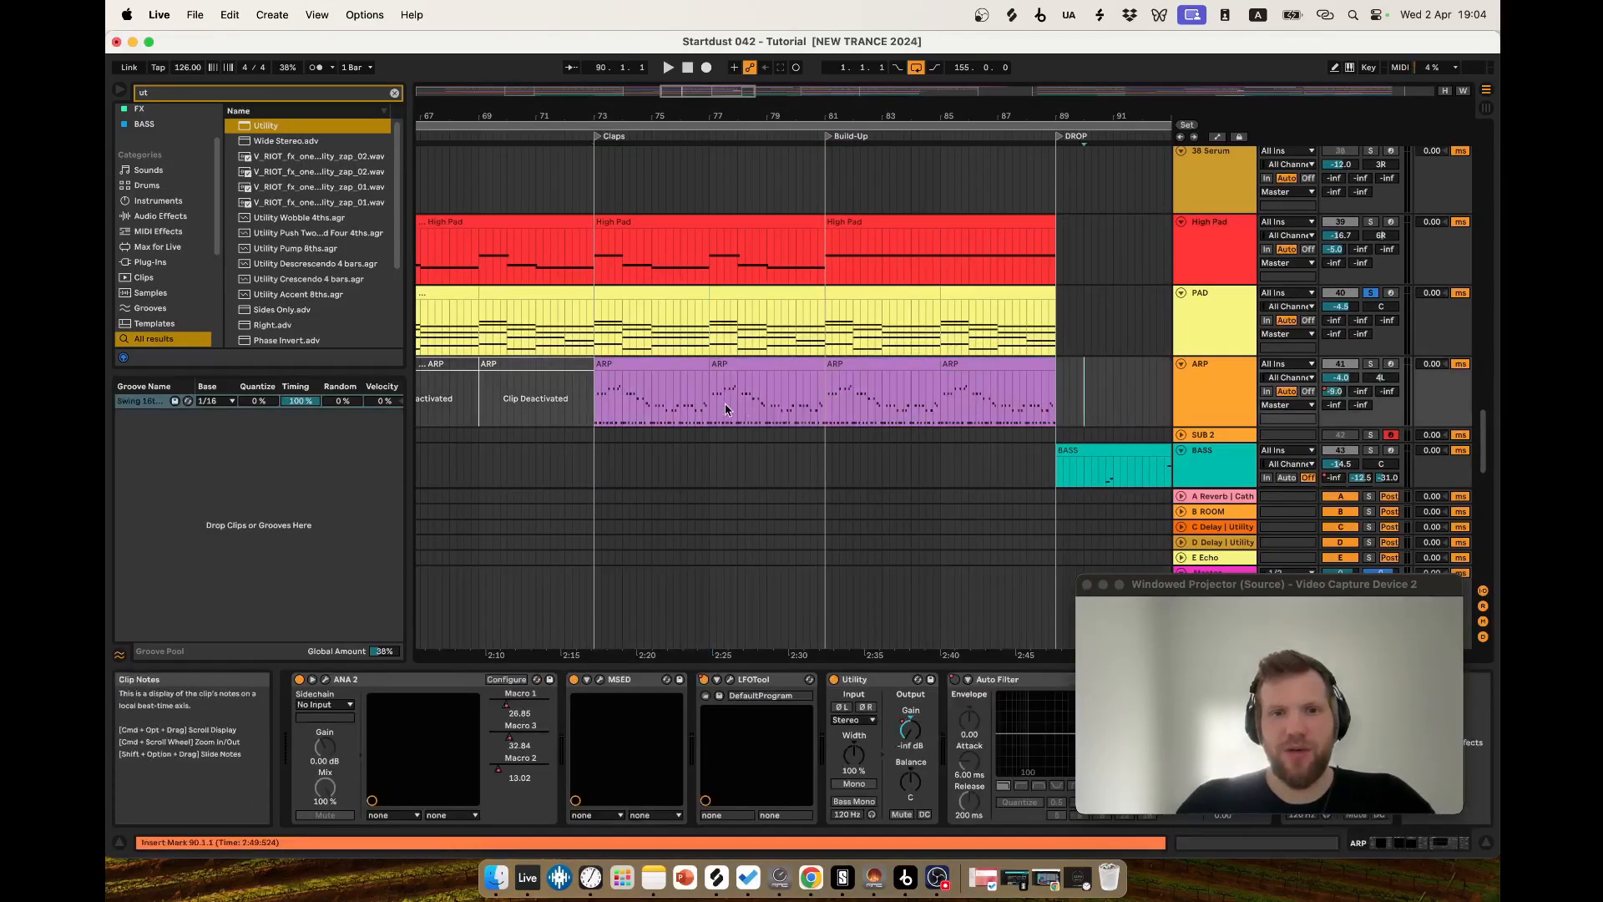
{"action": "double_click", "coordinate": [725, 404]}
{"action": "double_click", "coordinate": [473, 442]}
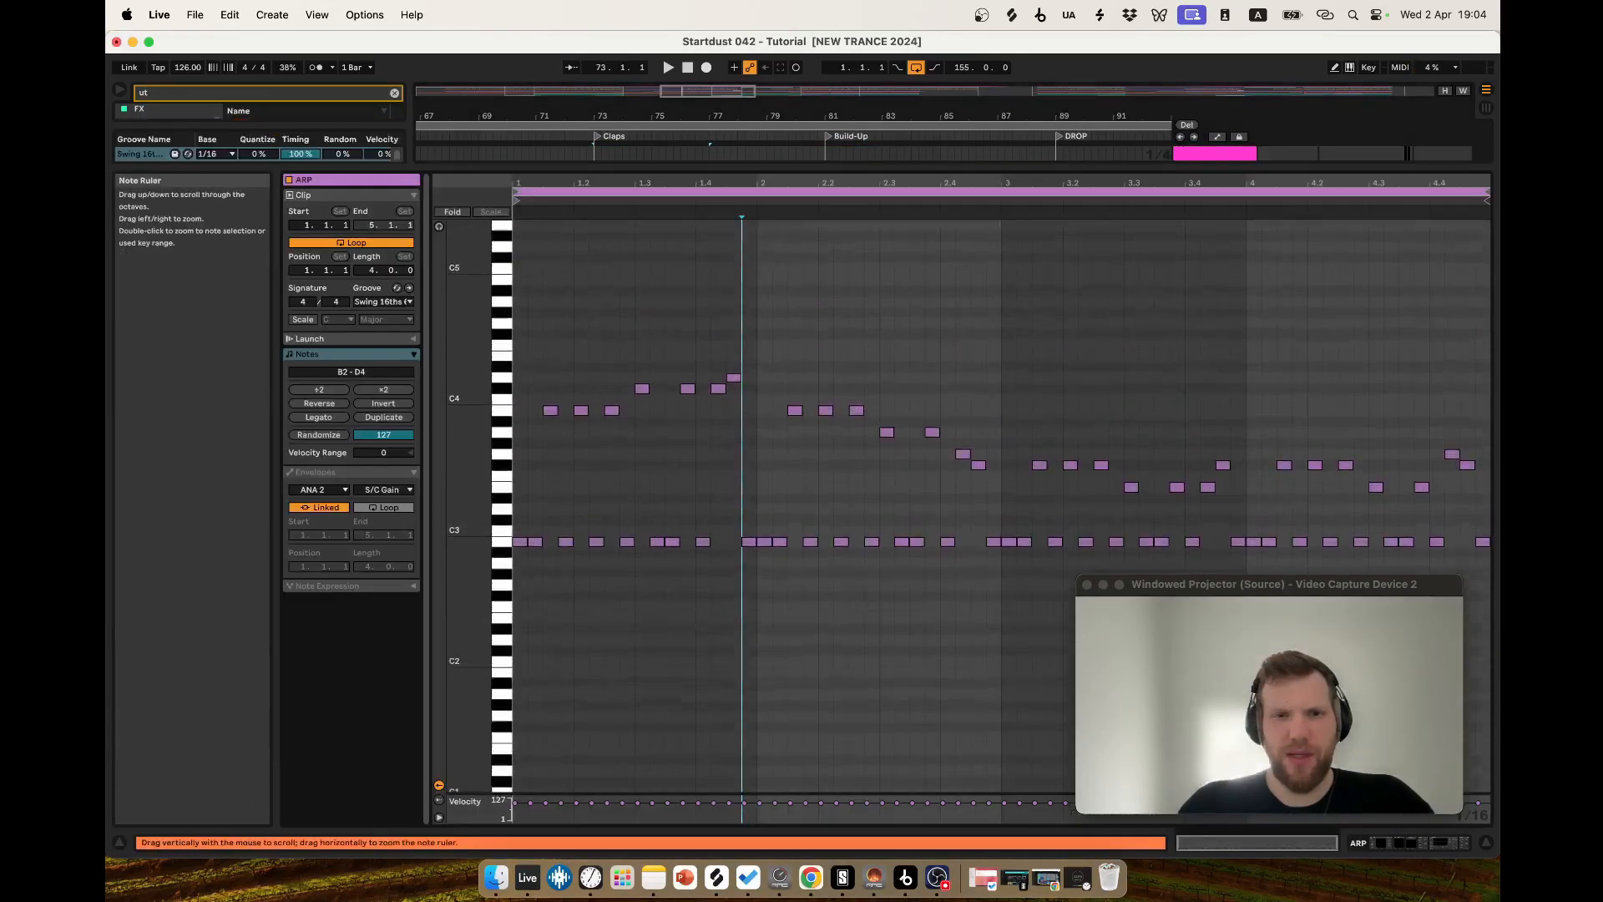
{"action": "left_click", "coordinate": [785, 434]}
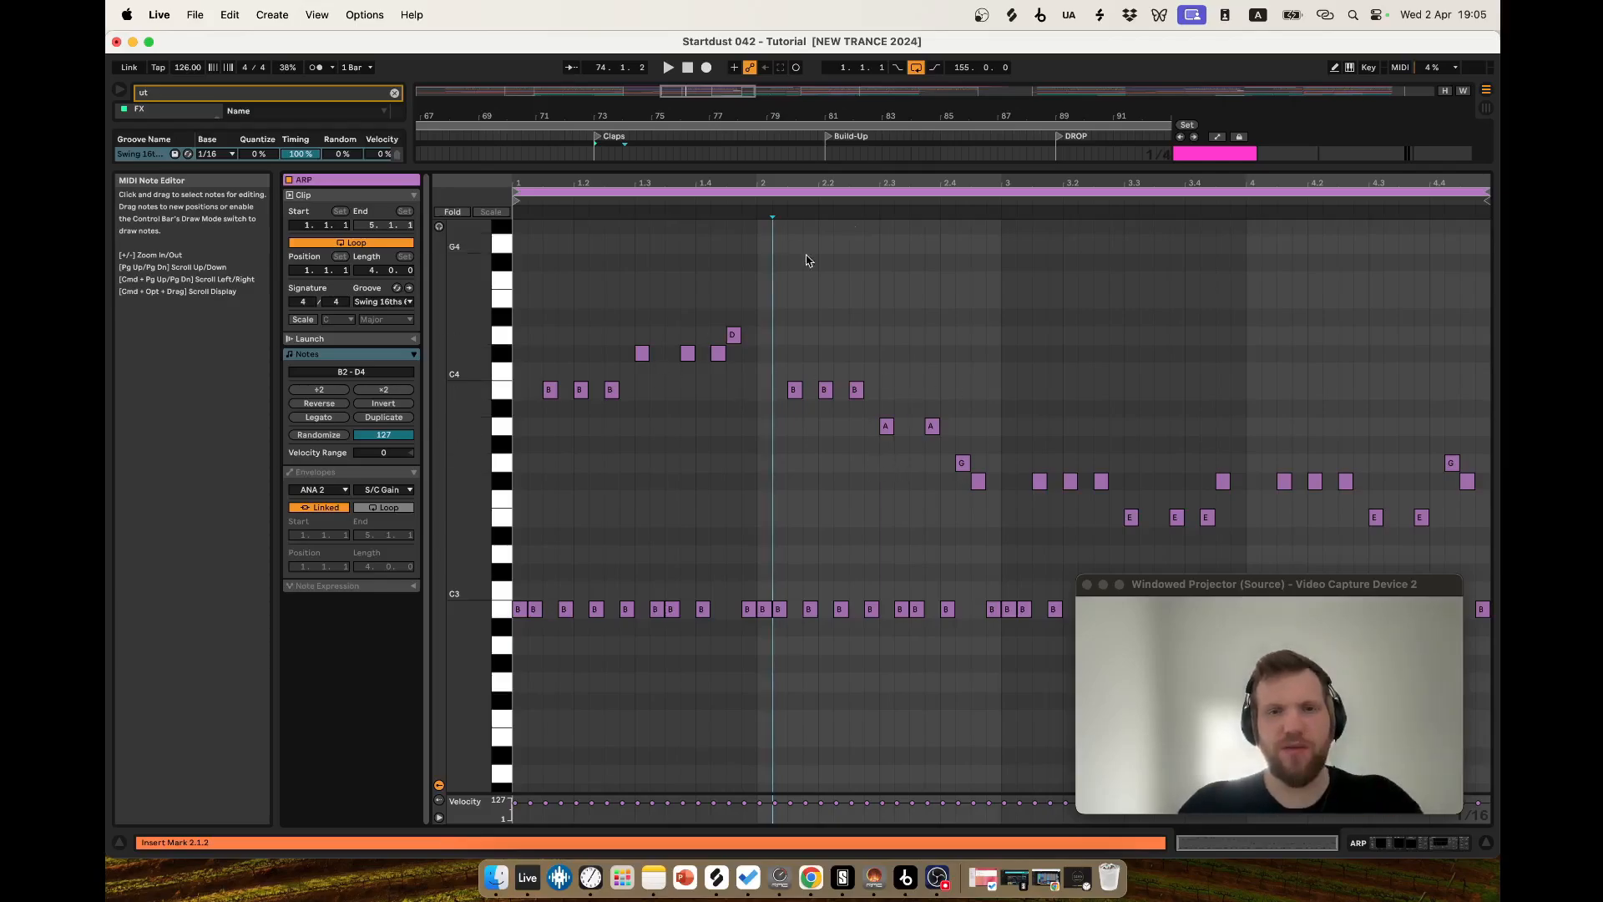
Solo the ARP track and play it from bar 73, following the notes in its clip.
{"action": "key", "text": "shift+Tab"}
{"action": "left_click", "coordinate": [1371, 375]}
{"action": "key", "text": "space"}
{"action": "scroll", "coordinate": [1370, 375], "scroll_direction": "down", "scroll_amount": 1}
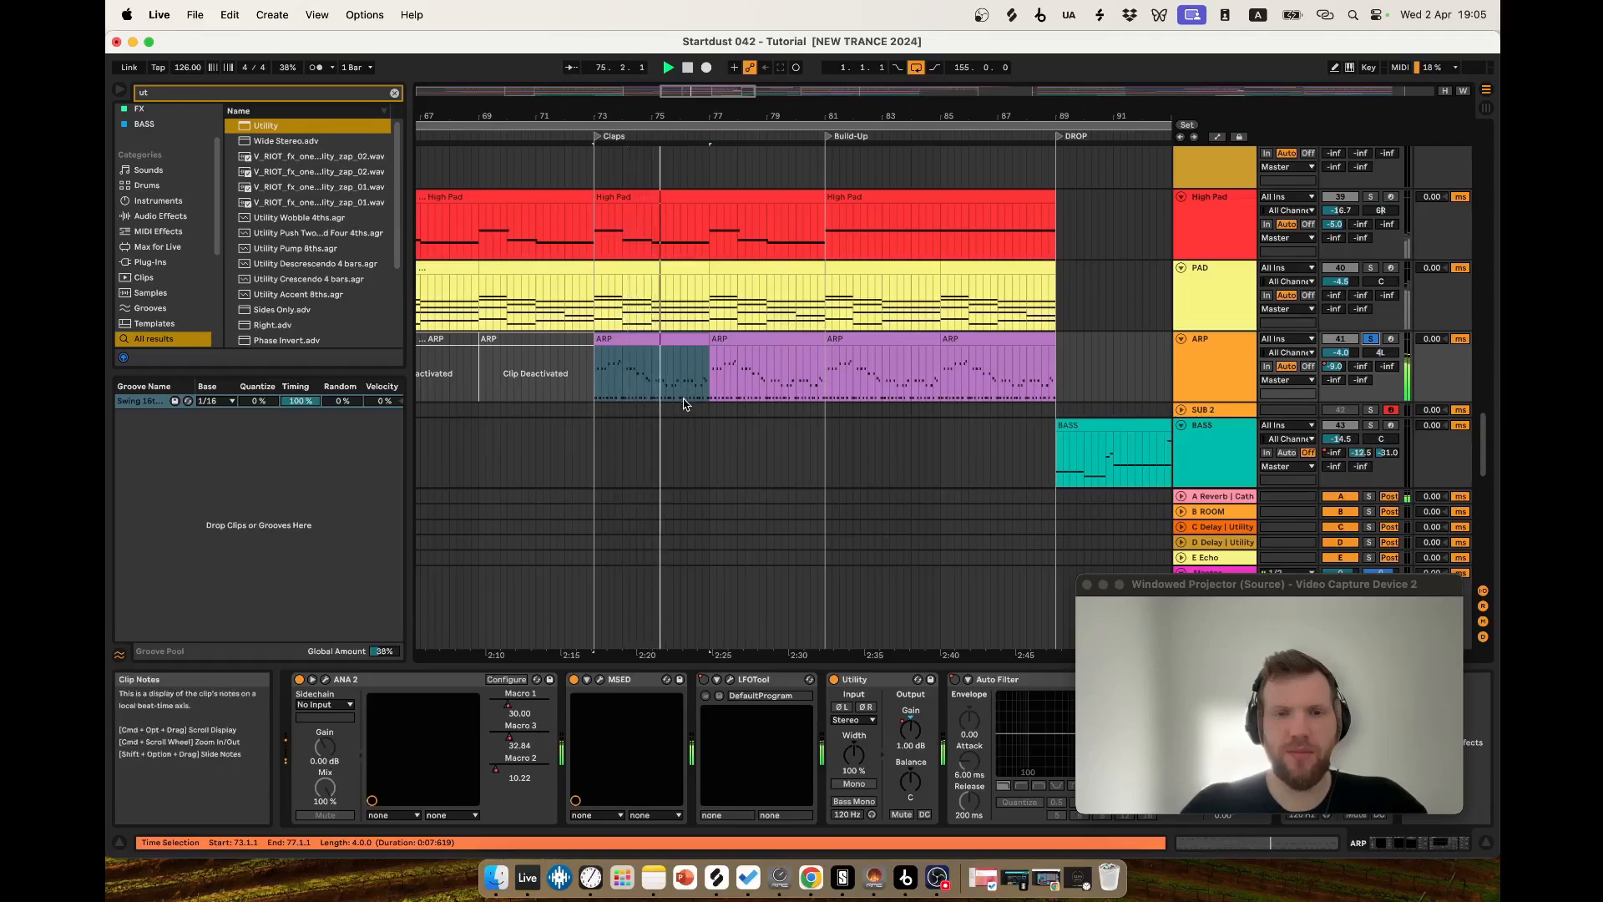
{"action": "key", "text": "shift+Tab"}
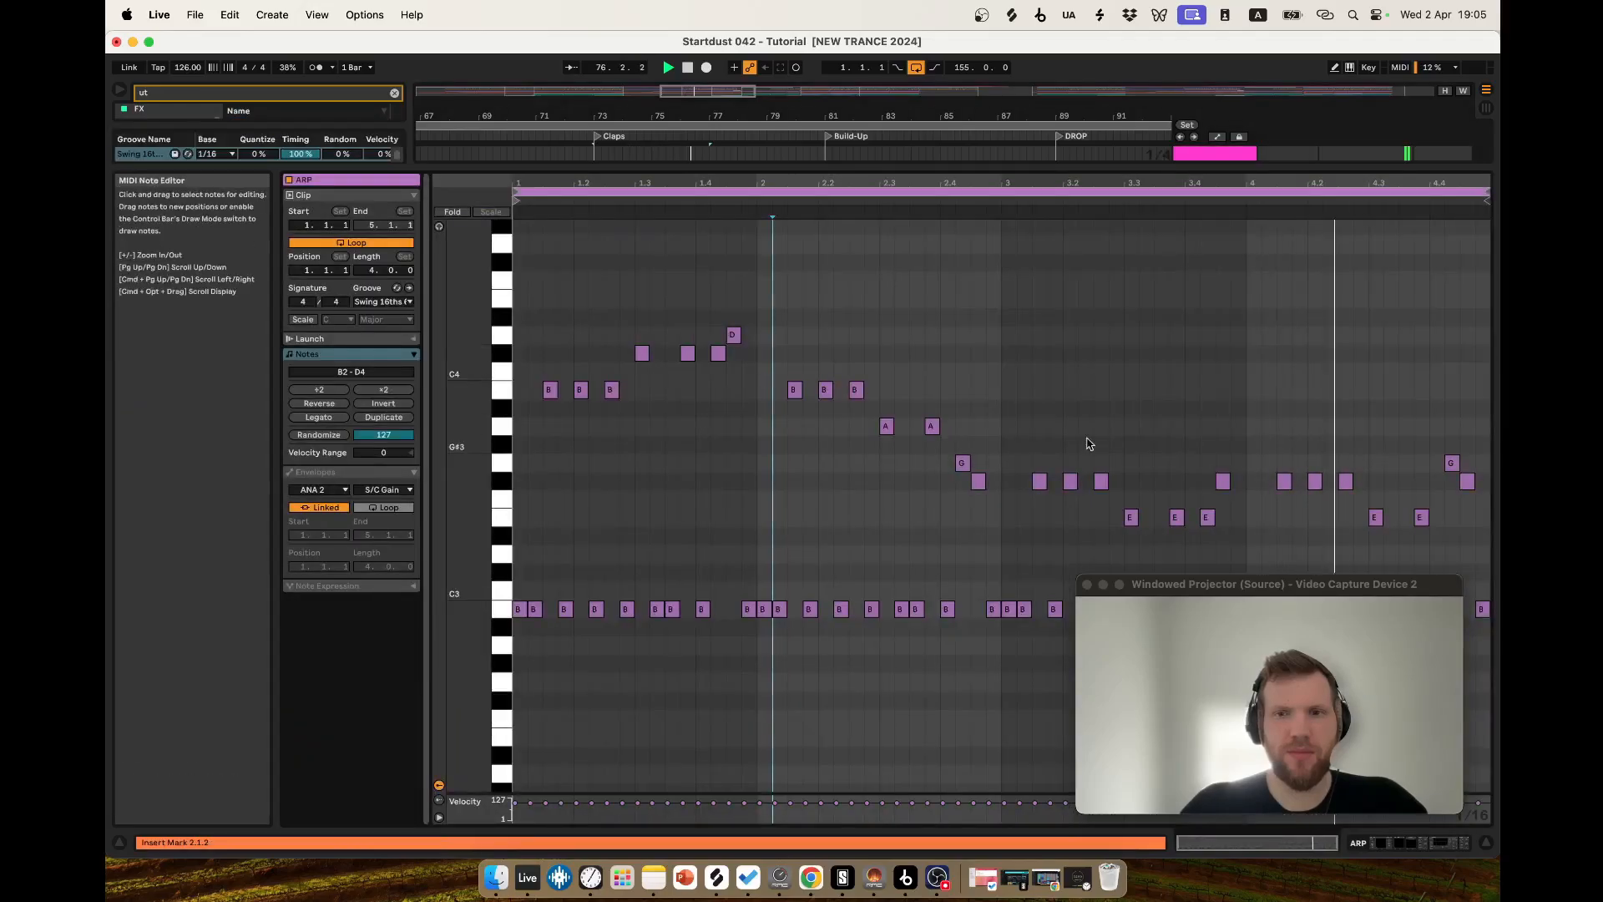
{"action": "key", "text": "space"}
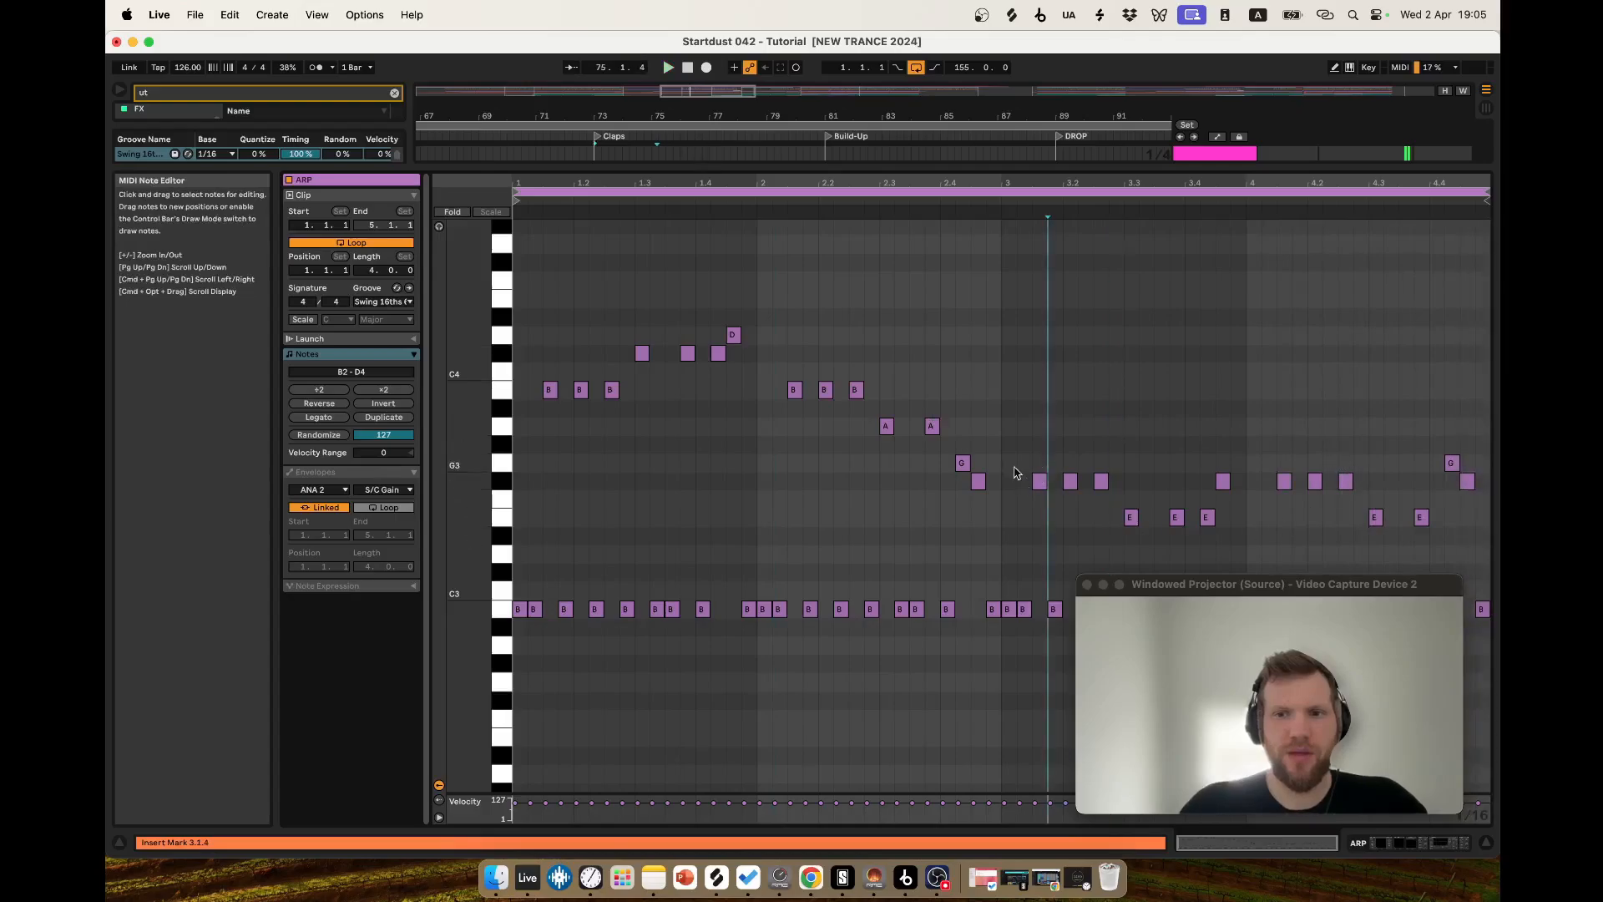
Examine the ARP clip's upper notes in bar 3 and the B notes opening bar 2.
{"action": "left_click_drag", "start_coordinate": [1001, 434], "coordinate": [1265, 462]}
{"action": "left_click", "coordinate": [1216, 450]}
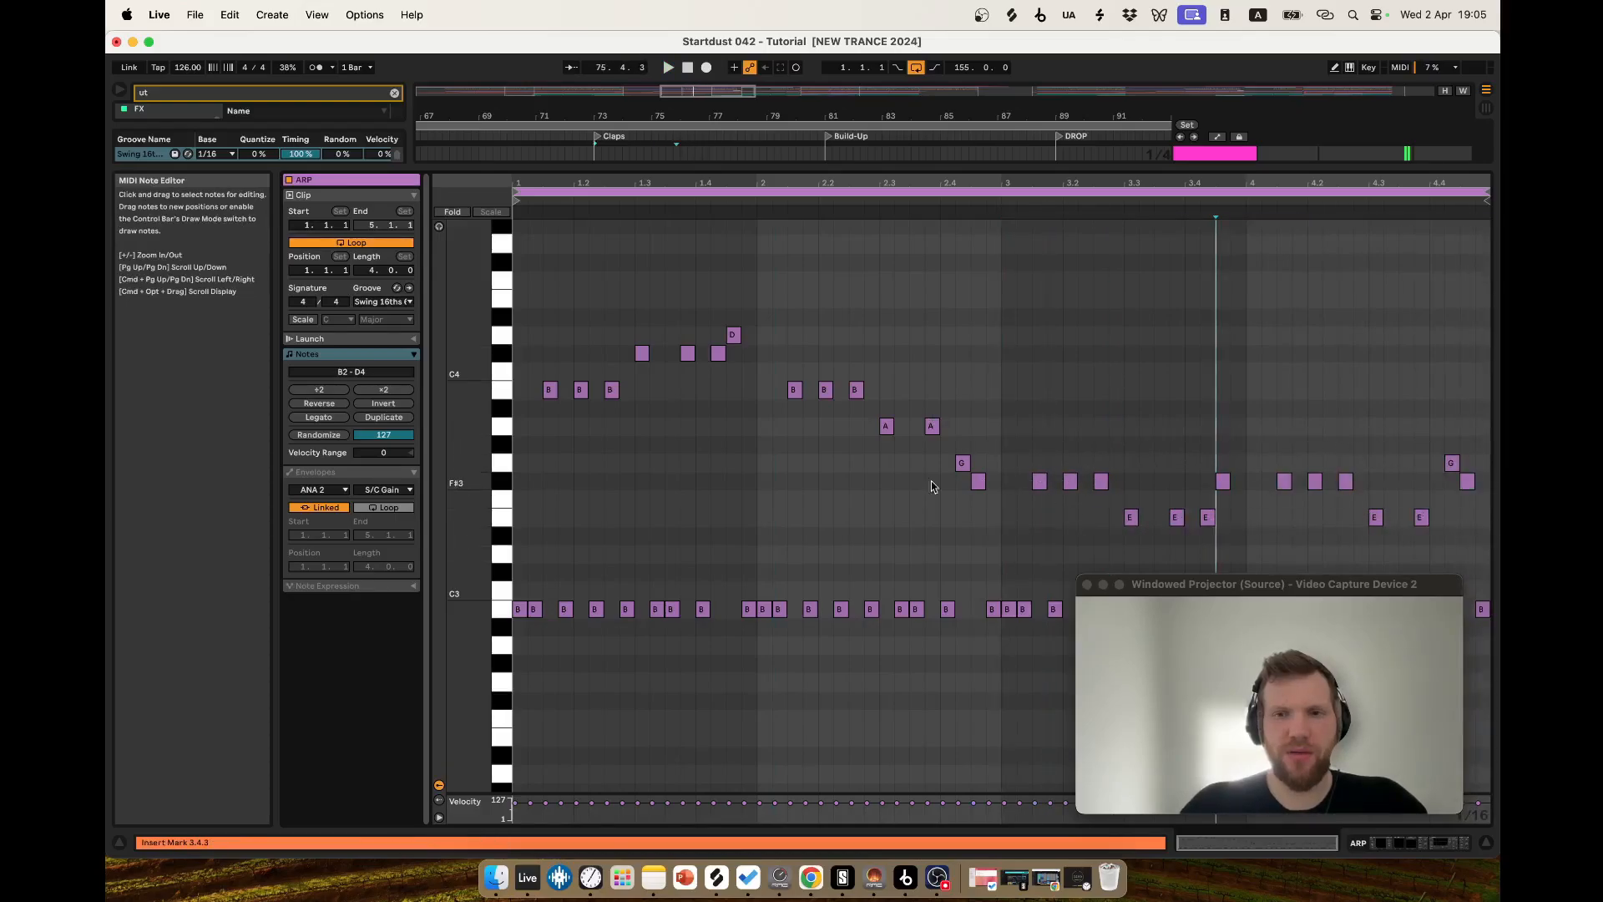
{"action": "left_click_drag", "start_coordinate": [762, 437], "coordinate": [866, 357]}
{"action": "left_click", "coordinate": [894, 315]}
{"action": "left_click", "coordinate": [1033, 374]}
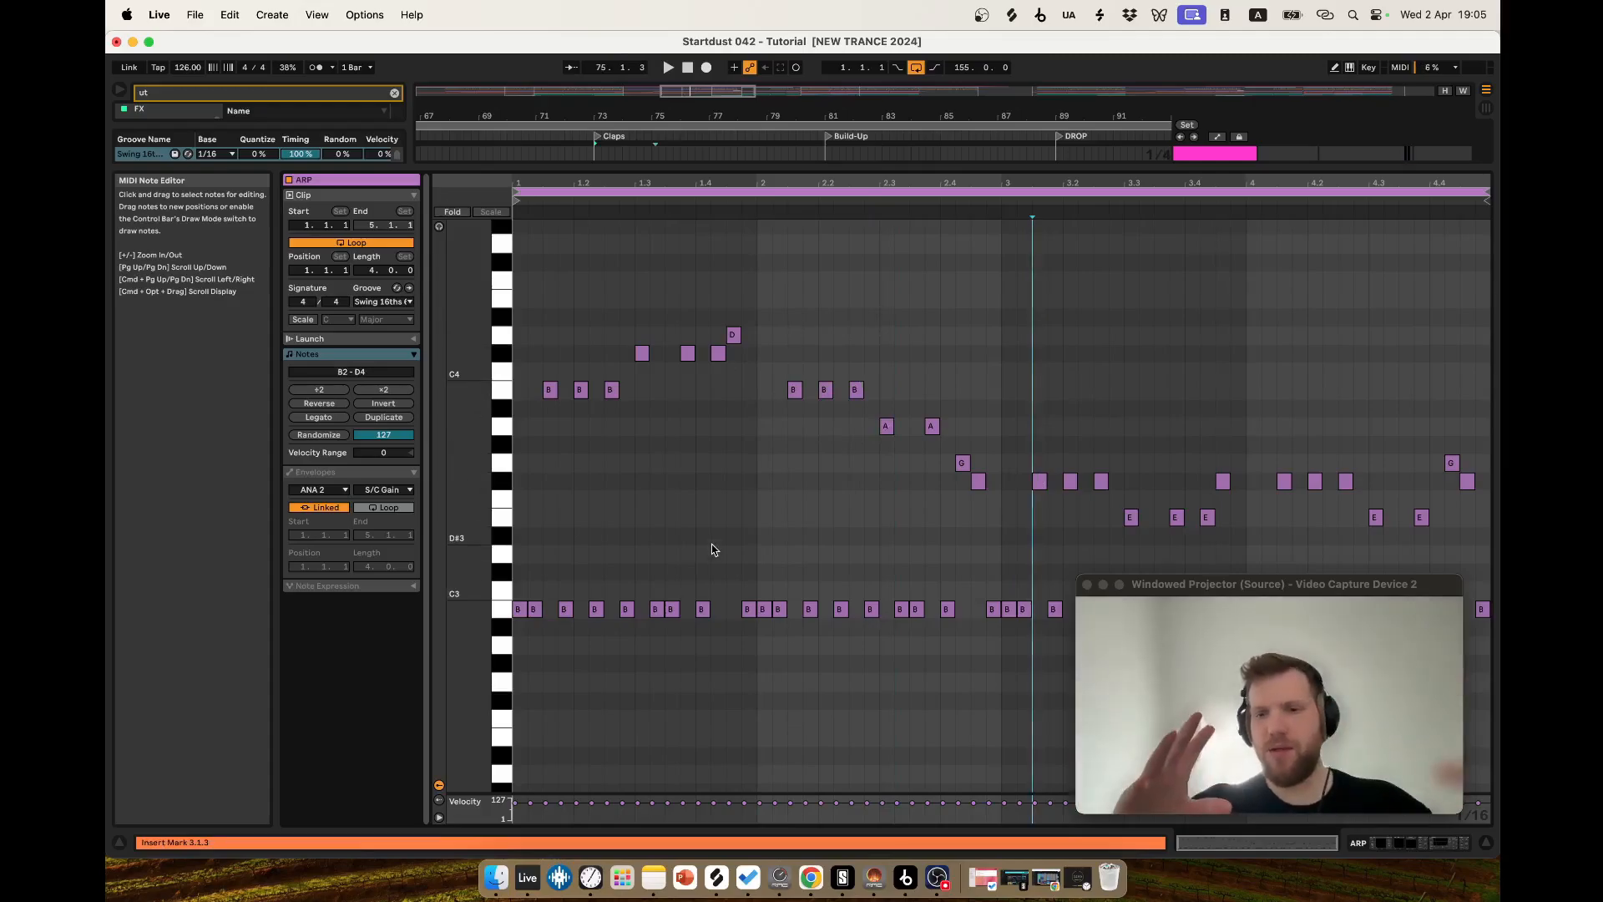
Return to the arrangement, select the ARP clip at bar 73 and look over the MAIN LEAD tracks for comparison.
{"action": "double_click", "coordinate": [1230, 156]}
{"action": "scroll", "coordinate": [668, 416], "scroll_direction": "up", "scroll_amount": 5}
{"action": "scroll", "coordinate": [667, 416], "scroll_direction": "up", "scroll_amount": 2}
{"action": "left_click", "coordinate": [667, 407]}
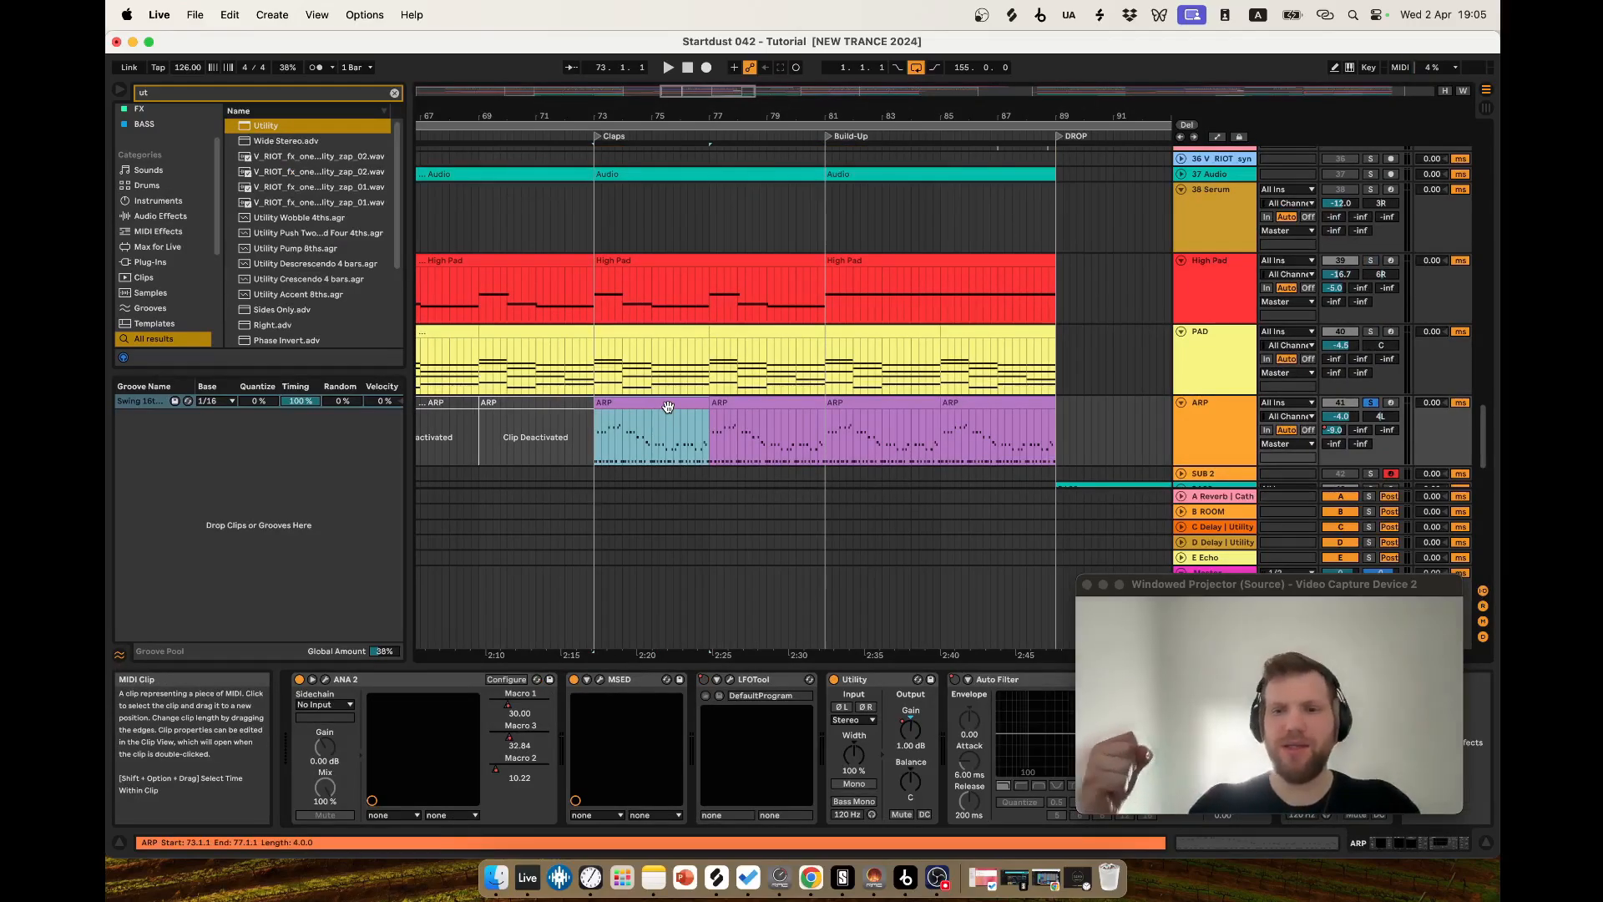
{"action": "scroll", "coordinate": [698, 461], "scroll_direction": "up", "scroll_amount": 1}
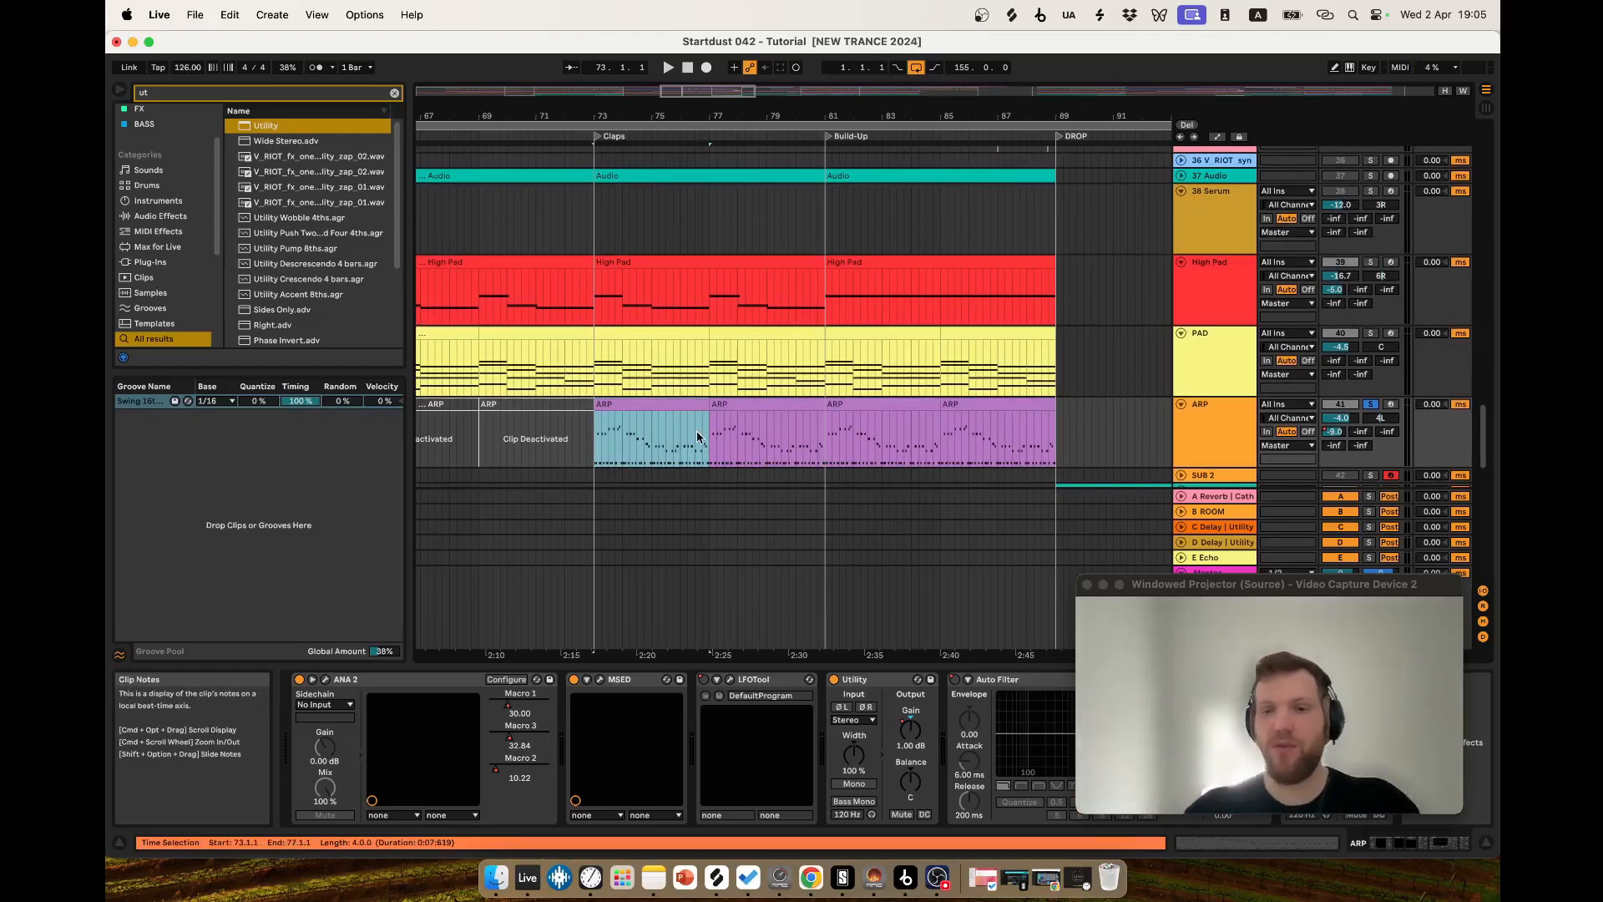
{"action": "scroll", "coordinate": [698, 451], "scroll_direction": "up", "scroll_amount": 1}
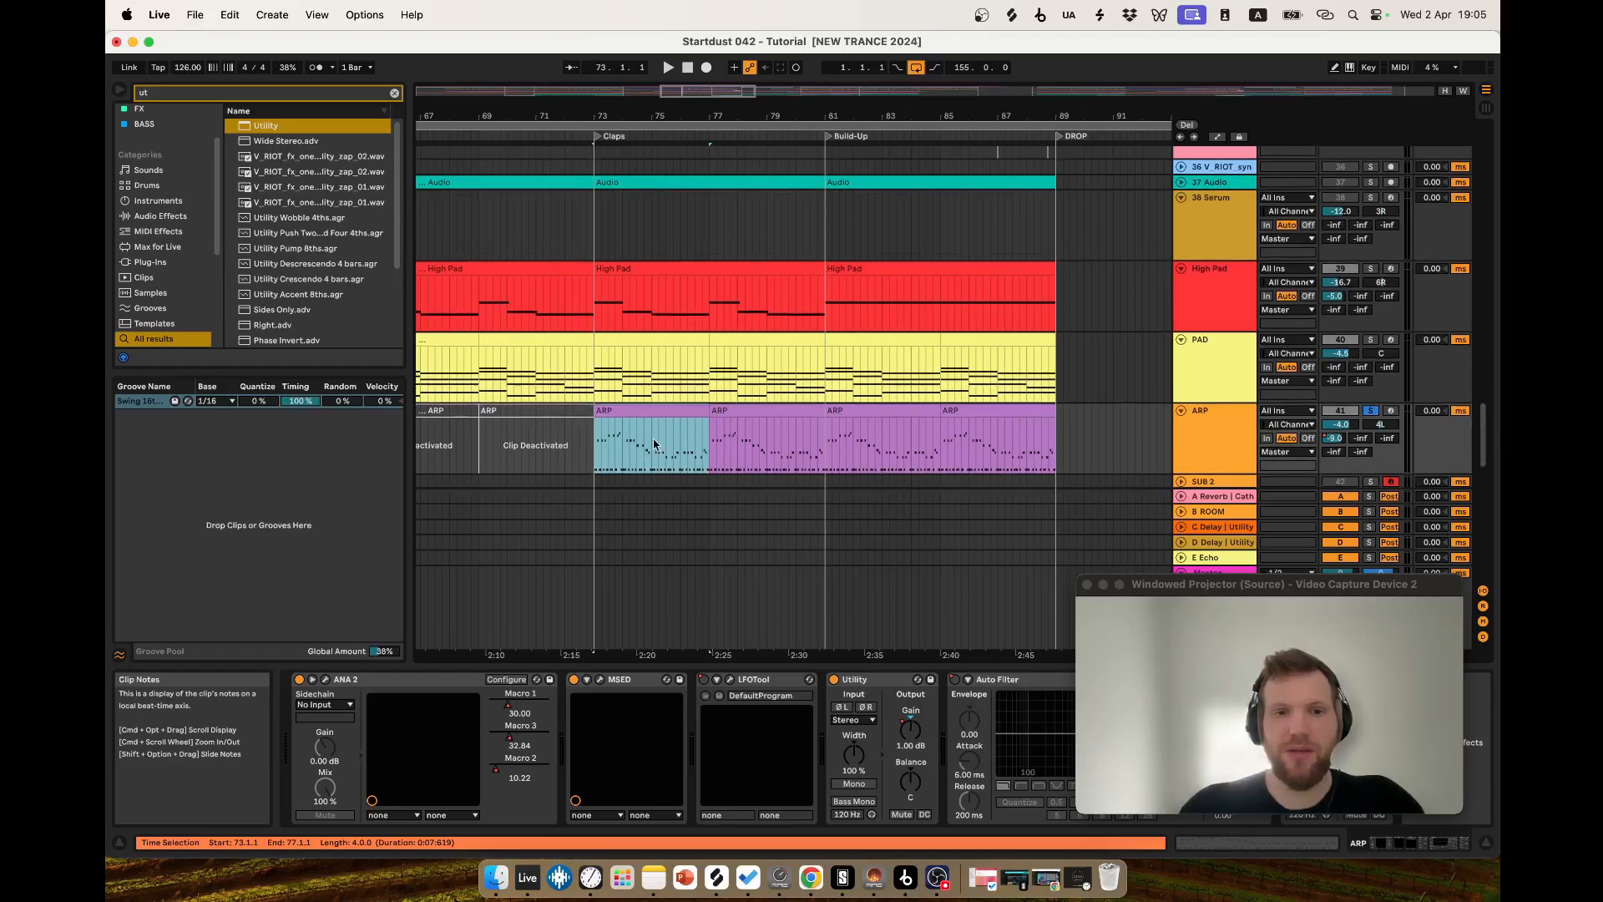
{"action": "scroll", "coordinate": [706, 368], "scroll_direction": "up", "scroll_amount": 10}
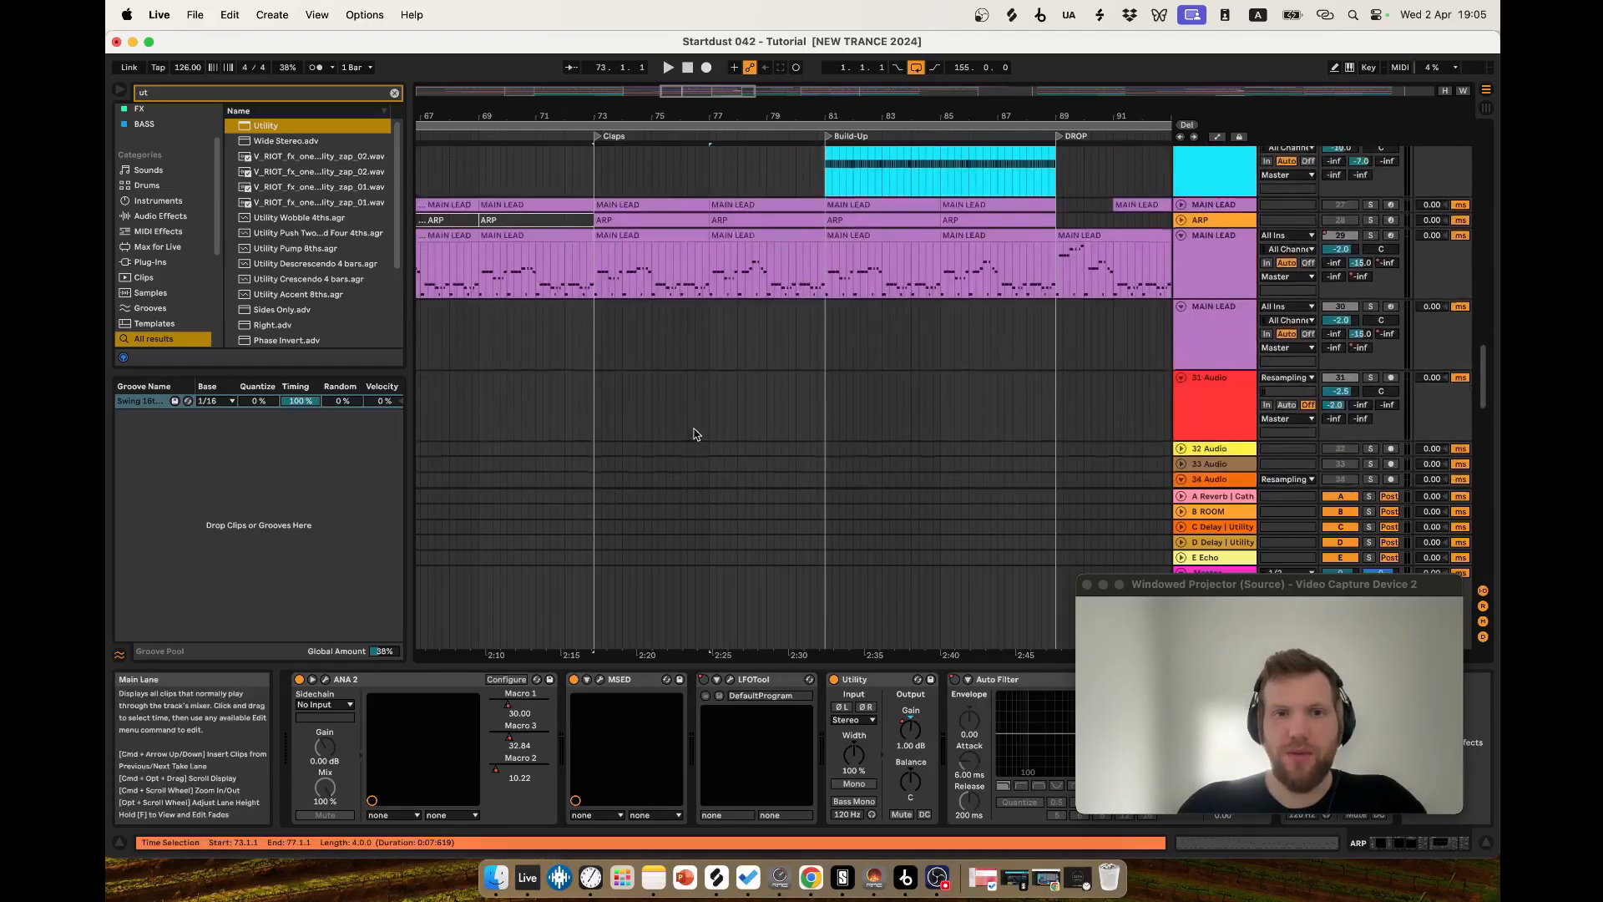
{"action": "scroll", "coordinate": [704, 393], "scroll_direction": "down", "scroll_amount": 15}
Play the soloed ARP track from bar 73 through the Claps section, and stop playback at its clips.
{"action": "key", "text": "space"}
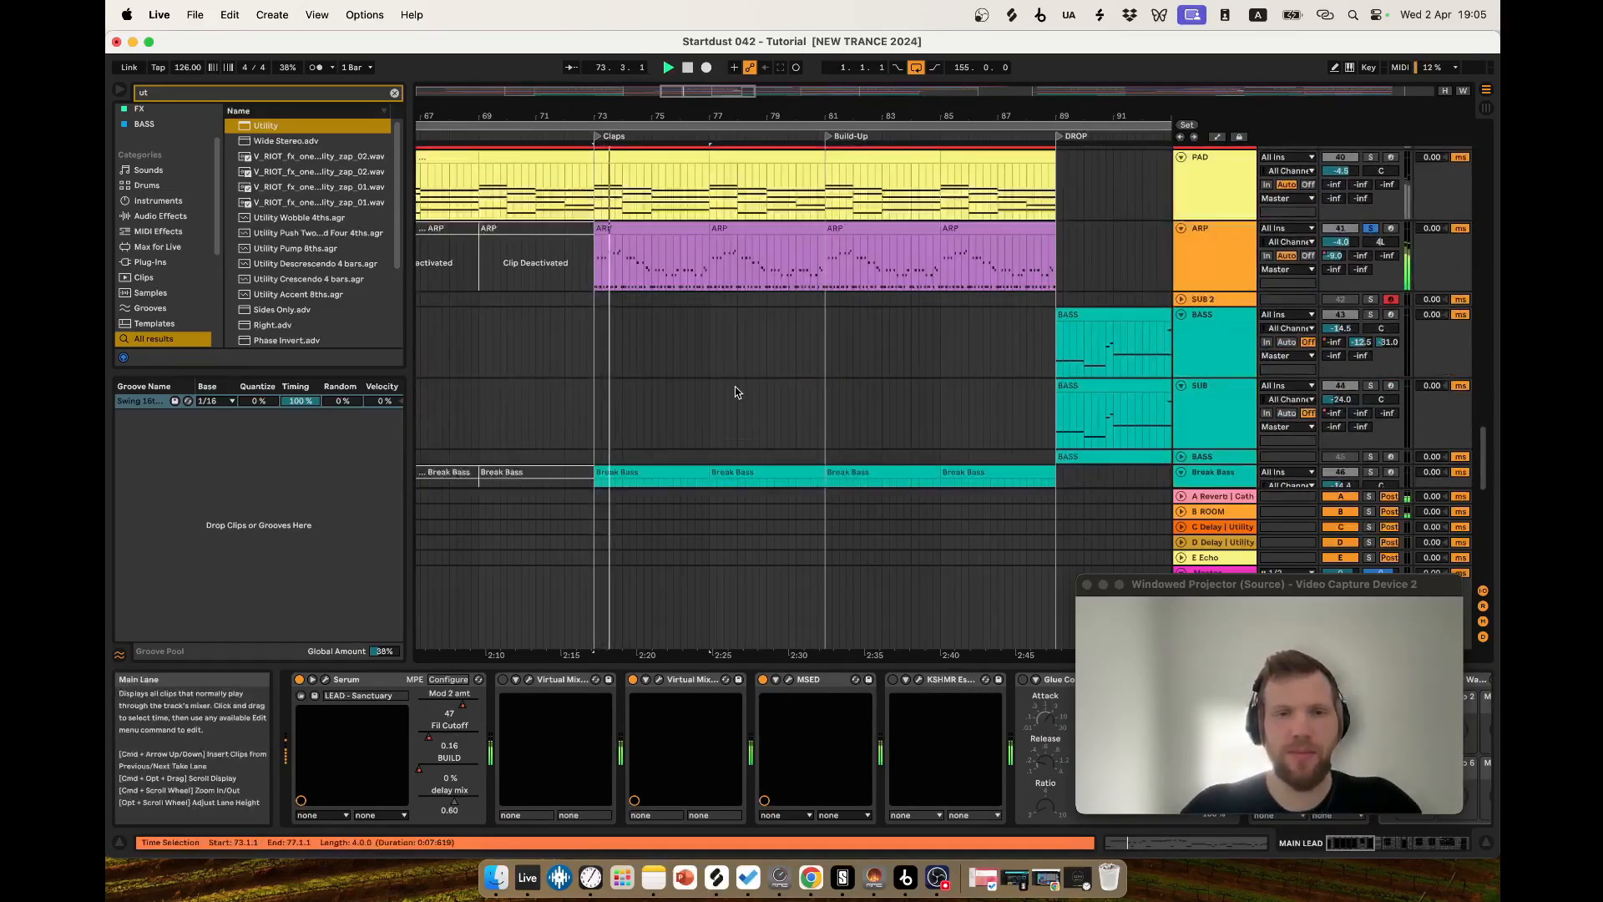
{"action": "scroll", "coordinate": [729, 398], "scroll_direction": "up", "scroll_amount": 5}
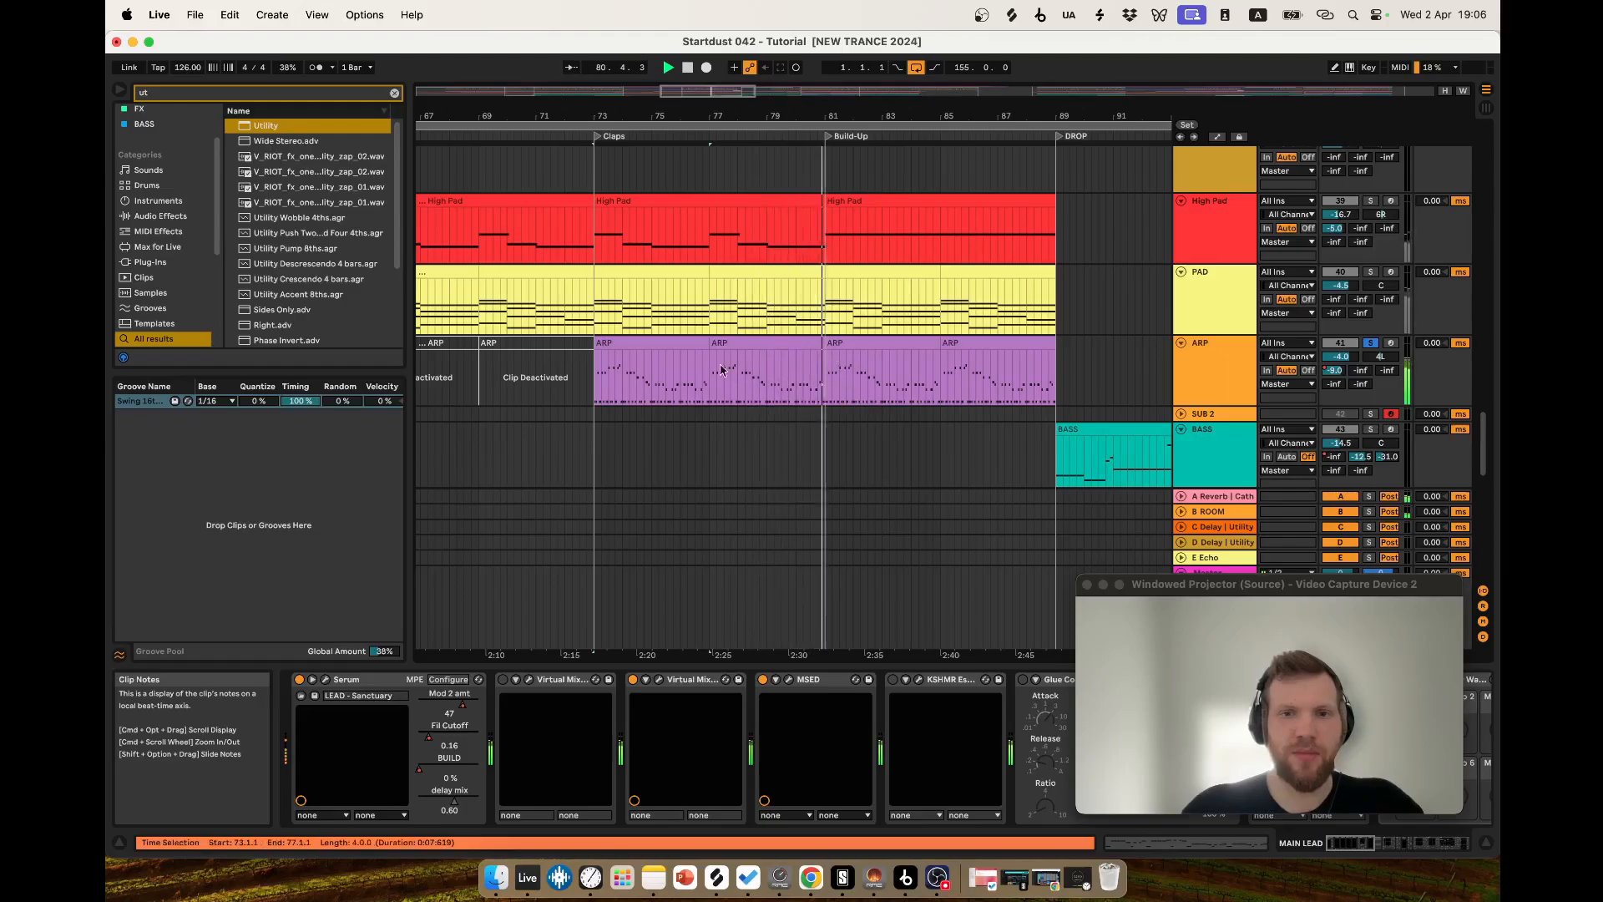
{"action": "left_click", "coordinate": [645, 339]}
{"action": "left_click", "coordinate": [738, 343]}
{"action": "key", "text": "space"}
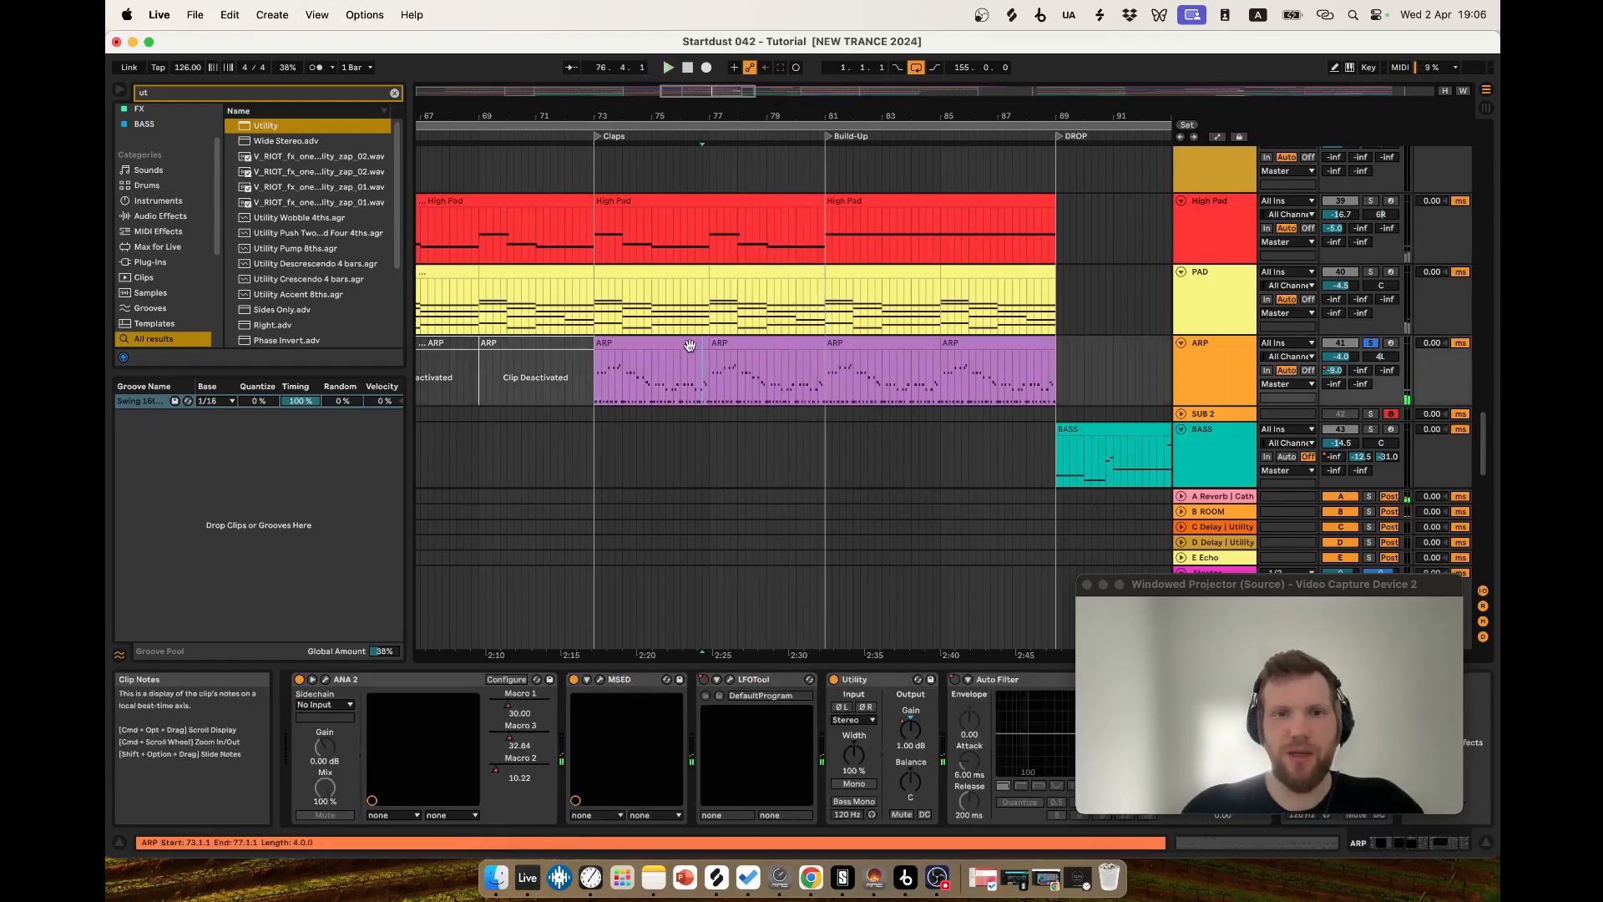
Open the ARP clip starting at bar 73 in the note editor and highlight the B Minor scale.
{"action": "scroll", "coordinate": [645, 374], "scroll_direction": "up", "scroll_amount": 10}
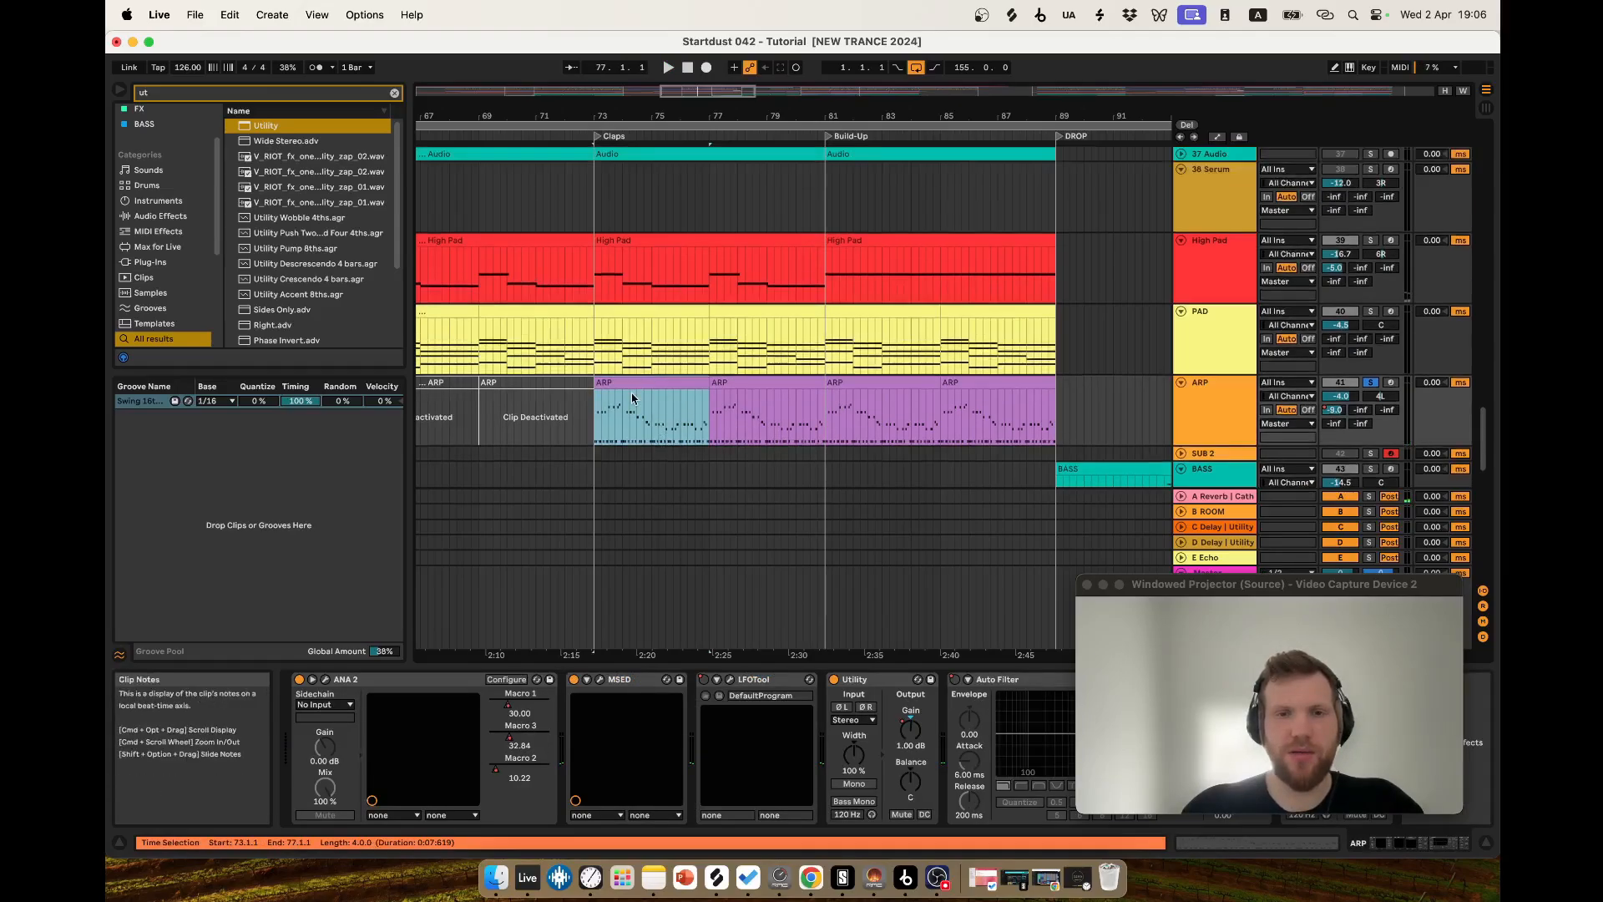
{"action": "key", "text": "shift+Tab"}
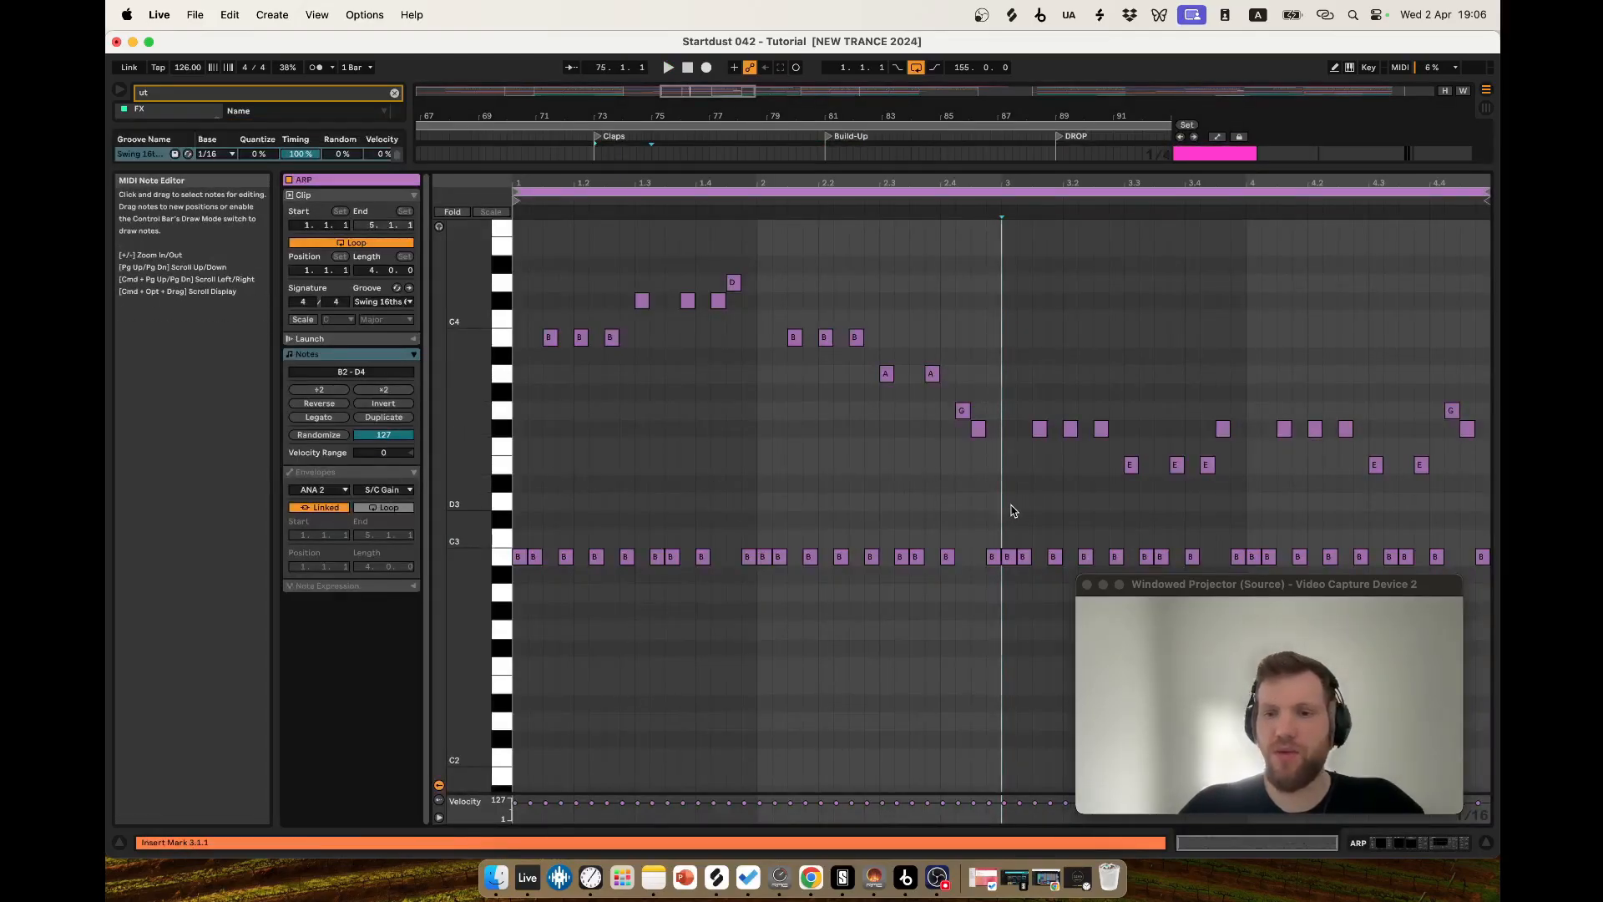
{"action": "key", "text": "k"}
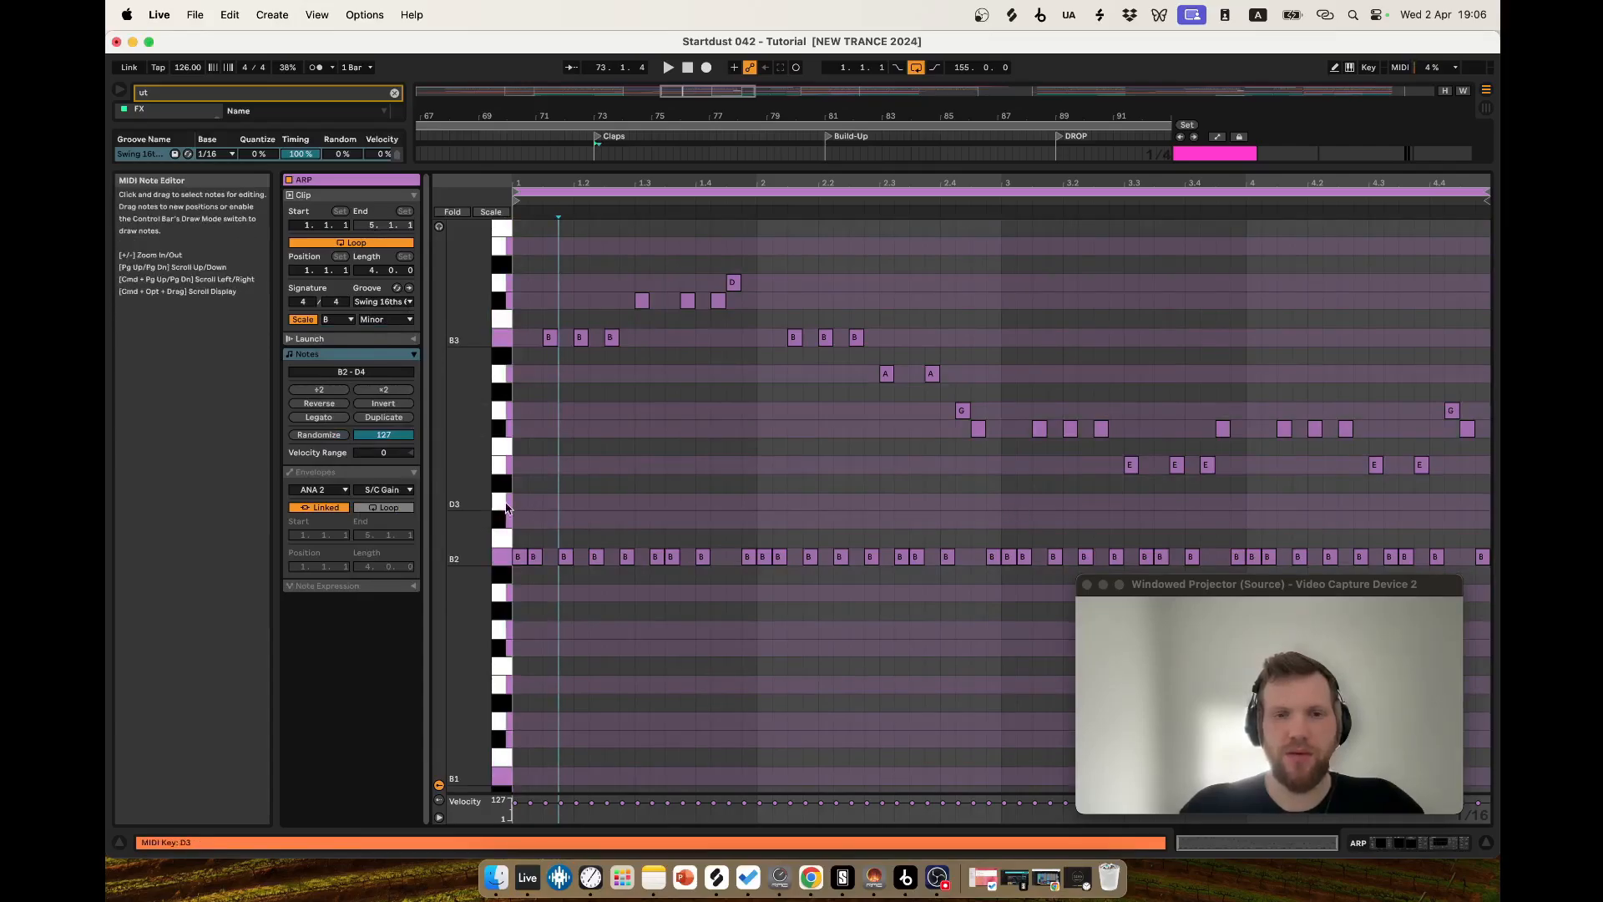
Examine the upper and lower ARP notes at the start of the clip's bar 3 against the highlighted scale.
{"action": "left_click", "coordinate": [1010, 505]}
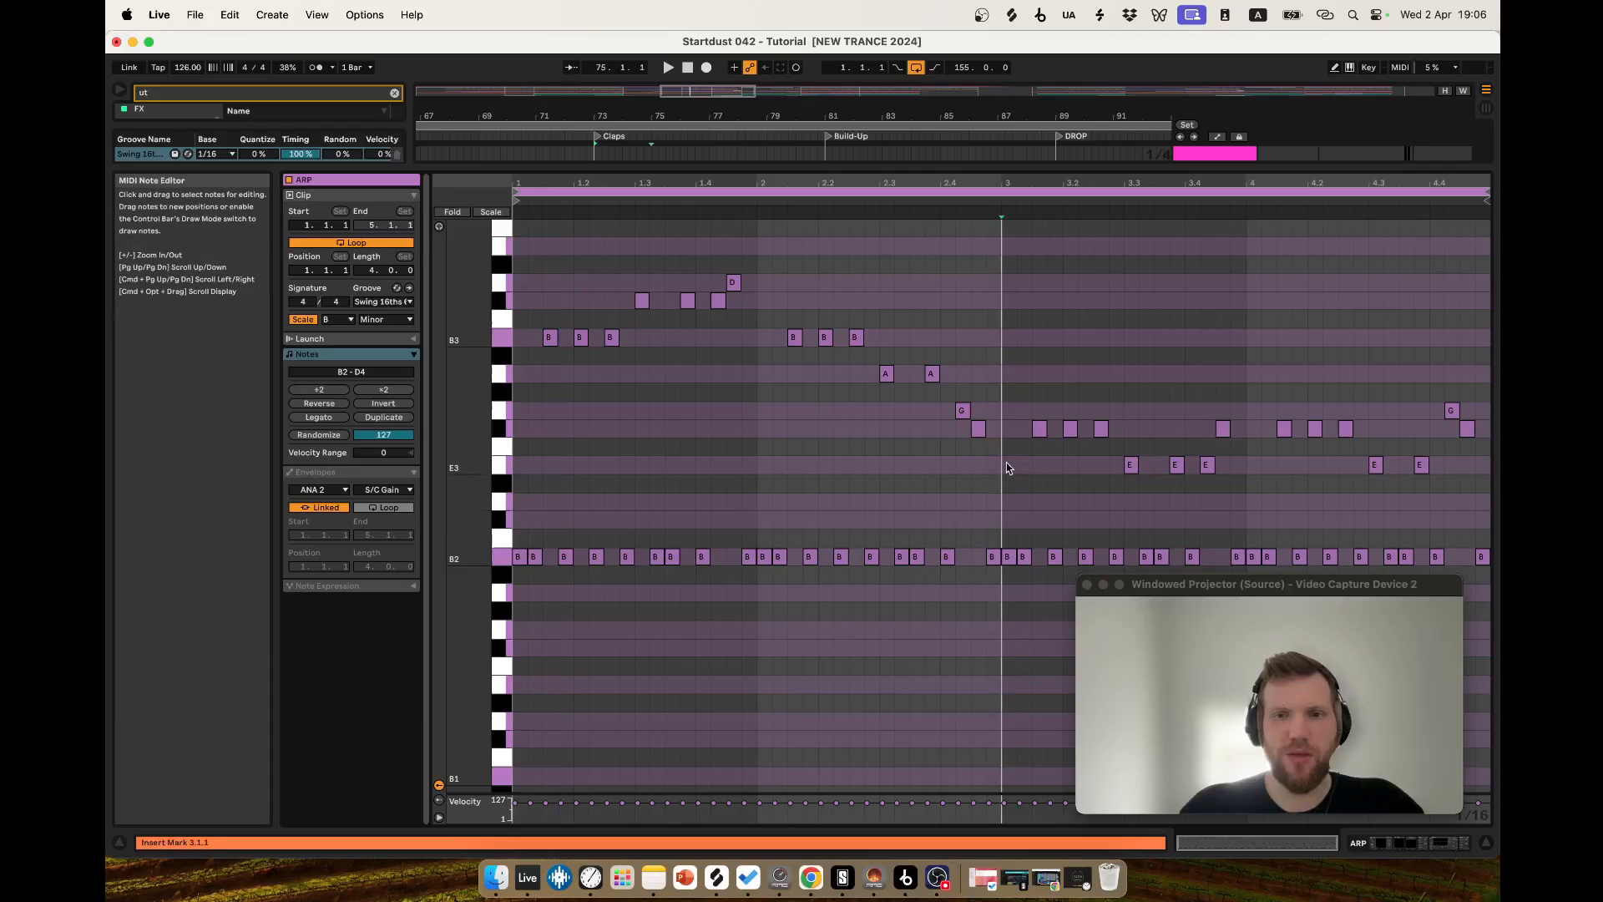
{"action": "left_click", "coordinate": [1013, 442]}
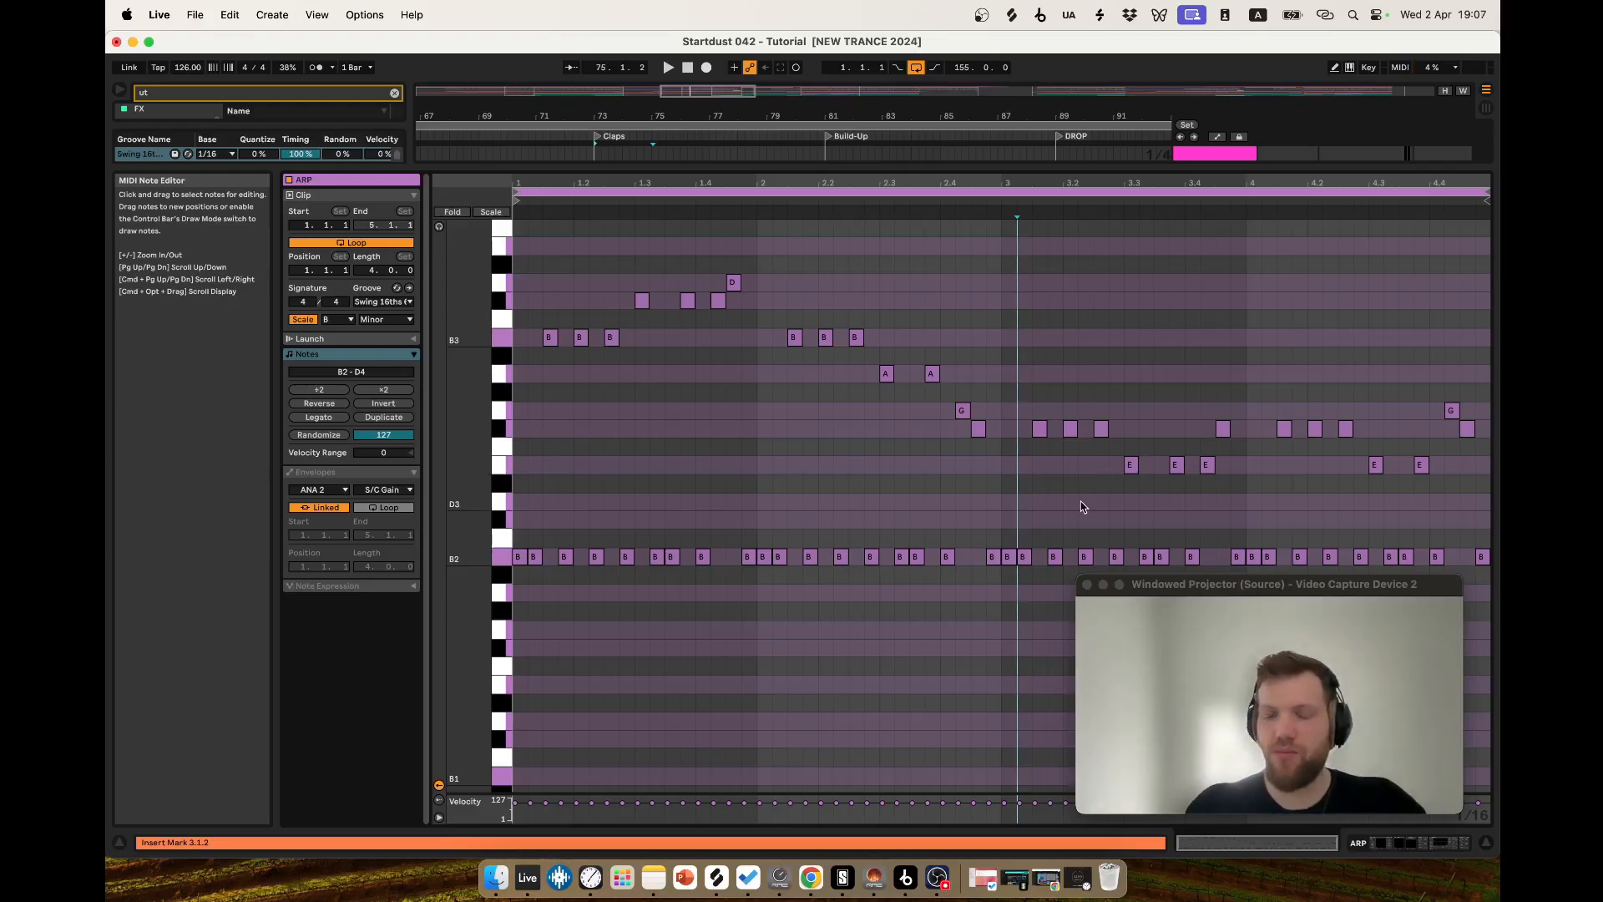
{"action": "left_click", "coordinate": [1002, 472]}
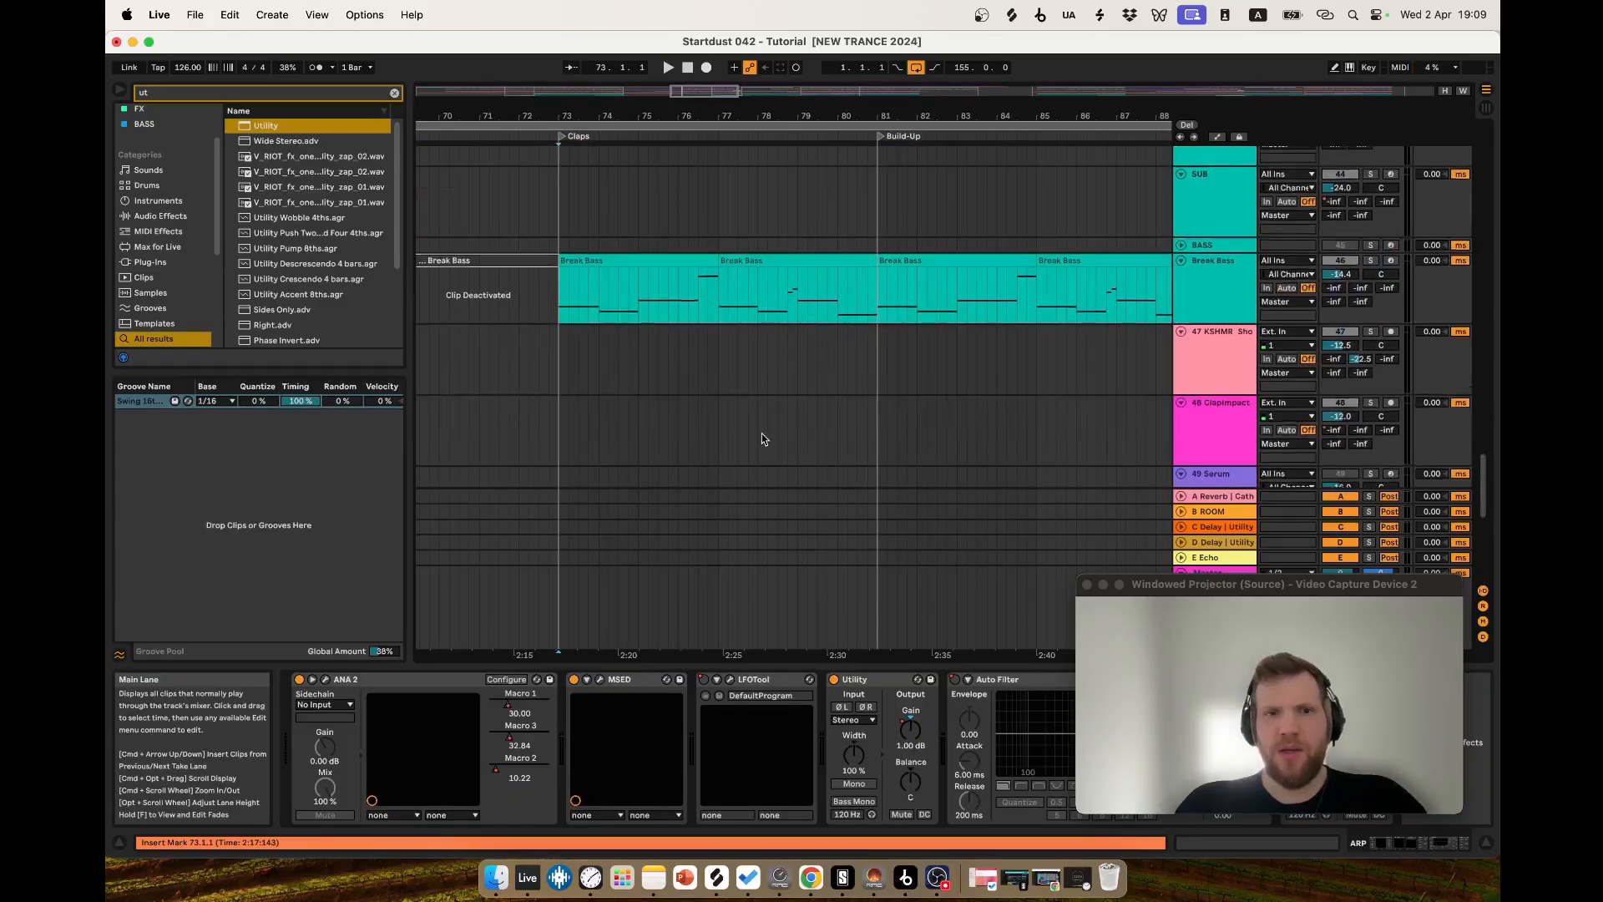
Select the Break Bass clip at bar 73, solo its track and play it from there.
{"action": "scroll", "coordinate": [759, 440], "scroll_direction": "up", "scroll_amount": 3}
{"action": "left_click", "coordinate": [610, 375]}
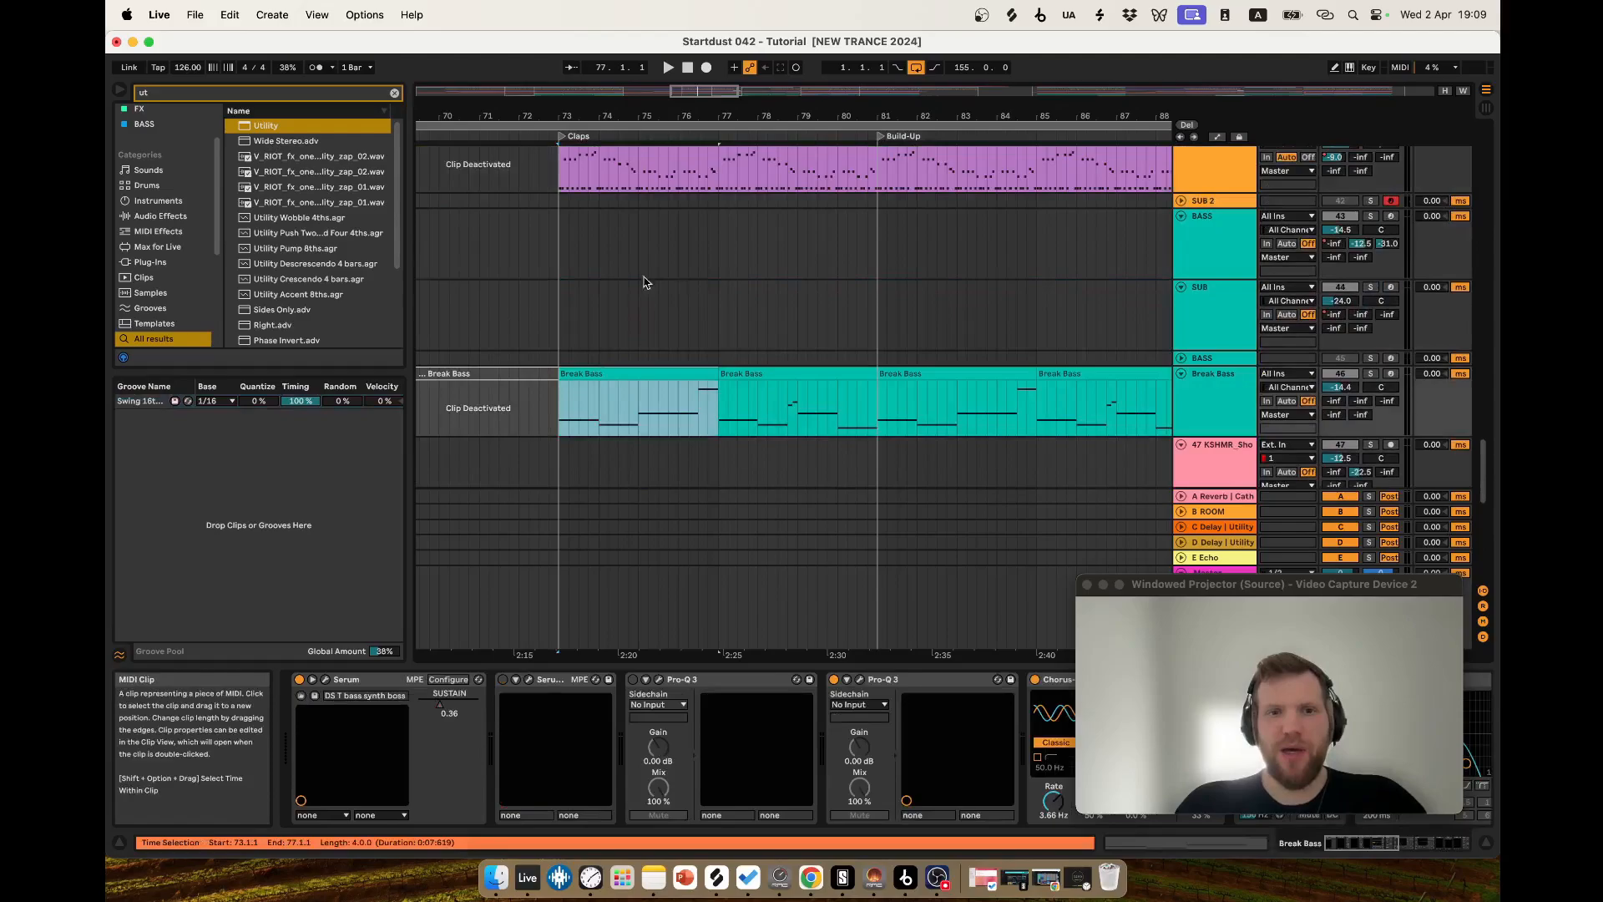
{"action": "scroll", "coordinate": [644, 282], "scroll_direction": "up", "scroll_amount": 2}
{"action": "key", "text": "s"}
{"action": "key", "text": "space"}
{"action": "scroll", "coordinate": [647, 467], "scroll_direction": "down", "scroll_amount": 2}
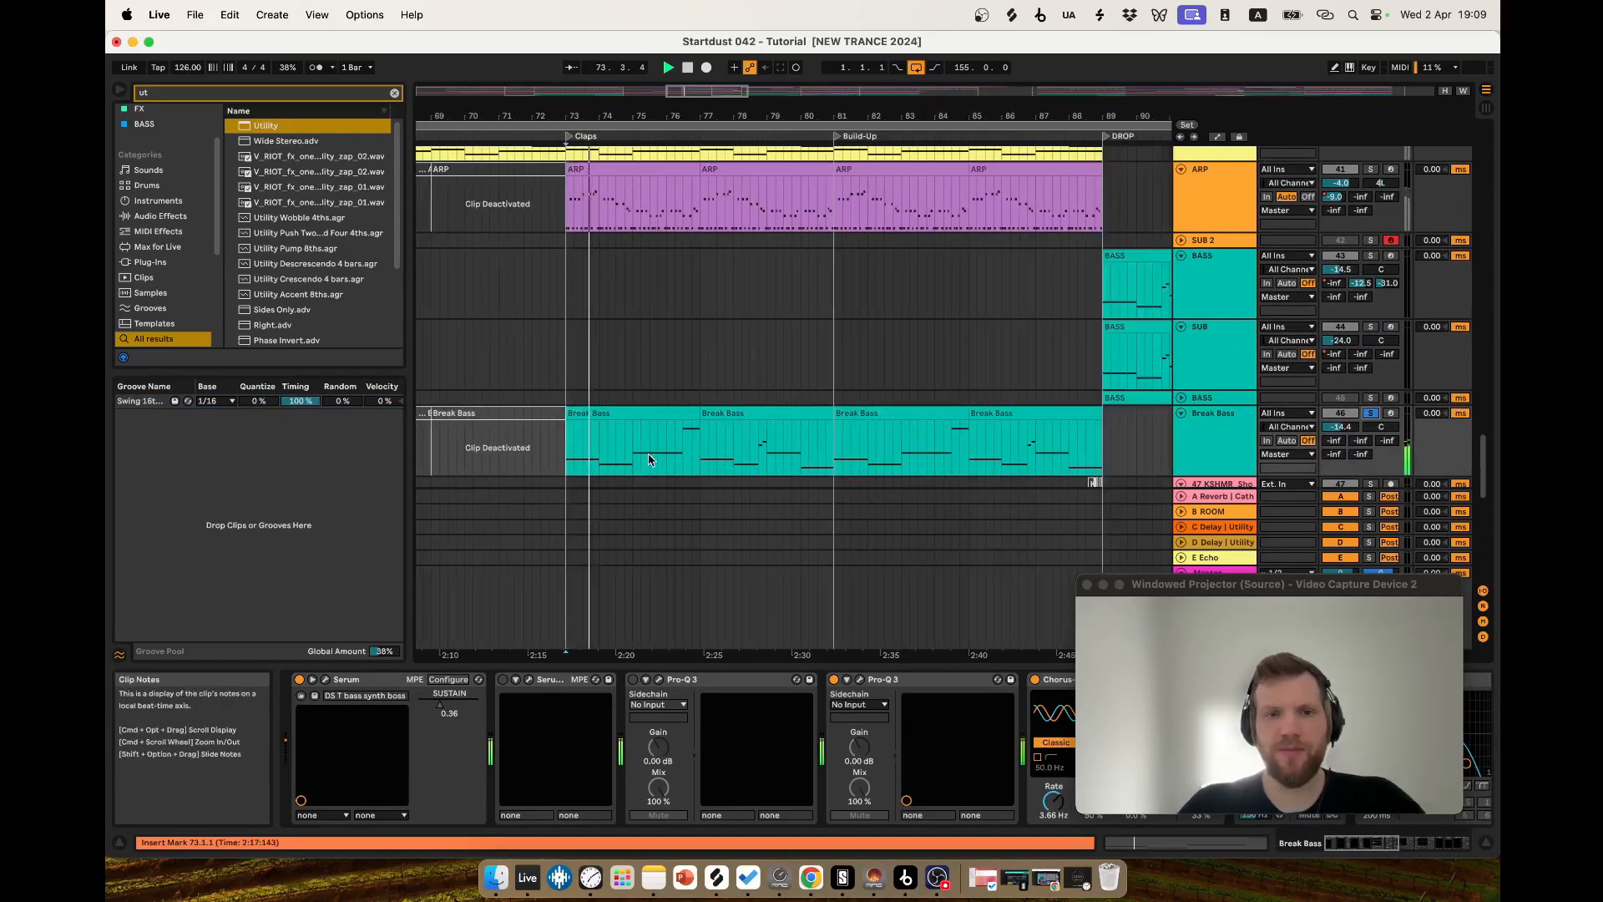
Follow the soloed Break Bass clips during playback through the Claps section up to the Build-Up.
{"action": "scroll", "coordinate": [668, 468], "scroll_direction": "up", "scroll_amount": 3}
{"action": "scroll", "coordinate": [675, 464], "scroll_direction": "down", "scroll_amount": 3}
{"action": "scroll", "coordinate": [666, 470], "scroll_direction": "up", "scroll_amount": 2}
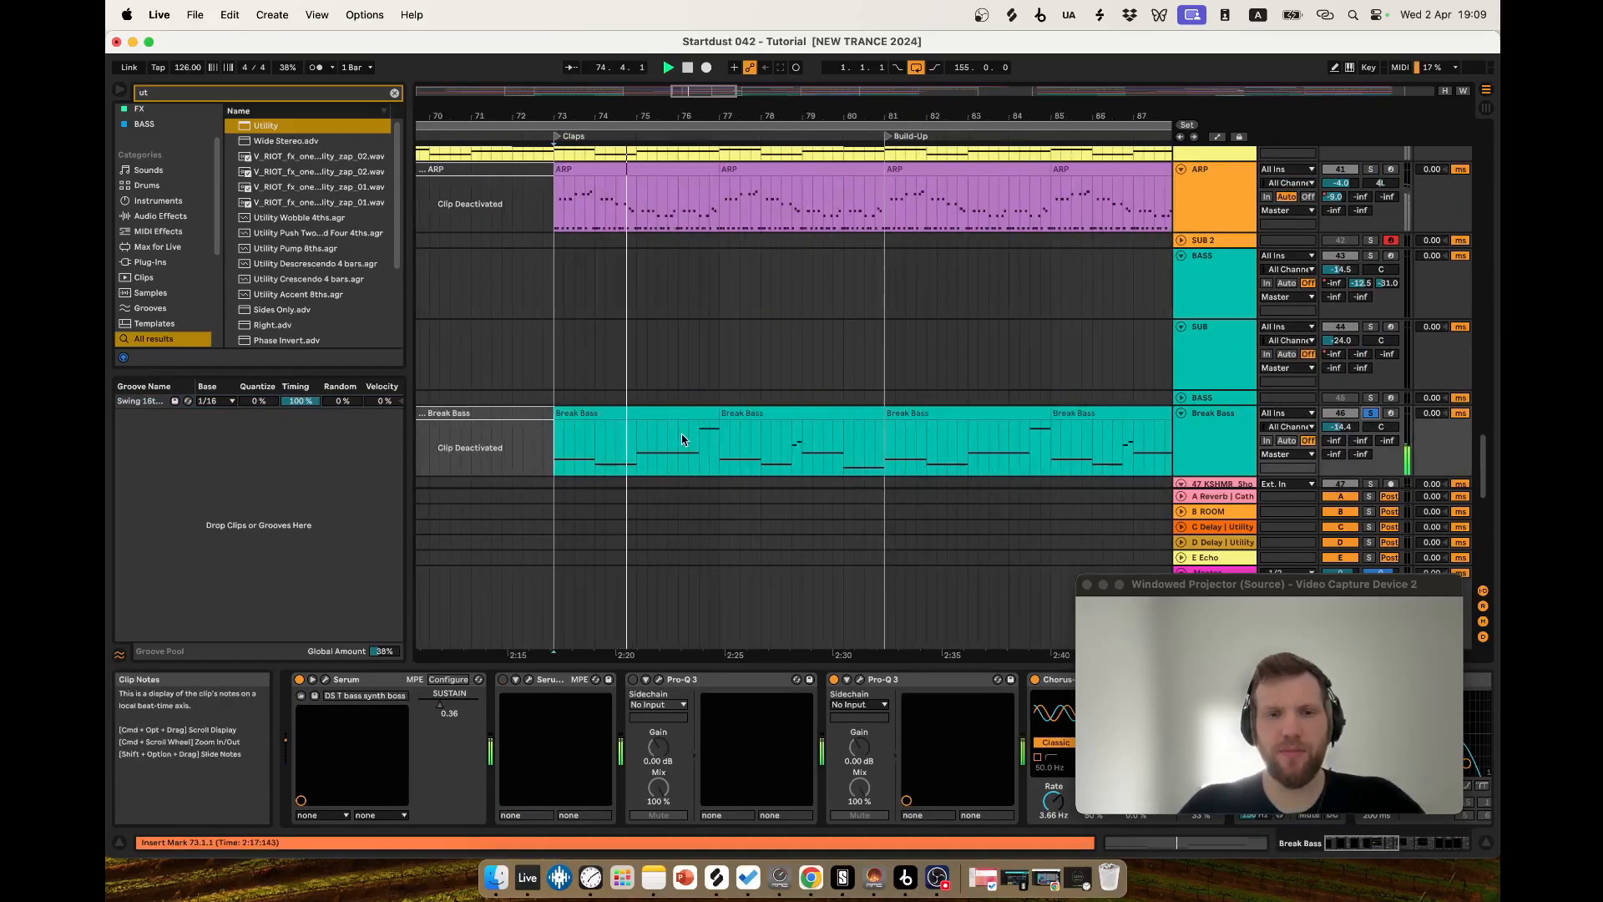
{"action": "scroll", "coordinate": [676, 455], "scroll_direction": "down", "scroll_amount": 2}
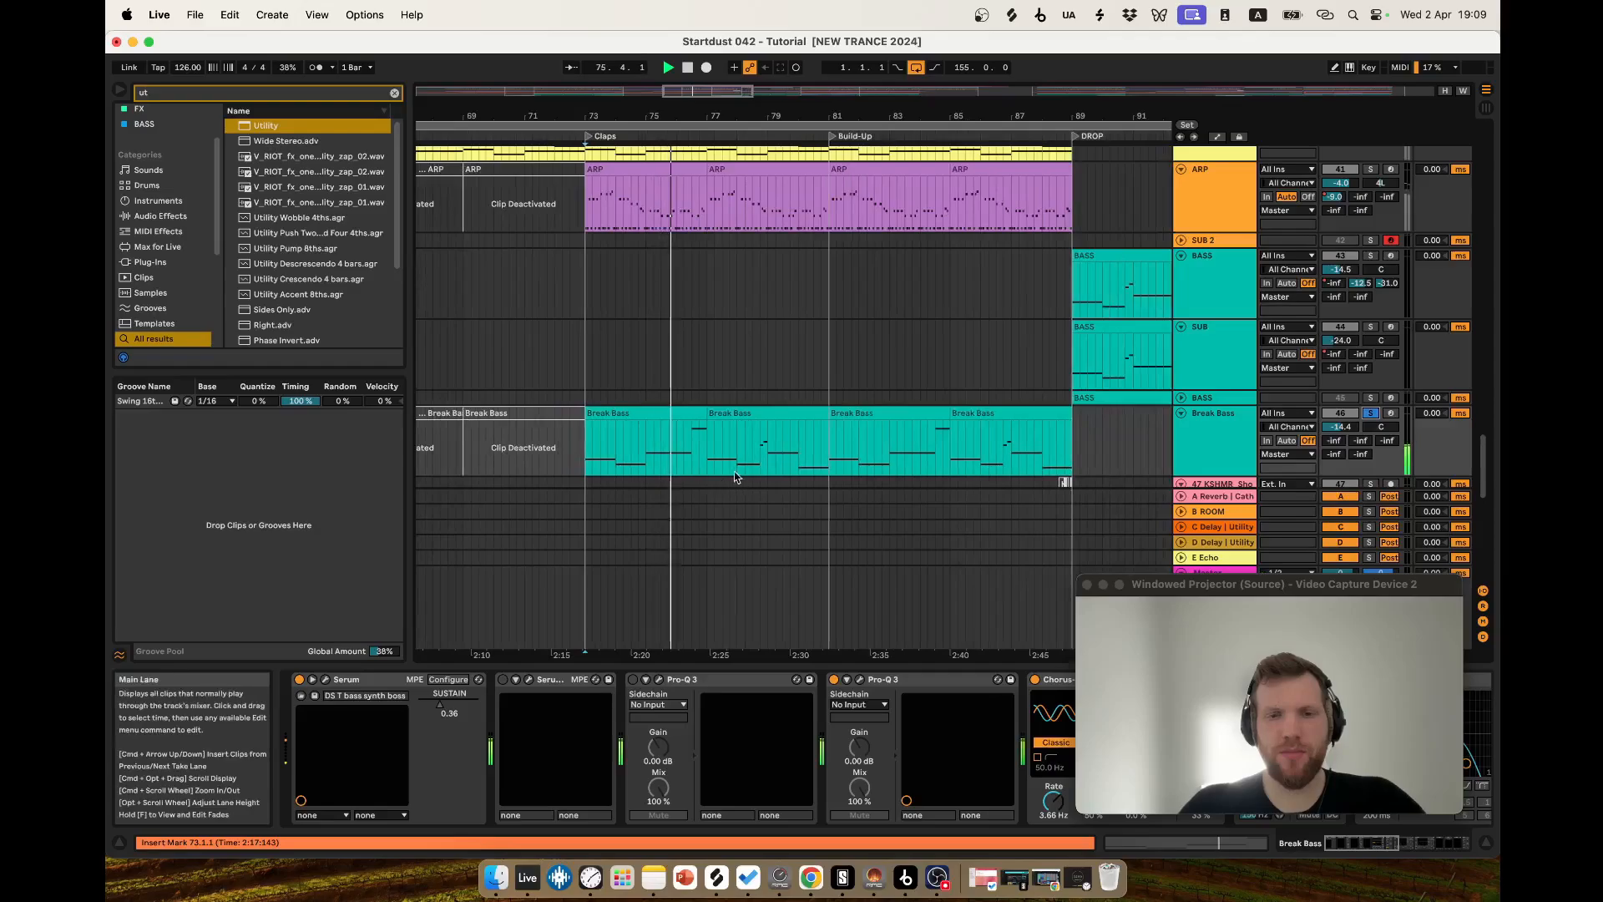
{"action": "scroll", "coordinate": [705, 470], "scroll_direction": "up", "scroll_amount": 1}
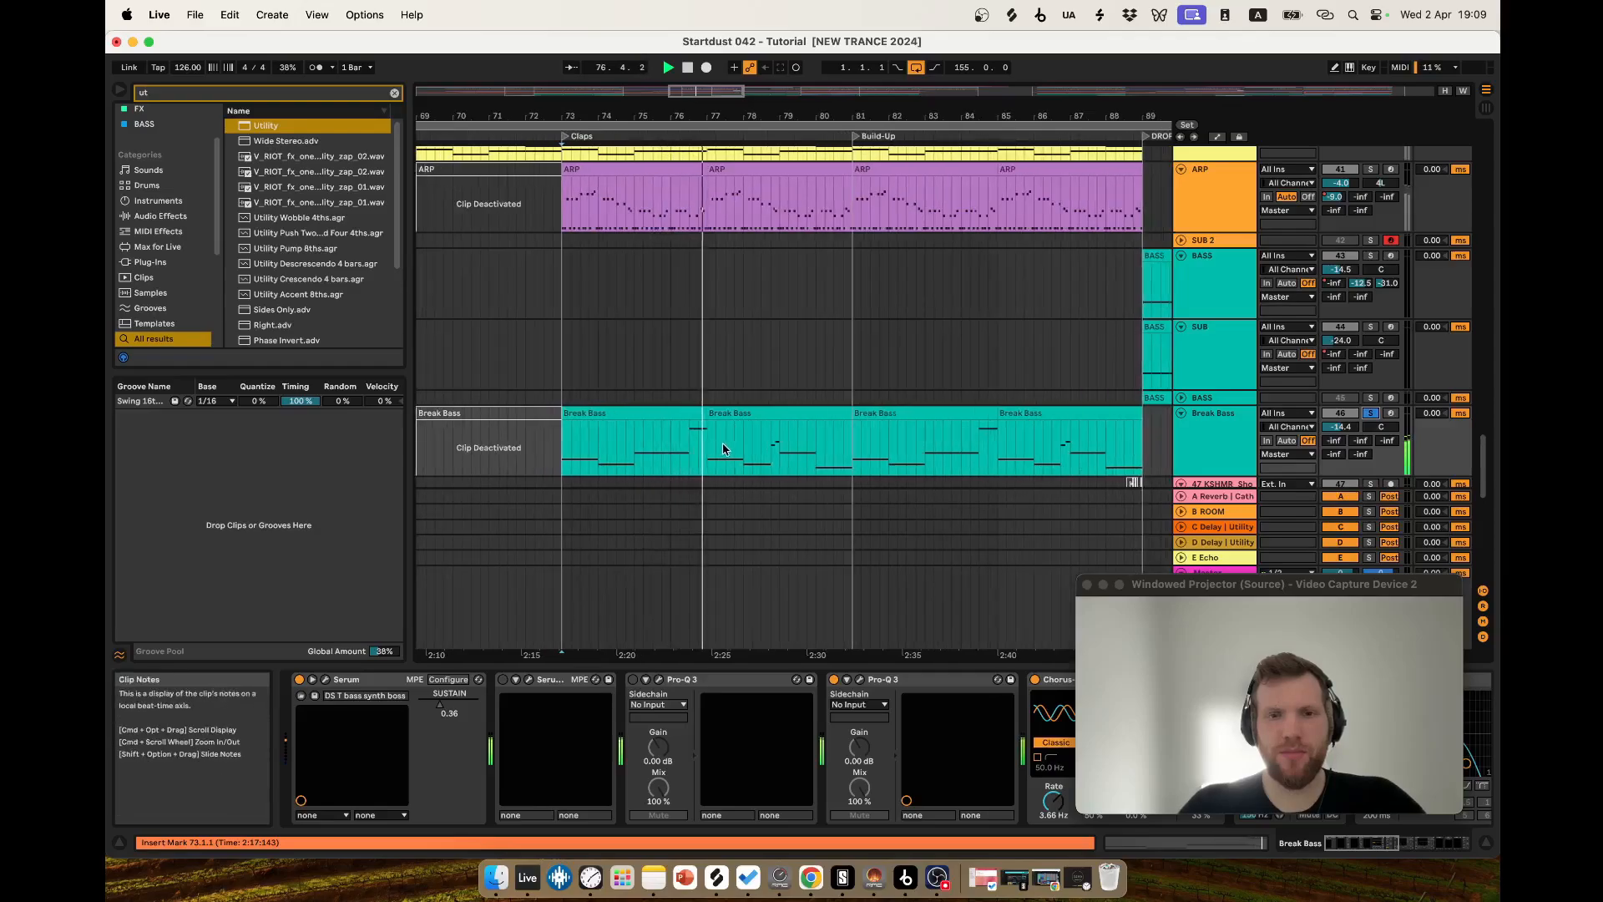
{"action": "scroll", "coordinate": [803, 475], "scroll_direction": "down", "scroll_amount": 2}
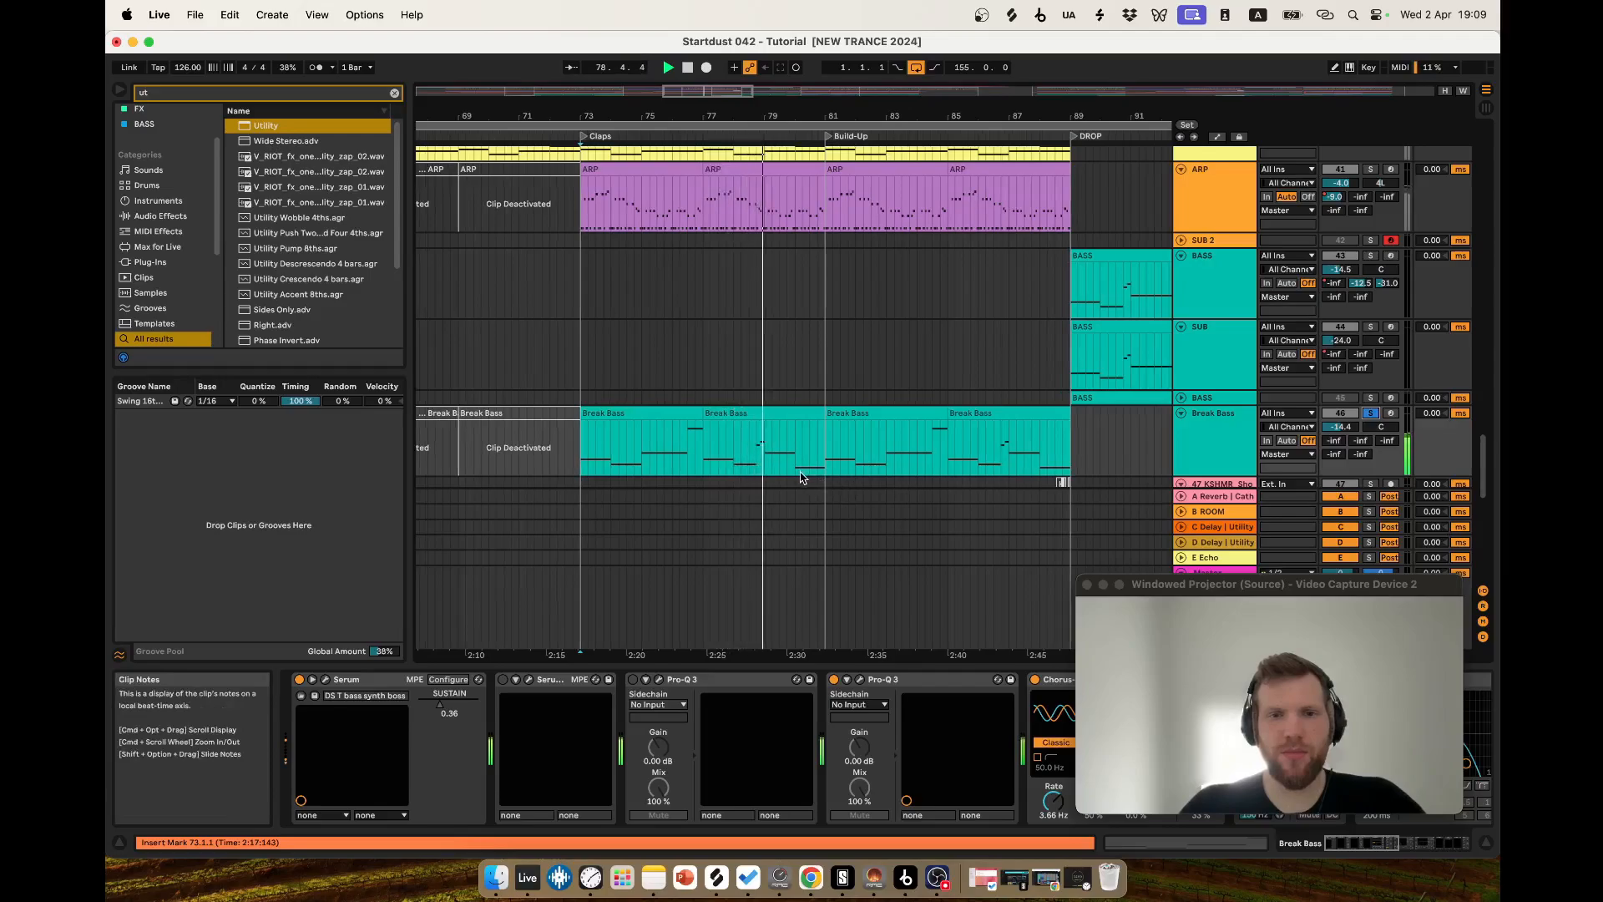
{"action": "scroll", "coordinate": [810, 455], "scroll_direction": "down", "scroll_amount": 3}
{"action": "scroll", "coordinate": [835, 442], "scroll_direction": "up", "scroll_amount": 2}
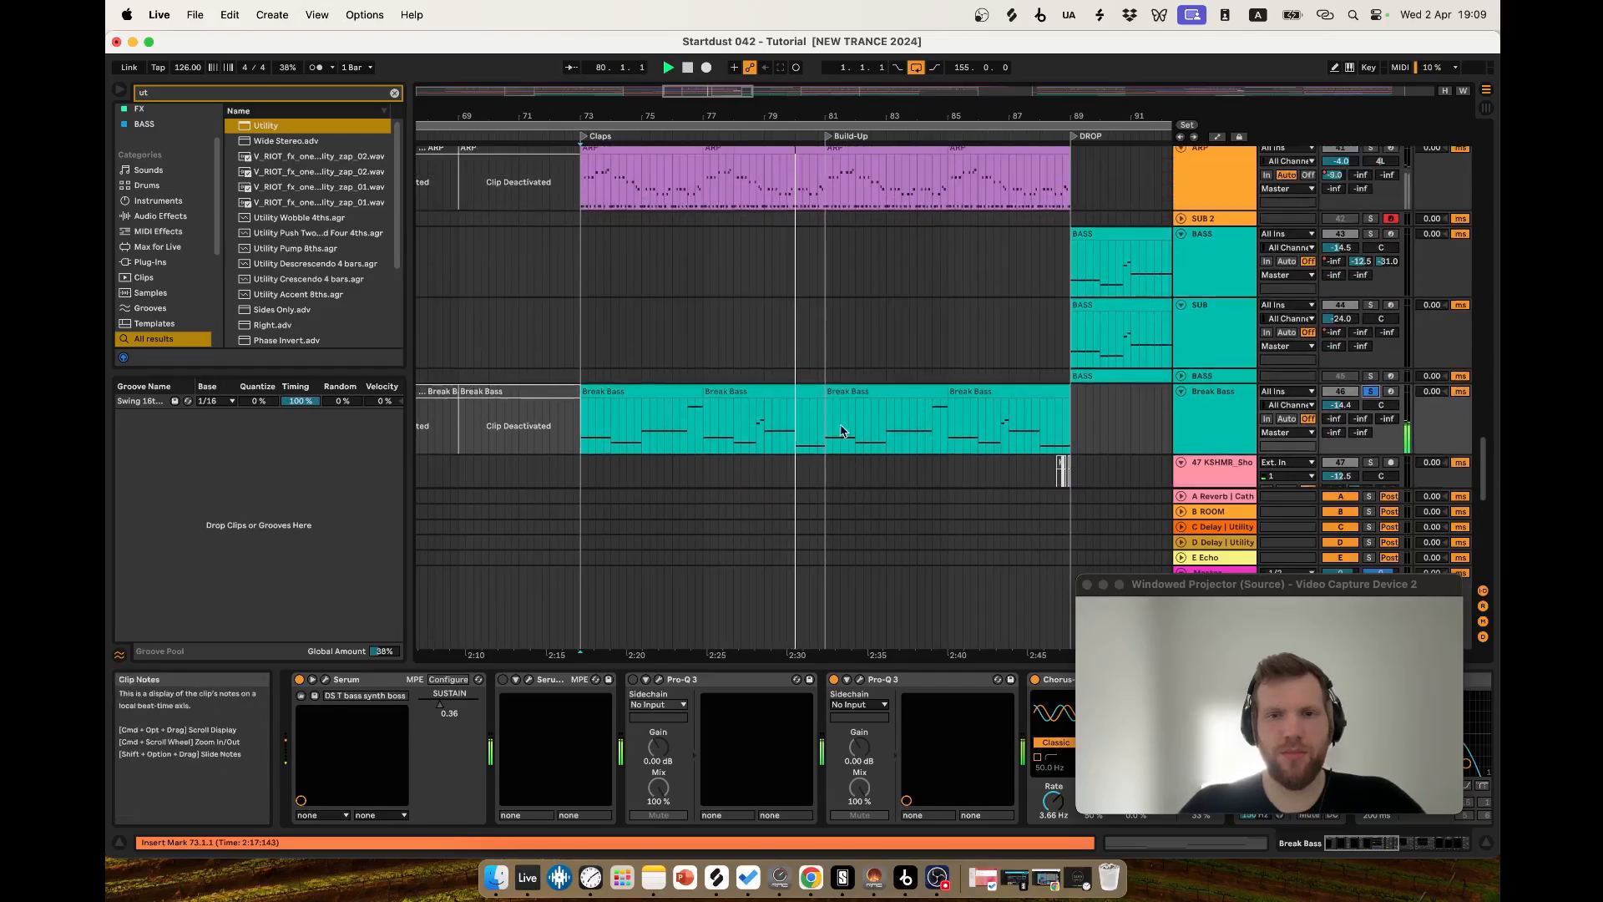
Stop playback and open the two Break Bass clips at bars 73 and 77 together in the note editor.
{"action": "left_click", "coordinate": [752, 392]}
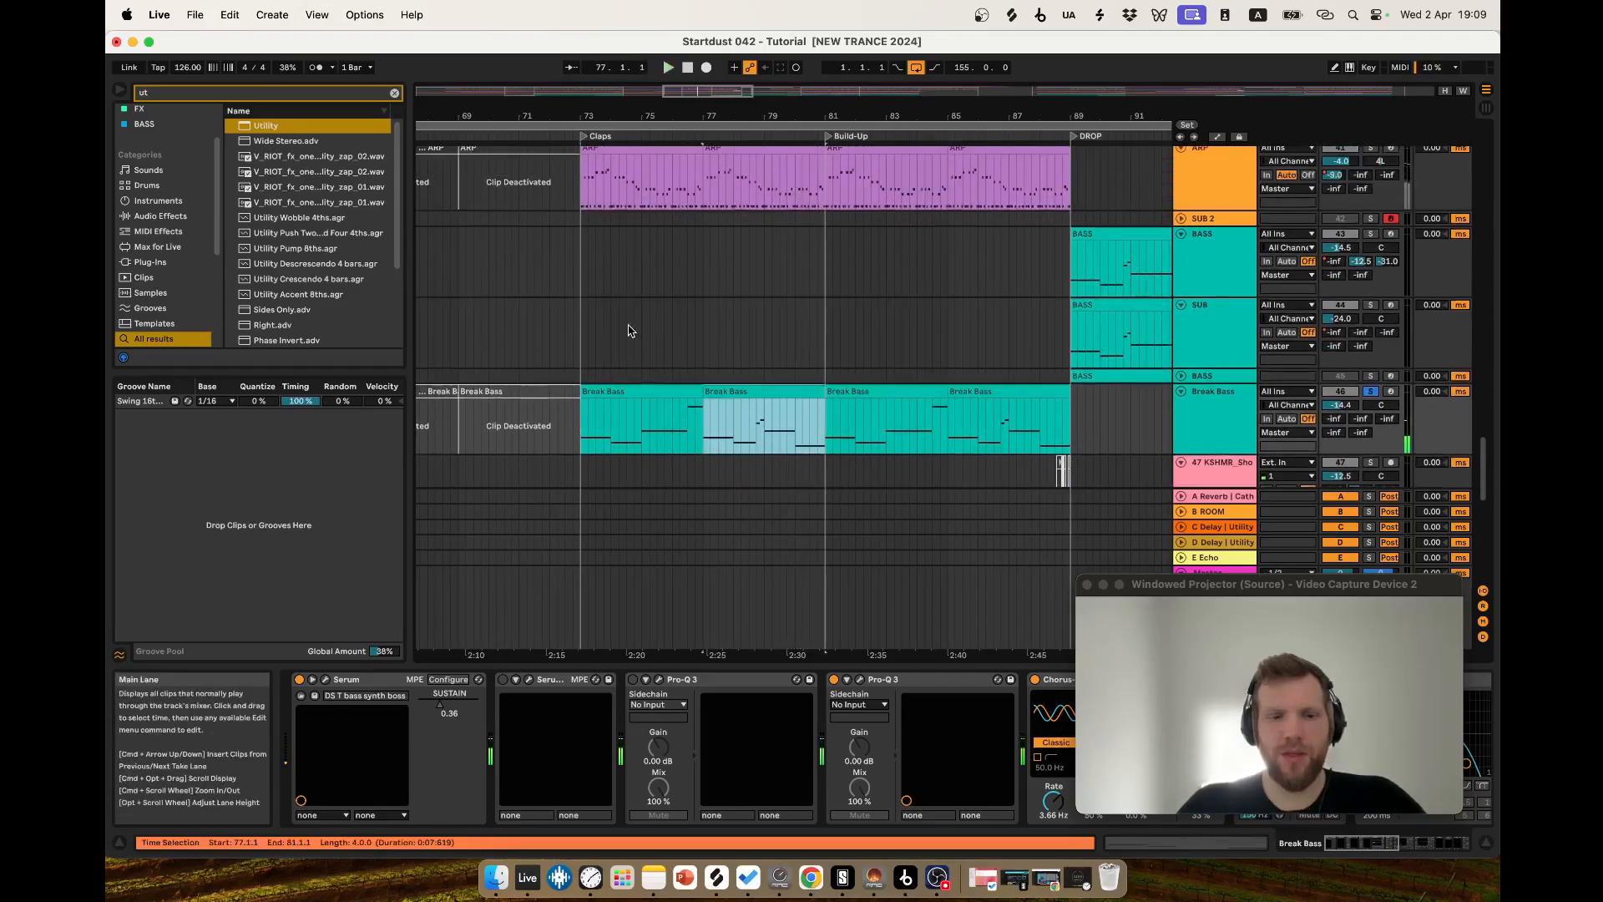
{"action": "double_click", "coordinate": [716, 419]}
{"action": "scroll", "coordinate": [822, 443], "scroll_direction": "up", "scroll_amount": 3}
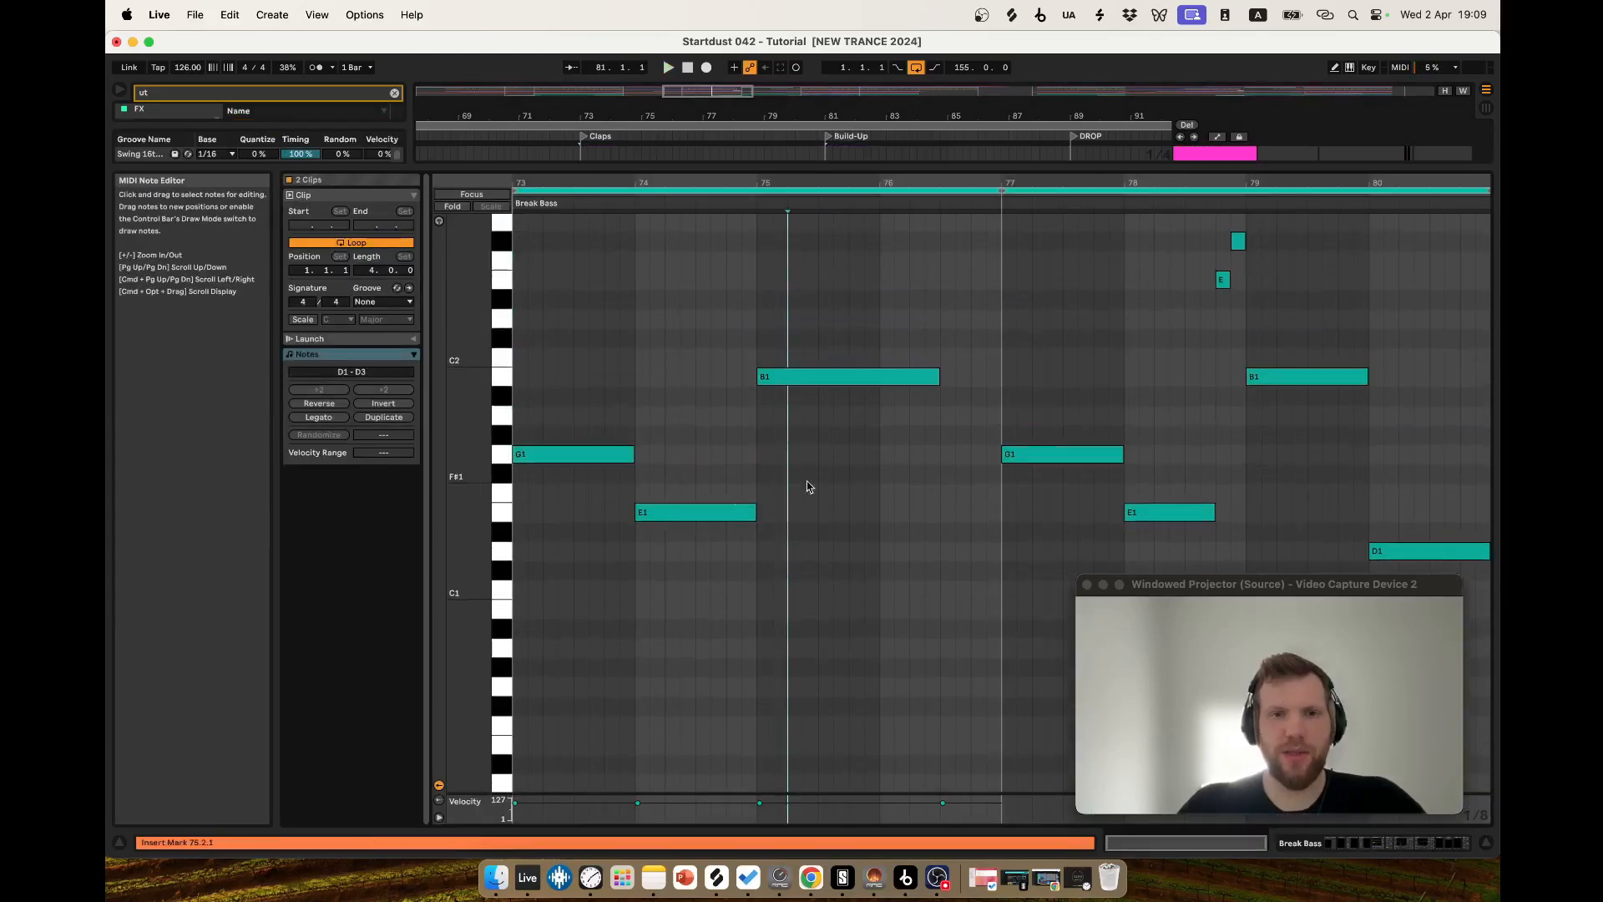
{"action": "scroll", "coordinate": [762, 512], "scroll_direction": "up", "scroll_amount": 4}
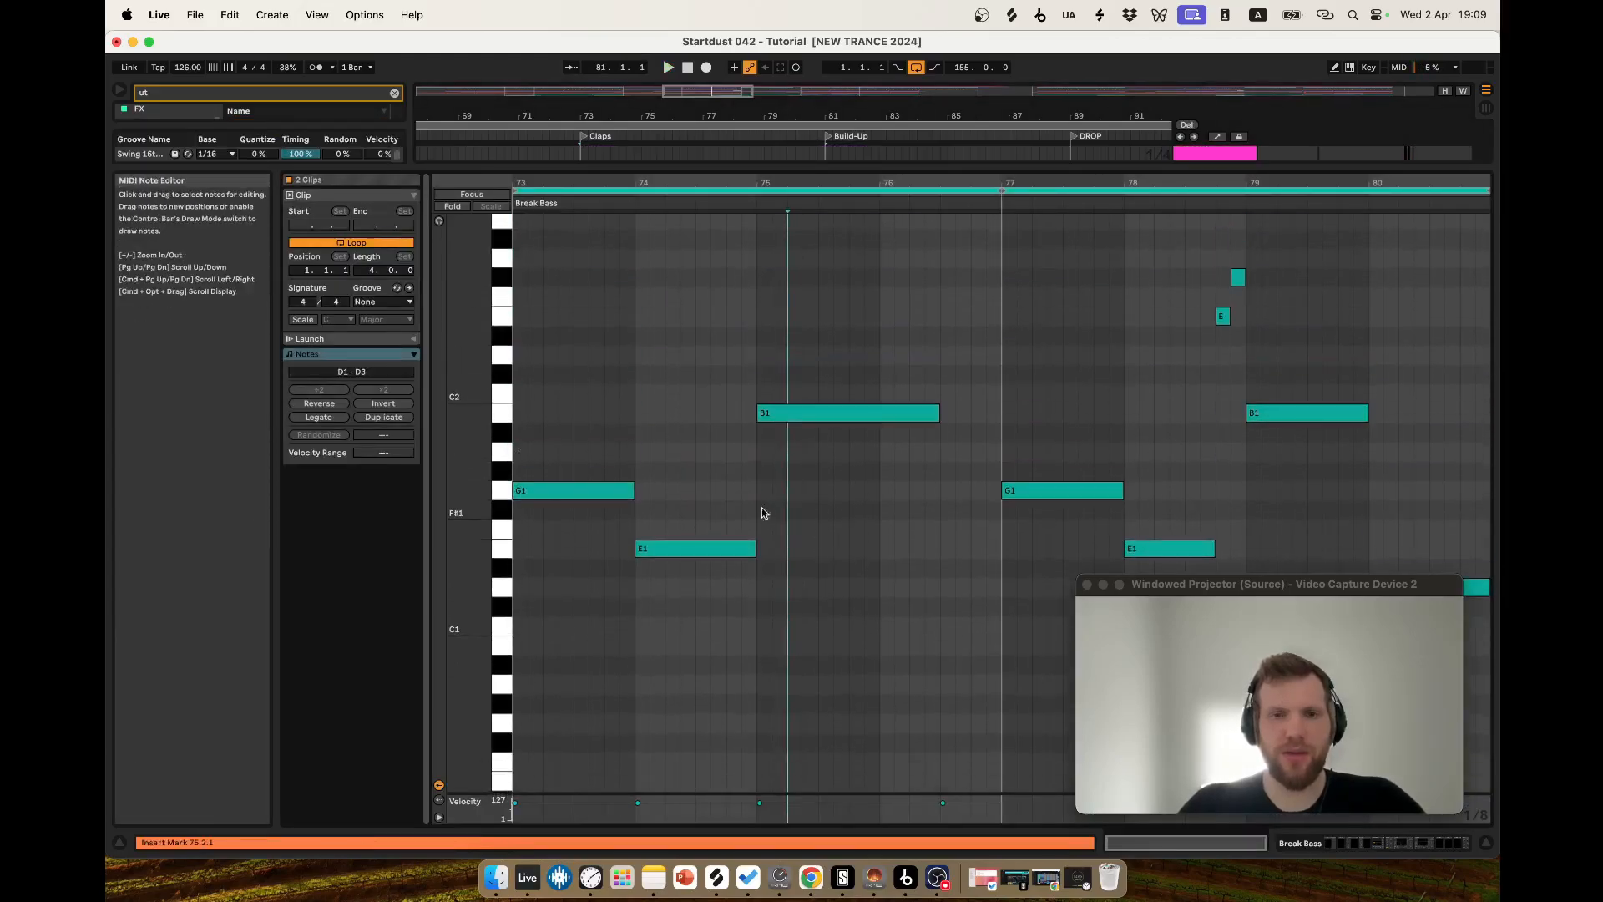
Examine the Break Bass notes across both clips, comparing the low root notes with the high note closing bar 76.
{"action": "scroll", "coordinate": [647, 566], "scroll_direction": "up", "scroll_amount": 3}
{"action": "scroll", "coordinate": [752, 586], "scroll_direction": "down", "scroll_amount": 2}
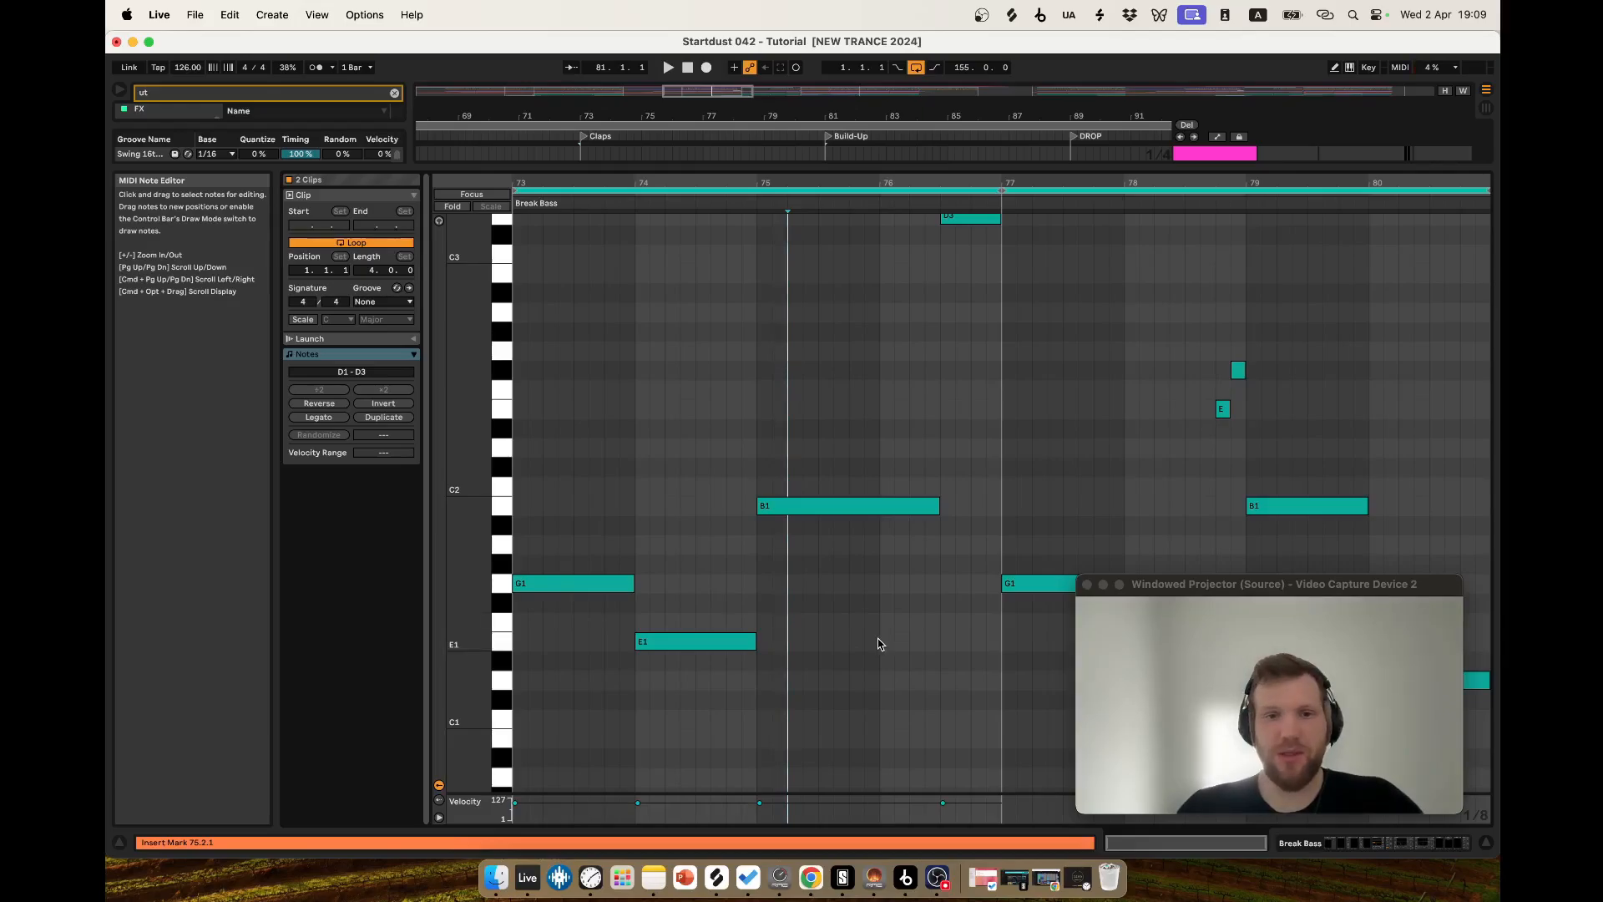
{"action": "scroll", "coordinate": [939, 618], "scroll_direction": "down", "scroll_amount": 2}
{"action": "scroll", "coordinate": [938, 622], "scroll_direction": "up", "scroll_amount": 5}
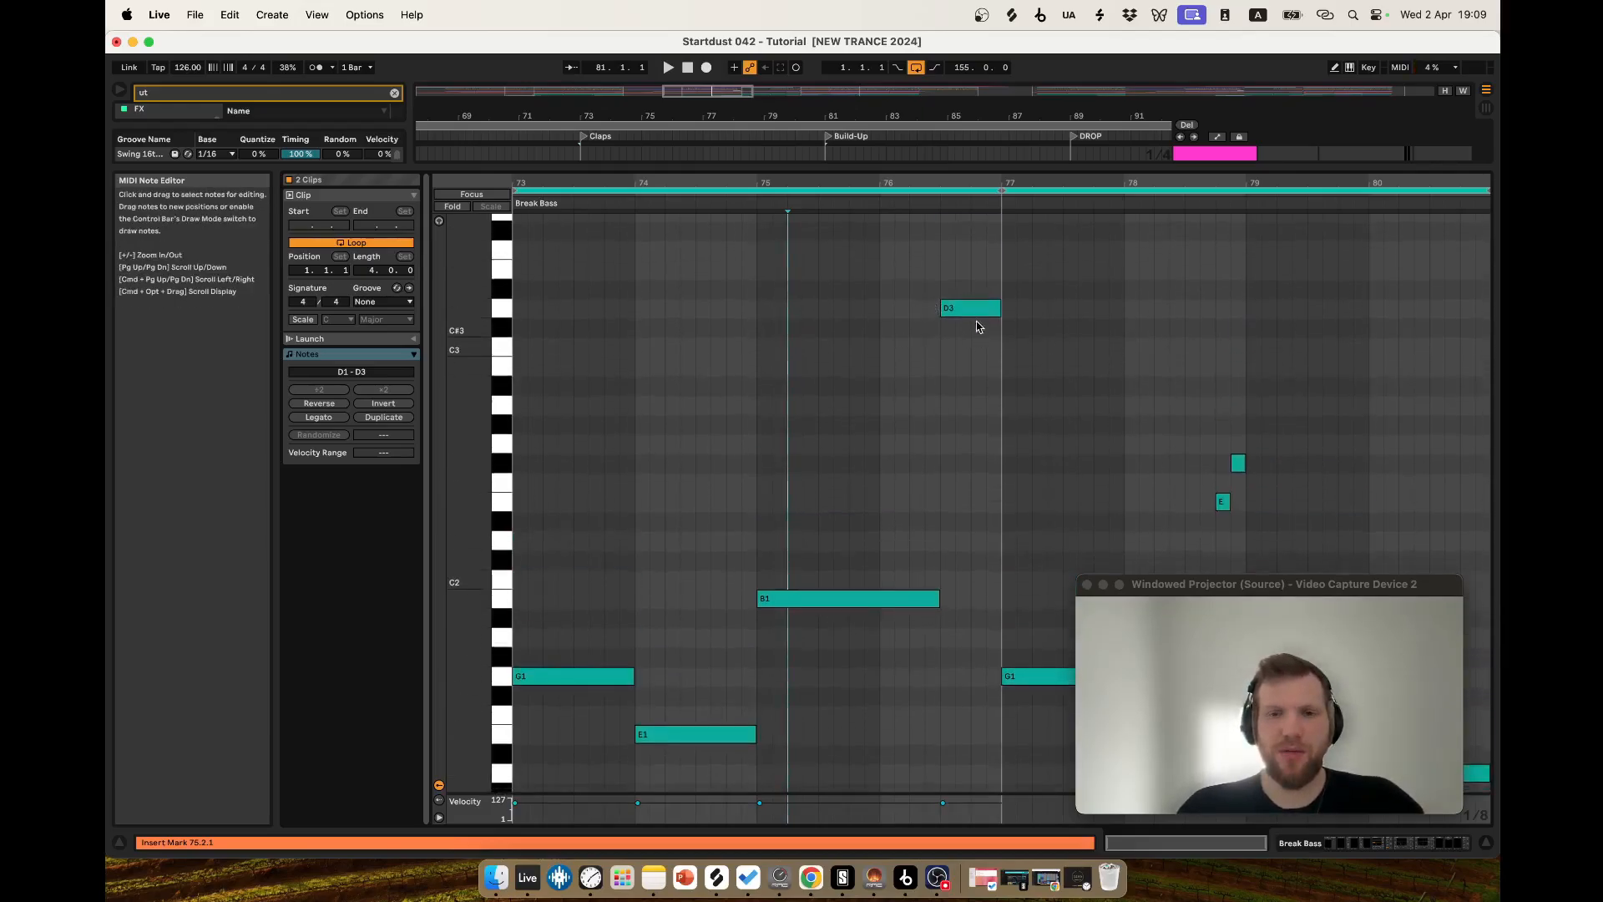
{"action": "scroll", "coordinate": [1016, 422], "scroll_direction": "down", "scroll_amount": 4}
{"action": "scroll", "coordinate": [1229, 355], "scroll_direction": "down", "scroll_amount": 1}
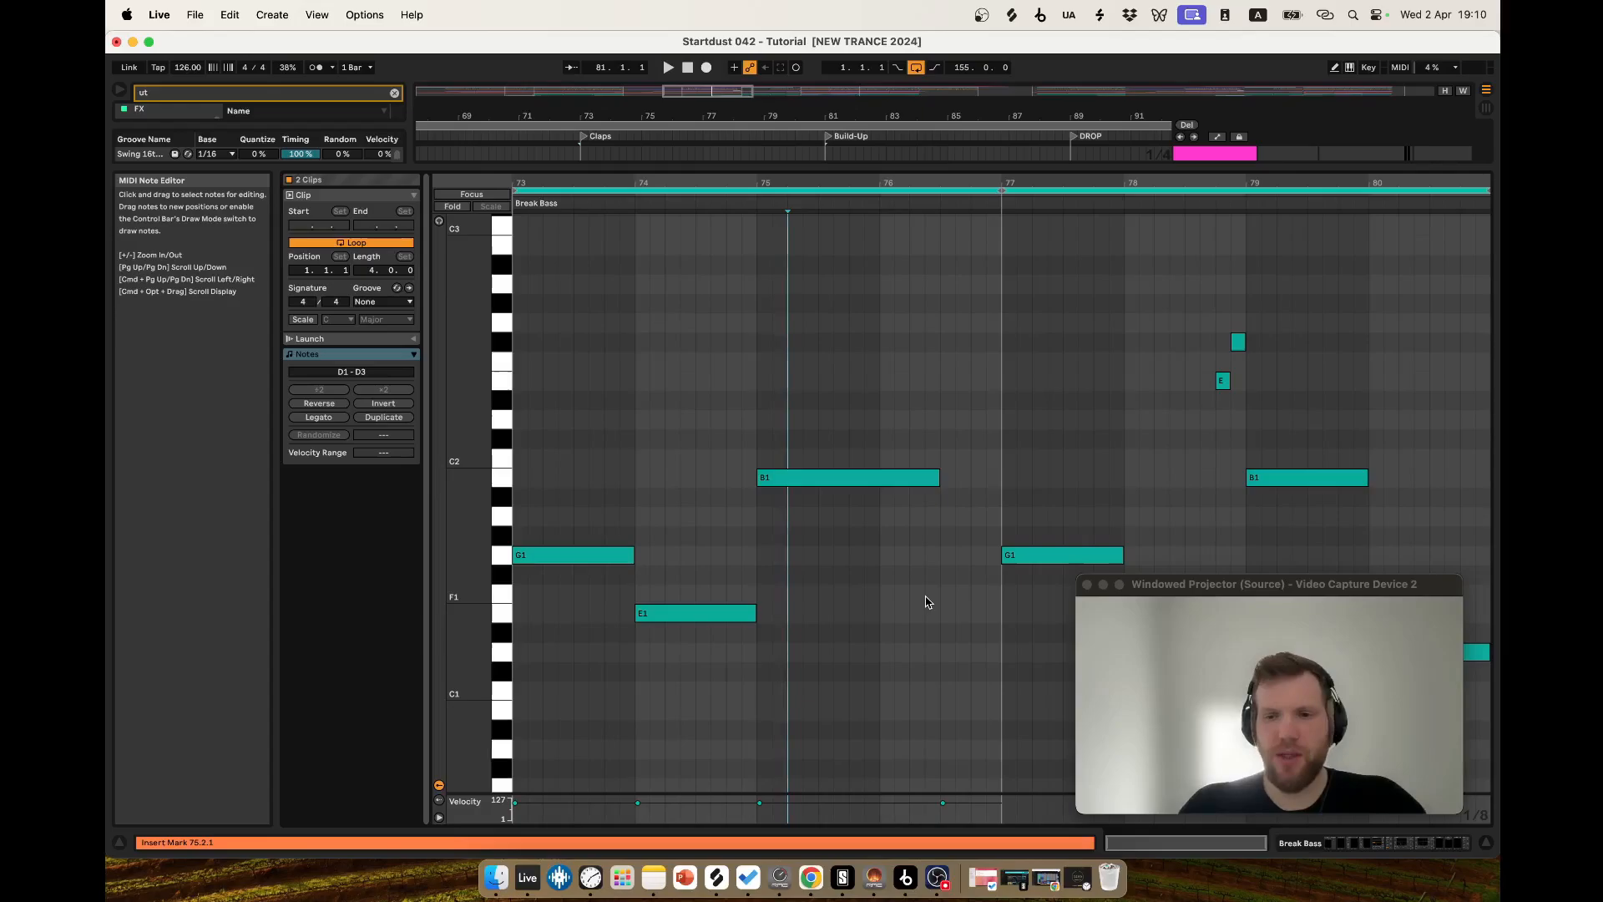
{"action": "scroll", "coordinate": [751, 386], "scroll_direction": "up", "scroll_amount": 3}
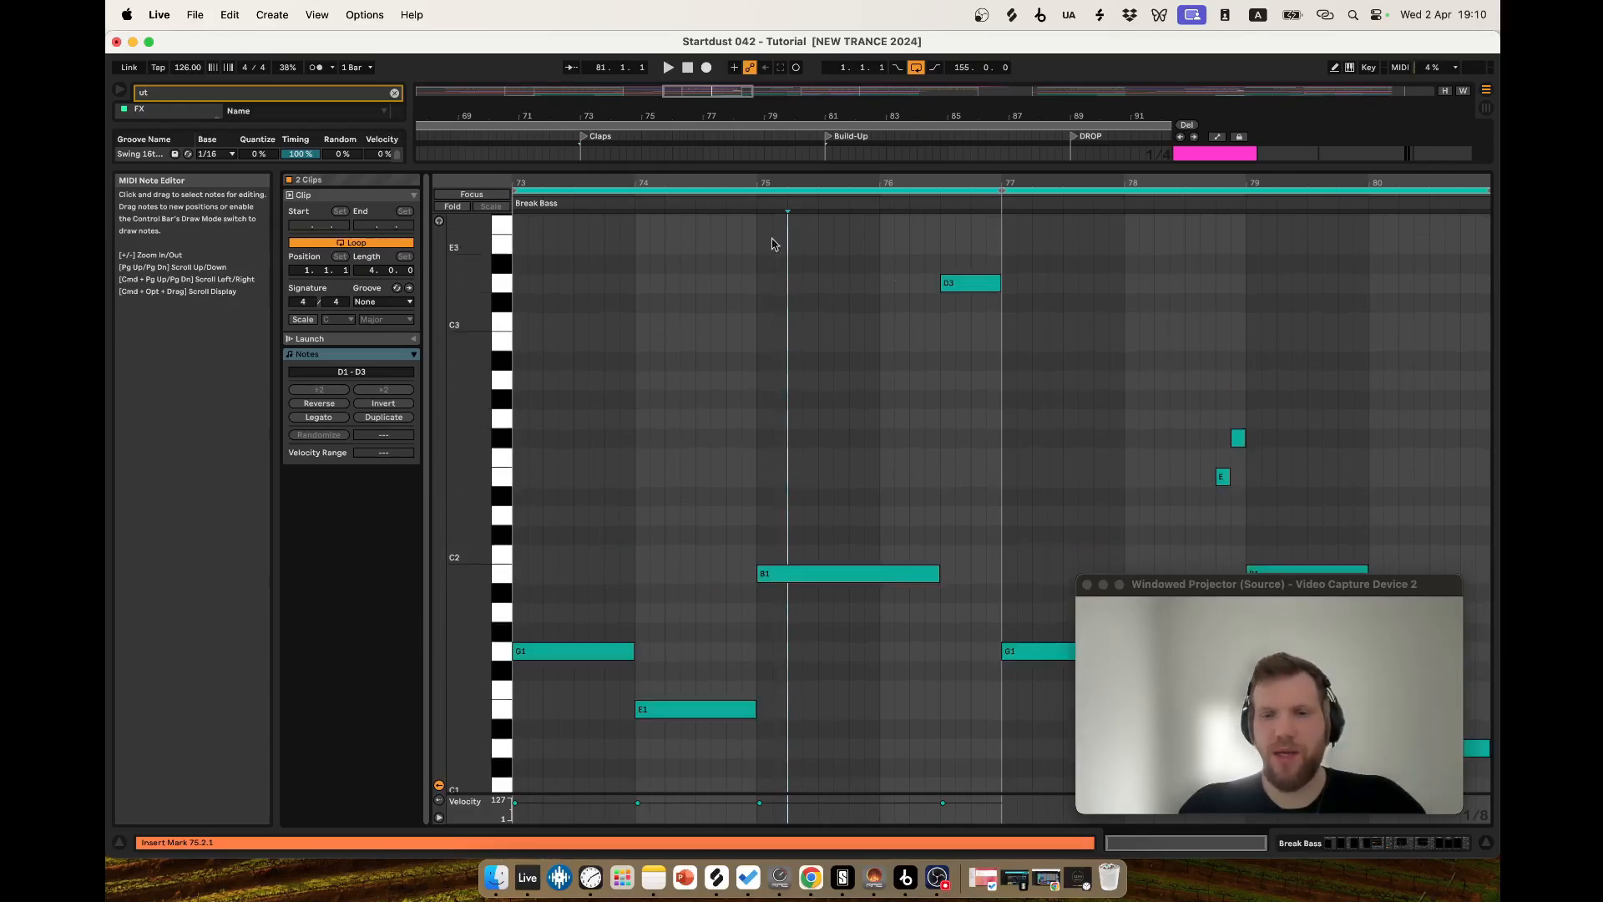
{"action": "scroll", "coordinate": [1085, 401], "scroll_direction": "down", "scroll_amount": 3}
{"action": "scroll", "coordinate": [1070, 485], "scroll_direction": "up", "scroll_amount": 3}
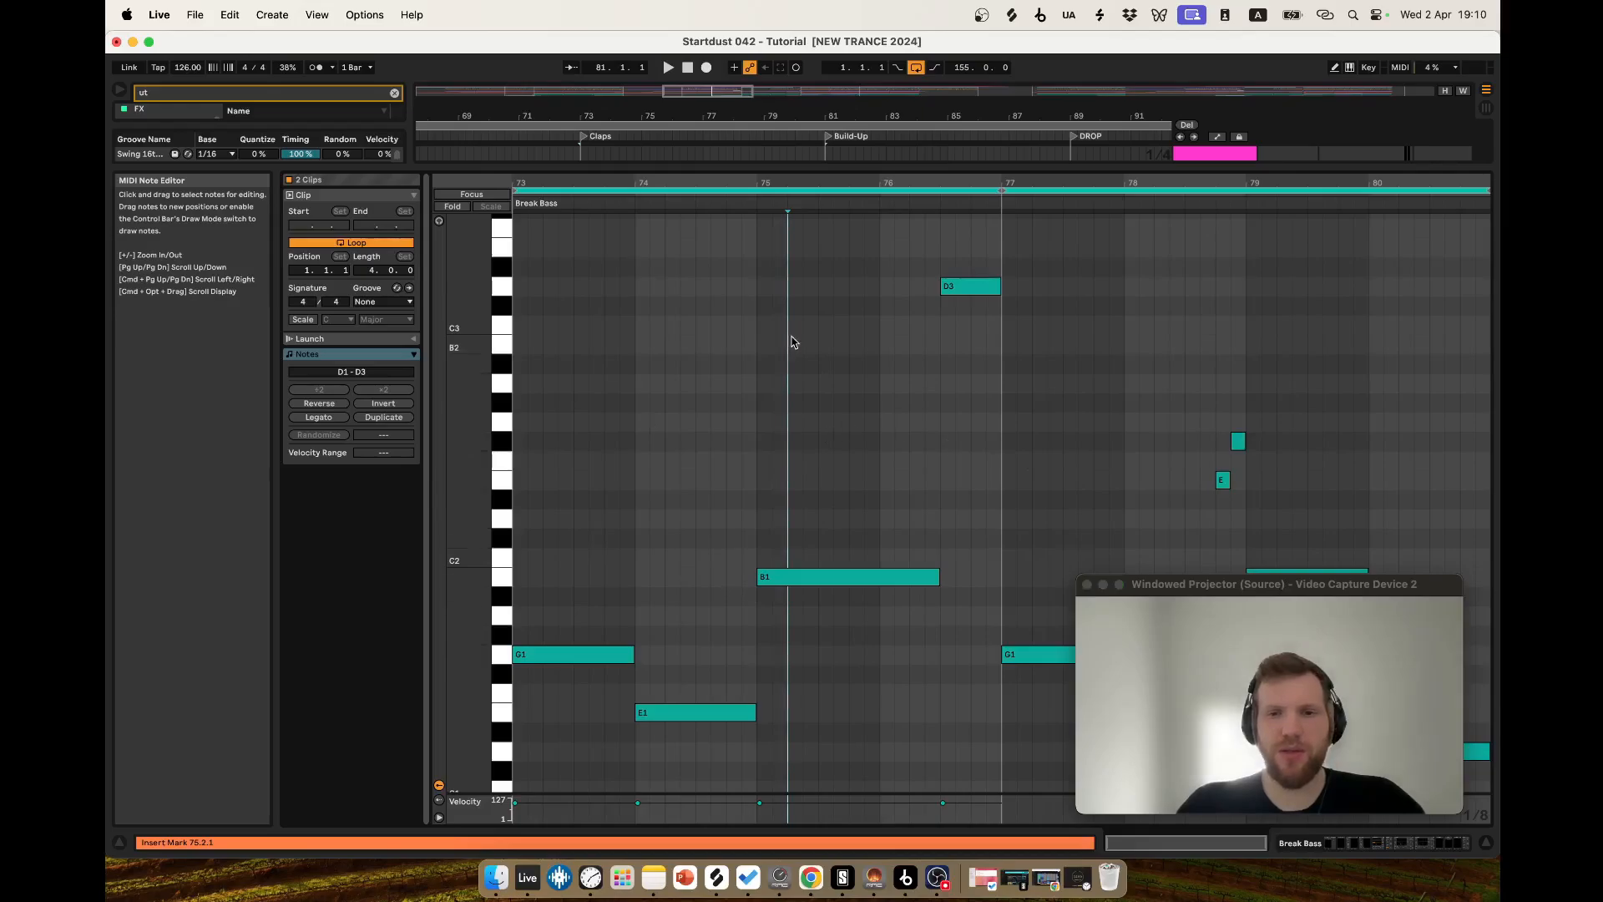
{"action": "scroll", "coordinate": [1002, 543], "scroll_direction": "down", "scroll_amount": 2}
Return to the arrangement and select the time range around the SNARE ROLL clip in the Build-Up section.
{"action": "scroll", "coordinate": [910, 544], "scroll_direction": "up", "scroll_amount": 2}
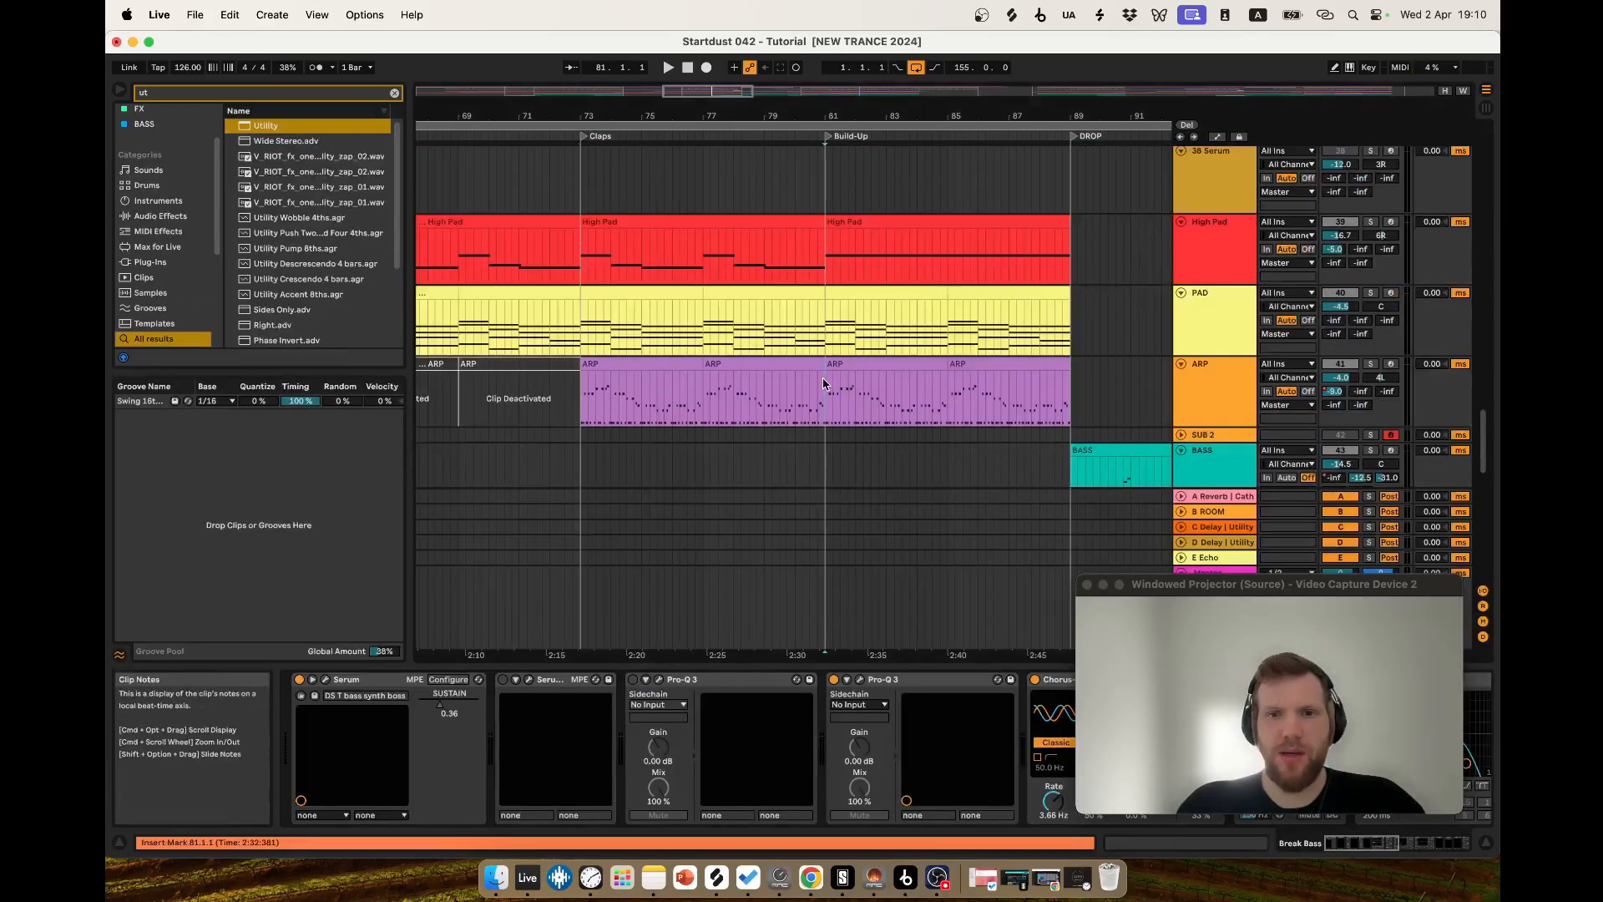
{"action": "scroll", "coordinate": [793, 415], "scroll_direction": "right", "scroll_amount": 5}
{"action": "scroll", "coordinate": [793, 415], "scroll_direction": "up", "scroll_amount": 2}
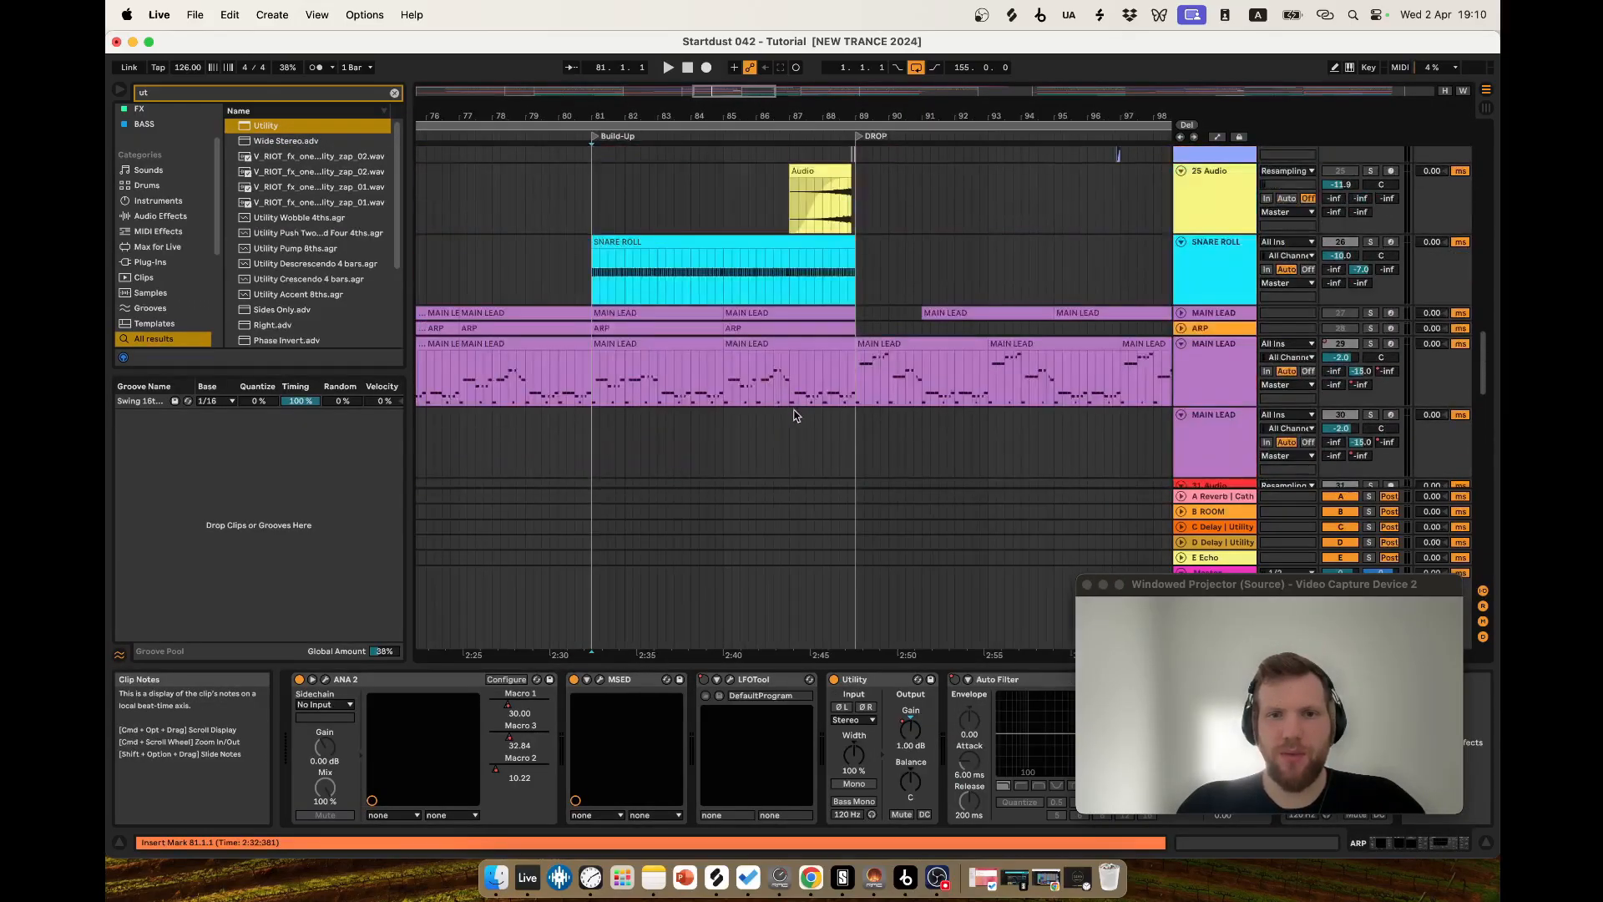
{"action": "scroll", "coordinate": [698, 420], "scroll_direction": "up", "scroll_amount": 12}
{"action": "scroll", "coordinate": [688, 376], "scroll_direction": "down", "scroll_amount": 3}
{"action": "scroll", "coordinate": [578, 347], "scroll_direction": "down", "scroll_amount": 3}
{"action": "left_click_drag", "start_coordinate": [576, 346], "coordinate": [881, 334]}
{"action": "left_click", "coordinate": [899, 329]}
{"action": "scroll", "coordinate": [618, 321], "scroll_direction": "down", "scroll_amount": 8}
{"action": "left_click_drag", "start_coordinate": [564, 331], "coordinate": [947, 337]}
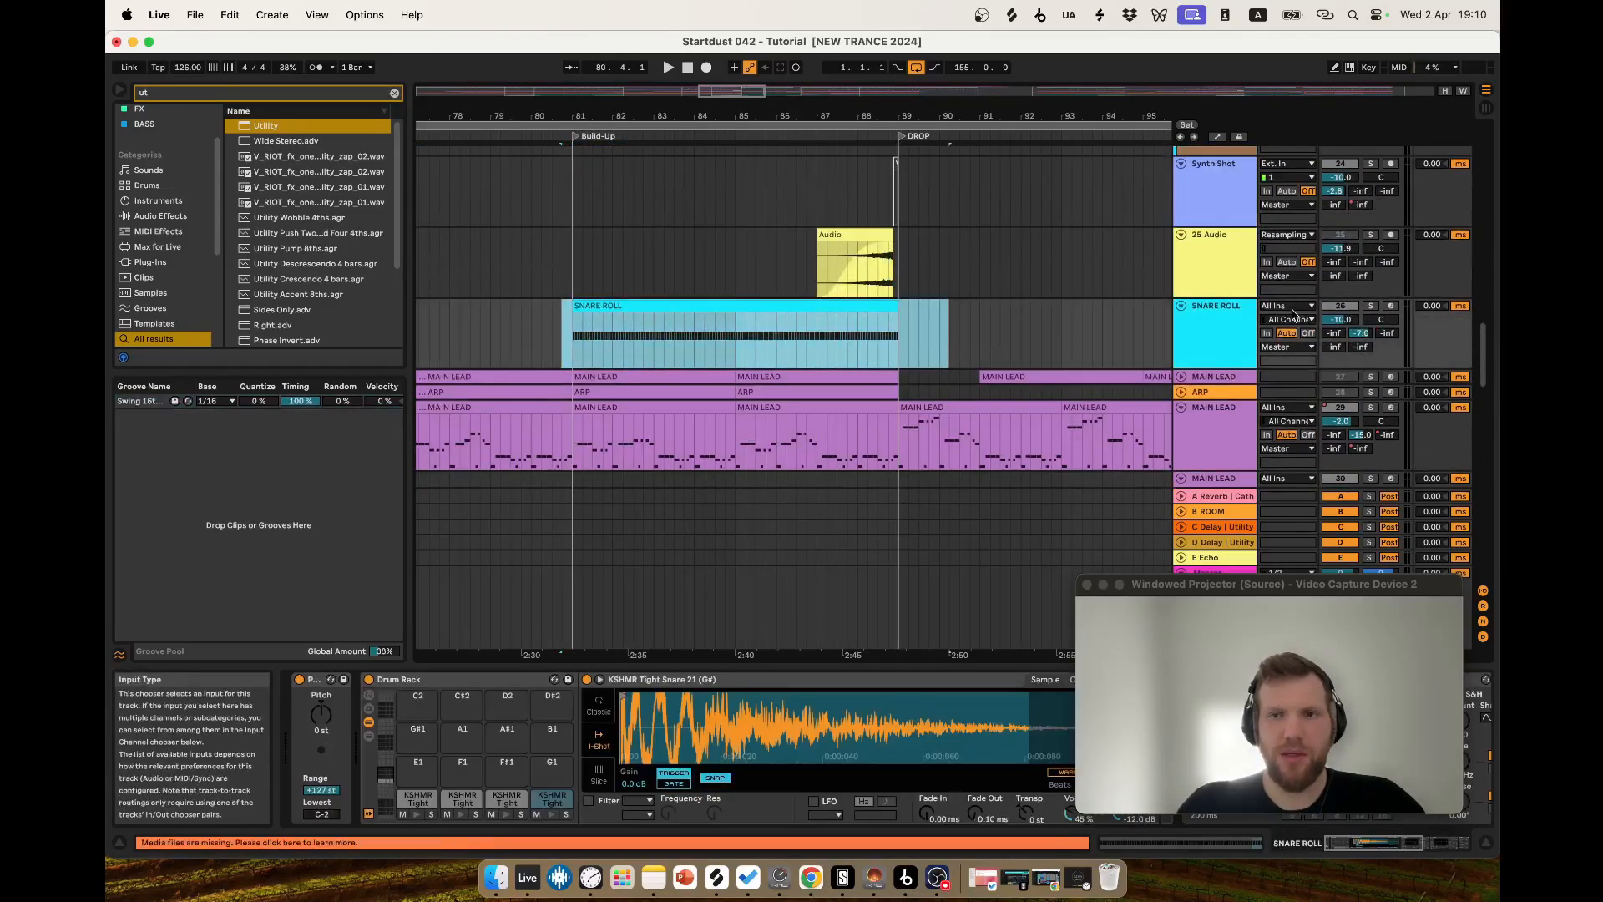
Solo the SNARE ROLL track, play its clip from bar 81 and stop playback shortly before the DROP.
{"action": "left_click", "coordinate": [1370, 306]}
{"action": "left_click", "coordinate": [697, 360]}
{"action": "left_click", "coordinate": [684, 305]}
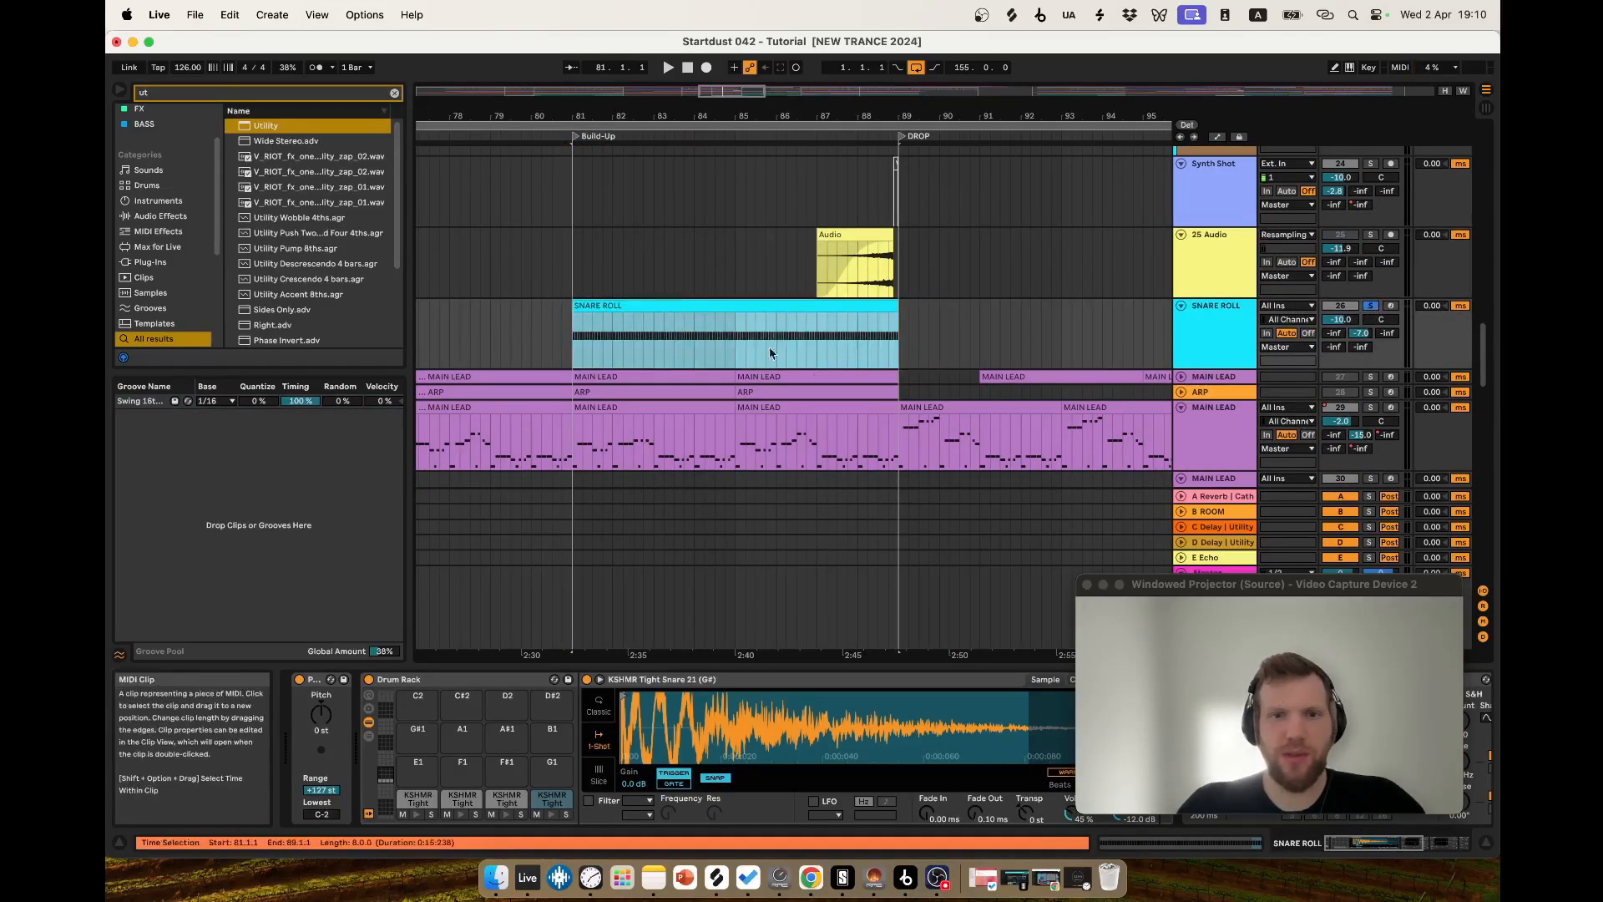
{"action": "key", "text": "space"}
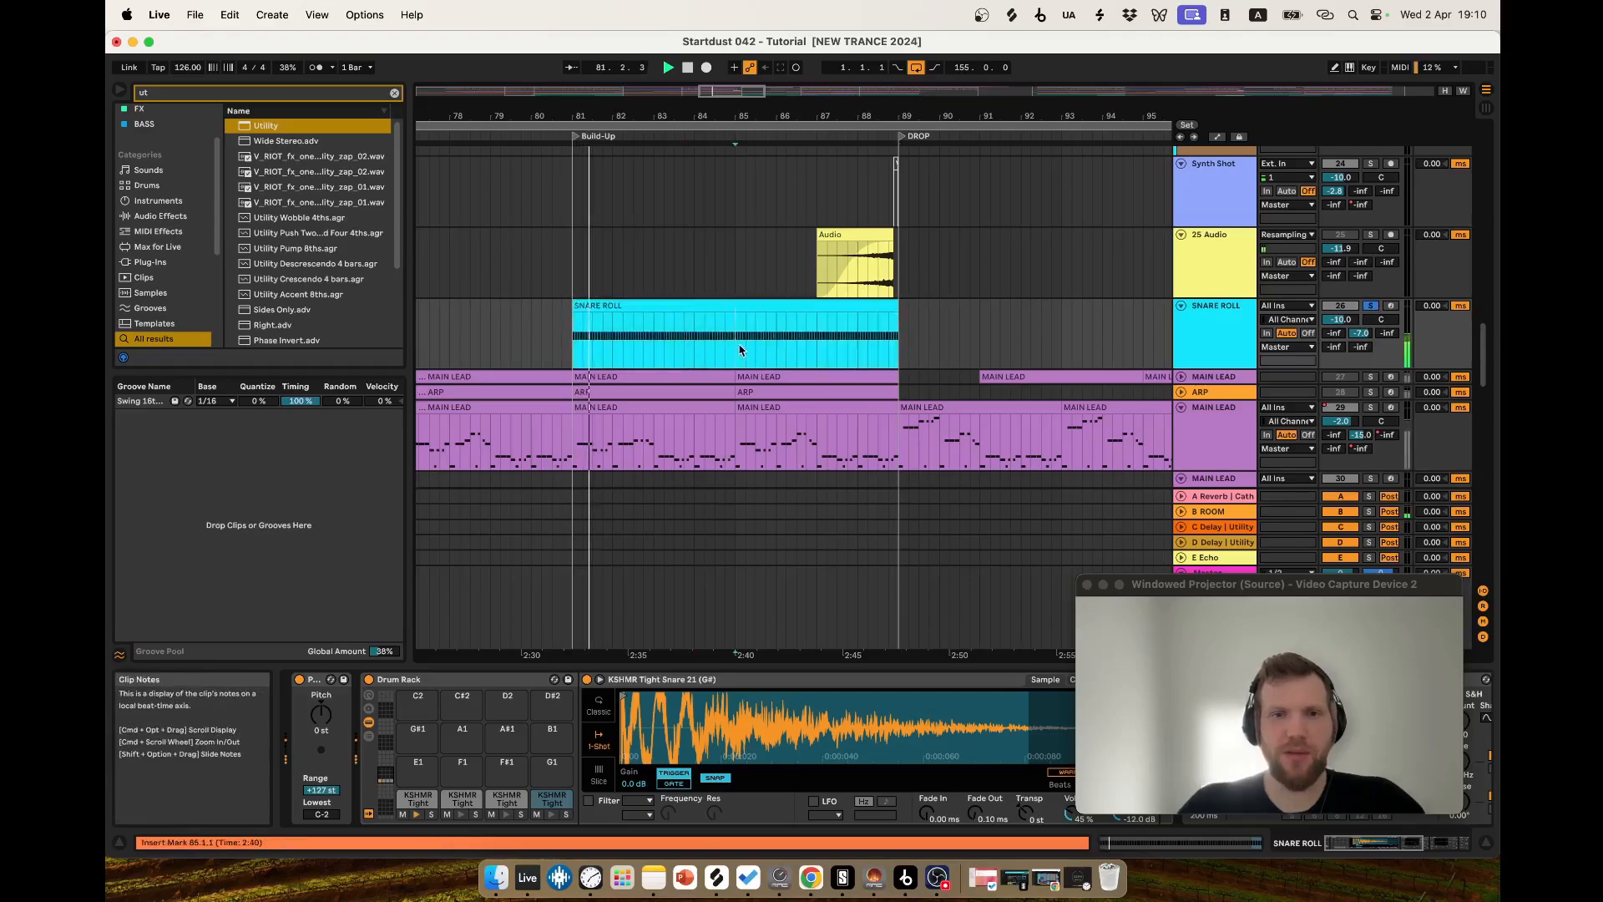
{"action": "left_click_drag", "start_coordinate": [1292, 634], "coordinate": [1285, 555]}
{"action": "left_click", "coordinate": [1433, 848]}
{"action": "scroll", "coordinate": [823, 377], "scroll_direction": "down", "scroll_amount": 3}
{"action": "key", "text": "space"}
Play the unsoloed mix from bar 87.3 into the DROP, looking over the BASS, SUB and Break Bass tracks.
{"action": "scroll", "coordinate": [828, 359], "scroll_direction": "up", "scroll_amount": 6}
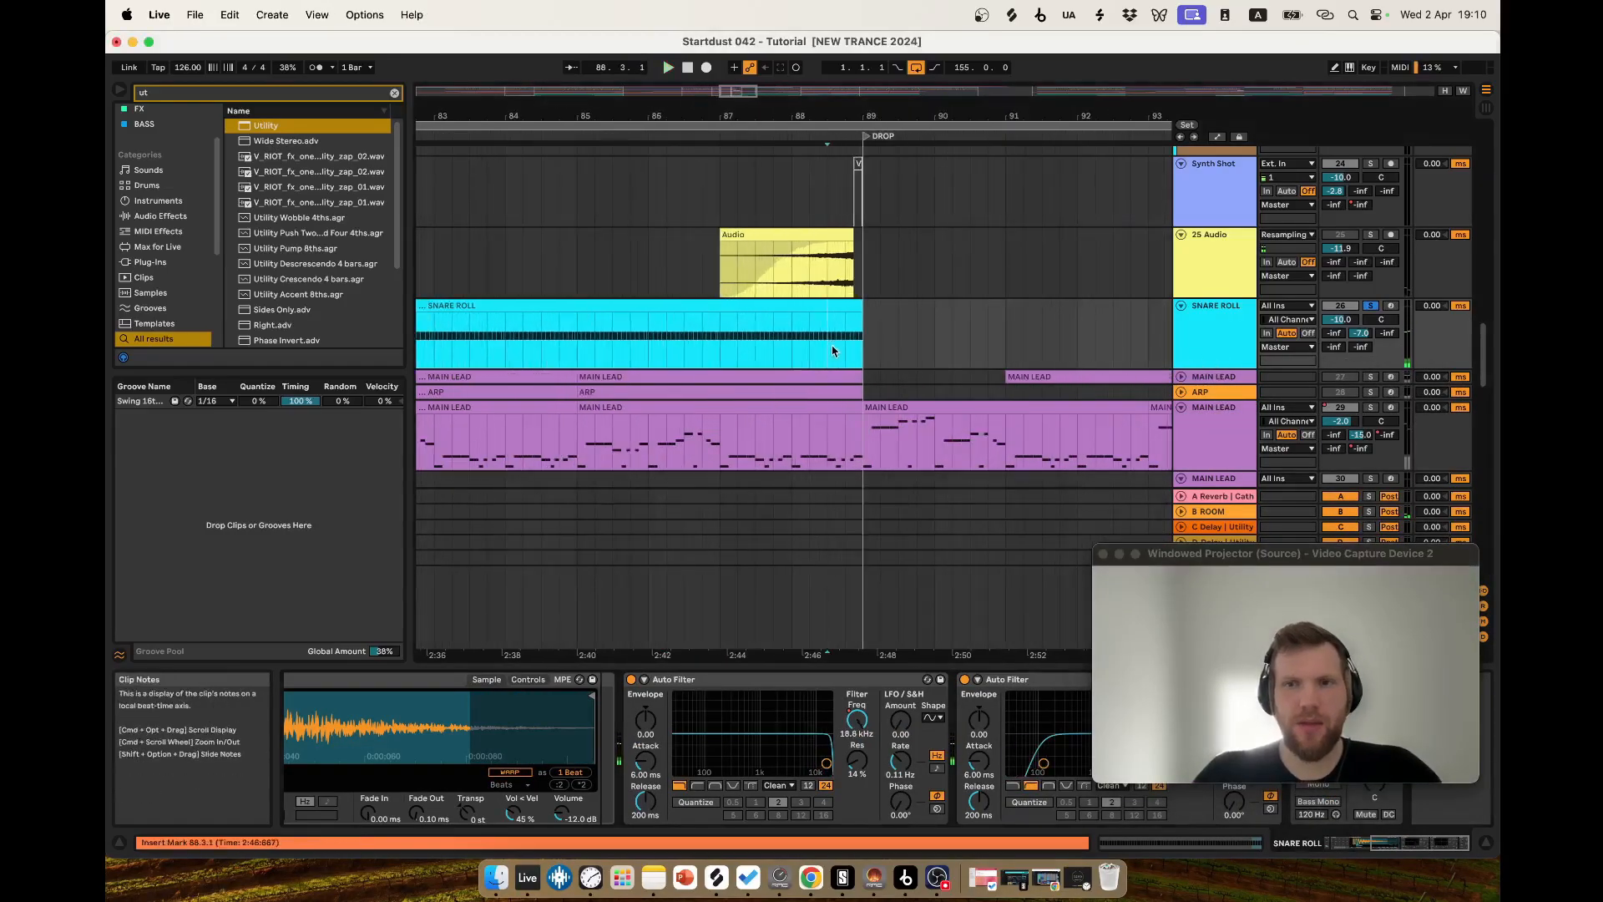
{"action": "scroll", "coordinate": [826, 355], "scroll_direction": "down", "scroll_amount": 2}
{"action": "scroll", "coordinate": [793, 367], "scroll_direction": "up", "scroll_amount": 2}
{"action": "left_click", "coordinate": [769, 316]}
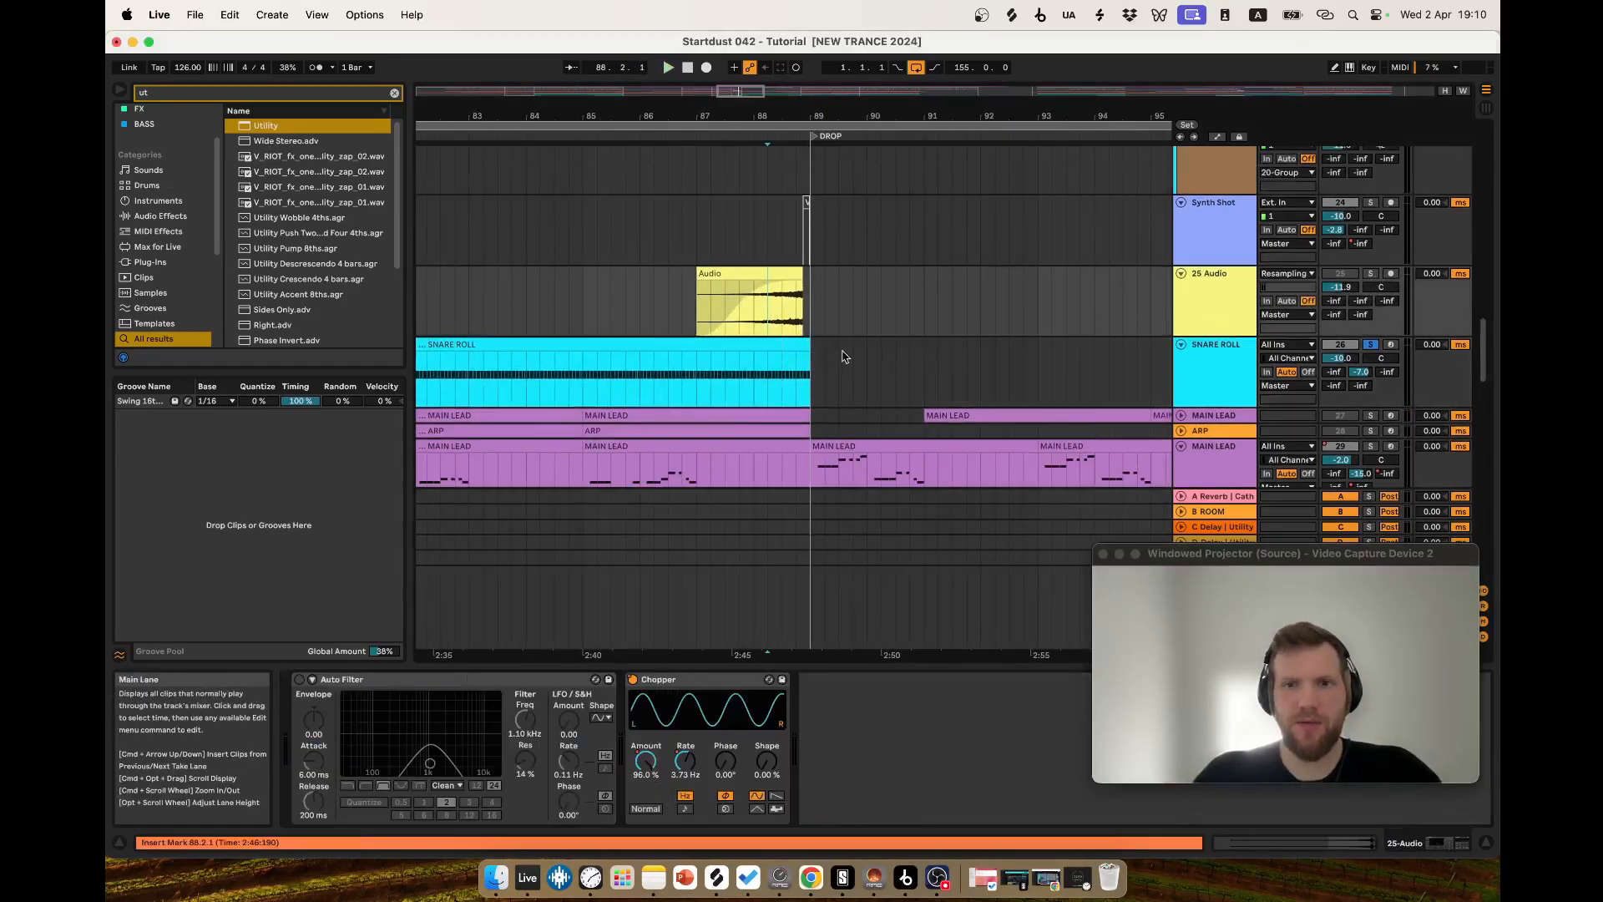
{"action": "key", "text": "space"}
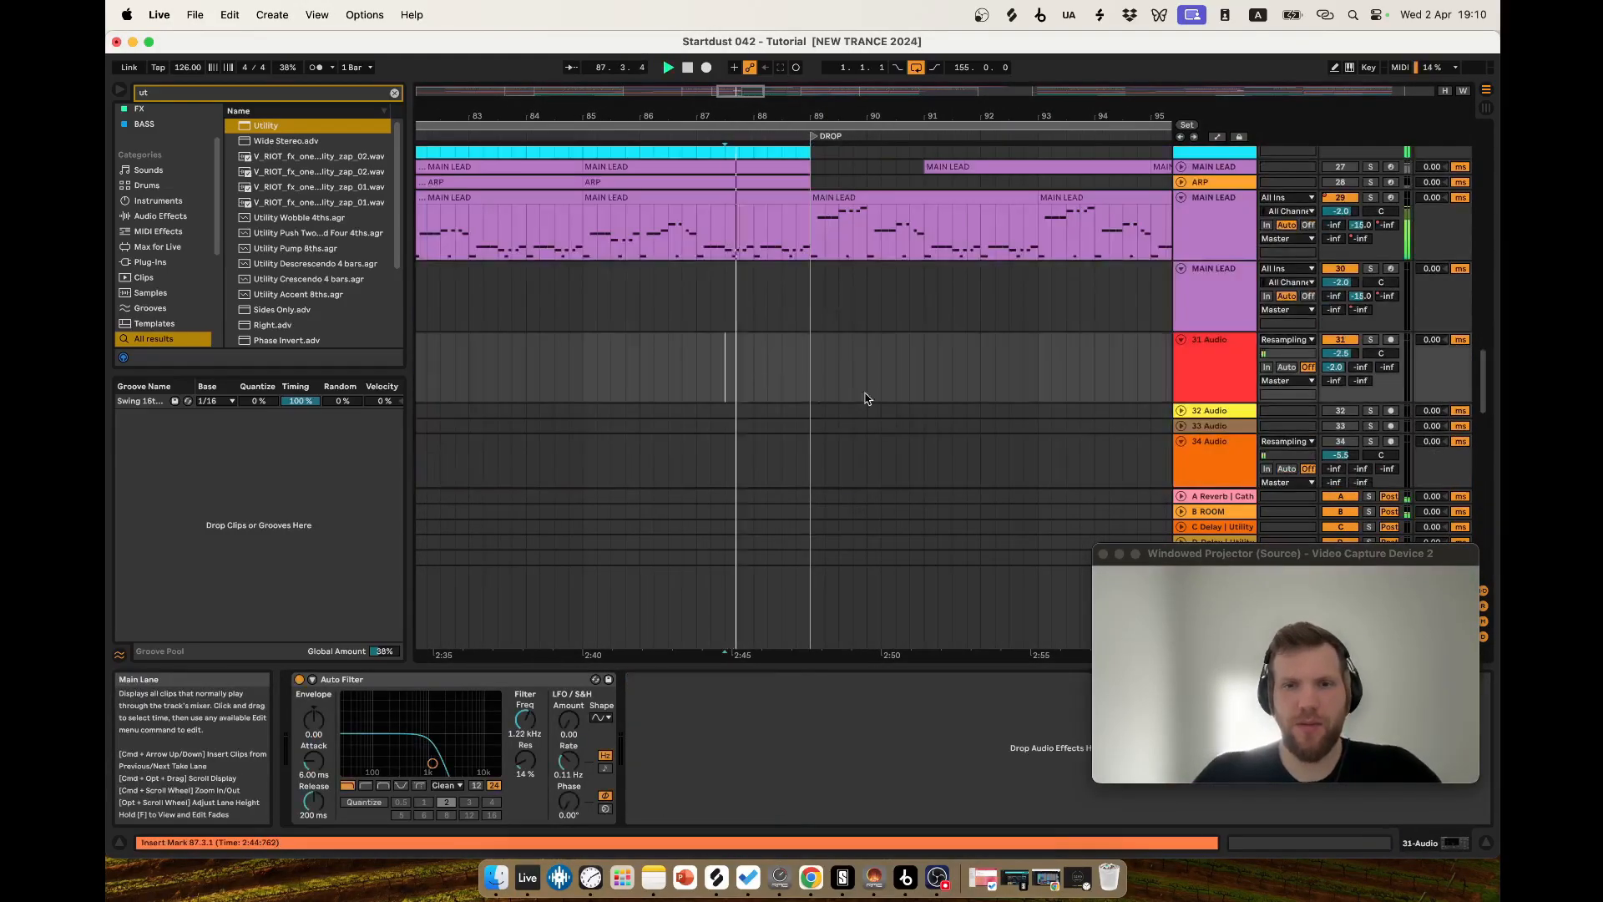
{"action": "scroll", "coordinate": [870, 401], "scroll_direction": "down", "scroll_amount": 5}
{"action": "scroll", "coordinate": [890, 414], "scroll_direction": "down", "scroll_amount": 5}
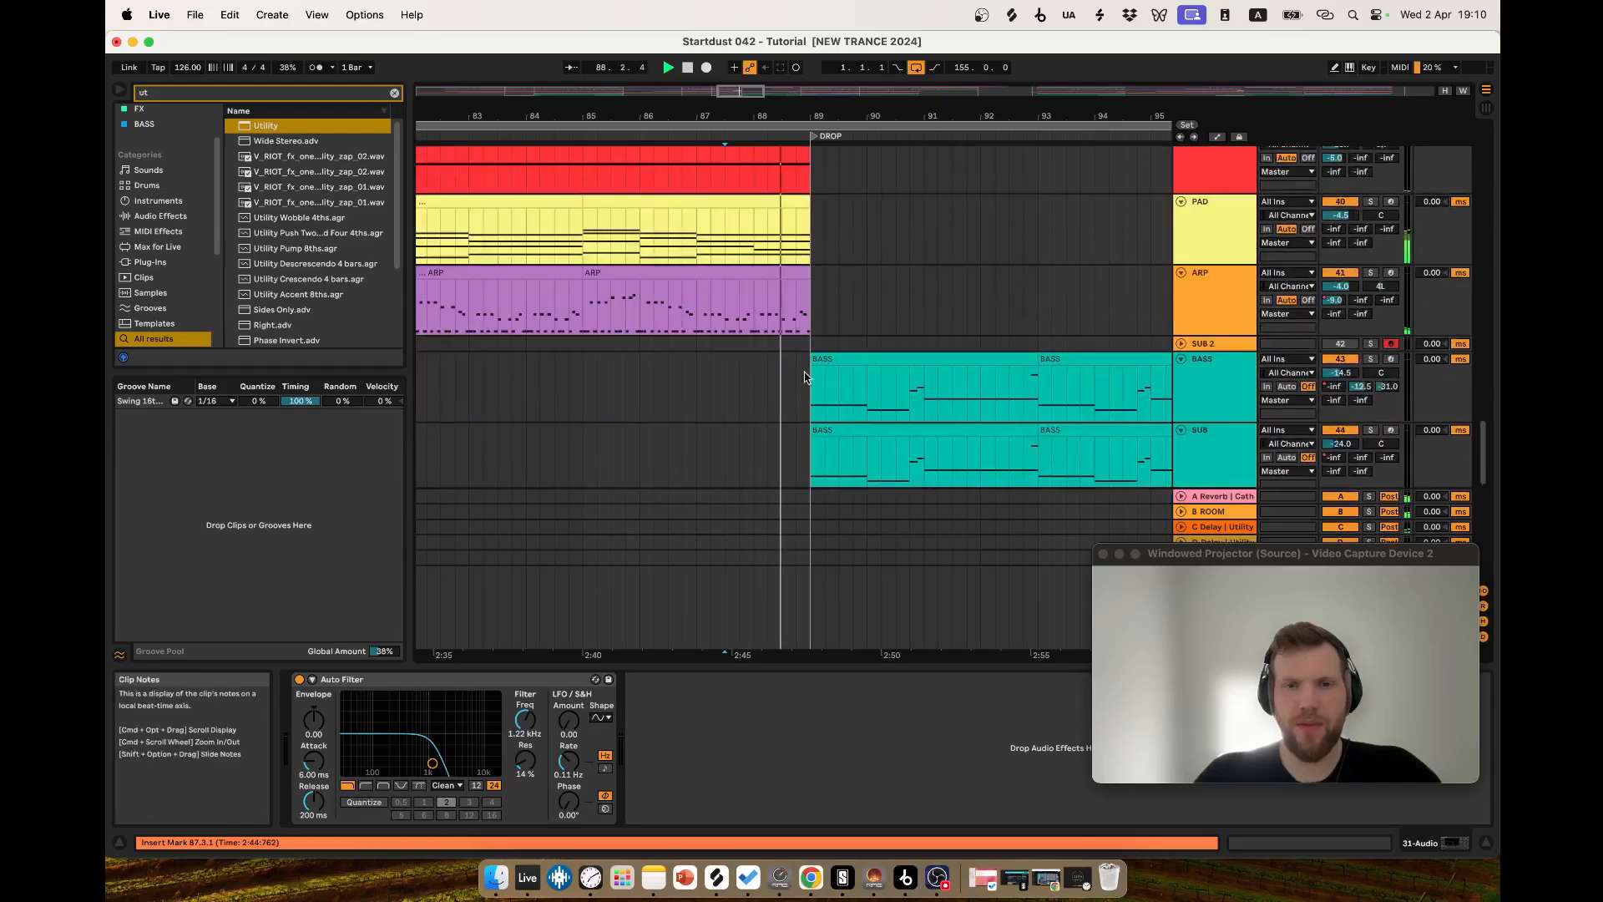
{"action": "scroll", "coordinate": [669, 357], "scroll_direction": "down", "scroll_amount": 3}
{"action": "scroll", "coordinate": [877, 419], "scroll_direction": "down", "scroll_amount": 3}
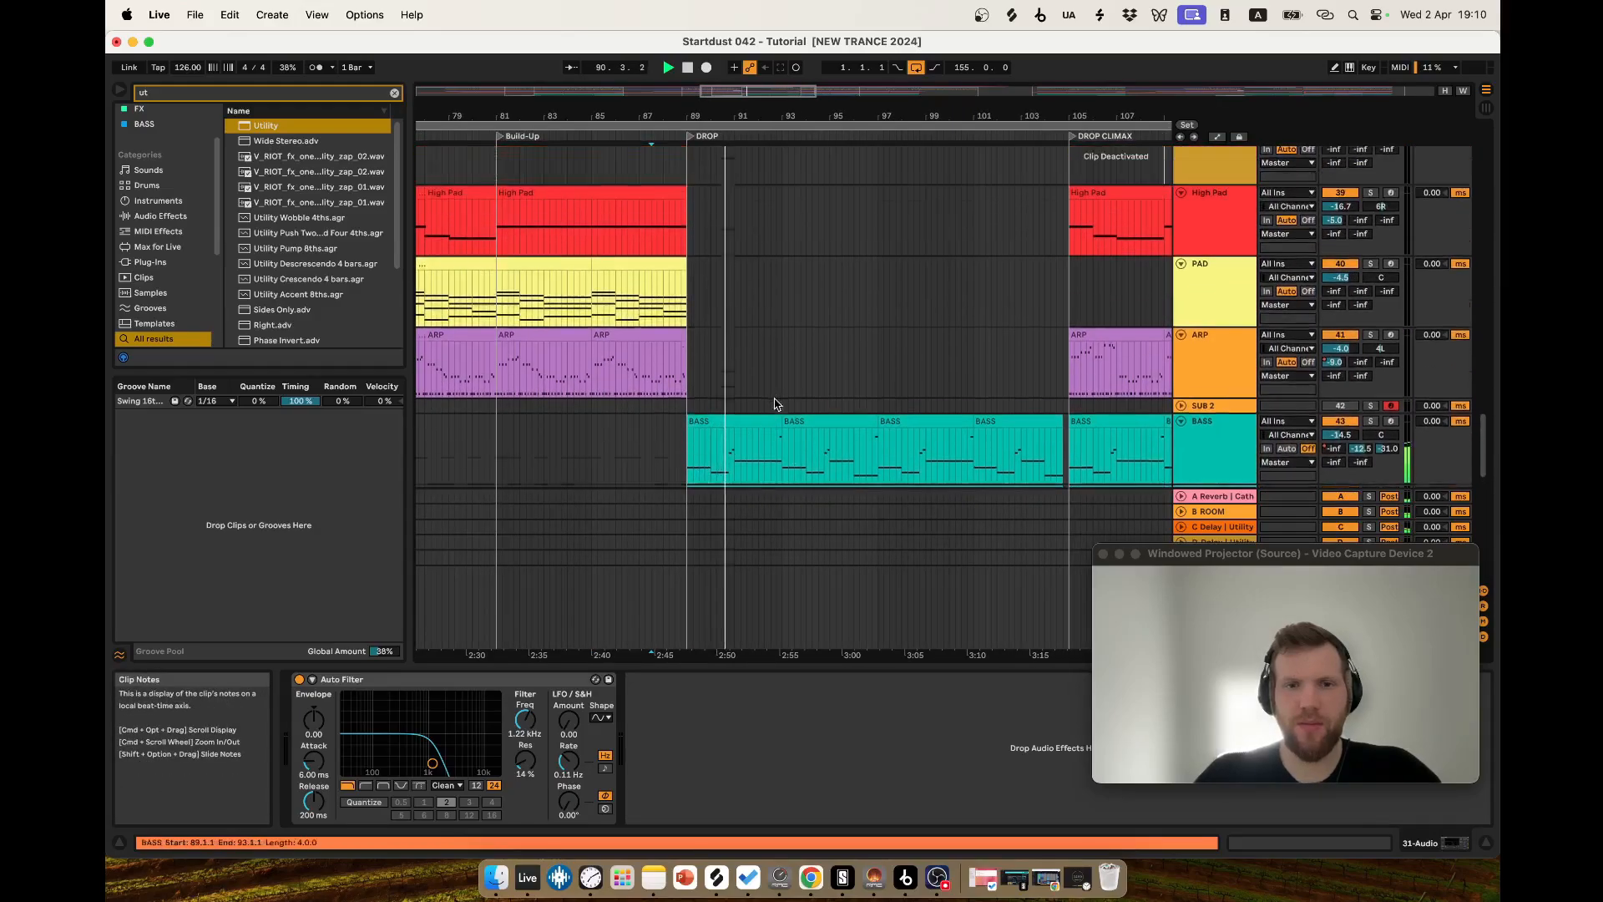
{"action": "scroll", "coordinate": [785, 409], "scroll_direction": "down", "scroll_amount": 4}
{"action": "scroll", "coordinate": [810, 364], "scroll_direction": "down", "scroll_amount": 2}
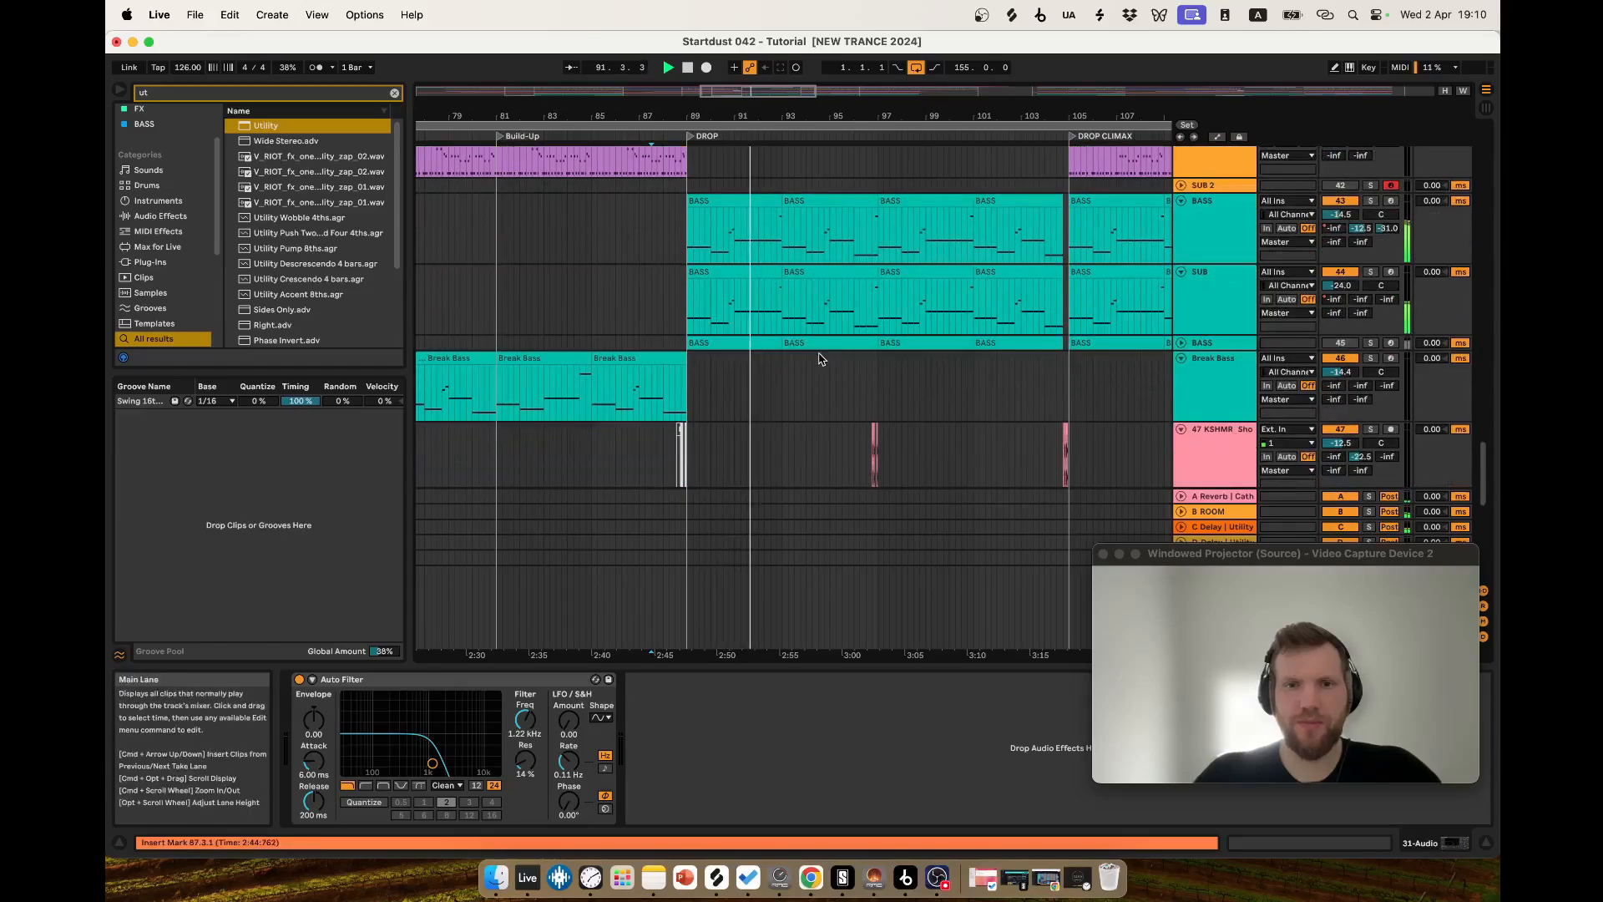
Stop playback and select the SUB track's clip at the start of the DROP, bar 89.
{"action": "scroll", "coordinate": [814, 359], "scroll_direction": "up", "scroll_amount": 3}
{"action": "left_click", "coordinate": [698, 373]}
{"action": "key", "text": "space"}
{"action": "scroll", "coordinate": [624, 401], "scroll_direction": "down", "scroll_amount": 3}
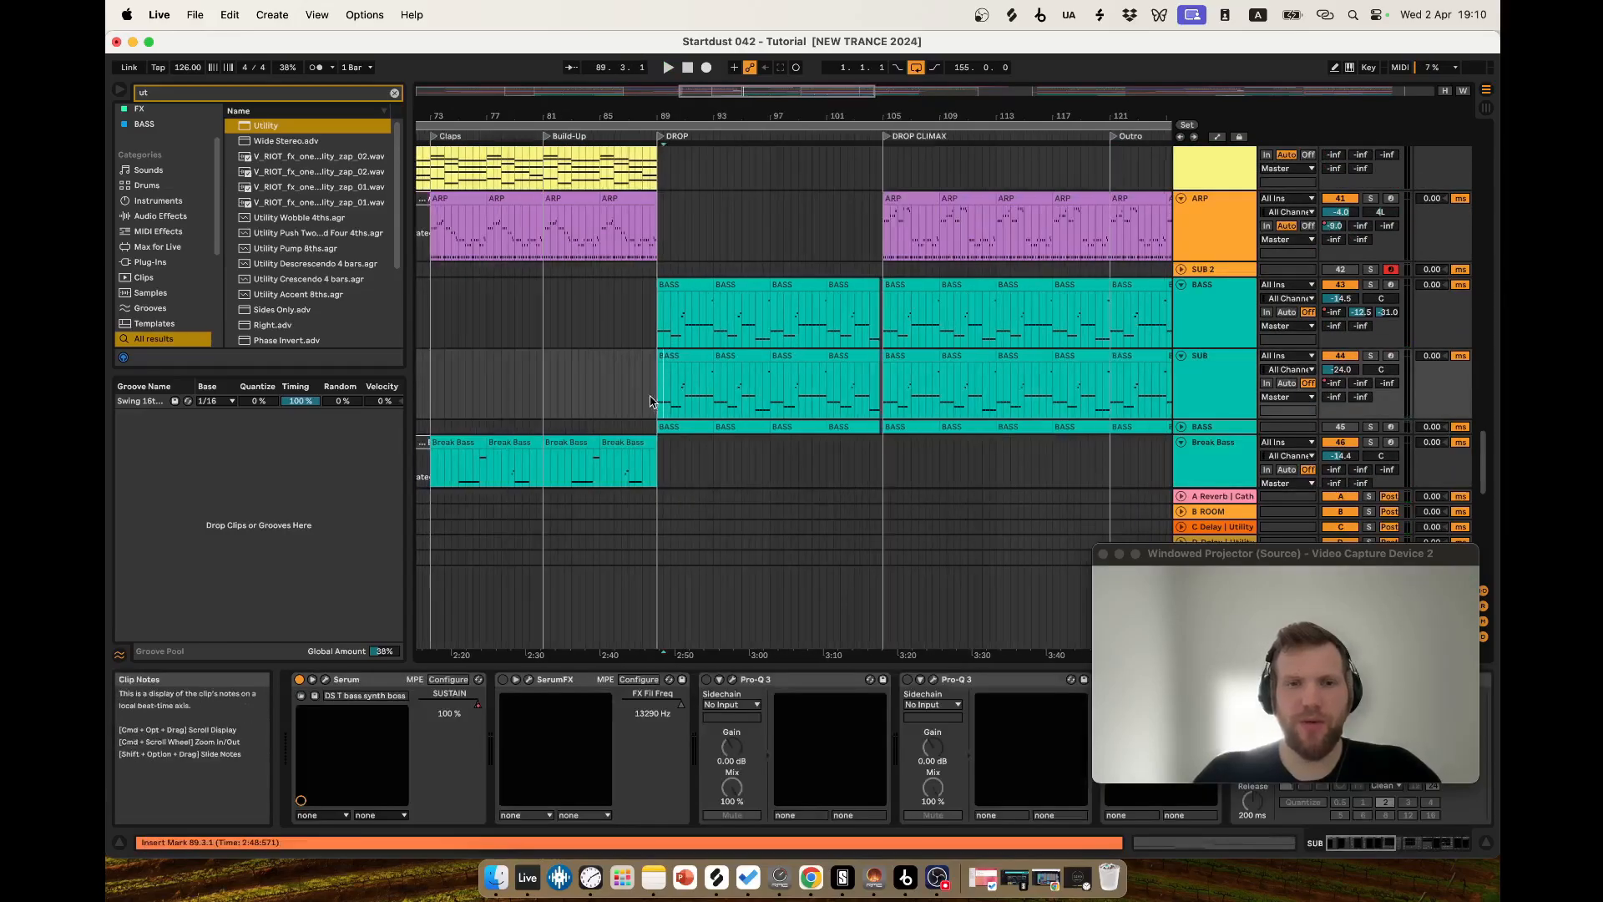
{"action": "scroll", "coordinate": [1041, 400], "scroll_direction": "up", "scroll_amount": 3}
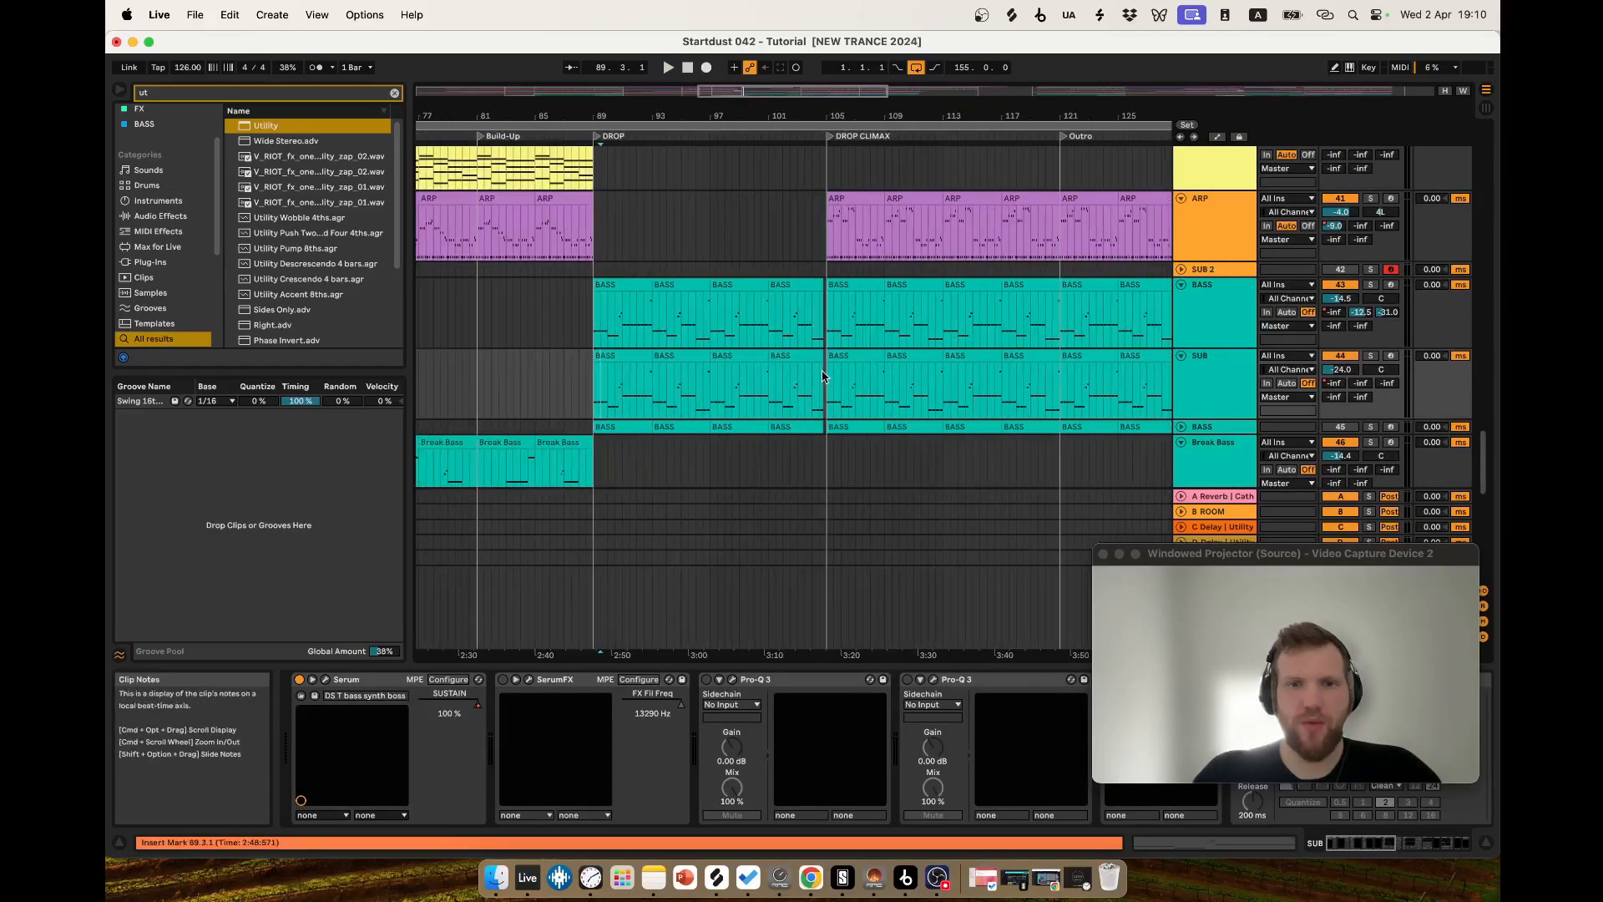
{"action": "left_click", "coordinate": [599, 356]}
{"action": "key", "text": "z"}
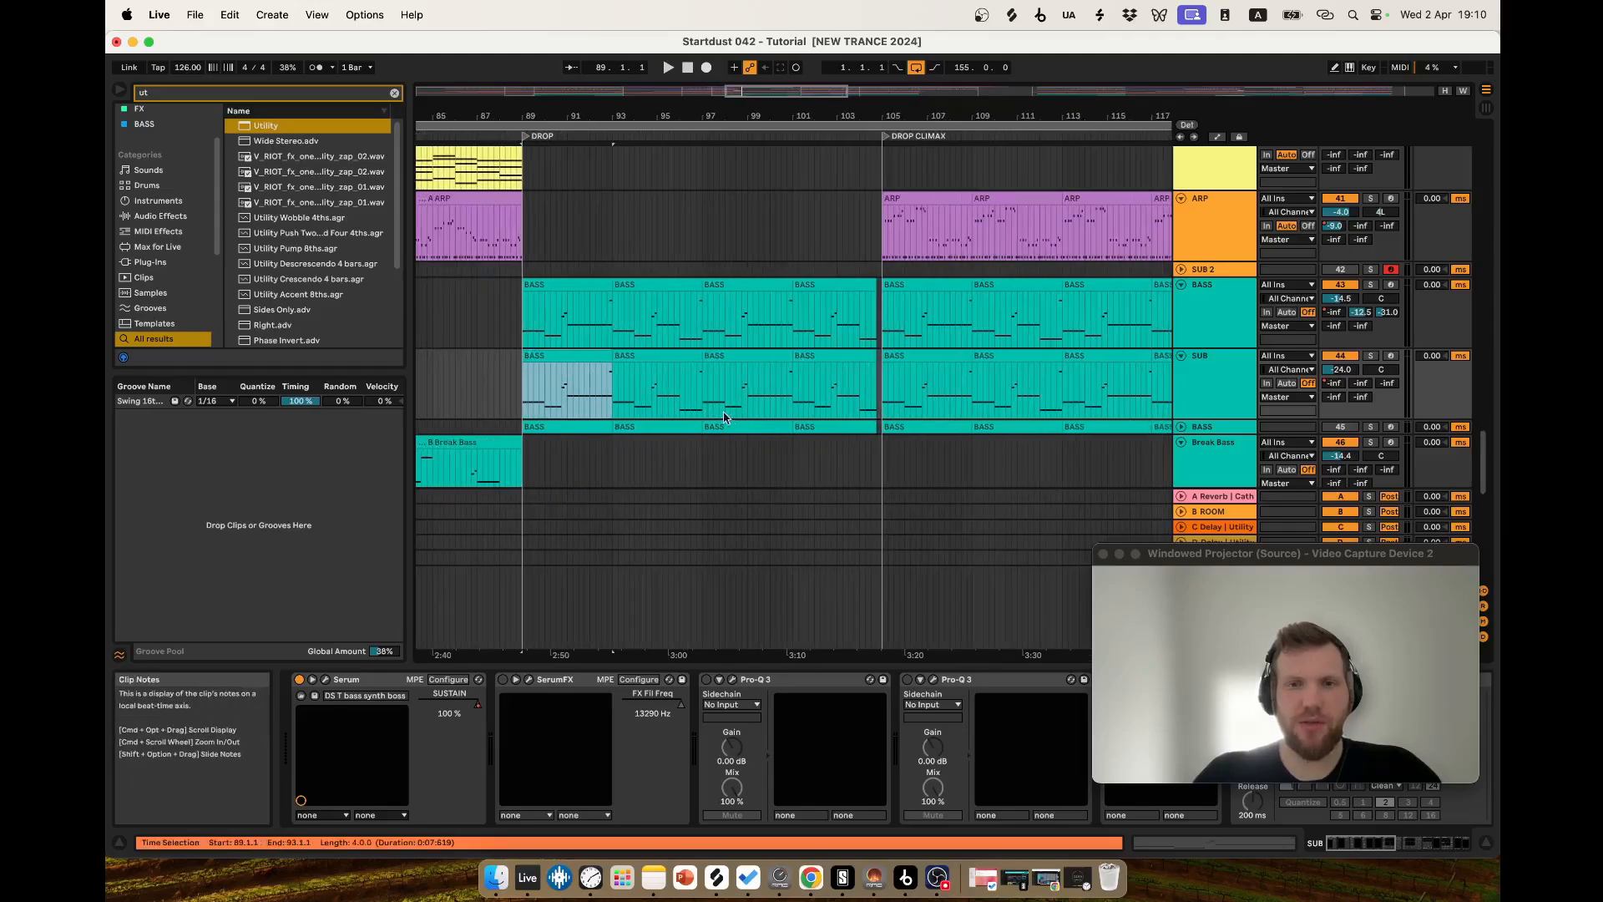
Select bars 89 to 97 of the SUB clips in the DROP, and move the insert marker to bar 105 at DROP CLIMAX.
{"action": "right_click", "coordinate": [720, 401]}
{"action": "left_click", "coordinate": [881, 600]}
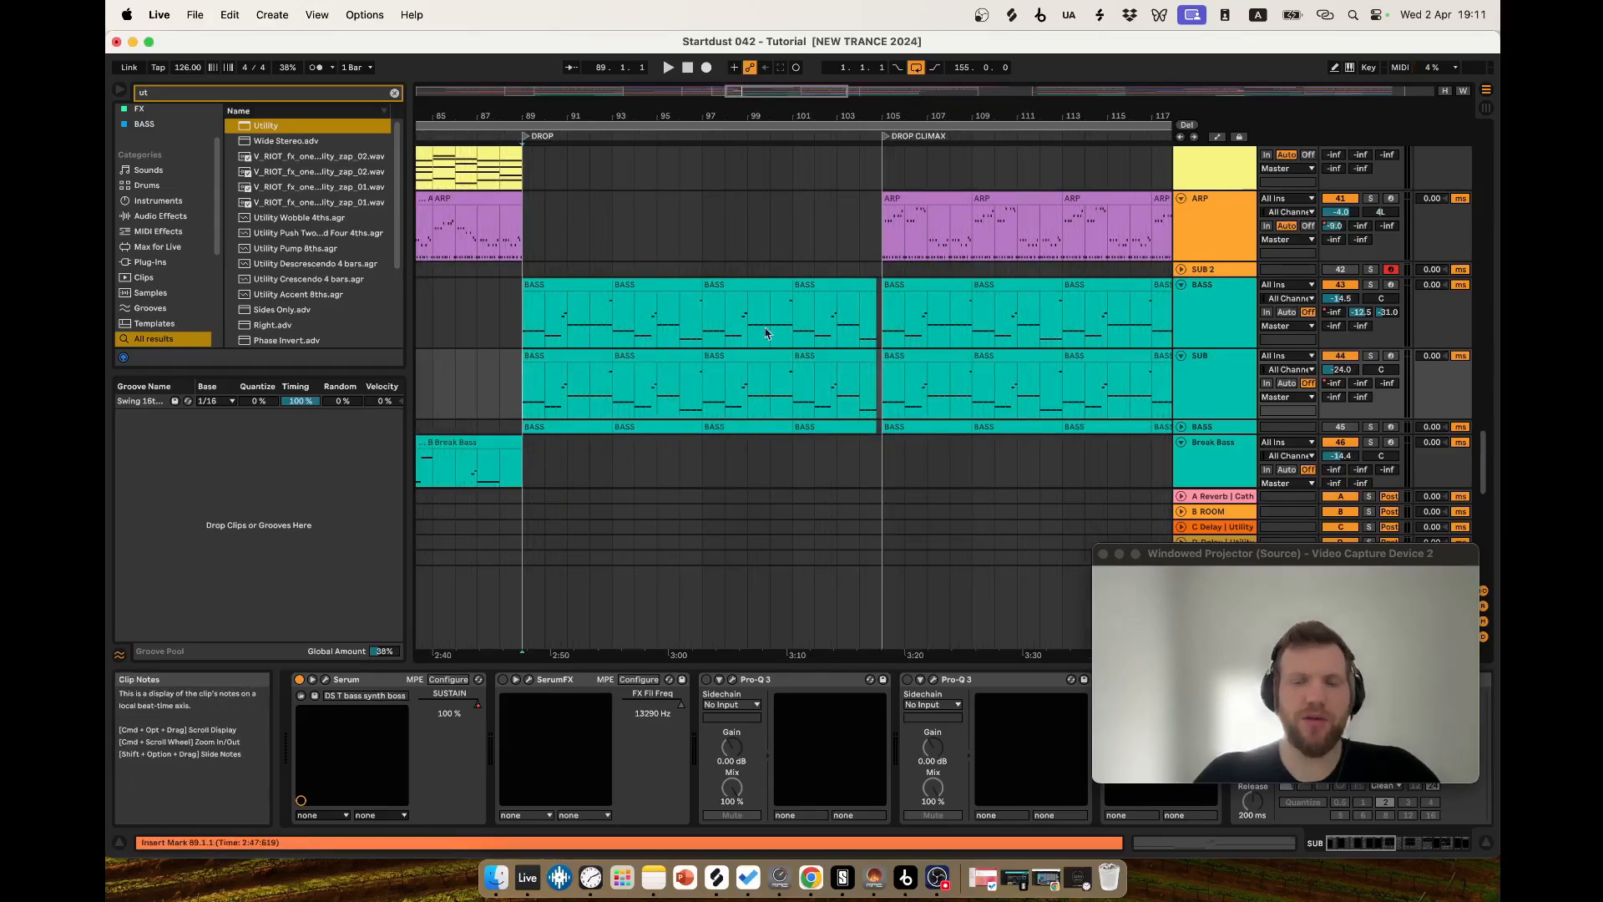
{"action": "left_click_drag", "start_coordinate": [522, 388], "coordinate": [703, 387]}
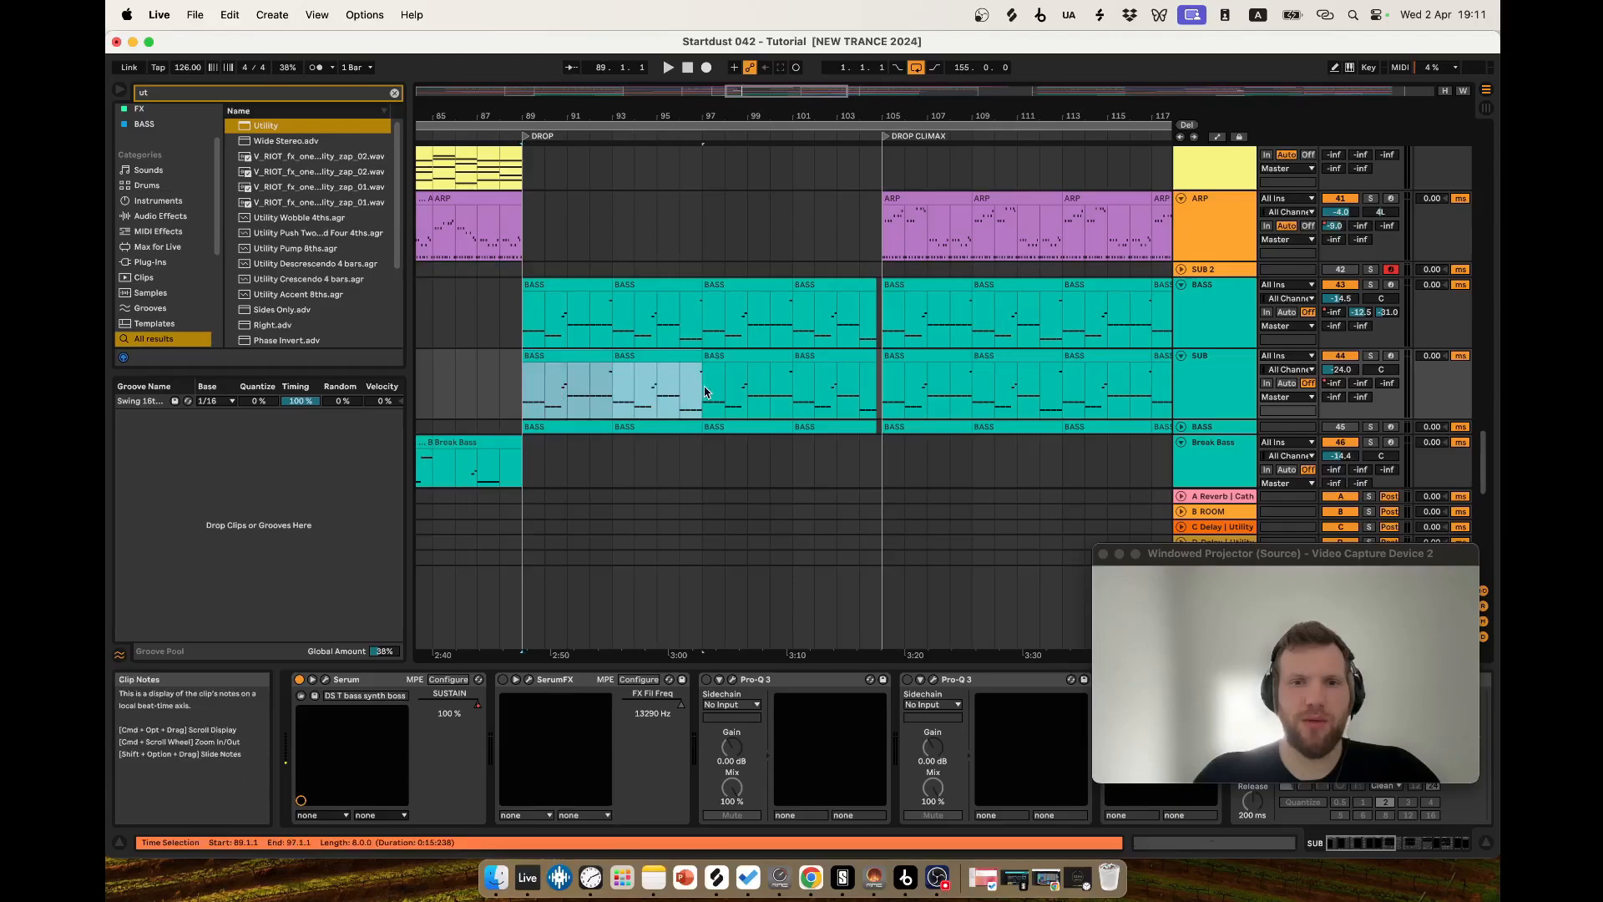
{"action": "left_click", "coordinate": [703, 388]}
{"action": "left_click_drag", "start_coordinate": [903, 395], "coordinate": [792, 395]}
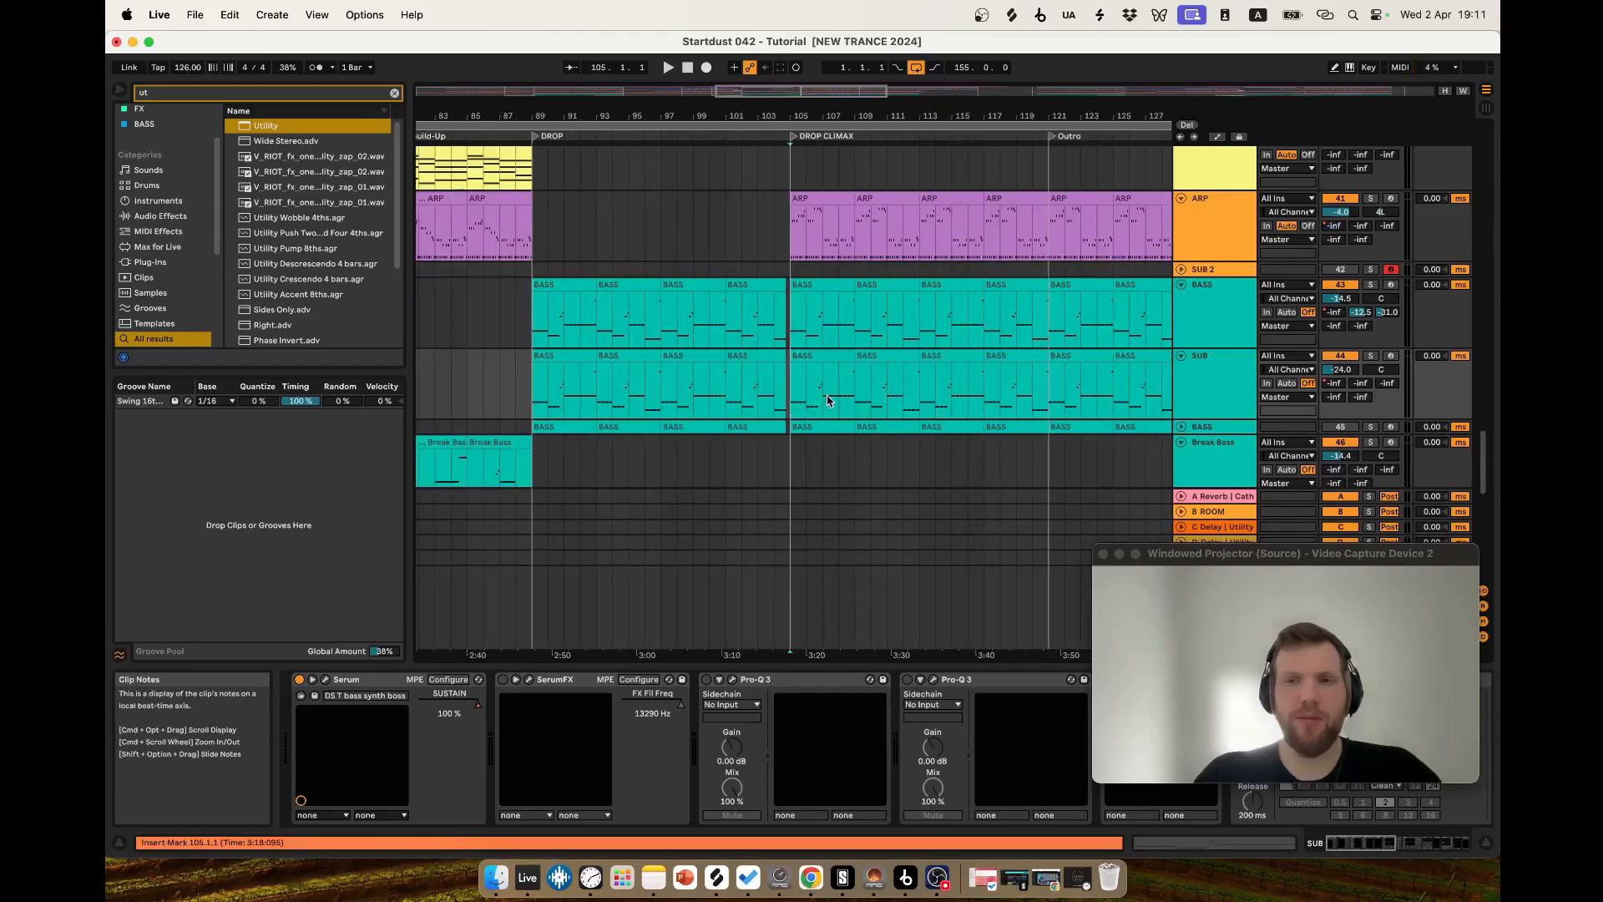
Mark out the SUB and BASS clips across the DROP CLIMAX section, ending with the insert marker at bar 121.
{"action": "scroll", "coordinate": [775, 280], "scroll_direction": "up", "scroll_amount": 2}
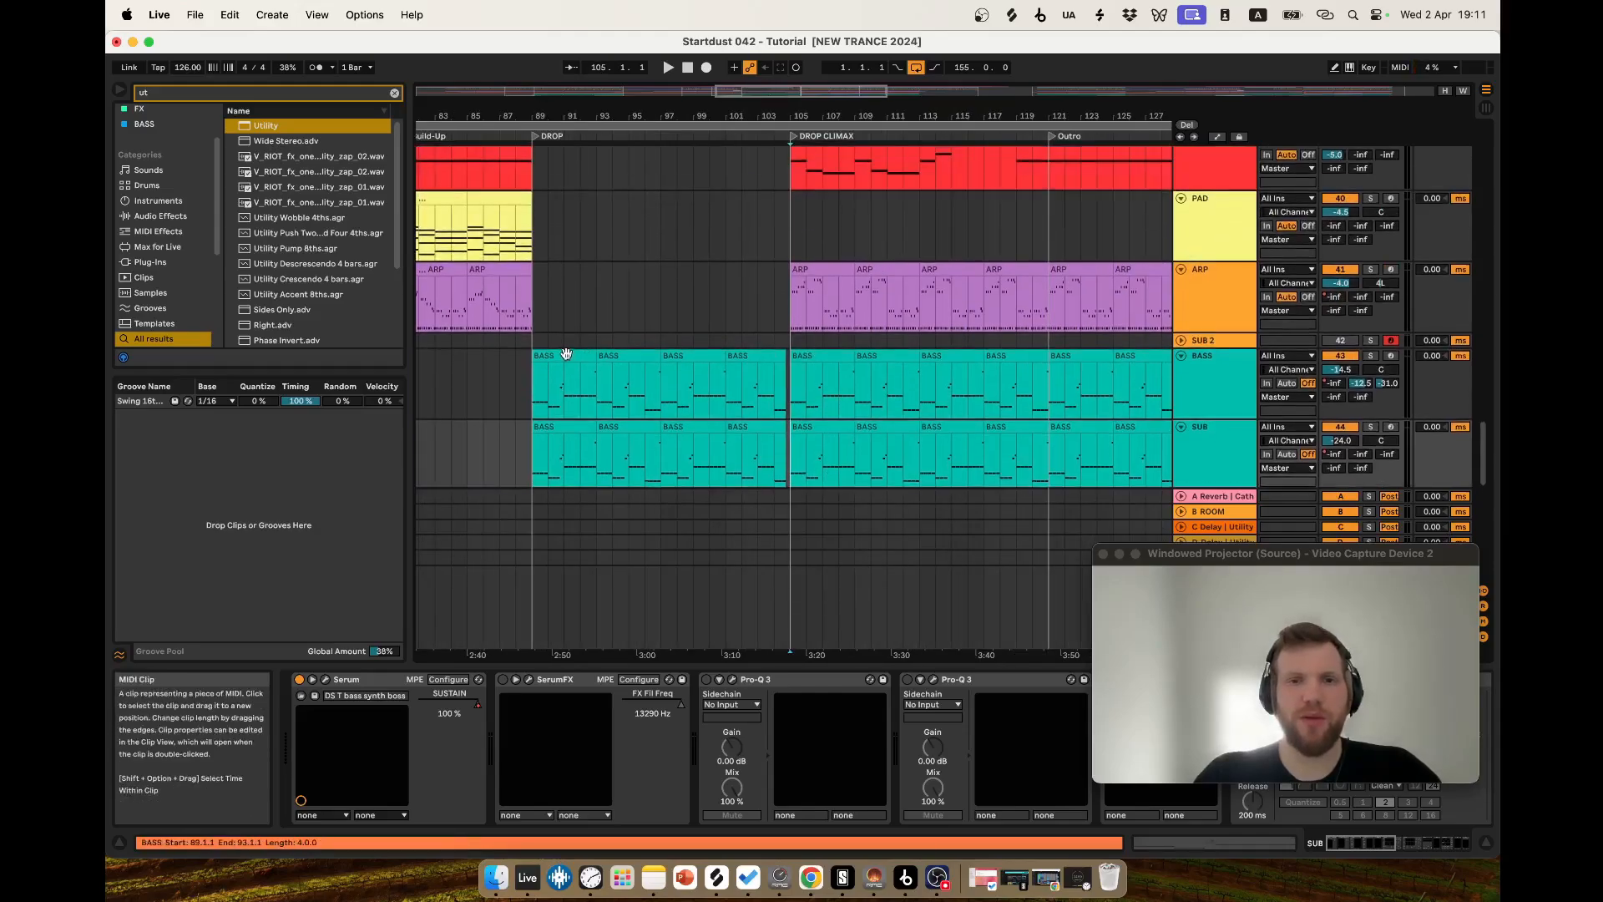
{"action": "scroll", "coordinate": [818, 435], "scroll_direction": "up", "scroll_amount": 1}
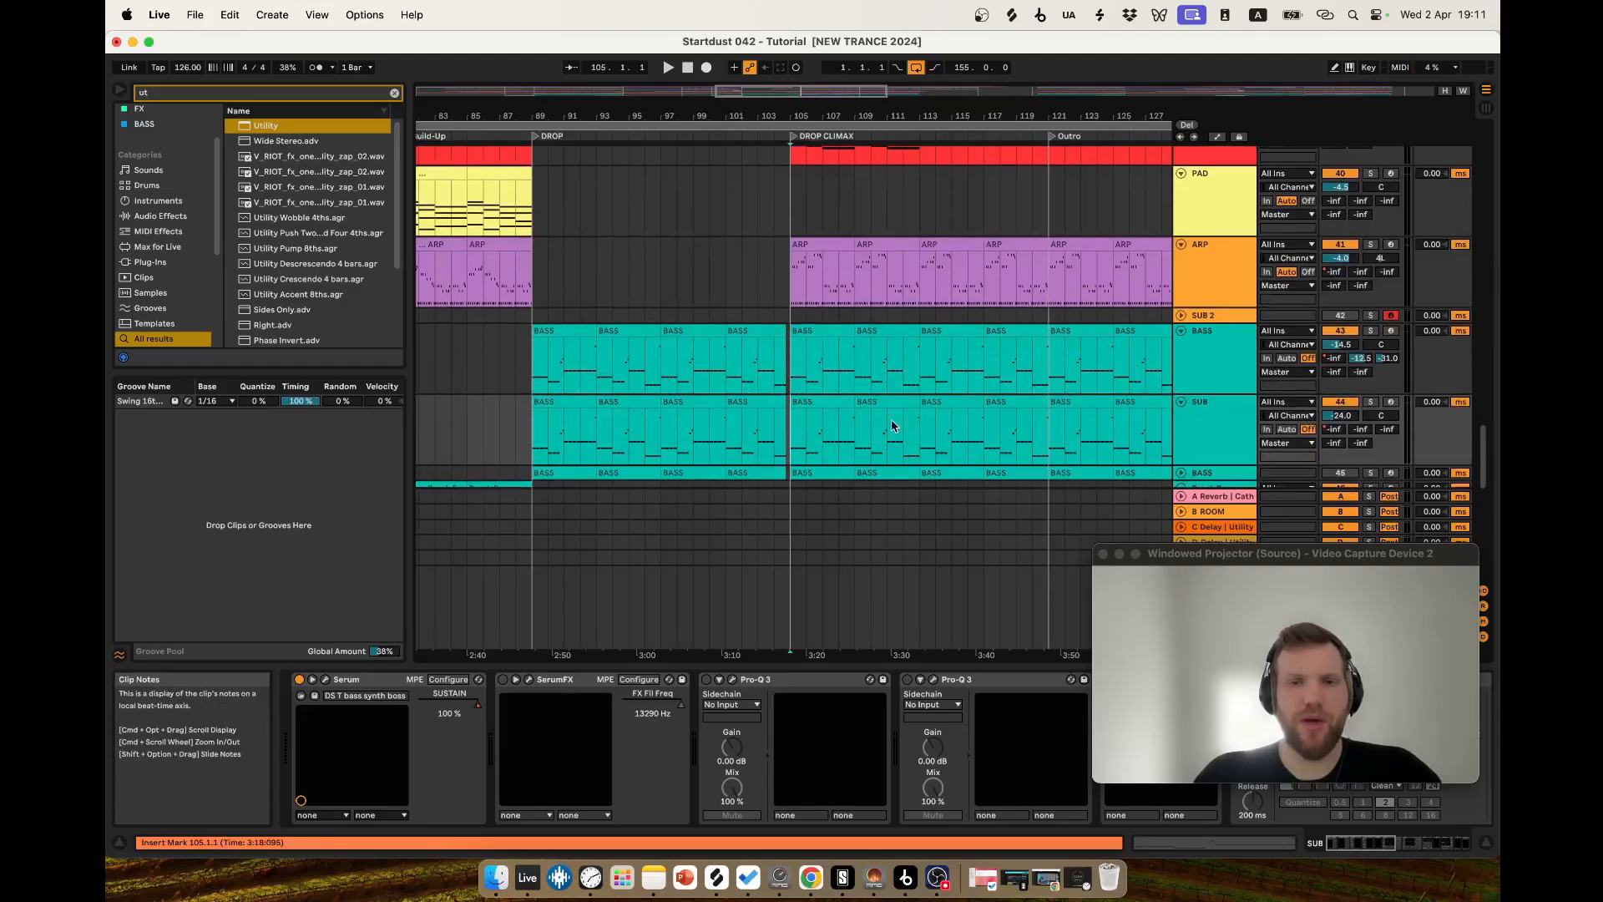
{"action": "left_click_drag", "start_coordinate": [797, 441], "coordinate": [1052, 380]}
{"action": "left_click", "coordinate": [1052, 380]}
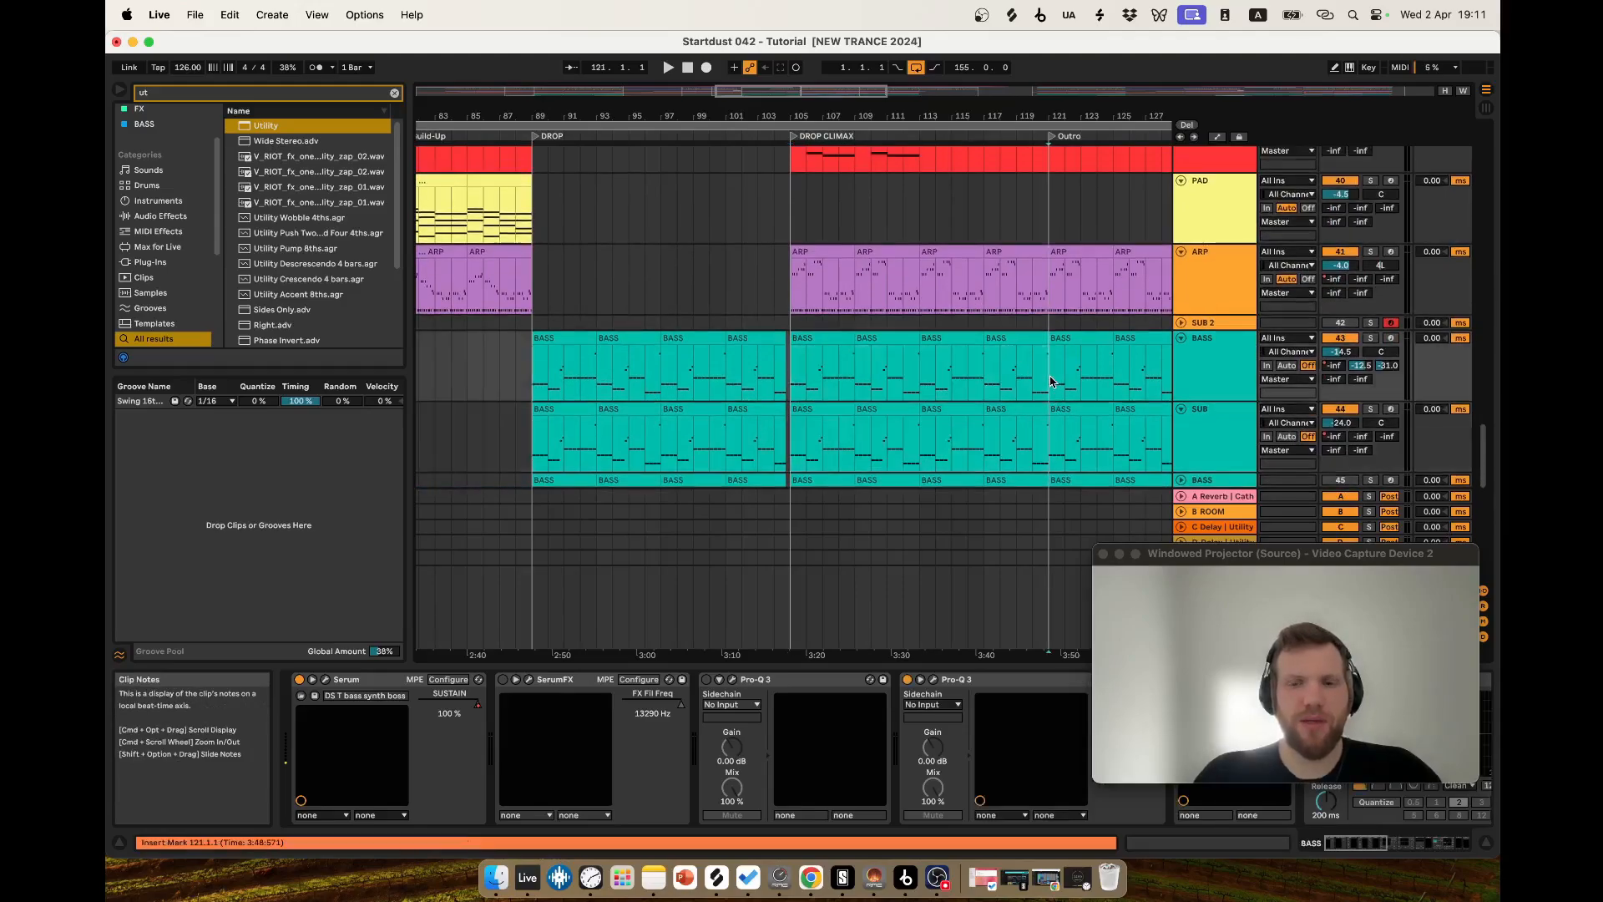
Compare the ARP track's clips in DROP CLIMAX with its lane in the DROP by marking the time range of each section.
{"action": "scroll", "coordinate": [1025, 405], "scroll_direction": "up", "scroll_amount": 4}
{"action": "left_click_drag", "start_coordinate": [793, 367], "coordinate": [1047, 359]}
{"action": "left_click", "coordinate": [786, 375]}
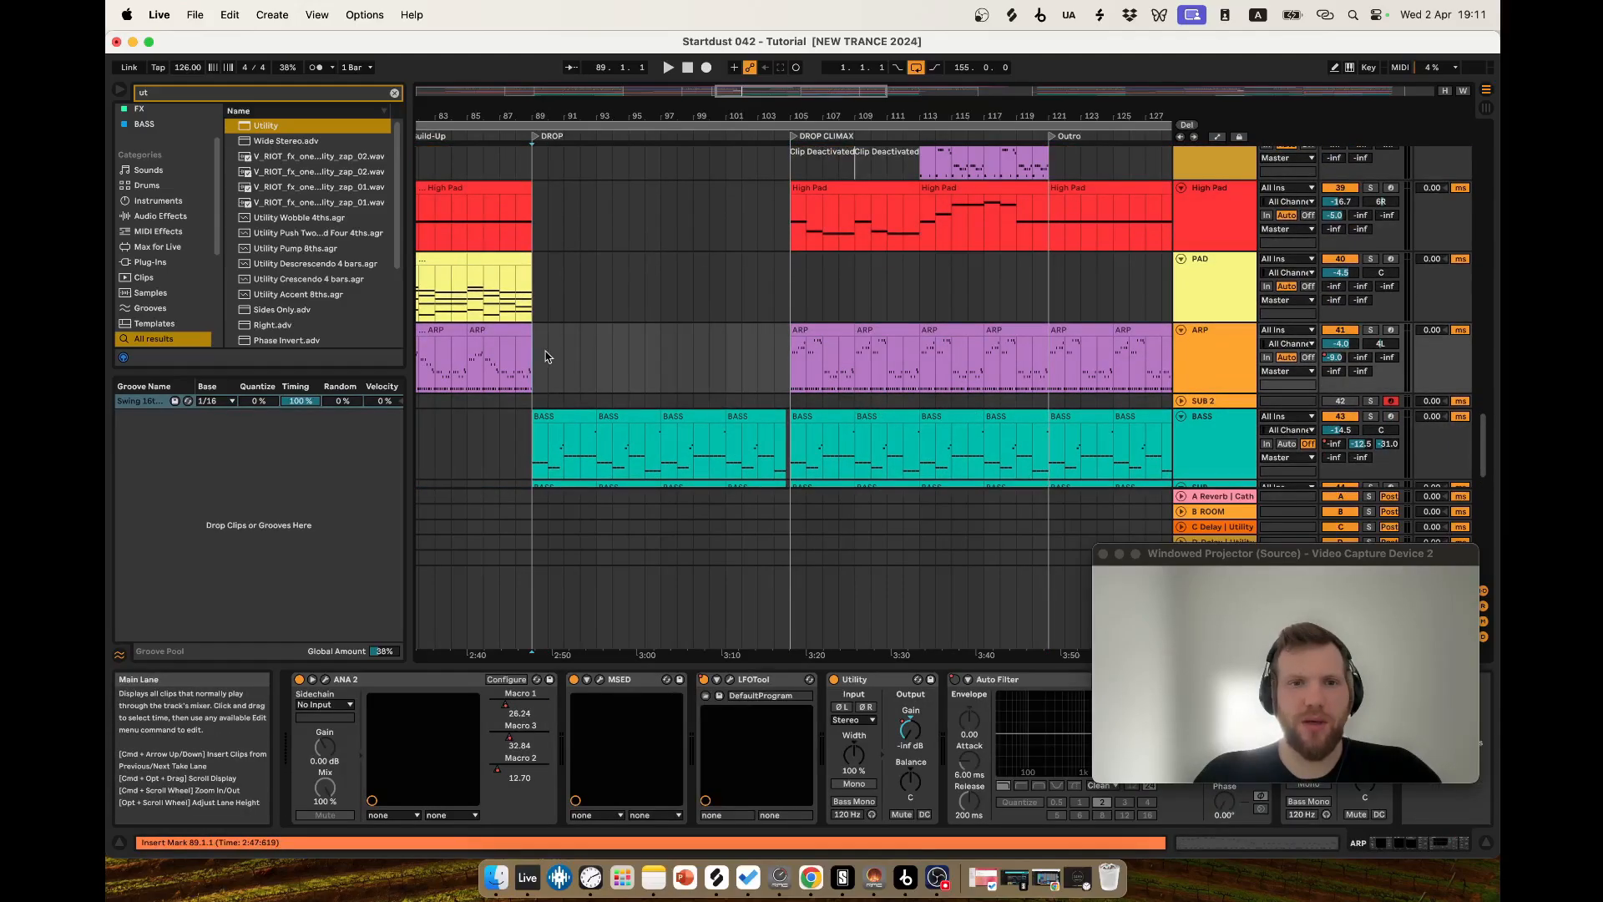
{"action": "left_click_drag", "start_coordinate": [537, 354], "coordinate": [787, 368]}
{"action": "left_click", "coordinate": [615, 379]}
{"action": "mouse_move", "coordinate": [539, 367]}
{"action": "left_mouse_down"}
{"action": "mouse_move", "coordinate": [820, 355]}
{"action": "mouse_move", "coordinate": [540, 371]}
{"action": "left_mouse_up"}
{"action": "left_click", "coordinate": [789, 359]}
{"action": "scroll", "coordinate": [787, 317], "scroll_direction": "down", "scroll_amount": 4}
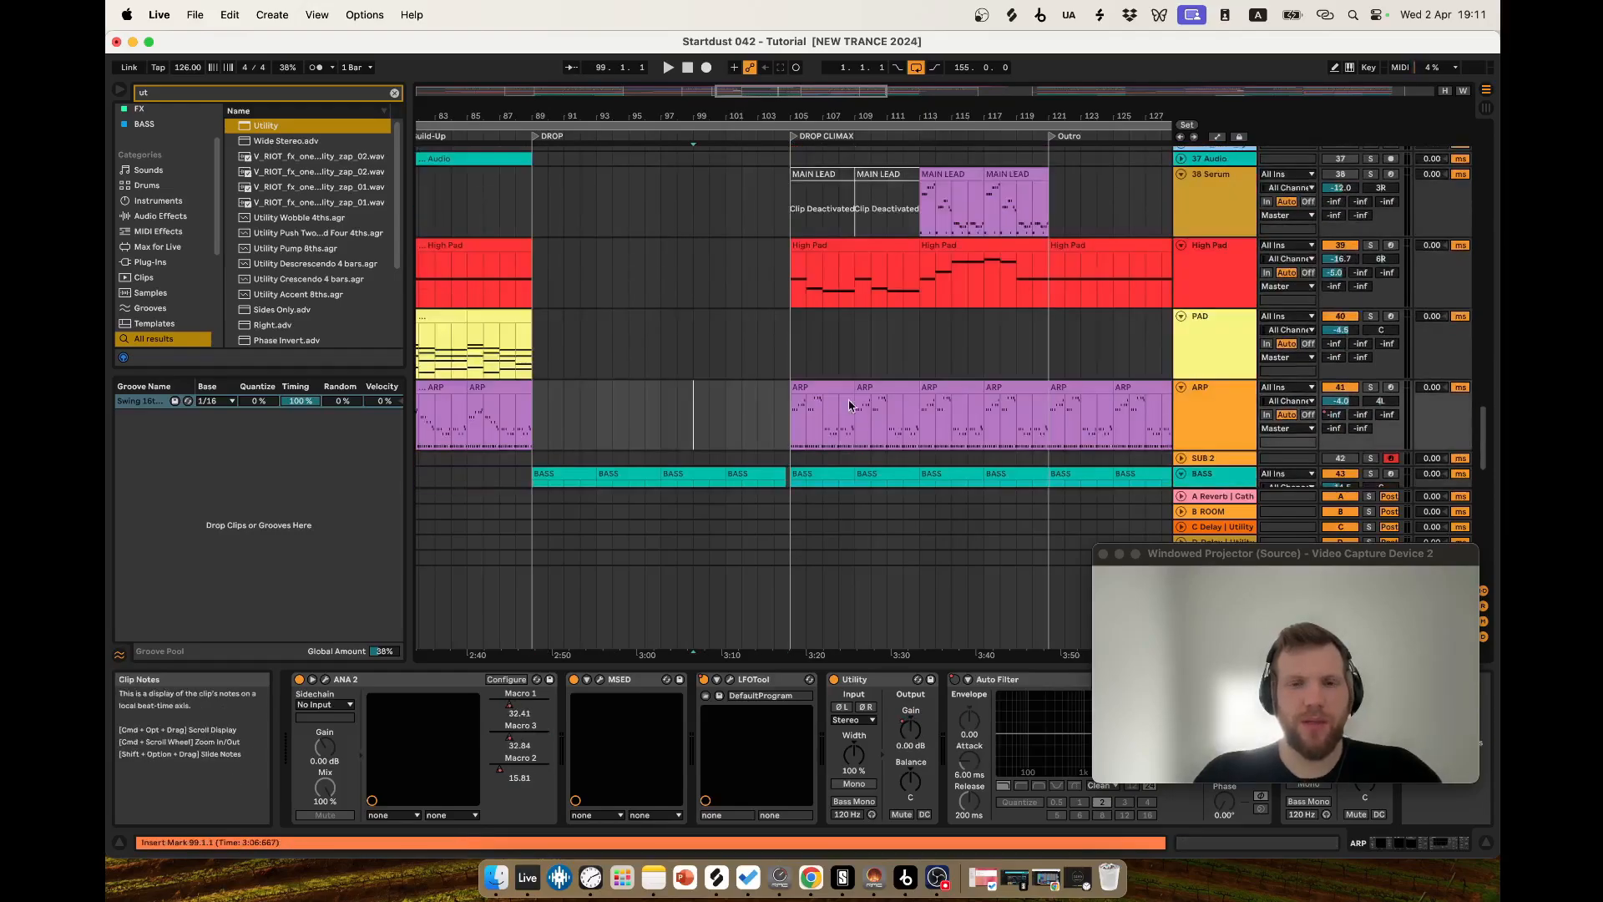
Select the ARP clips from bar 105 to 121, and place the insert marker at bar 93 in the ARP's DROP lane.
{"action": "left_click_drag", "start_coordinate": [789, 302], "coordinate": [1054, 289]}
{"action": "scroll", "coordinate": [1053, 289], "scroll_direction": "down", "scroll_amount": 3}
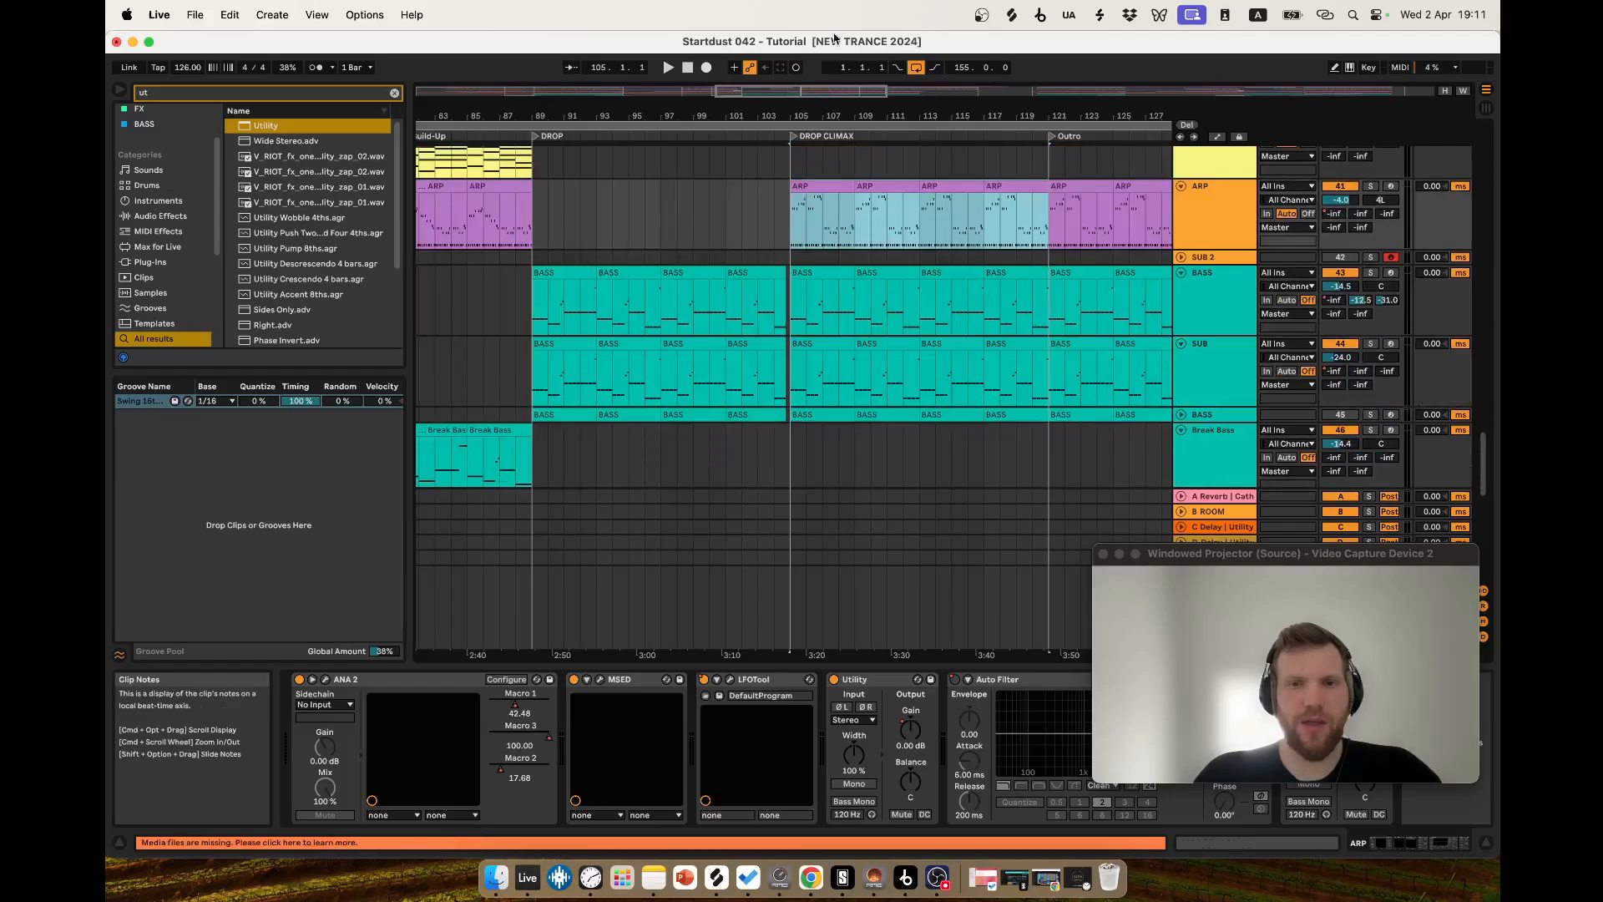
{"action": "scroll", "coordinate": [985, 300], "scroll_direction": "up", "scroll_amount": 4}
{"action": "left_click_drag", "start_coordinate": [549, 307], "coordinate": [589, 300]}
{"action": "left_click", "coordinate": [596, 301]}
{"action": "scroll", "coordinate": [635, 359], "scroll_direction": "down", "scroll_amount": 8}
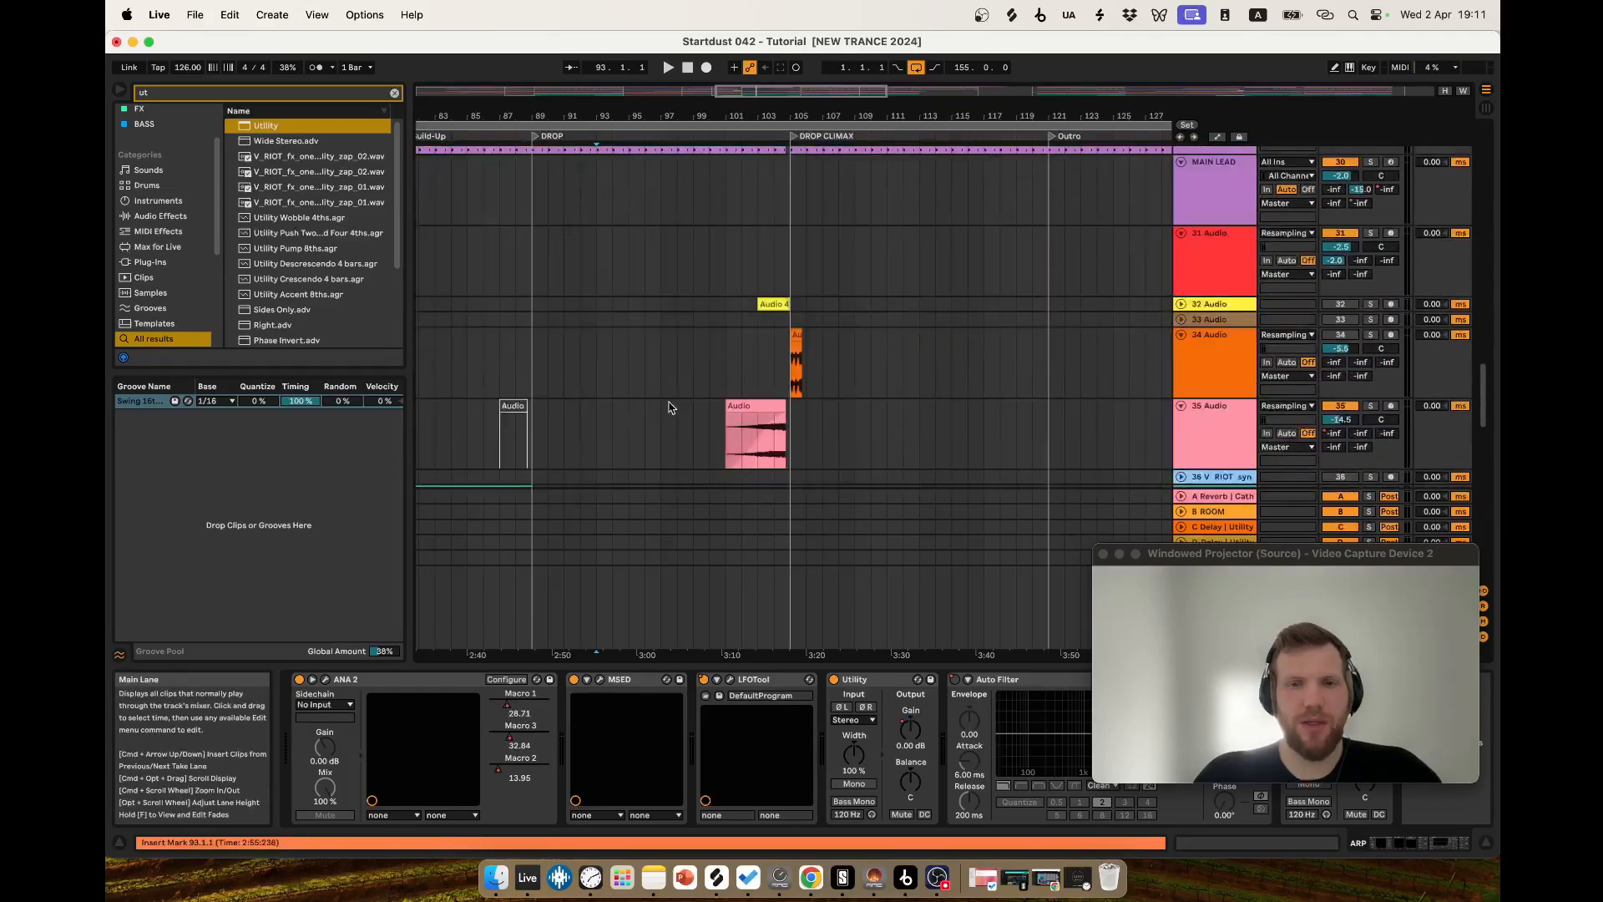
Select the MAIN LEAD clips from bar 105 to 118 in DROP CLIMAX, and bars 89 to 97 in the DROP.
{"action": "scroll", "coordinate": [752, 396], "scroll_direction": "up", "scroll_amount": 5}
{"action": "left_click_drag", "start_coordinate": [792, 334], "coordinate": [1005, 378]}
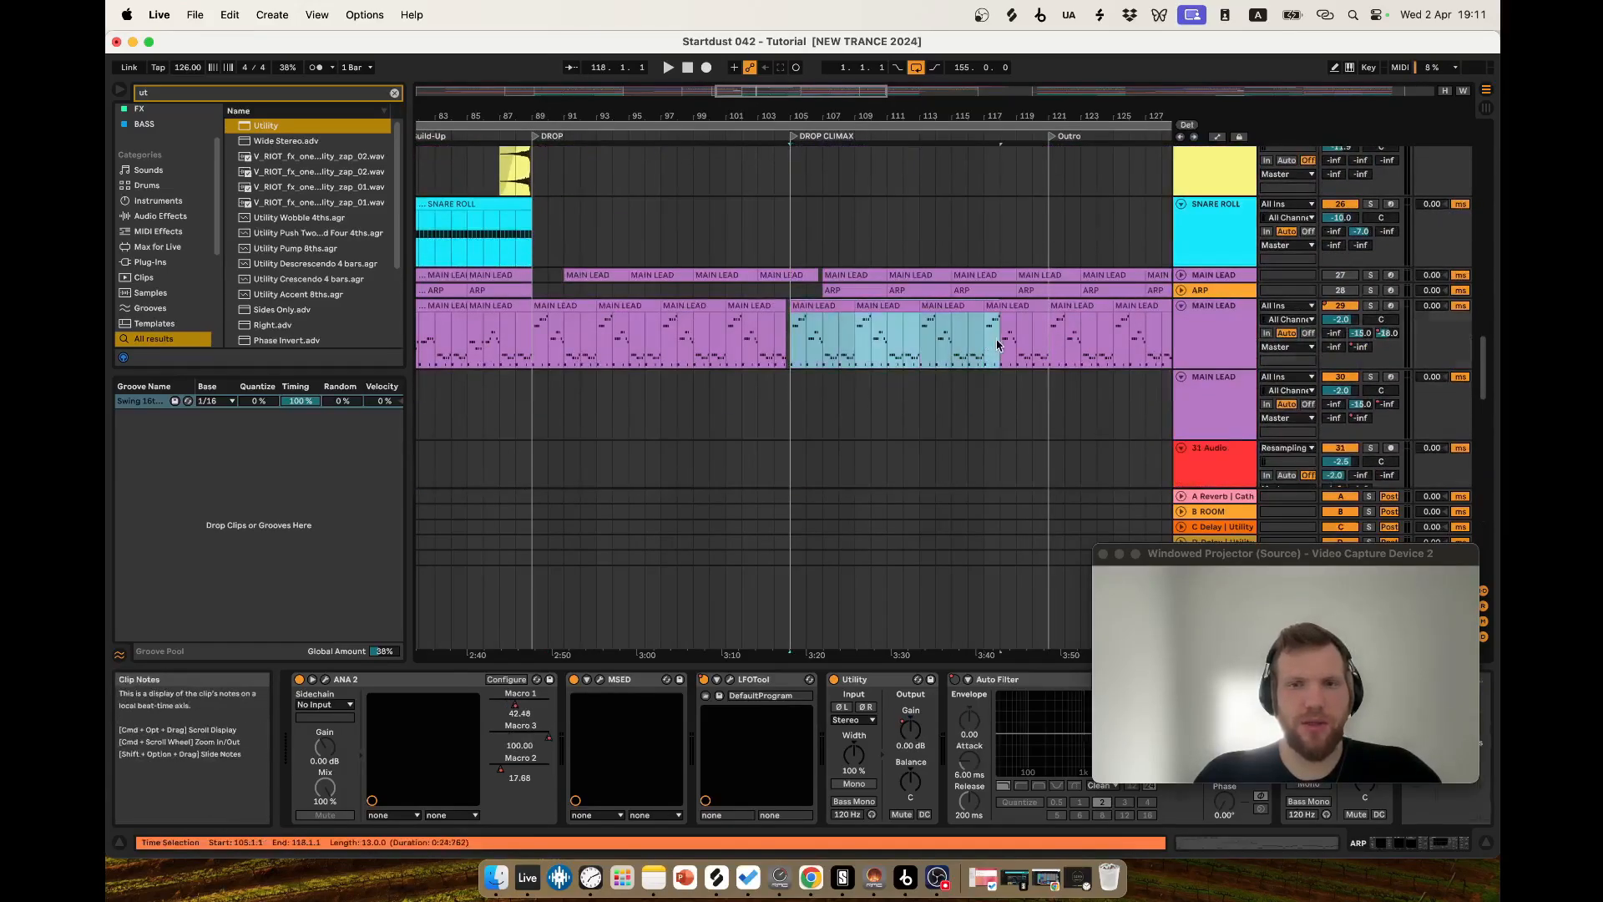
{"action": "scroll", "coordinate": [1004, 384], "scroll_direction": "up", "scroll_amount": 4}
{"action": "scroll", "coordinate": [933, 314], "scroll_direction": "down", "scroll_amount": 7}
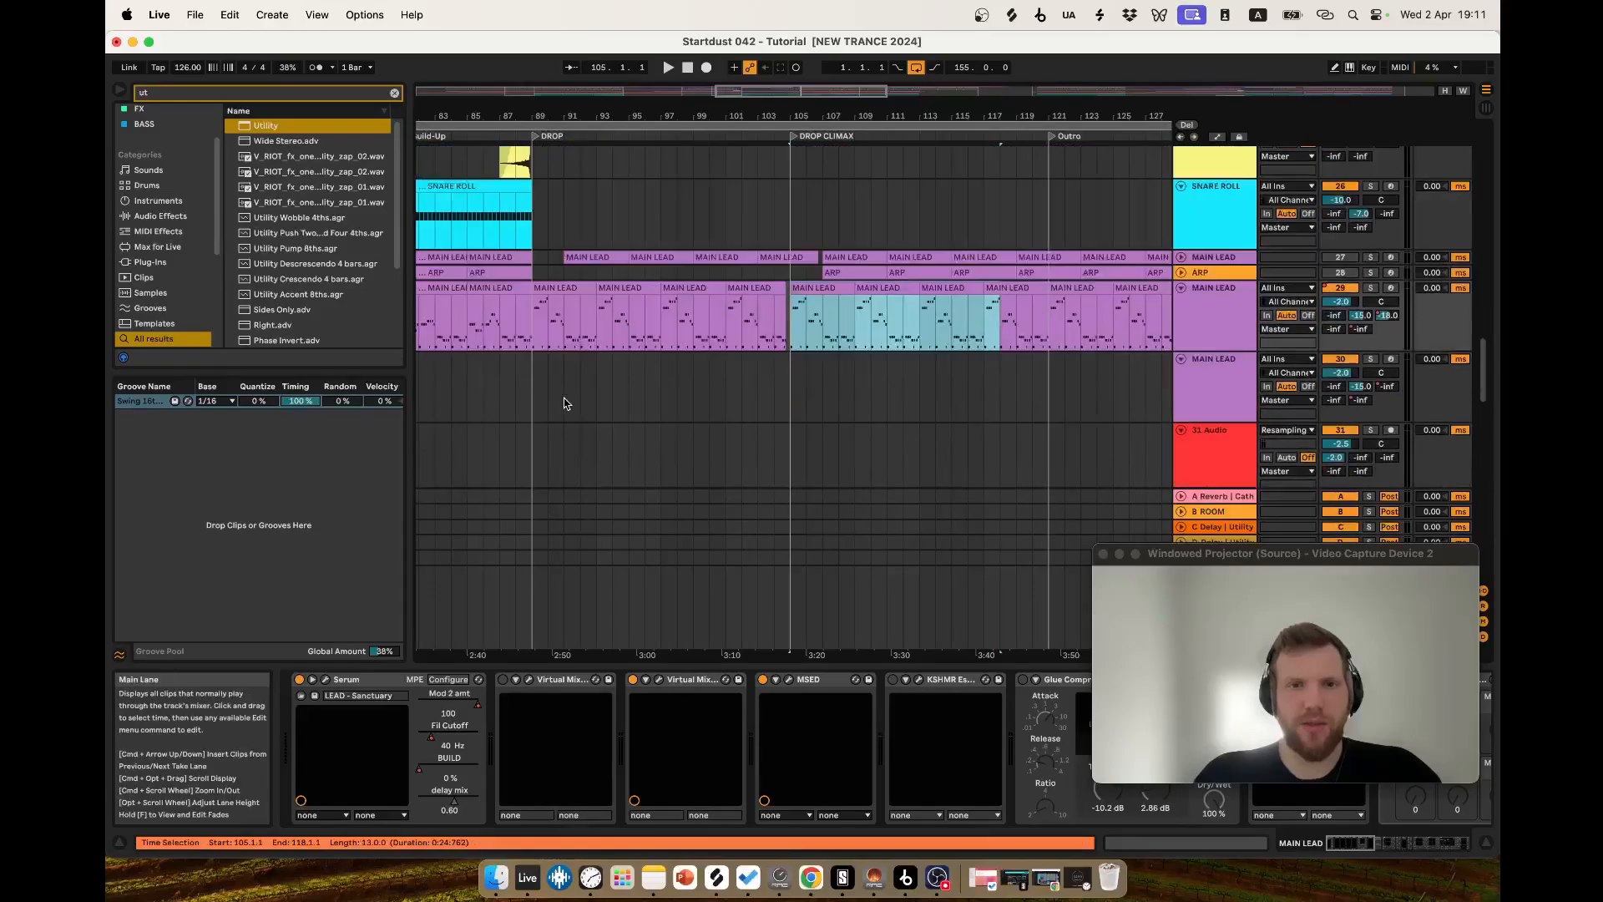
{"action": "left_click_drag", "start_coordinate": [534, 309], "coordinate": [632, 303]}
{"action": "scroll", "coordinate": [643, 317], "scroll_direction": "down", "scroll_amount": 10}
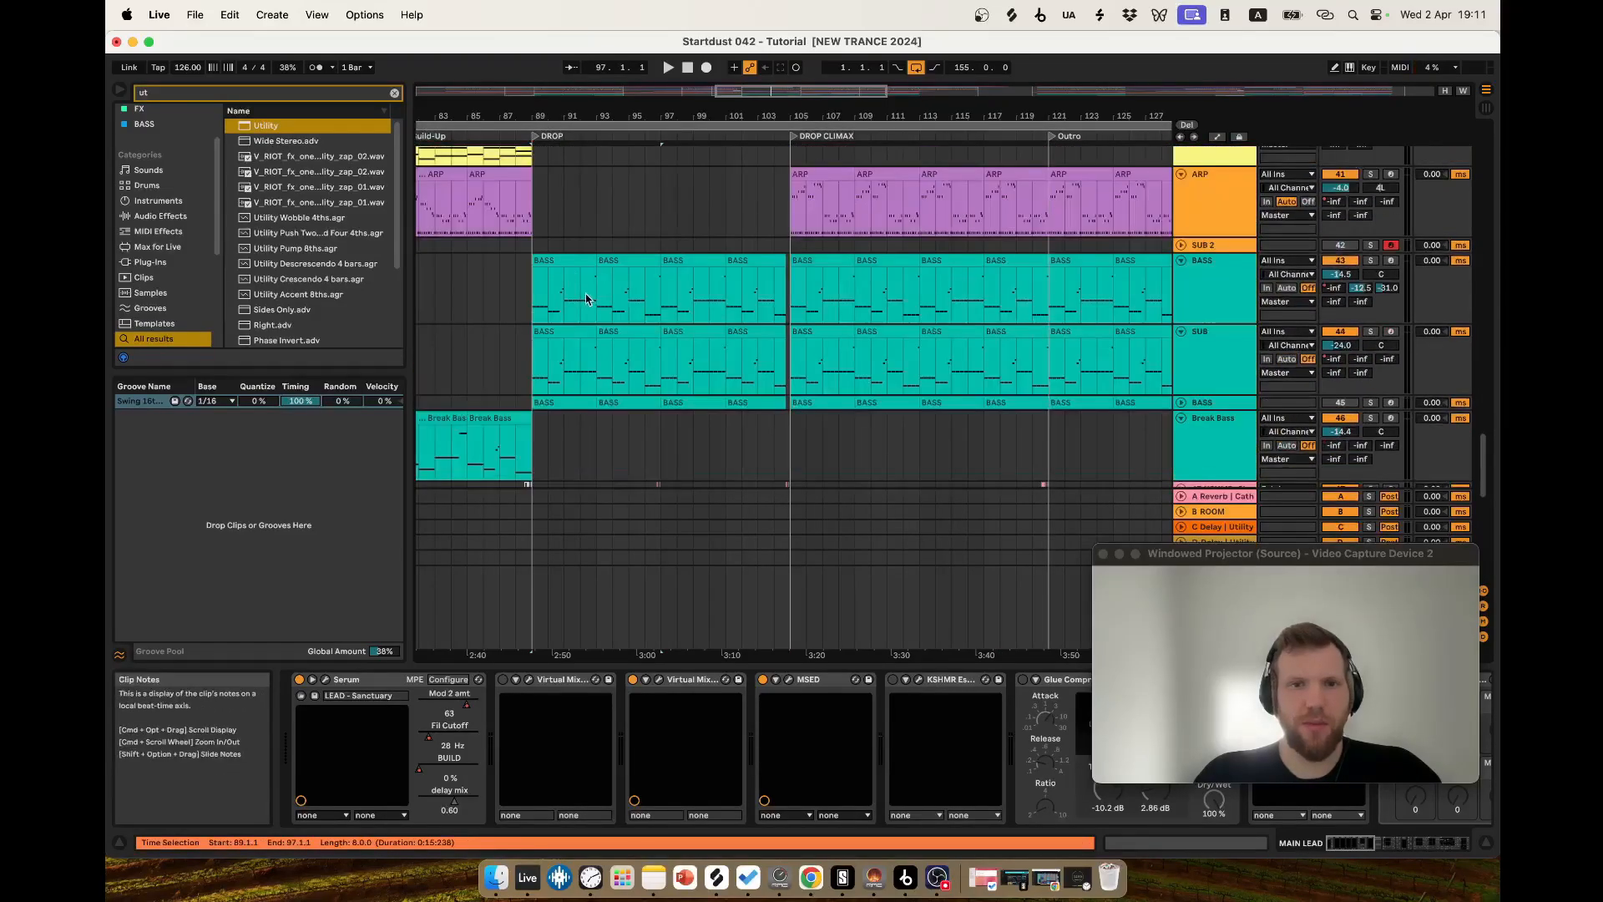
Return to the bass tracks and select the BASS clips in the DROP from bar 89 to 104.
{"action": "left_click", "coordinate": [548, 353]}
{"action": "scroll", "coordinate": [758, 393], "scroll_direction": "left", "scroll_amount": 3}
{"action": "scroll", "coordinate": [745, 376], "scroll_direction": "up", "scroll_amount": 5}
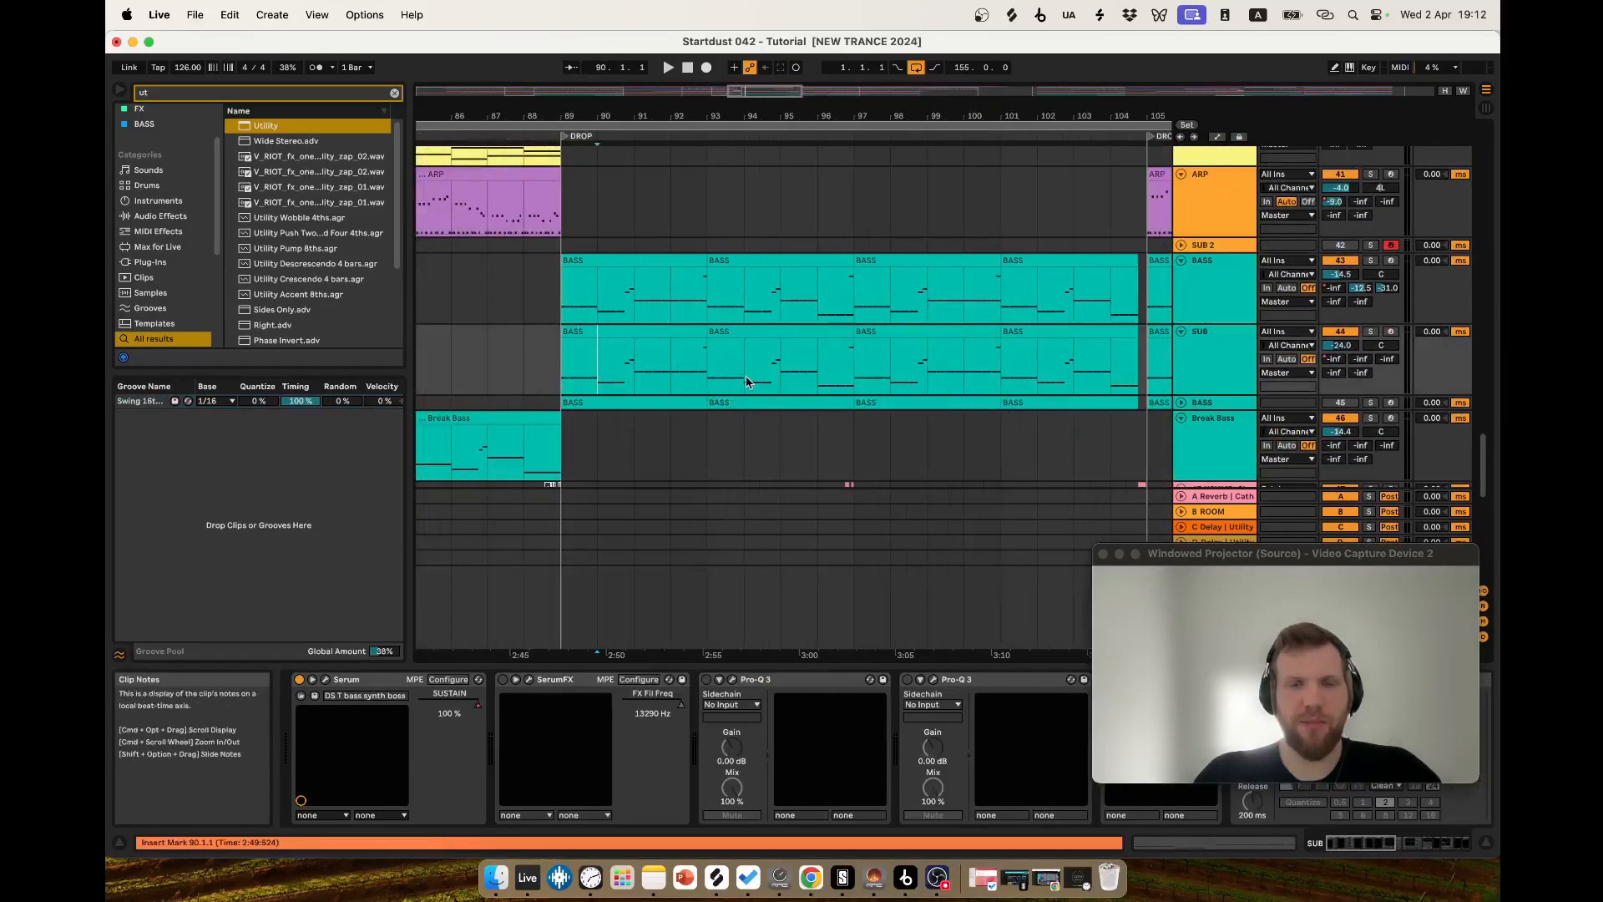
{"action": "left_click", "coordinate": [673, 330]}
{"action": "scroll", "coordinate": [660, 338], "scroll_direction": "up", "scroll_amount": 1}
{"action": "left_click", "coordinate": [568, 364]}
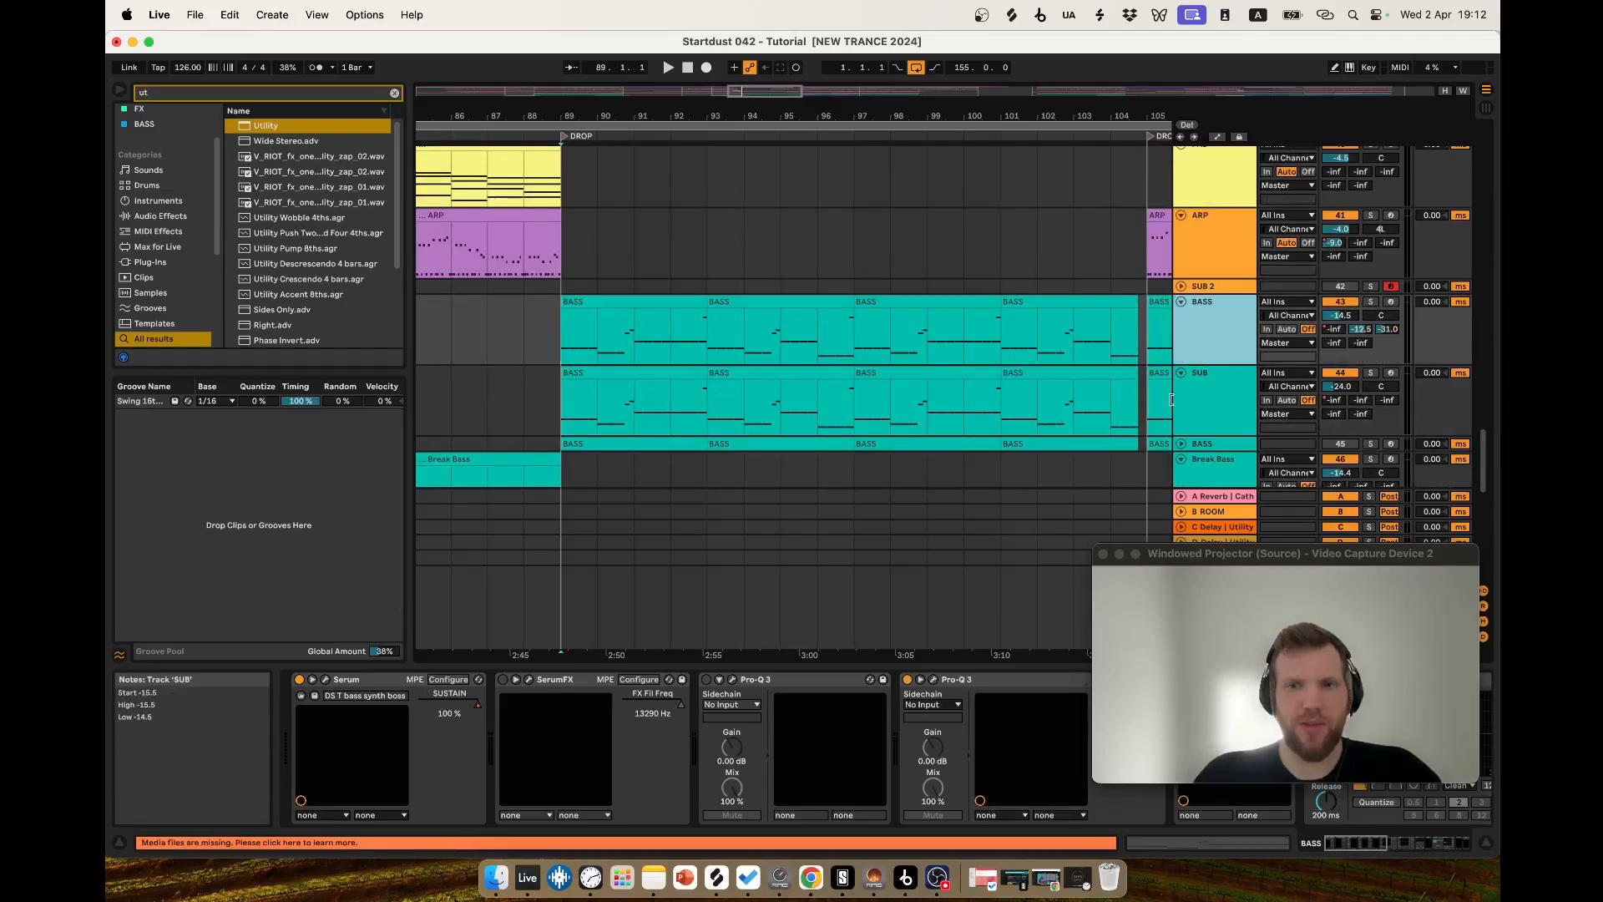
{"action": "scroll", "coordinate": [1172, 400], "scroll_direction": "down", "scroll_amount": 1}
{"action": "left_click", "coordinate": [563, 309]}
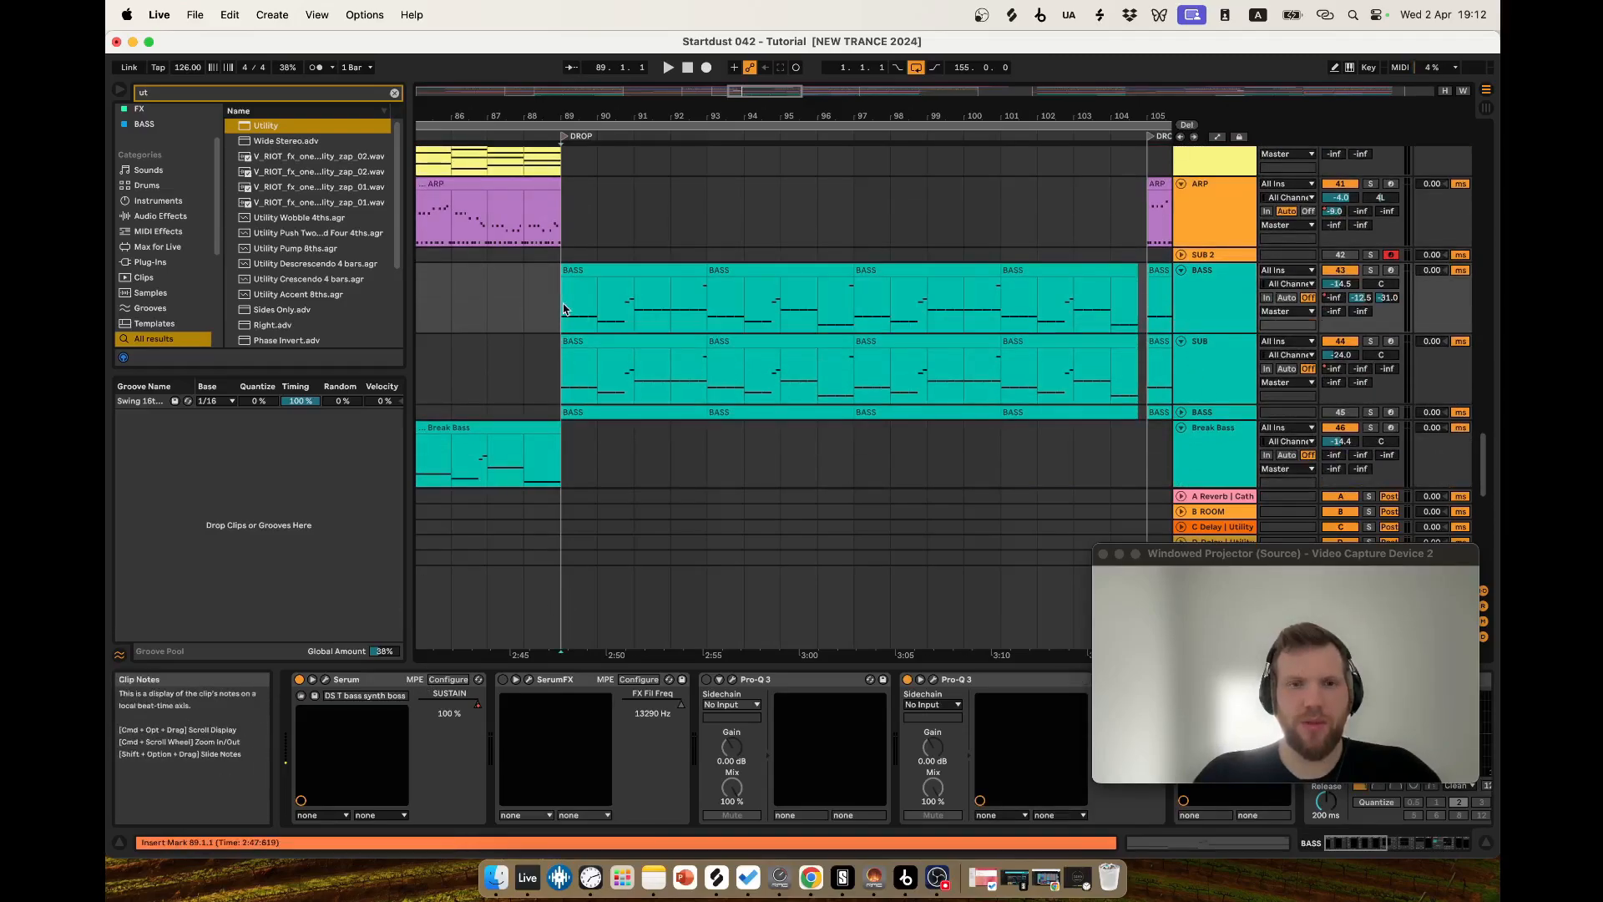
{"action": "left_click_drag", "start_coordinate": [563, 309], "coordinate": [1121, 314]}
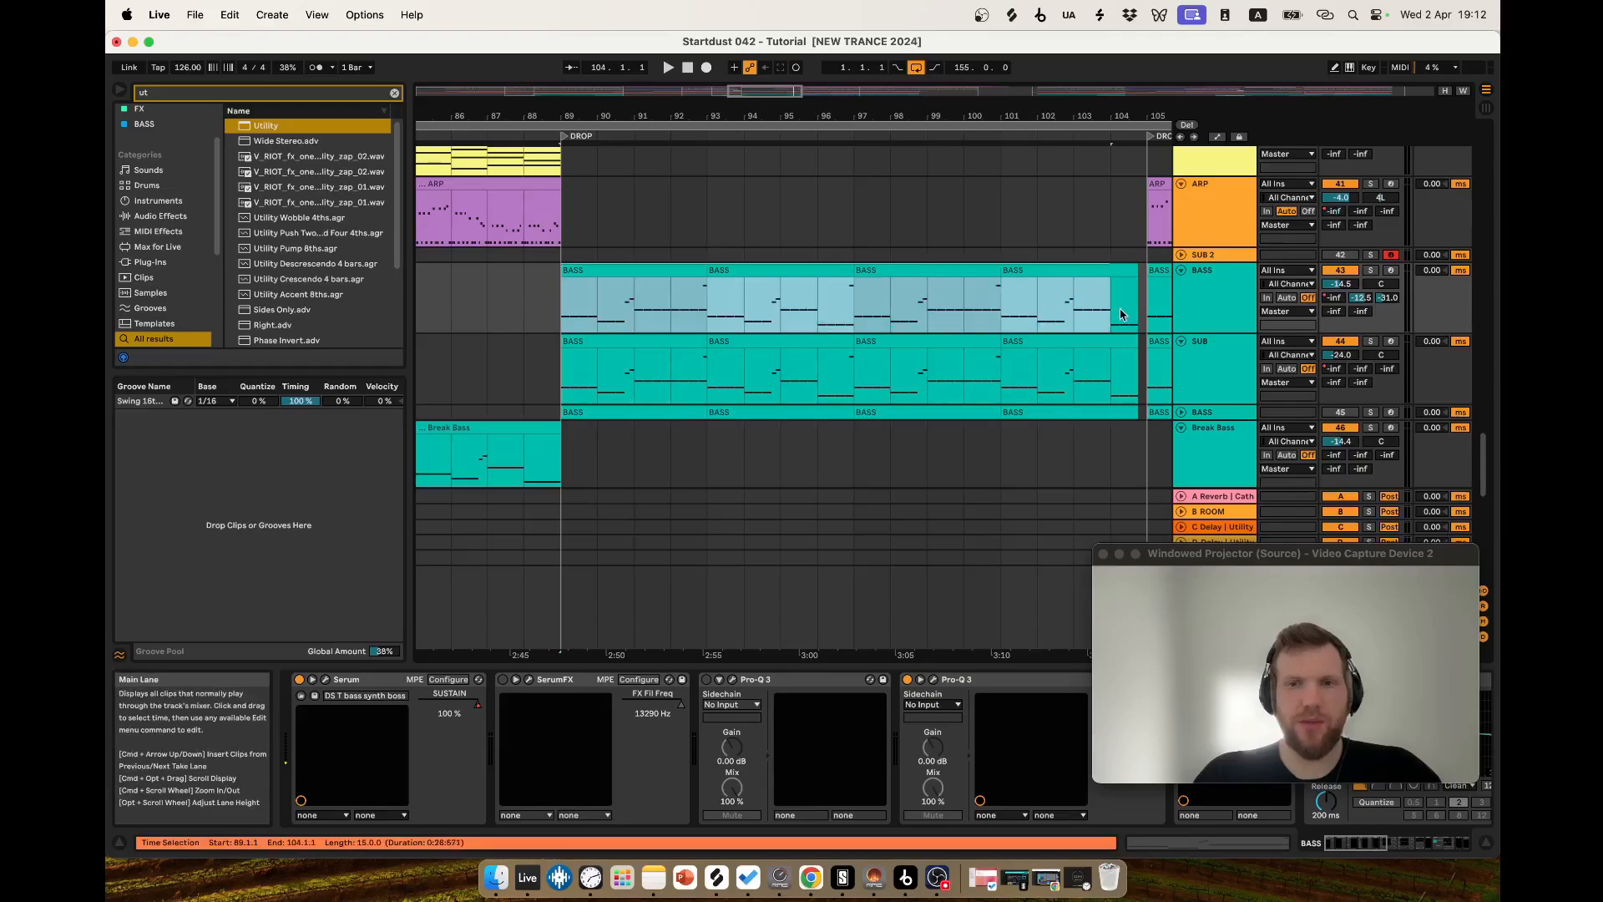
{"action": "left_click", "coordinate": [577, 326]}
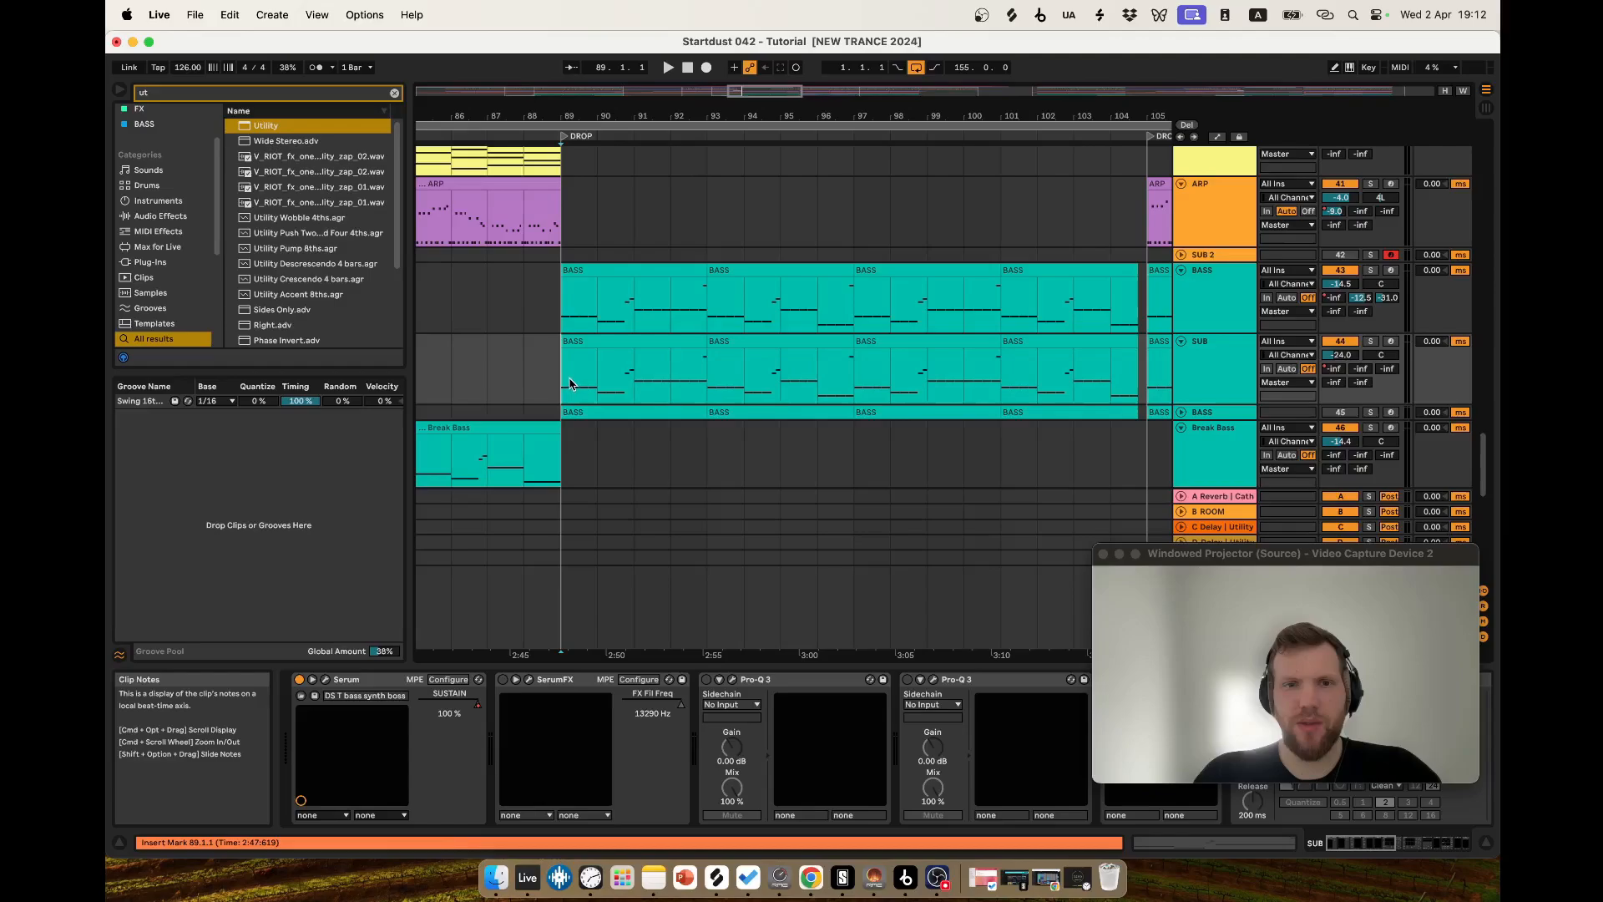
Select the SUB clips from bar 89 to 104, and play the SUB track soloed from bar 89.
{"action": "left_click_drag", "start_coordinate": [564, 380], "coordinate": [1121, 380]}
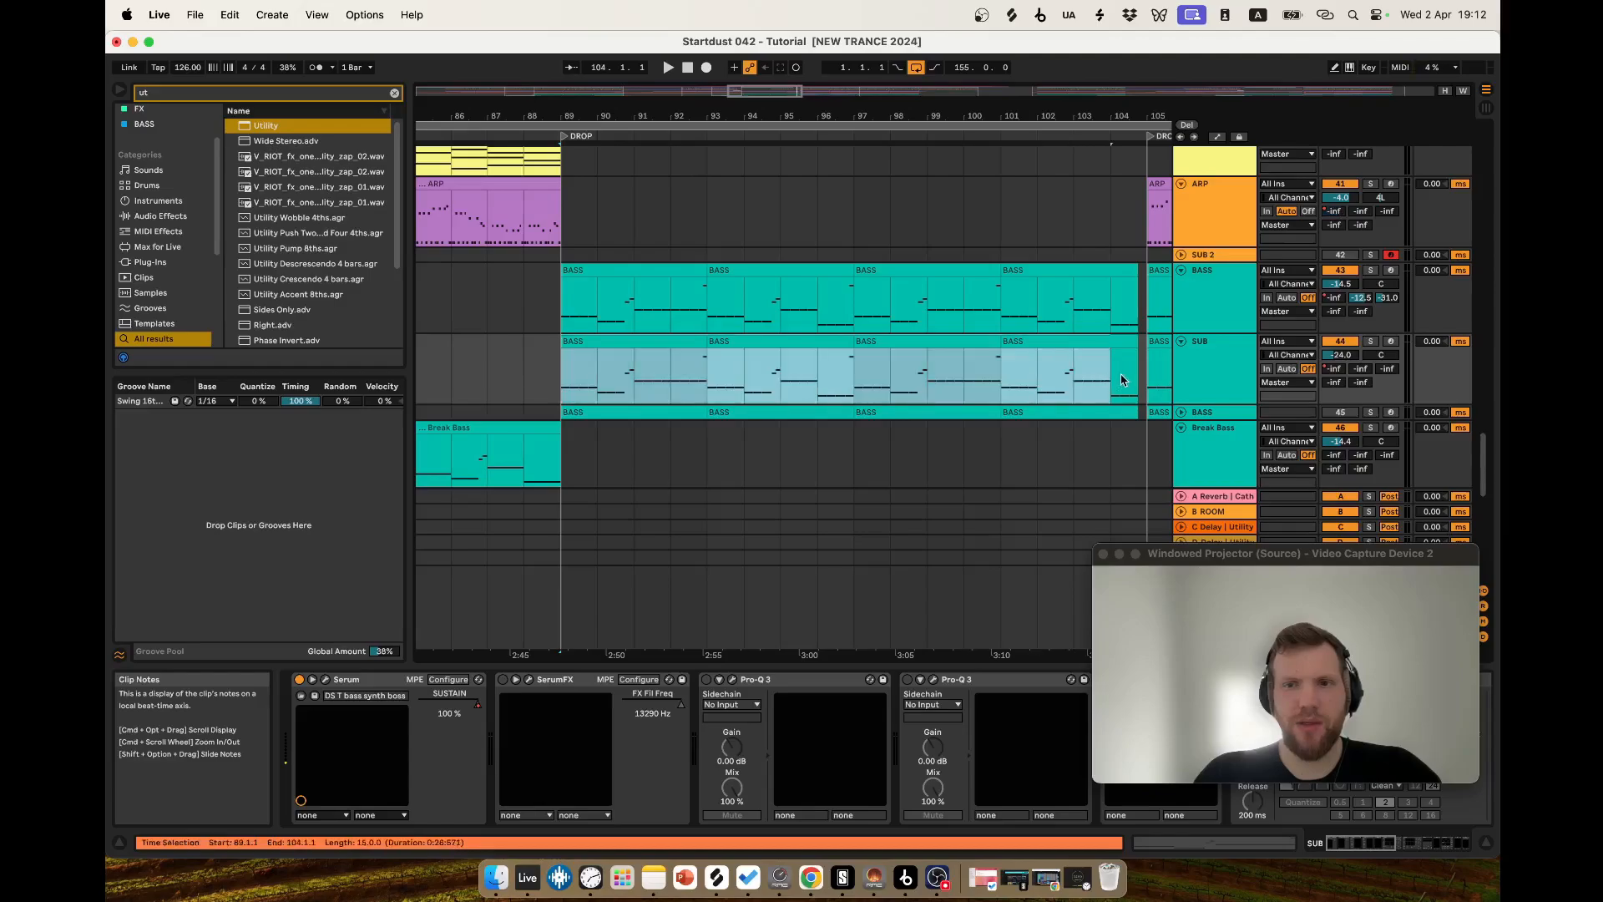
{"action": "left_click", "coordinate": [579, 392]}
{"action": "left_click", "coordinate": [1370, 342]}
{"action": "key", "text": "space"}
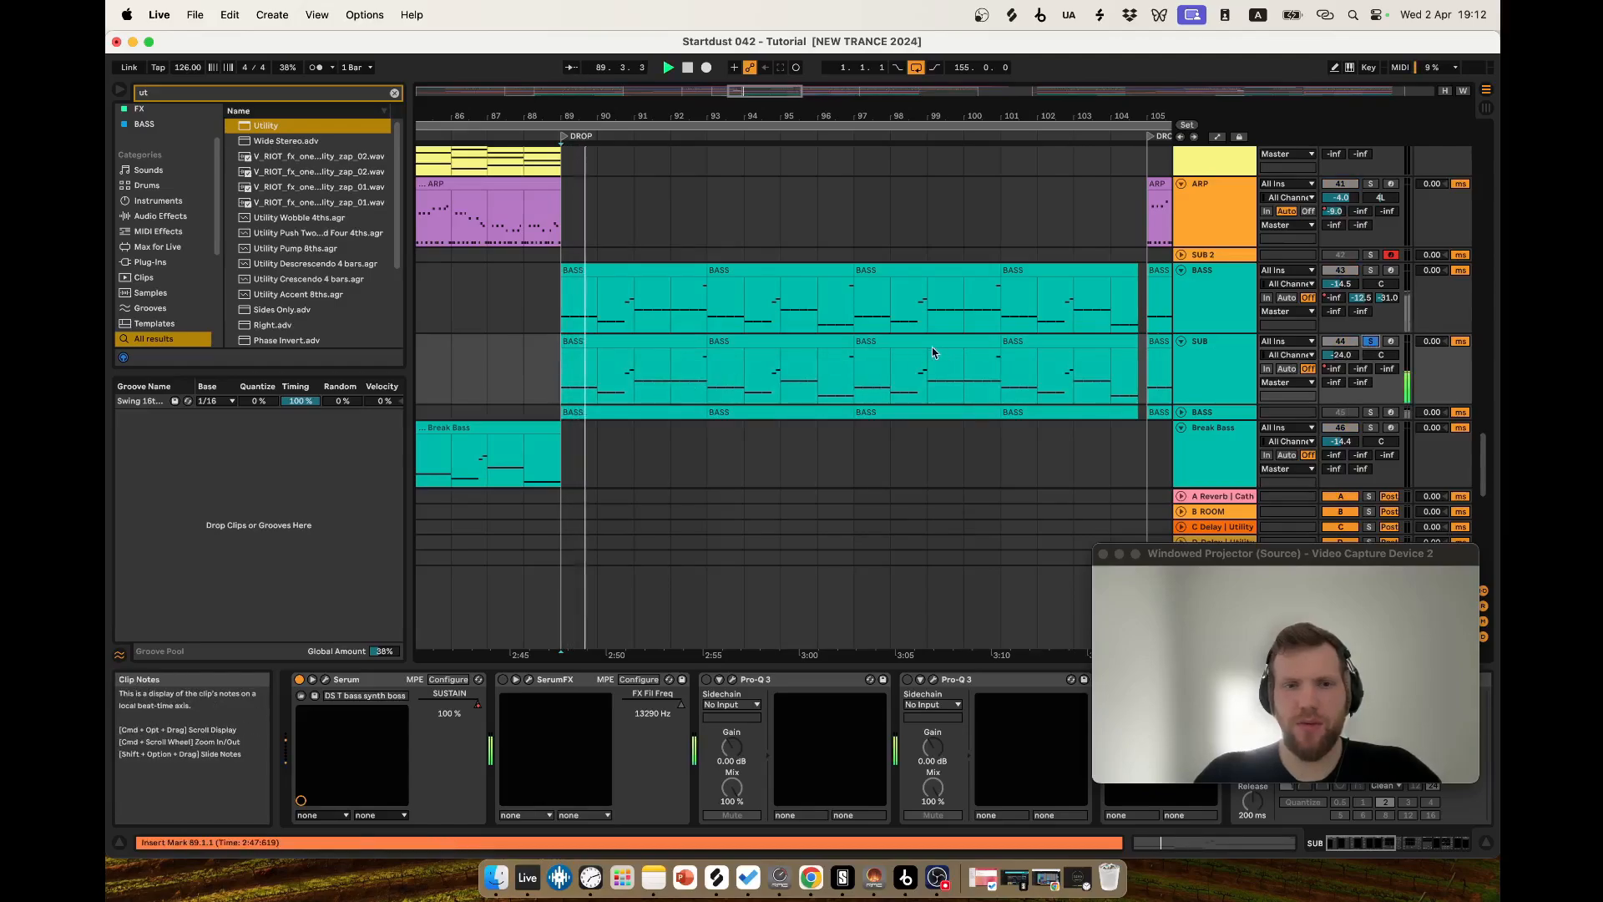
Solo the BASS track instead of SUB and play it from the start of DROP CLIMAX, bar 105.
{"action": "left_click", "coordinate": [1370, 271]}
{"action": "scroll", "coordinate": [645, 316], "scroll_direction": "down", "scroll_amount": 5}
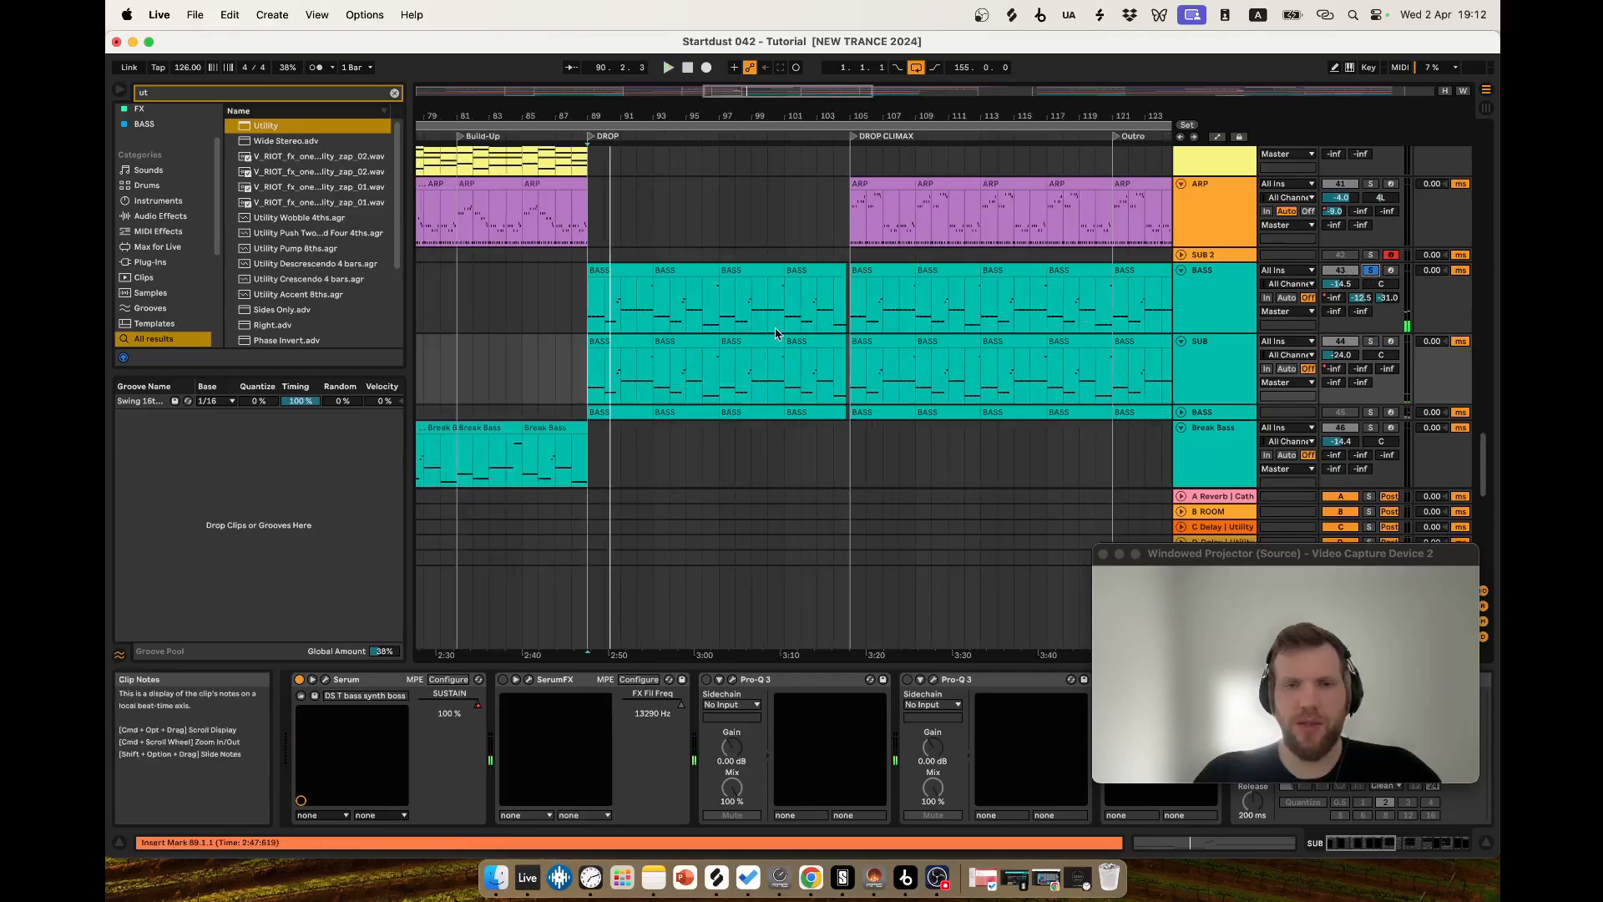
{"action": "scroll", "coordinate": [775, 332], "scroll_direction": "up", "scroll_amount": 3}
{"action": "scroll", "coordinate": [706, 338], "scroll_direction": "down", "scroll_amount": 2}
{"action": "left_click", "coordinate": [849, 326]}
{"action": "scroll", "coordinate": [852, 330], "scroll_direction": "up", "scroll_amount": 3}
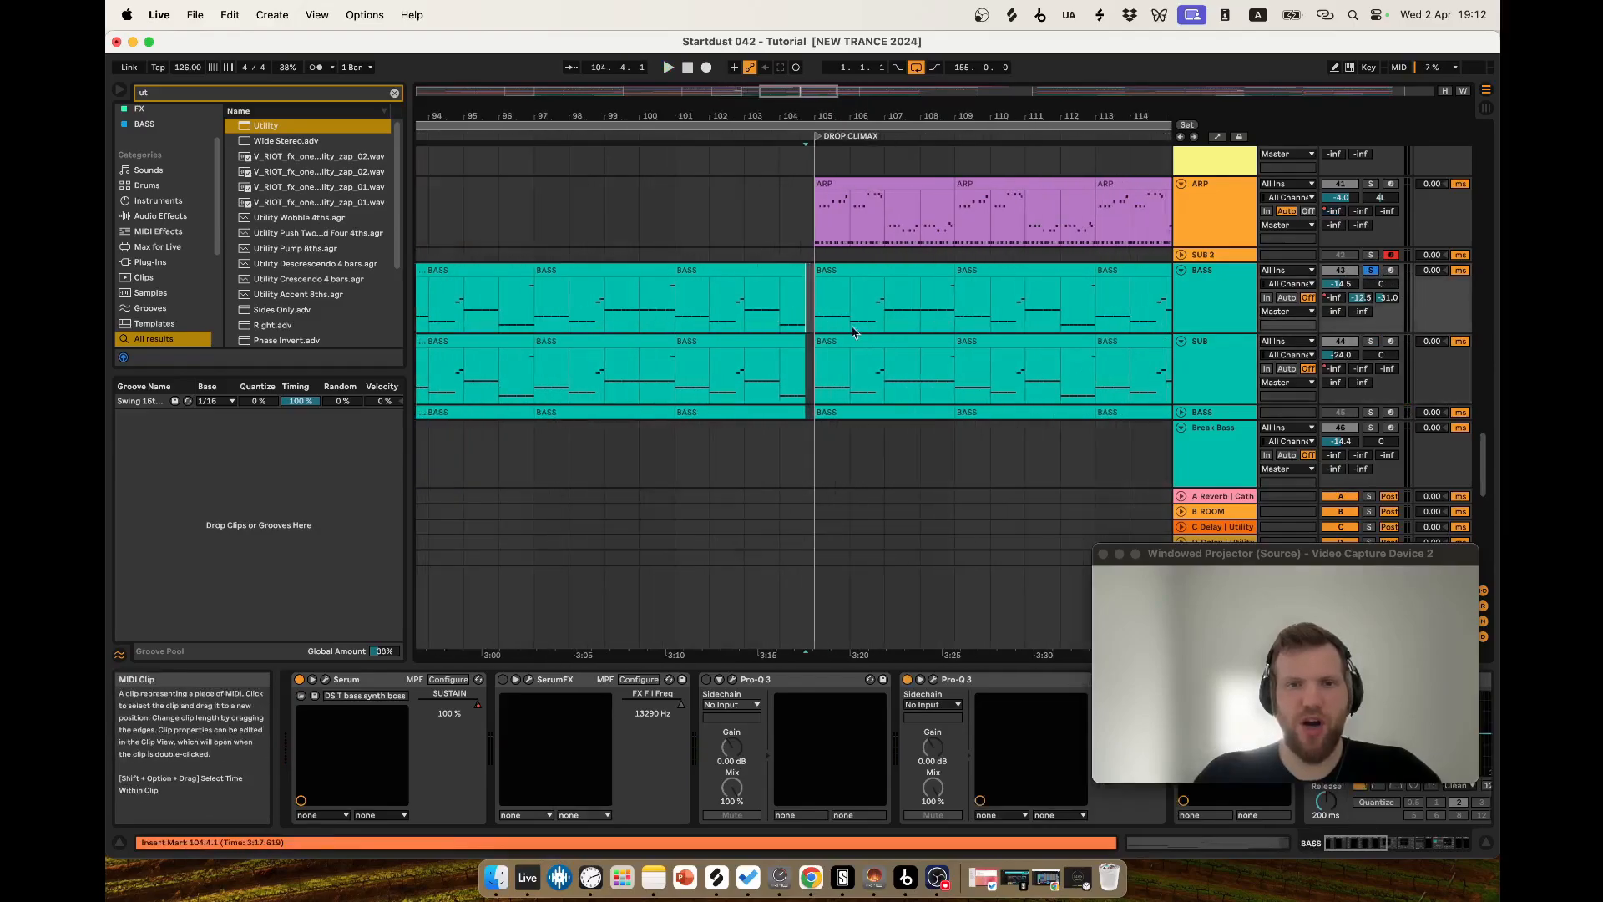
{"action": "left_click", "coordinate": [816, 327]}
{"action": "scroll", "coordinate": [710, 359], "scroll_direction": "right", "scroll_amount": 5}
{"action": "key", "text": "space"}
{"action": "scroll", "coordinate": [666, 360], "scroll_direction": "up", "scroll_amount": 5}
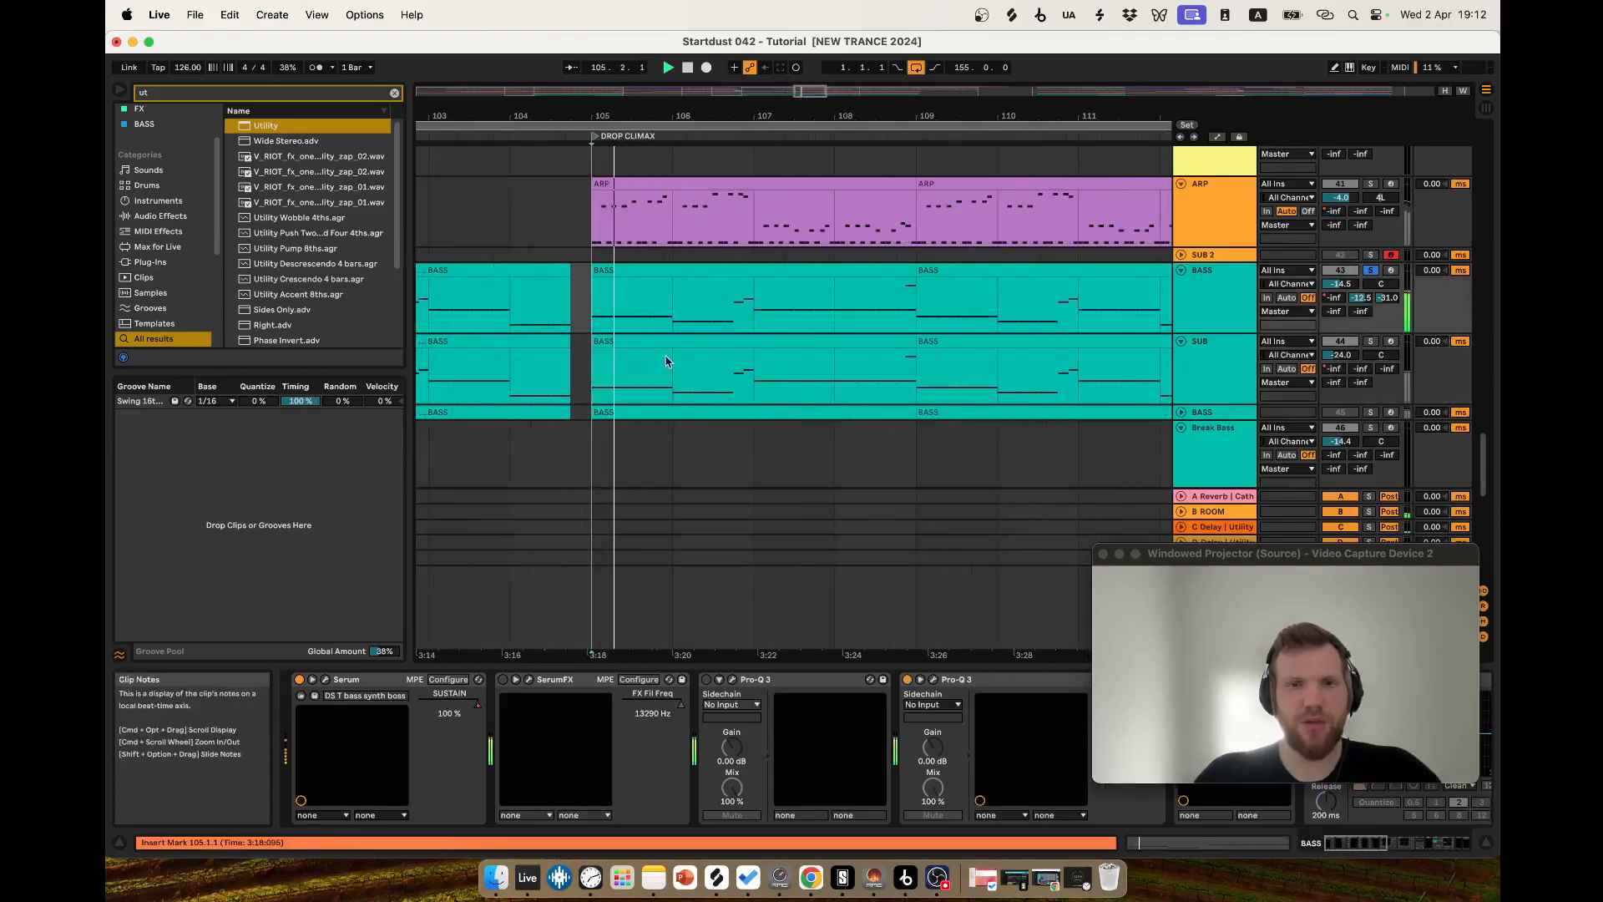
{"action": "scroll", "coordinate": [668, 360], "scroll_direction": "down", "scroll_amount": 5}
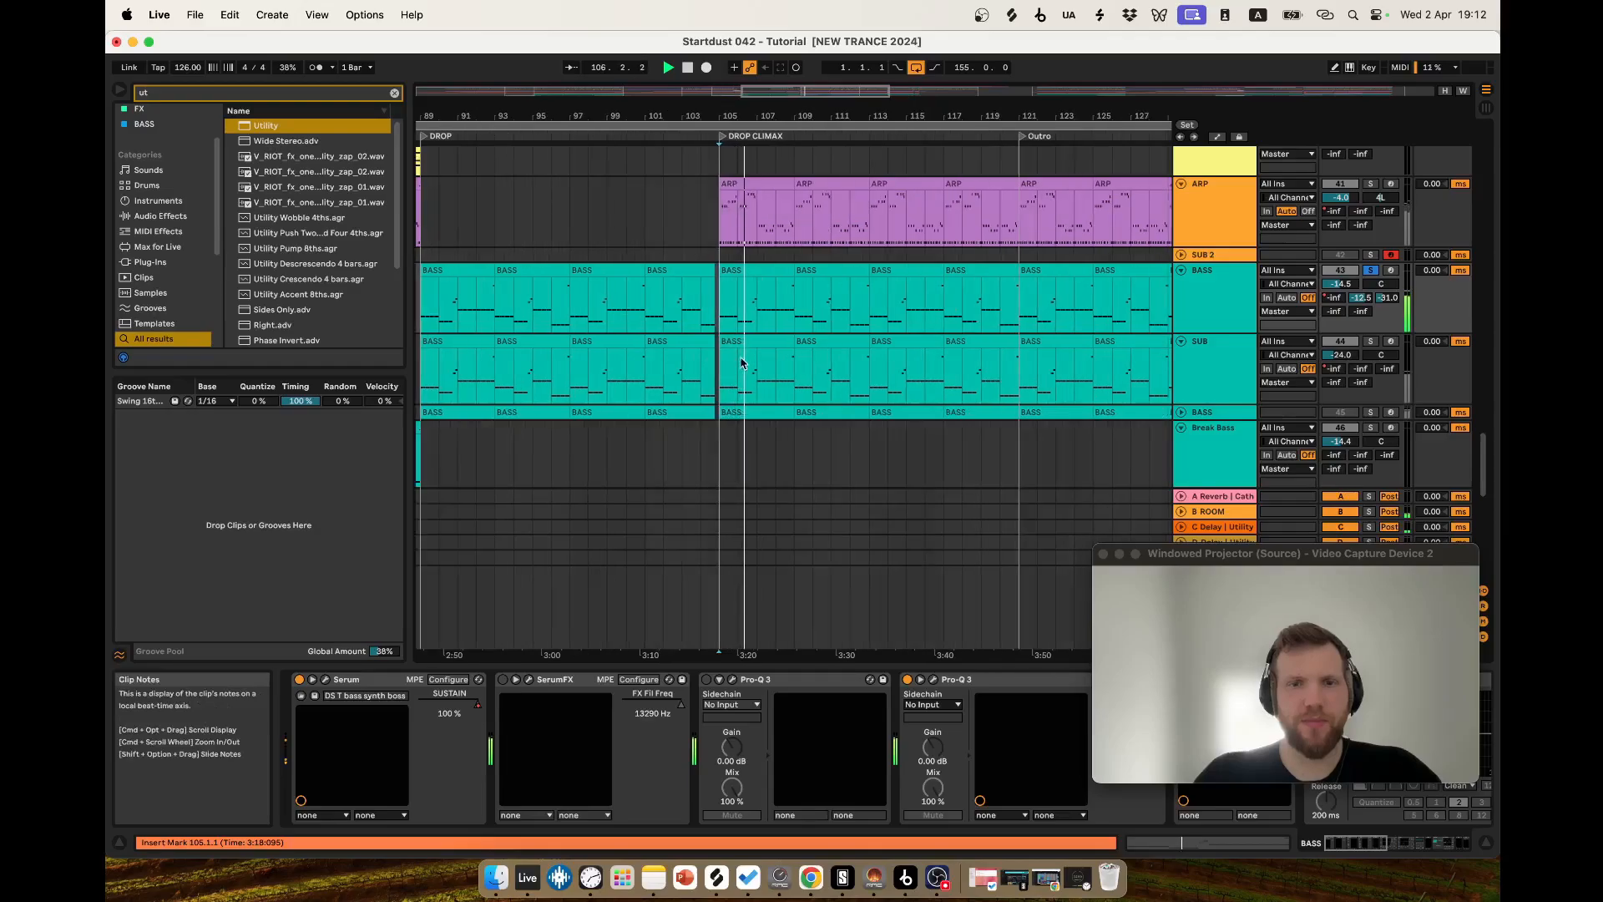
{"action": "scroll", "coordinate": [777, 363], "scroll_direction": "down", "scroll_amount": 2}
{"action": "scroll", "coordinate": [781, 365], "scroll_direction": "up", "scroll_amount": 4}
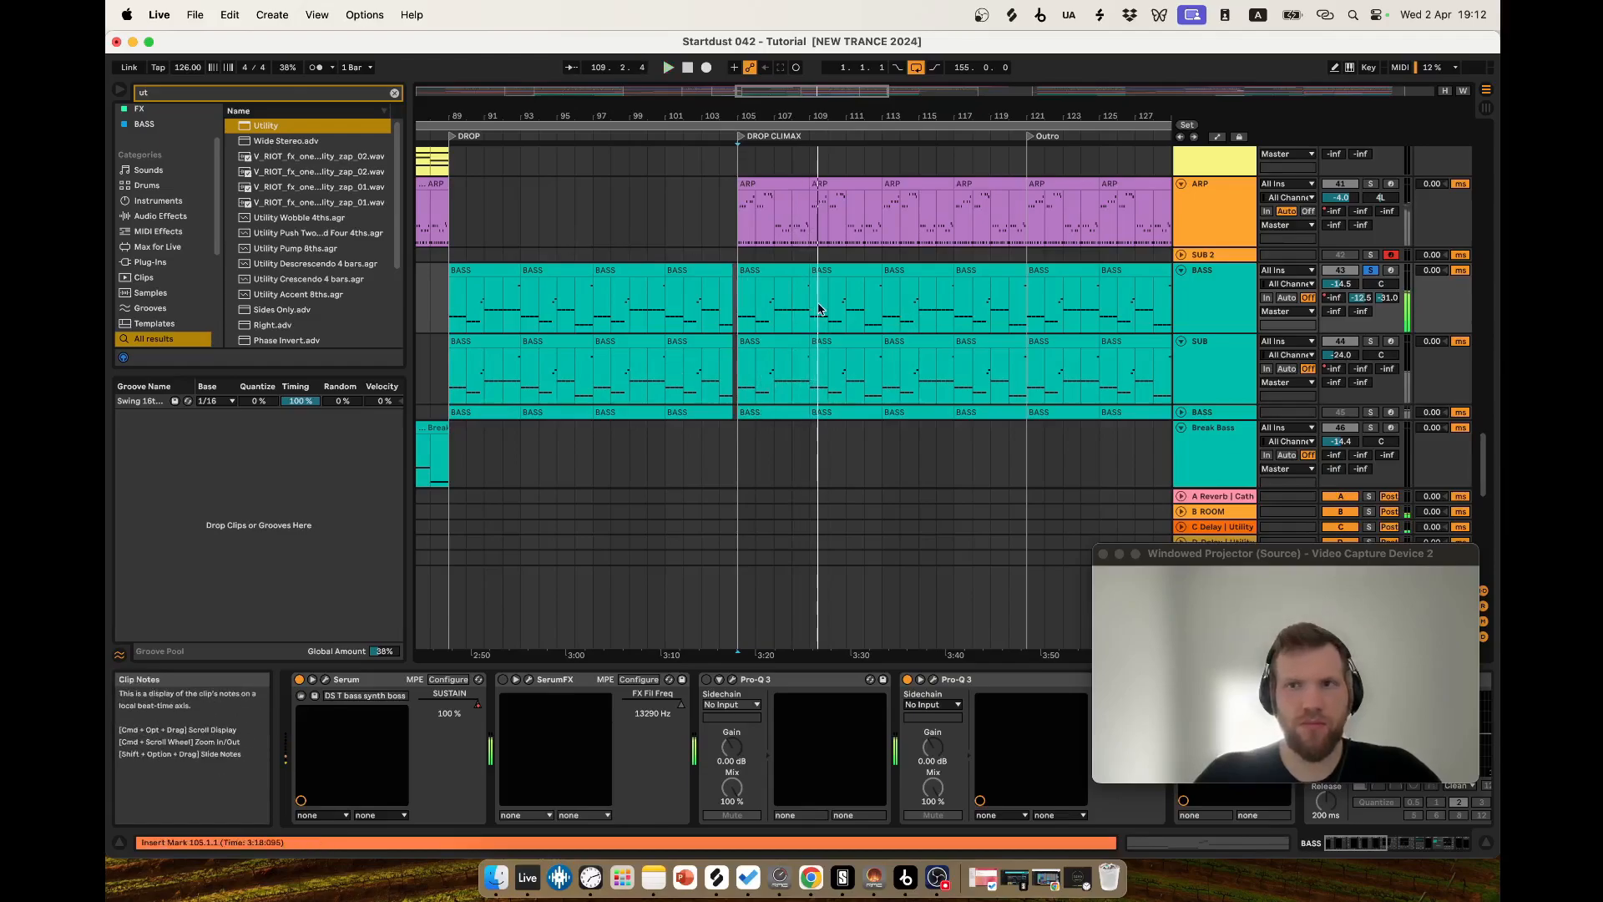
Play the soloed BASS track from bar 89 and inspect its device chain from the last effects back to the Auto Filter devices.
{"action": "left_click", "coordinate": [444, 316]}
{"action": "left_click", "coordinate": [1440, 843]}
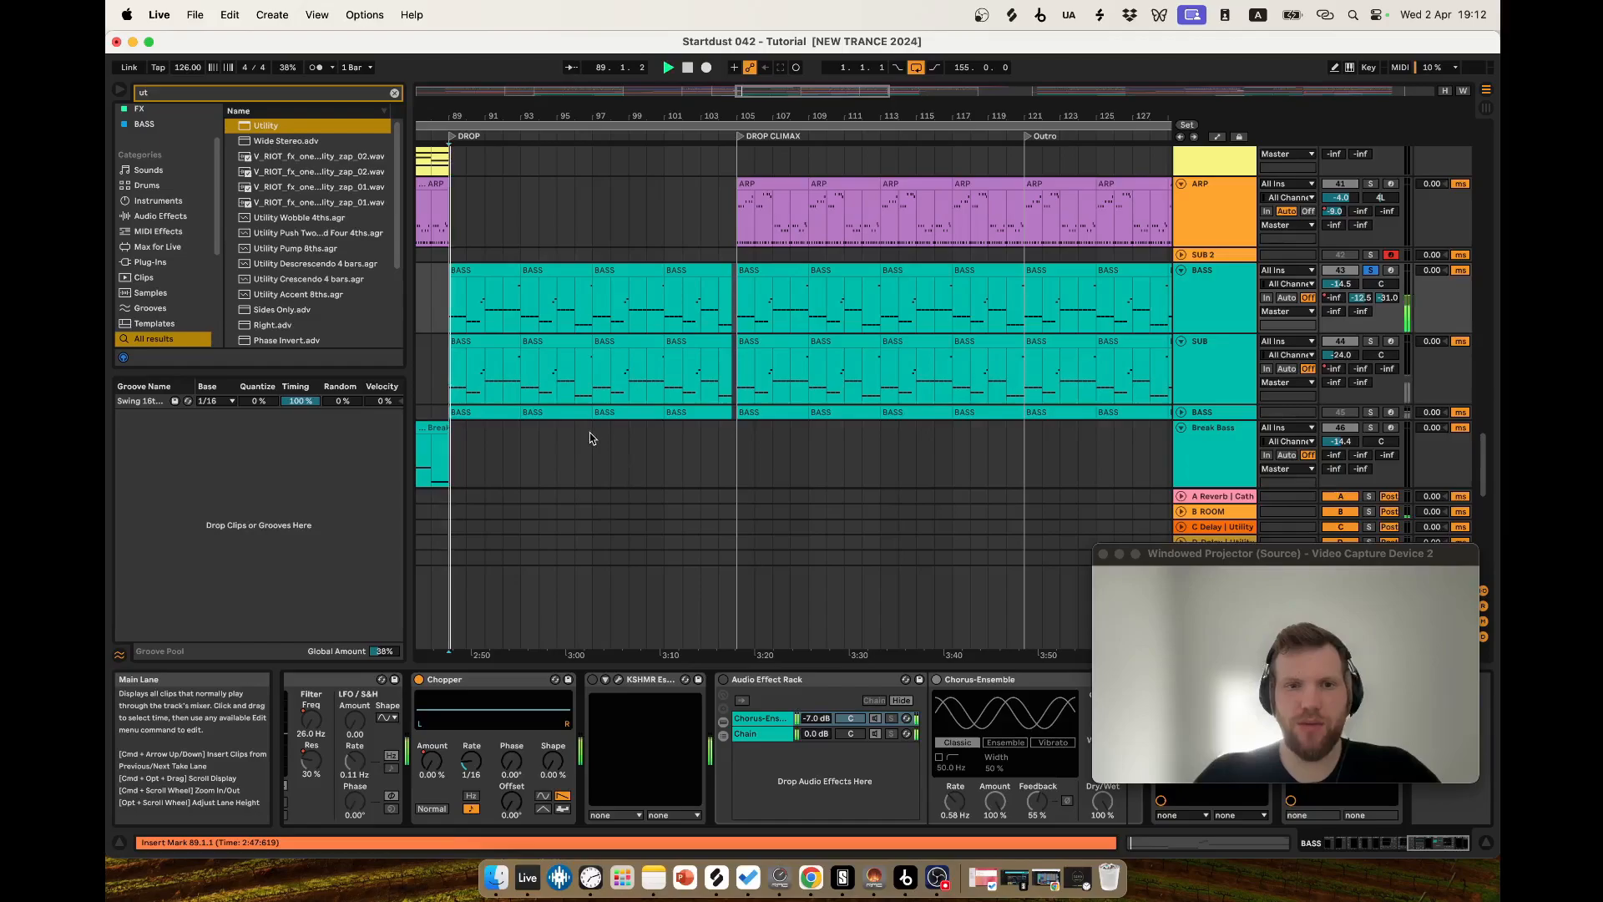
{"action": "left_click_drag", "start_coordinate": [1244, 554], "coordinate": [1226, 432]}
{"action": "left_click", "coordinate": [1422, 847]}
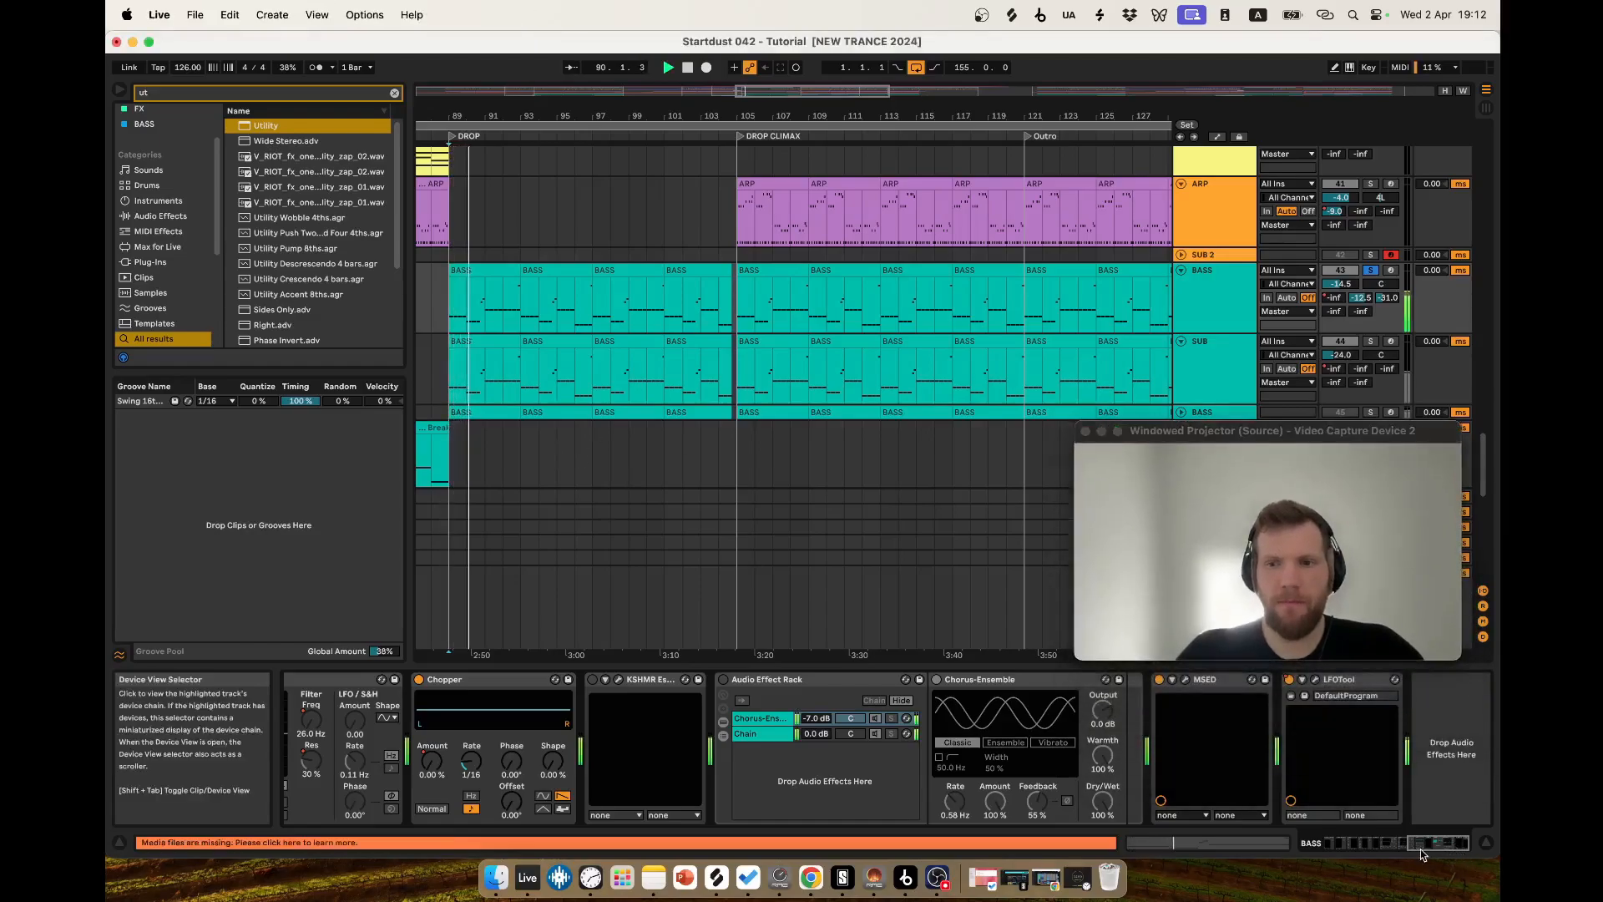
{"action": "left_click_drag", "start_coordinate": [1422, 851], "coordinate": [1378, 853]}
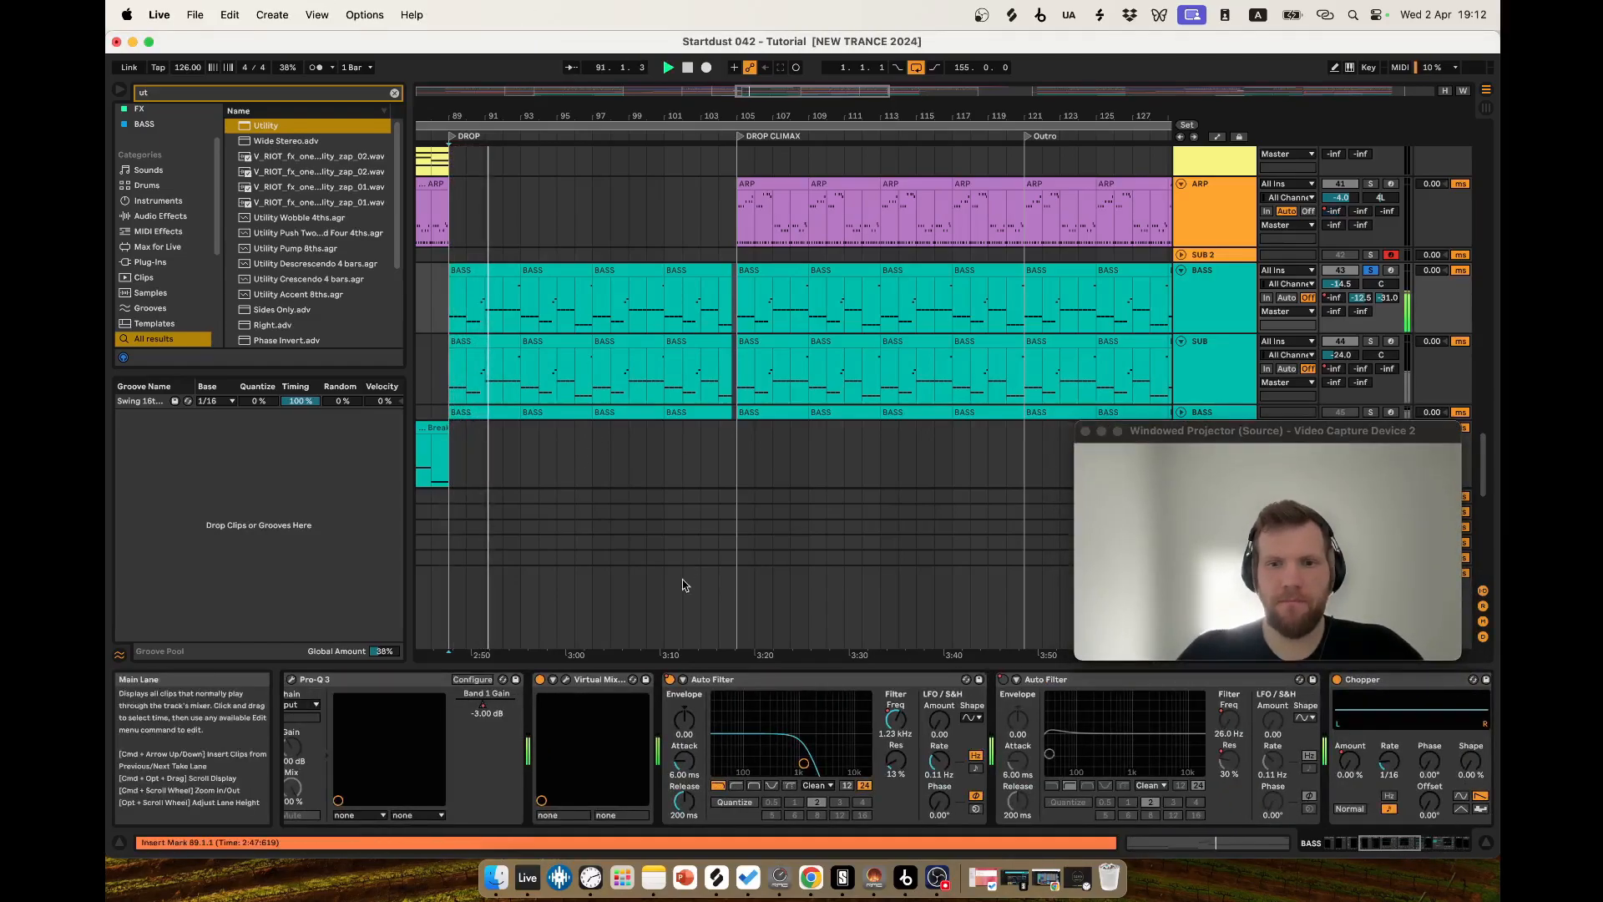
{"action": "left_click_drag", "start_coordinate": [1213, 431], "coordinate": [1236, 573]}
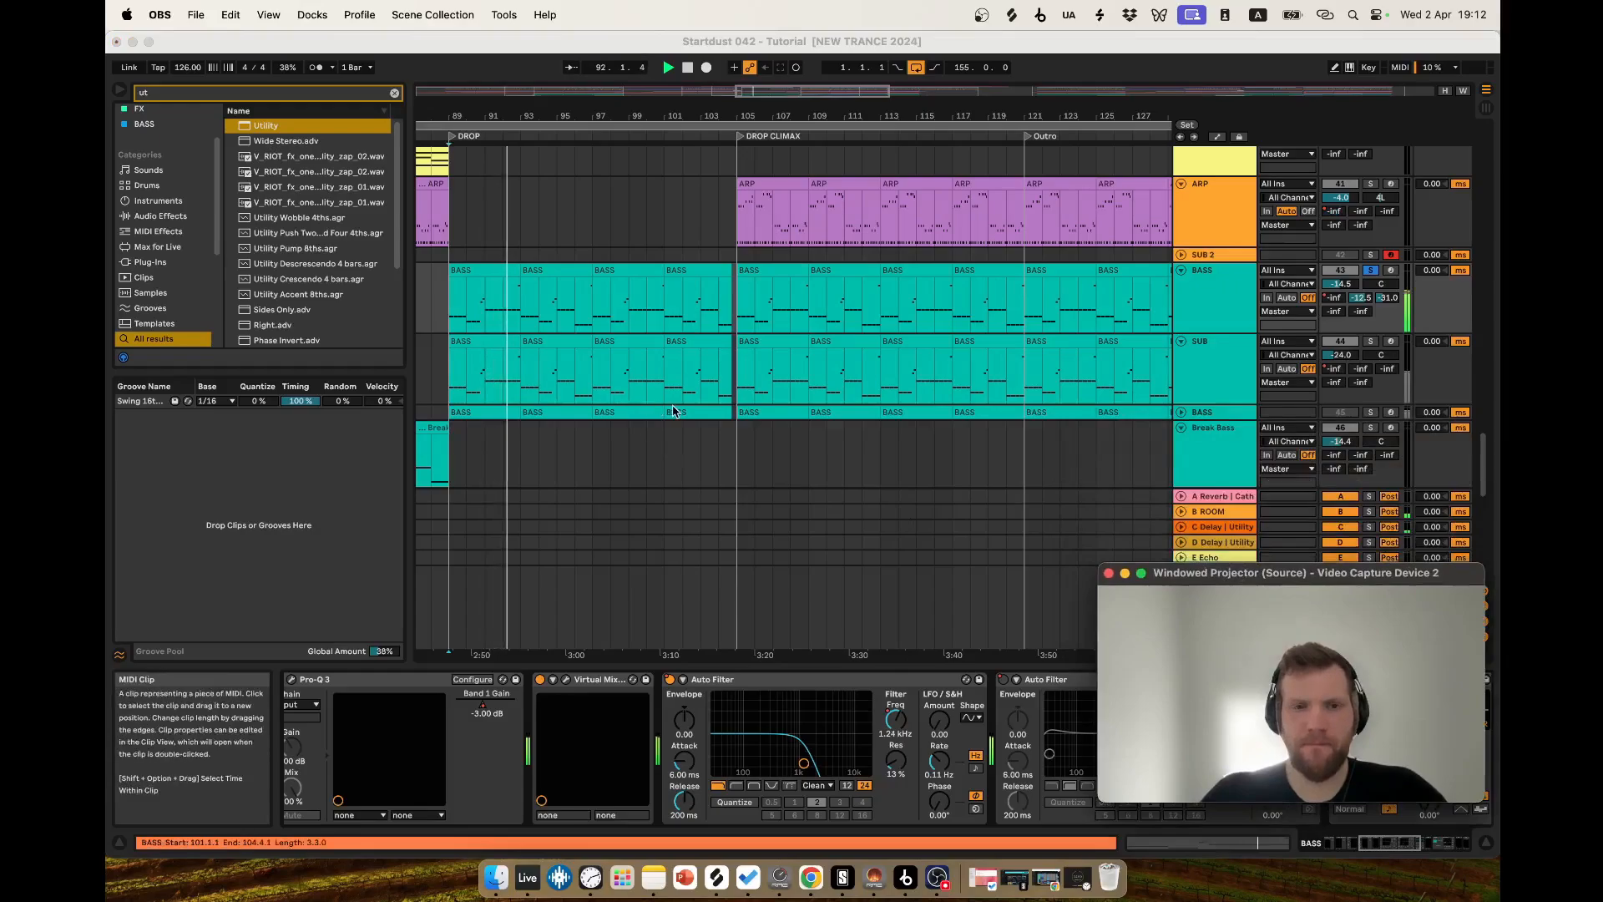
Select the BASS clips from 97.1.1 to 104.4.1 in the DROP, and play the soloed track from bar 101.
{"action": "scroll", "coordinate": [618, 393], "scroll_direction": "up", "scroll_amount": 3}
{"action": "left_click", "coordinate": [571, 312]}
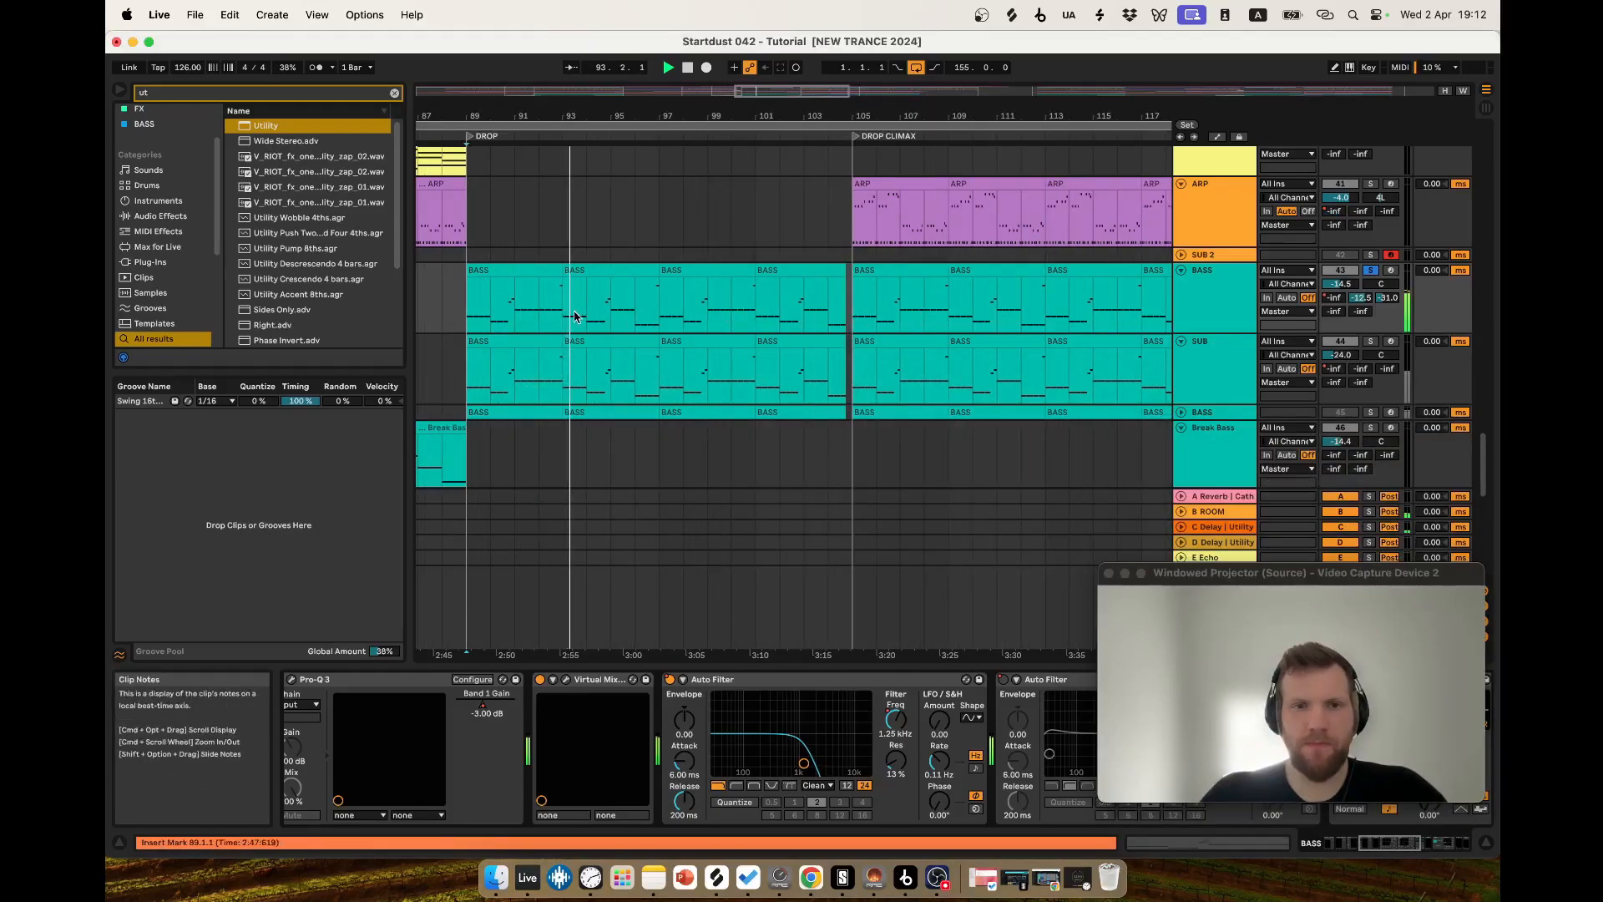
{"action": "left_click_drag", "start_coordinate": [660, 310], "coordinate": [846, 312]}
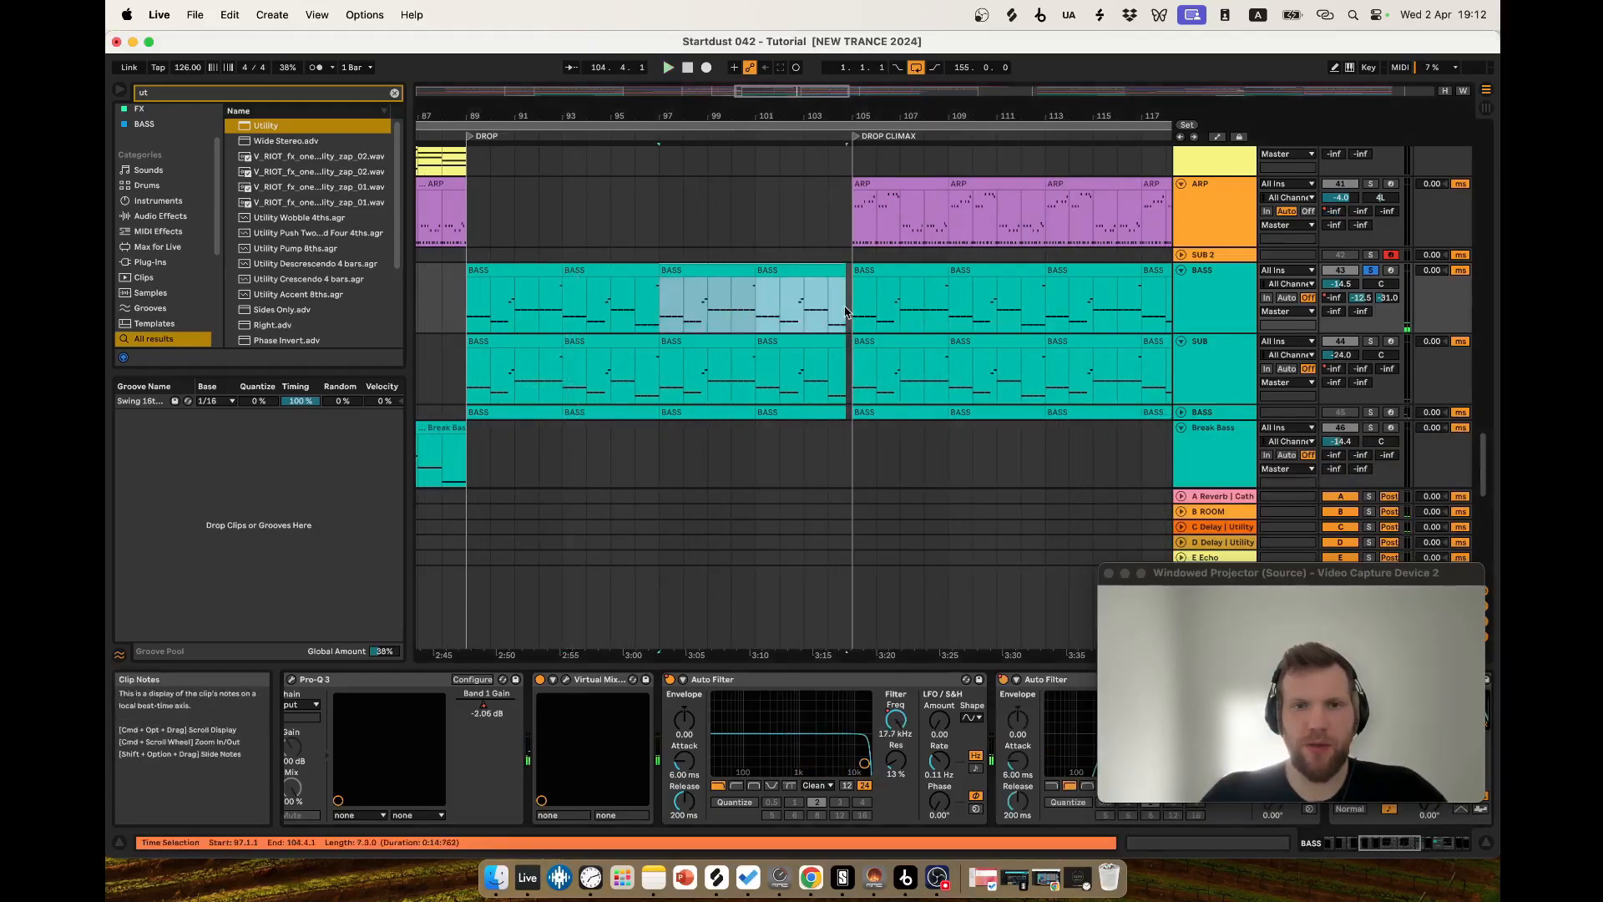
{"action": "left_click", "coordinate": [807, 339]}
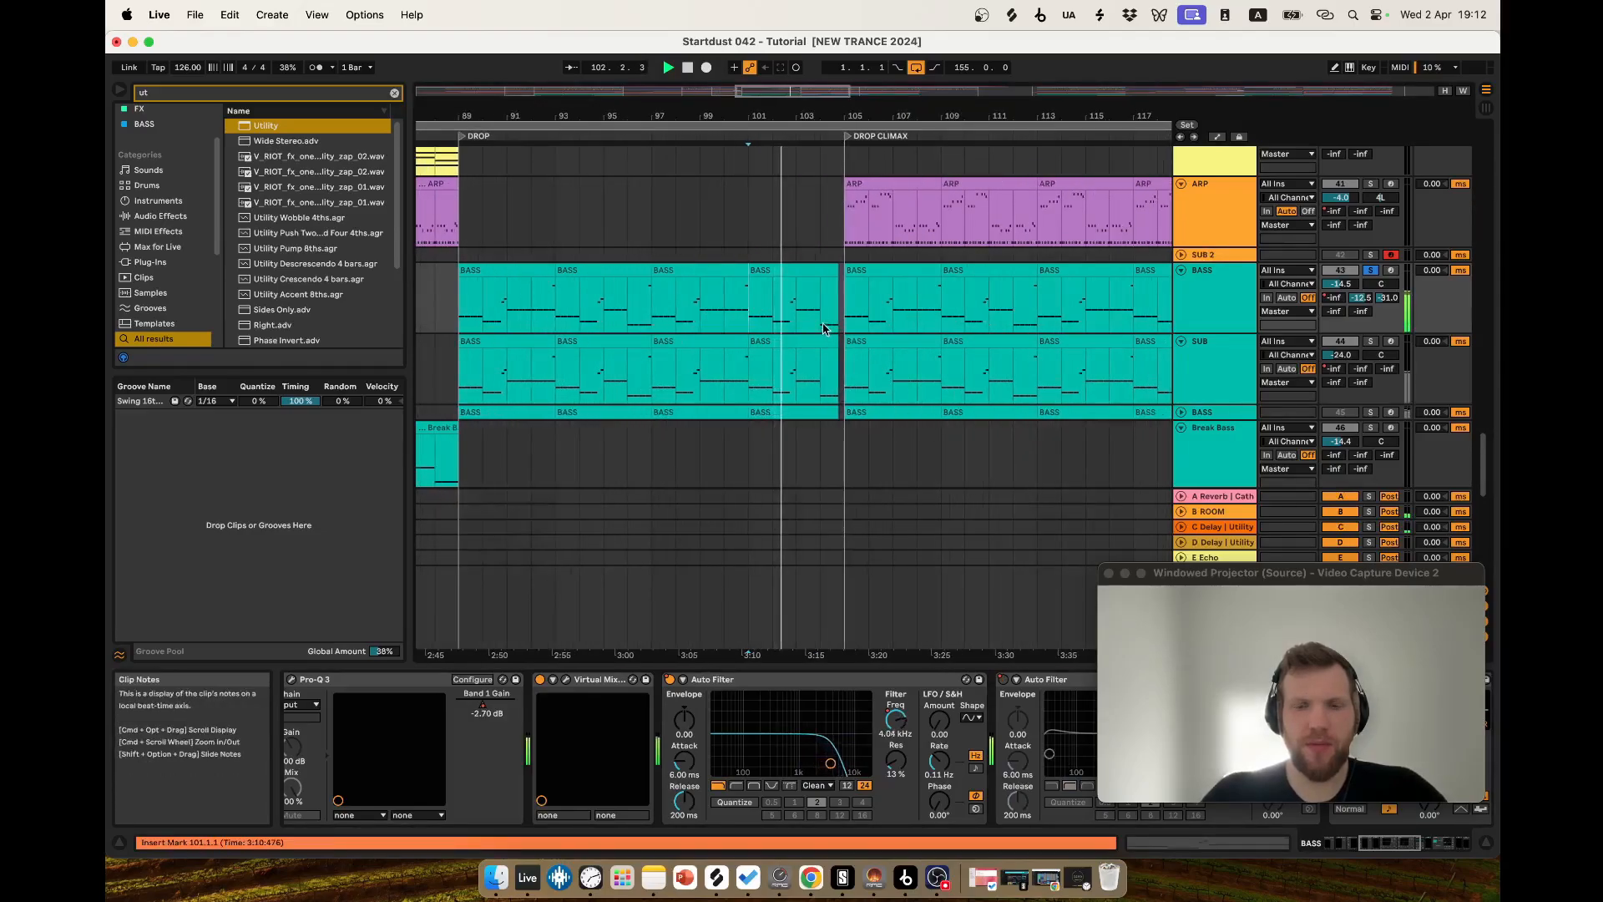
Listen to the soloed BASS up to the end of the DROP, select bar 104, and return the insert marker to bar 89.
{"action": "scroll", "coordinate": [826, 327], "scroll_direction": "down", "scroll_amount": 3}
{"action": "scroll", "coordinate": [831, 334], "scroll_direction": "up", "scroll_amount": 2}
{"action": "scroll", "coordinate": [839, 359], "scroll_direction": "down", "scroll_amount": 2, "text": "super"}
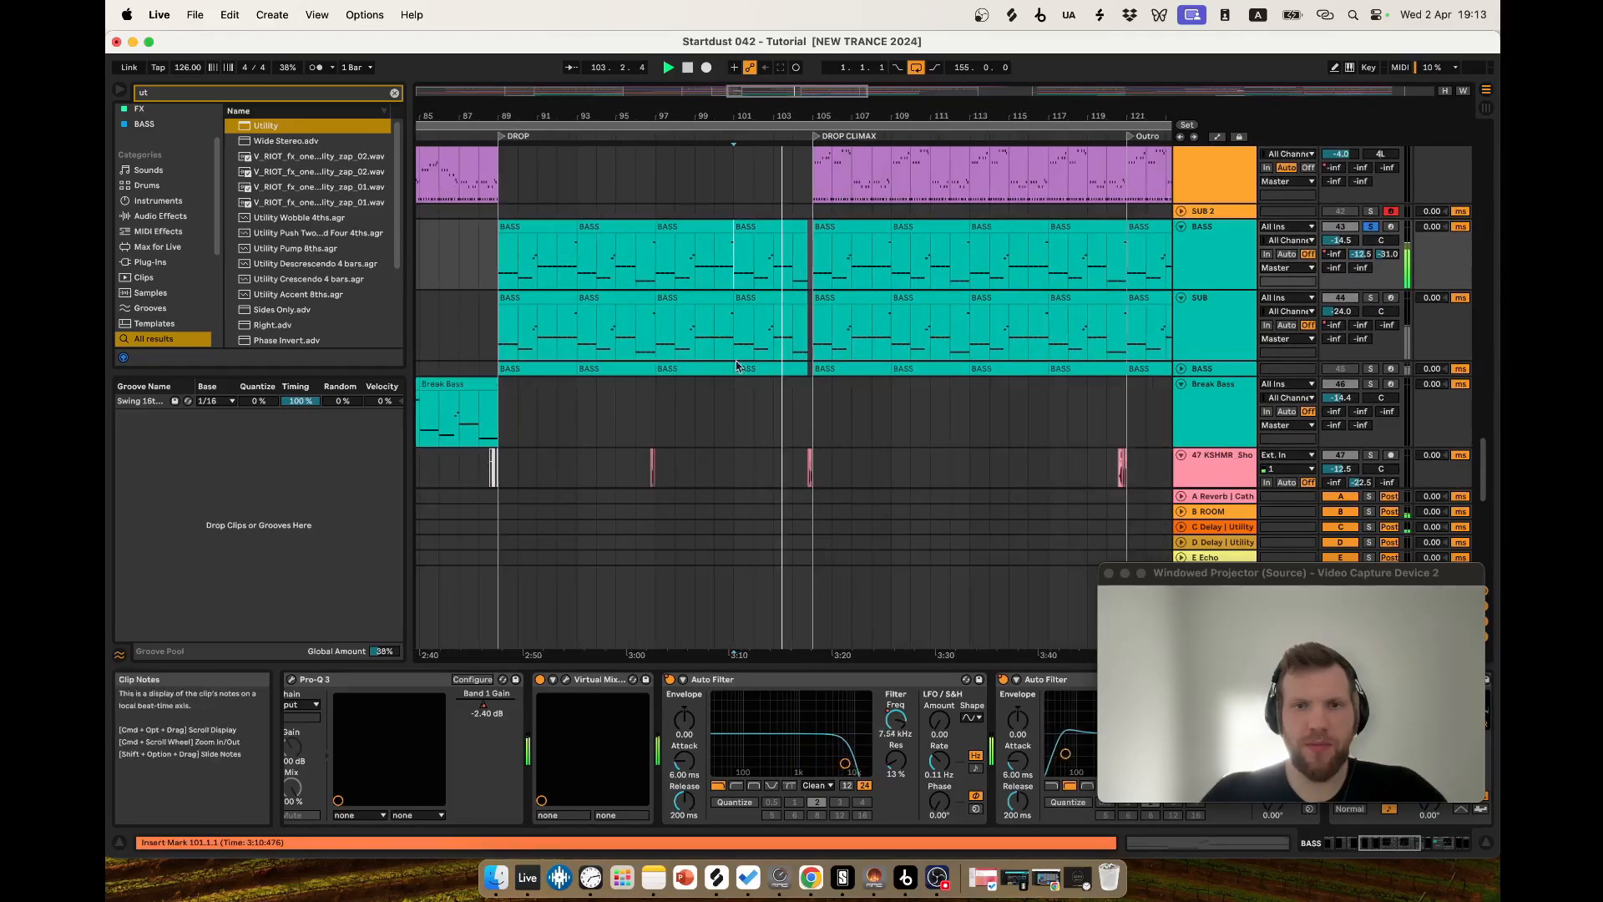
{"action": "scroll", "coordinate": [843, 364], "scroll_direction": "up", "scroll_amount": 5, "text": "super"}
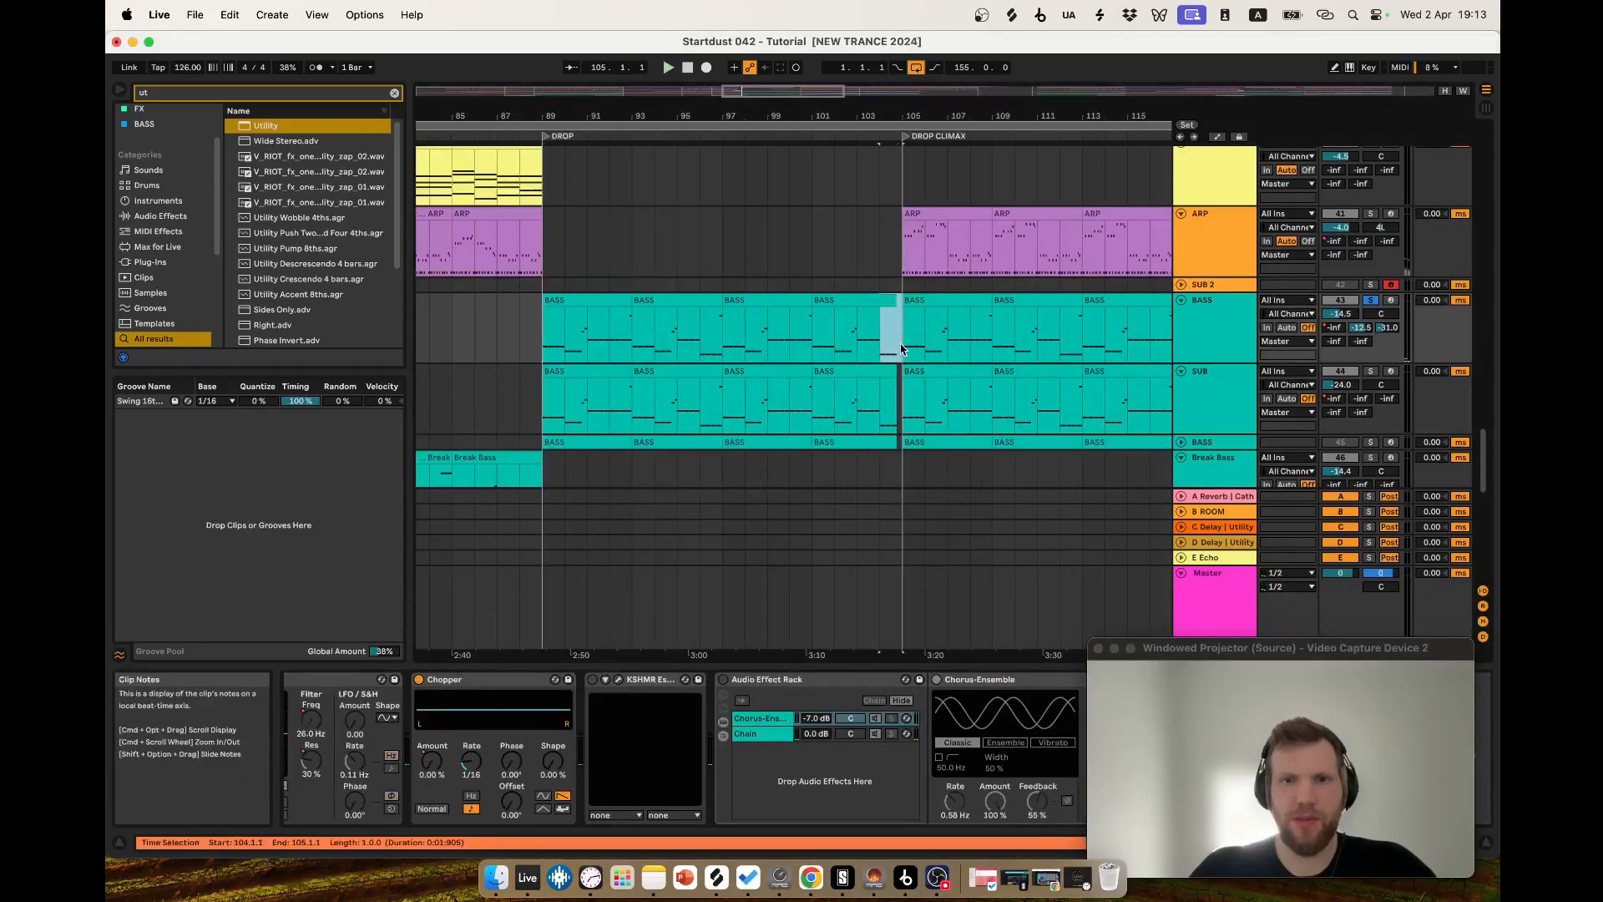
{"action": "scroll", "coordinate": [1138, 384], "scroll_direction": "up", "scroll_amount": 2}
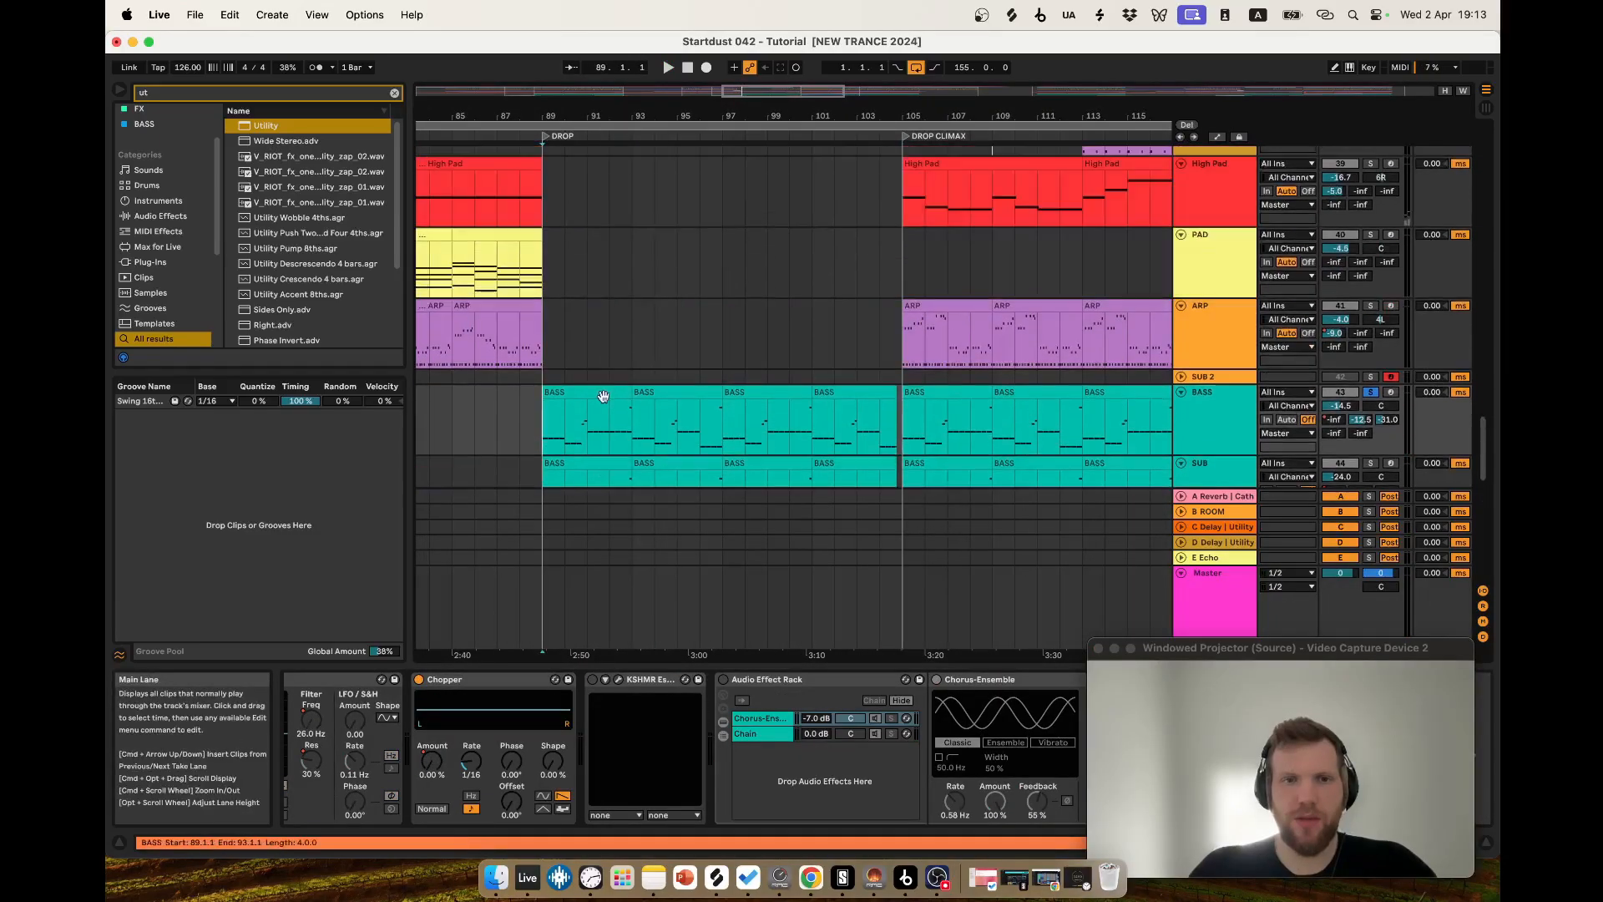
Unsolo BASS, play the full mix from bar 89, and review the DROP's layers from BASS and SUB up through KICK.
{"action": "scroll", "coordinate": [1138, 384], "scroll_direction": "down", "scroll_amount": 2}
{"action": "scroll", "coordinate": [1138, 384], "scroll_direction": "down", "scroll_amount": 2}
{"action": "scroll", "coordinate": [1138, 384], "scroll_direction": "up", "scroll_amount": 3}
{"action": "left_click", "coordinate": [700, 367]}
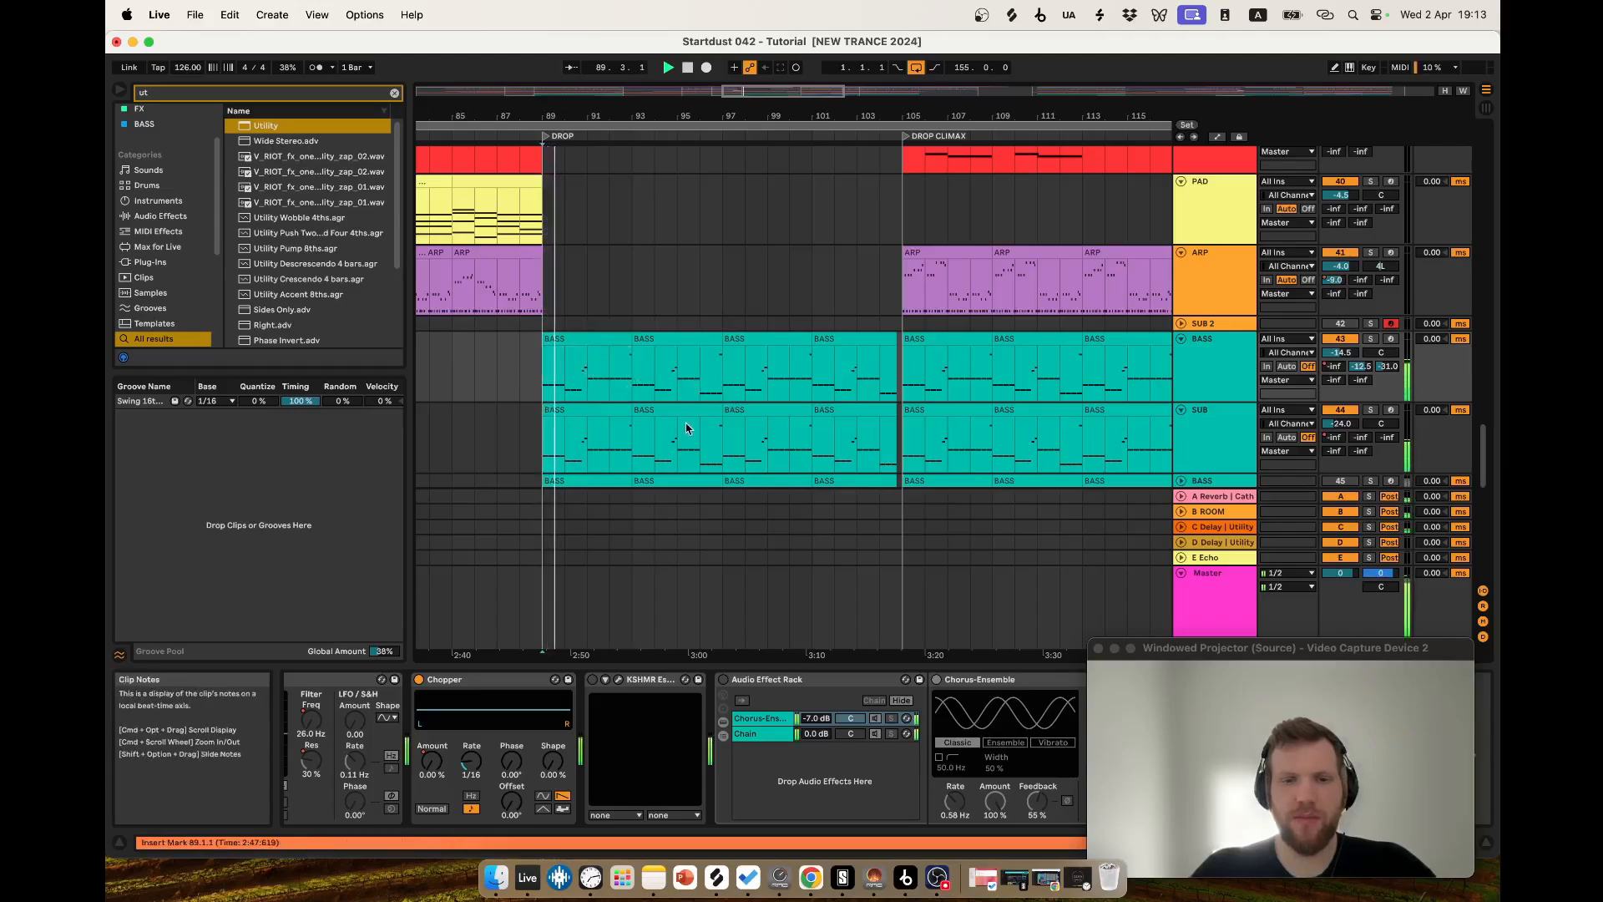
{"action": "scroll", "coordinate": [718, 371], "scroll_direction": "up", "scroll_amount": 1}
{"action": "scroll", "coordinate": [768, 394], "scroll_direction": "down", "scroll_amount": 2}
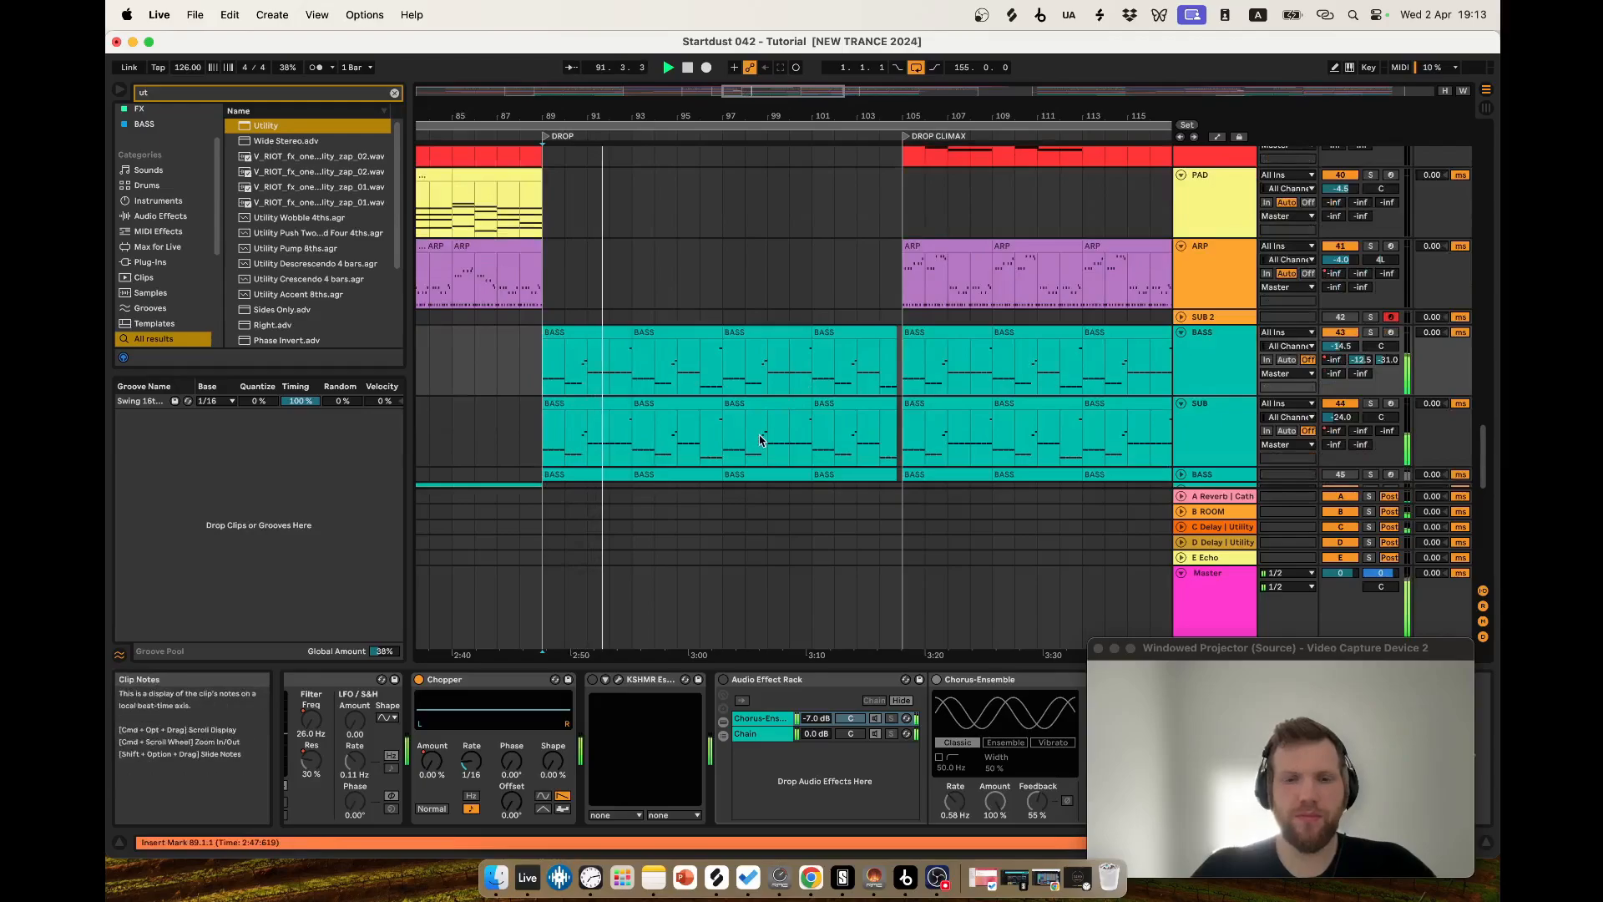
{"action": "scroll", "coordinate": [747, 442], "scroll_direction": "up", "scroll_amount": 10}
{"action": "scroll", "coordinate": [734, 448], "scroll_direction": "up", "scroll_amount": 15}
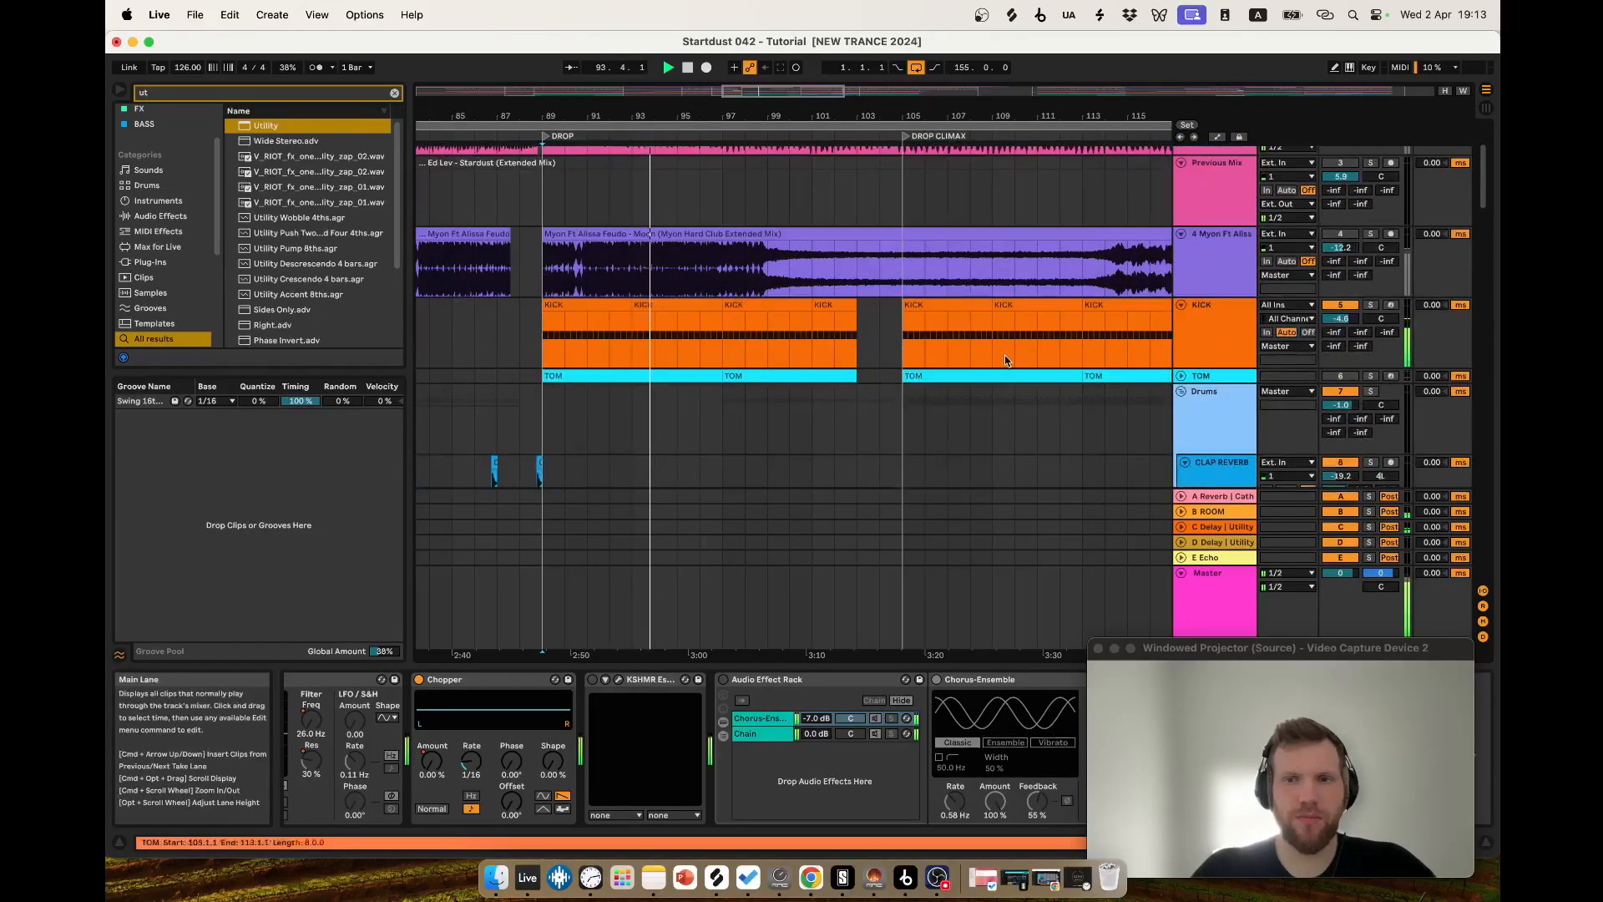
{"action": "scroll", "coordinate": [709, 418], "scroll_direction": "down", "scroll_amount": 10}
{"action": "scroll", "coordinate": [723, 409], "scroll_direction": "down", "scroll_amount": 5}
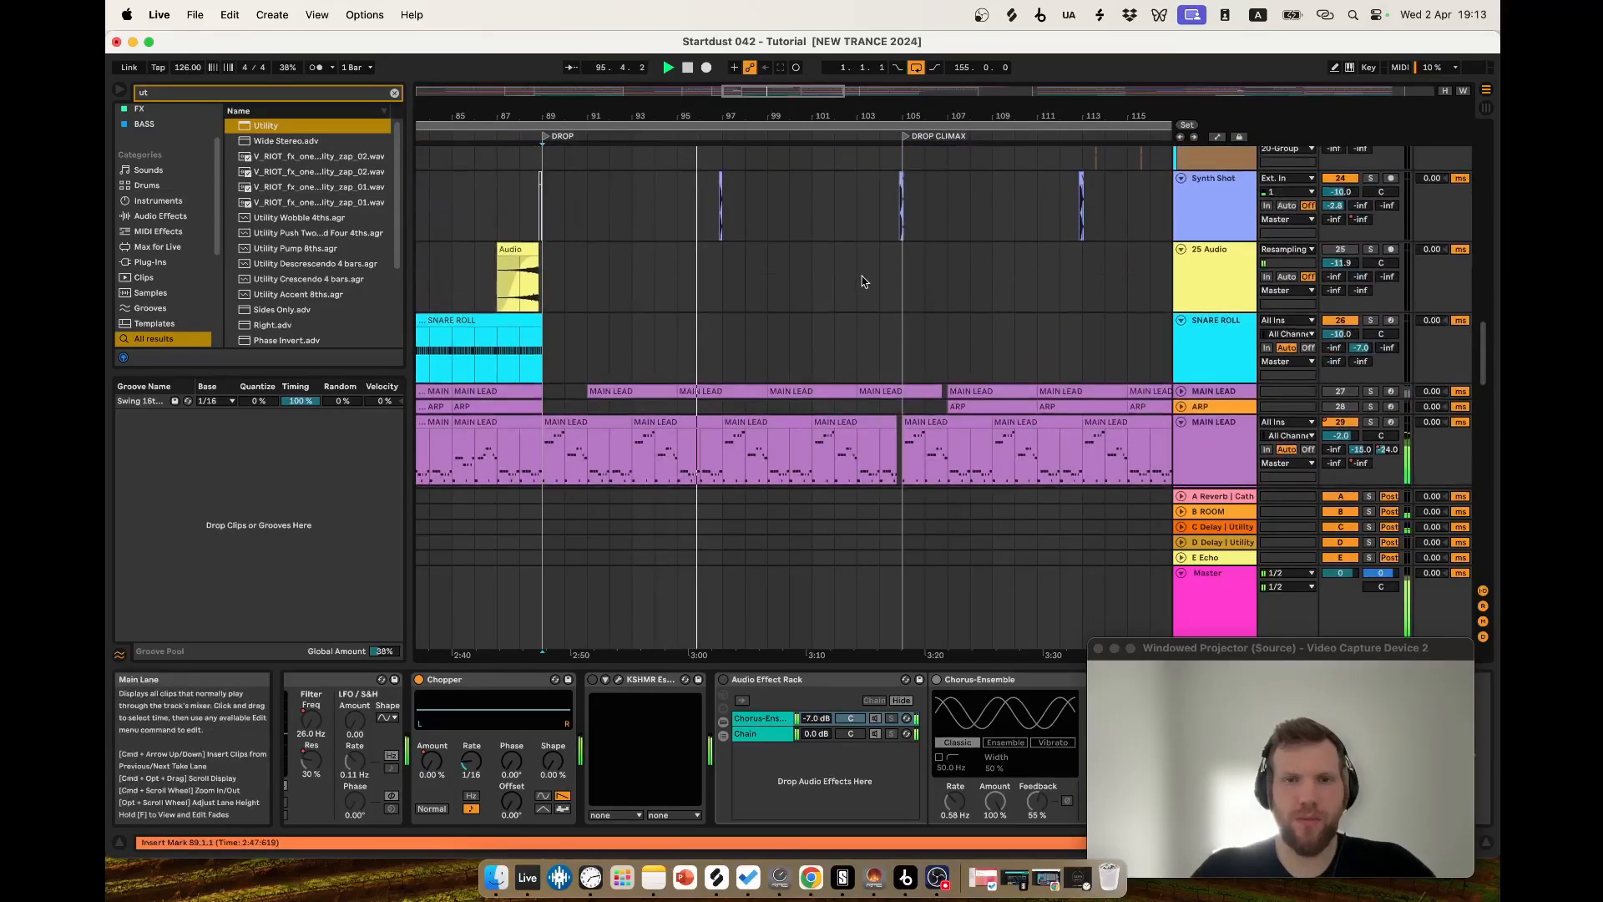
Play the full mix from bar 103 towards DROP CLIMAX and place the insert marker at 105.1.1.
{"action": "left_click", "coordinate": [863, 282]}
{"action": "left_click", "coordinate": [969, 282]}
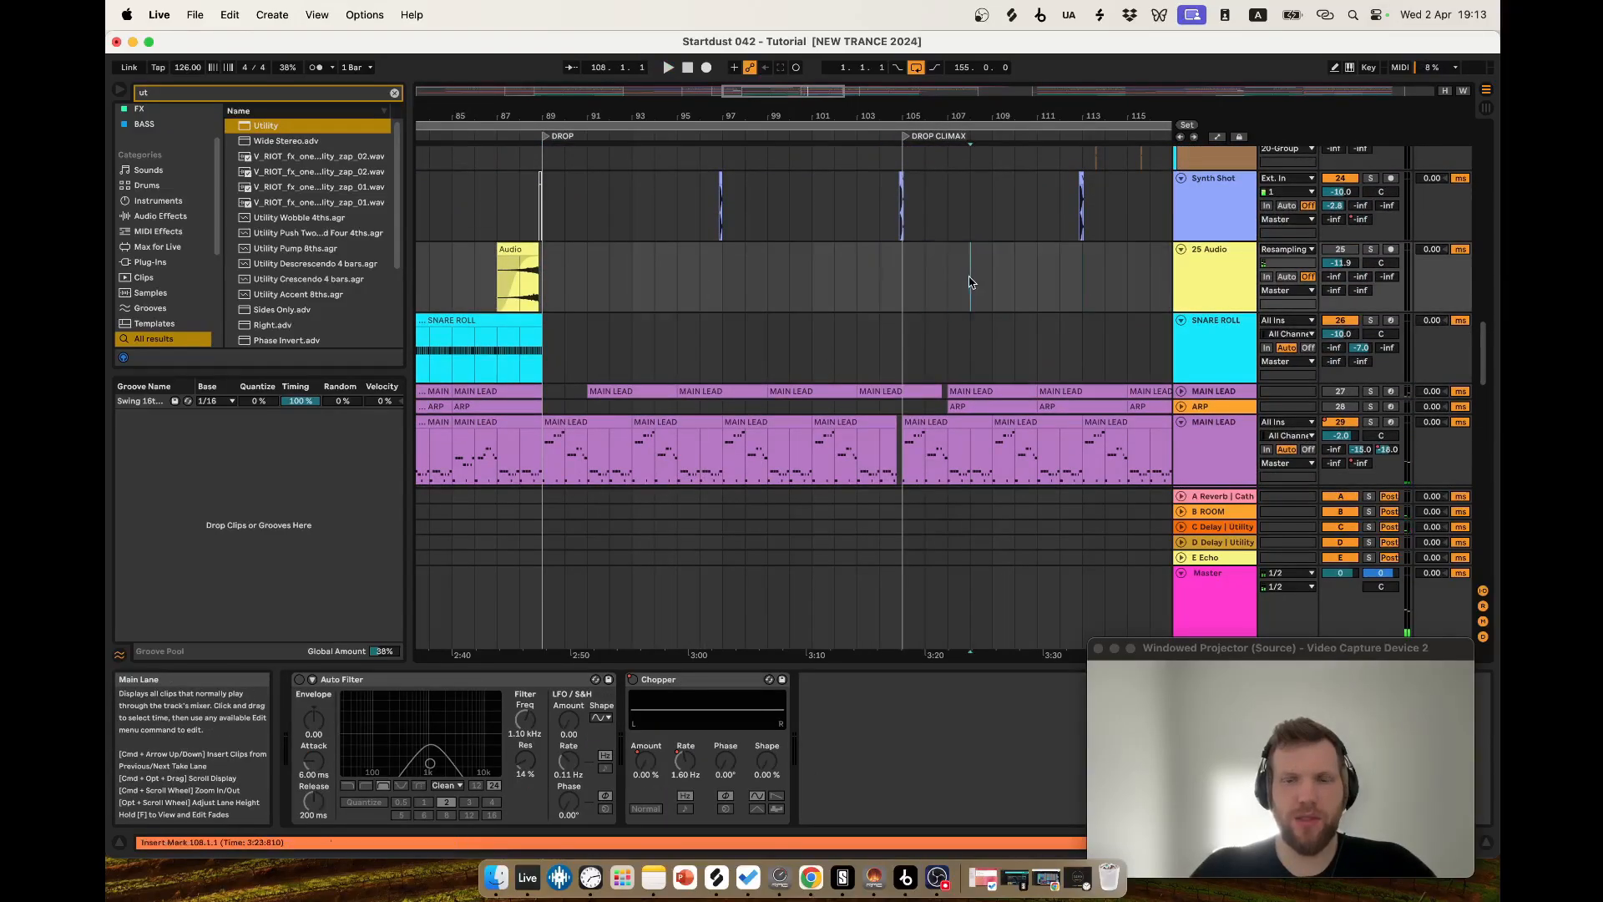
{"action": "scroll", "coordinate": [933, 352], "scroll_direction": "right", "scroll_amount": 3}
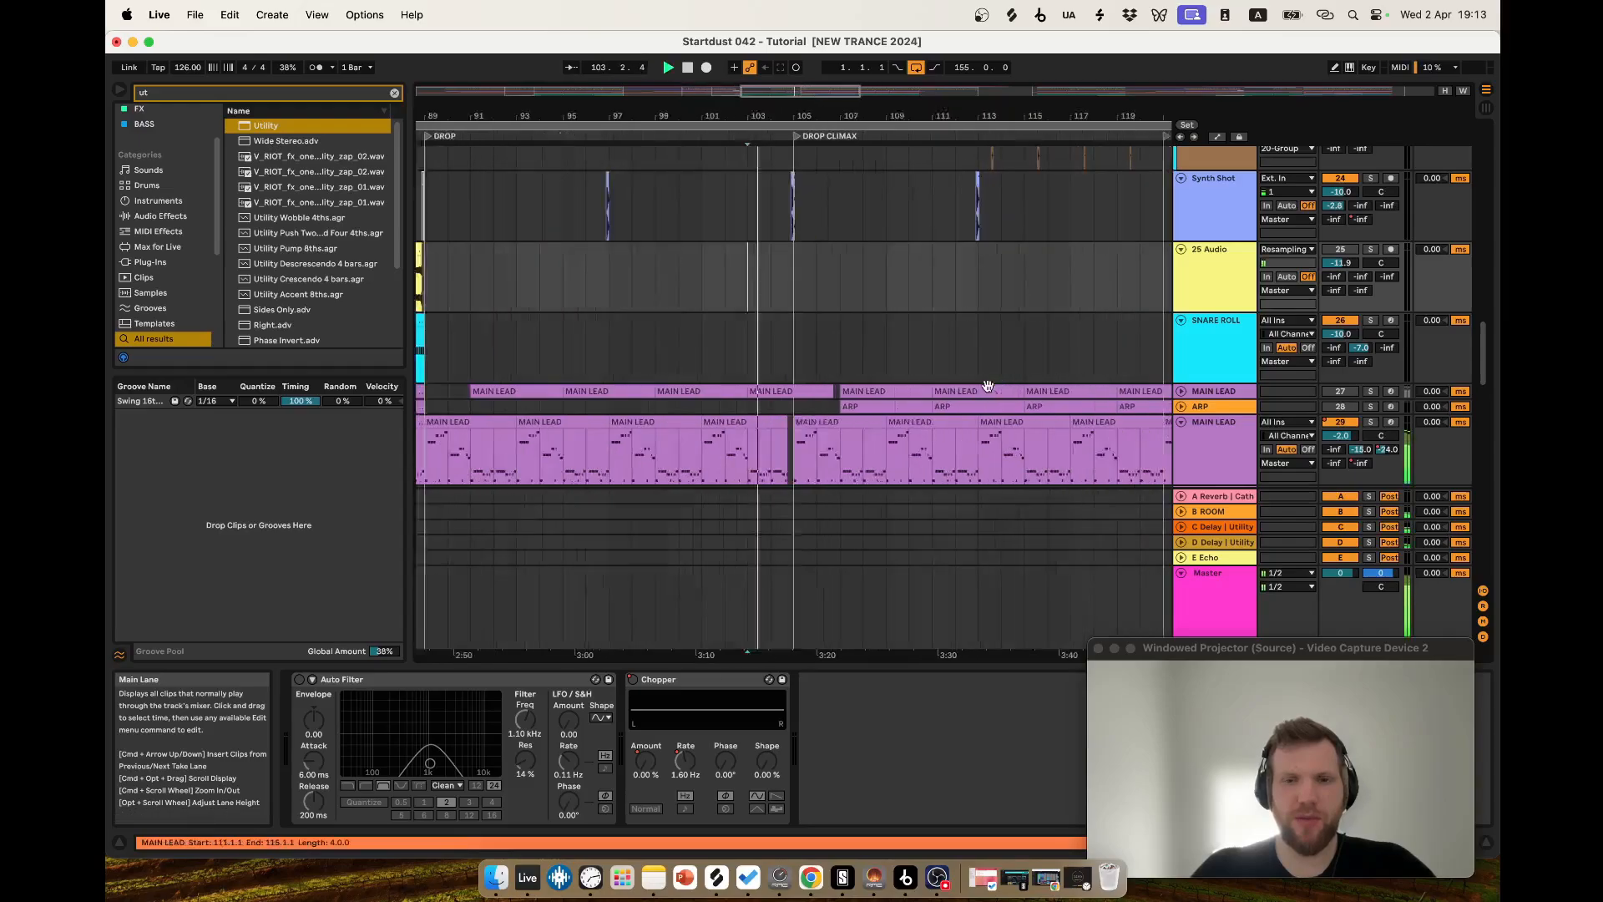
{"action": "scroll", "coordinate": [988, 383], "scroll_direction": "up", "scroll_amount": 3}
{"action": "scroll", "coordinate": [812, 364], "scroll_direction": "down", "scroll_amount": 2}
{"action": "scroll", "coordinate": [794, 354], "scroll_direction": "up", "scroll_amount": 3}
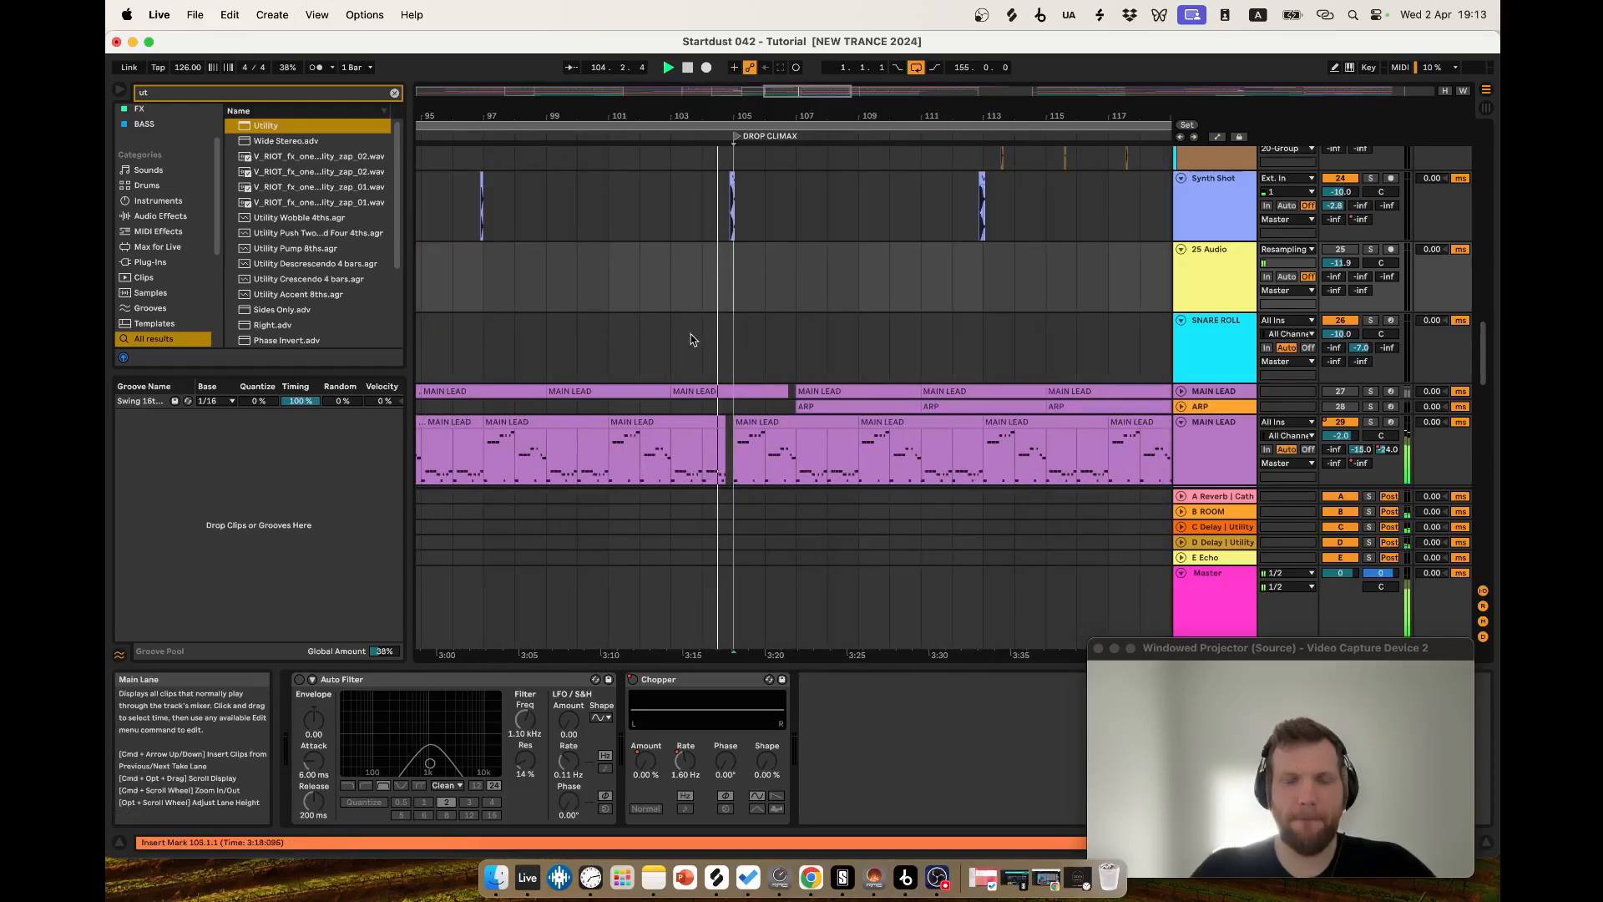
Listen to the opening of DROP CLIMAX from bar 105 and review its MAIN LEAD, ARP, BASS and SUB tracks.
{"action": "scroll", "coordinate": [844, 354], "scroll_direction": "down", "scroll_amount": 3}
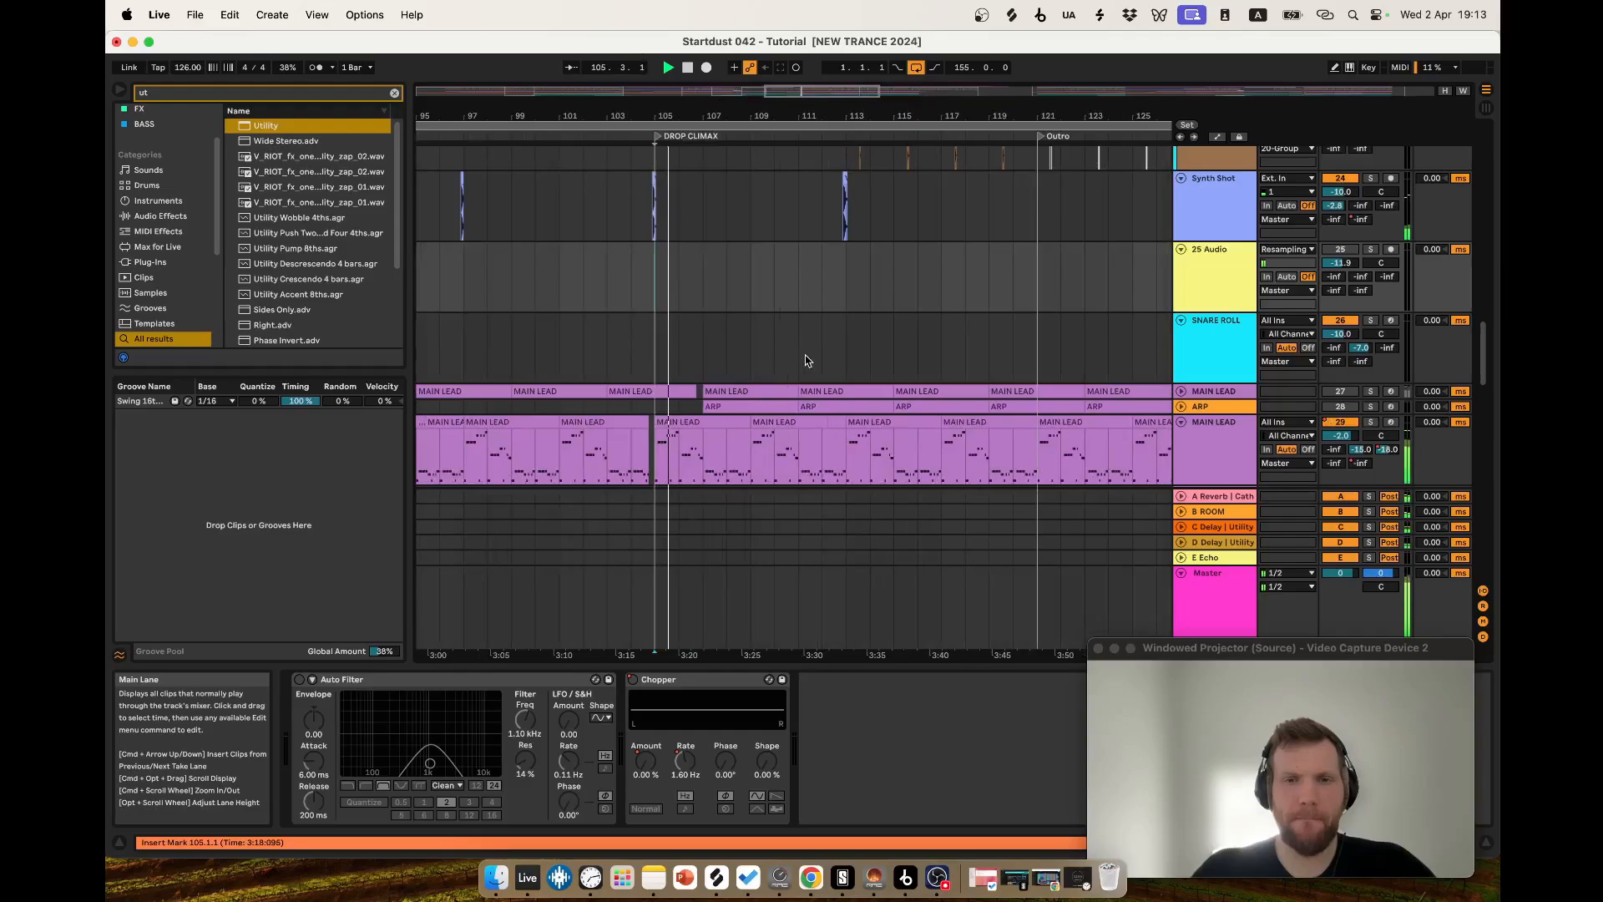
{"action": "scroll", "coordinate": [819, 354], "scroll_direction": "up", "scroll_amount": 2}
{"action": "scroll", "coordinate": [793, 338], "scroll_direction": "down", "scroll_amount": 3}
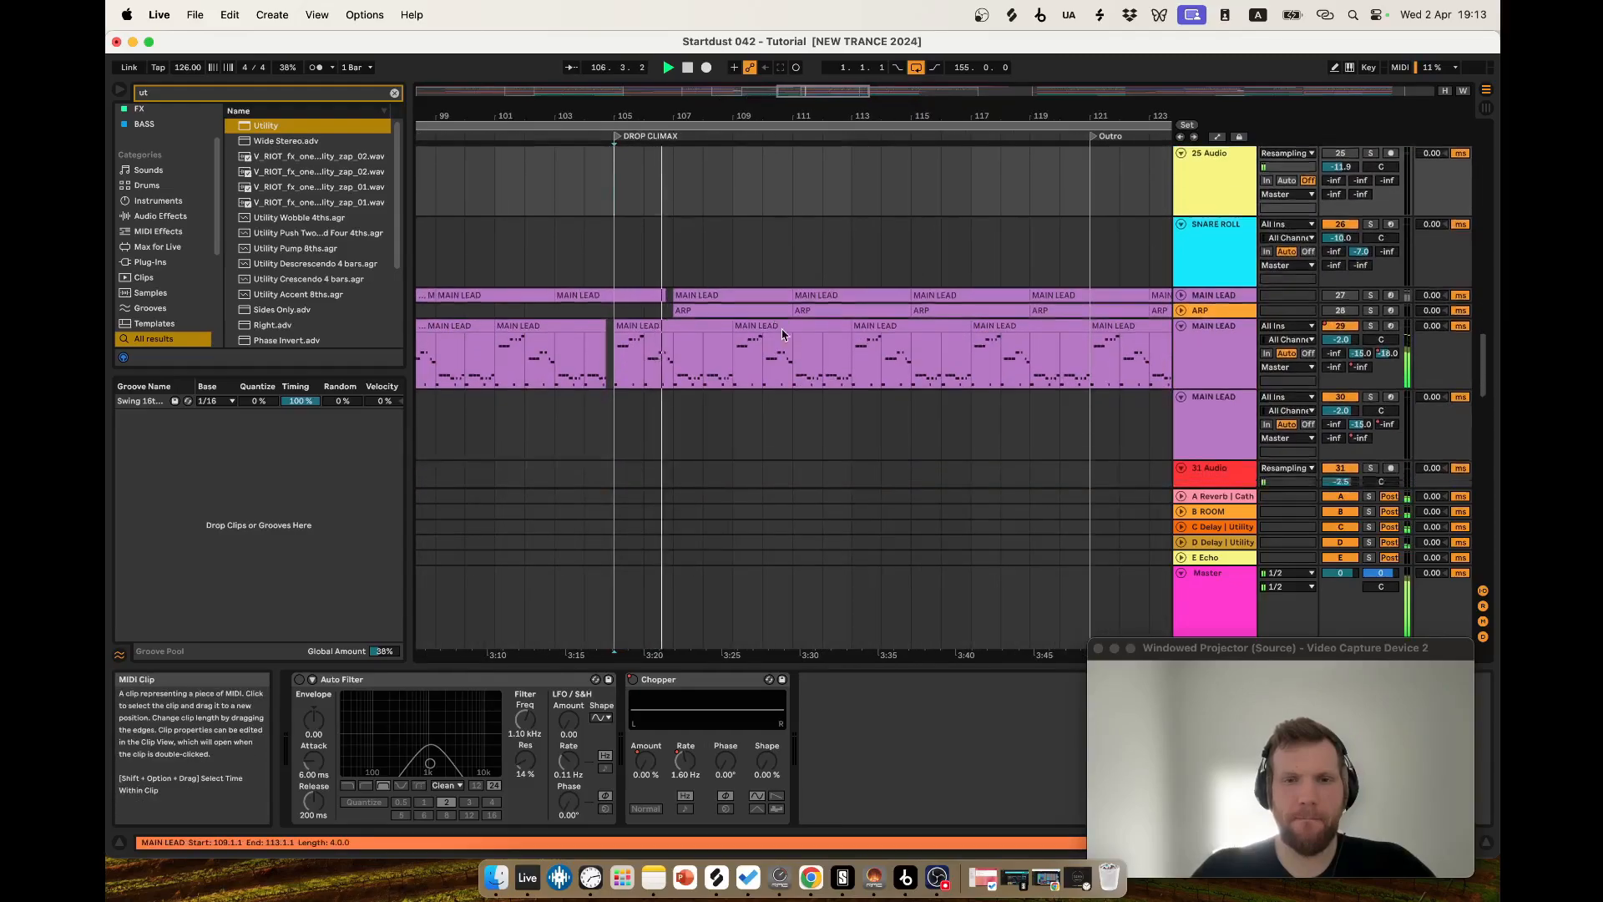
{"action": "scroll", "coordinate": [785, 342], "scroll_direction": "down", "scroll_amount": 10}
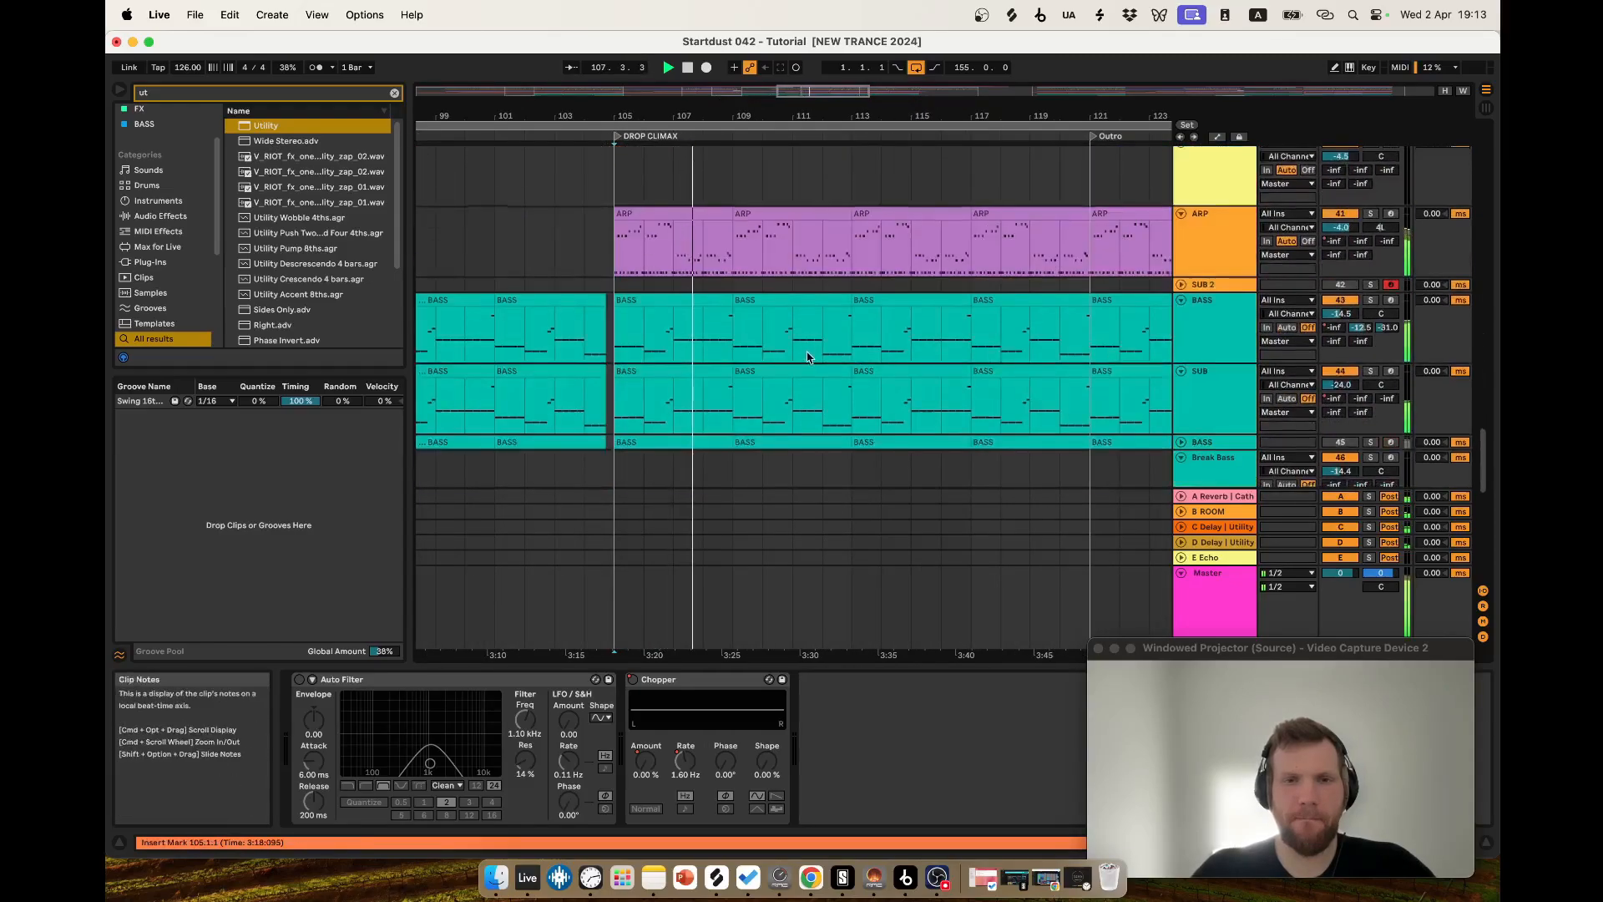
{"action": "scroll", "coordinate": [808, 357], "scroll_direction": "down", "scroll_amount": 2}
{"action": "scroll", "coordinate": [868, 359], "scroll_direction": "up", "scroll_amount": 1}
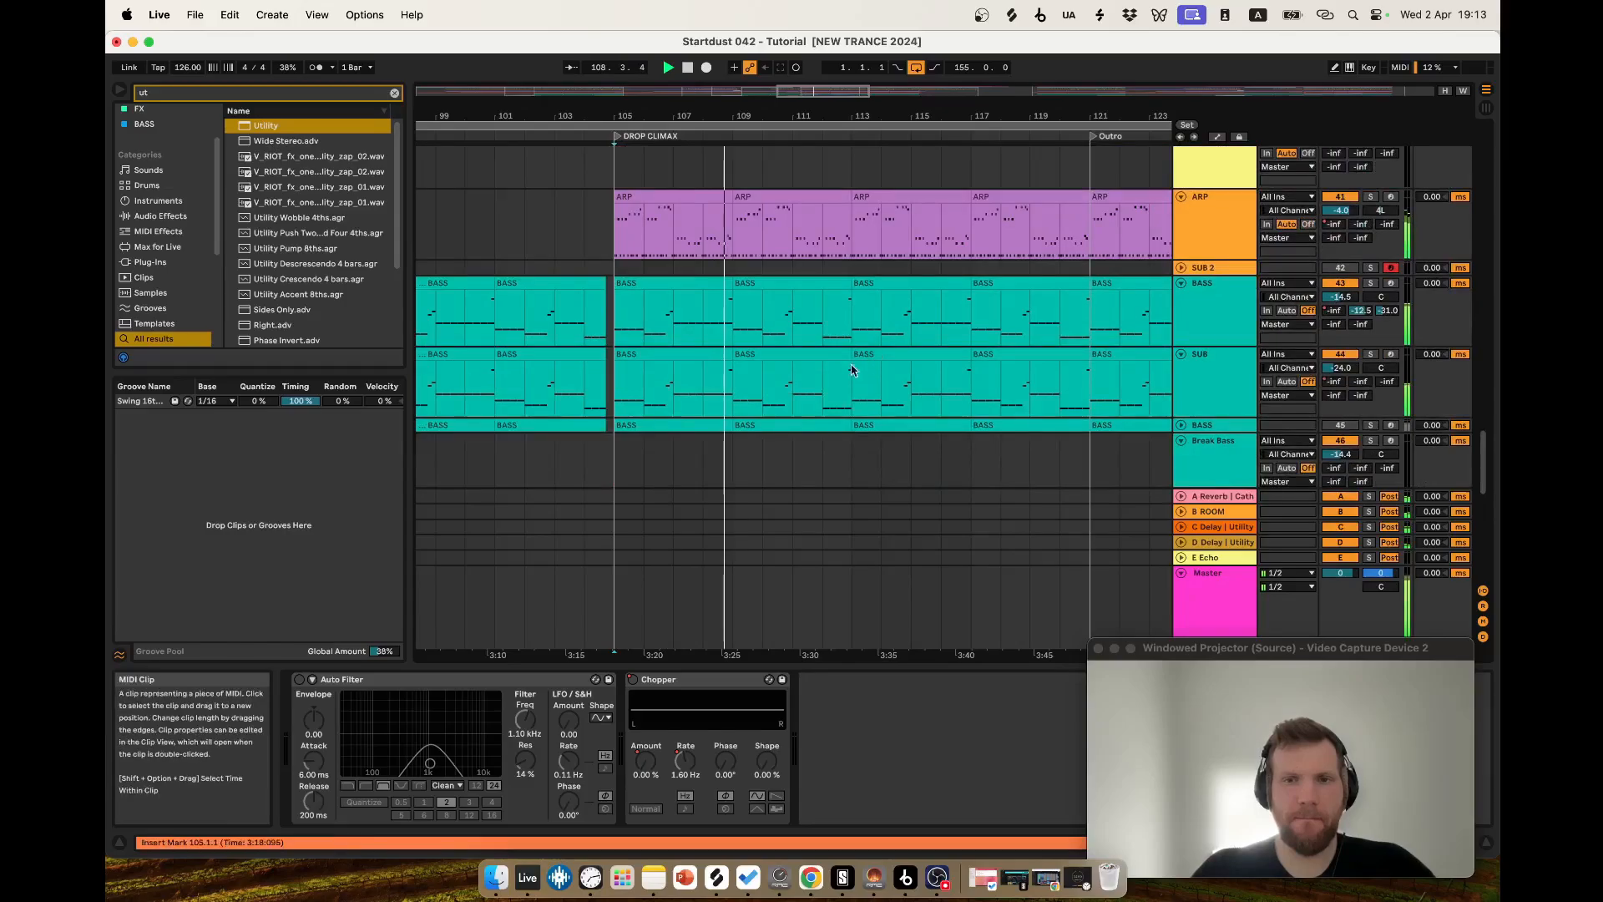
{"action": "scroll", "coordinate": [769, 361], "scroll_direction": "down", "scroll_amount": 3}
{"action": "scroll", "coordinate": [769, 365], "scroll_direction": "up", "scroll_amount": 3}
{"action": "scroll", "coordinate": [770, 374], "scroll_direction": "right", "scroll_amount": 1}
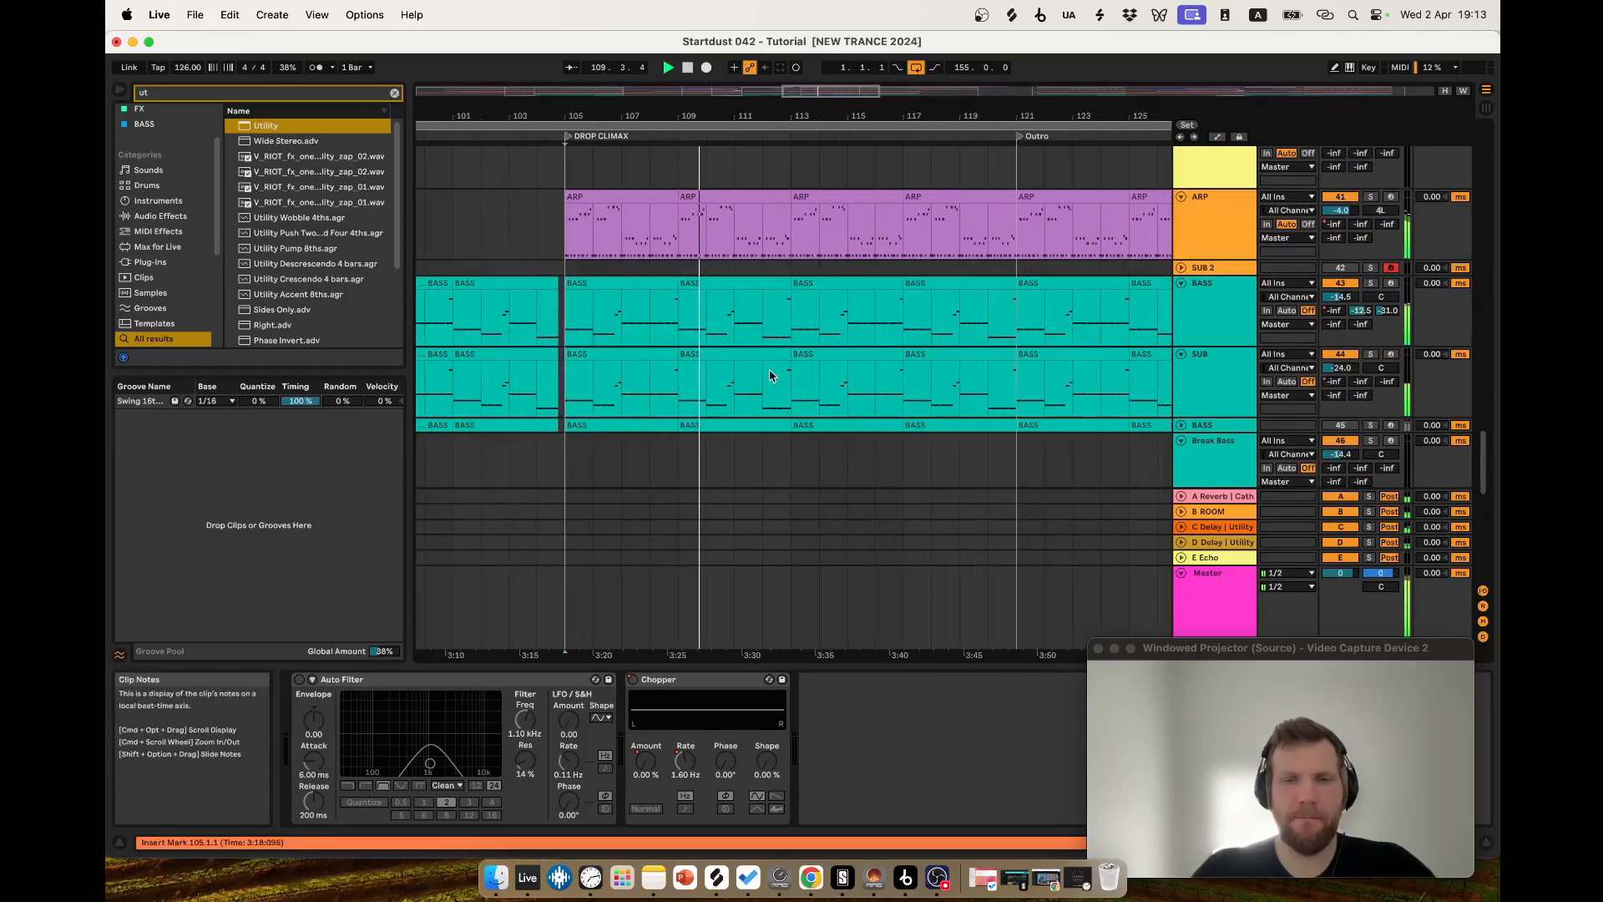
Place the insert marker at 113.1.1 on the BASS track and listen up to that bar while reviewing the ClapImpact and bass tracks.
{"action": "scroll", "coordinate": [772, 372], "scroll_direction": "down", "scroll_amount": 5}
{"action": "scroll", "coordinate": [776, 346], "scroll_direction": "up", "scroll_amount": 3}
{"action": "left_click", "coordinate": [787, 331]}
{"action": "scroll", "coordinate": [779, 349], "scroll_direction": "down", "scroll_amount": 3}
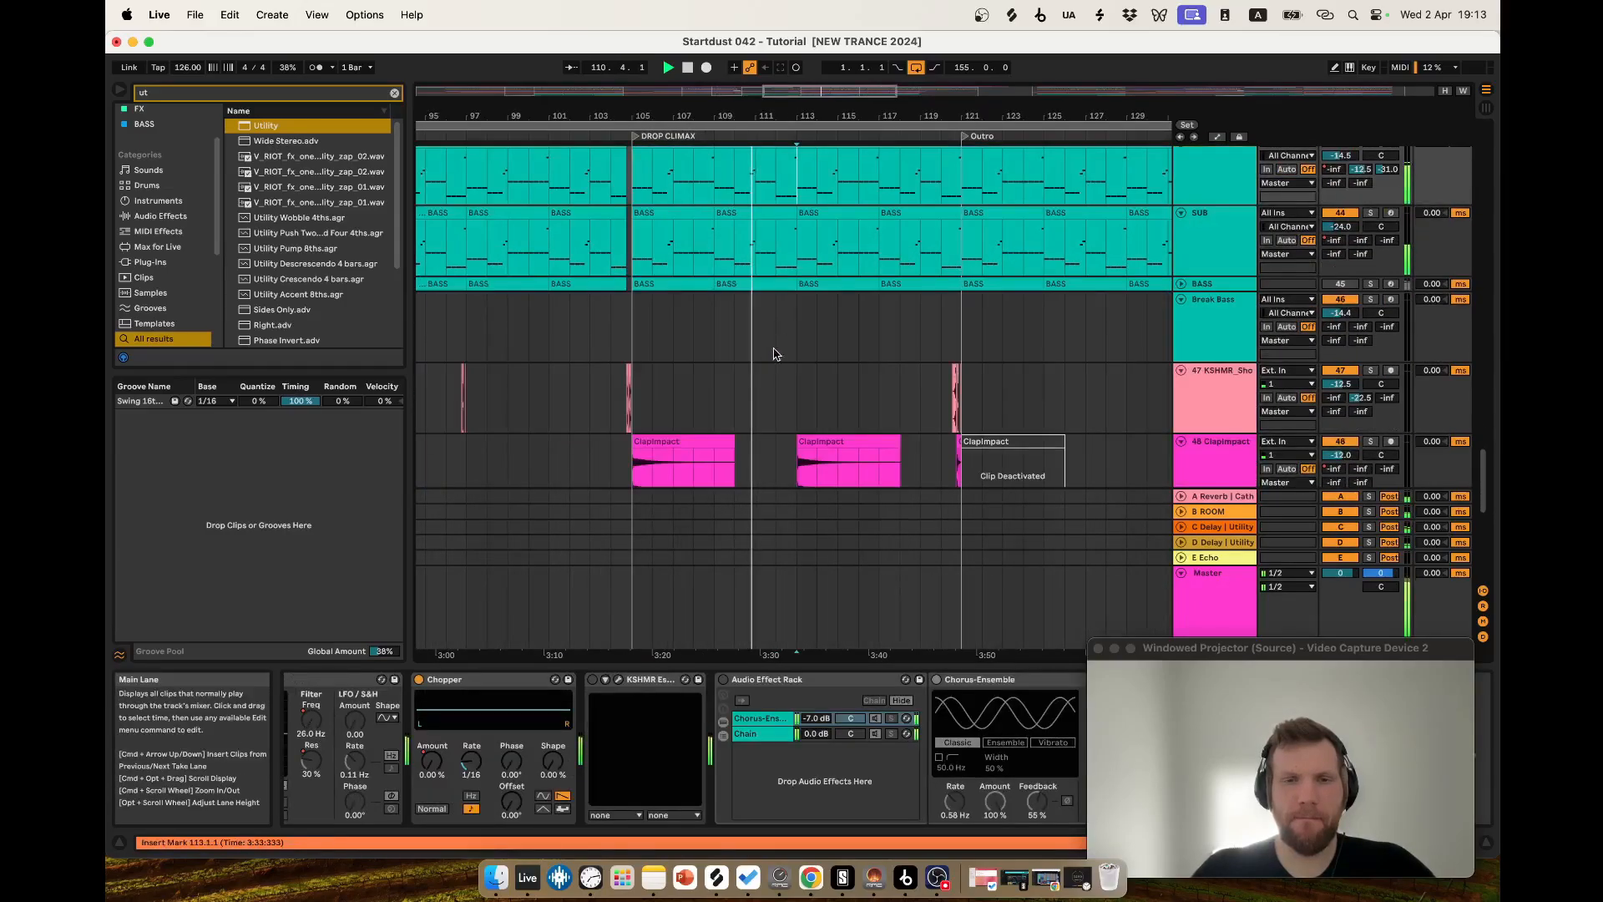
{"action": "scroll", "coordinate": [793, 359], "scroll_direction": "down", "scroll_amount": 3}
{"action": "scroll", "coordinate": [827, 368], "scroll_direction": "up", "scroll_amount": 4}
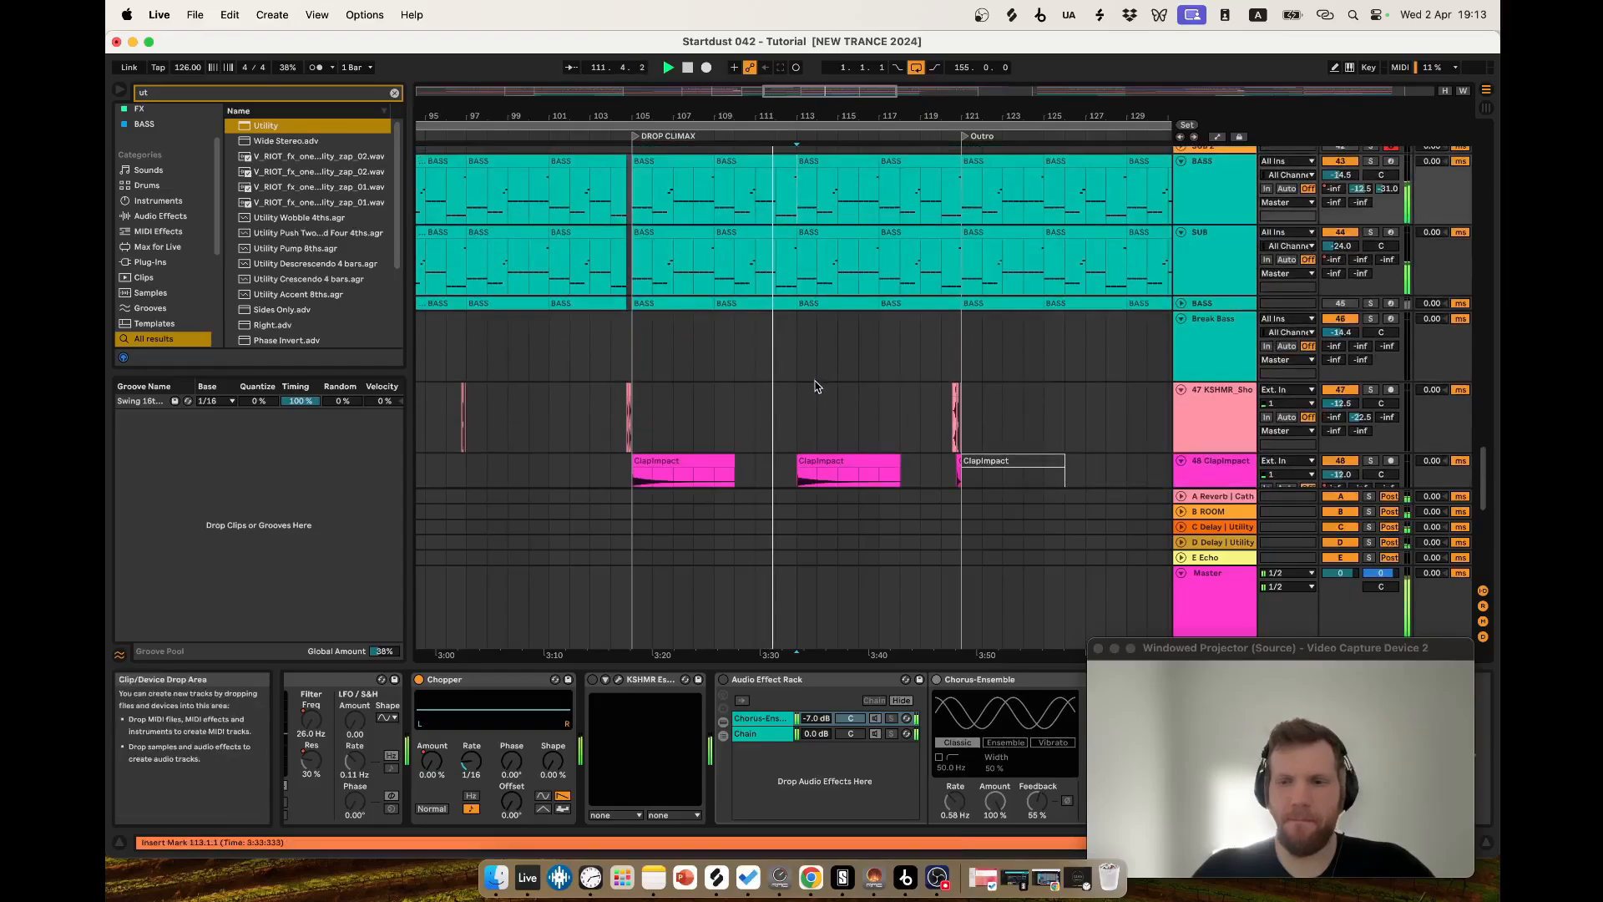
{"action": "scroll", "coordinate": [817, 389], "scroll_direction": "up", "scroll_amount": 4}
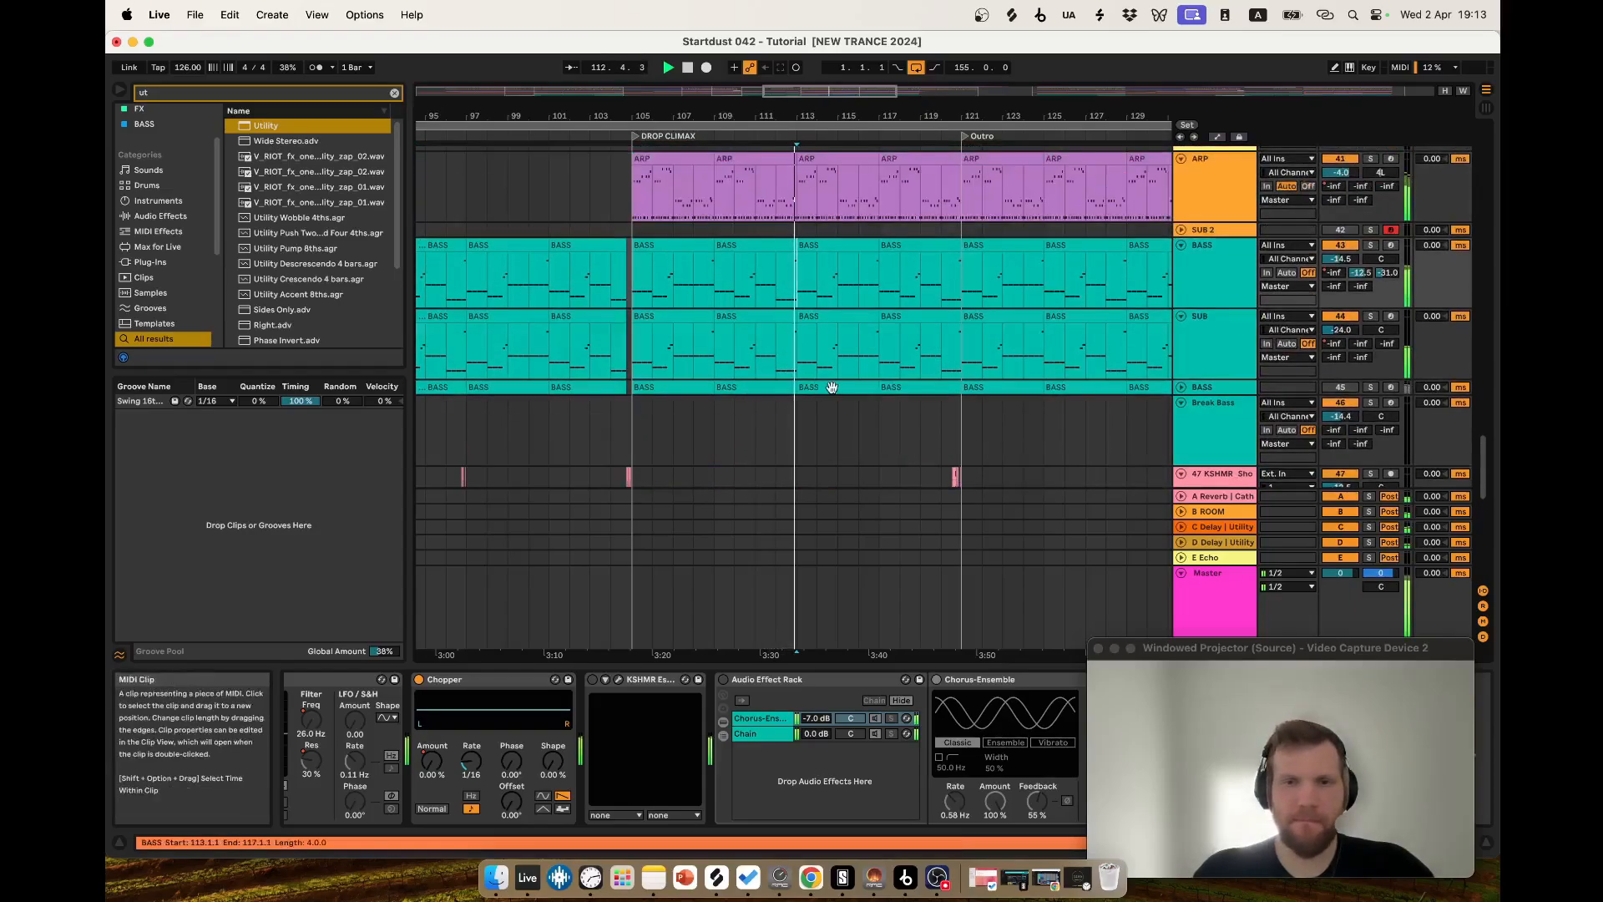
{"action": "scroll", "coordinate": [830, 388], "scroll_direction": "down", "scroll_amount": 5}
{"action": "scroll", "coordinate": [845, 403], "scroll_direction": "up", "scroll_amount": 5}
{"action": "scroll", "coordinate": [814, 403], "scroll_direction": "down", "scroll_amount": 3}
{"action": "key", "text": "Down"}
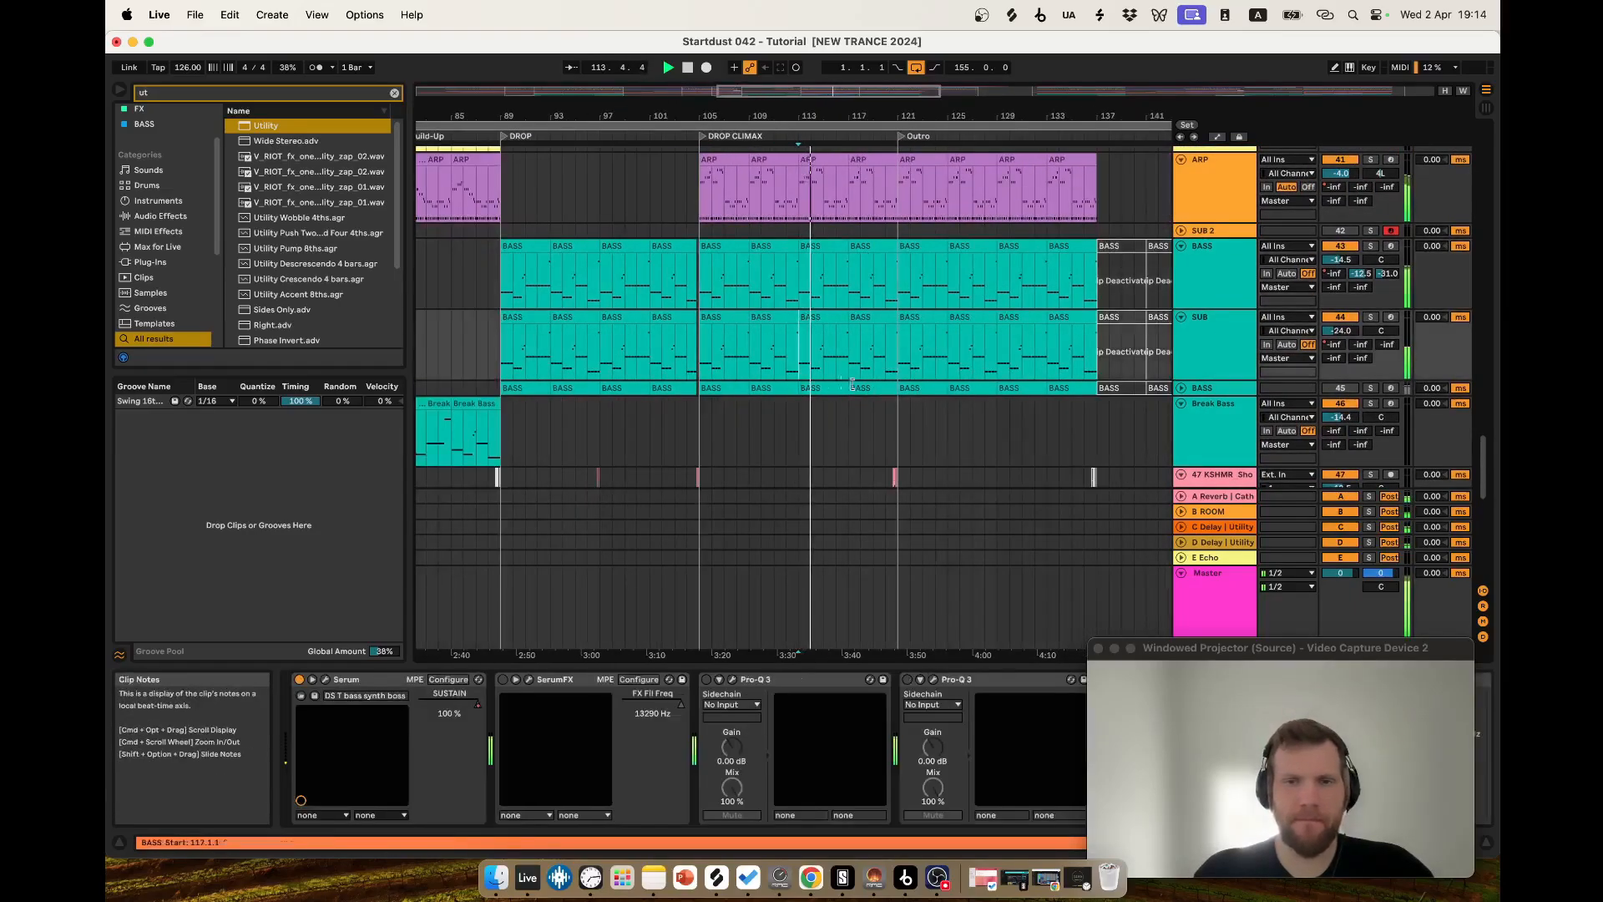
Mark 104.4.1 before DROP CLIMAX and its start at 105.1.1 while the mix keeps playing.
{"action": "scroll", "coordinate": [784, 404], "scroll_direction": "up", "scroll_amount": 3}
{"action": "scroll", "coordinate": [791, 405], "scroll_direction": "up", "scroll_amount": 3}
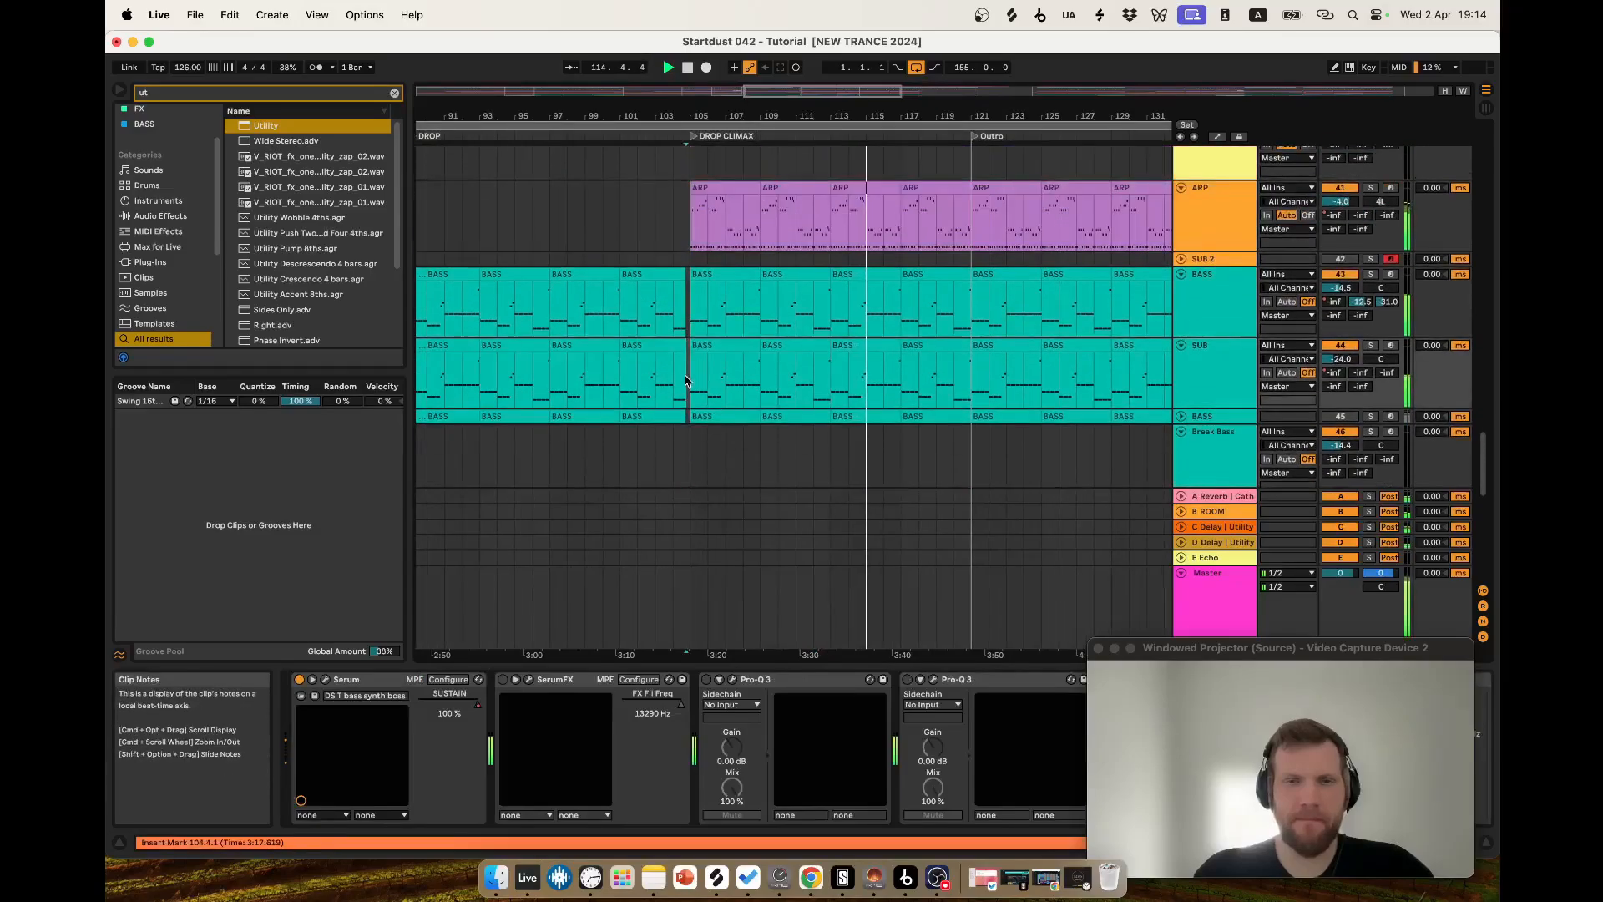
{"action": "scroll", "coordinate": [714, 396], "scroll_direction": "down", "scroll_amount": 3}
{"action": "scroll", "coordinate": [835, 359], "scroll_direction": "down", "scroll_amount": 2}
{"action": "scroll", "coordinate": [868, 386], "scroll_direction": "up", "scroll_amount": 3}
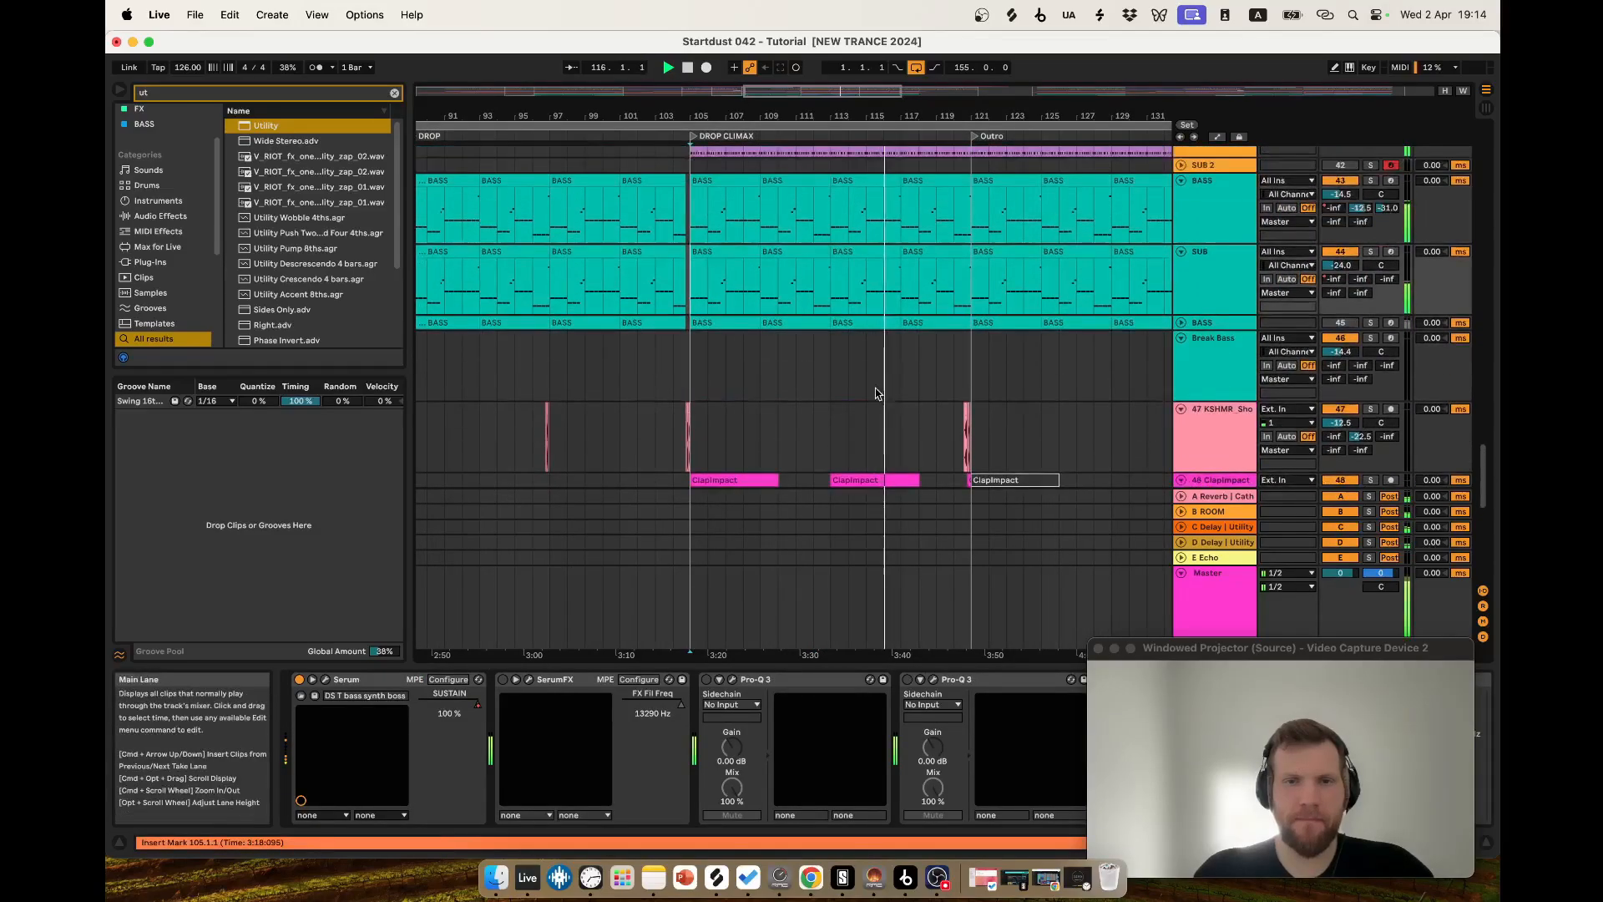
Place the insert marker at 113.1.1 on the SUB track, listen on, and stop playback at bar 117.
{"action": "left_click", "coordinate": [836, 299]}
{"action": "scroll", "coordinate": [859, 374], "scroll_direction": "down", "scroll_amount": 4}
{"action": "scroll", "coordinate": [860, 375], "scroll_direction": "up", "scroll_amount": 2}
{"action": "scroll", "coordinate": [859, 375], "scroll_direction": "up", "scroll_amount": 1}
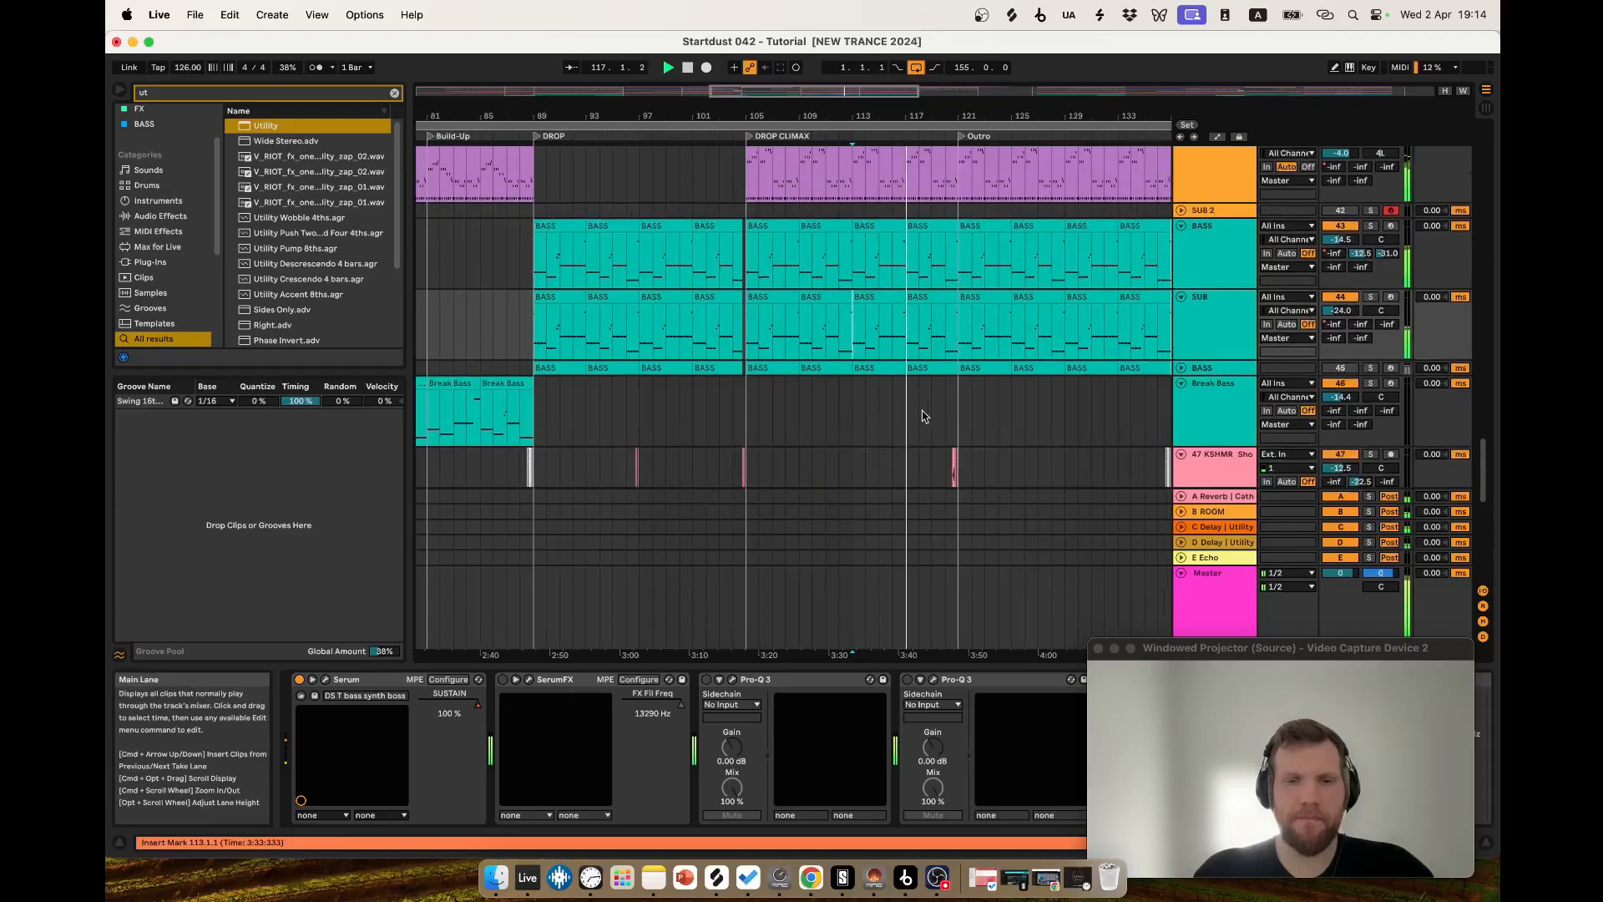
{"action": "scroll", "coordinate": [844, 416], "scroll_direction": "up", "scroll_amount": 4}
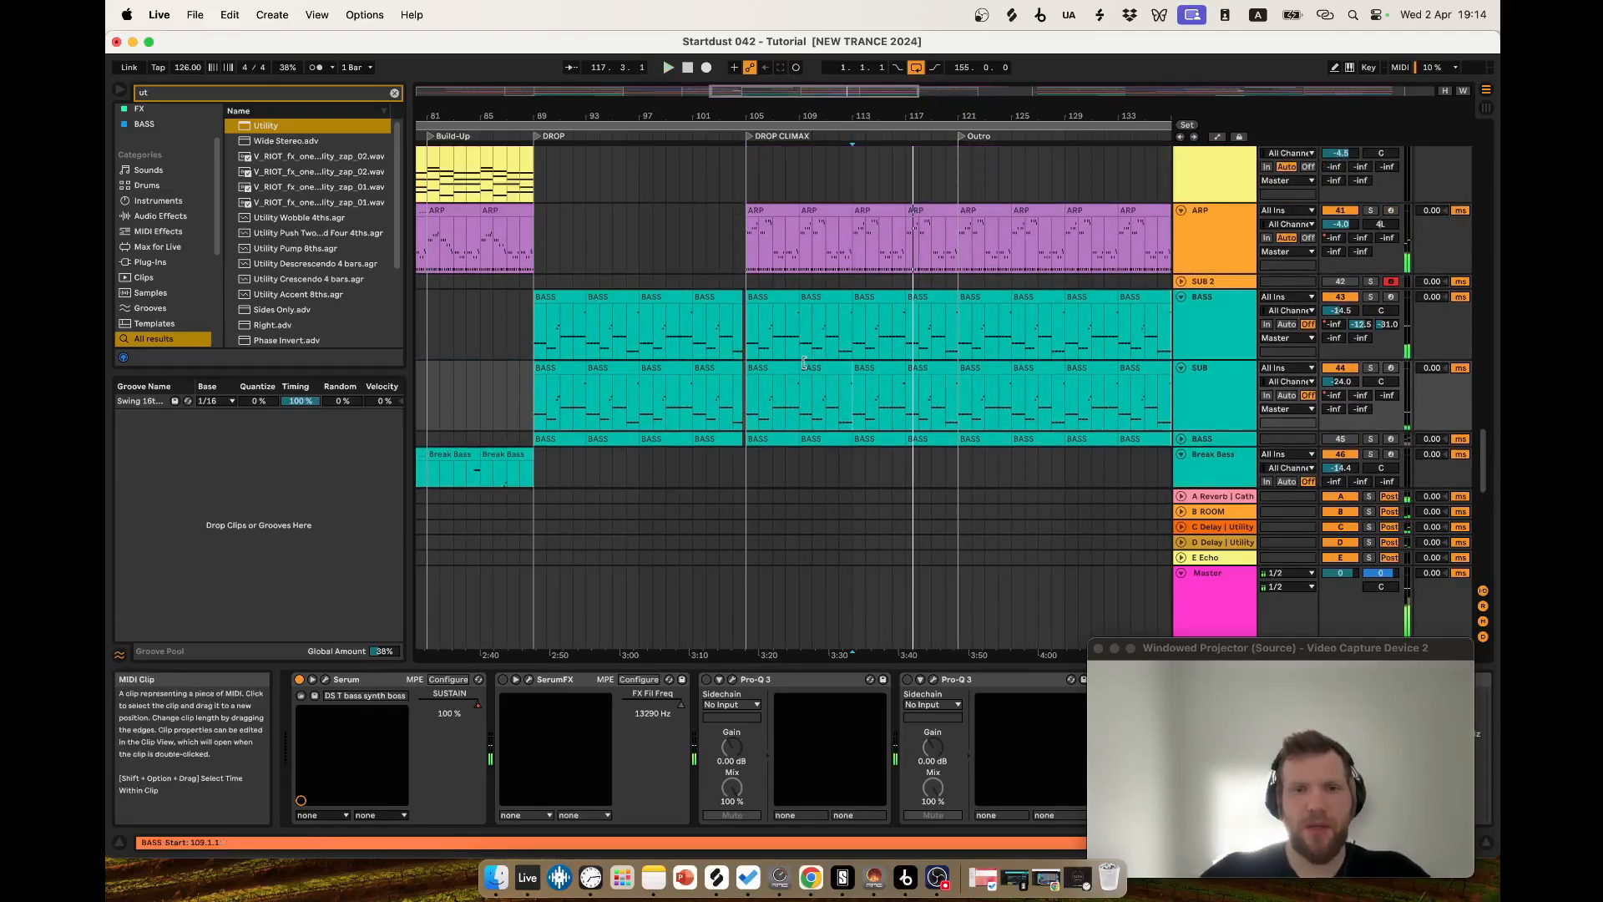
{"action": "scroll", "coordinate": [810, 425], "scroll_direction": "down", "scroll_amount": 3}
{"action": "scroll", "coordinate": [811, 426], "scroll_direction": "up", "scroll_amount": 4}
{"action": "key", "text": "space"}
Review the ClapImpact clips at DROP CLIMAX and place the insert marker at 101.1.1 on the 50 HARDWELL track.
{"action": "scroll", "coordinate": [735, 401], "scroll_direction": "down", "scroll_amount": 9}
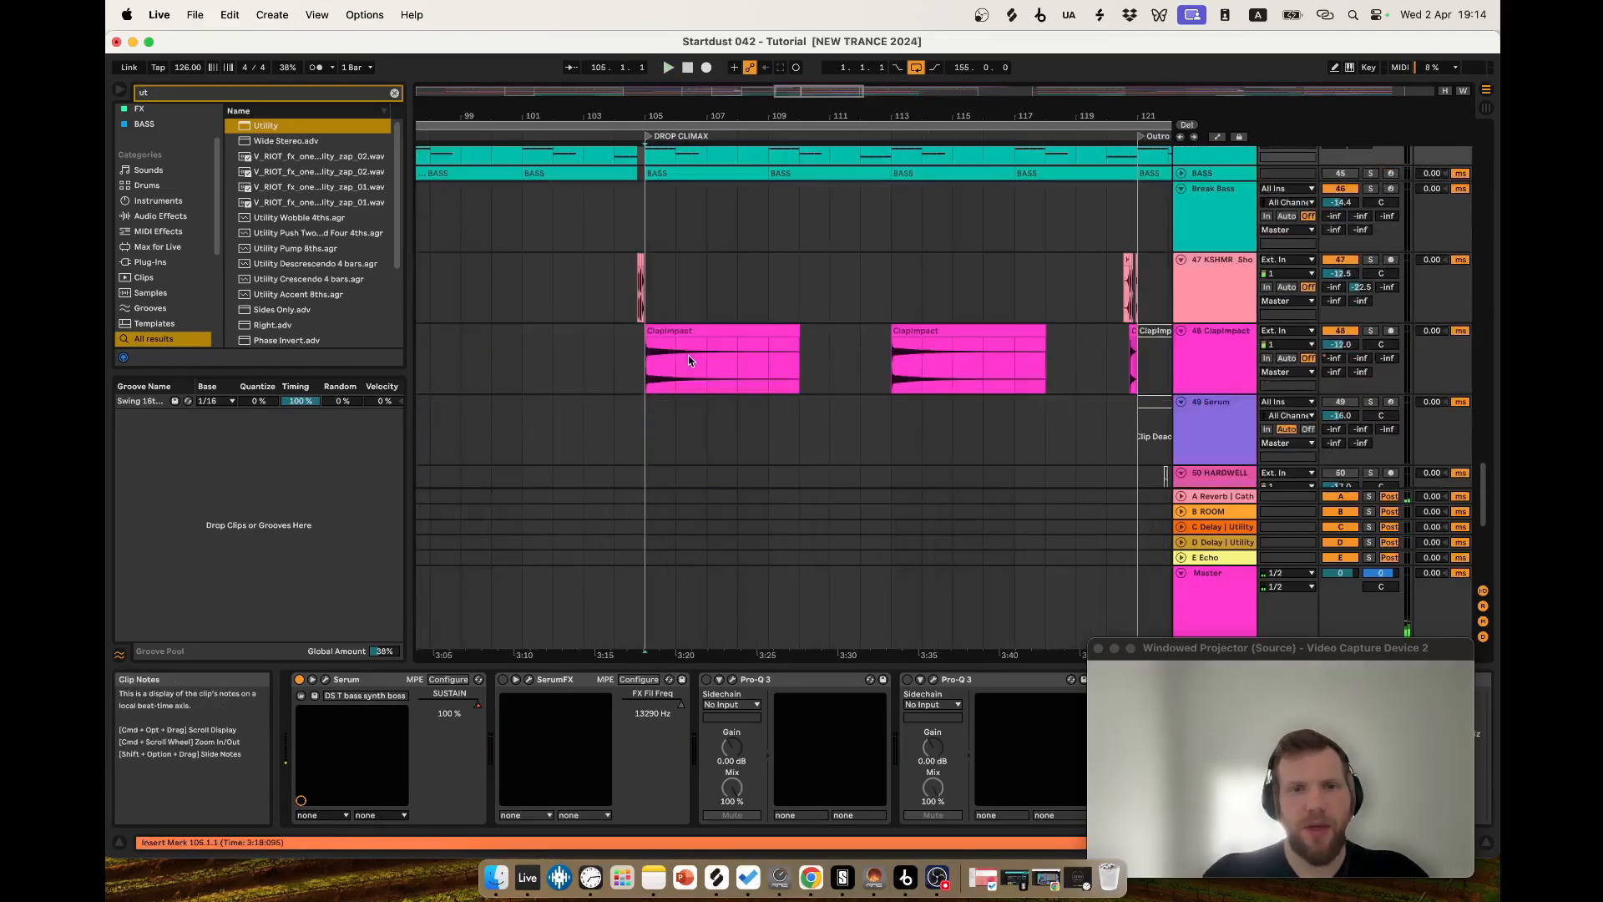
{"action": "left_click", "coordinate": [590, 313]}
{"action": "scroll", "coordinate": [621, 350], "scroll_direction": "up", "scroll_amount": 2}
{"action": "left_click_drag", "start_coordinate": [641, 380], "coordinate": [528, 388]}
{"action": "scroll", "coordinate": [748, 394], "scroll_direction": "down", "scroll_amount": 4}
{"action": "scroll", "coordinate": [720, 396], "scroll_direction": "up", "scroll_amount": 4}
{"action": "left_click", "coordinate": [720, 396]}
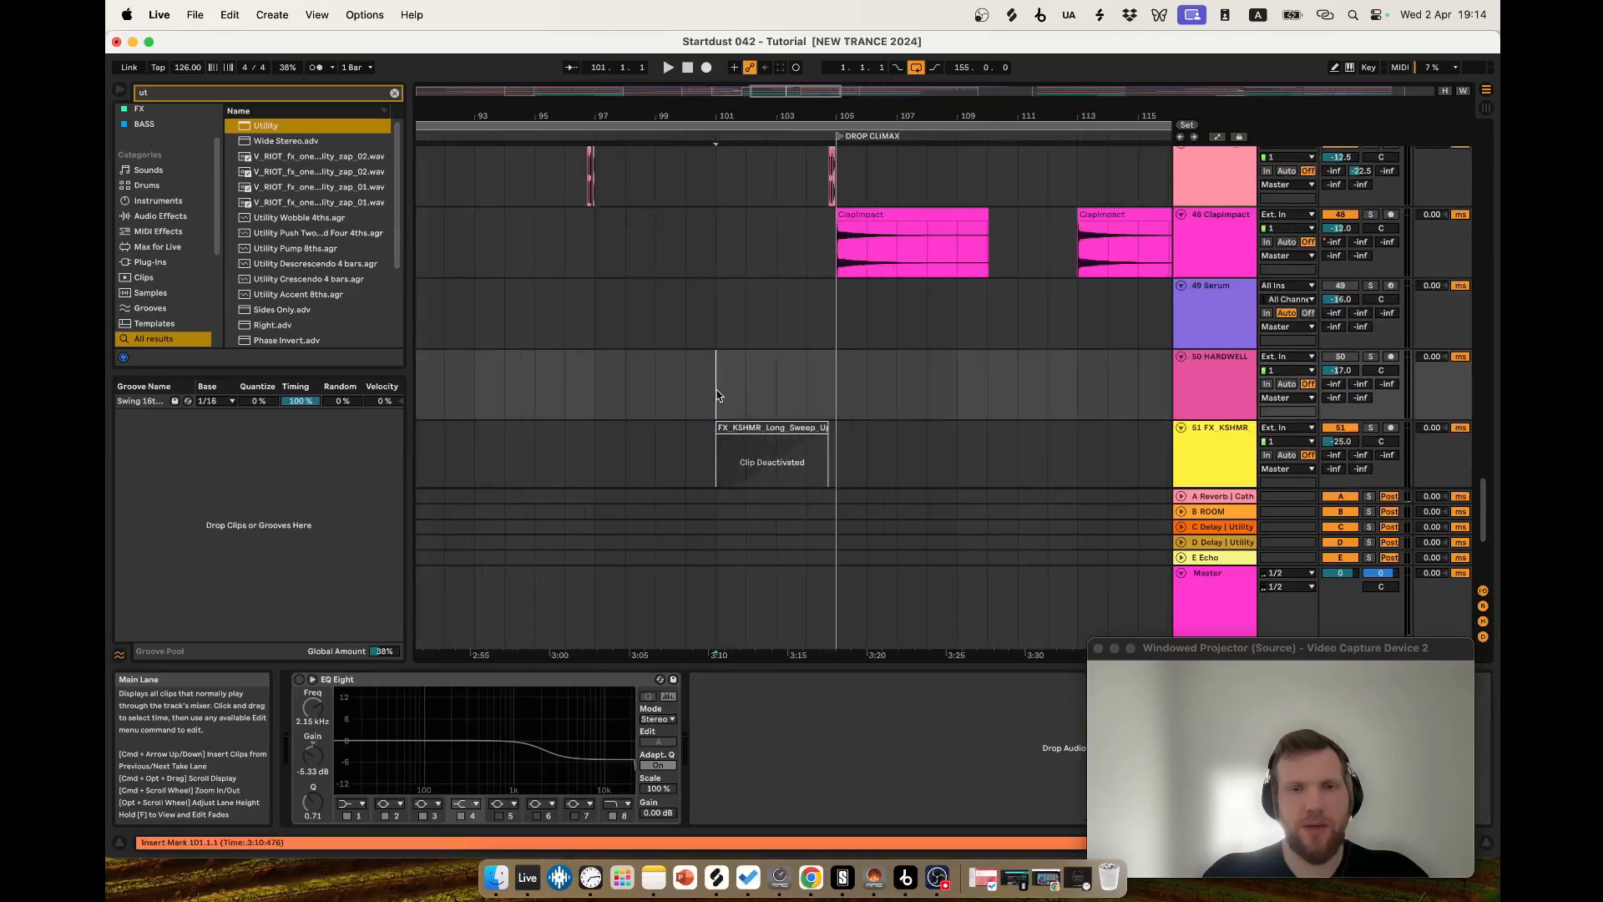
Select bars 95 to 101 on the 50 HARDWELL track, followed by the range from 105.1.1 to 113.1.1.
{"action": "scroll", "coordinate": [720, 435], "scroll_direction": "up", "scroll_amount": 2}
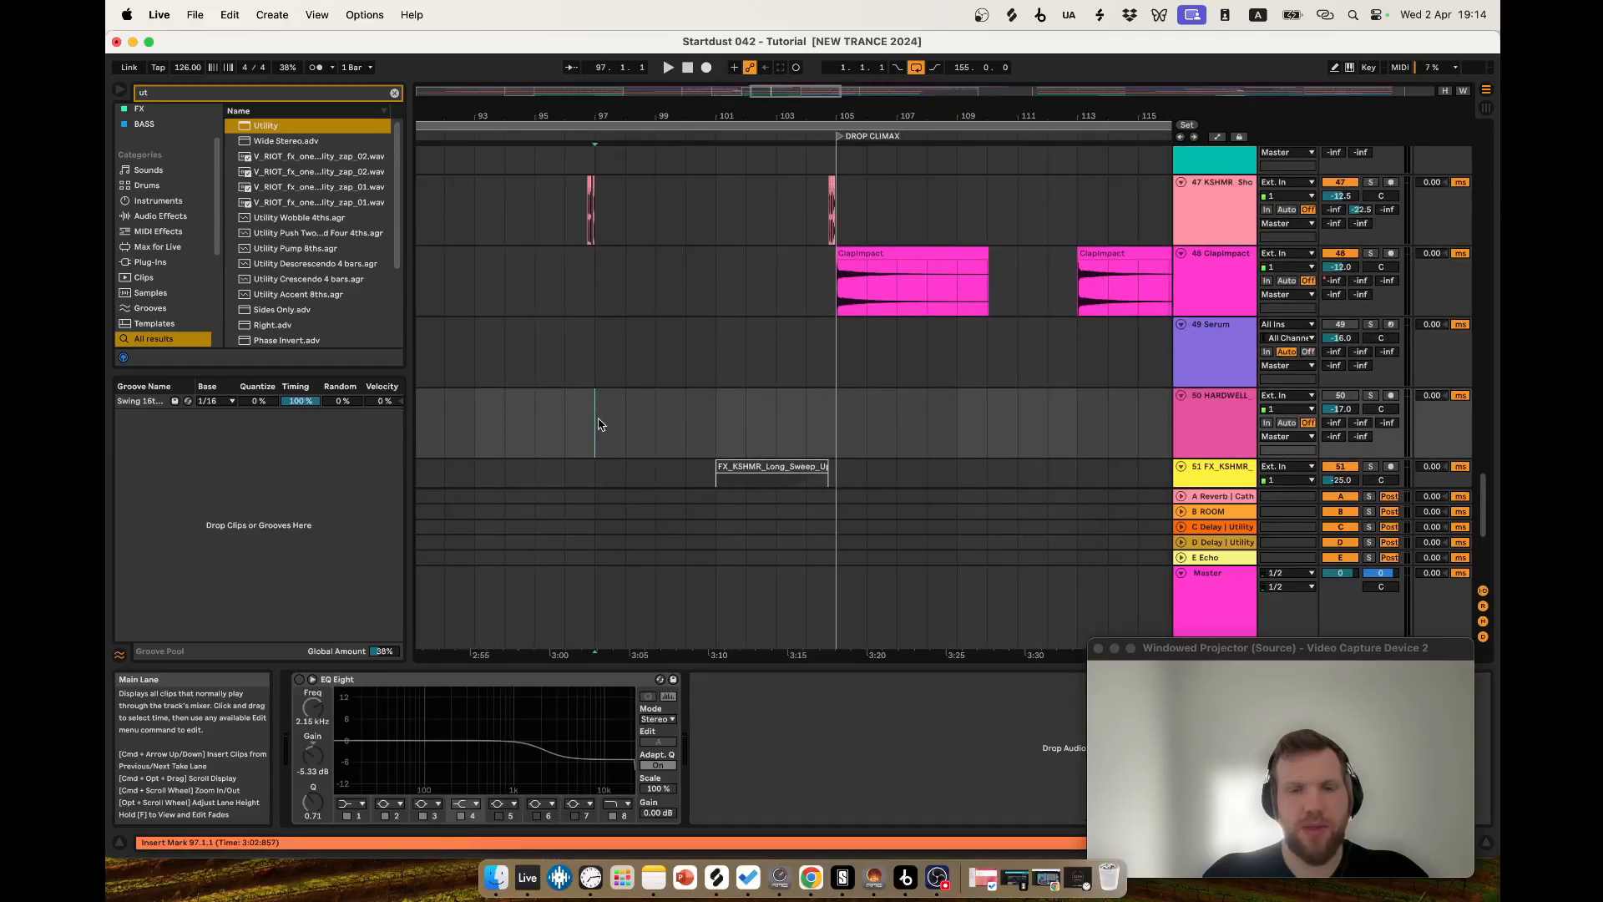
{"action": "left_click_drag", "start_coordinate": [598, 424], "coordinate": [535, 428]}
{"action": "left_click", "coordinate": [719, 432]}
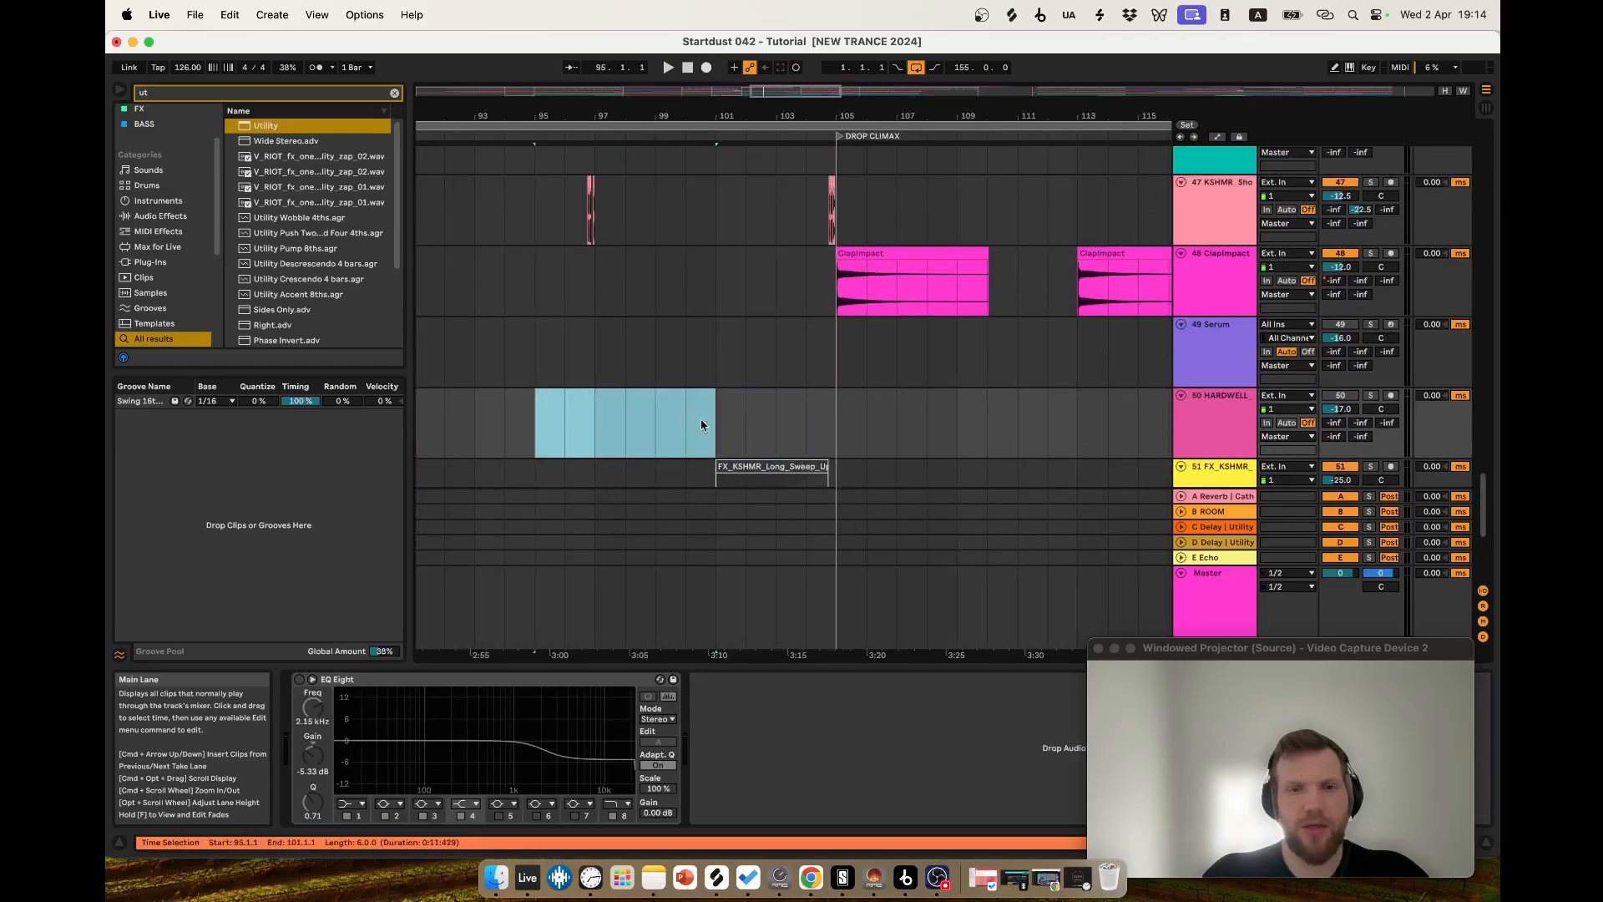
{"action": "left_click", "coordinate": [846, 430]}
{"action": "left_click_drag", "start_coordinate": [846, 431], "coordinate": [1077, 429]}
{"action": "key", "text": "plus"}
{"action": "scroll", "coordinate": [844, 439], "scroll_direction": "down", "scroll_amount": 5}
{"action": "scroll", "coordinate": [740, 433], "scroll_direction": "up", "scroll_amount": 3}
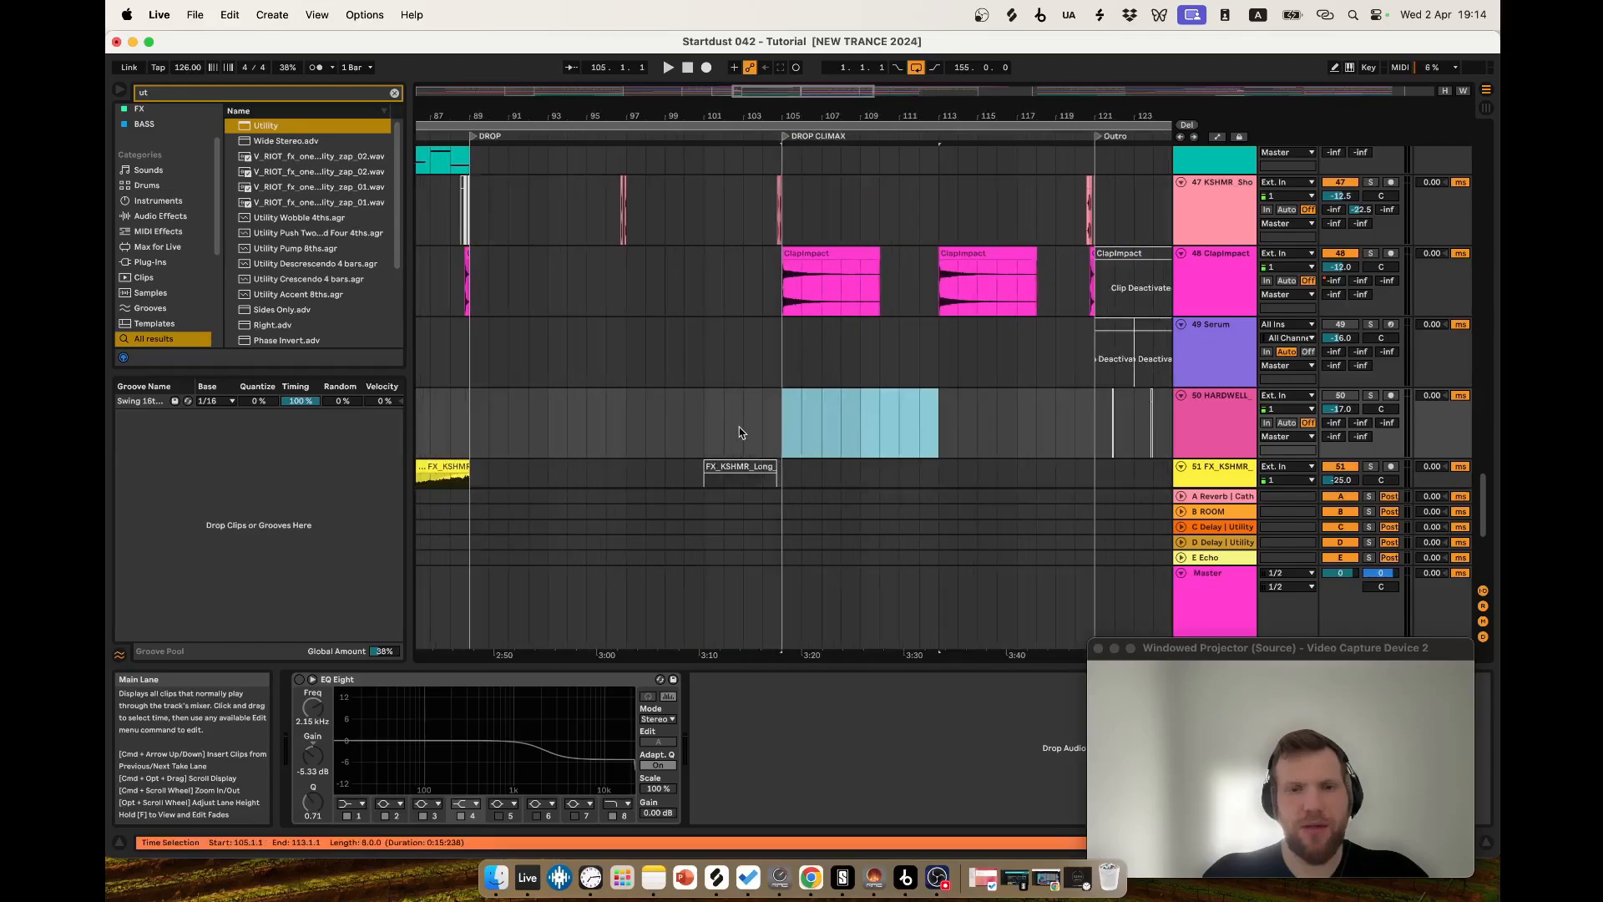
Examine the short 47 KSHMR clips just before DROP CLIMAX and play the mix from 104.1.1.
{"action": "left_click", "coordinate": [741, 433]}
{"action": "scroll", "coordinate": [752, 417], "scroll_direction": "up", "scroll_amount": 4}
{"action": "left_click", "coordinate": [768, 335]}
{"action": "left_click_drag", "start_coordinate": [797, 341], "coordinate": [646, 343]}
{"action": "left_click", "coordinate": [746, 376]}
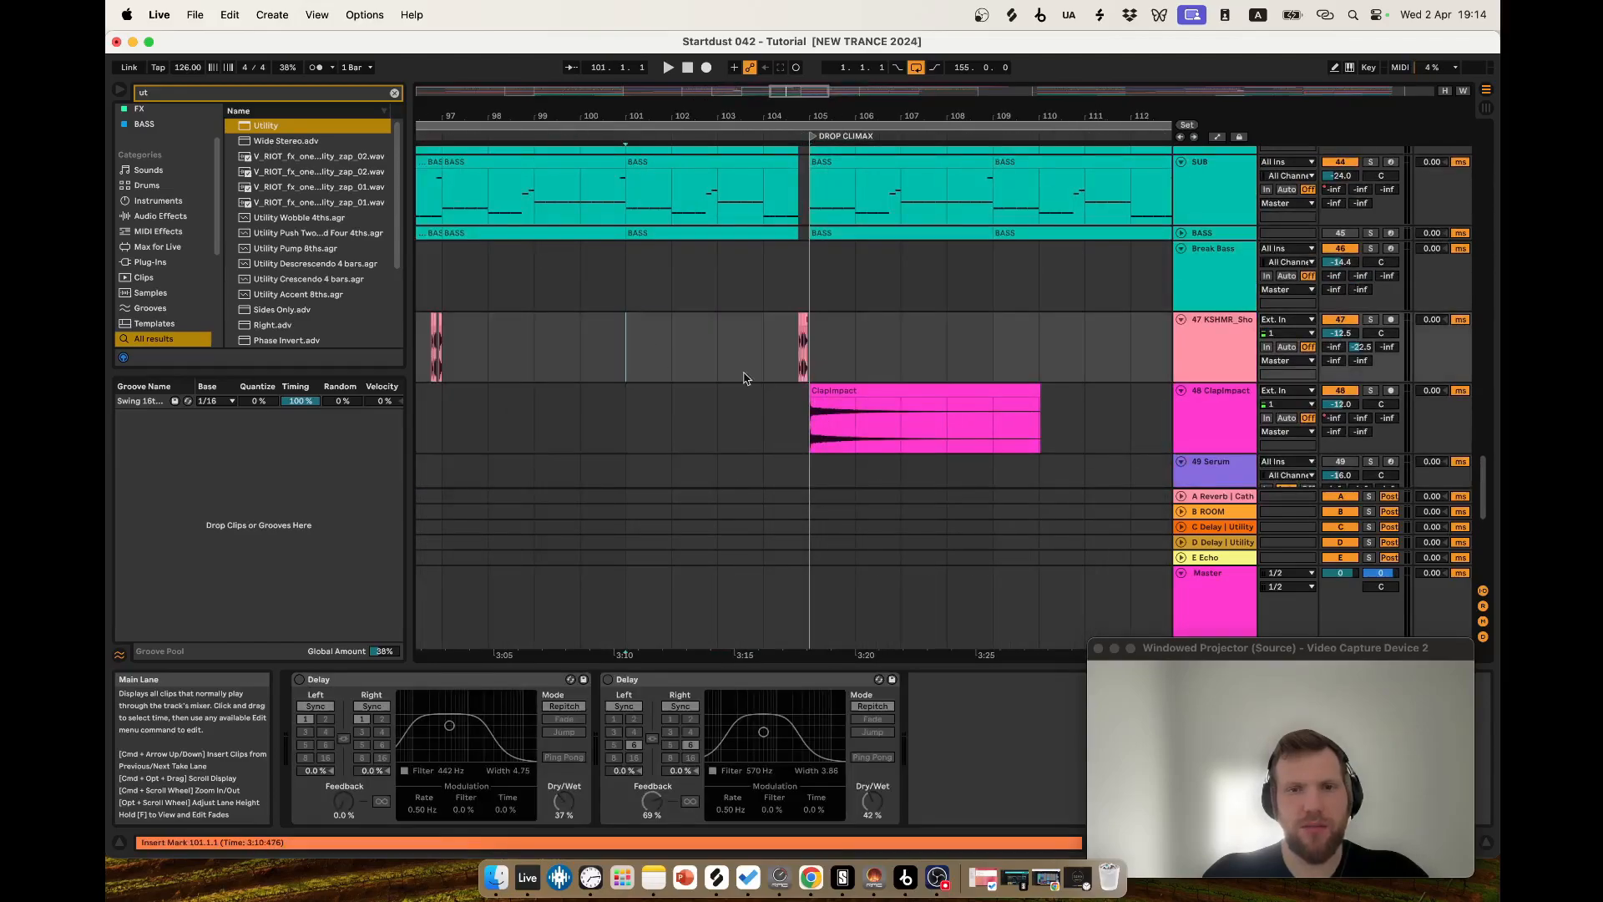
{"action": "scroll", "coordinate": [761, 374], "scroll_direction": "up", "scroll_amount": 4}
{"action": "left_click_drag", "start_coordinate": [783, 361], "coordinate": [935, 359]}
{"action": "left_click", "coordinate": [913, 361]}
{"action": "scroll", "coordinate": [912, 360], "scroll_direction": "up", "scroll_amount": 2}
{"action": "left_click", "coordinate": [631, 292]}
{"action": "key", "text": "space"}
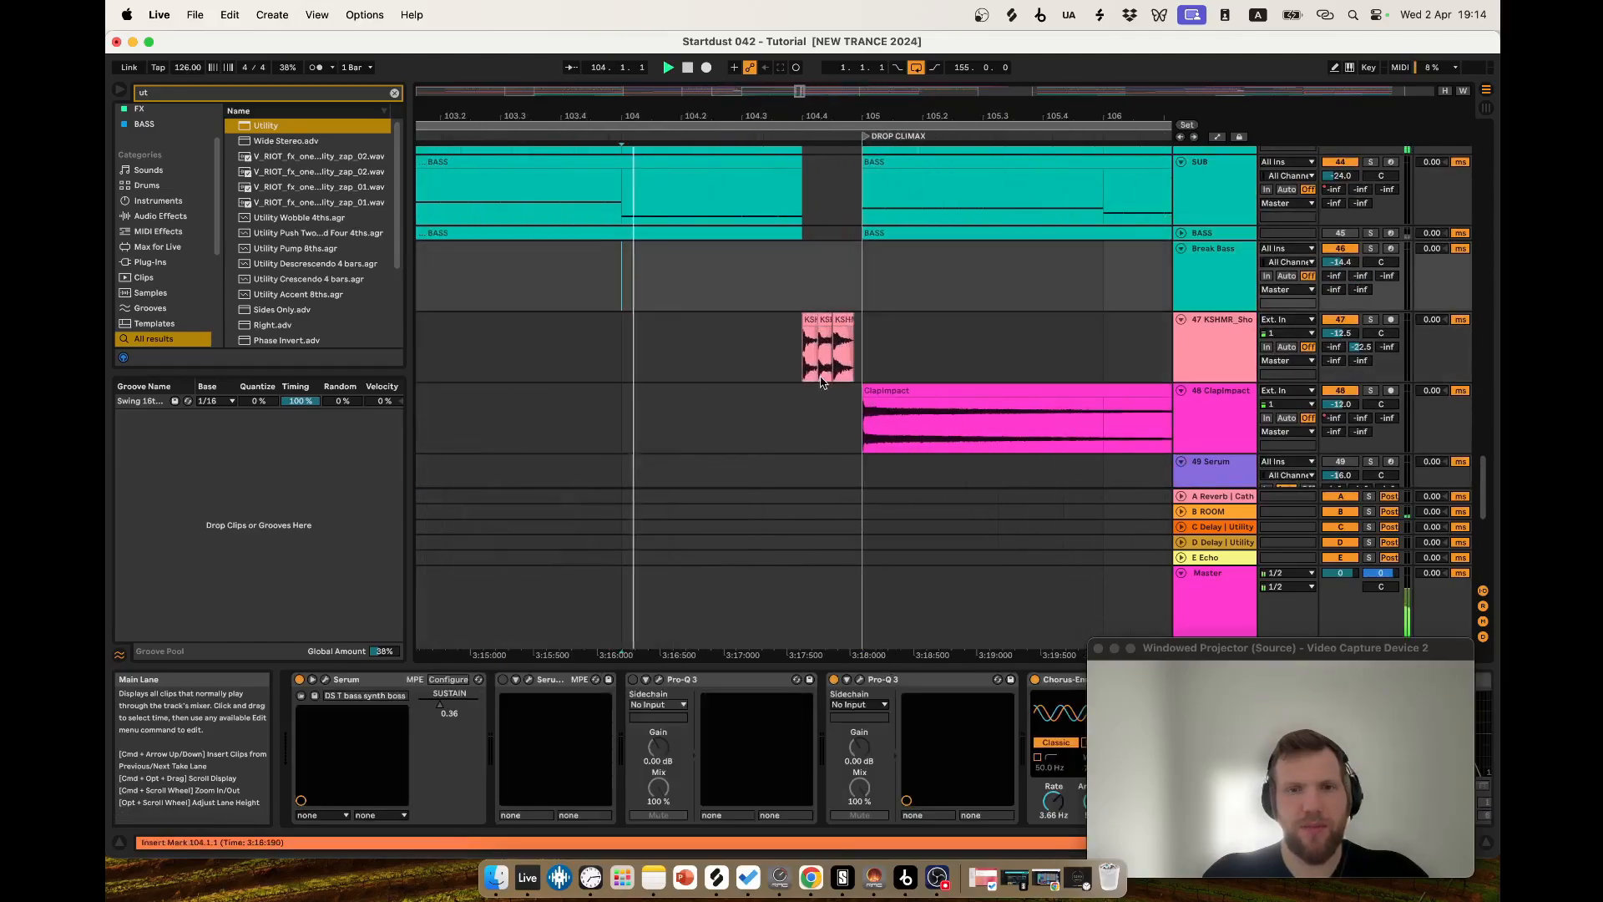
Listen across the transition into DROP CLIMAX, place the insert marker at 107.1.1, and review the impact and sweep tracks.
{"action": "scroll", "coordinate": [683, 354], "scroll_direction": "down", "scroll_amount": 4}
{"action": "scroll", "coordinate": [822, 384], "scroll_direction": "down", "scroll_amount": 3}
{"action": "scroll", "coordinate": [876, 427], "scroll_direction": "down", "scroll_amount": 3}
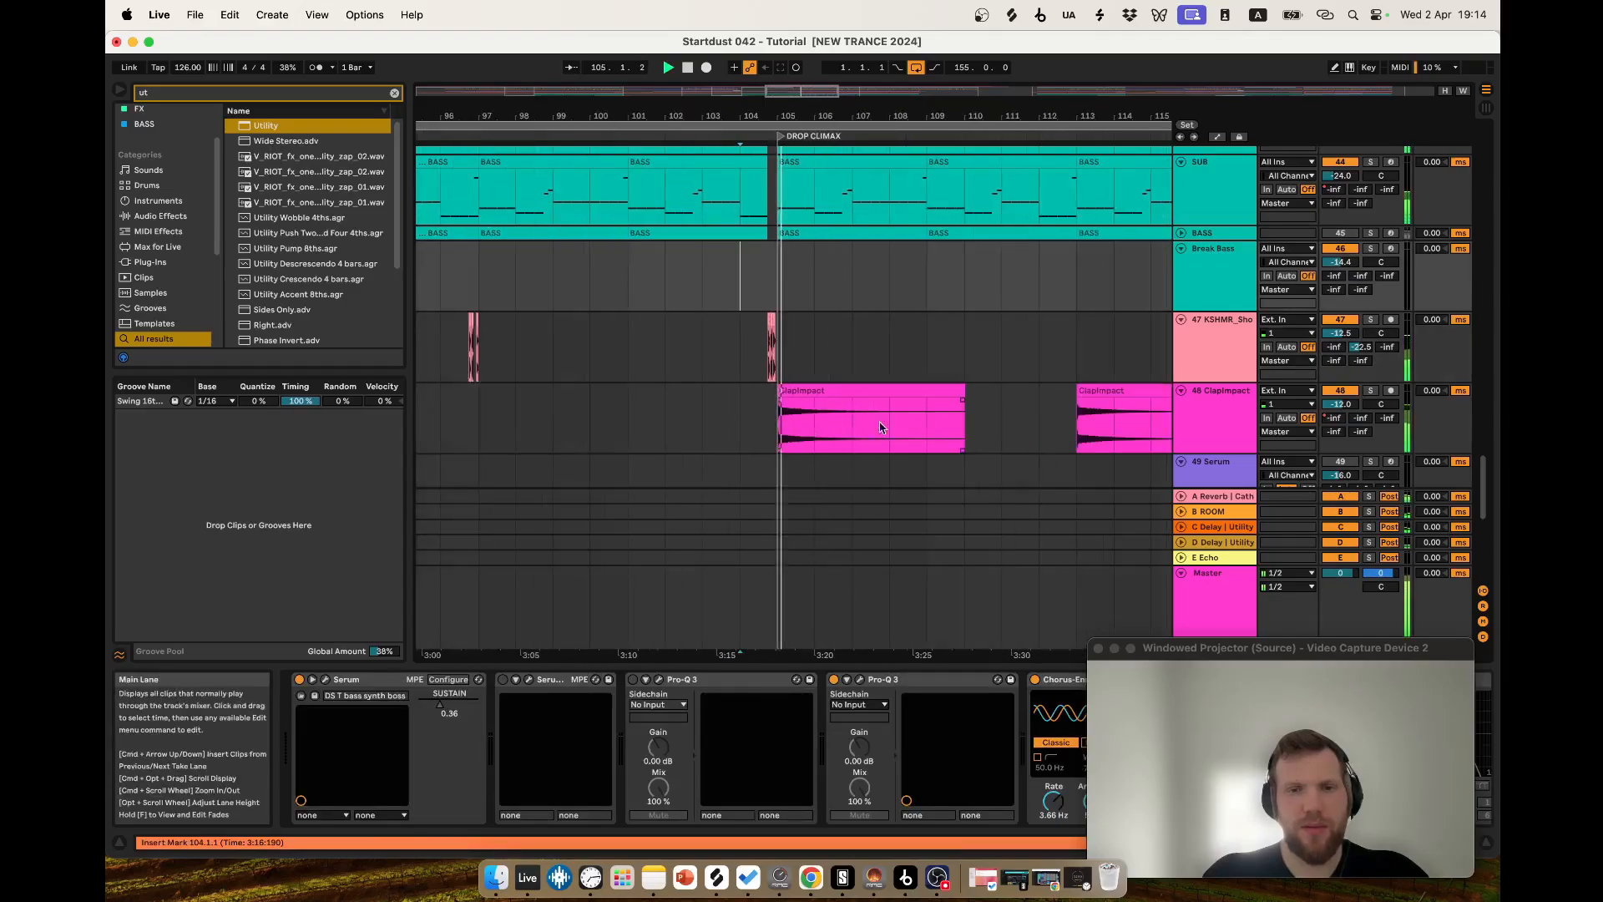
{"action": "scroll", "coordinate": [883, 426], "scroll_direction": "up", "scroll_amount": 5}
{"action": "left_click", "coordinate": [687, 331]}
{"action": "scroll", "coordinate": [748, 371], "scroll_direction": "down", "scroll_amount": 3}
{"action": "scroll", "coordinate": [718, 372], "scroll_direction": "down", "scroll_amount": 5}
{"action": "scroll", "coordinate": [767, 387], "scroll_direction": "down", "scroll_amount": 4}
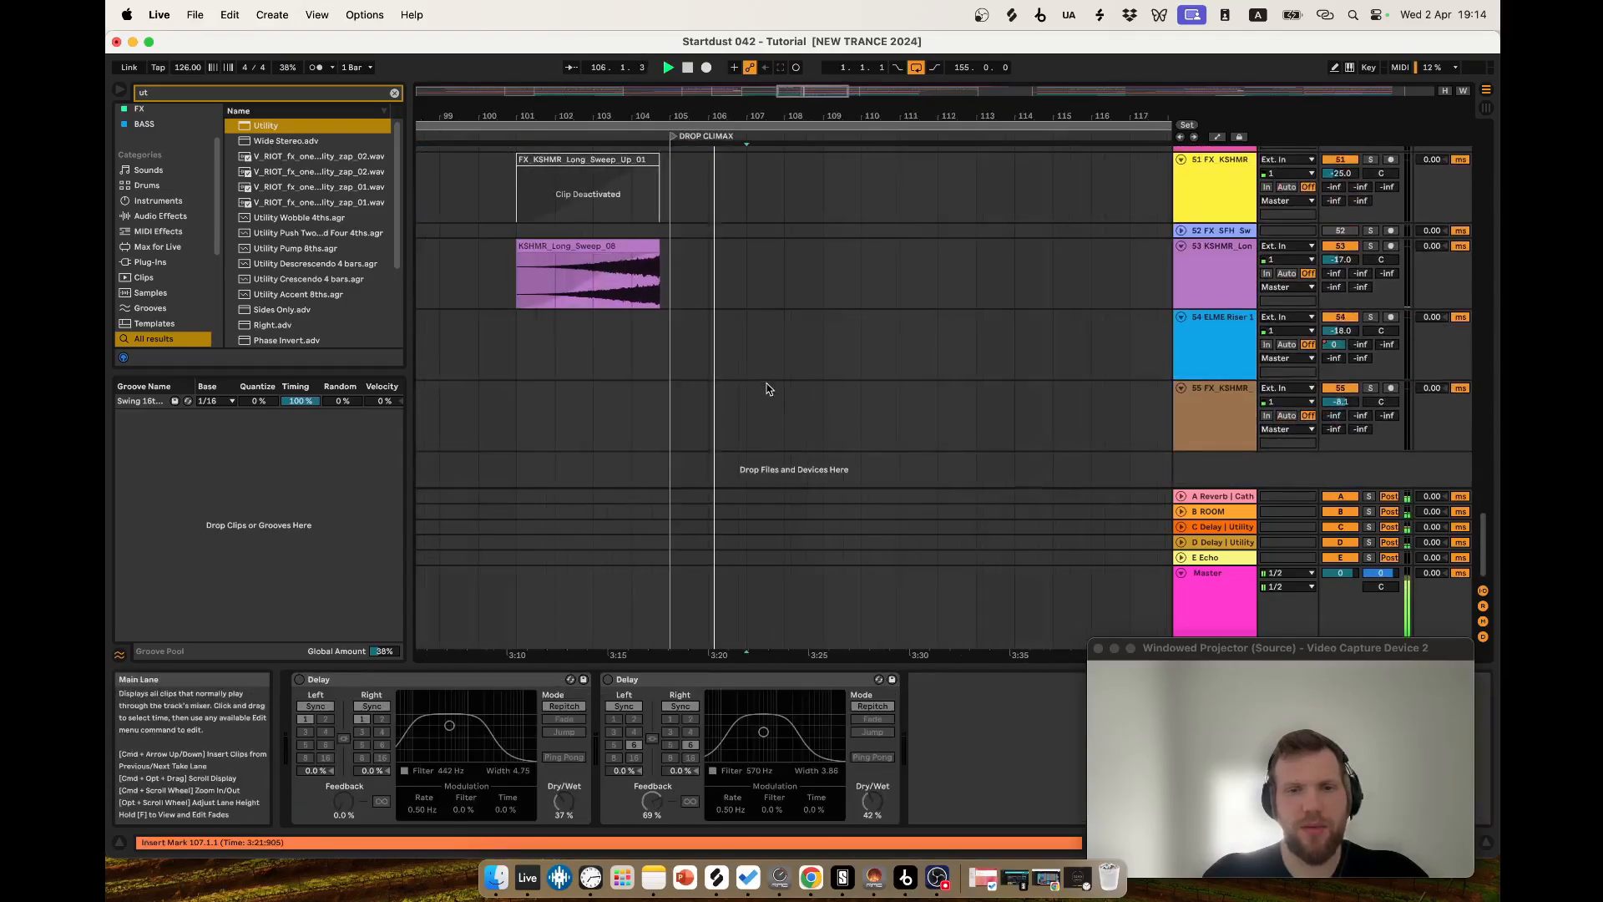
Place the insert marker at 105.1.1 on the PAD track and review the layers from ARP and High Pad up to MAIN LEAD.
{"action": "scroll", "coordinate": [834, 409], "scroll_direction": "up", "scroll_amount": 9}
{"action": "scroll", "coordinate": [838, 413], "scroll_direction": "up", "scroll_amount": 4}
{"action": "left_click", "coordinate": [683, 401]}
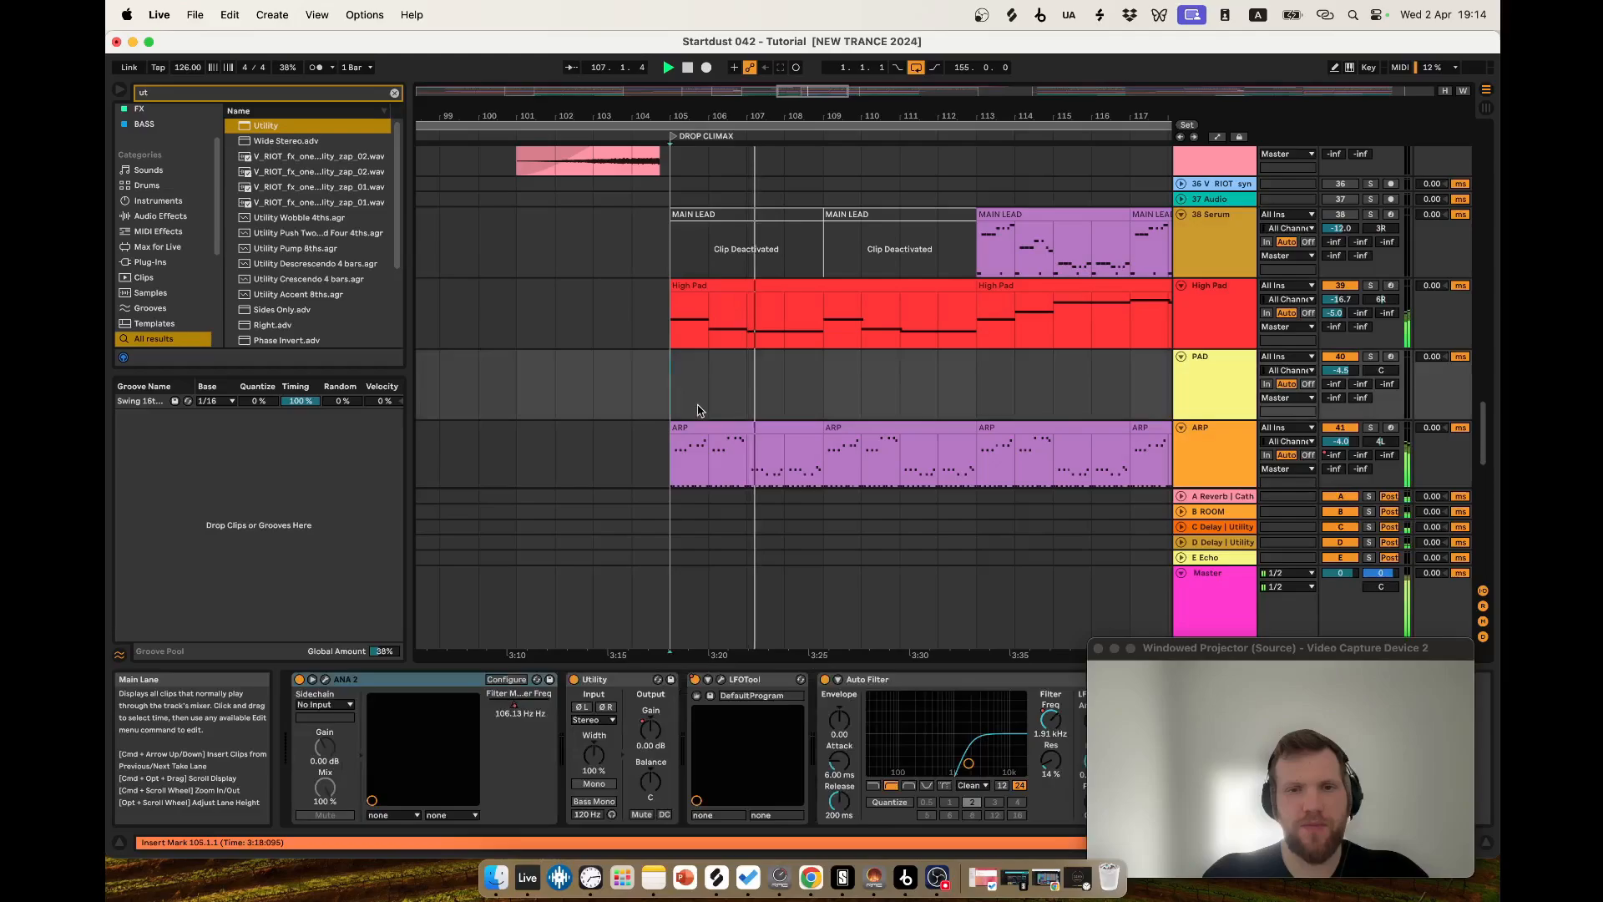
{"action": "scroll", "coordinate": [776, 411], "scroll_direction": "up", "scroll_amount": 5}
{"action": "scroll", "coordinate": [825, 409], "scroll_direction": "up", "scroll_amount": 6}
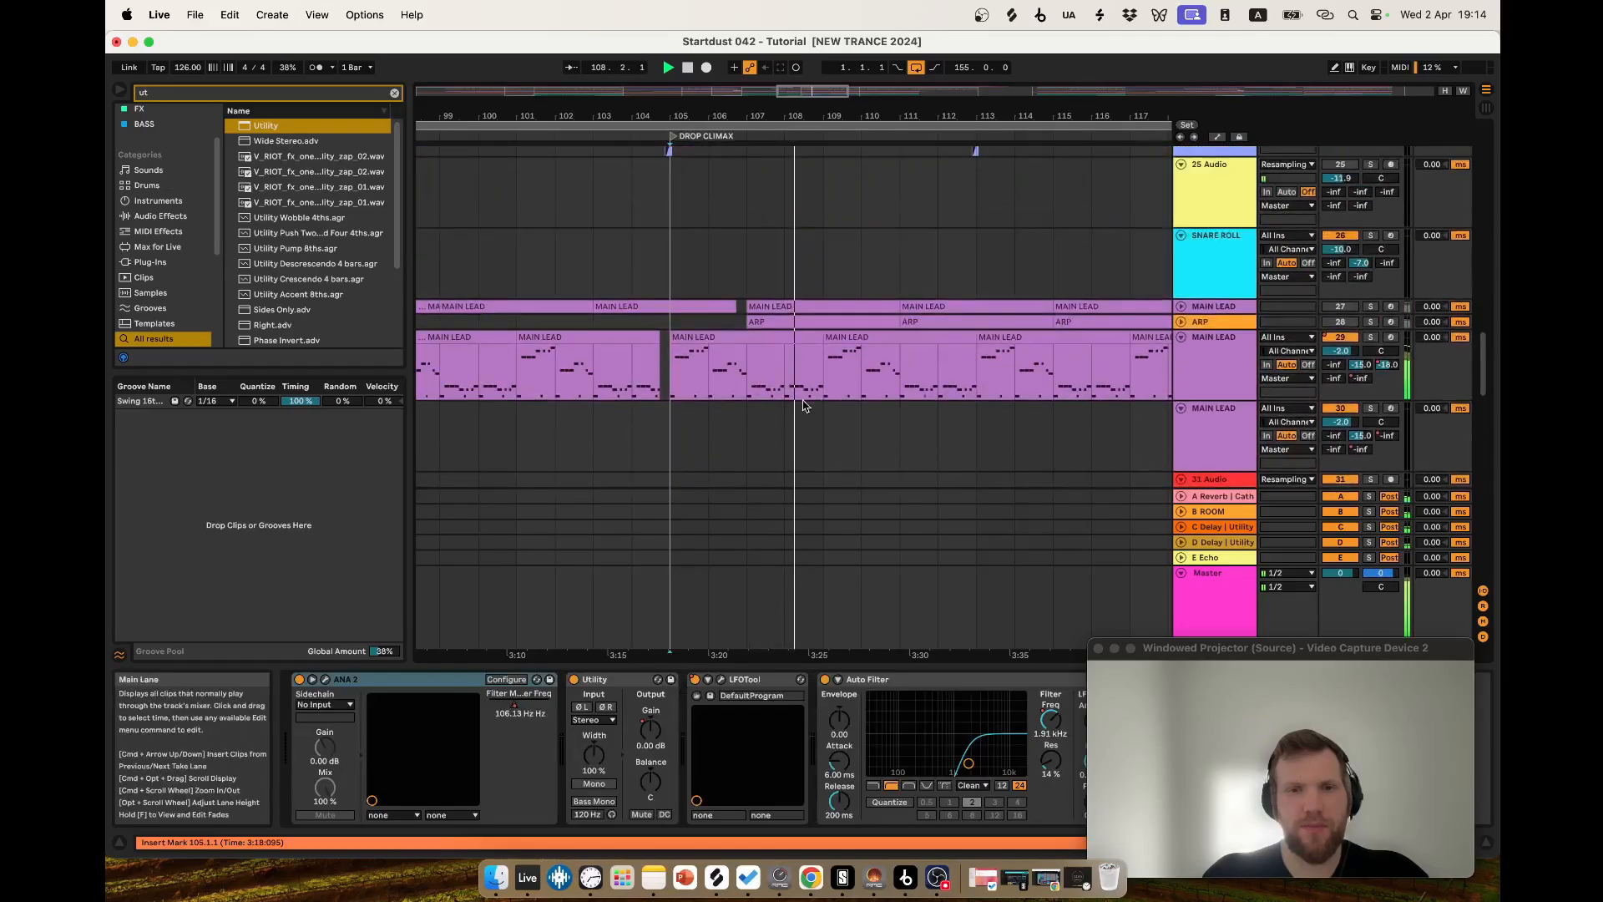
{"action": "scroll", "coordinate": [766, 383], "scroll_direction": "down", "scroll_amount": 2}
{"action": "scroll", "coordinate": [772, 390], "scroll_direction": "up", "scroll_amount": 2}
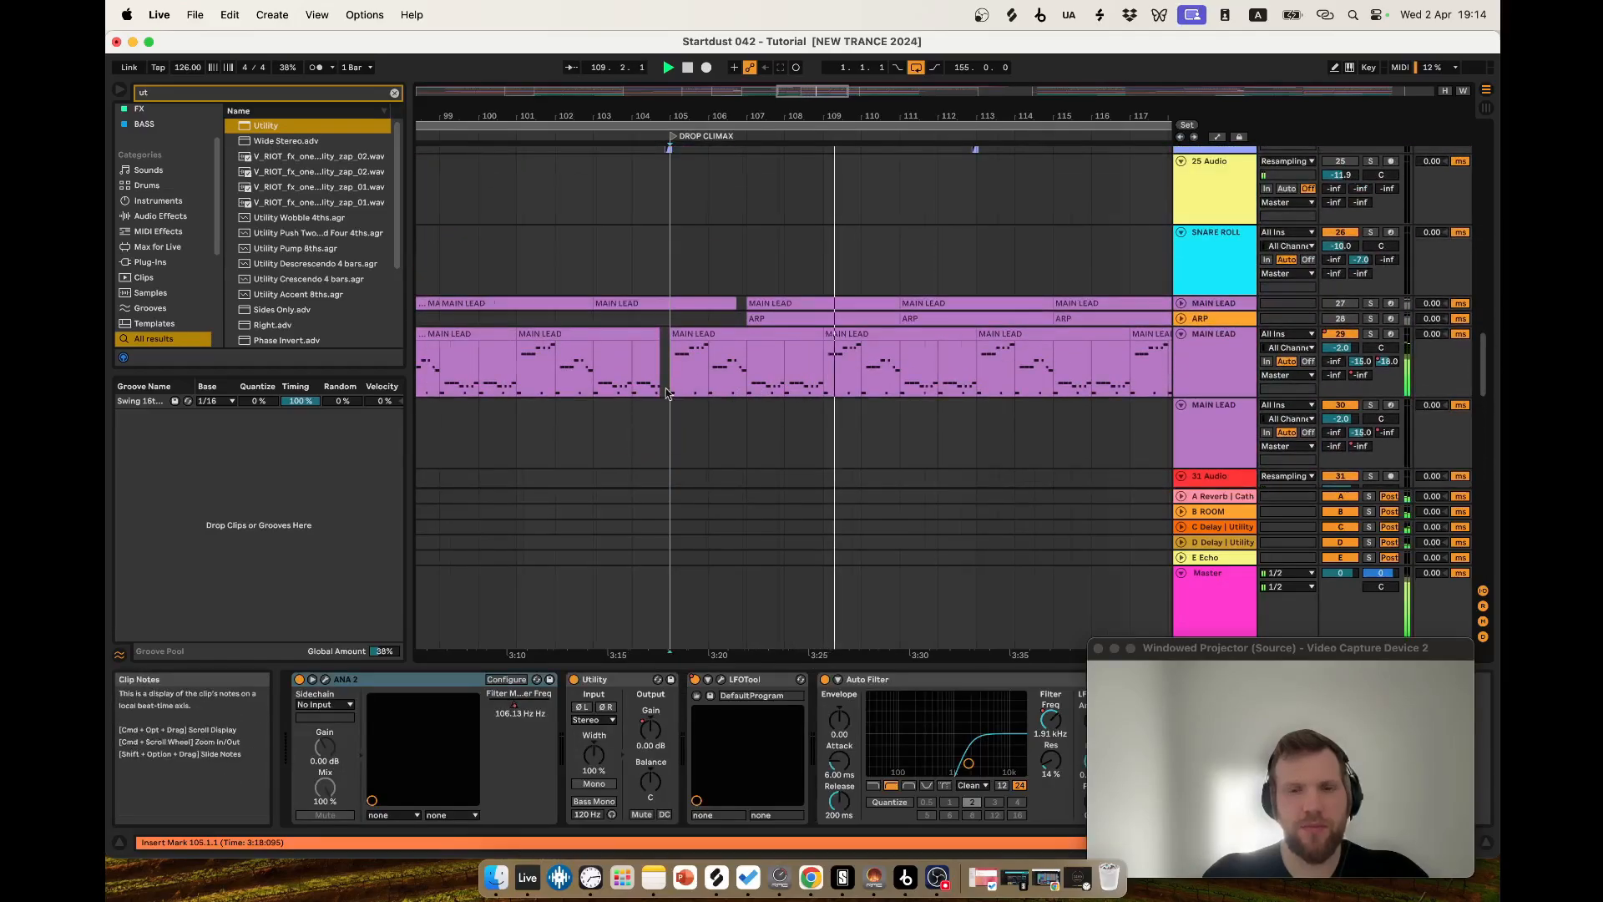
Stop playback and place the insert marker at 105.1.1 on the MAIN LEAD track.
{"action": "scroll", "coordinate": [735, 401], "scroll_direction": "right", "scroll_amount": 3}
{"action": "left_click", "coordinate": [558, 371]}
{"action": "key", "text": "space"}
{"action": "scroll", "coordinate": [680, 392], "scroll_direction": "down", "scroll_amount": 4}
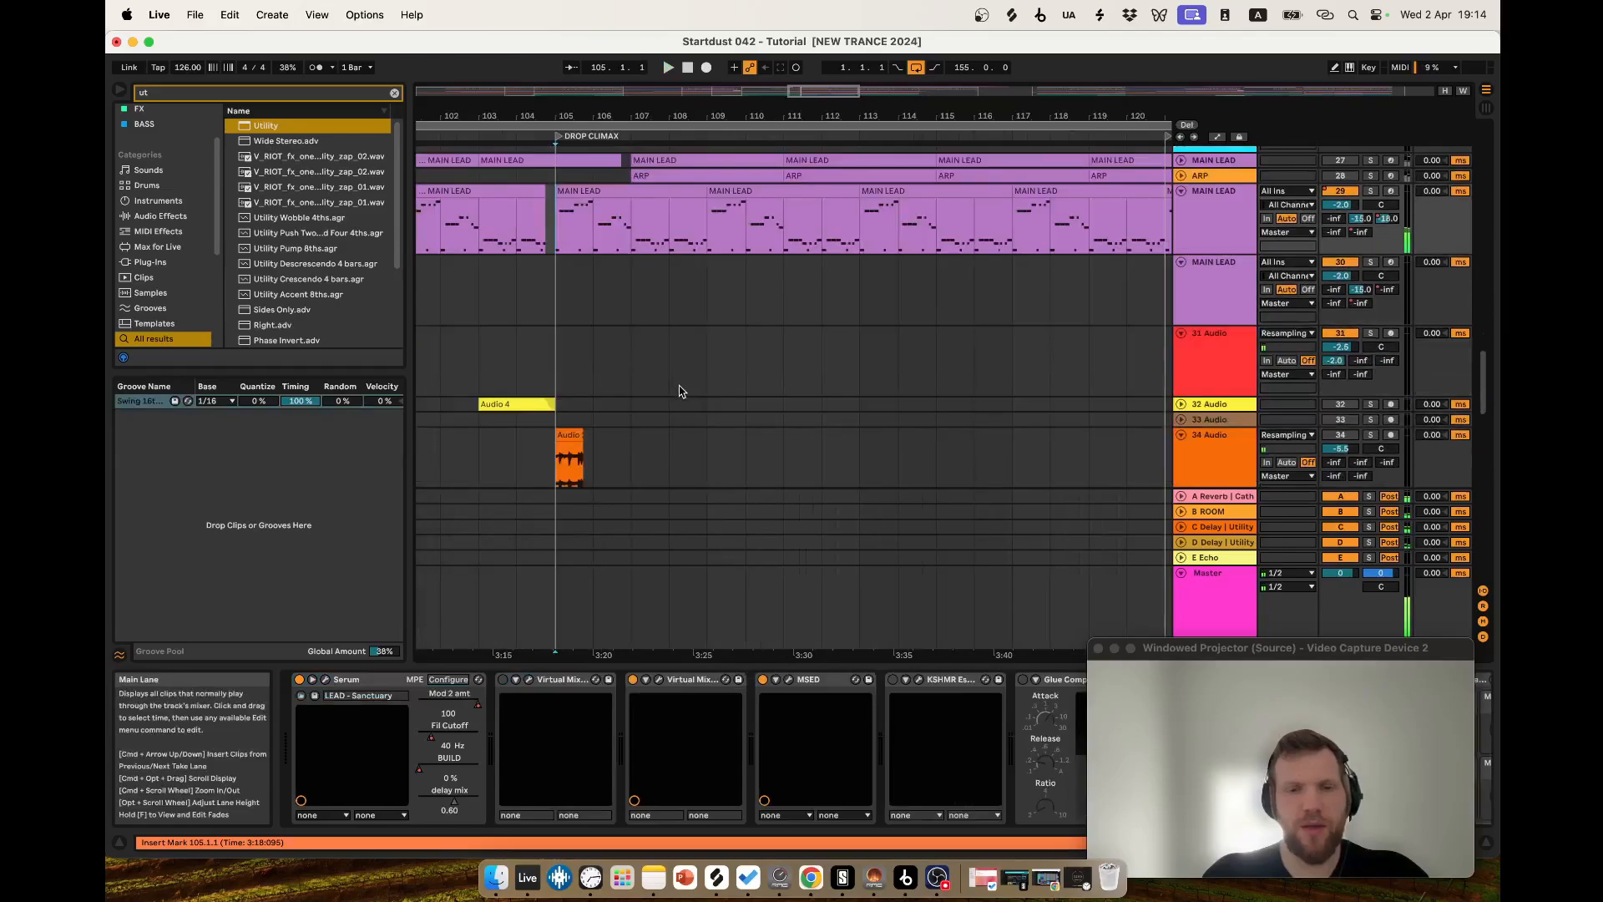
Review the remaining DROP CLIMAX tracks down to the sweep effects and place the insert marker at 105.1.1 on the BASS track.
{"action": "scroll", "coordinate": [680, 392], "scroll_direction": "down", "scroll_amount": 8}
{"action": "scroll", "coordinate": [723, 422], "scroll_direction": "up", "scroll_amount": 5}
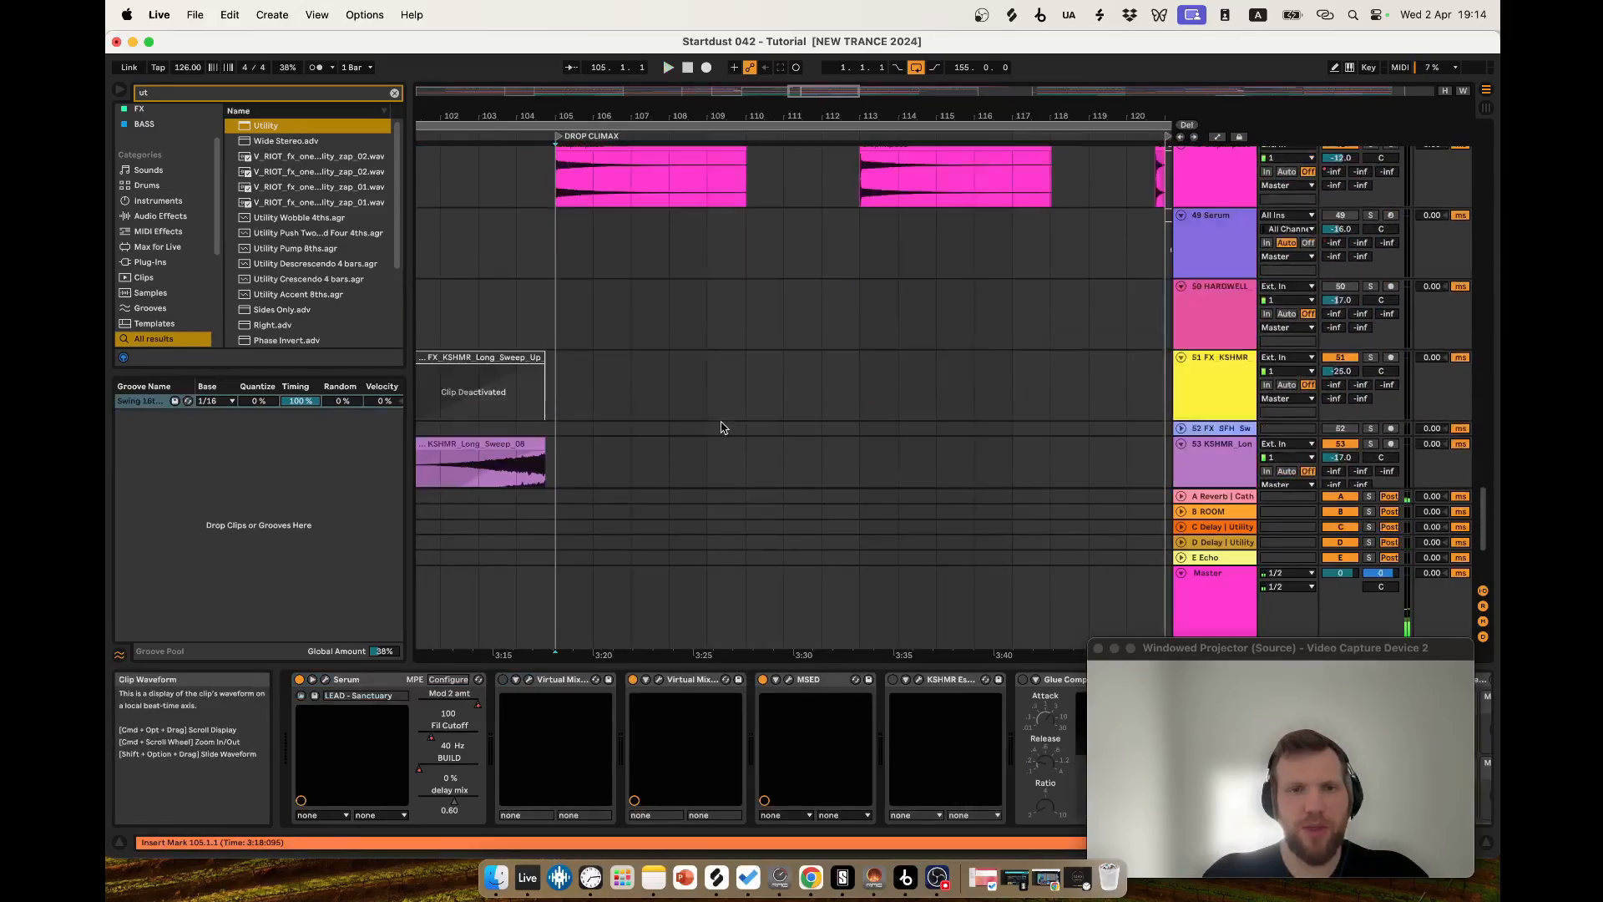
{"action": "scroll", "coordinate": [726, 413], "scroll_direction": "down", "scroll_amount": 4}
{"action": "scroll", "coordinate": [722, 407], "scroll_direction": "up", "scroll_amount": 1}
{"action": "left_click", "coordinate": [561, 391]}
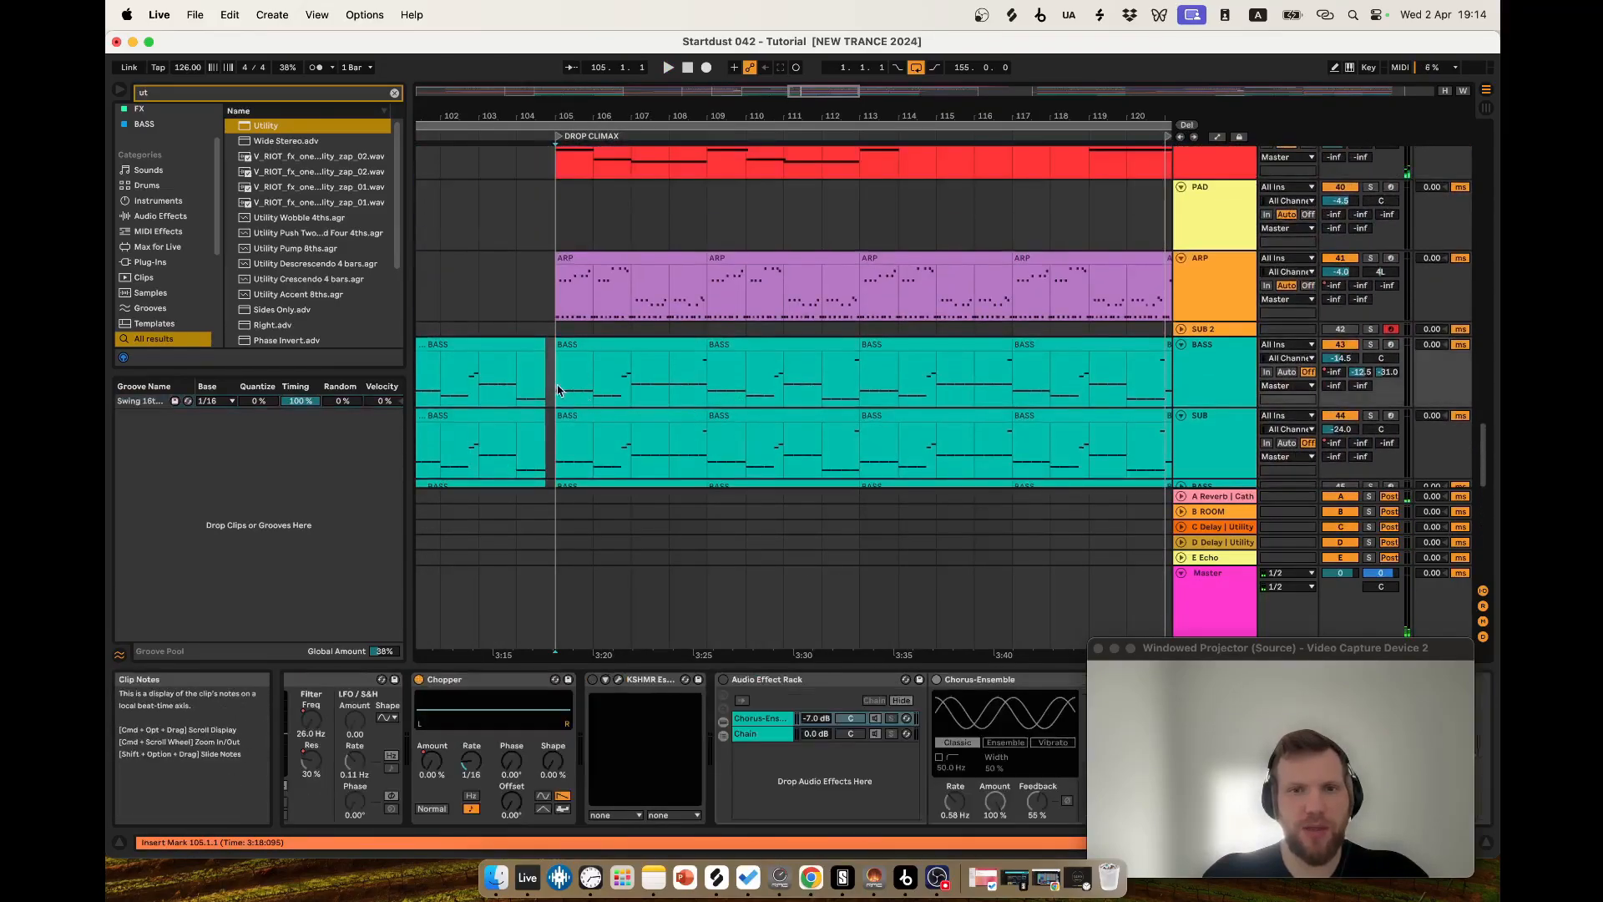
Solo the ARP track, select its first DROP CLIMAX clip from 105.1.1 to 109.1.1, and play it.
{"action": "scroll", "coordinate": [558, 413], "scroll_direction": "up", "scroll_amount": 3}
{"action": "left_click_drag", "start_coordinate": [558, 434], "coordinate": [890, 434]}
{"action": "scroll", "coordinate": [952, 454], "scroll_direction": "down", "scroll_amount": 4}
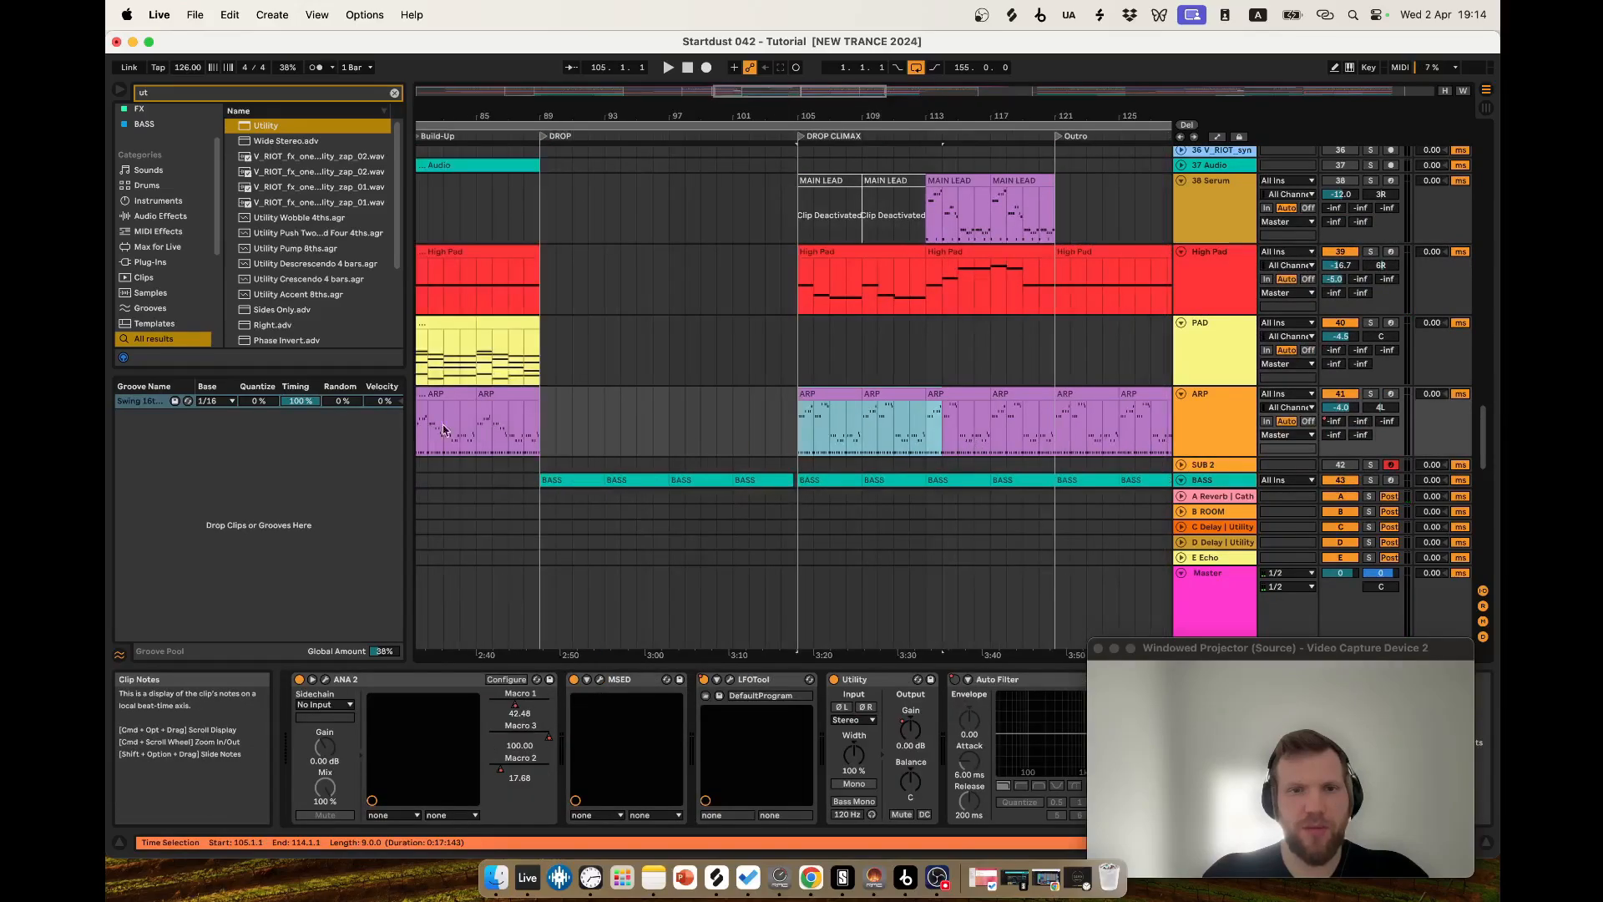
{"action": "left_click", "coordinate": [827, 393]}
{"action": "scroll", "coordinate": [827, 390], "scroll_direction": "up", "scroll_amount": 3}
{"action": "left_click", "coordinate": [1370, 394]}
{"action": "key", "text": "space"}
{"action": "scroll", "coordinate": [876, 445], "scroll_direction": "down", "scroll_amount": 5}
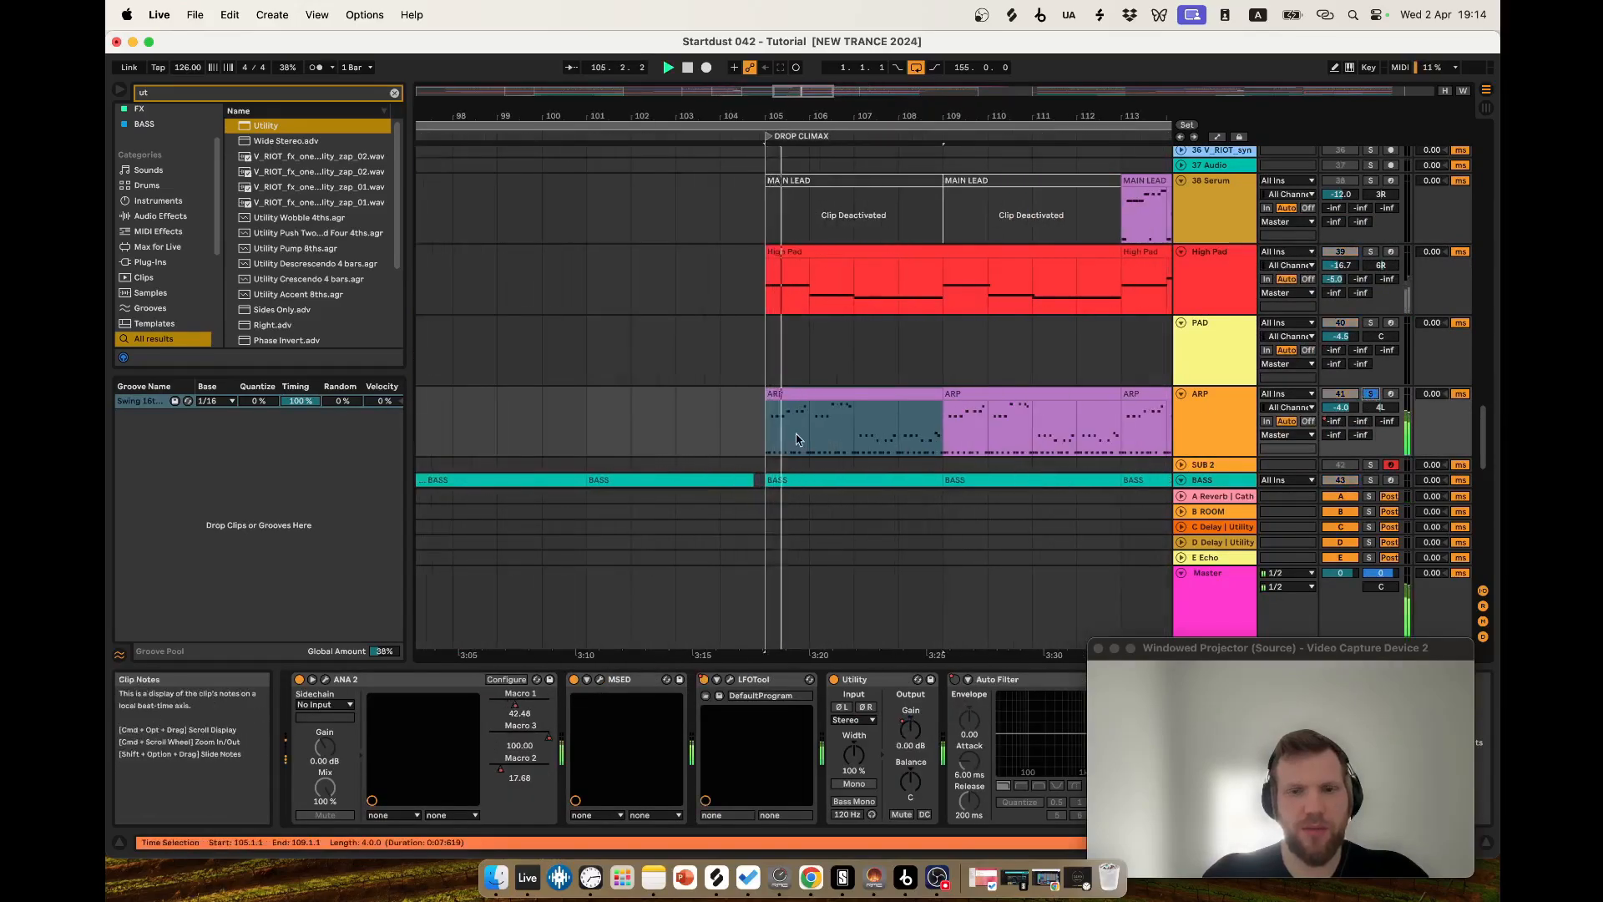
{"action": "scroll", "coordinate": [793, 453], "scroll_direction": "up", "scroll_amount": 4}
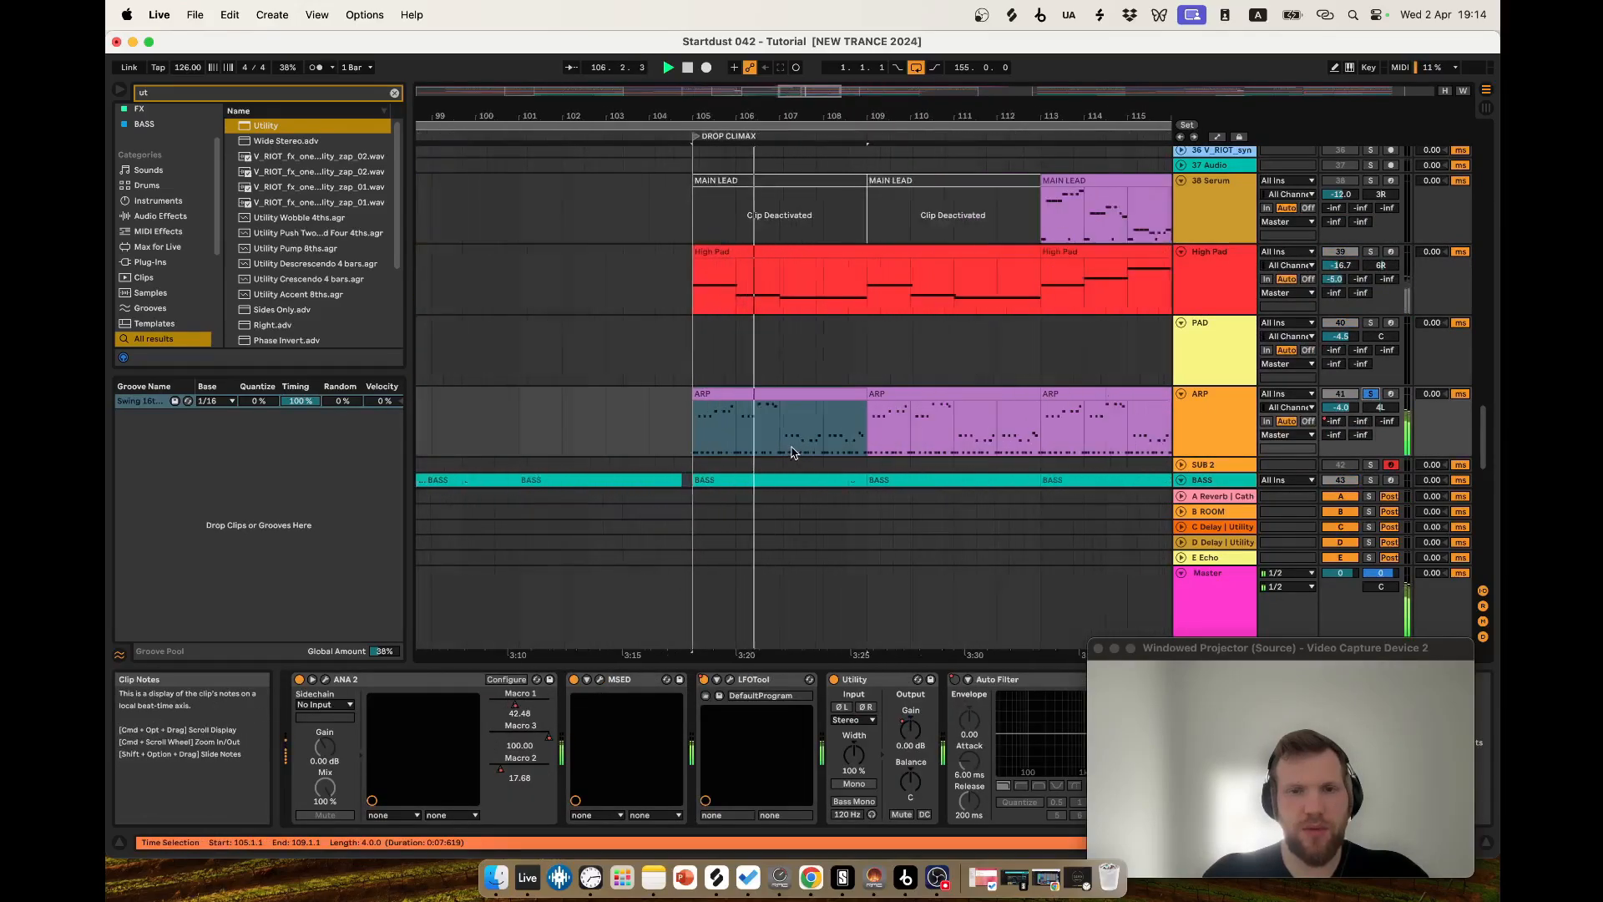
Open the first DROP CLIMAX ARP clip, examine its note pattern, stop playback, and return to the arrangement.
{"action": "double_click", "coordinate": [778, 438]}
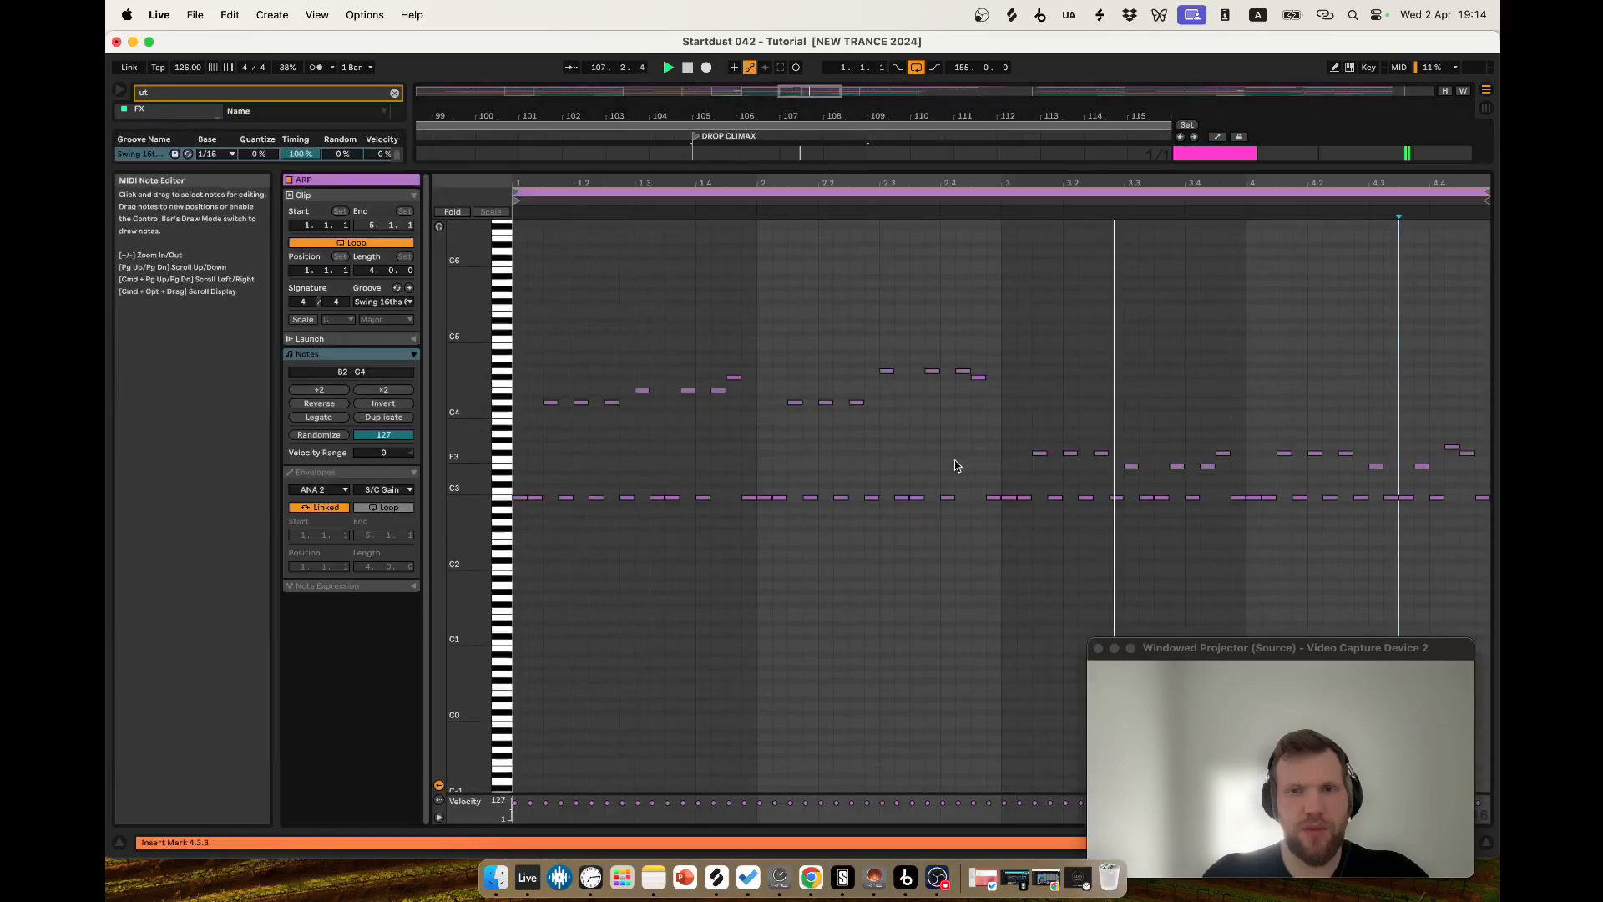
{"action": "double_click", "coordinate": [459, 461]}
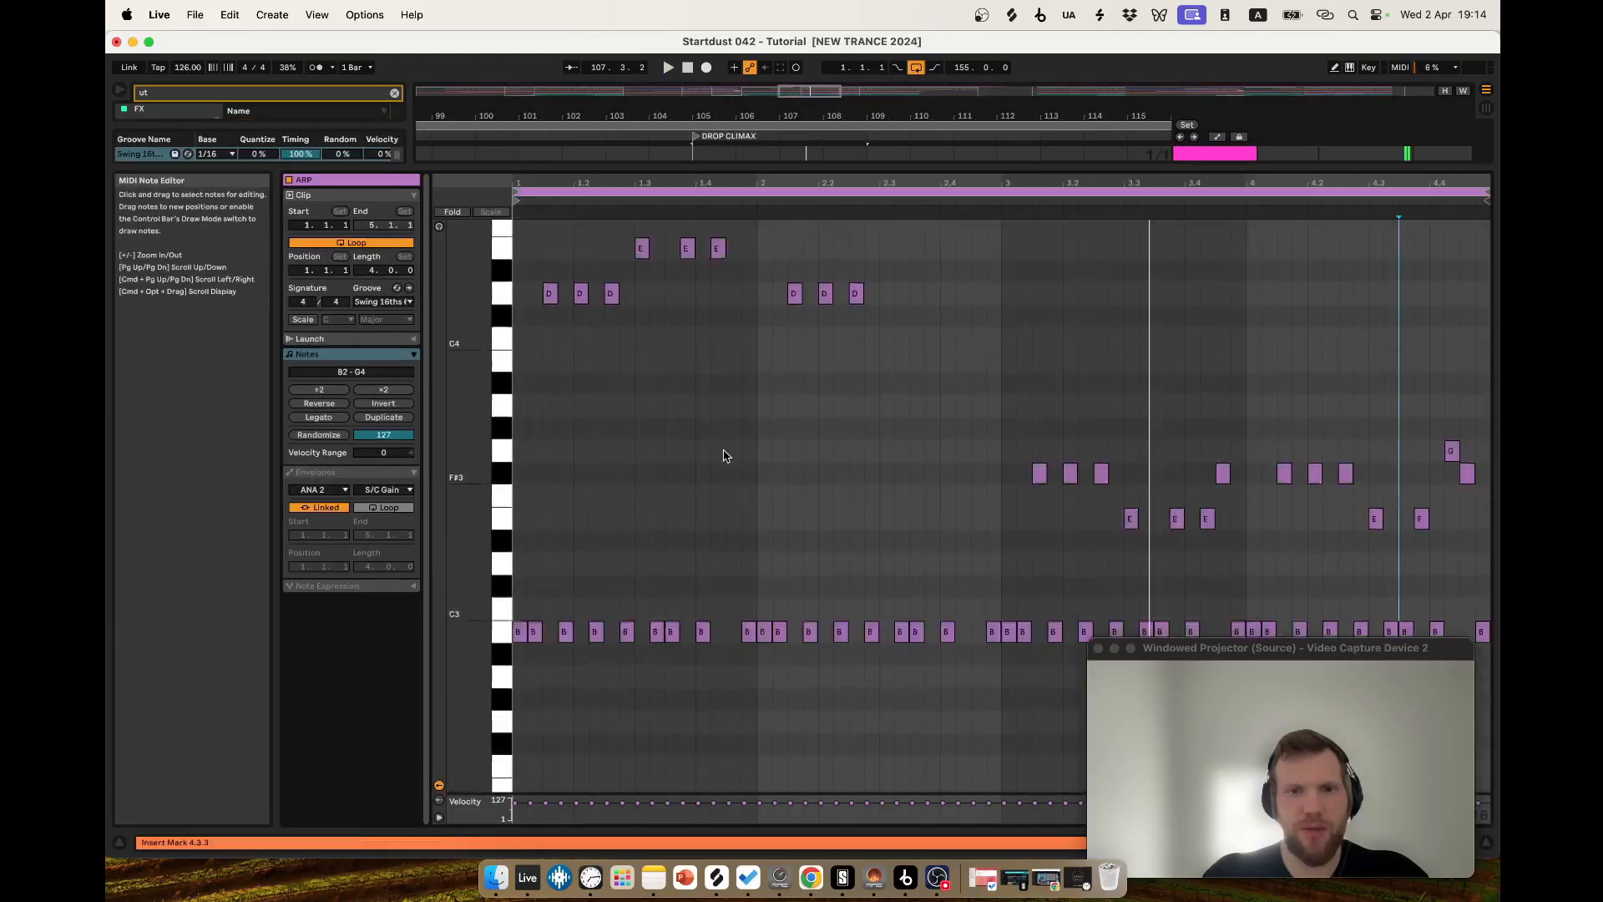
{"action": "double_click", "coordinate": [1222, 157]}
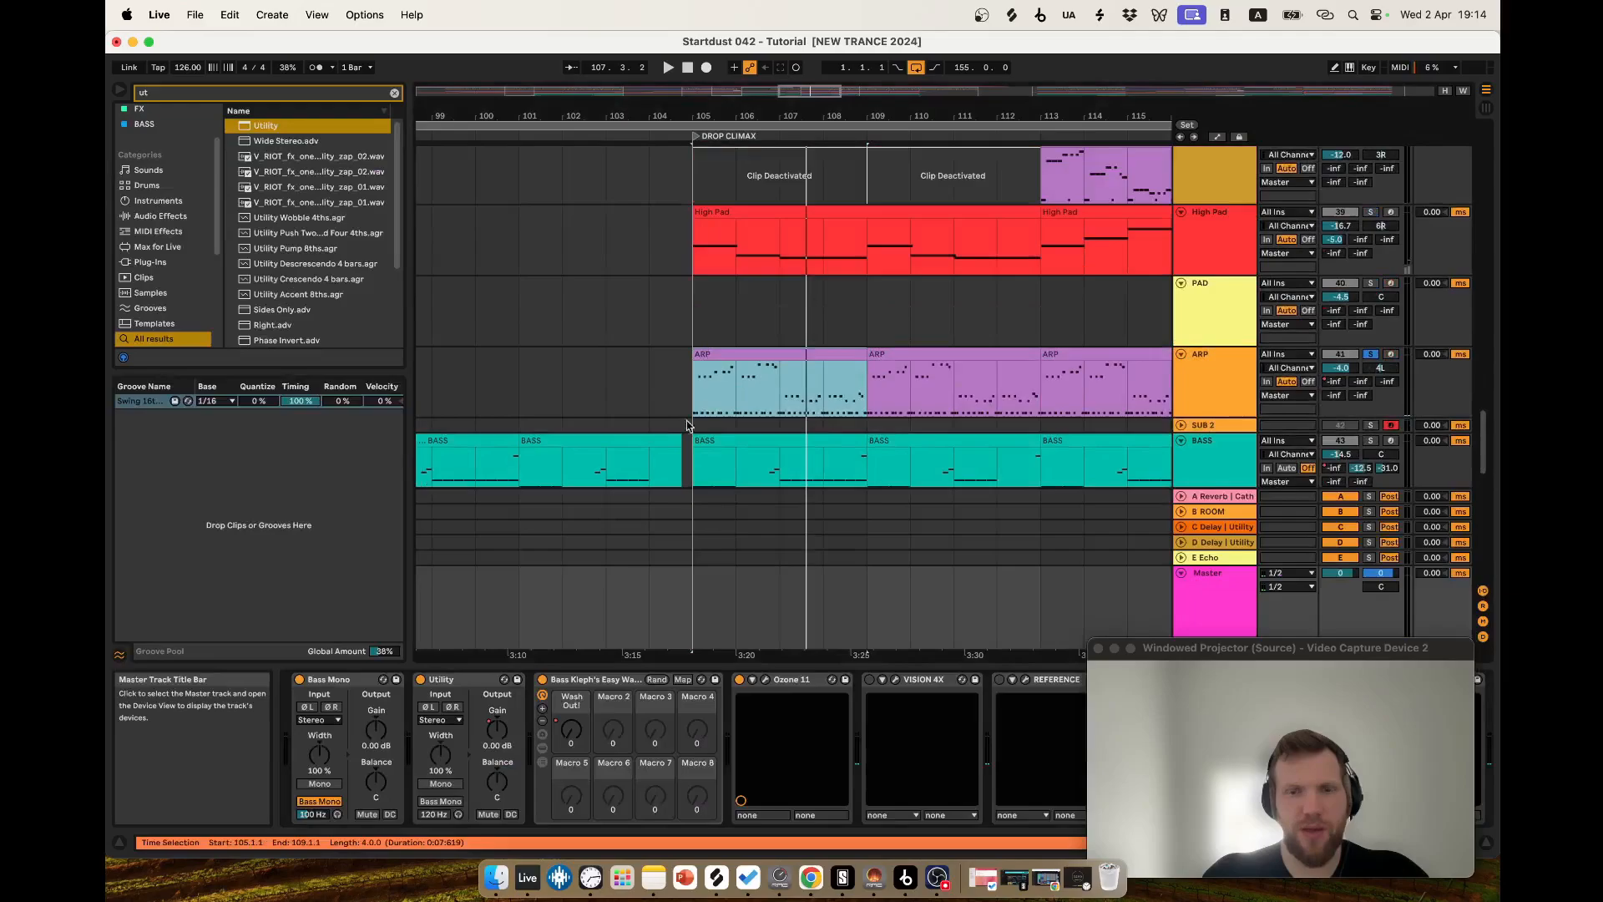
Compare the DROP CLIMAX ARP and MAIN LEAD with the Build-Up, selecting the ARP clips from 81.1.1 to 89.1.1.
{"action": "left_click", "coordinate": [692, 409]}
{"action": "scroll", "coordinate": [785, 435], "scroll_direction": "down", "scroll_amount": 4}
{"action": "scroll", "coordinate": [784, 435], "scroll_direction": "down", "scroll_amount": 3}
{"action": "left_click", "coordinate": [499, 356]}
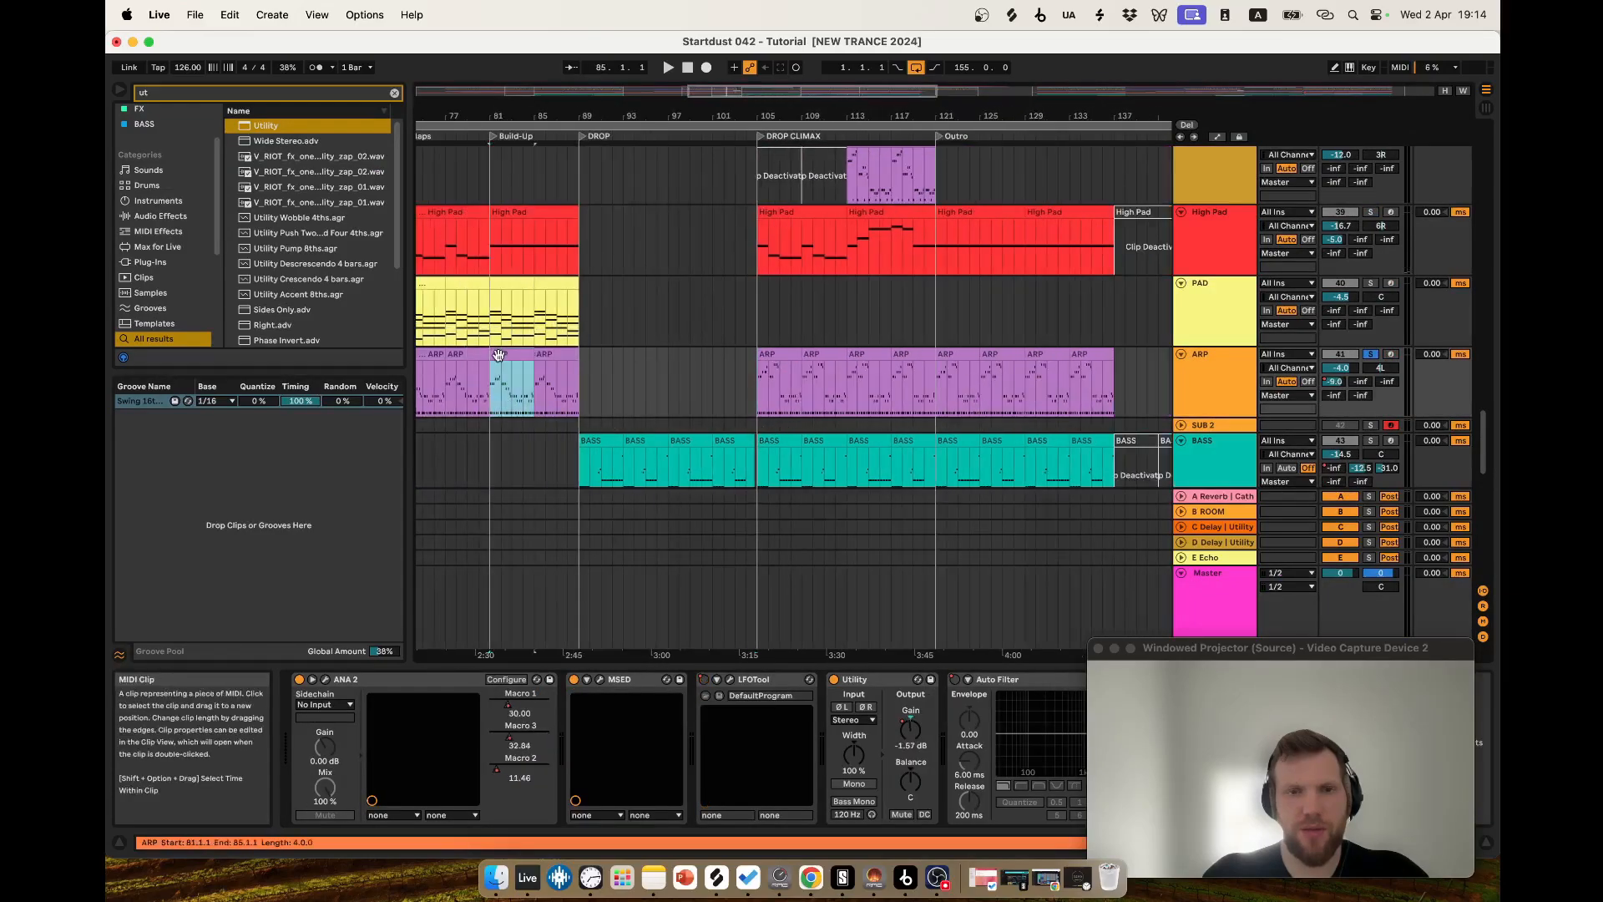
{"action": "scroll", "coordinate": [779, 304], "scroll_direction": "up", "scroll_amount": 15}
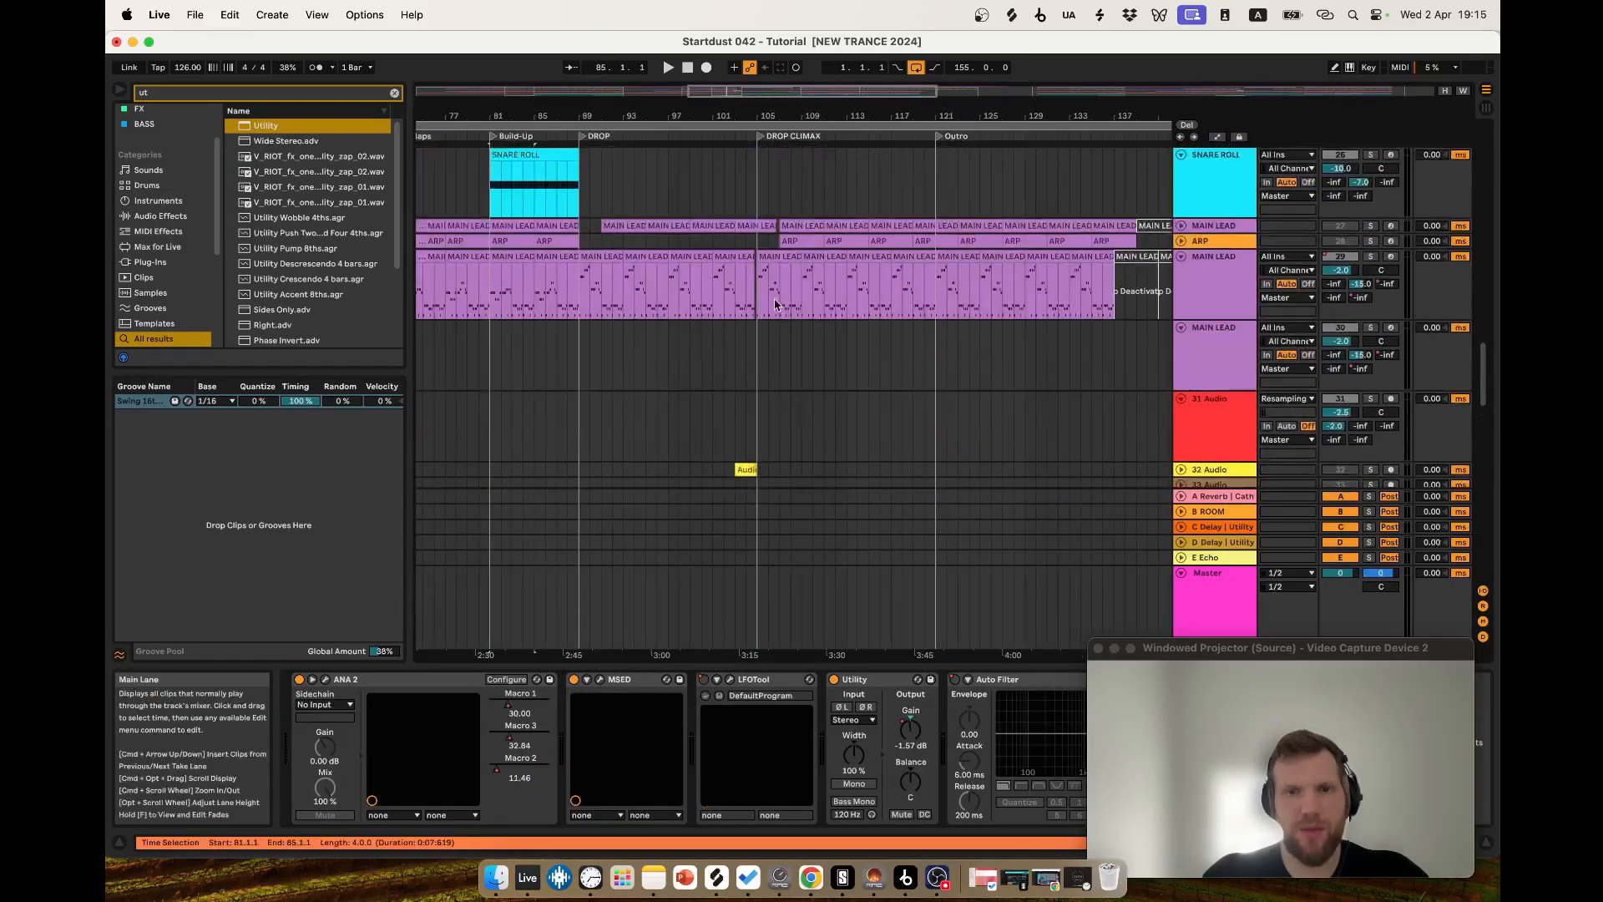
{"action": "left_click", "coordinate": [763, 256]}
{"action": "scroll", "coordinate": [780, 361], "scroll_direction": "down", "scroll_amount": 15}
{"action": "scroll", "coordinate": [826, 411], "scroll_direction": "up", "scroll_amount": 8}
{"action": "left_click", "coordinate": [600, 423]}
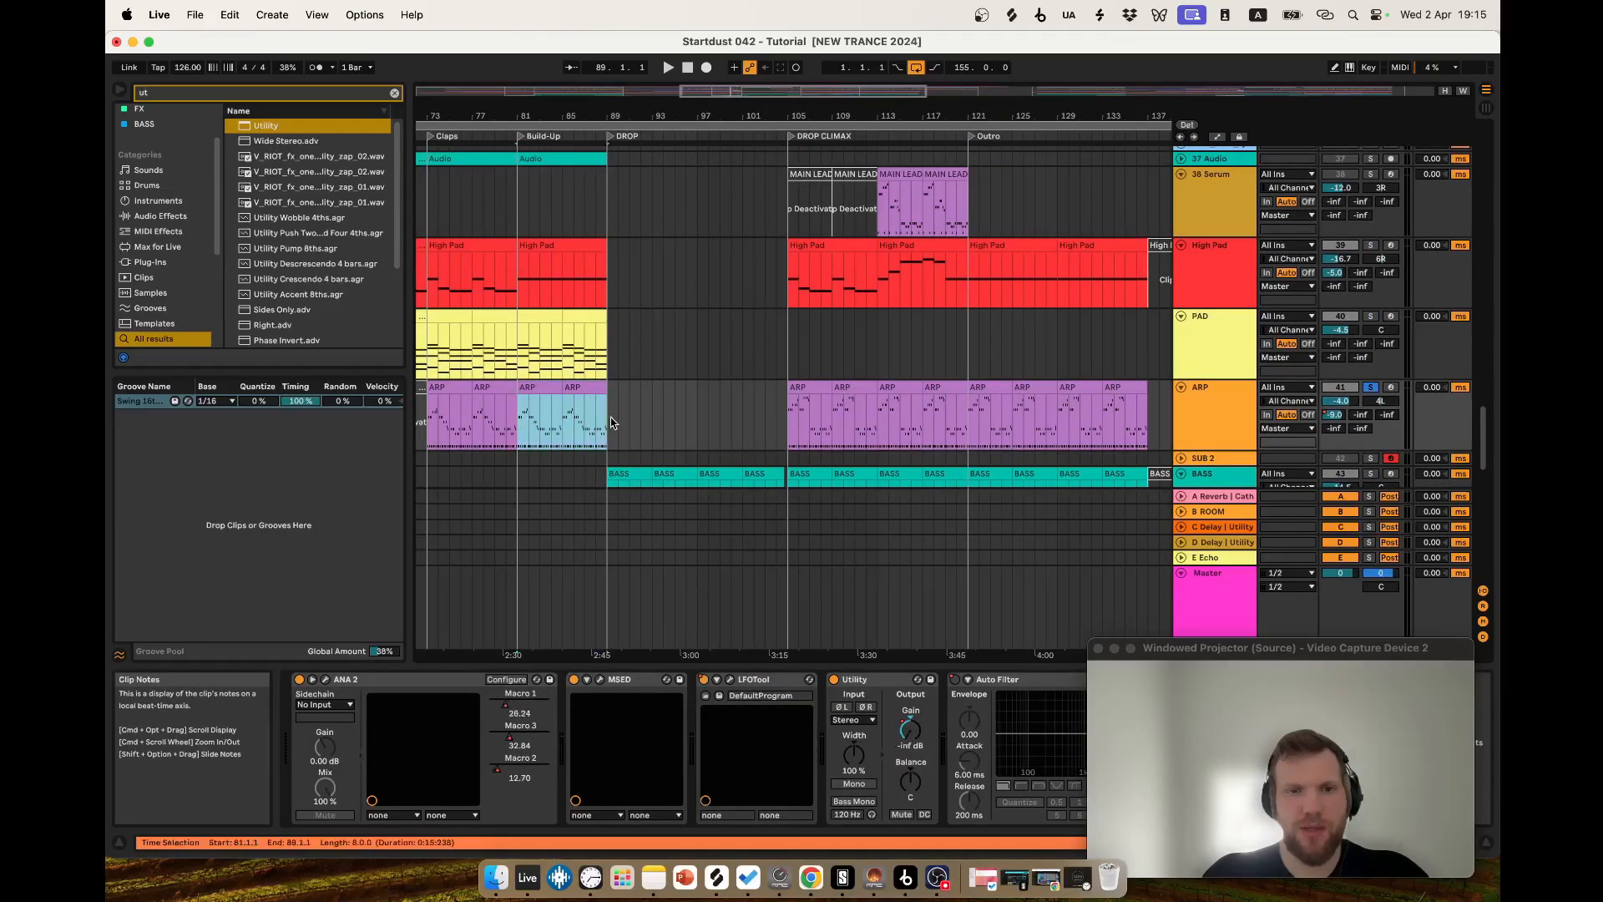
Select the ARP clips from 105.1.1 to 113.1.1 in DROP CLIMAX.
{"action": "scroll", "coordinate": [872, 455], "scroll_direction": "up", "scroll_amount": 5}
{"action": "left_click_drag", "start_coordinate": [872, 438], "coordinate": [619, 441]}
{"action": "scroll", "coordinate": [739, 439], "scroll_direction": "down", "scroll_amount": 3}
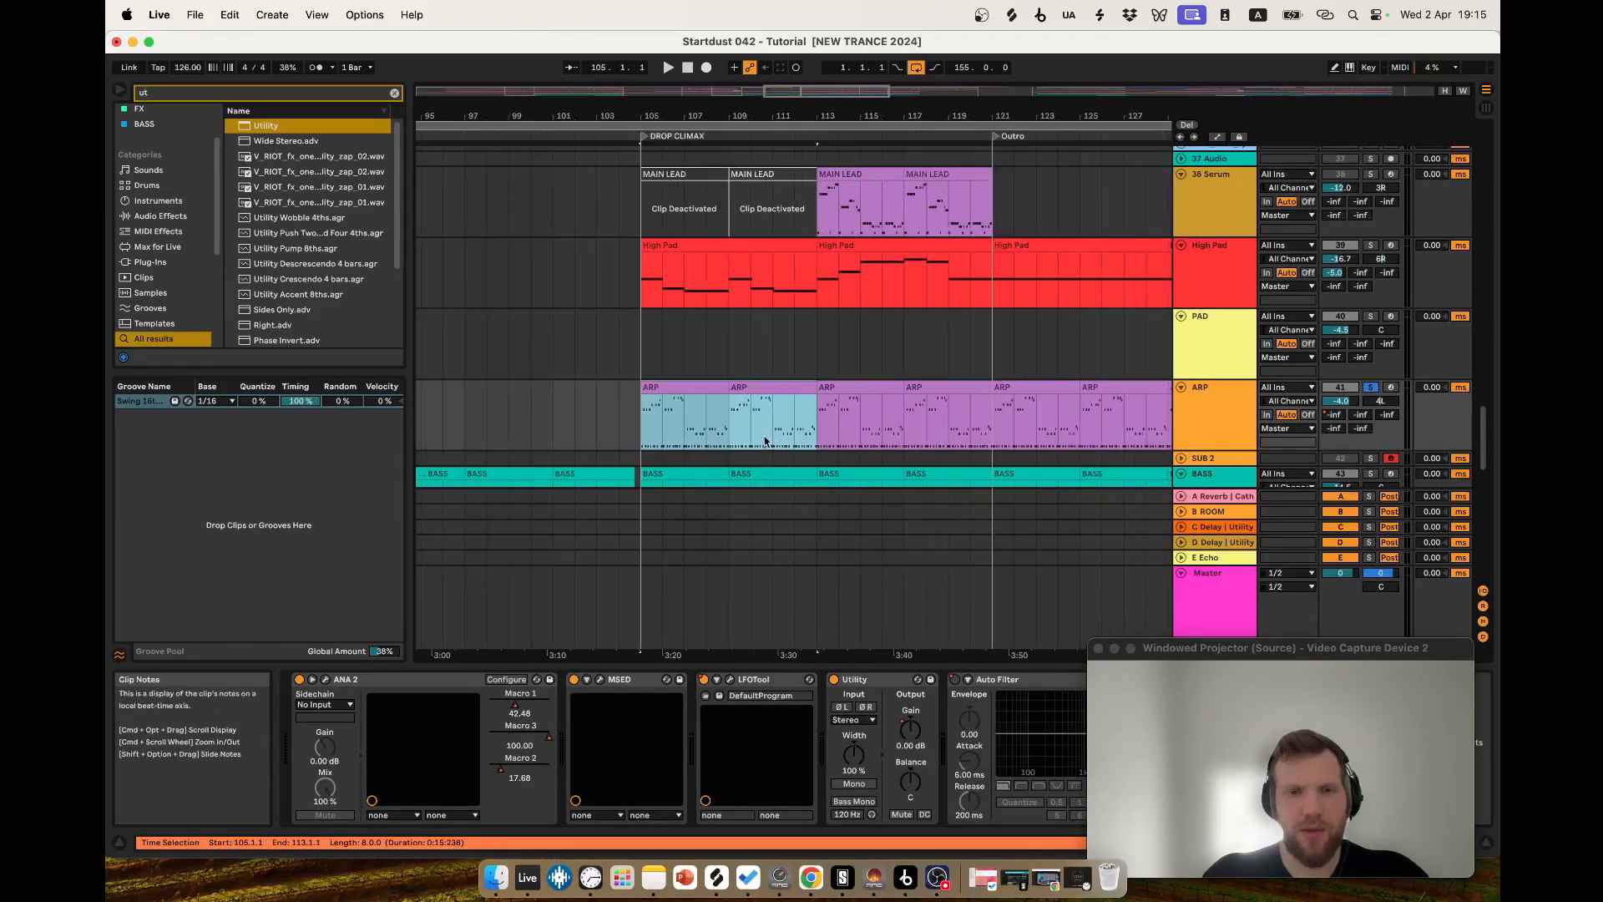
{"action": "scroll", "coordinate": [708, 436], "scroll_direction": "up", "scroll_amount": 3}
{"action": "scroll", "coordinate": [669, 422], "scroll_direction": "down", "scroll_amount": 5}
Solo the High Pad track, select its DROP CLIMAX clip from 105.1.1 to 113.1.1, and unsolo the track.
{"action": "scroll", "coordinate": [701, 418], "scroll_direction": "up", "scroll_amount": 10}
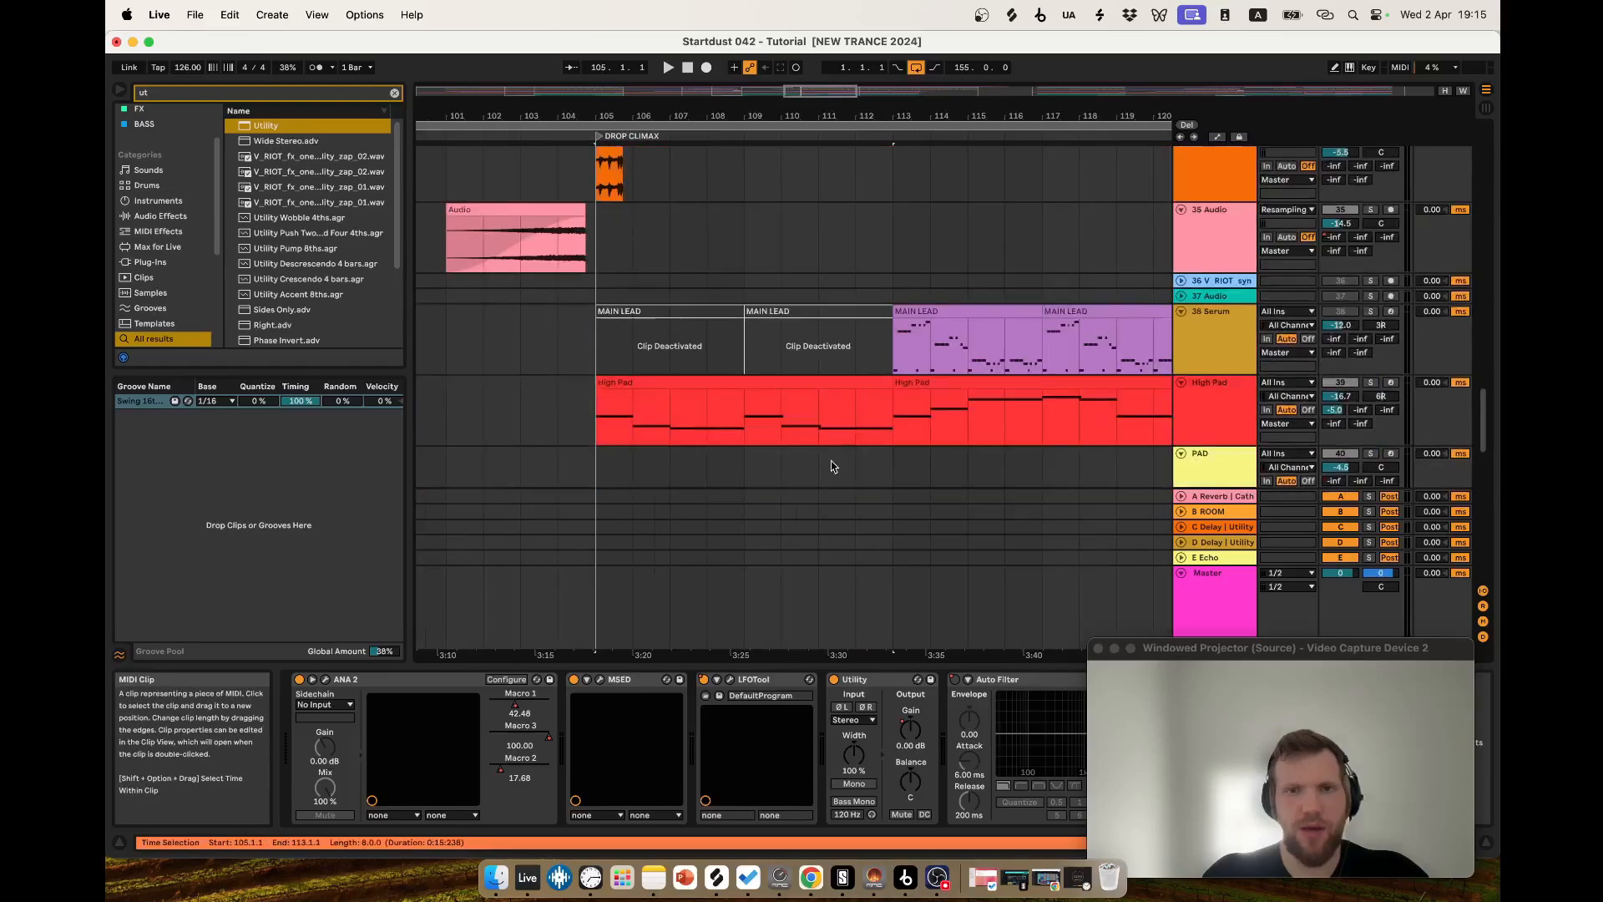
{"action": "scroll", "coordinate": [840, 455], "scroll_direction": "down", "scroll_amount": 5}
{"action": "left_click", "coordinate": [783, 438]}
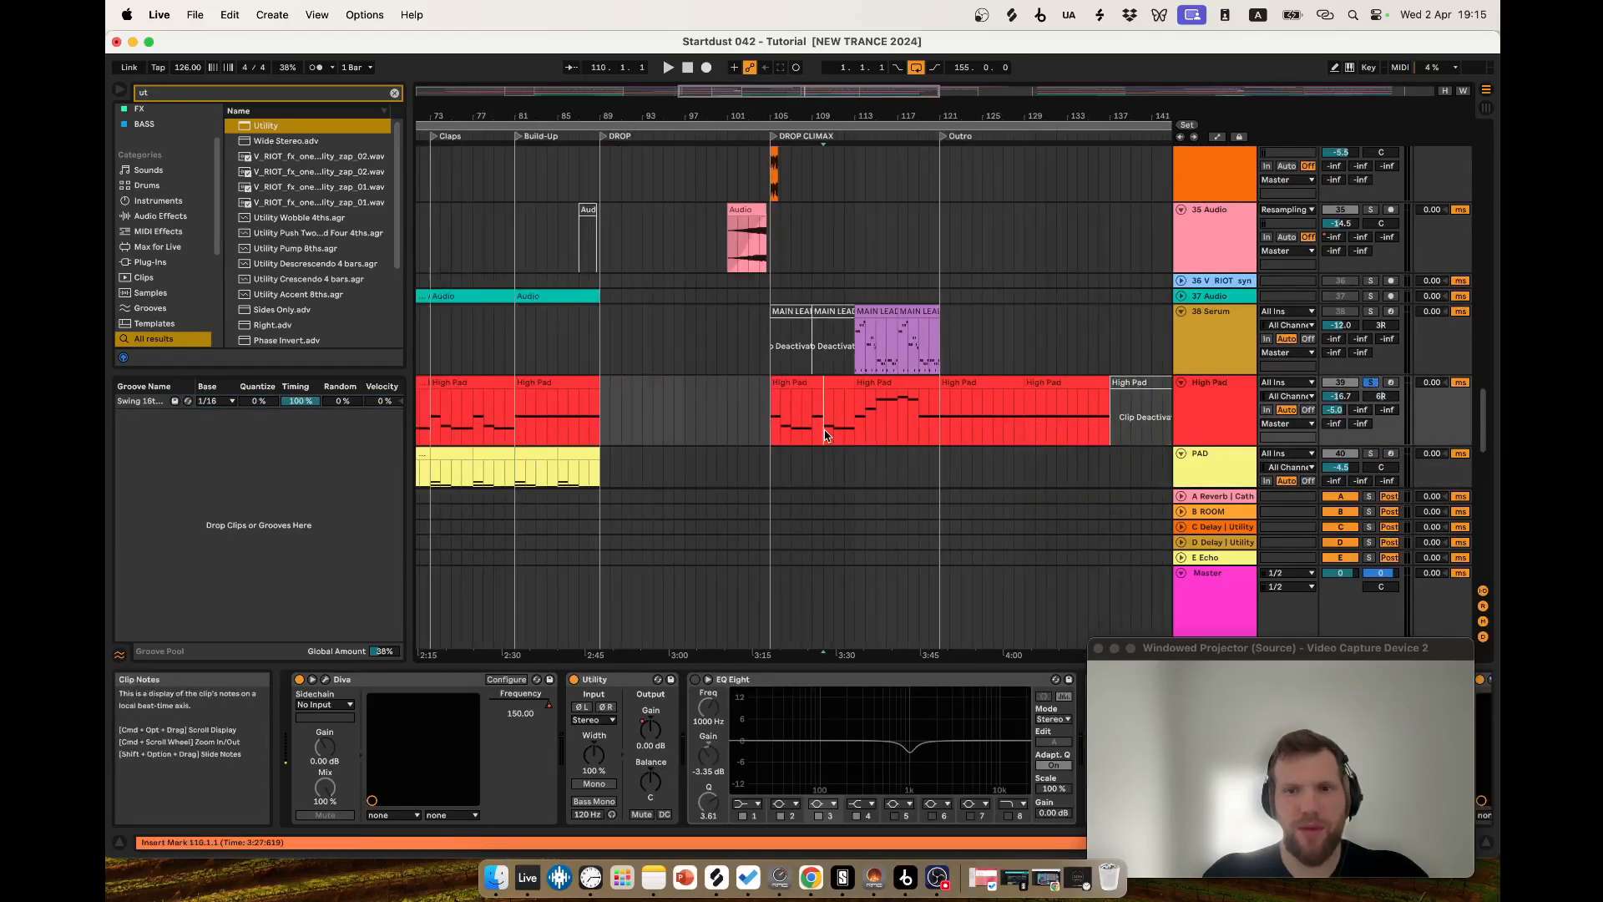
{"action": "scroll", "coordinate": [855, 416], "scroll_direction": "up", "scroll_amount": 4}
{"action": "left_click", "coordinate": [740, 383]}
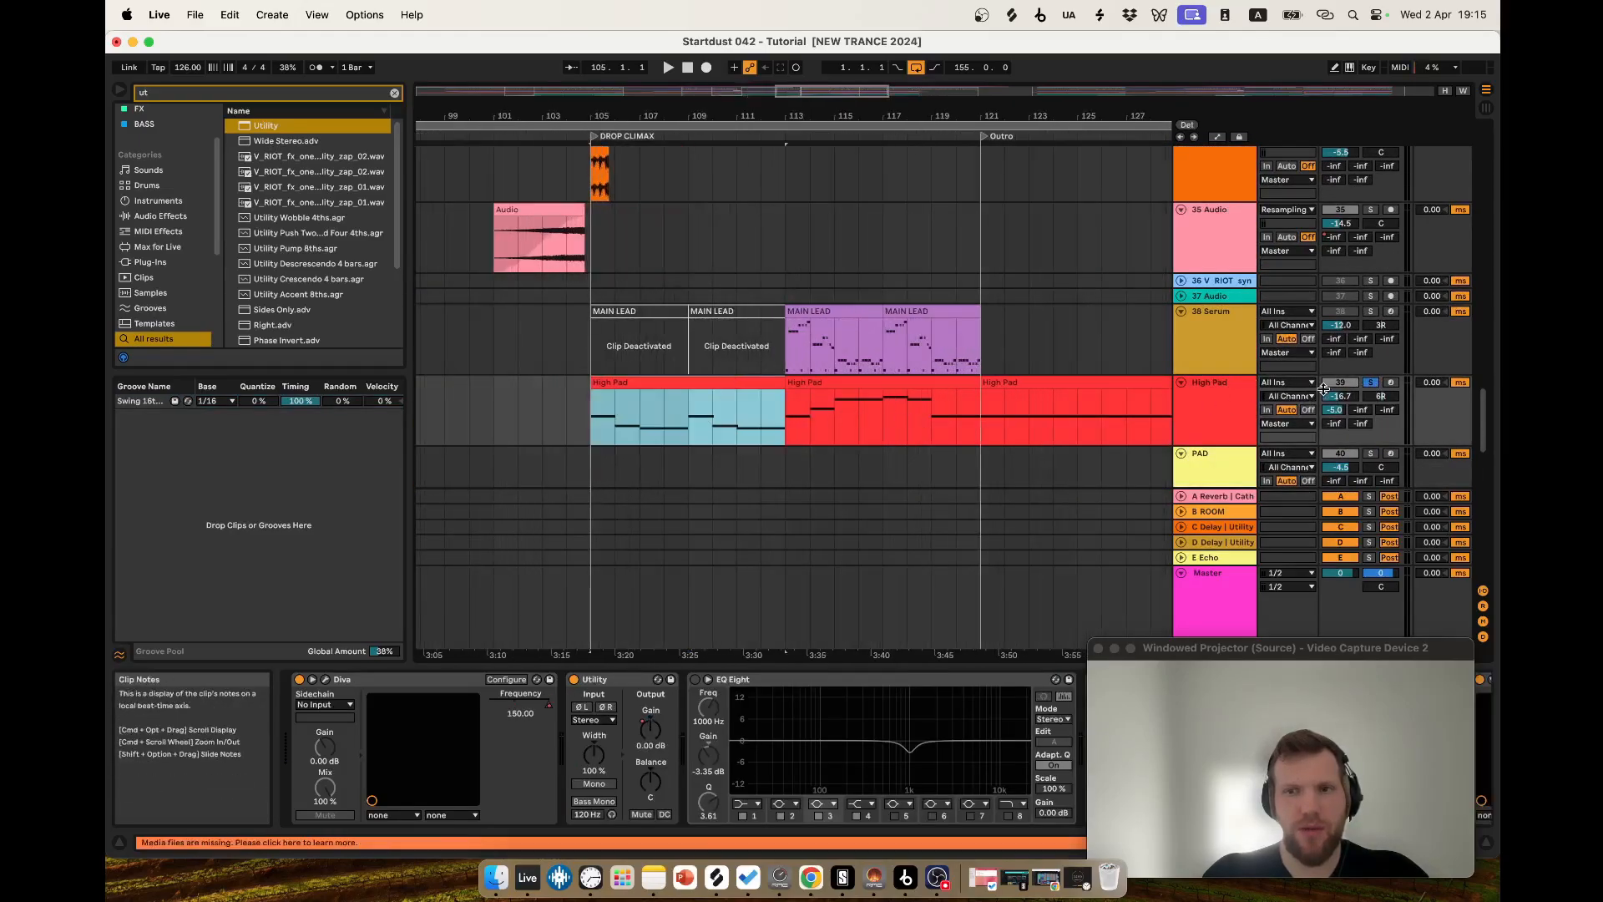
{"action": "left_click", "coordinate": [1371, 383]}
Place the insert marker at 113.1.1 on the High Pad track, solo the track, and start playback.
{"action": "left_click", "coordinate": [800, 431]}
{"action": "scroll", "coordinate": [802, 430], "scroll_direction": "up", "scroll_amount": 1}
{"action": "left_click_drag", "start_coordinate": [594, 430], "coordinate": [979, 425]}
{"action": "left_click", "coordinate": [809, 428]}
{"action": "left_click", "coordinate": [787, 431]}
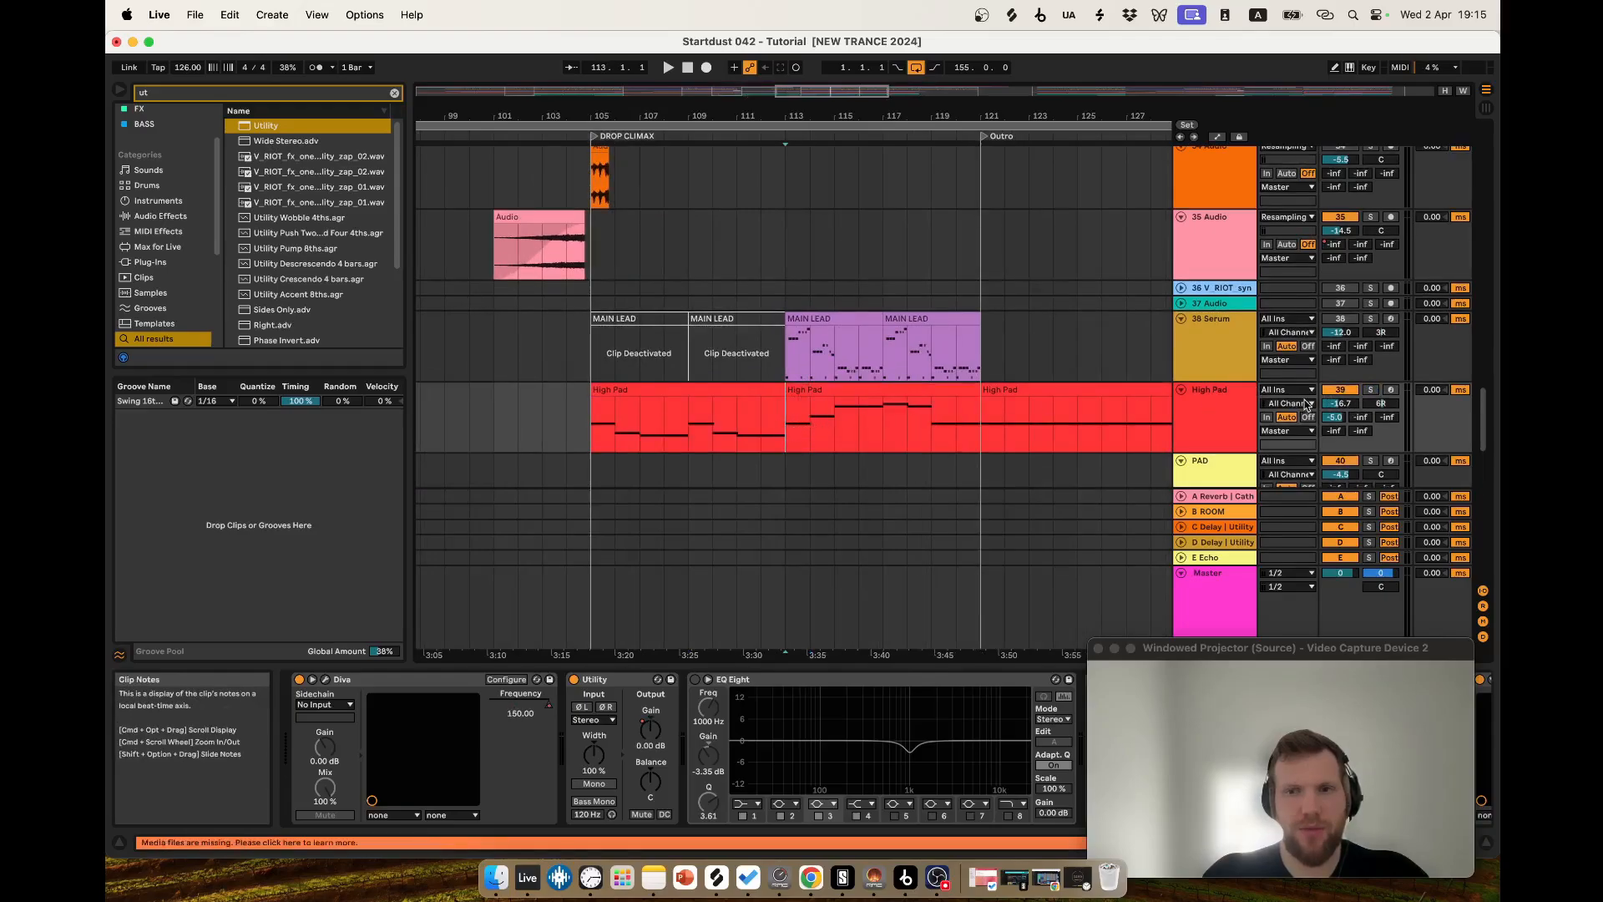
{"action": "left_click", "coordinate": [1370, 389]}
{"action": "key", "text": "space"}
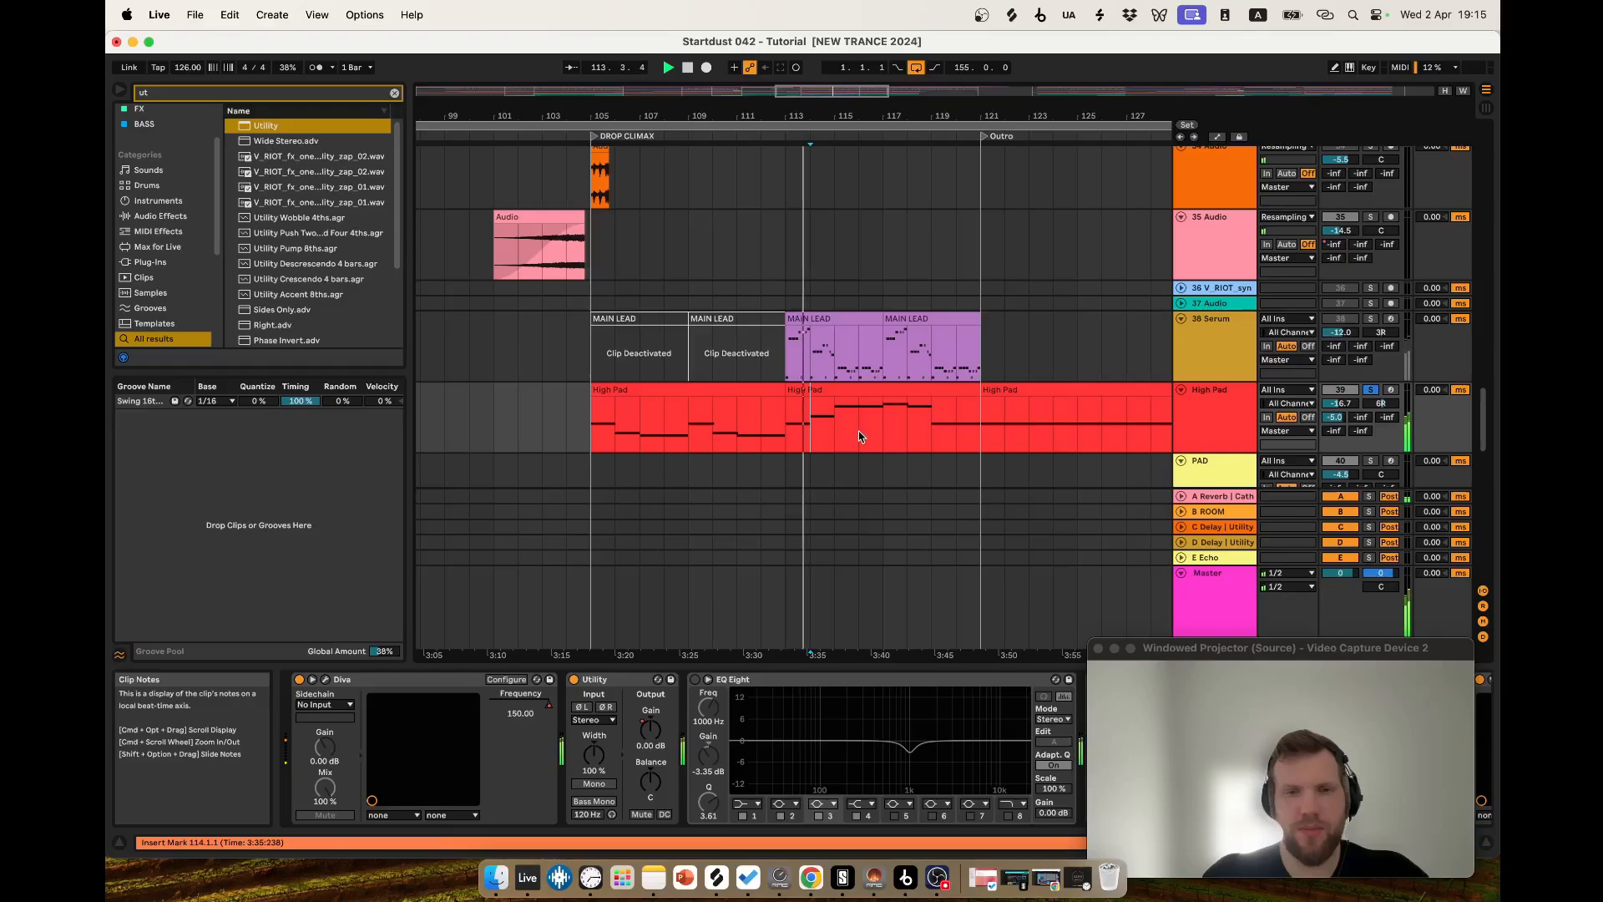
Listen to the soloed High Pad's rising line in DROP CLIMAX, moving the insert marker to 117.1.1 and 119.1.1.
{"action": "scroll", "coordinate": [870, 451], "scroll_direction": "down", "scroll_amount": 2}
{"action": "scroll", "coordinate": [853, 454], "scroll_direction": "up", "scroll_amount": 4}
{"action": "scroll", "coordinate": [871, 448], "scroll_direction": "down", "scroll_amount": 4}
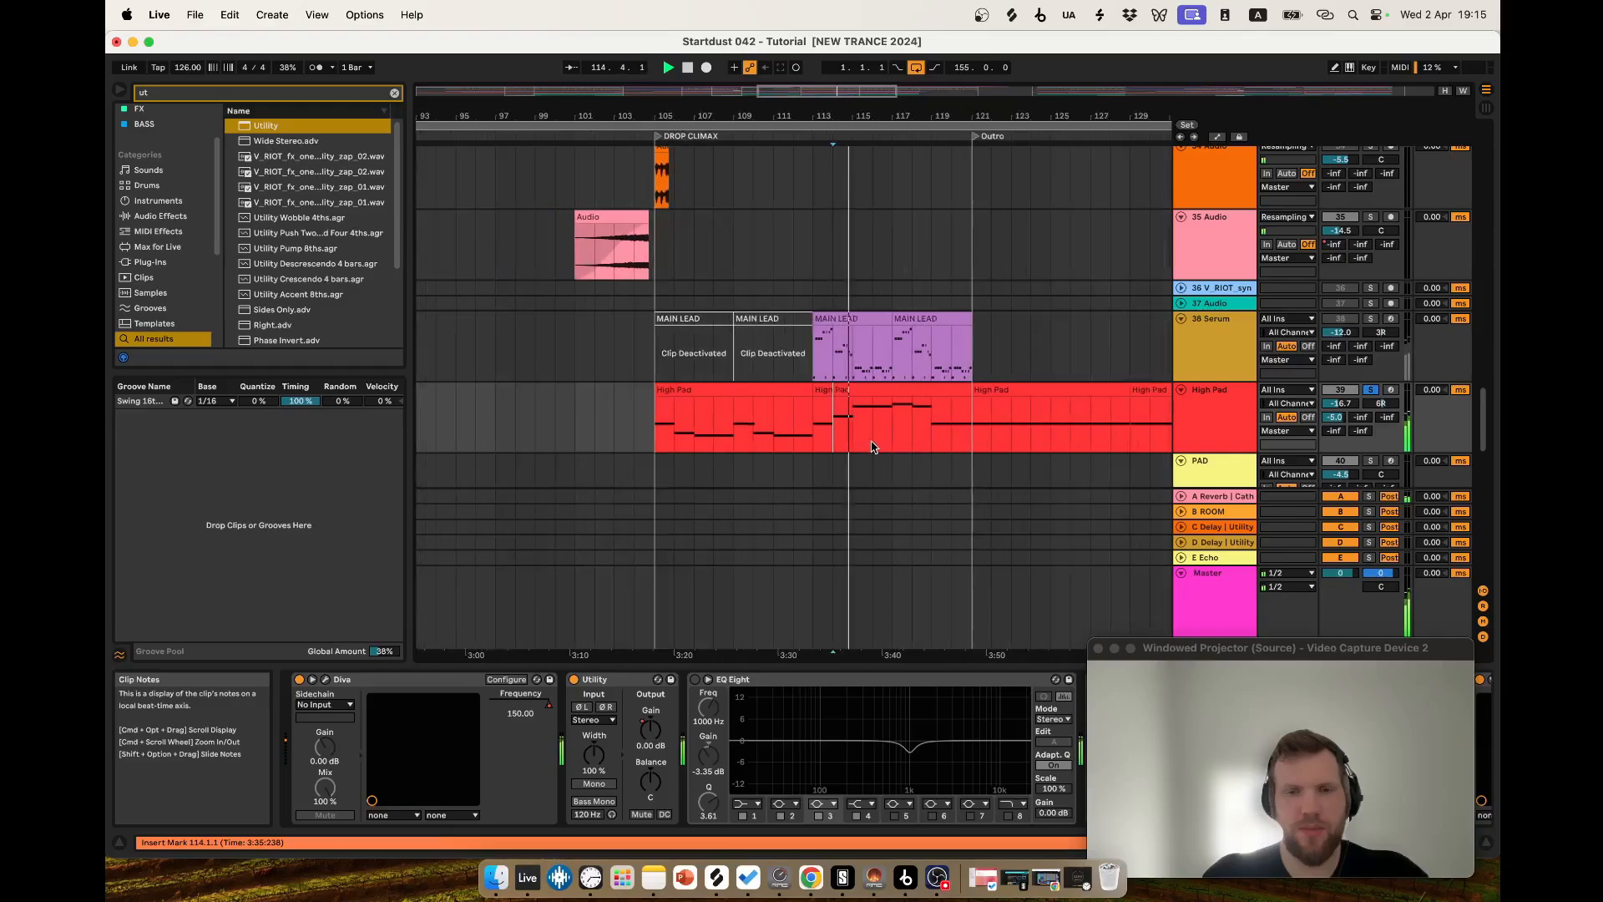
{"action": "scroll", "coordinate": [857, 451], "scroll_direction": "up", "scroll_amount": 2}
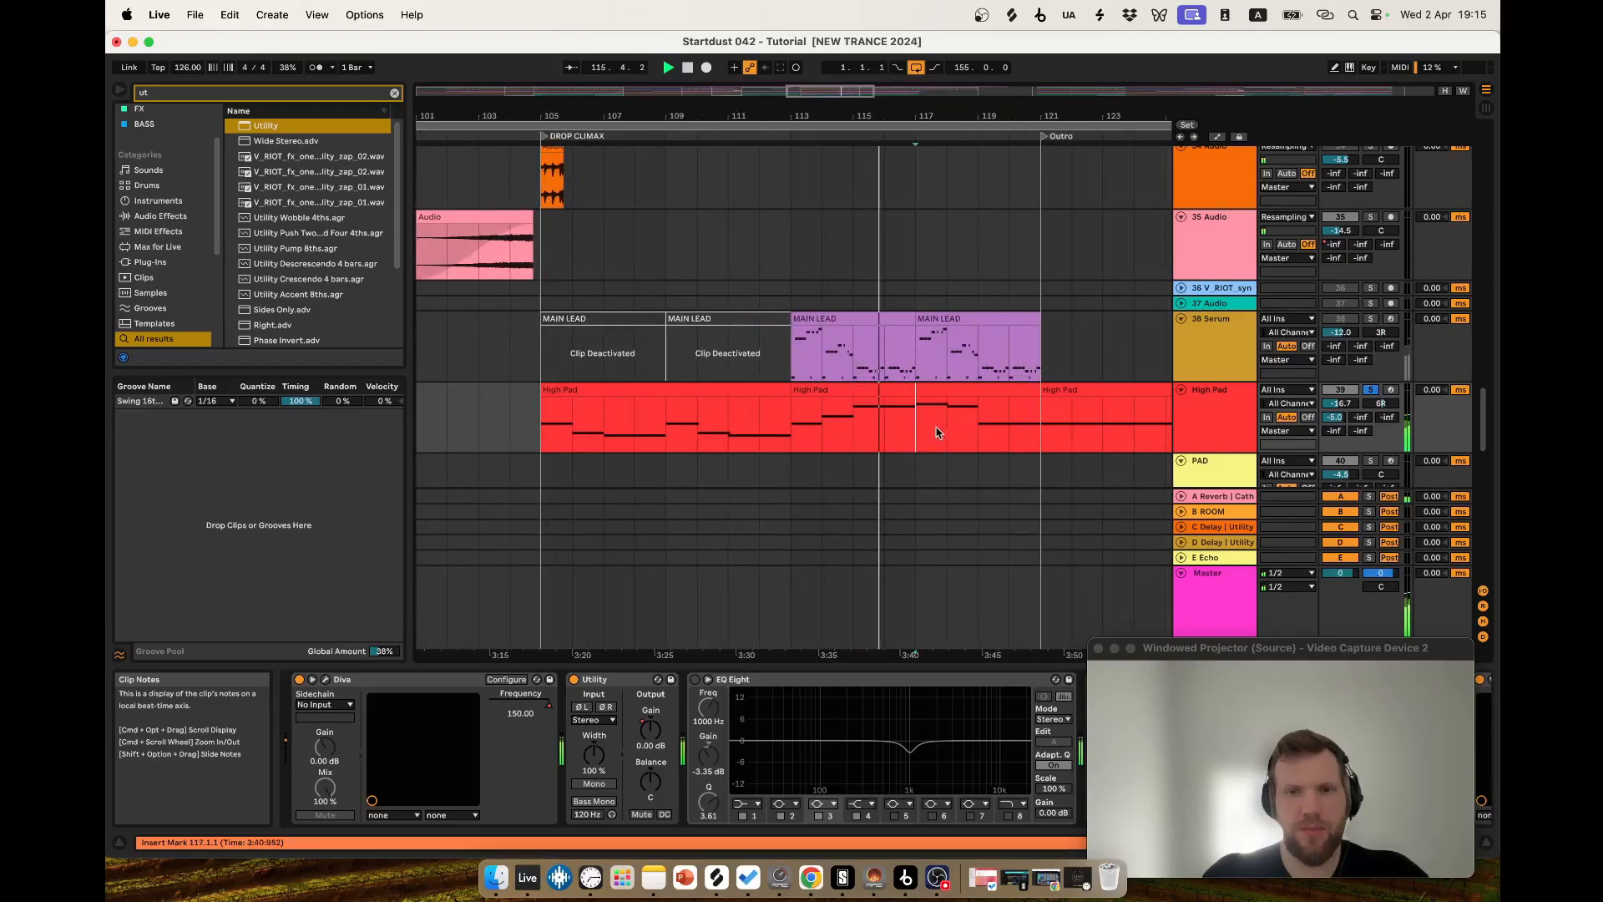
{"action": "scroll", "coordinate": [938, 466], "scroll_direction": "down", "scroll_amount": 1}
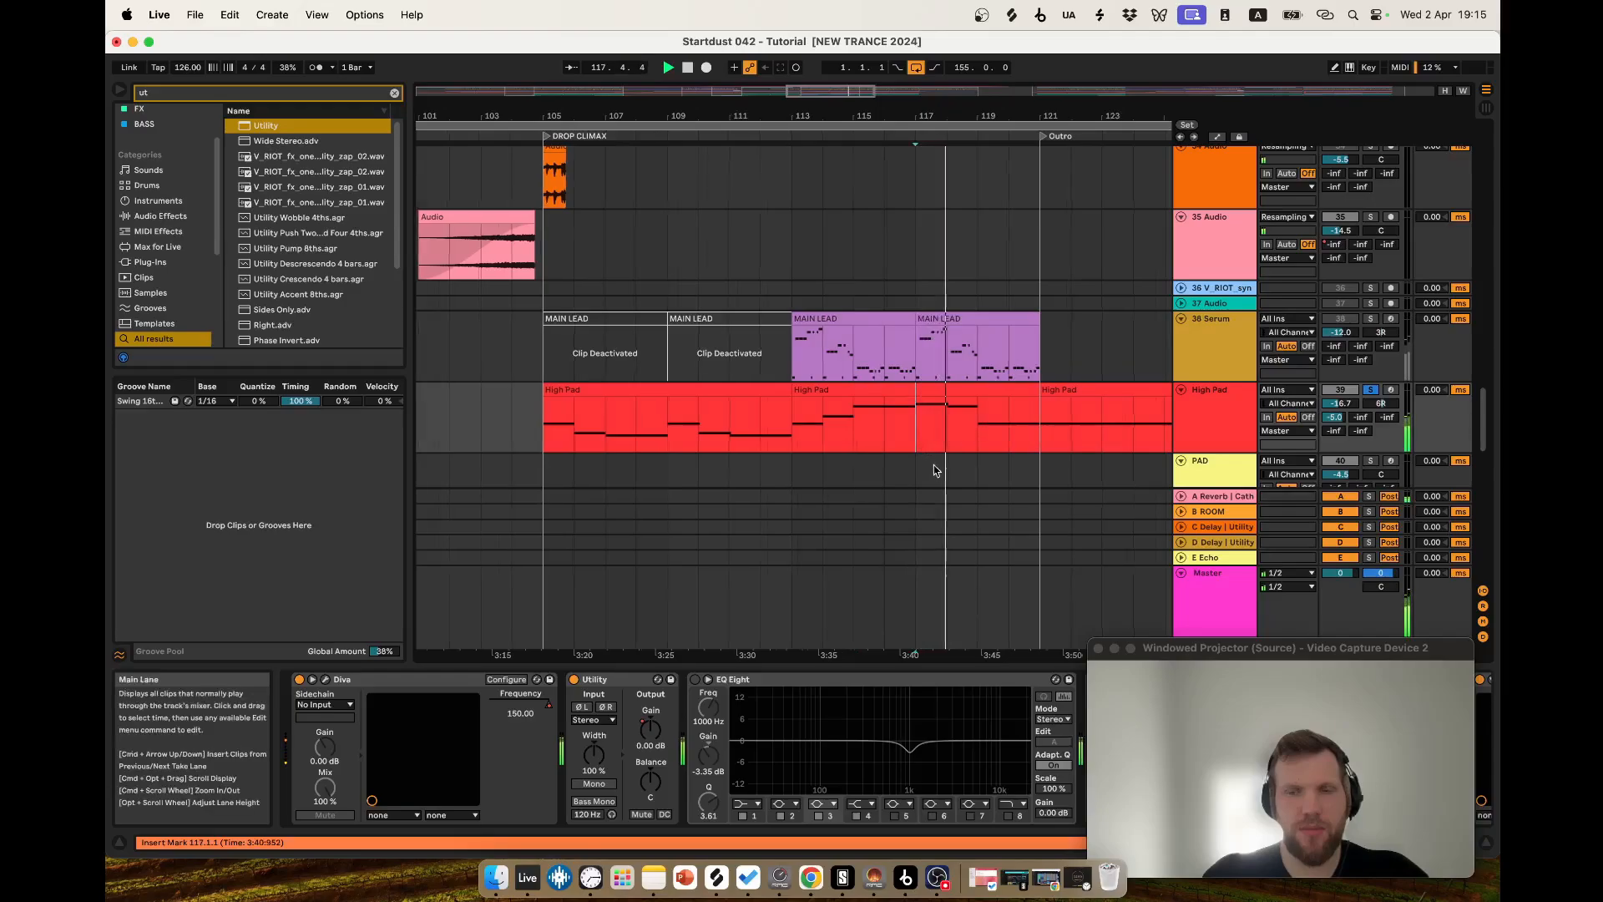
{"action": "scroll", "coordinate": [978, 450], "scroll_direction": "up", "scroll_amount": 1}
{"action": "left_click", "coordinate": [980, 445]}
{"action": "scroll", "coordinate": [993, 460], "scroll_direction": "down", "scroll_amount": 1}
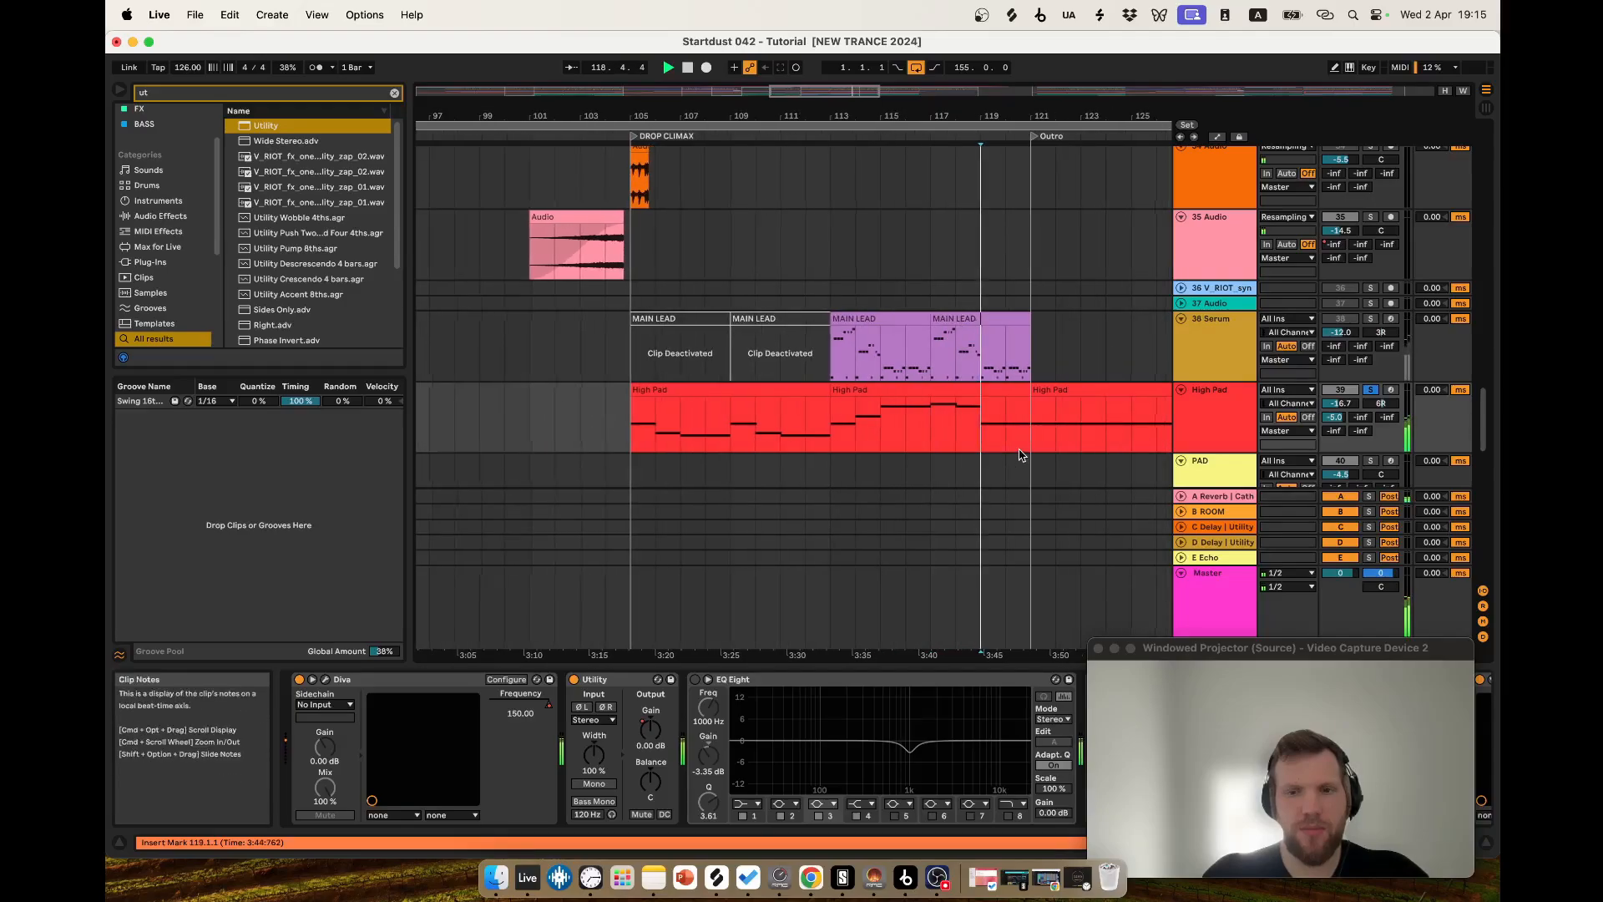
Unsolo High Pad, play the full mix from 113.1.1, and review the DROP CLIMAX tracks up to KICK.
{"action": "left_click", "coordinate": [1370, 389]}
{"action": "key", "text": "space"}
{"action": "scroll", "coordinate": [987, 425], "scroll_direction": "up", "scroll_amount": 15}
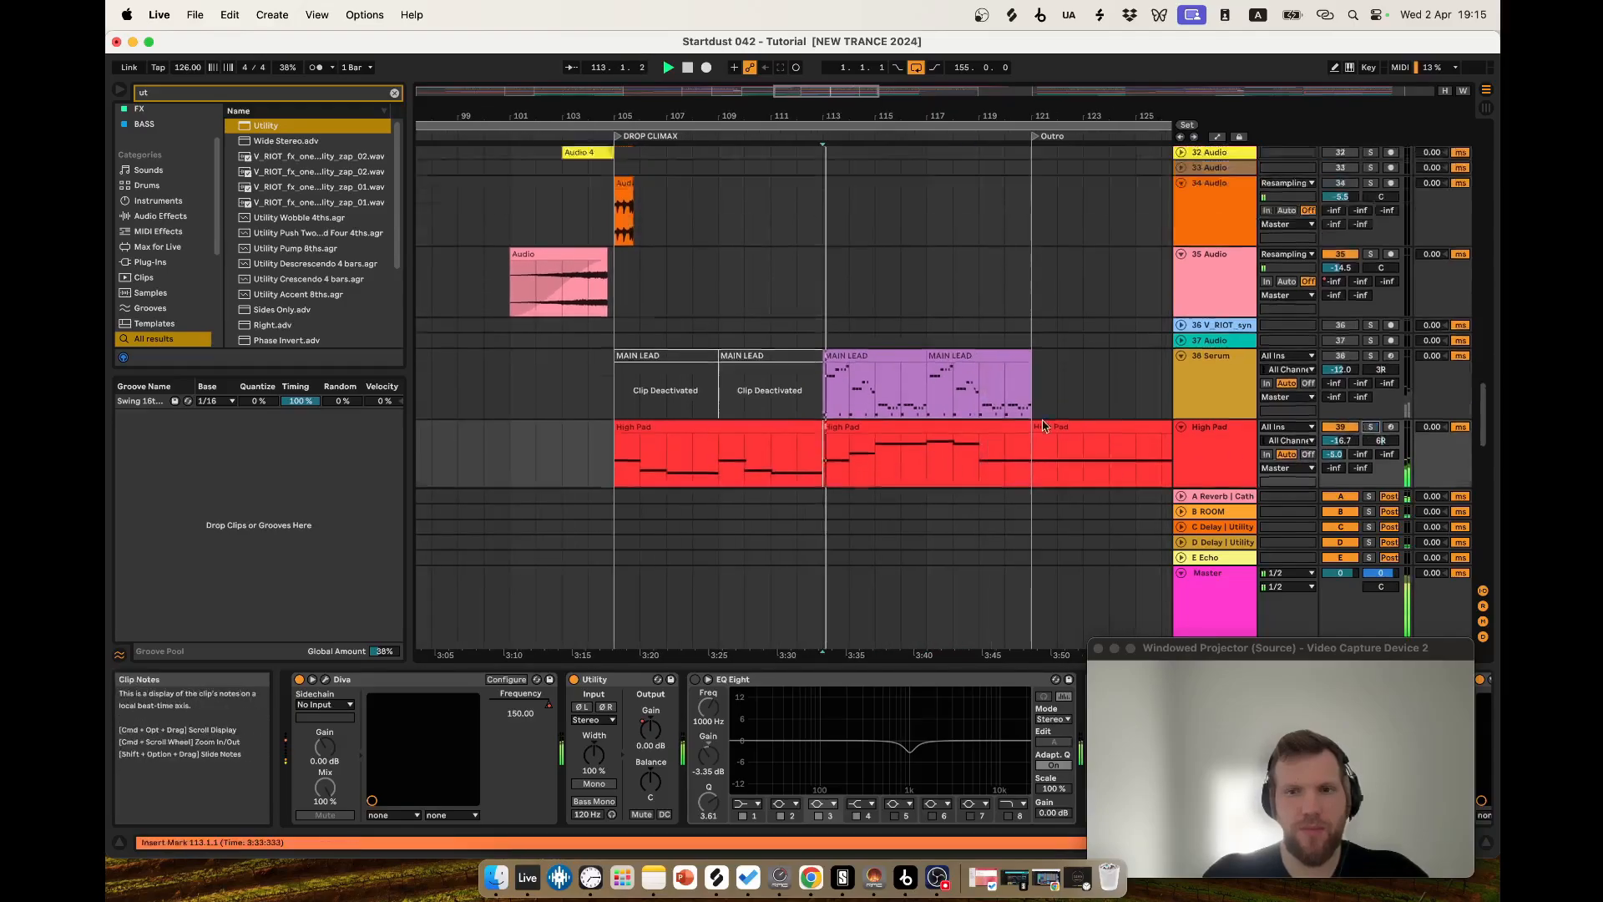
{"action": "scroll", "coordinate": [1052, 444], "scroll_direction": "up", "scroll_amount": 1}
{"action": "scroll", "coordinate": [1010, 434], "scroll_direction": "up", "scroll_amount": 4}
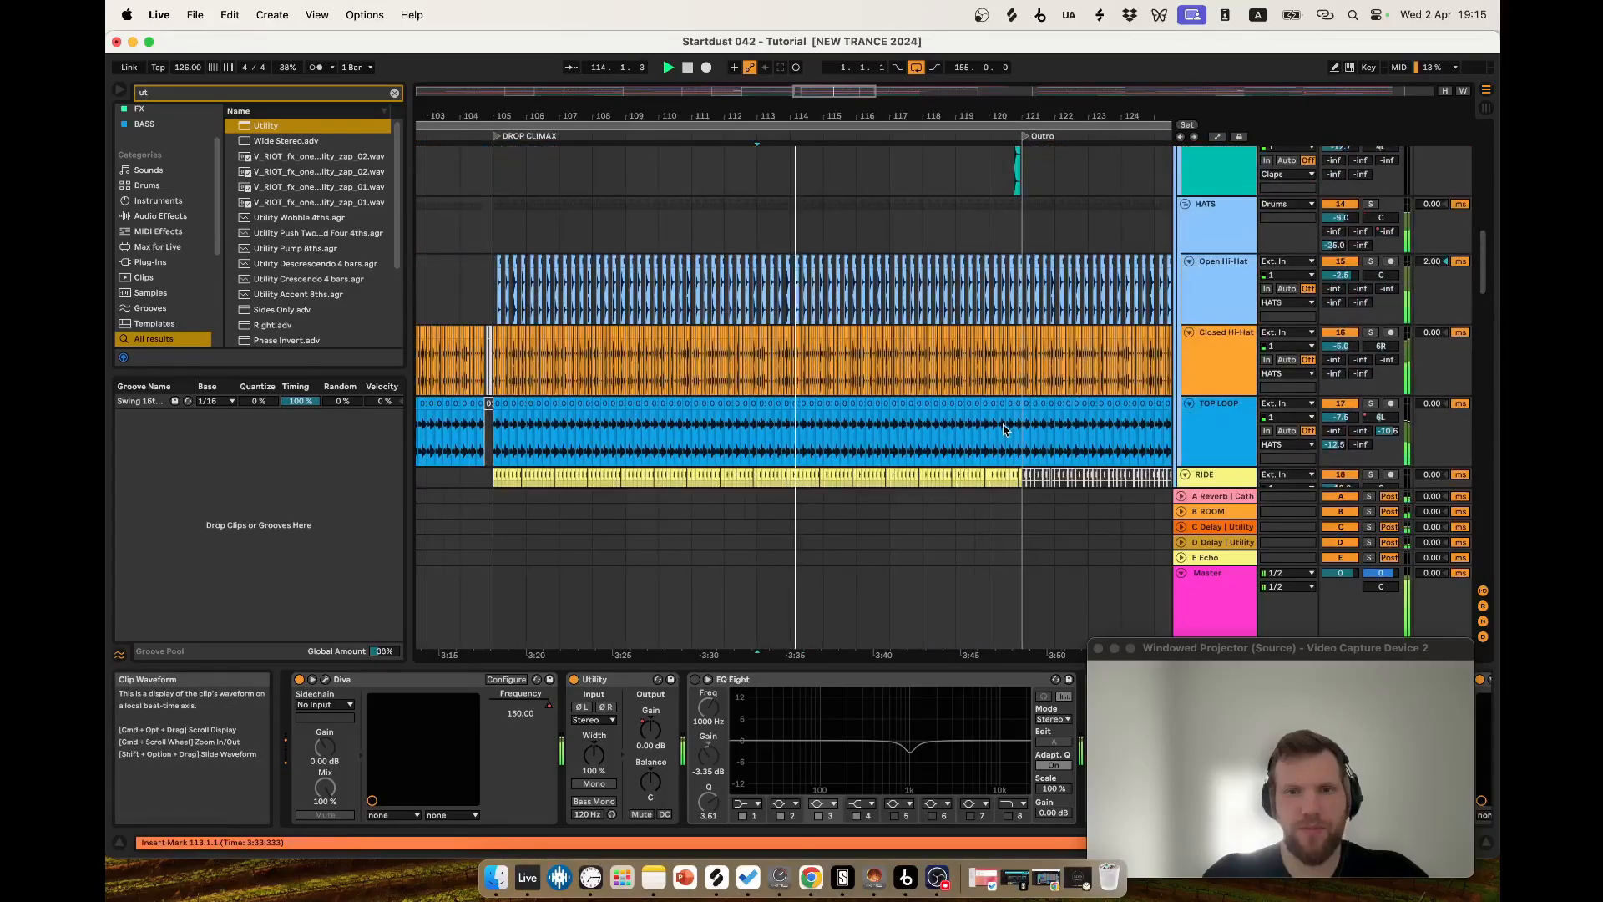
{"action": "scroll", "coordinate": [994, 416], "scroll_direction": "up", "scroll_amount": 14}
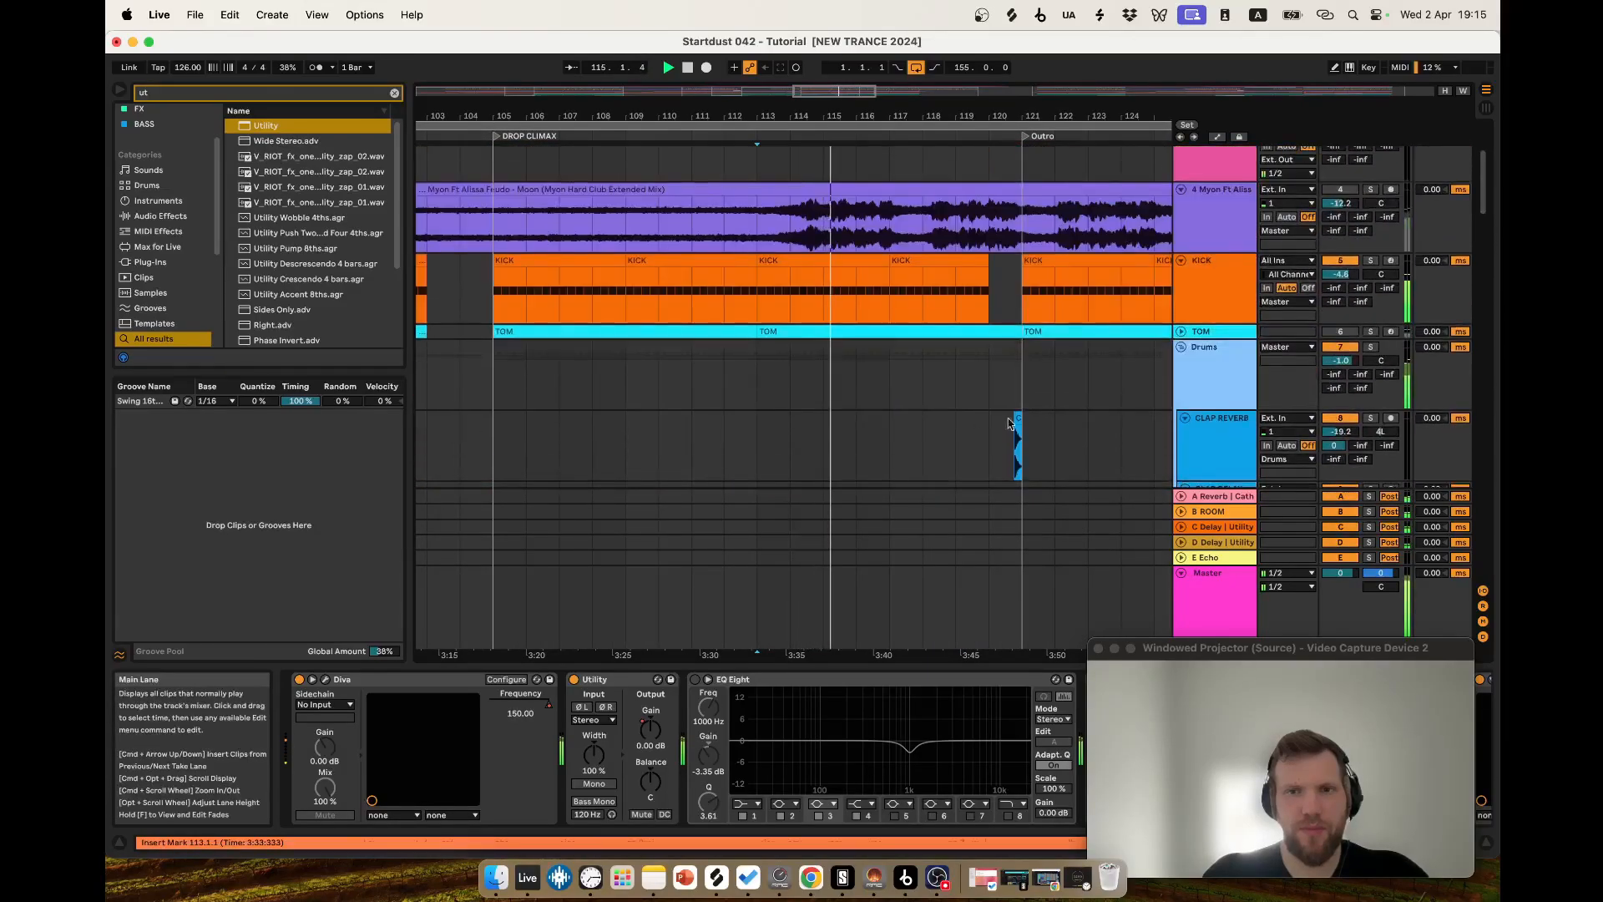
{"action": "scroll", "coordinate": [963, 405], "scroll_direction": "up", "scroll_amount": 1}
Review the hi-hat and loop tracks, solo HATS and RIDE, and play them from 113.1.1.
{"action": "scroll", "coordinate": [963, 401], "scroll_direction": "down", "scroll_amount": 12}
{"action": "scroll", "coordinate": [962, 405], "scroll_direction": "down", "scroll_amount": 5}
{"action": "scroll", "coordinate": [1002, 404], "scroll_direction": "up", "scroll_amount": 4}
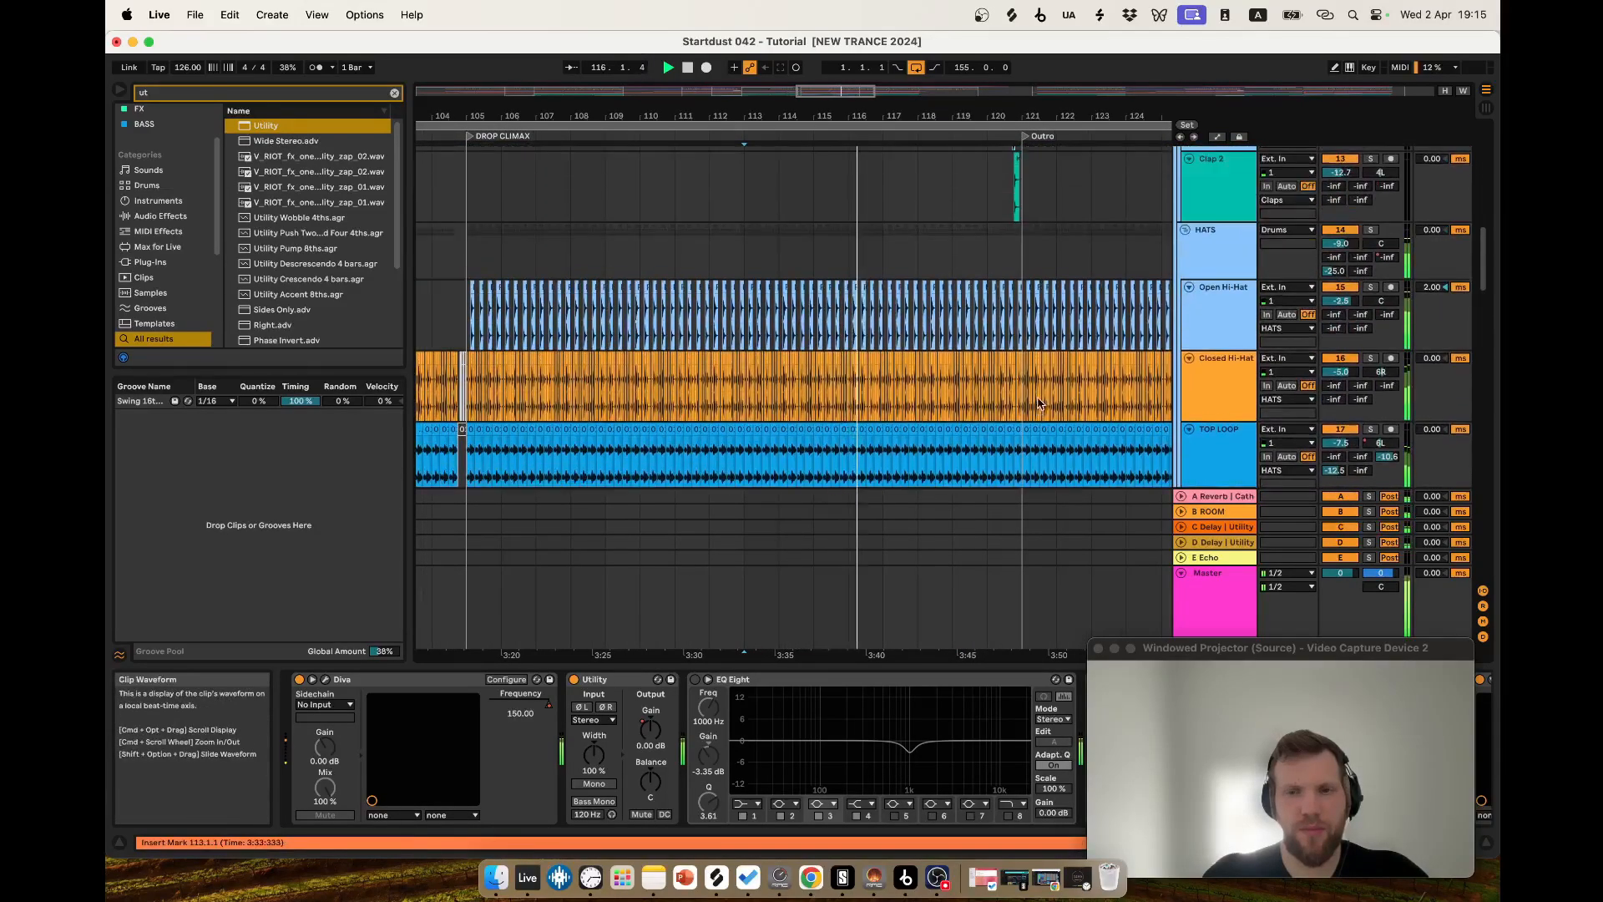
{"action": "scroll", "coordinate": [1063, 354], "scroll_direction": "up", "scroll_amount": 1}
{"action": "left_click", "coordinate": [1138, 243]}
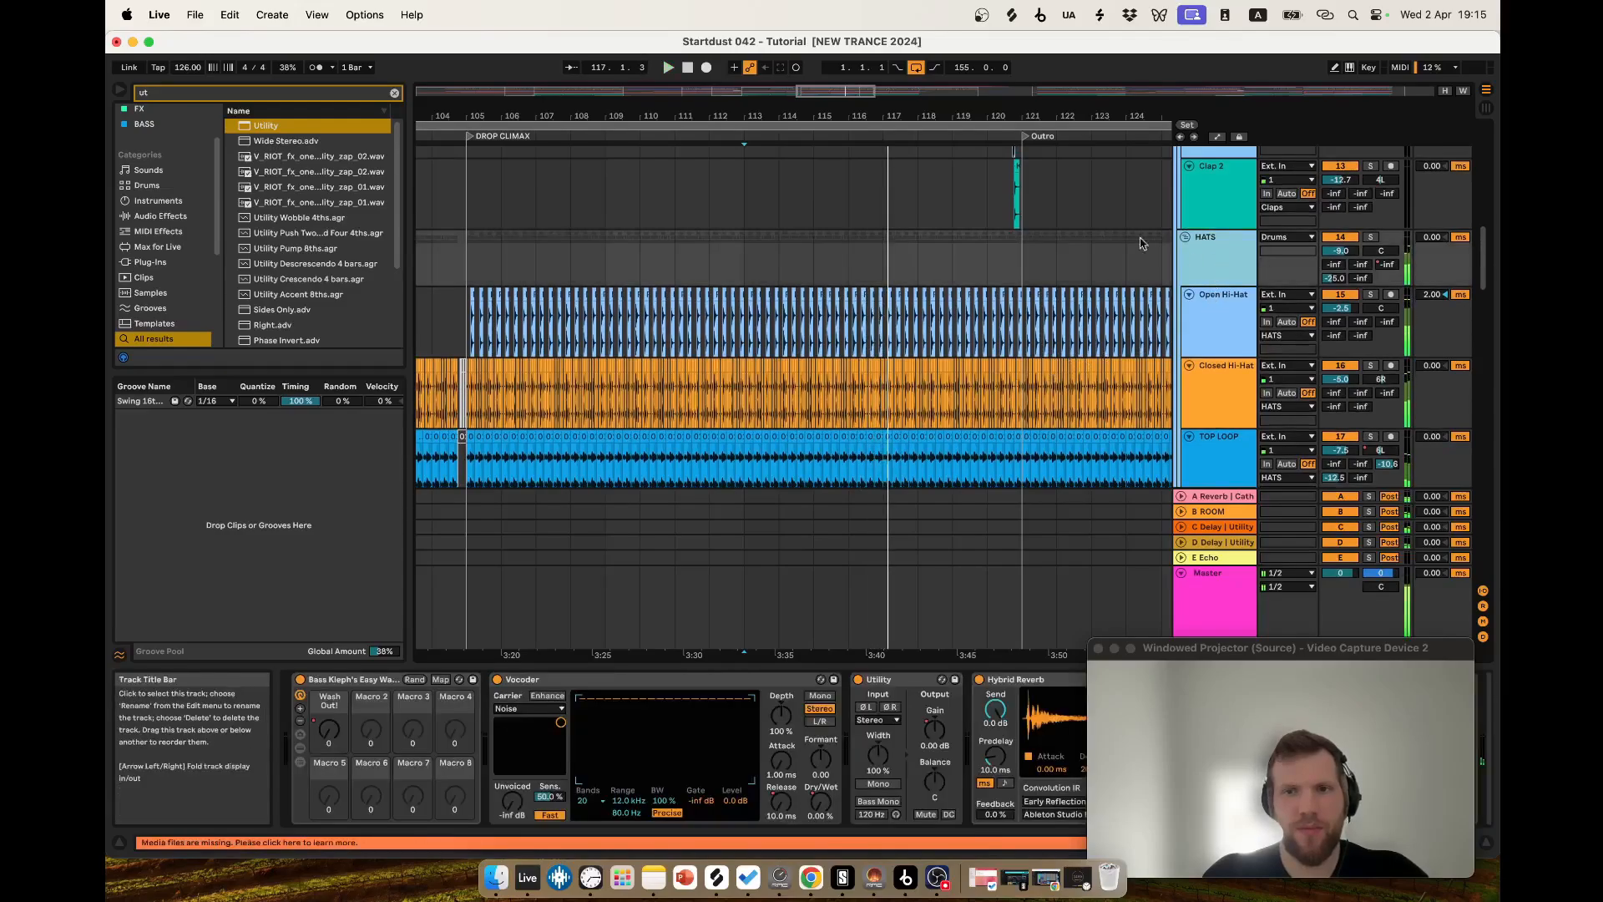
{"action": "scroll", "coordinate": [977, 418], "scroll_direction": "down", "scroll_amount": 4}
{"action": "key", "text": "space"}
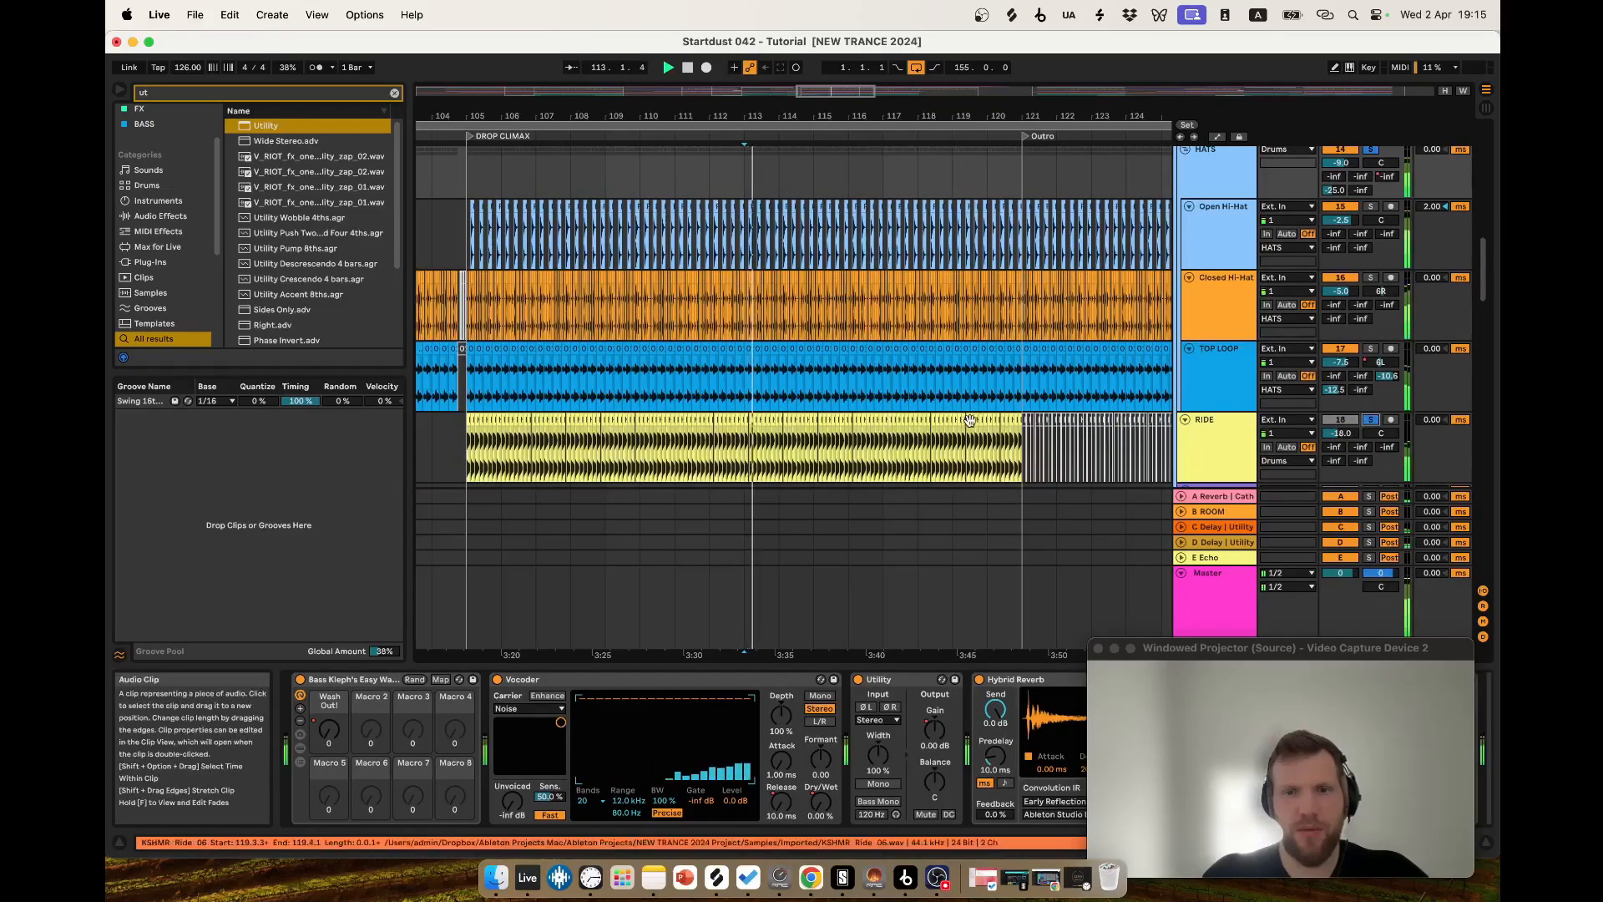
Review the drum layers from KICK through the claps and hats down to the synth shots in 20 Group.
{"action": "scroll", "coordinate": [970, 425], "scroll_direction": "up", "scroll_amount": 9}
{"action": "scroll", "coordinate": [994, 422], "scroll_direction": "up", "scroll_amount": 8}
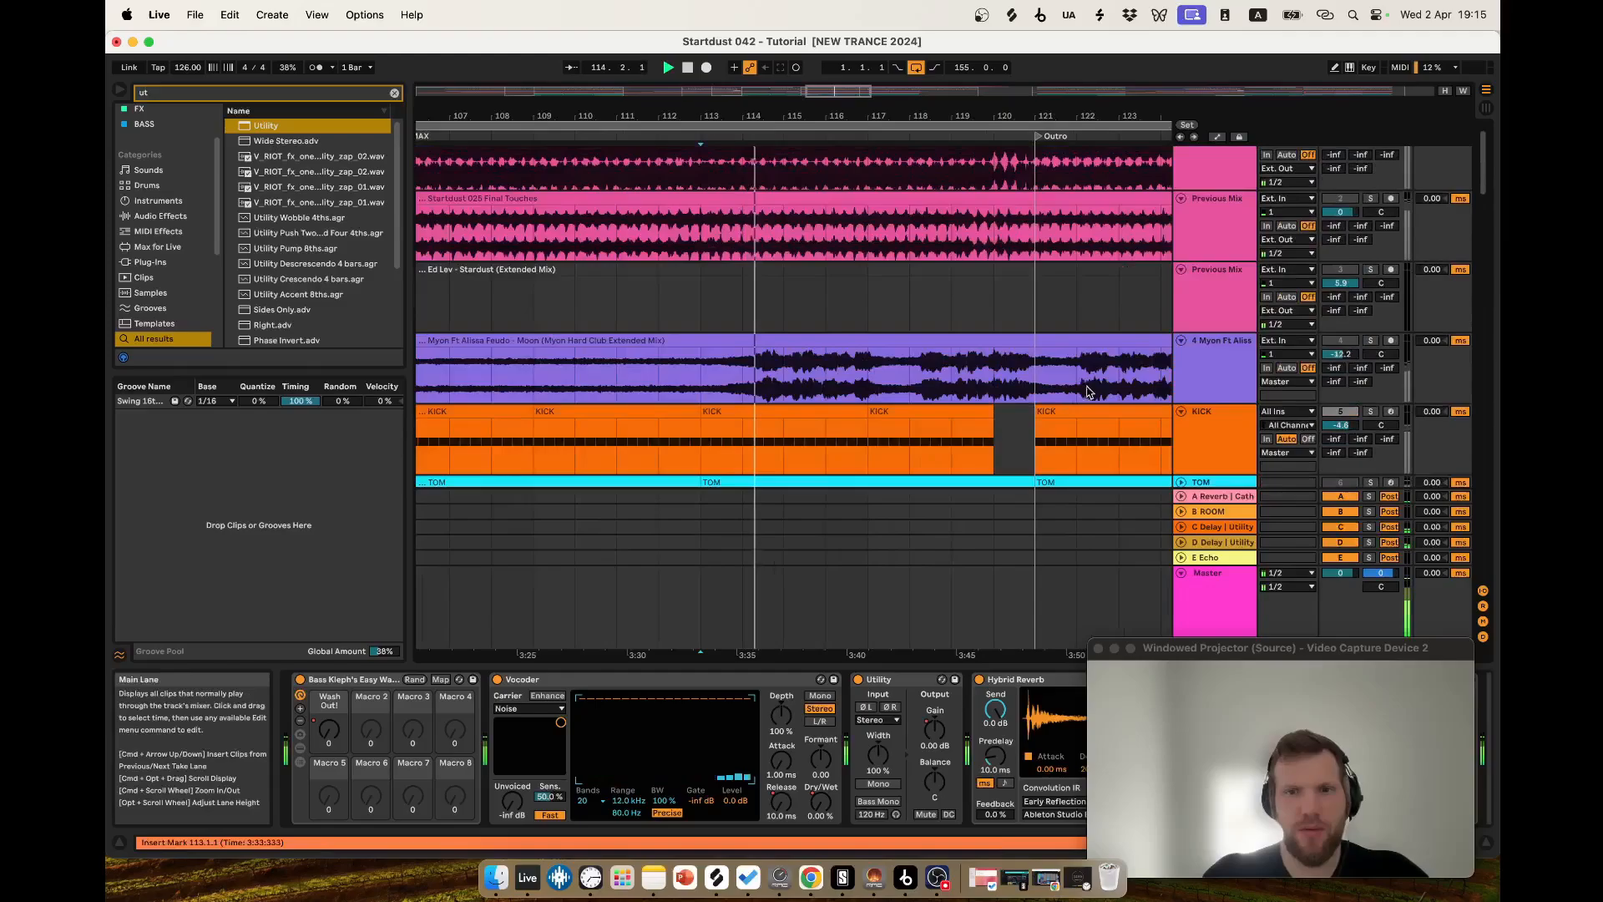
{"action": "scroll", "coordinate": [998, 421], "scroll_direction": "down", "scroll_amount": 2}
{"action": "scroll", "coordinate": [902, 444], "scroll_direction": "down", "scroll_amount": 10}
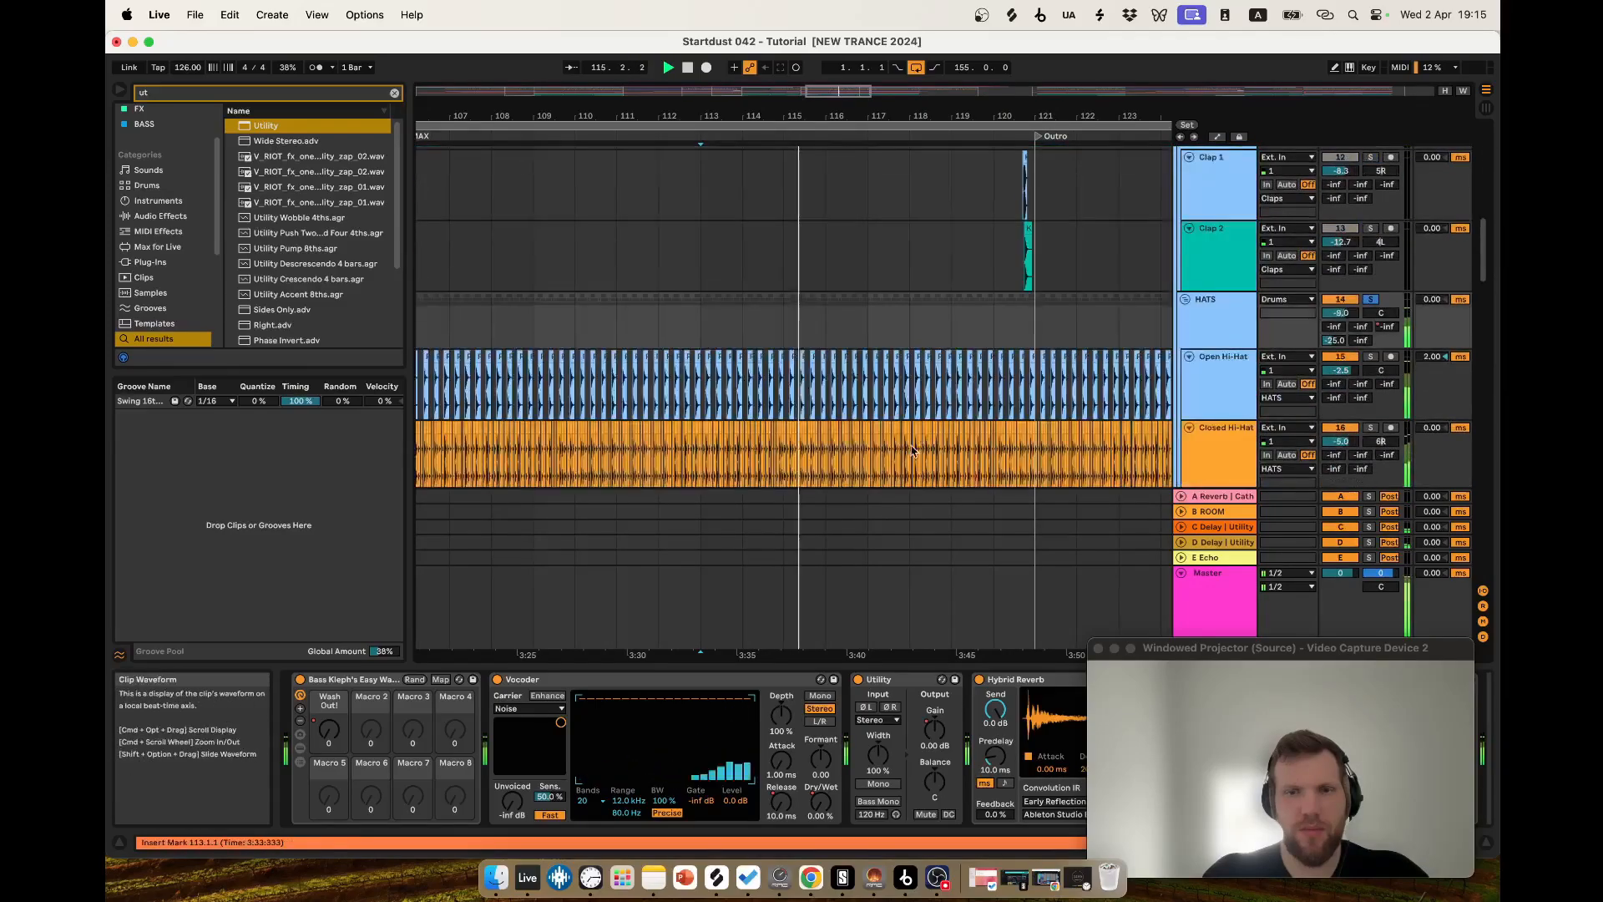
{"action": "scroll", "coordinate": [997, 388], "scroll_direction": "down", "scroll_amount": 2}
{"action": "scroll", "coordinate": [964, 411], "scroll_direction": "up", "scroll_amount": 2}
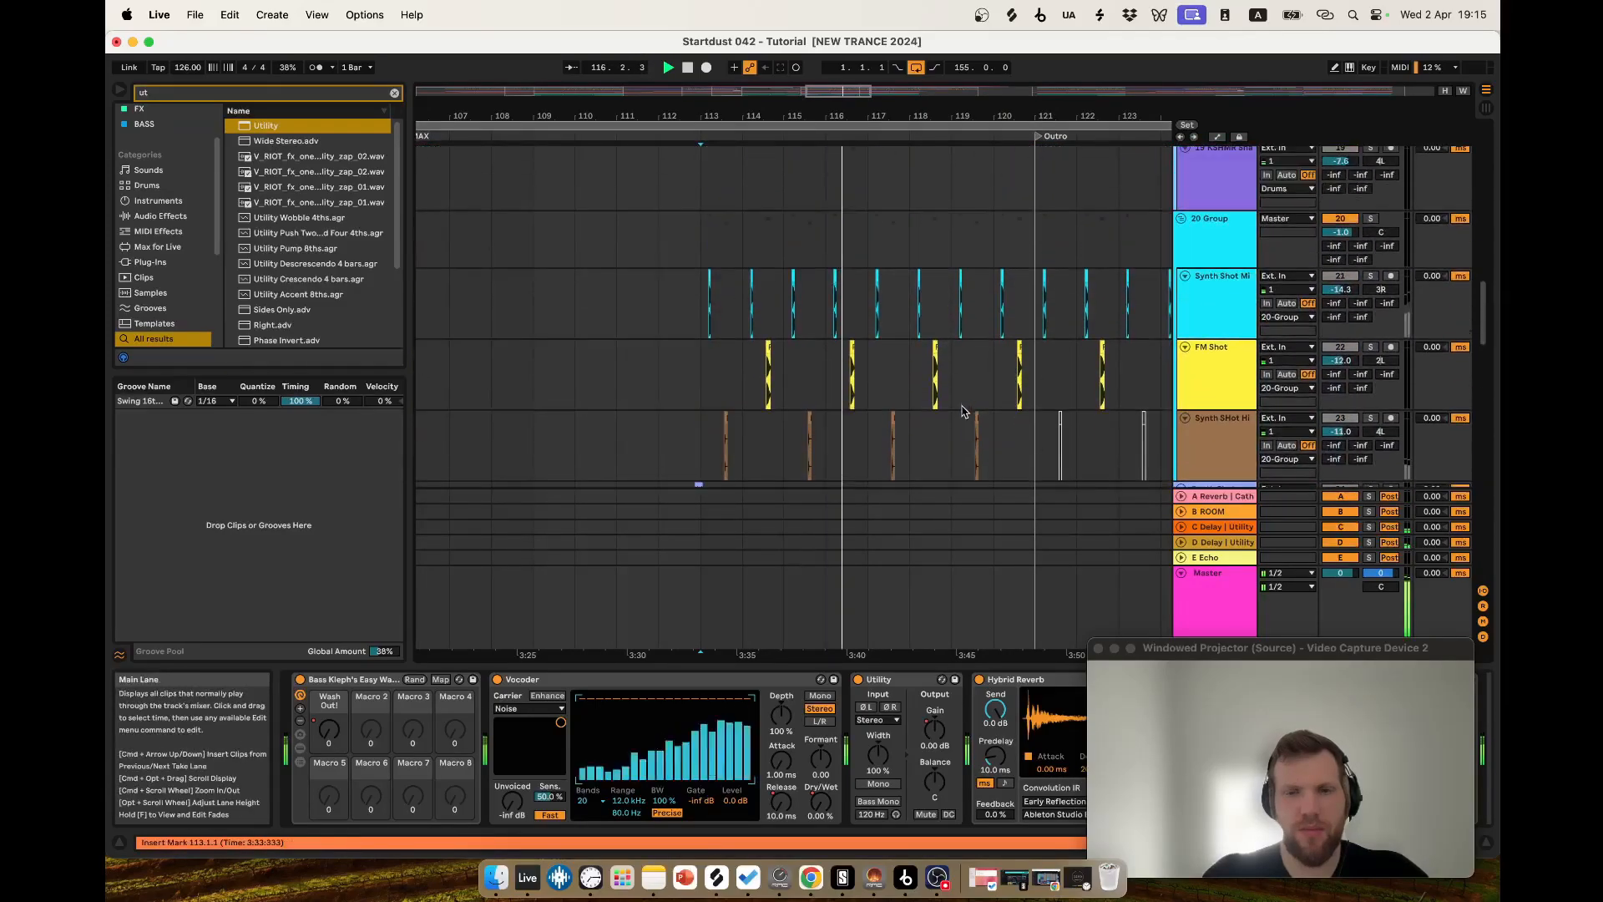
Solo 20 Group and play from 113.1.1, examining the placement of its synth and FM shots.
{"action": "key", "text": "space"}
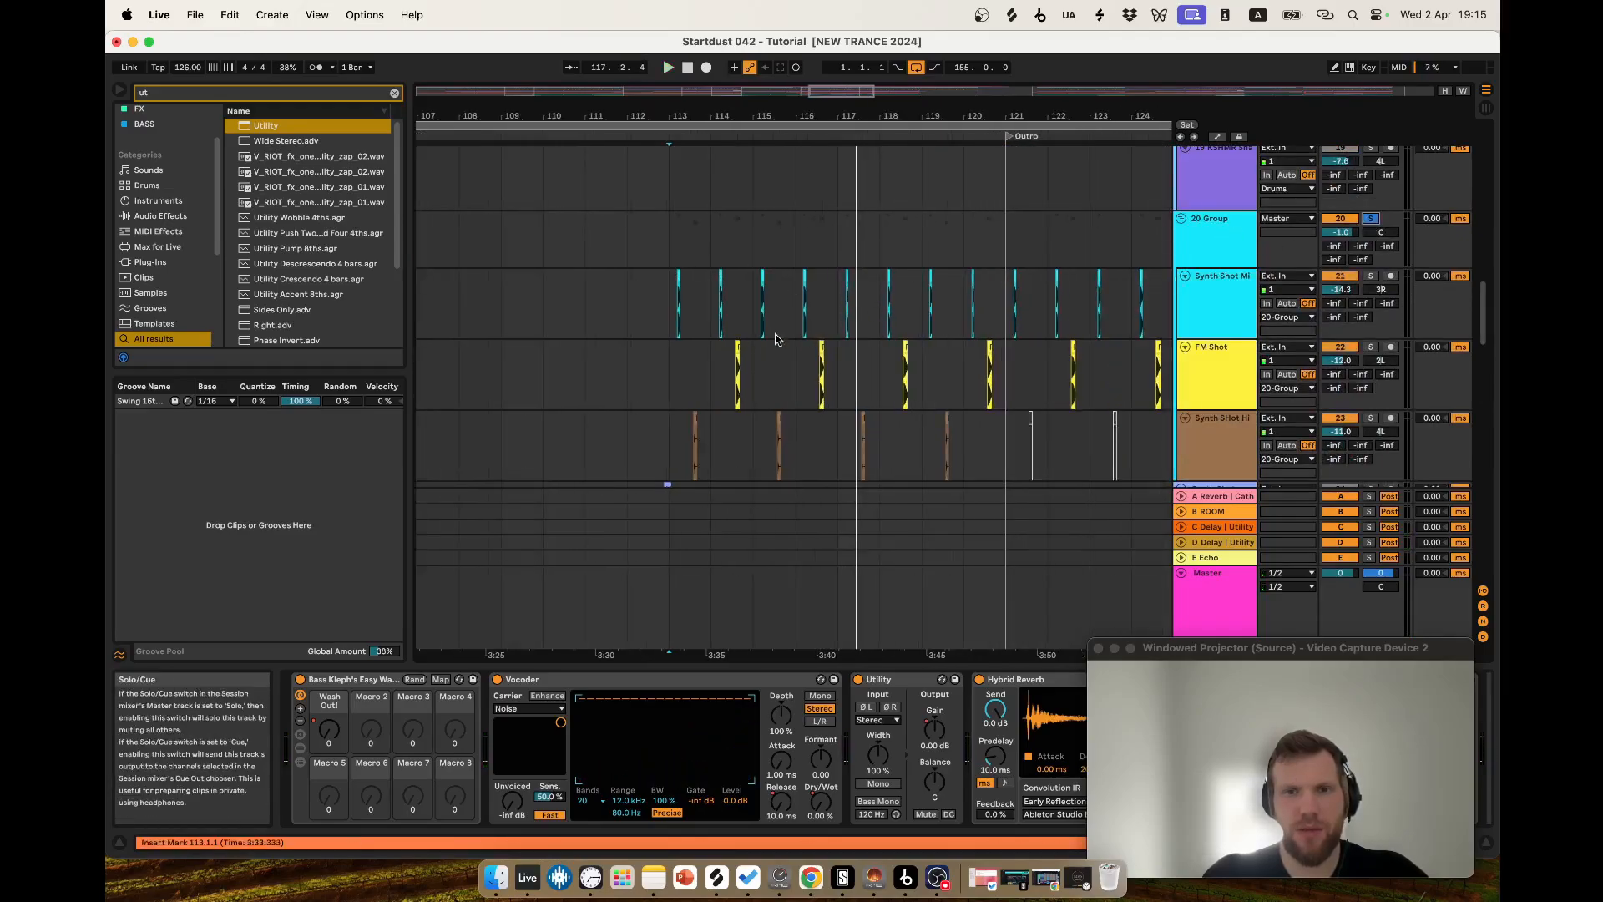
{"action": "key", "text": "space"}
{"action": "scroll", "coordinate": [775, 339], "scroll_direction": "up", "scroll_amount": 5}
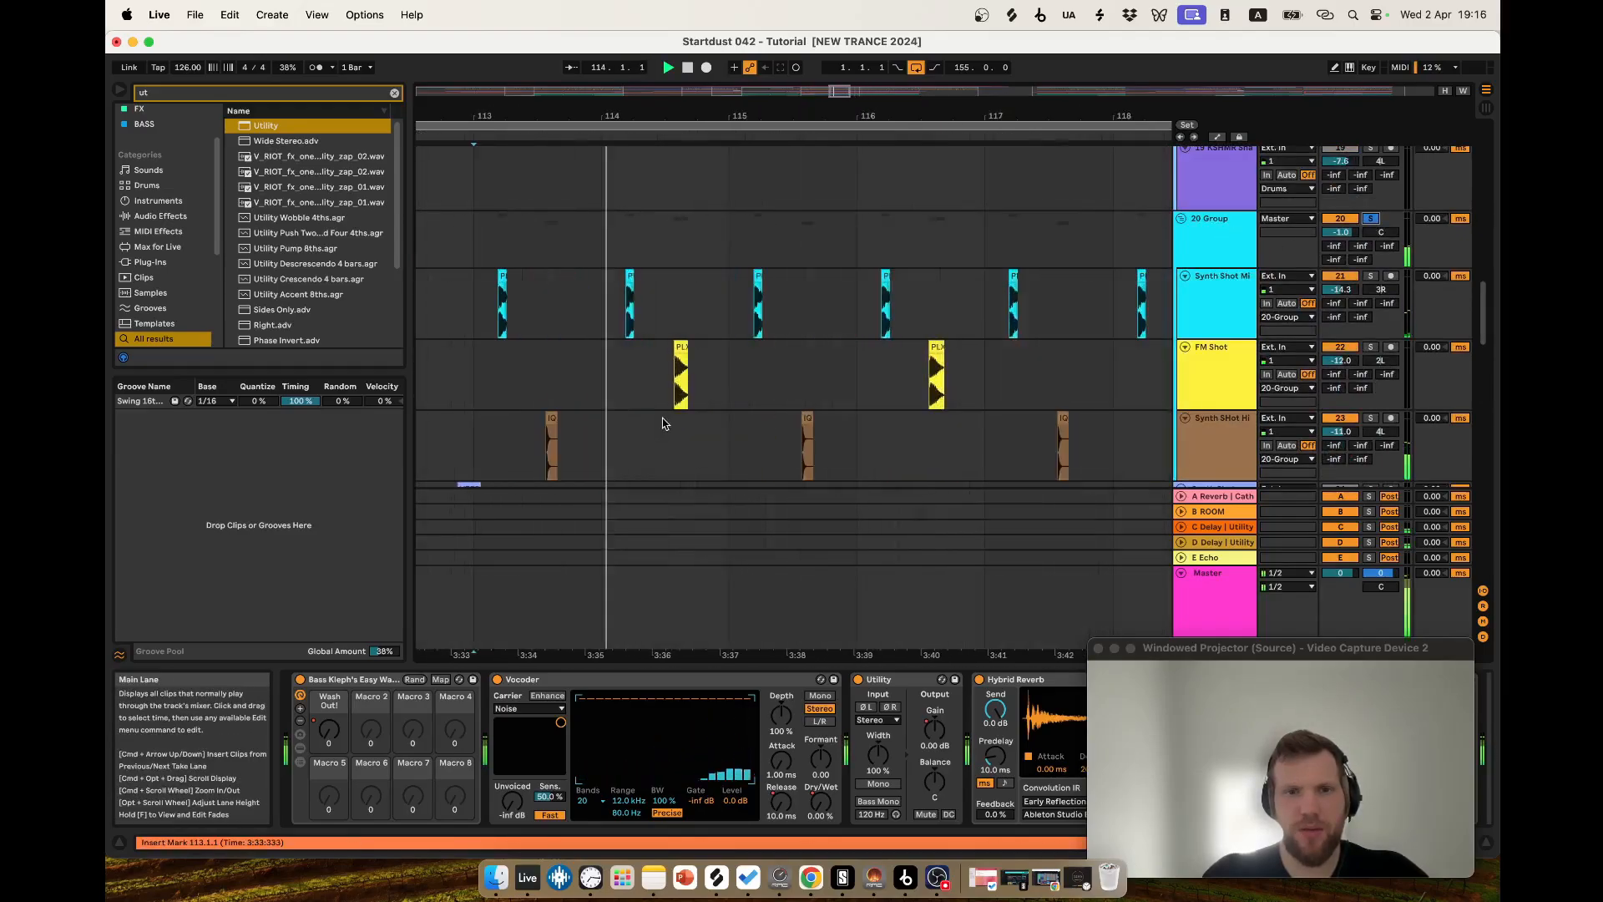
{"action": "scroll", "coordinate": [723, 421], "scroll_direction": "down", "scroll_amount": 3}
{"action": "scroll", "coordinate": [733, 416], "scroll_direction": "up", "scroll_amount": 4}
{"action": "scroll", "coordinate": [735, 407], "scroll_direction": "down", "scroll_amount": 3}
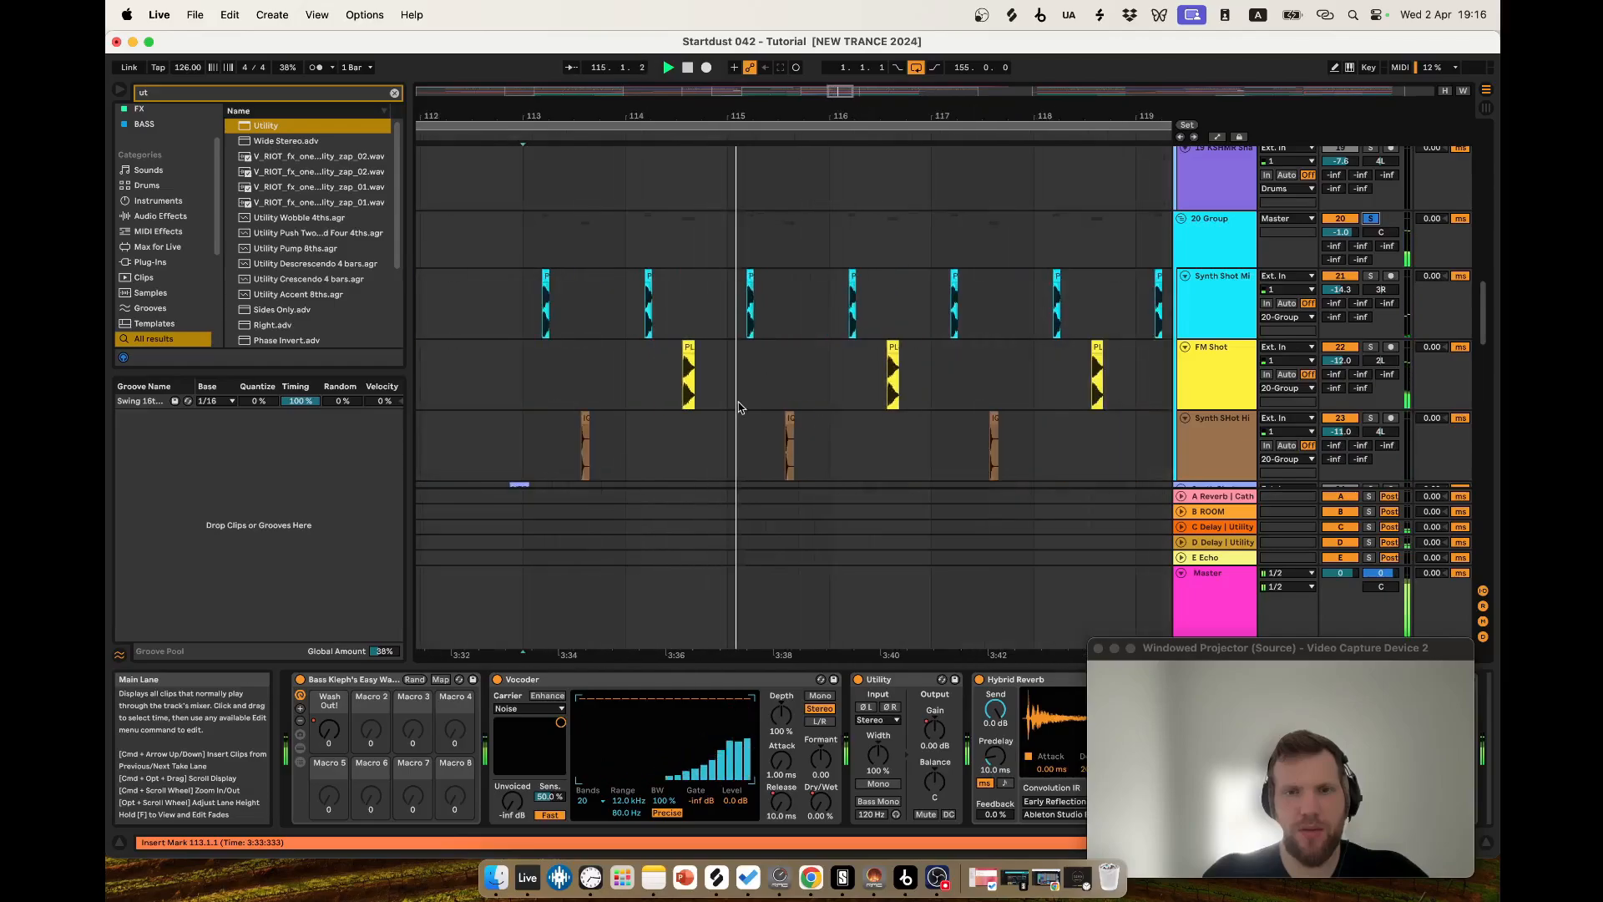
{"action": "scroll", "coordinate": [860, 401], "scroll_direction": "down", "scroll_amount": 2}
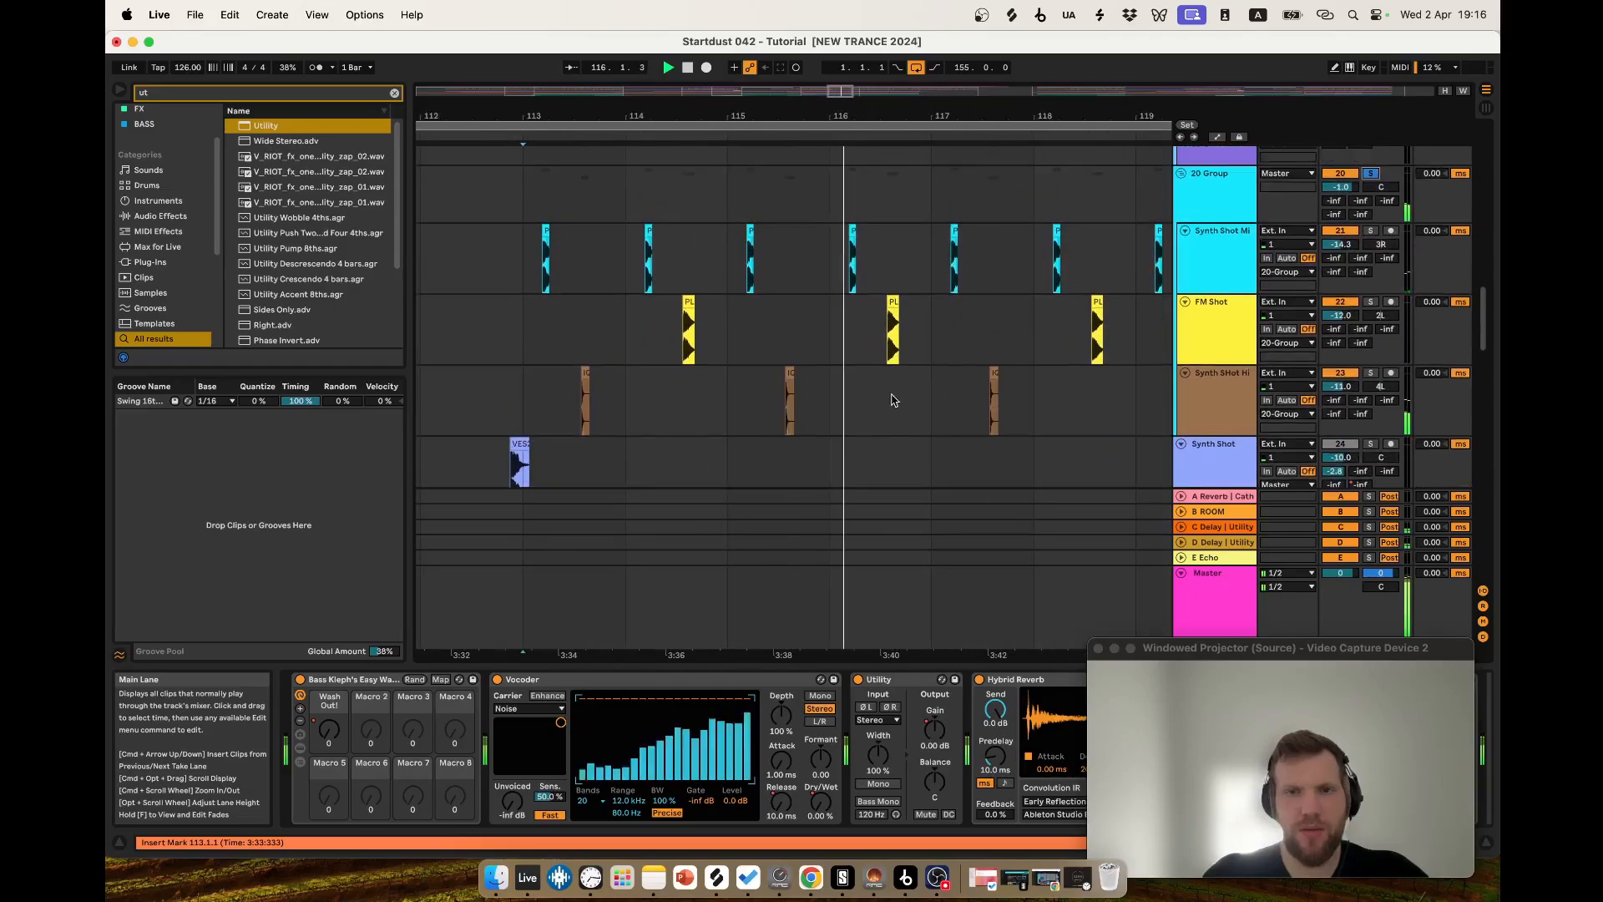
Select the FM Shot track, stop playback, and select its shot clip near 114.3.3.
{"action": "left_click", "coordinate": [1194, 253]}
{"action": "left_click", "coordinate": [1224, 312], "text": "shift"}
{"action": "scroll", "coordinate": [954, 361], "scroll_direction": "up", "scroll_amount": 2}
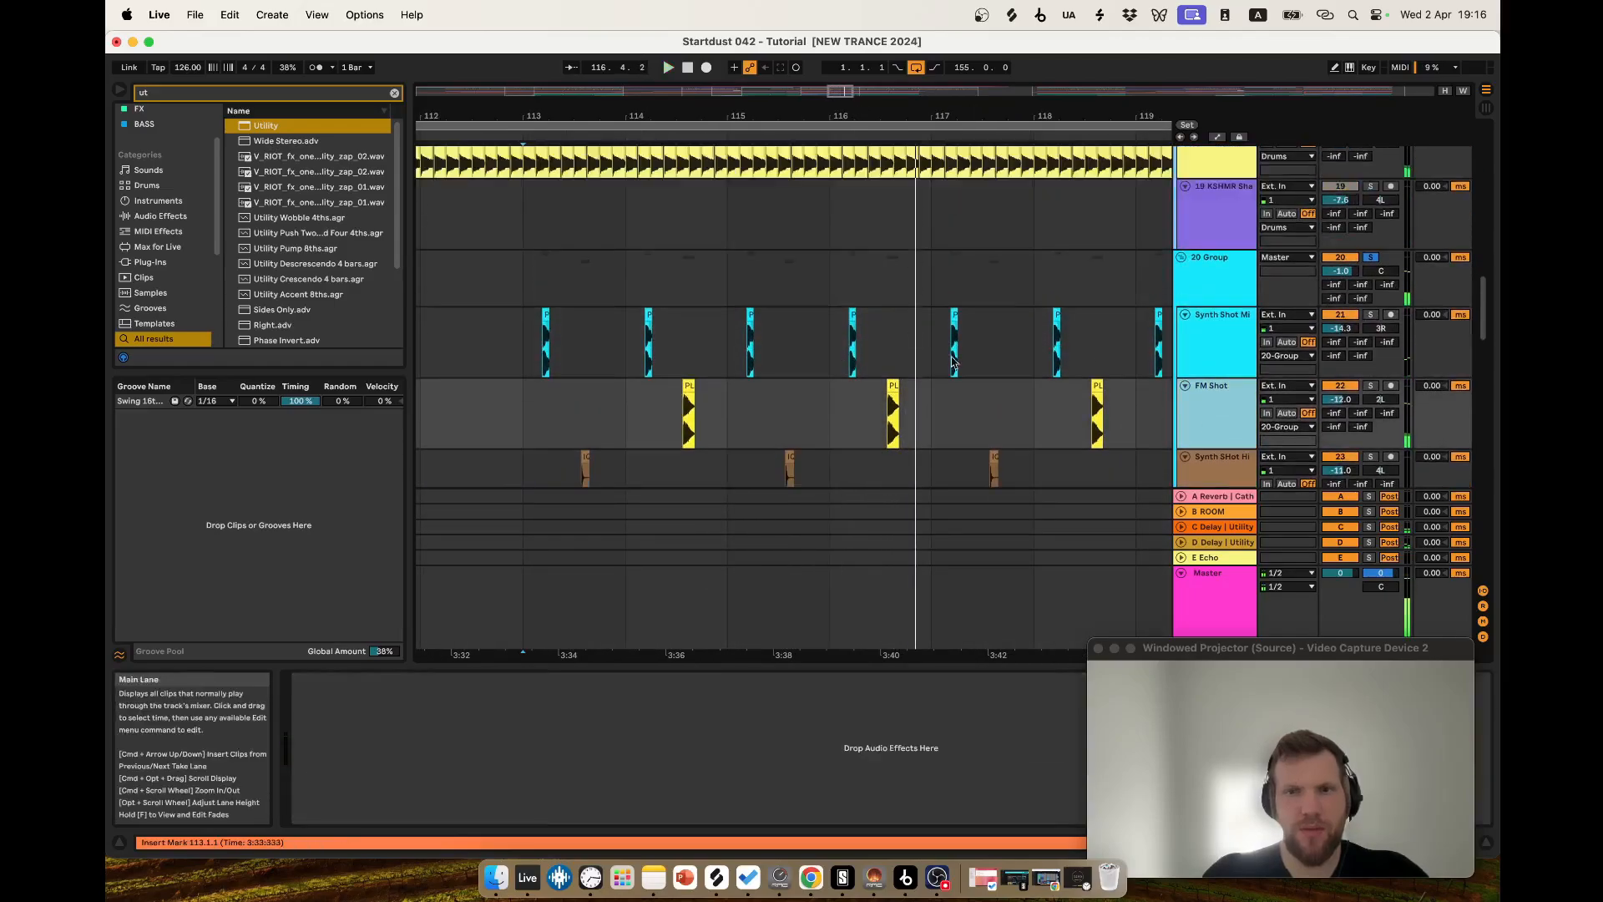
{"action": "key", "text": "space"}
{"action": "scroll", "coordinate": [735, 423], "scroll_direction": "up", "scroll_amount": 4}
{"action": "left_click", "coordinate": [686, 432]}
{"action": "left_click", "coordinate": [735, 387]}
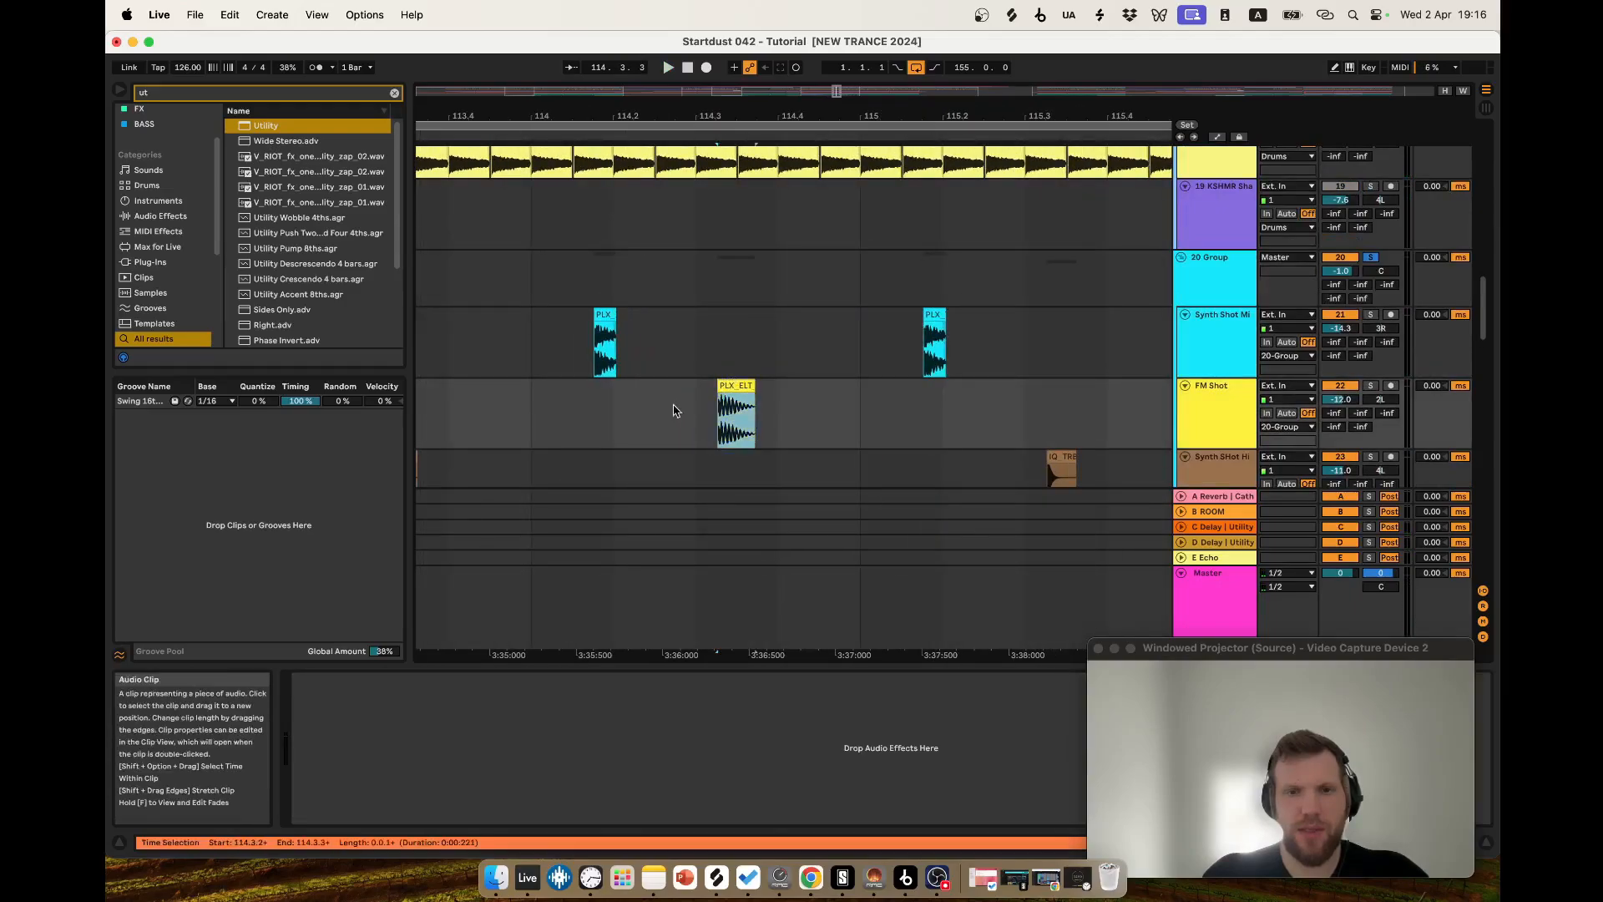
Select the range from 114.1.1 through the synth shot above FM Shot, and display 20 Group's Big Room effect.
{"action": "scroll", "coordinate": [723, 394], "scroll_direction": "down", "scroll_amount": 3}
{"action": "left_click", "coordinate": [649, 355]}
{"action": "left_click", "coordinate": [1232, 277]}
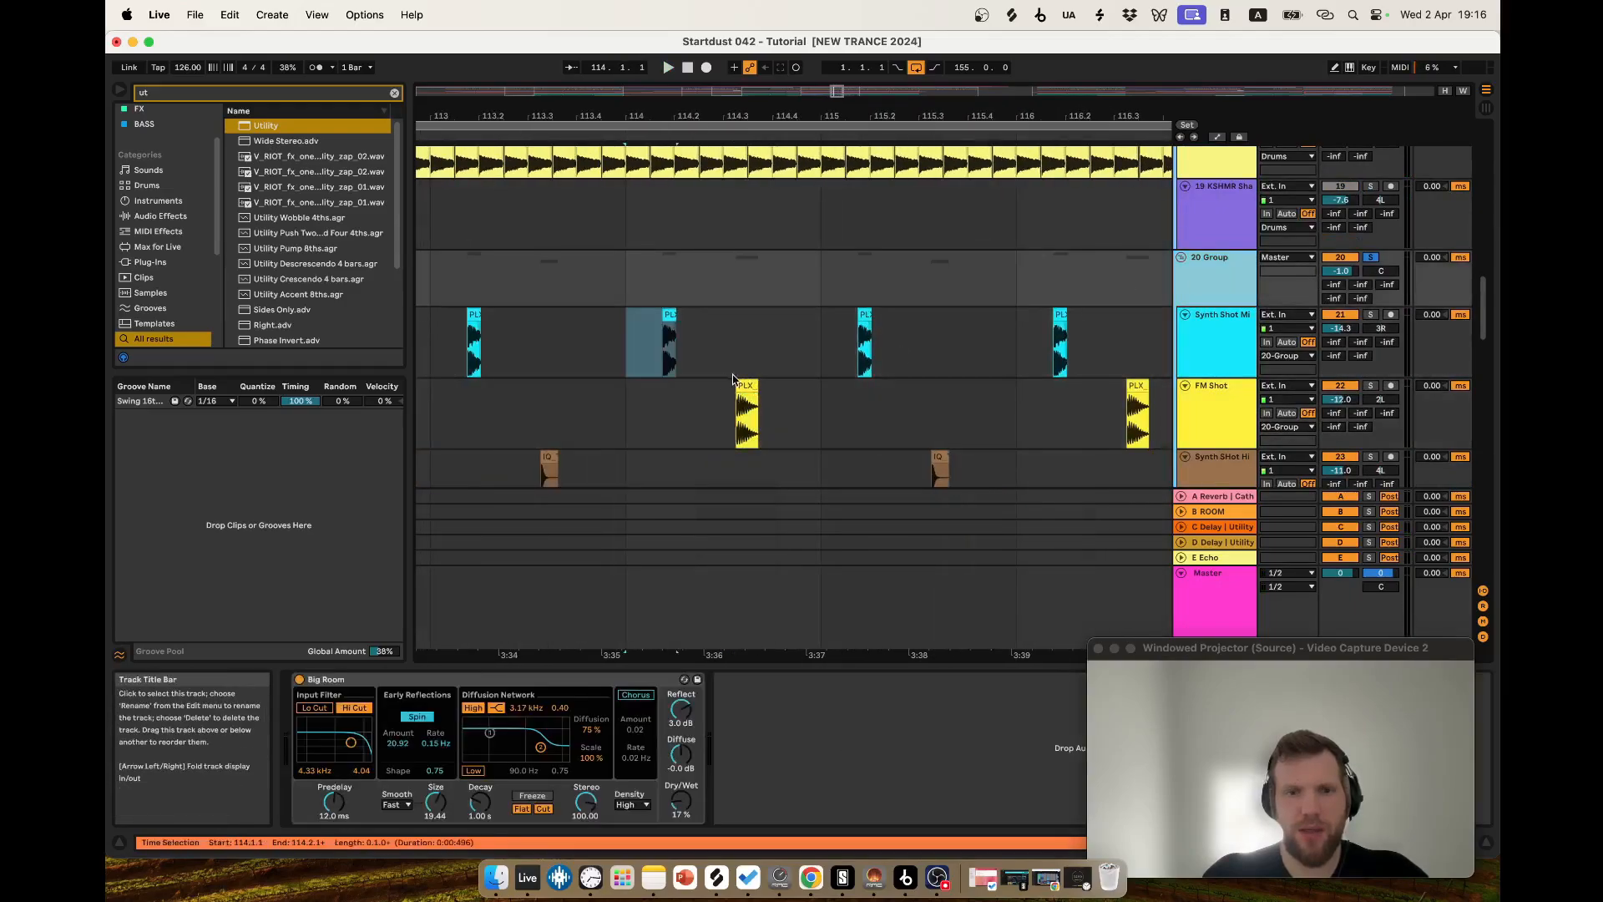
Inspect the Big Room reverb settings on 20 Group.
{"action": "scroll", "coordinate": [751, 375], "scroll_direction": "down", "scroll_amount": 1}
{"action": "left_click", "coordinate": [329, 679]}
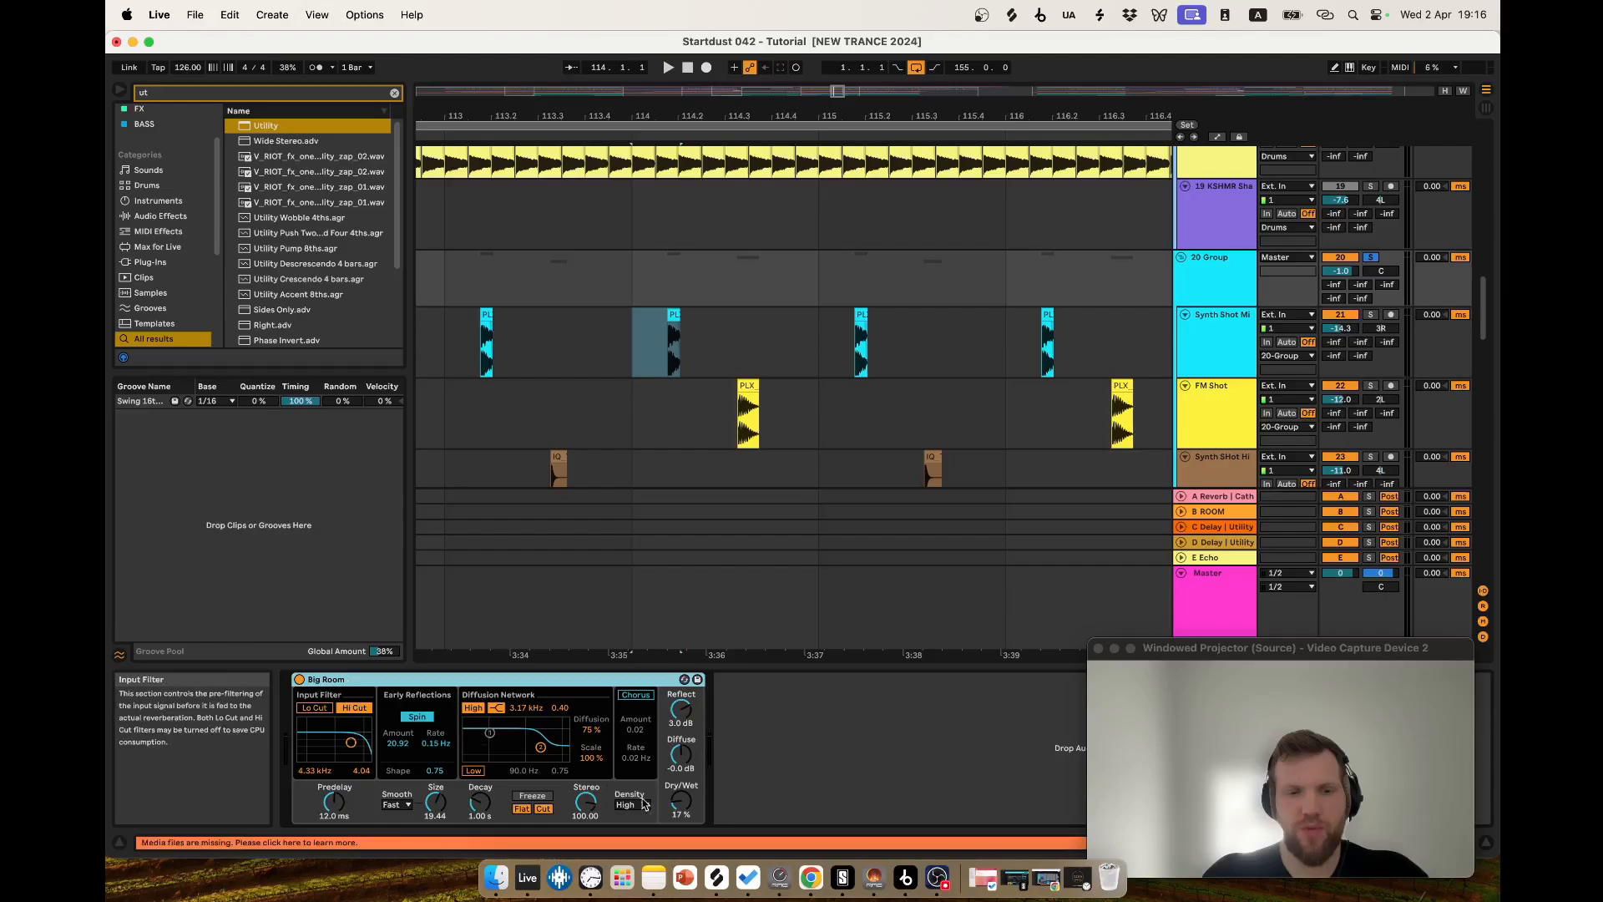
{"action": "scroll", "coordinate": [788, 407], "scroll_direction": "down", "scroll_amount": 3}
{"action": "scroll", "coordinate": [724, 391], "scroll_direction": "up", "scroll_amount": 3}
Place the insert marker at 113.1.1 on the mid synth shot track and compare its shot placement with the FM Shot clips.
{"action": "left_click", "coordinate": [483, 352]}
{"action": "scroll", "coordinate": [534, 354], "scroll_direction": "down", "scroll_amount": 1}
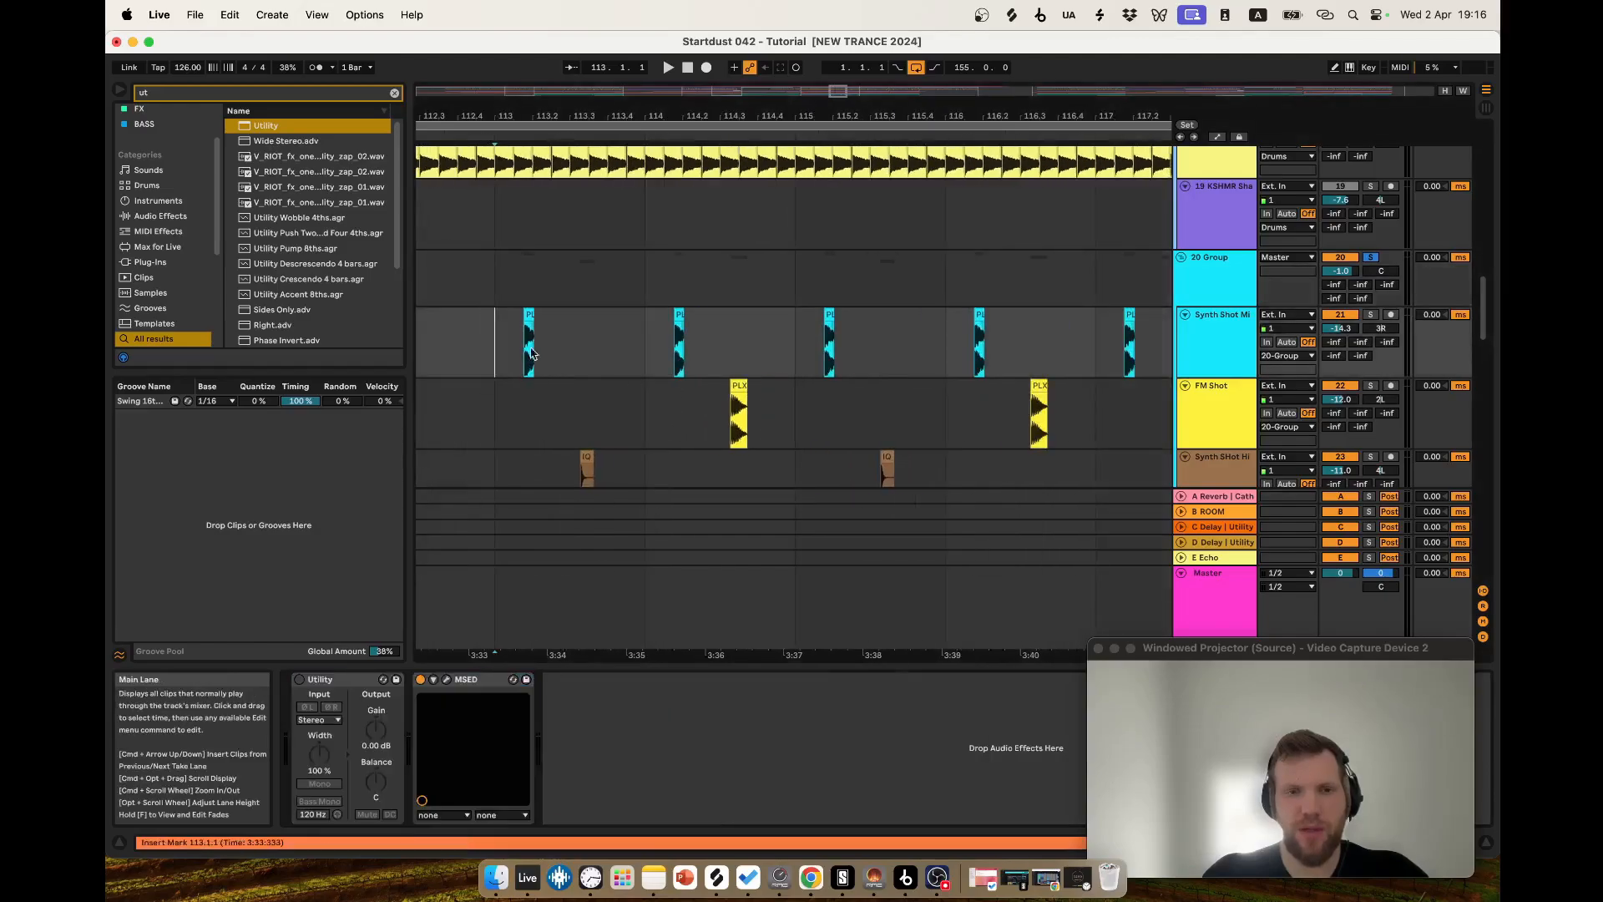
{"action": "left_click_drag", "start_coordinate": [467, 369], "coordinate": [1105, 436]}
{"action": "left_click", "coordinate": [1094, 439]}
{"action": "left_click", "coordinate": [477, 310]}
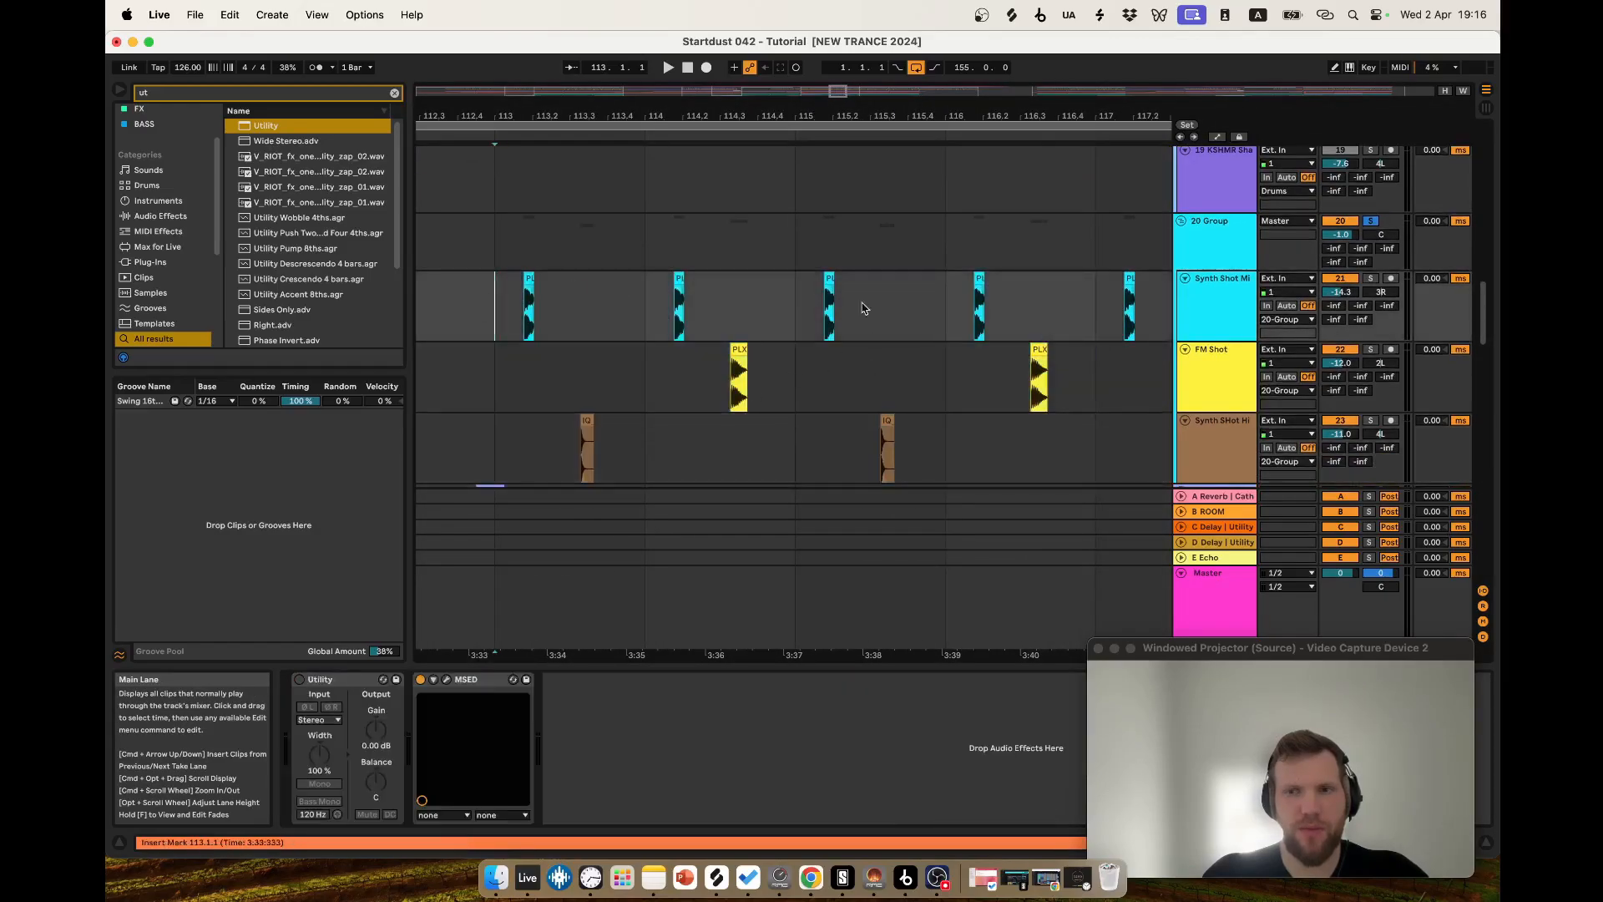
Select the high synth shot clip near 113.3.2 and inspect the Distortion settings of the track's Serum FX.
{"action": "left_click", "coordinate": [594, 451]}
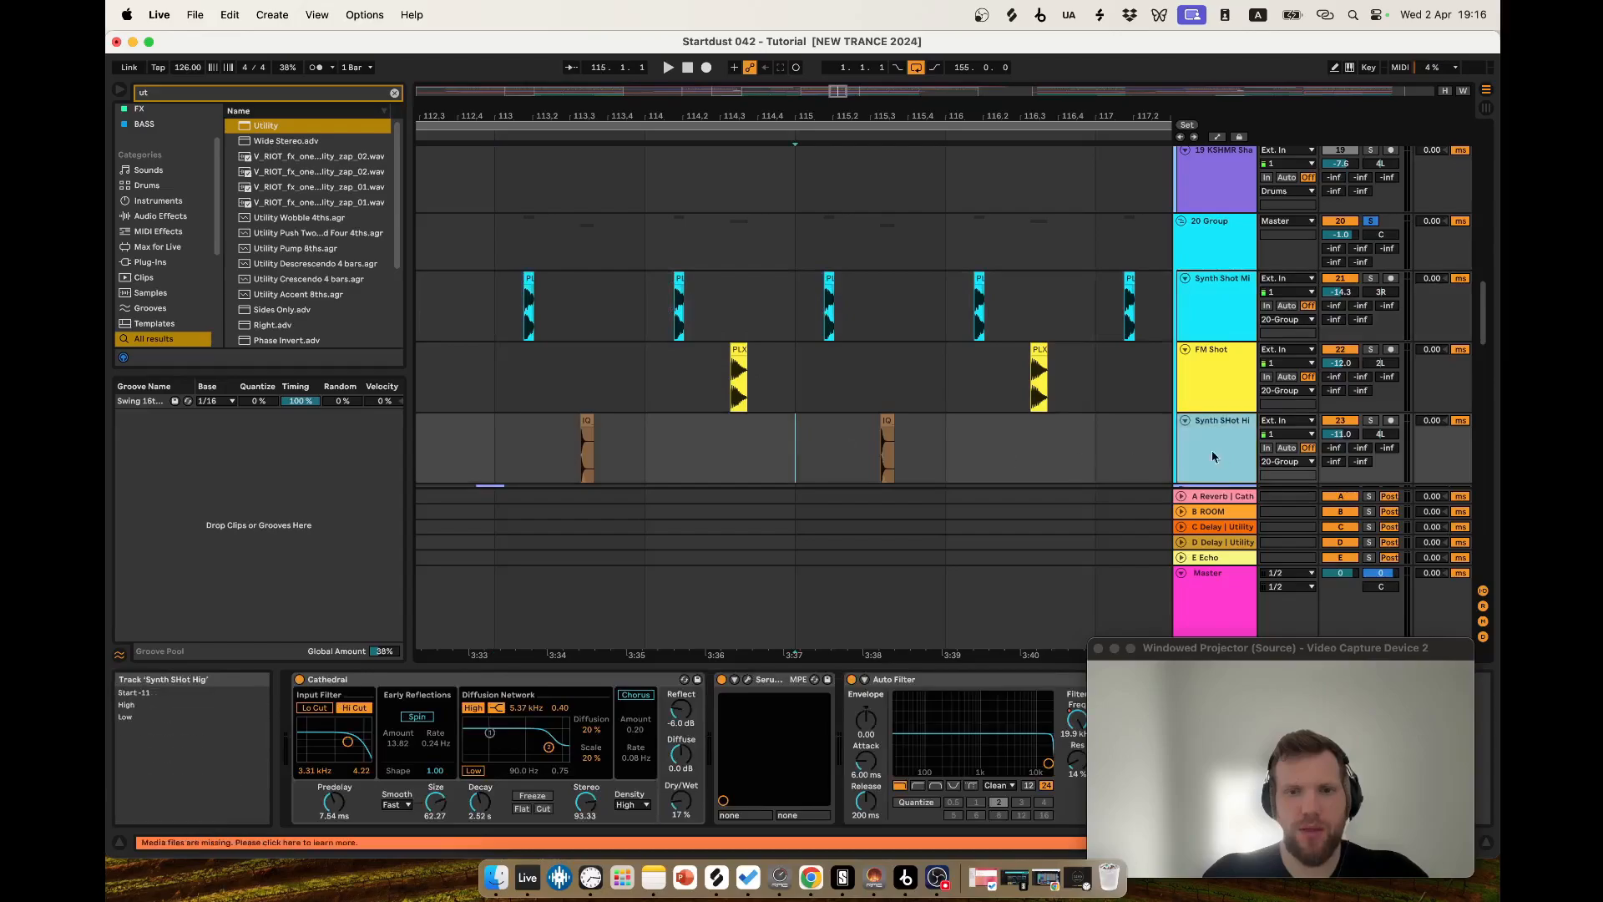
{"action": "scroll", "coordinate": [1213, 451], "scroll_direction": "down", "scroll_amount": 2}
{"action": "left_click", "coordinate": [587, 337]}
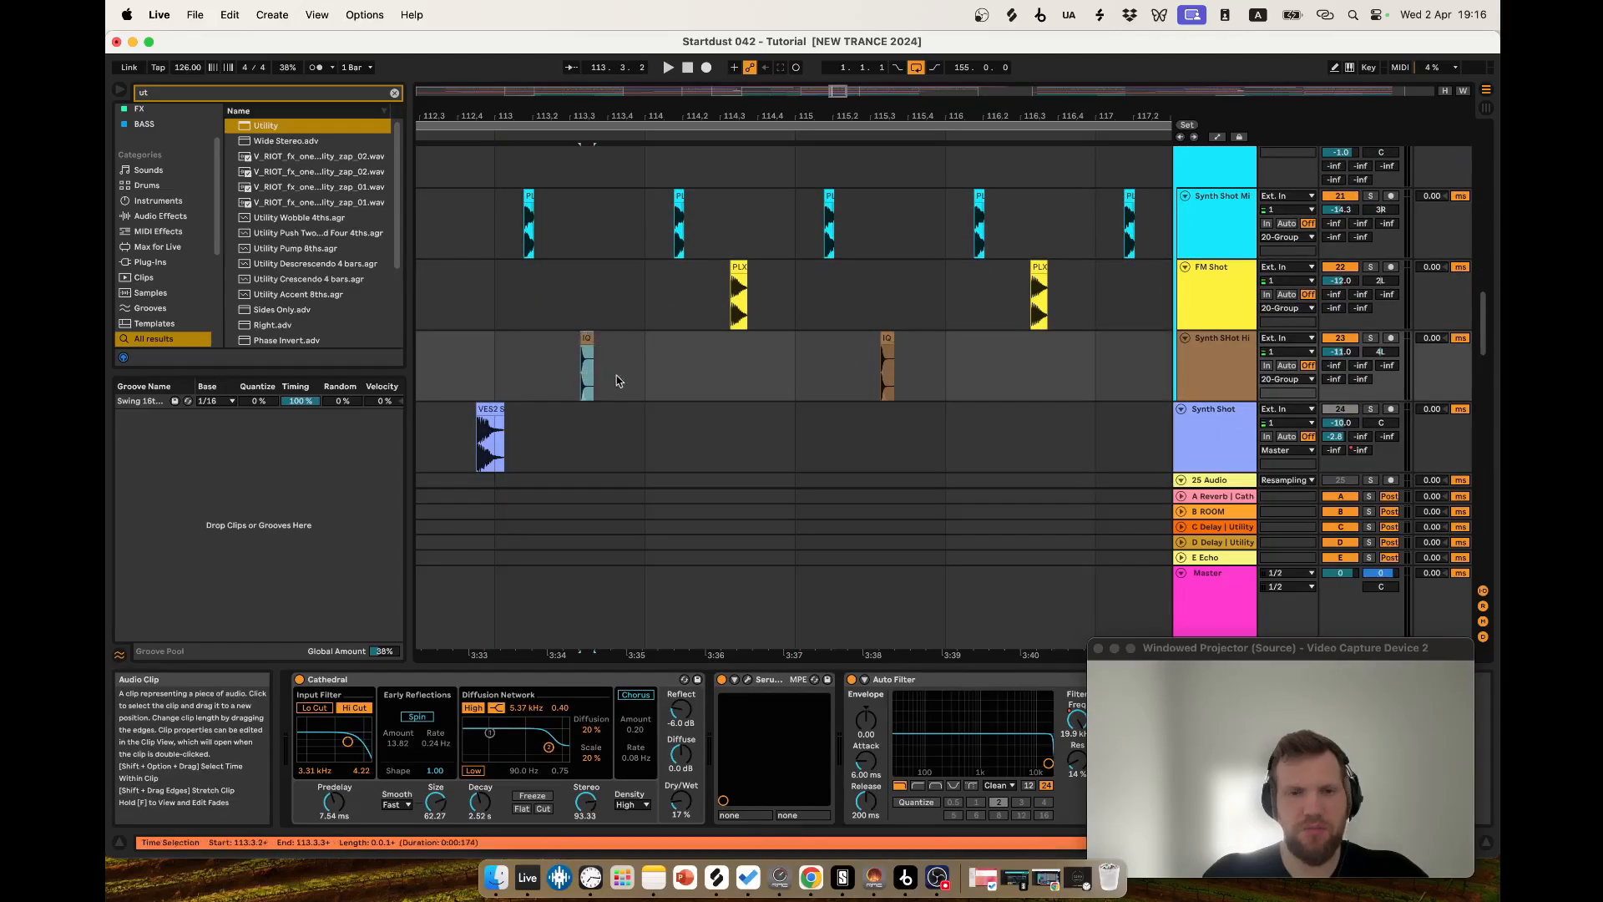
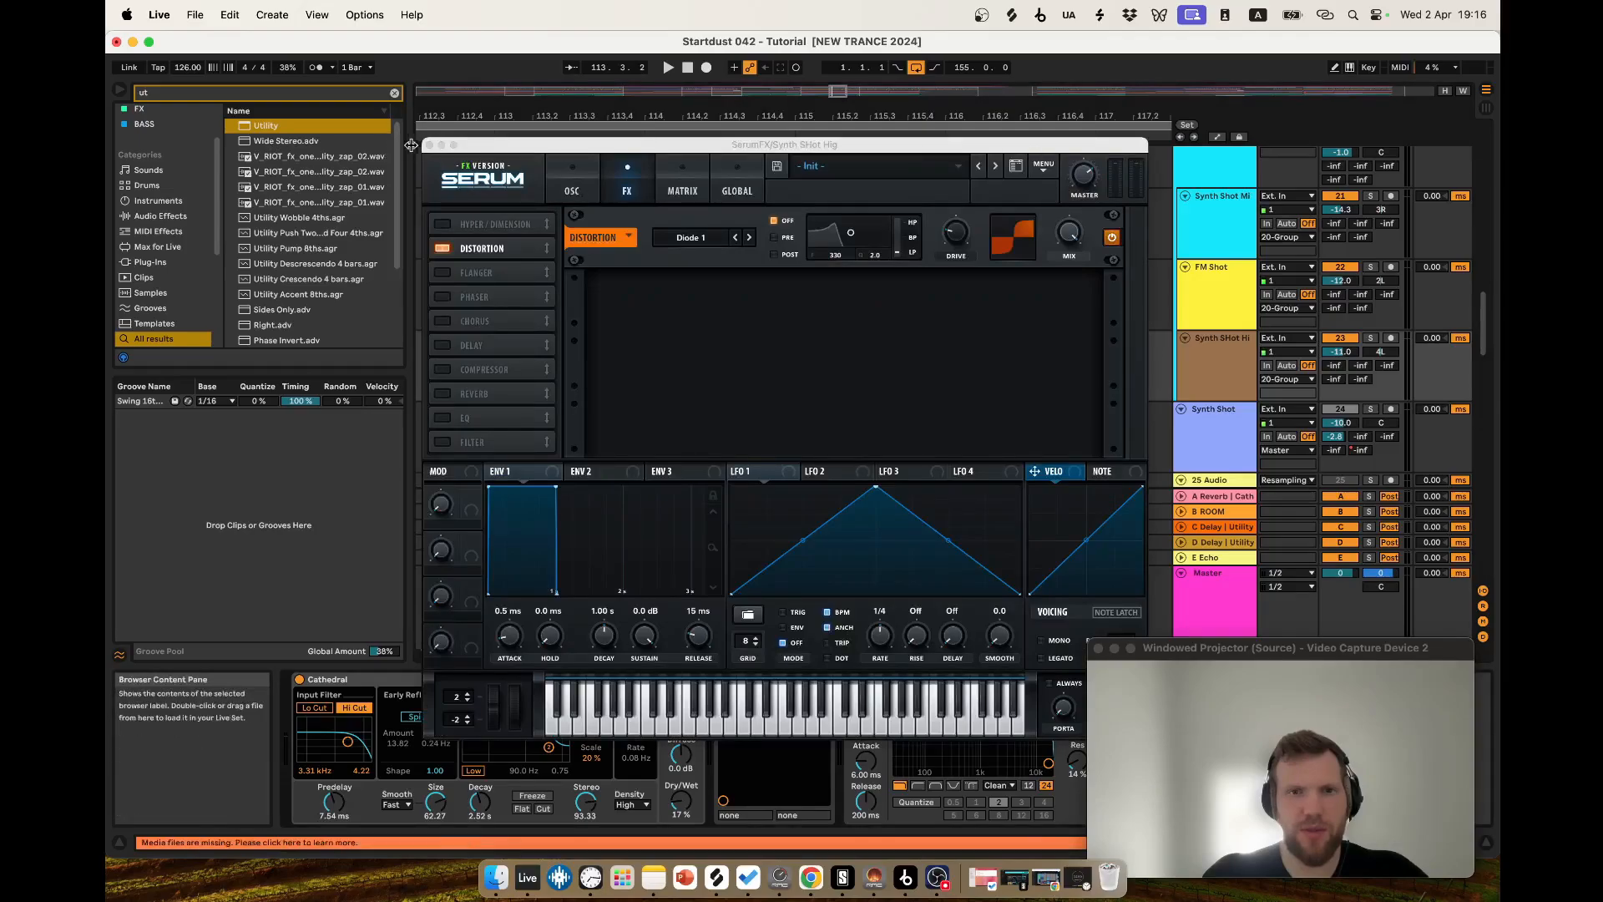
{"action": "left_click", "coordinate": [428, 144]}
{"action": "left_click_drag", "start_coordinate": [1257, 638], "coordinate": [1258, 640]}
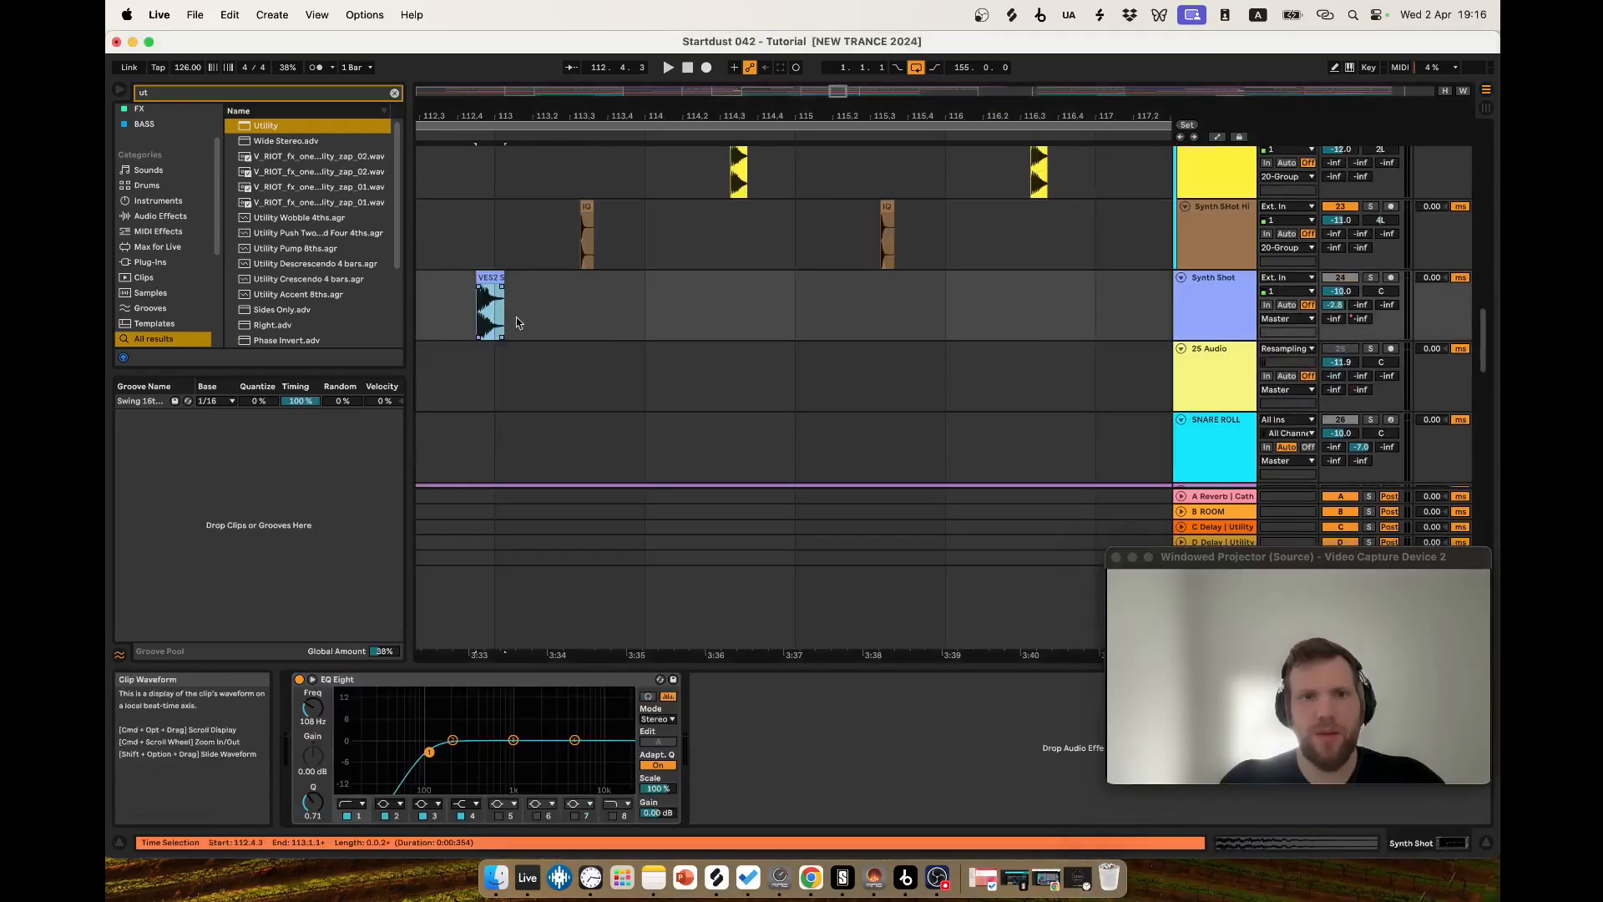
Play the soloed Synth Shot track from its clip at 112.4.3, and turn the solo off.
{"action": "scroll", "coordinate": [551, 338], "scroll_direction": "down", "scroll_amount": 3}
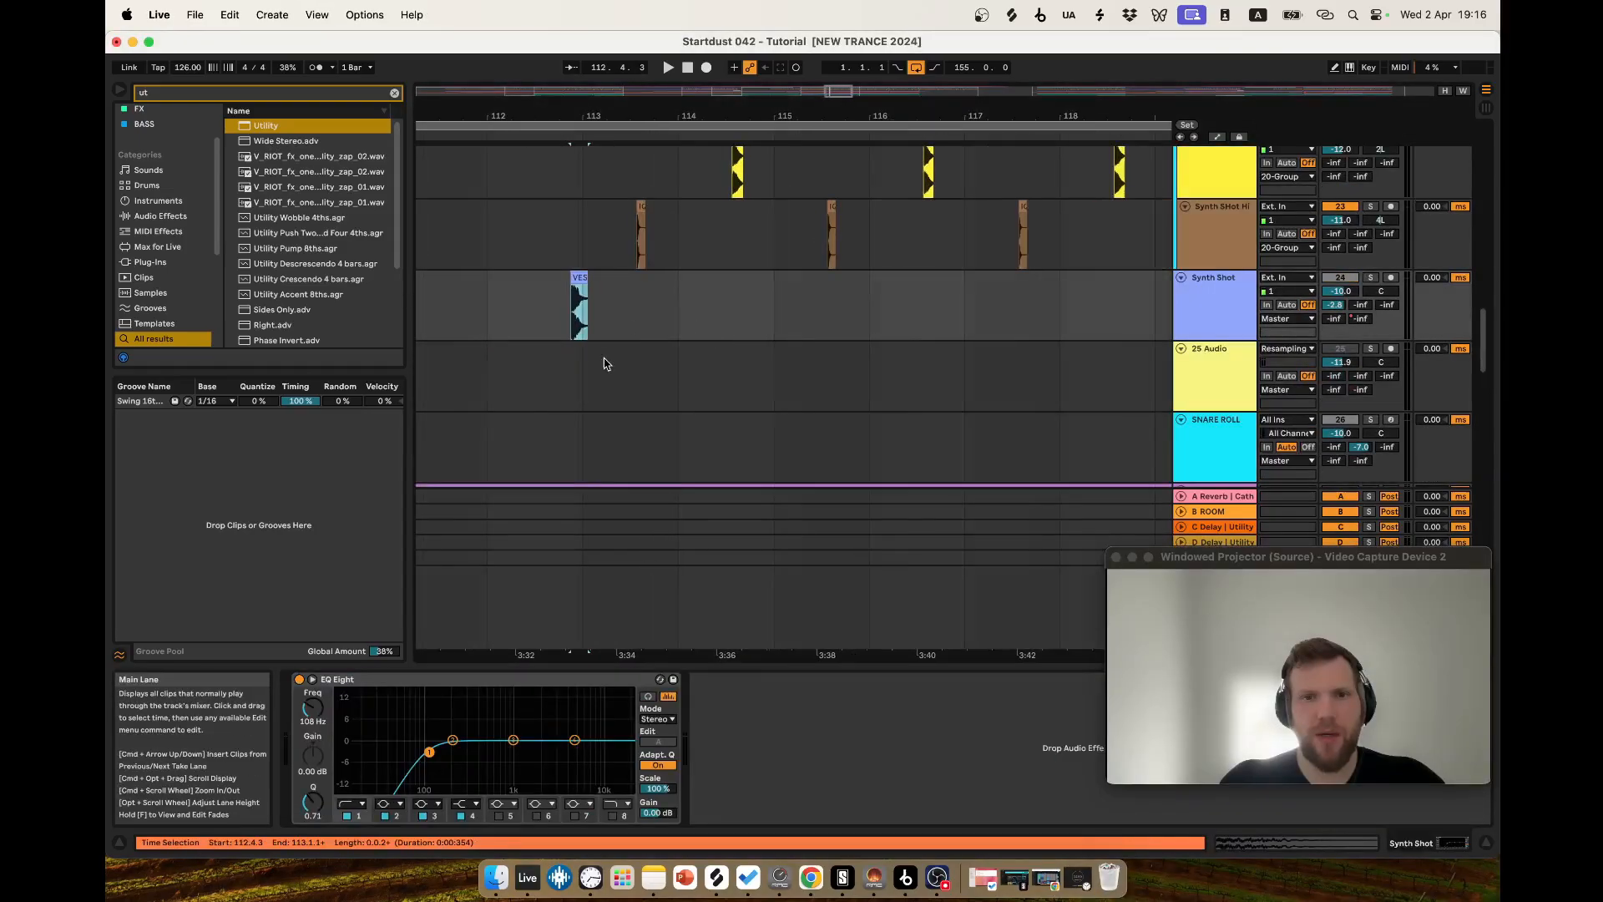
{"action": "scroll", "coordinate": [604, 361], "scroll_direction": "up", "scroll_amount": 2}
{"action": "left_click", "coordinate": [1214, 288]}
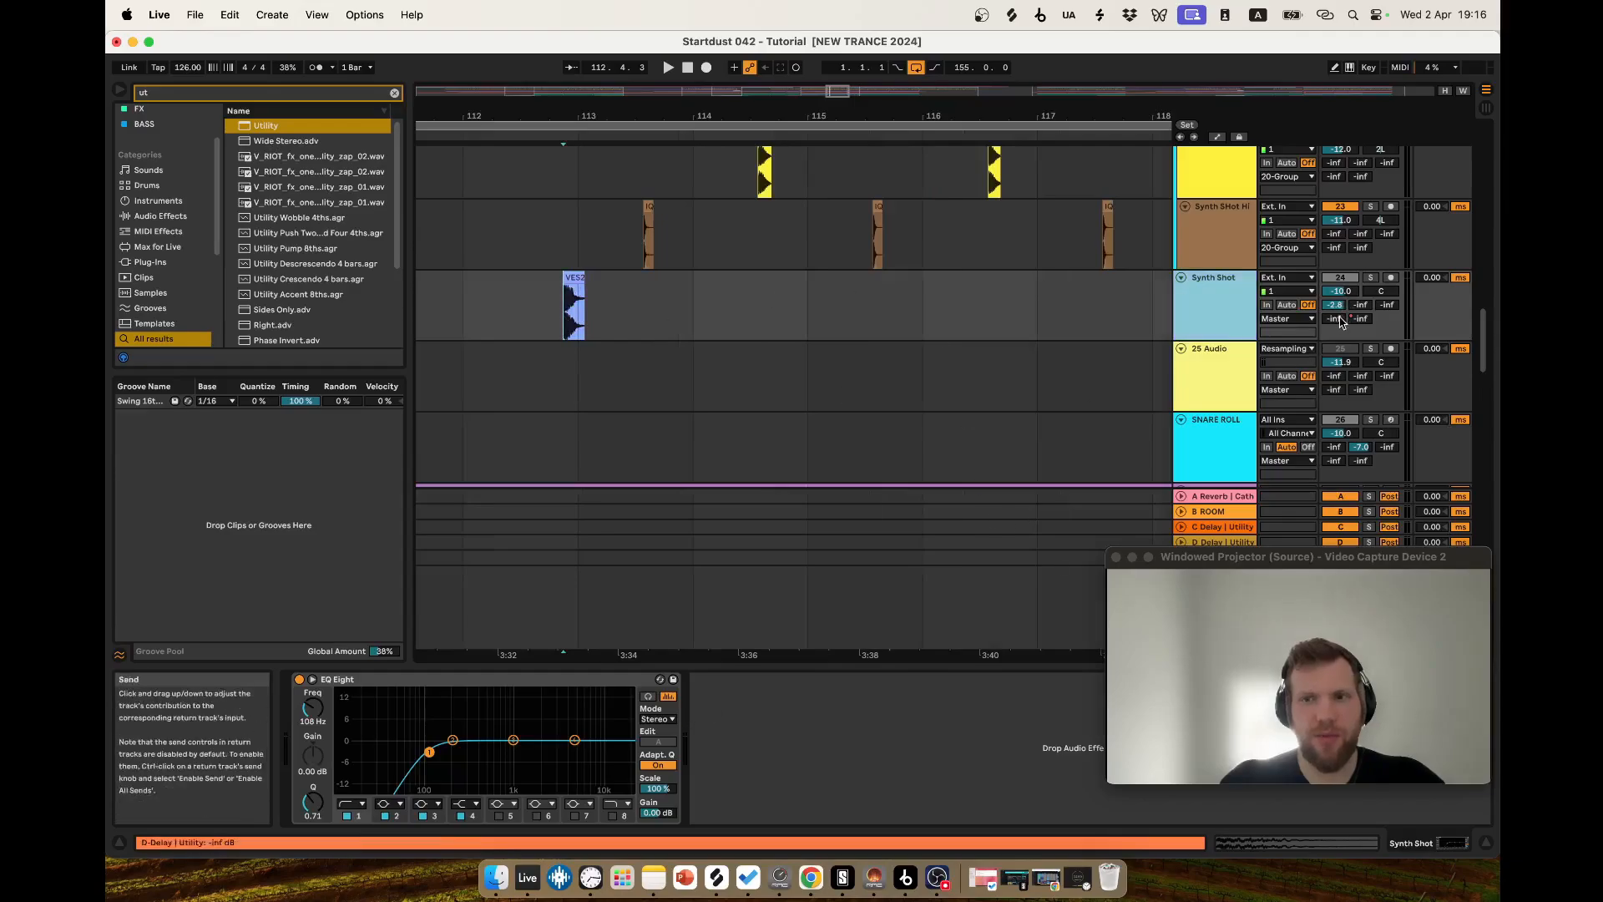
{"action": "key", "text": "space"}
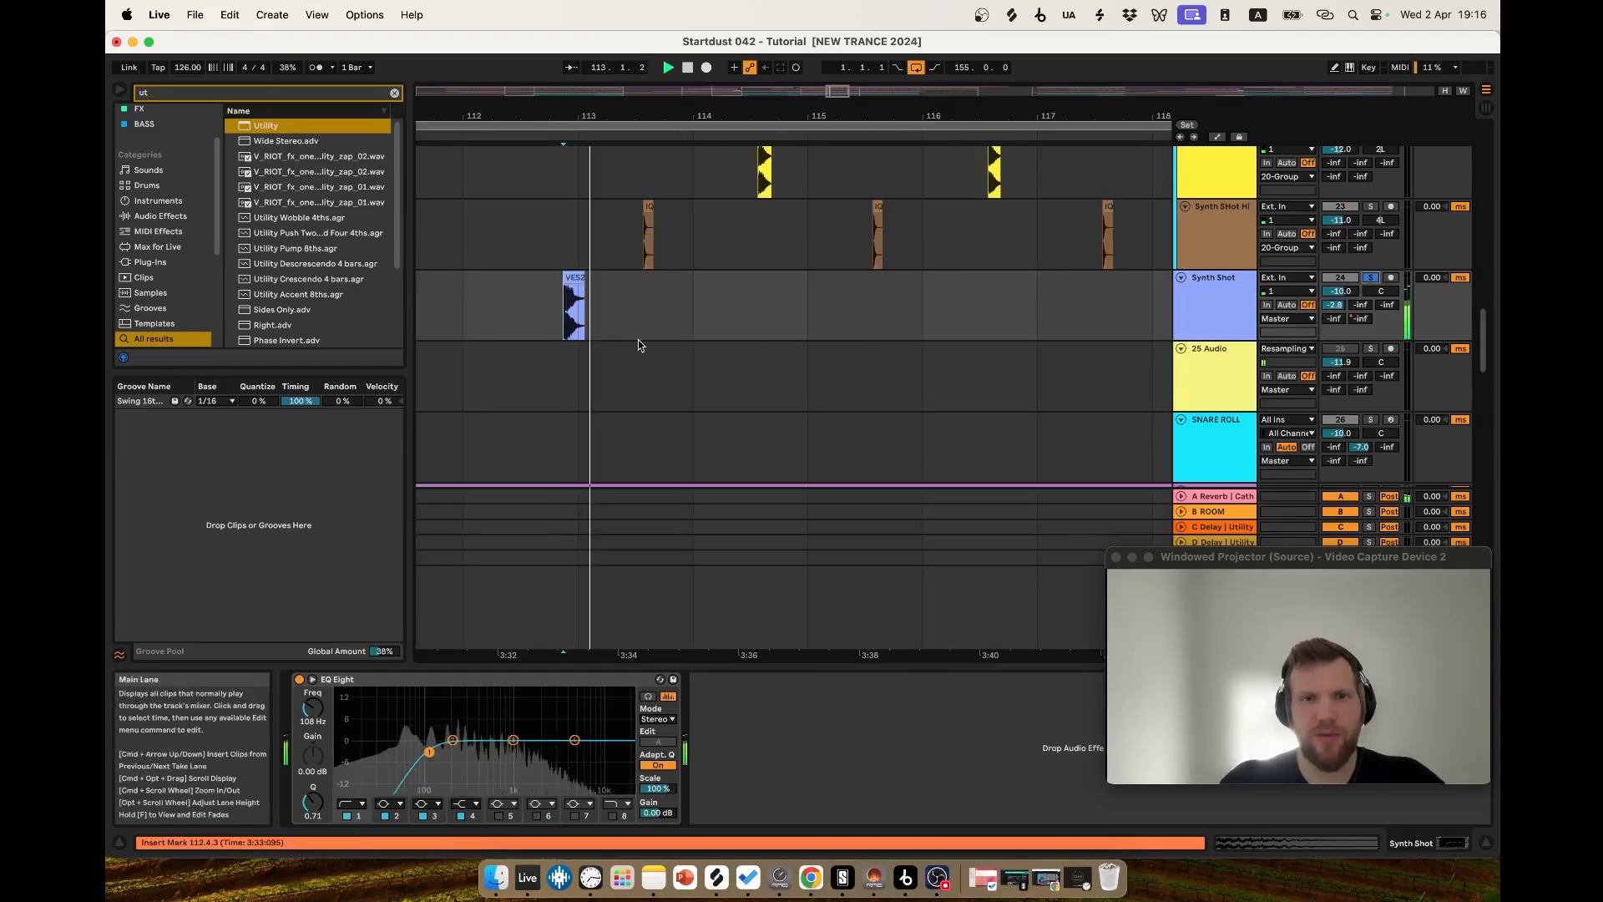
{"action": "left_click", "coordinate": [1370, 277]}
Open the mid synth shot clip near 113.1.4, examine its pitch transposition, and return to the arrangement.
{"action": "scroll", "coordinate": [762, 425], "scroll_direction": "up", "scroll_amount": 3}
{"action": "left_click", "coordinate": [713, 391]}
{"action": "scroll", "coordinate": [713, 411], "scroll_direction": "up", "scroll_amount": 2}
{"action": "scroll", "coordinate": [659, 417], "scroll_direction": "up", "scroll_amount": 3}
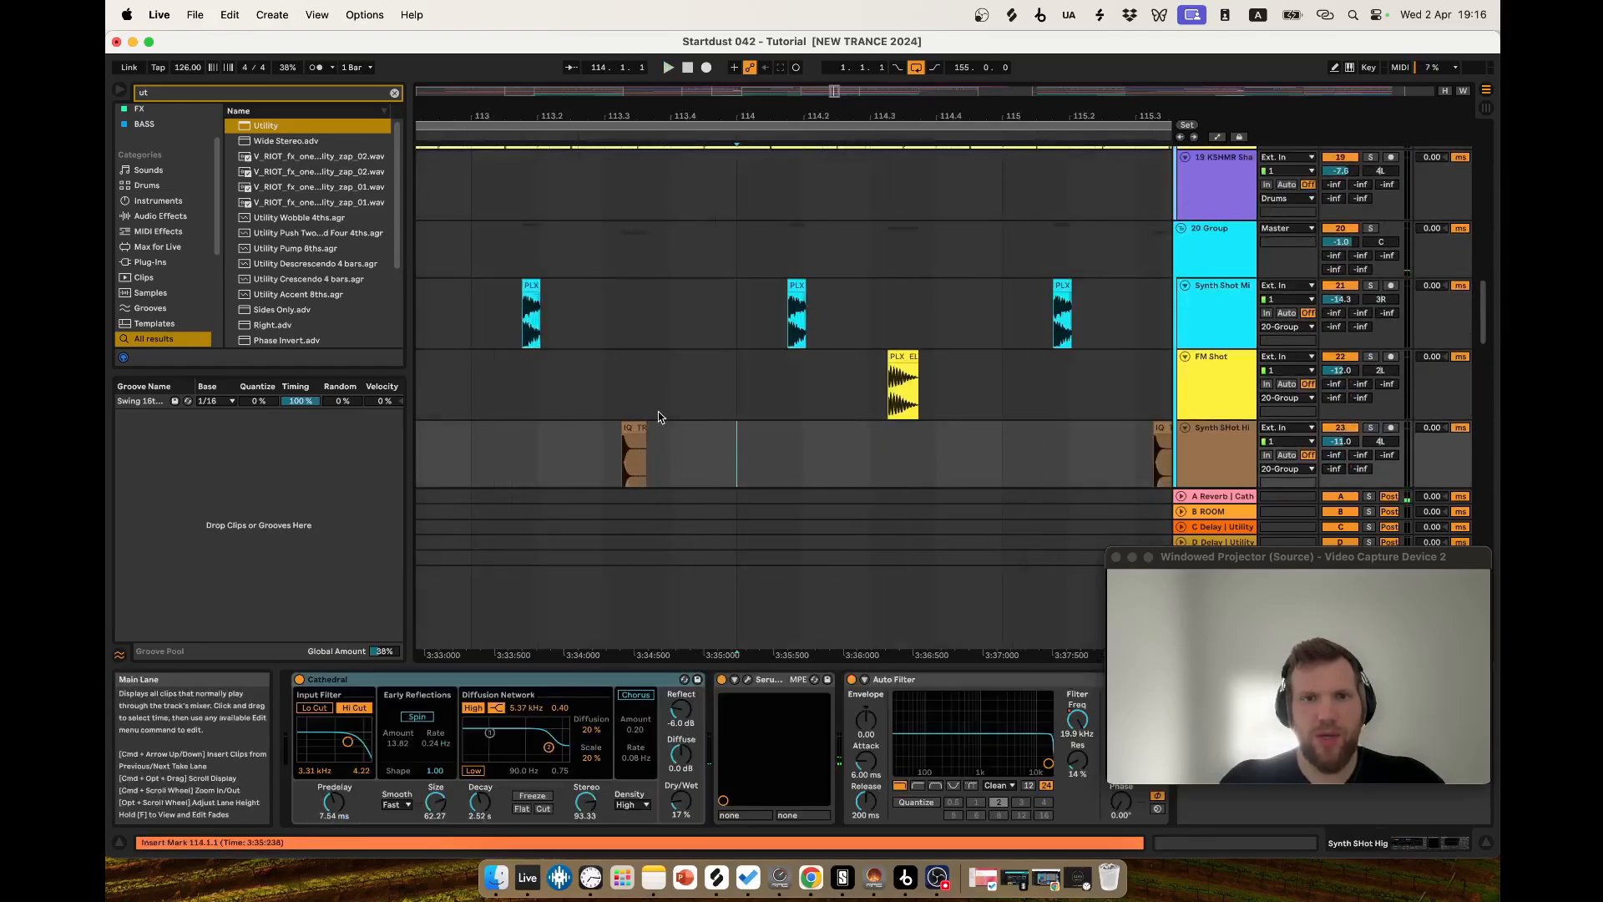
{"action": "double_click", "coordinate": [531, 284]}
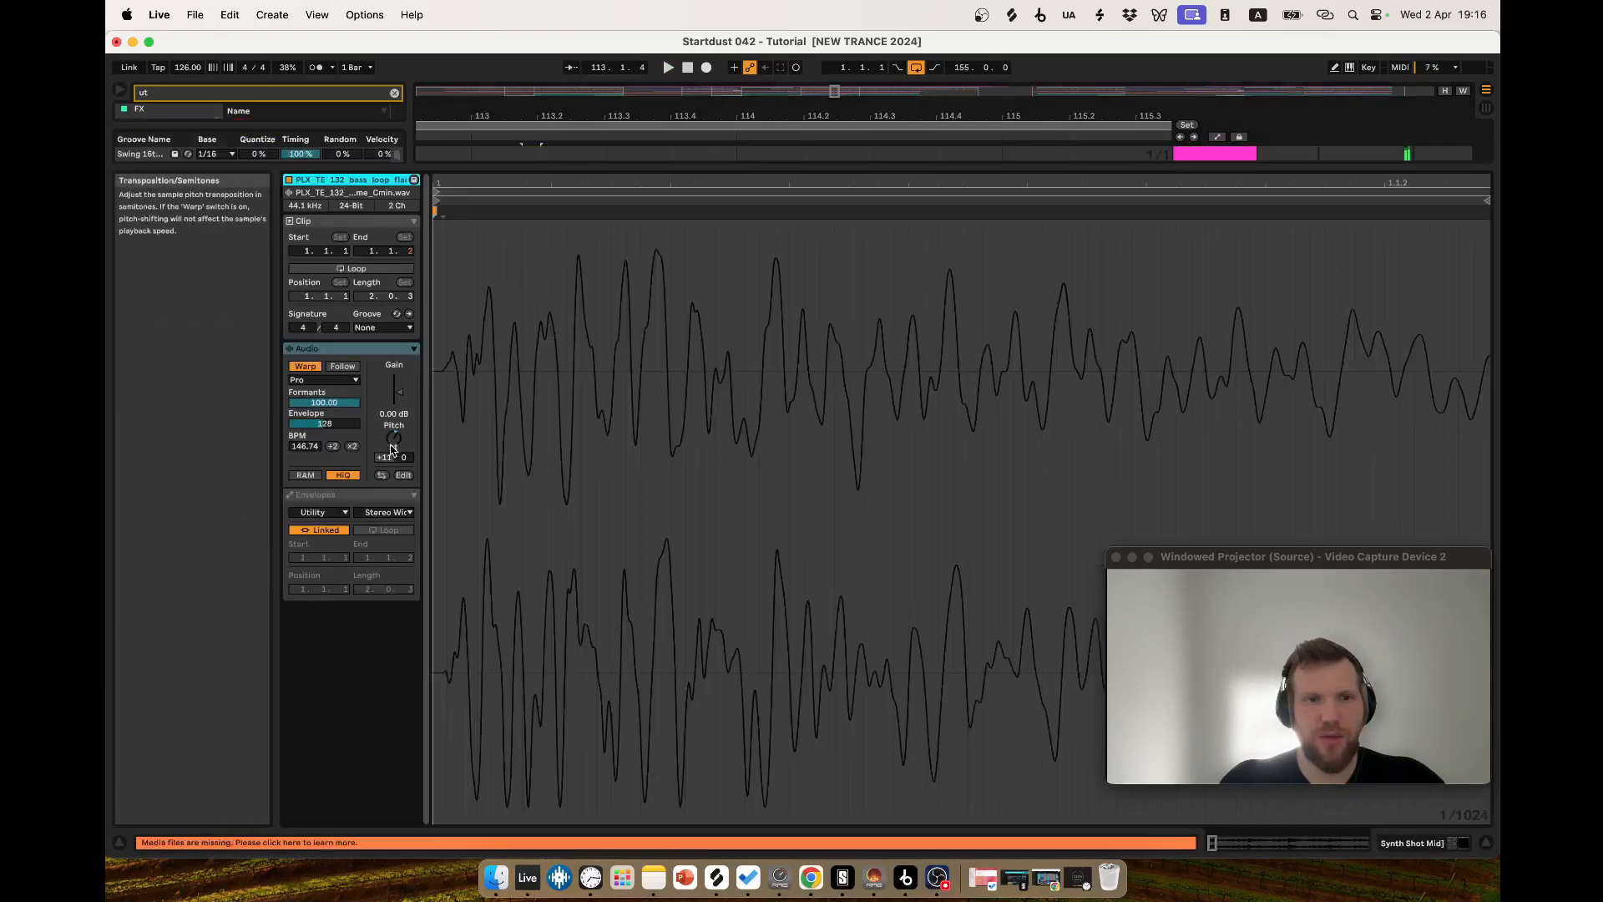
{"action": "double_click", "coordinate": [1187, 155]}
{"action": "scroll", "coordinate": [718, 402], "scroll_direction": "up", "scroll_amount": 3}
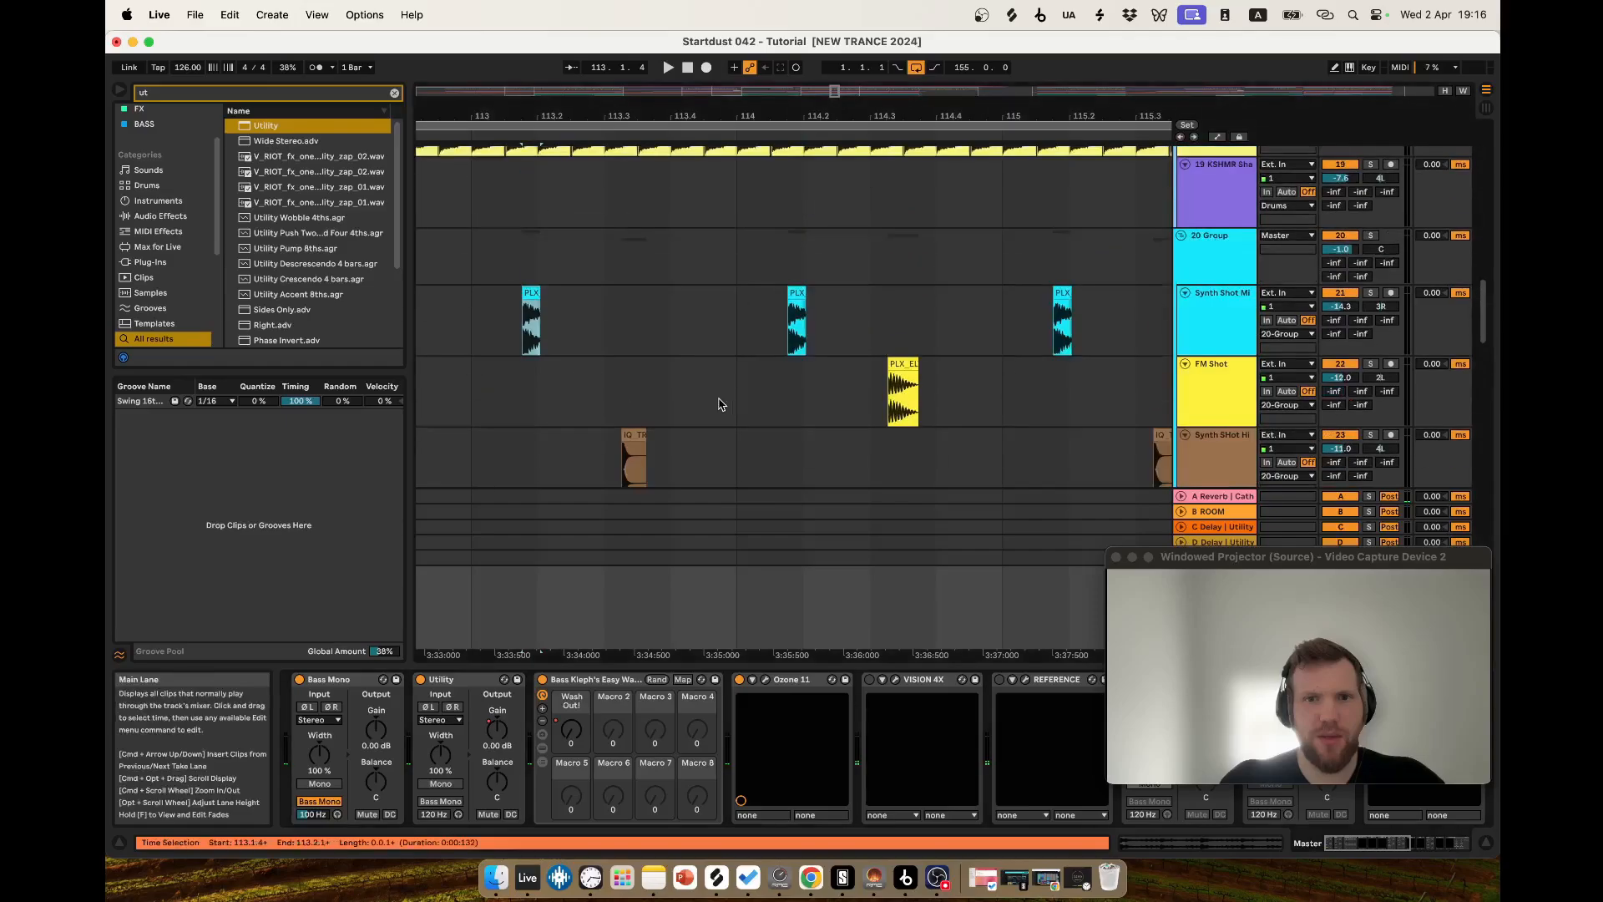
Examine how the Synth Shot clip leads into bar 113, placing the insert marker at 112.1.1 and at 113.1.1.
{"action": "scroll", "coordinate": [717, 401], "scroll_direction": "down", "scroll_amount": 1}
{"action": "left_click", "coordinate": [709, 384]}
{"action": "scroll", "coordinate": [660, 396], "scroll_direction": "down", "scroll_amount": 3}
{"action": "left_click", "coordinate": [536, 351]}
{"action": "scroll", "coordinate": [652, 393], "scroll_direction": "down", "scroll_amount": 4}
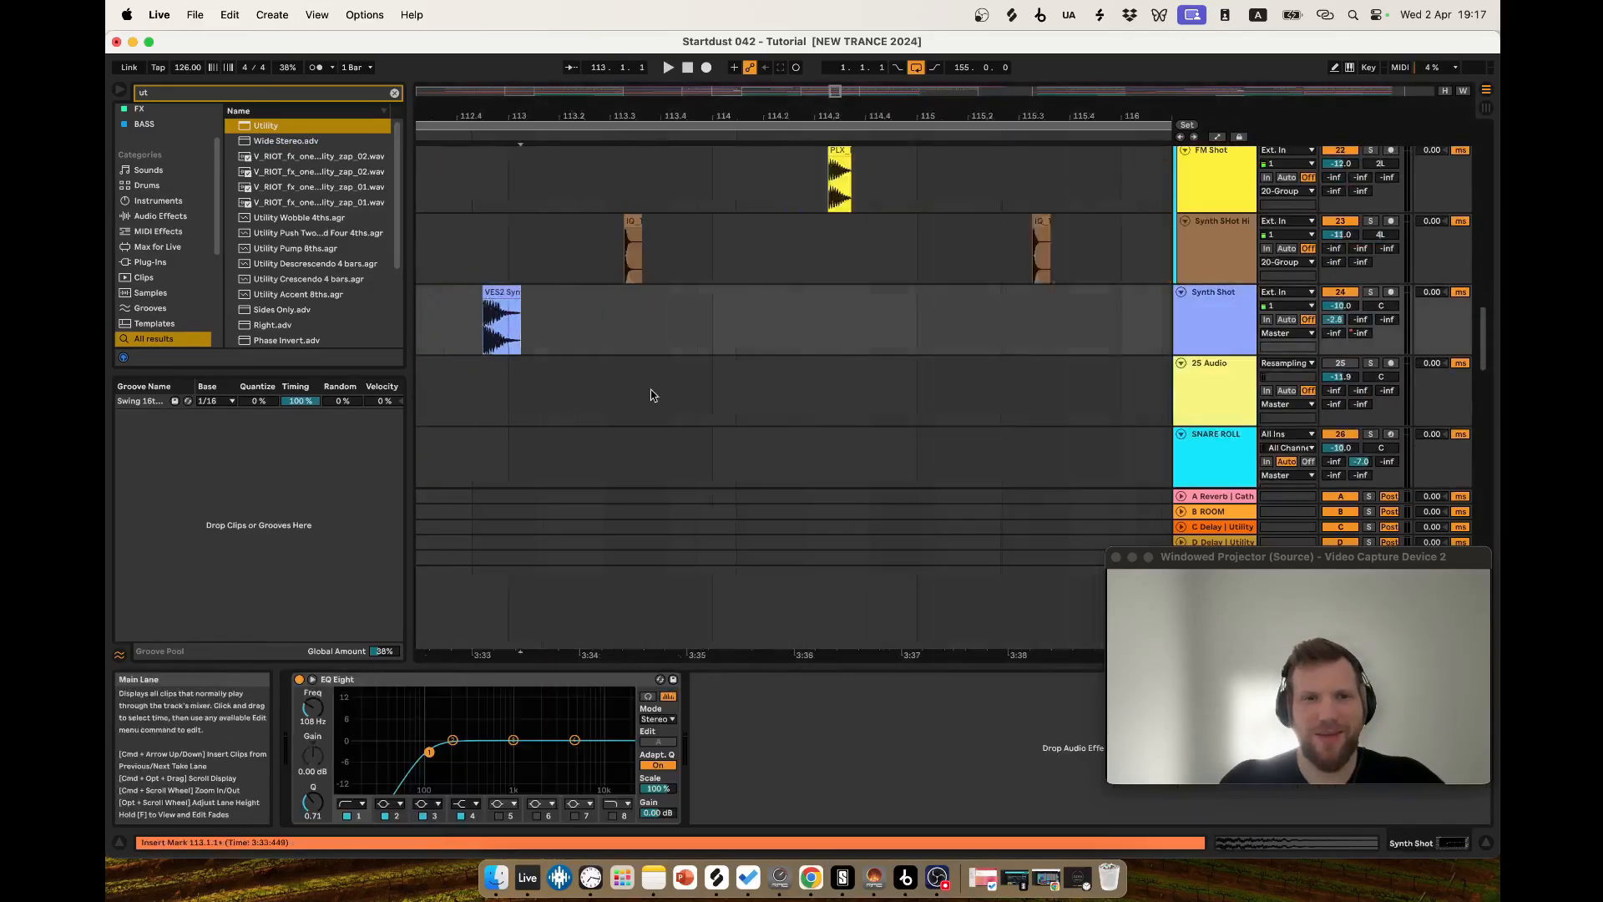
{"action": "left_click_drag", "start_coordinate": [501, 347], "coordinate": [769, 326]}
{"action": "left_click", "coordinate": [526, 343]}
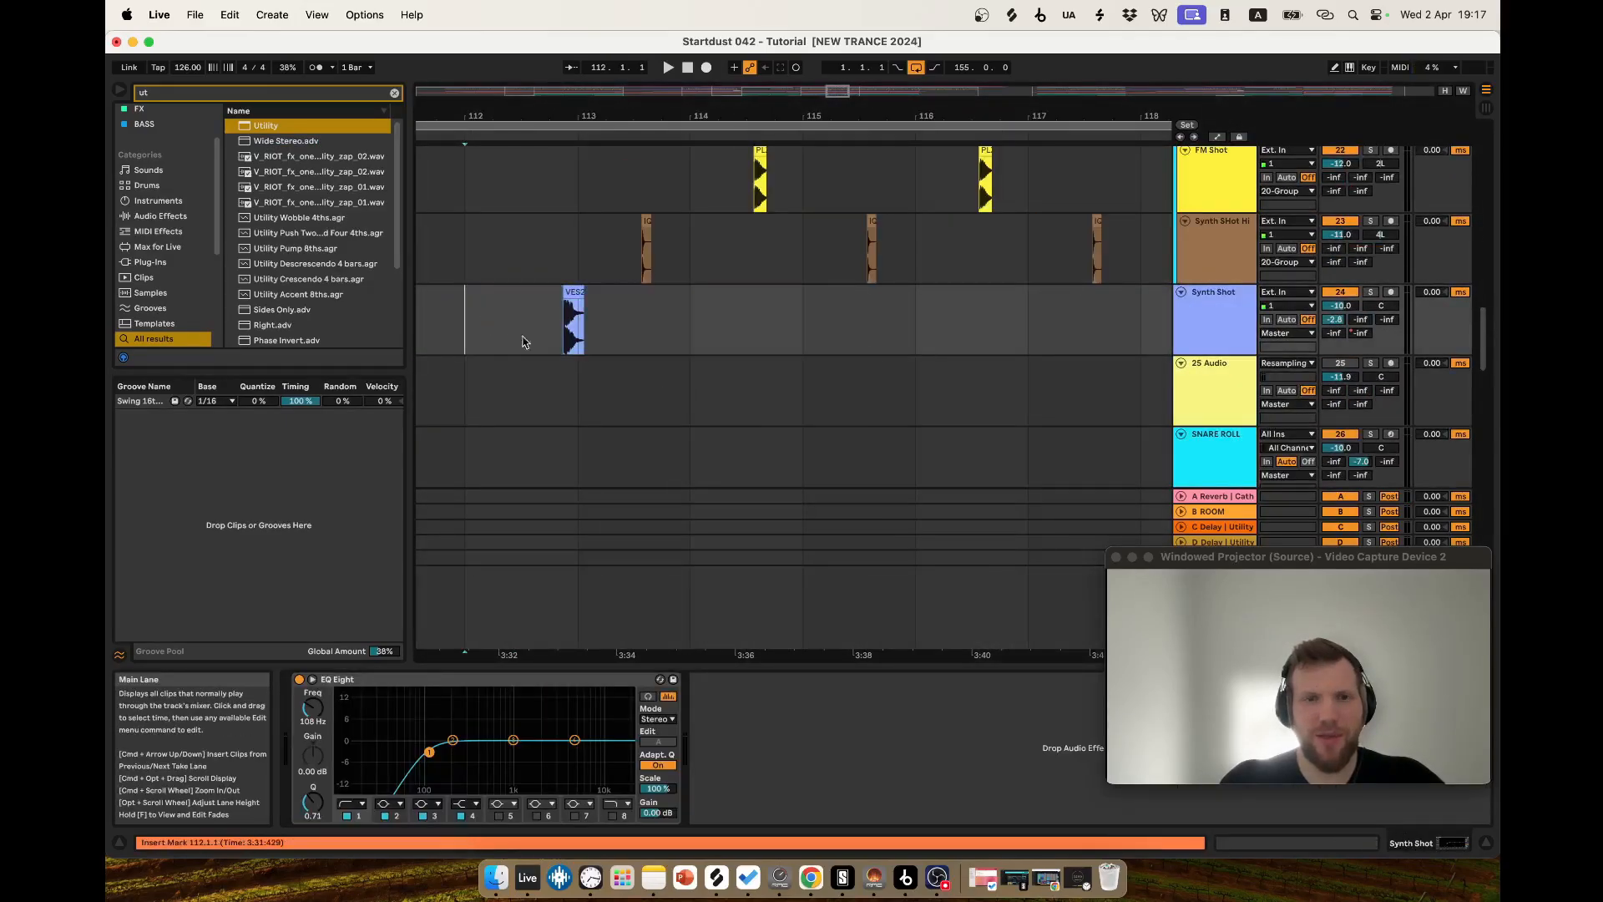
{"action": "scroll", "coordinate": [620, 415], "scroll_direction": "up", "scroll_amount": 2}
{"action": "left_click", "coordinate": [450, 418]}
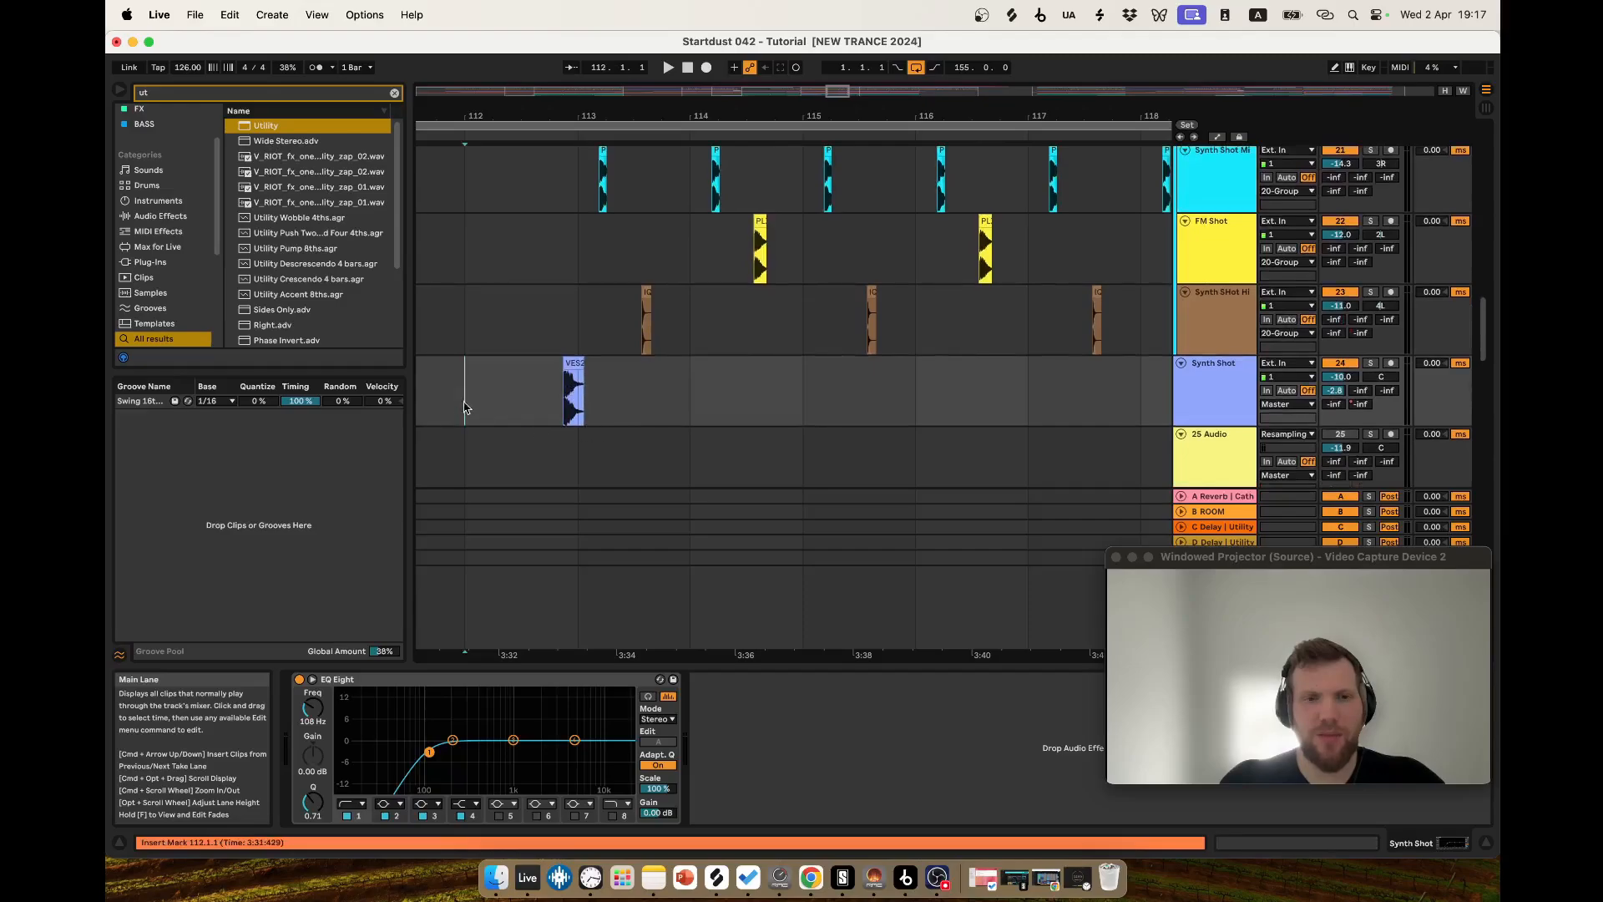
{"action": "left_click_drag", "start_coordinate": [466, 407], "coordinate": [520, 405]}
{"action": "left_click", "coordinate": [586, 393]}
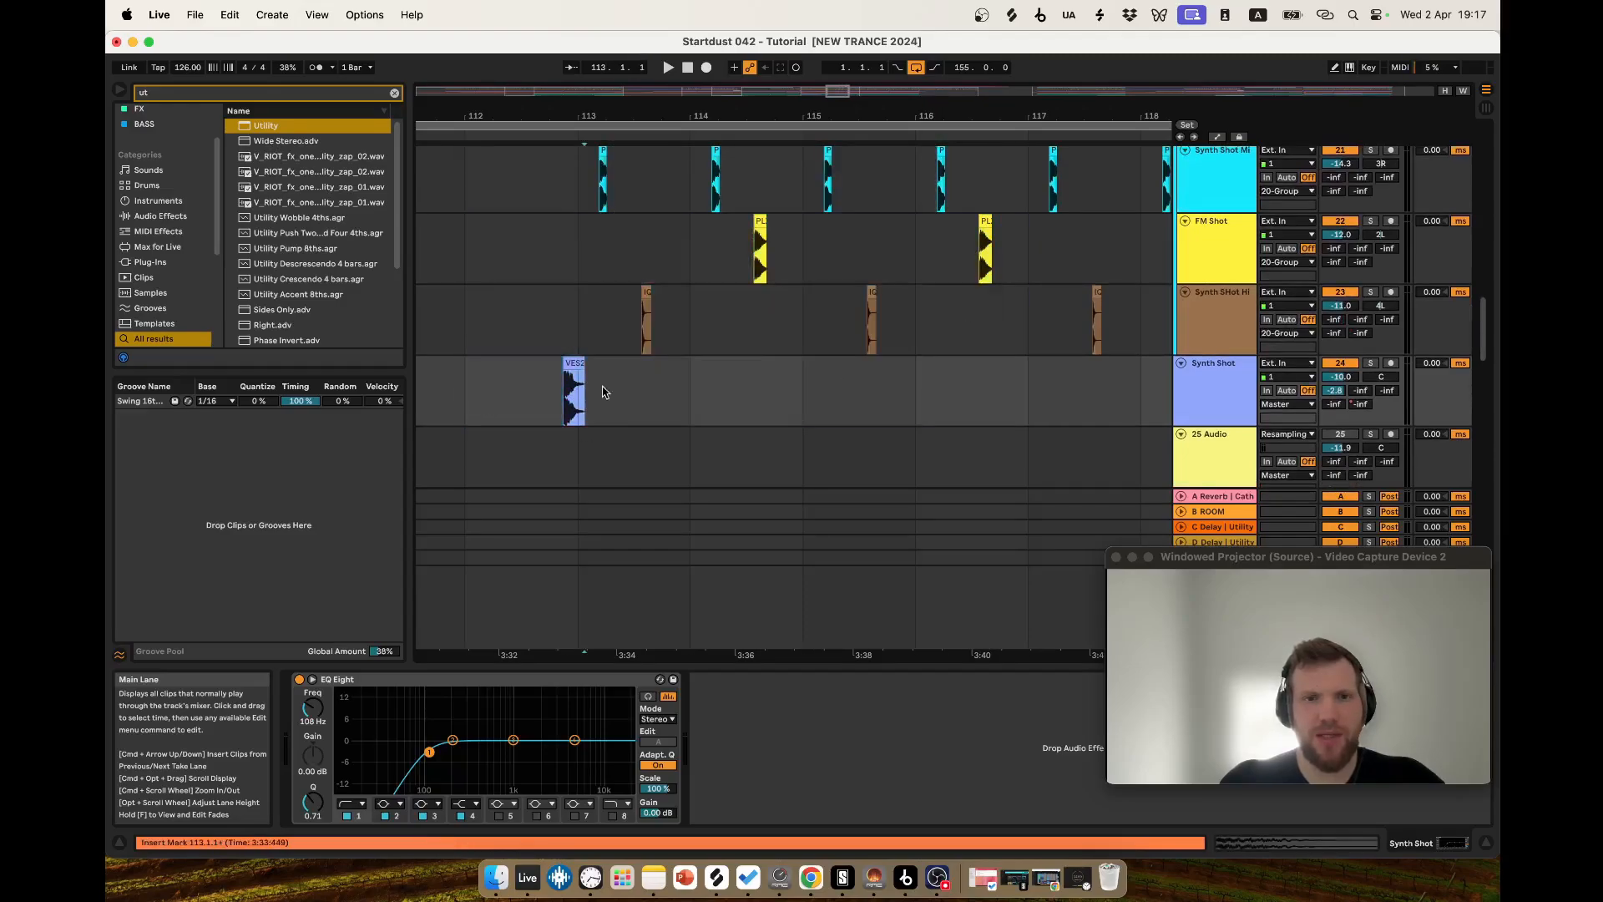
Locate the MAIN LEAD track before DROP CLIMAX, place the insert marker at 101.1.1, and display its Serum device chain.
{"action": "scroll", "coordinate": [605, 392], "scroll_direction": "down", "scroll_amount": 10}
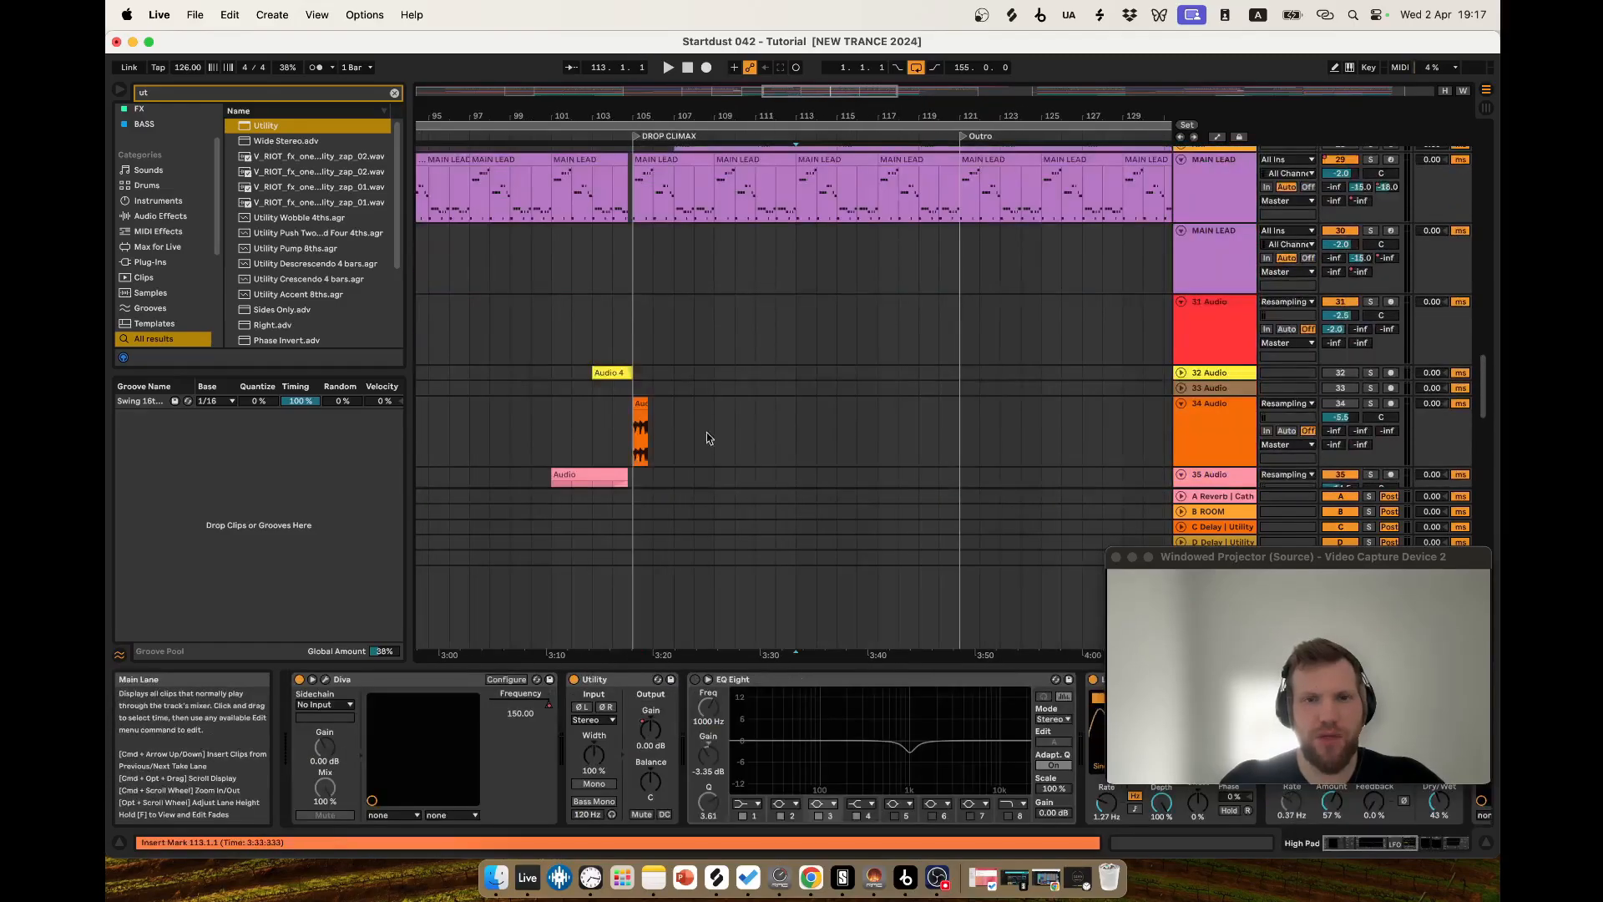
{"action": "scroll", "coordinate": [708, 438], "scroll_direction": "up", "scroll_amount": 10}
{"action": "left_click", "coordinate": [630, 392]}
{"action": "scroll", "coordinate": [667, 369], "scroll_direction": "down", "scroll_amount": 8}
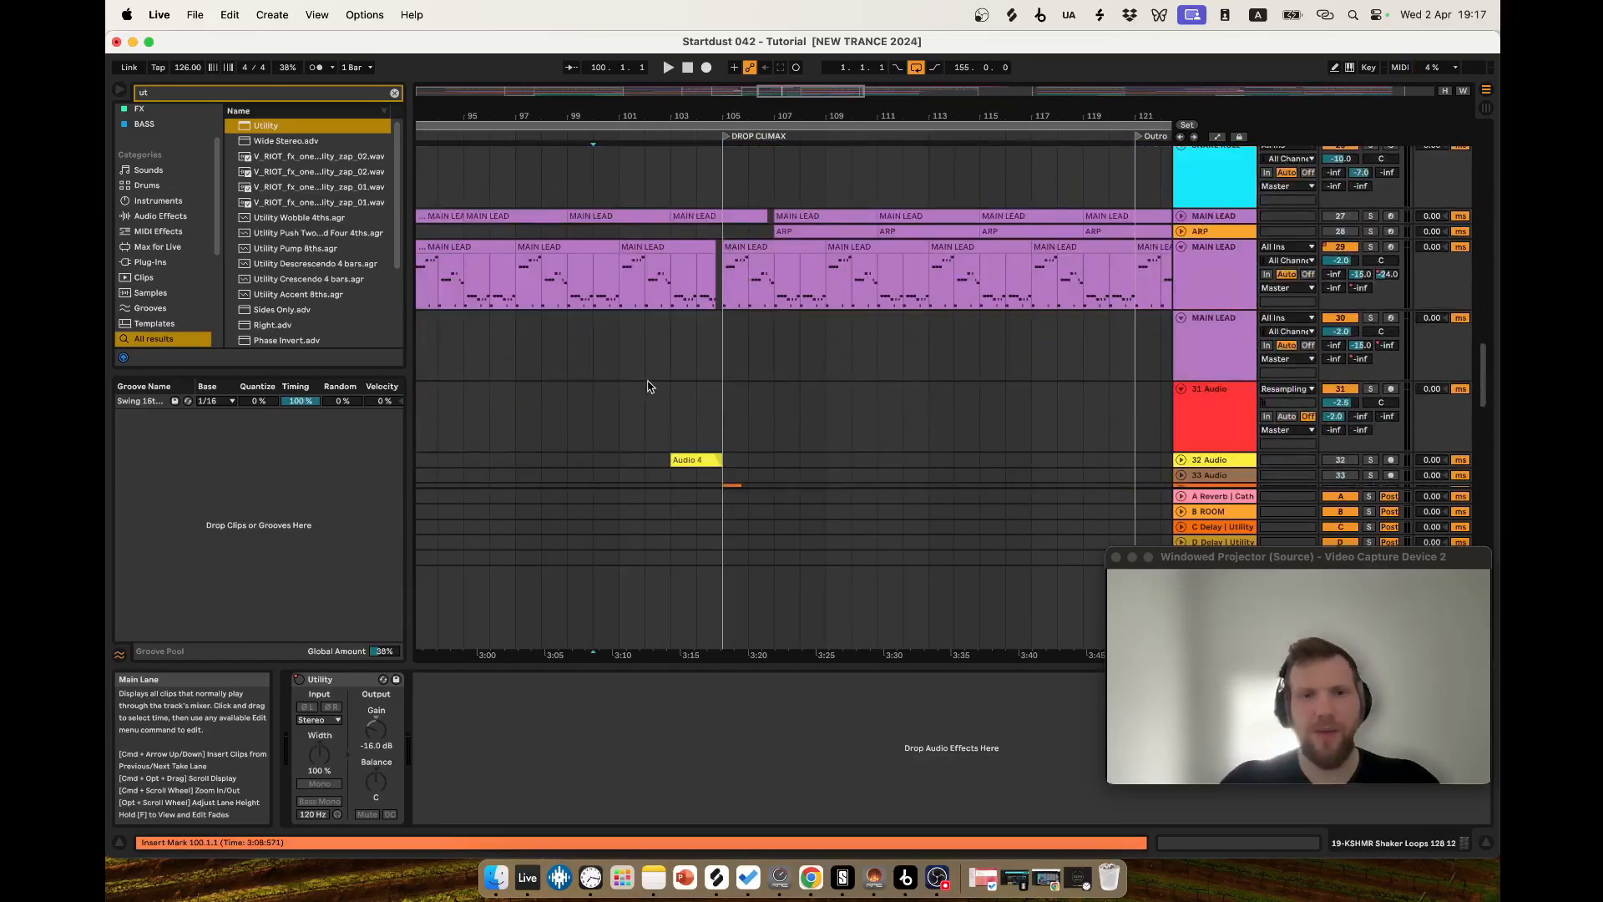
{"action": "scroll", "coordinate": [648, 384], "scroll_direction": "up", "scroll_amount": 2}
{"action": "left_click", "coordinate": [600, 365]}
{"action": "left_click", "coordinate": [639, 388]}
{"action": "right_click", "coordinate": [474, 701]}
{"action": "left_click", "coordinate": [526, 359]}
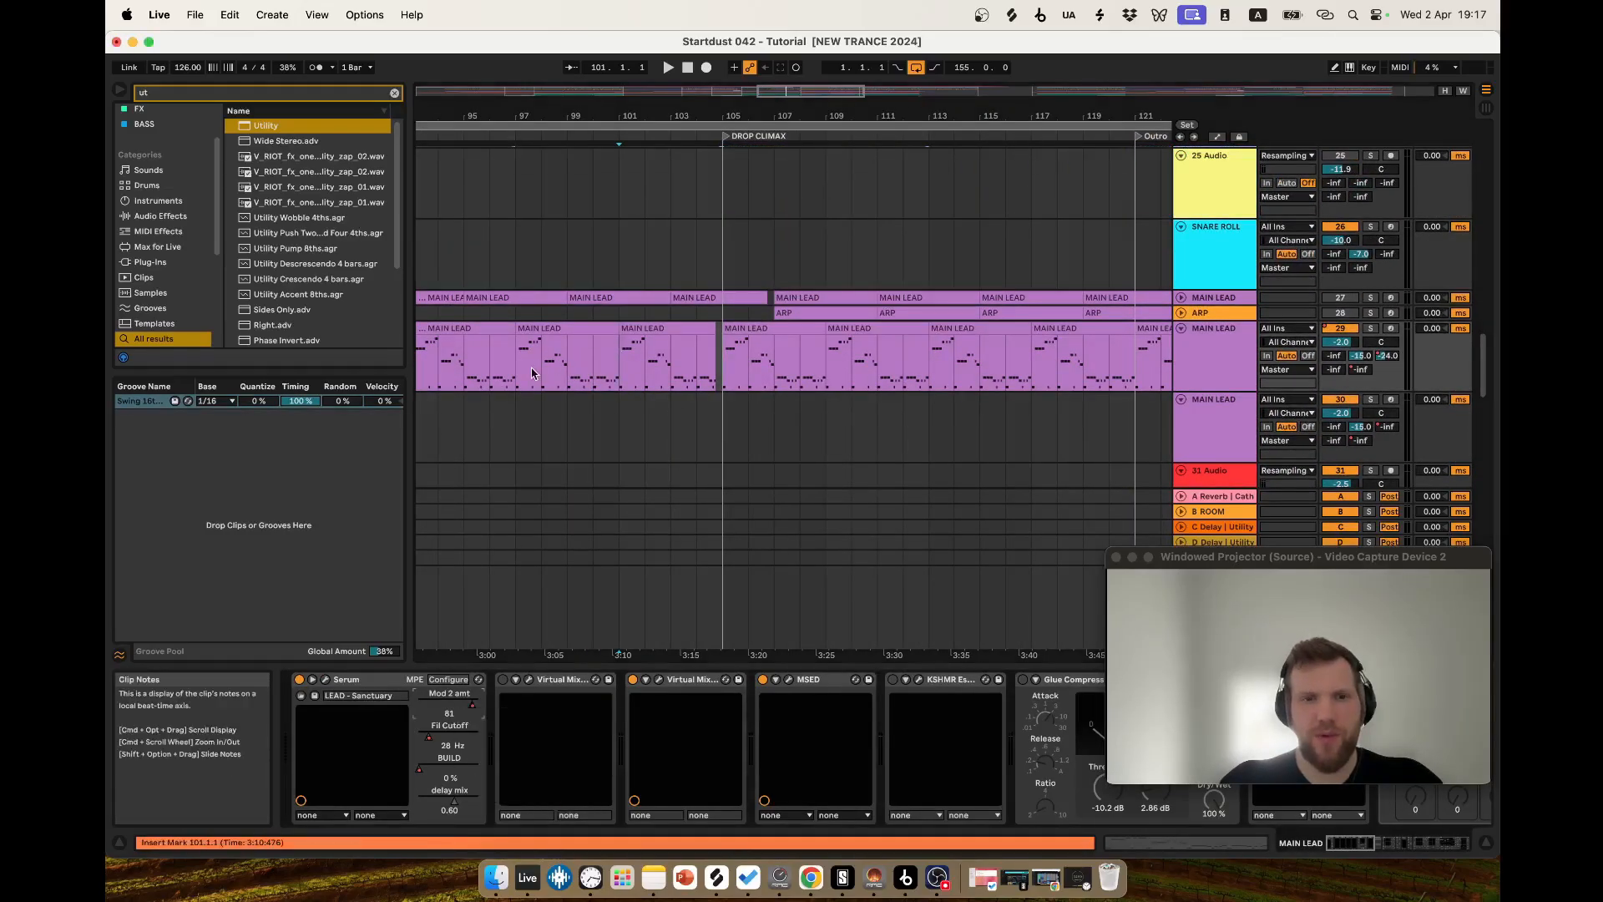
{"action": "left_click_drag", "start_coordinate": [526, 359], "coordinate": [591, 368]}
Place the insert marker at 105.1.1 and show the Serum Fil Cutoff automation on MAIN LEAD.
{"action": "left_click", "coordinate": [723, 371]}
{"action": "scroll", "coordinate": [1119, 368], "scroll_direction": "up", "scroll_amount": 2}
{"action": "left_click", "coordinate": [601, 367]}
{"action": "right_click", "coordinate": [461, 742]}
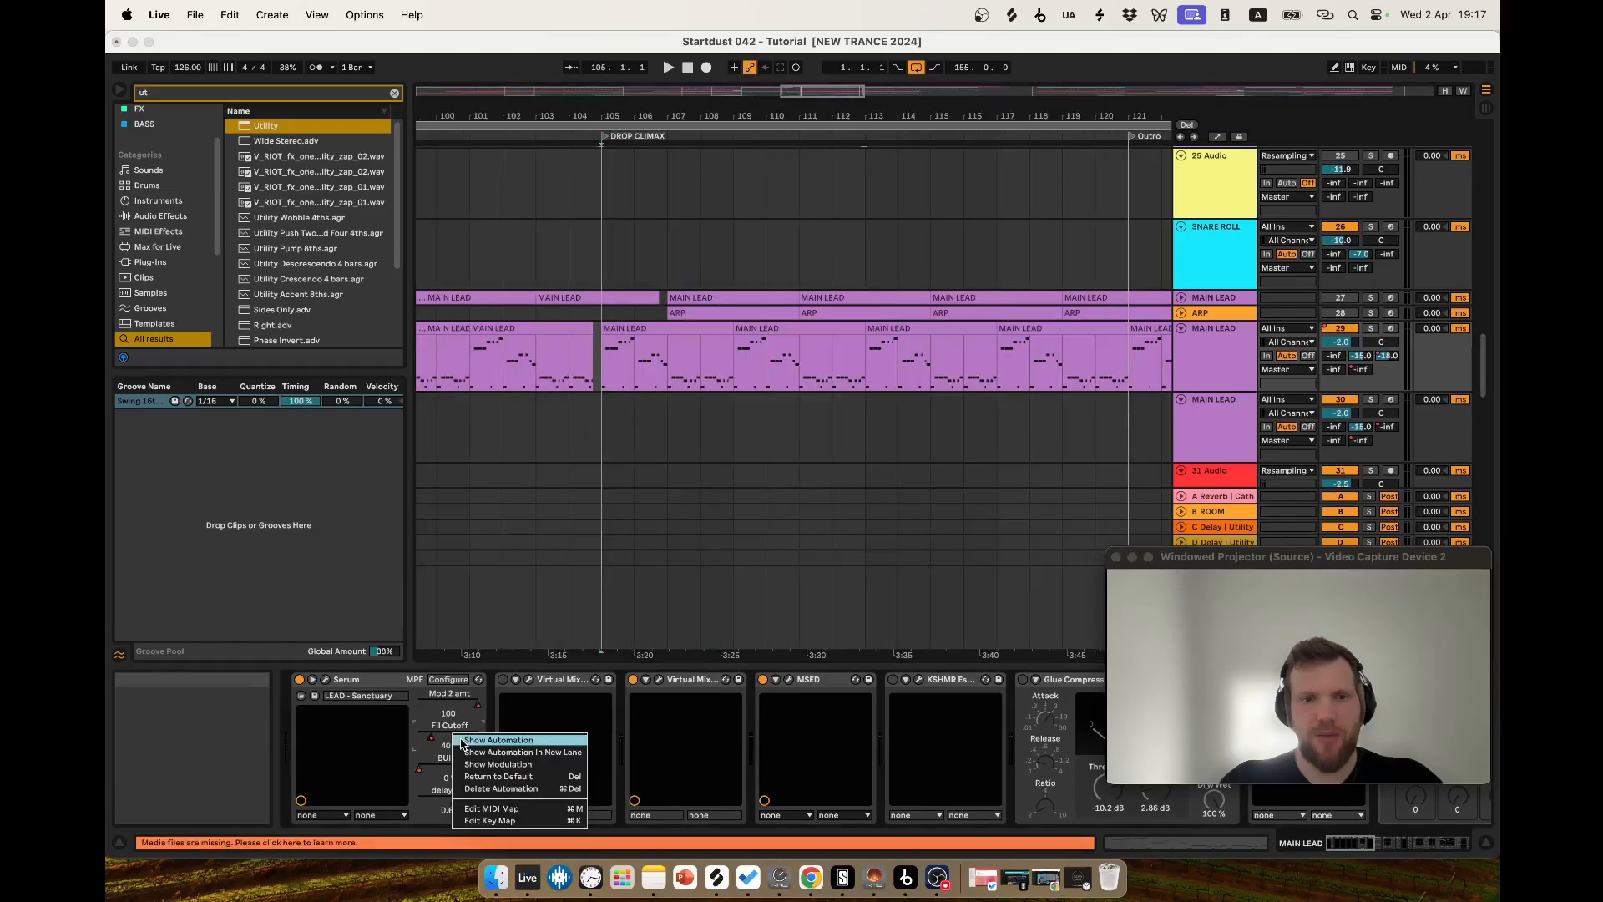
{"action": "left_click", "coordinate": [461, 741]}
{"action": "scroll", "coordinate": [701, 414], "scroll_direction": "down", "scroll_amount": 2}
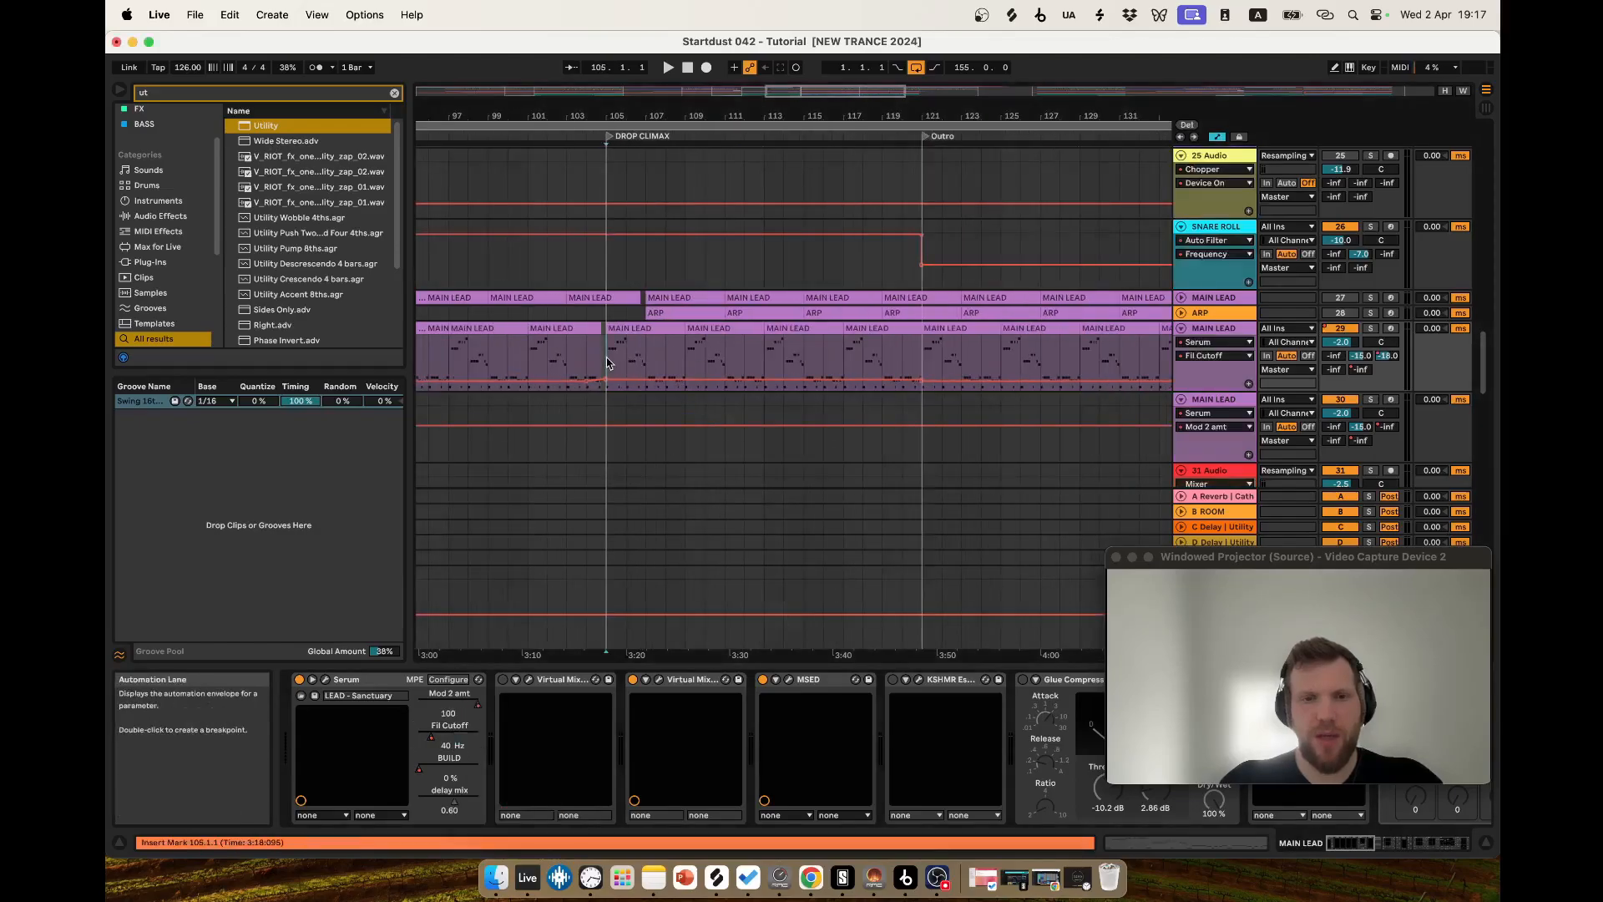
Select MAIN LEAD from 105.1.1 to 121.1.1 to examine its cutoff automation, and return the insert marker to 105.1.1.
{"action": "left_click_drag", "start_coordinate": [607, 363], "coordinate": [924, 358]}
{"action": "scroll", "coordinate": [679, 397], "scroll_direction": "up", "scroll_amount": 2}
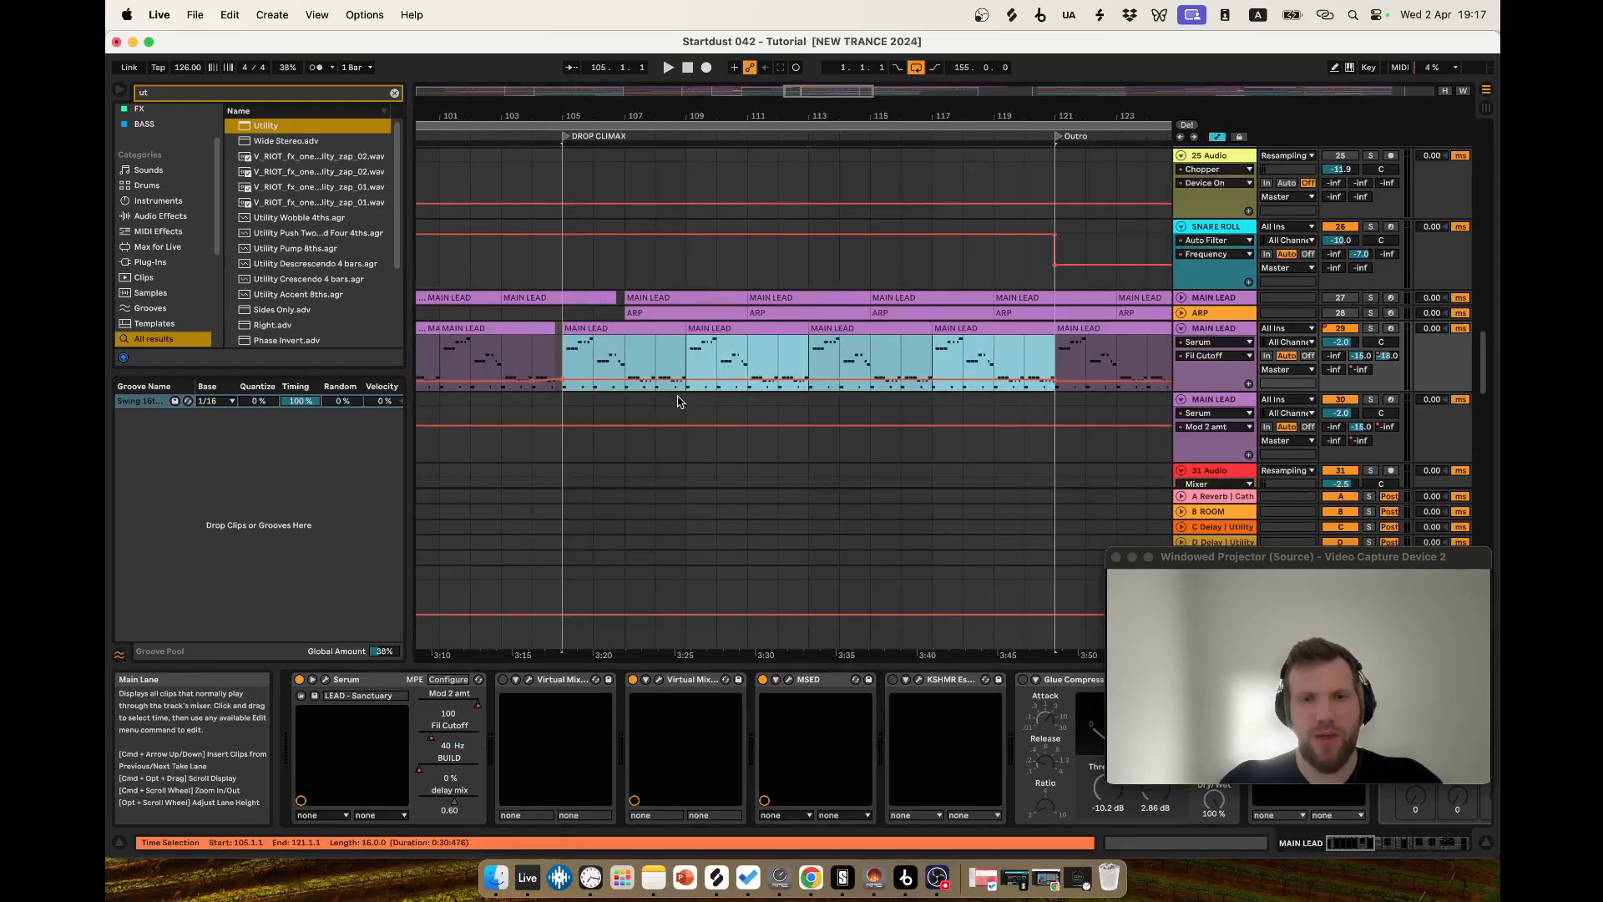
{"action": "left_click", "coordinate": [567, 352]}
{"action": "scroll", "coordinate": [693, 417], "scroll_direction": "down", "scroll_amount": 2}
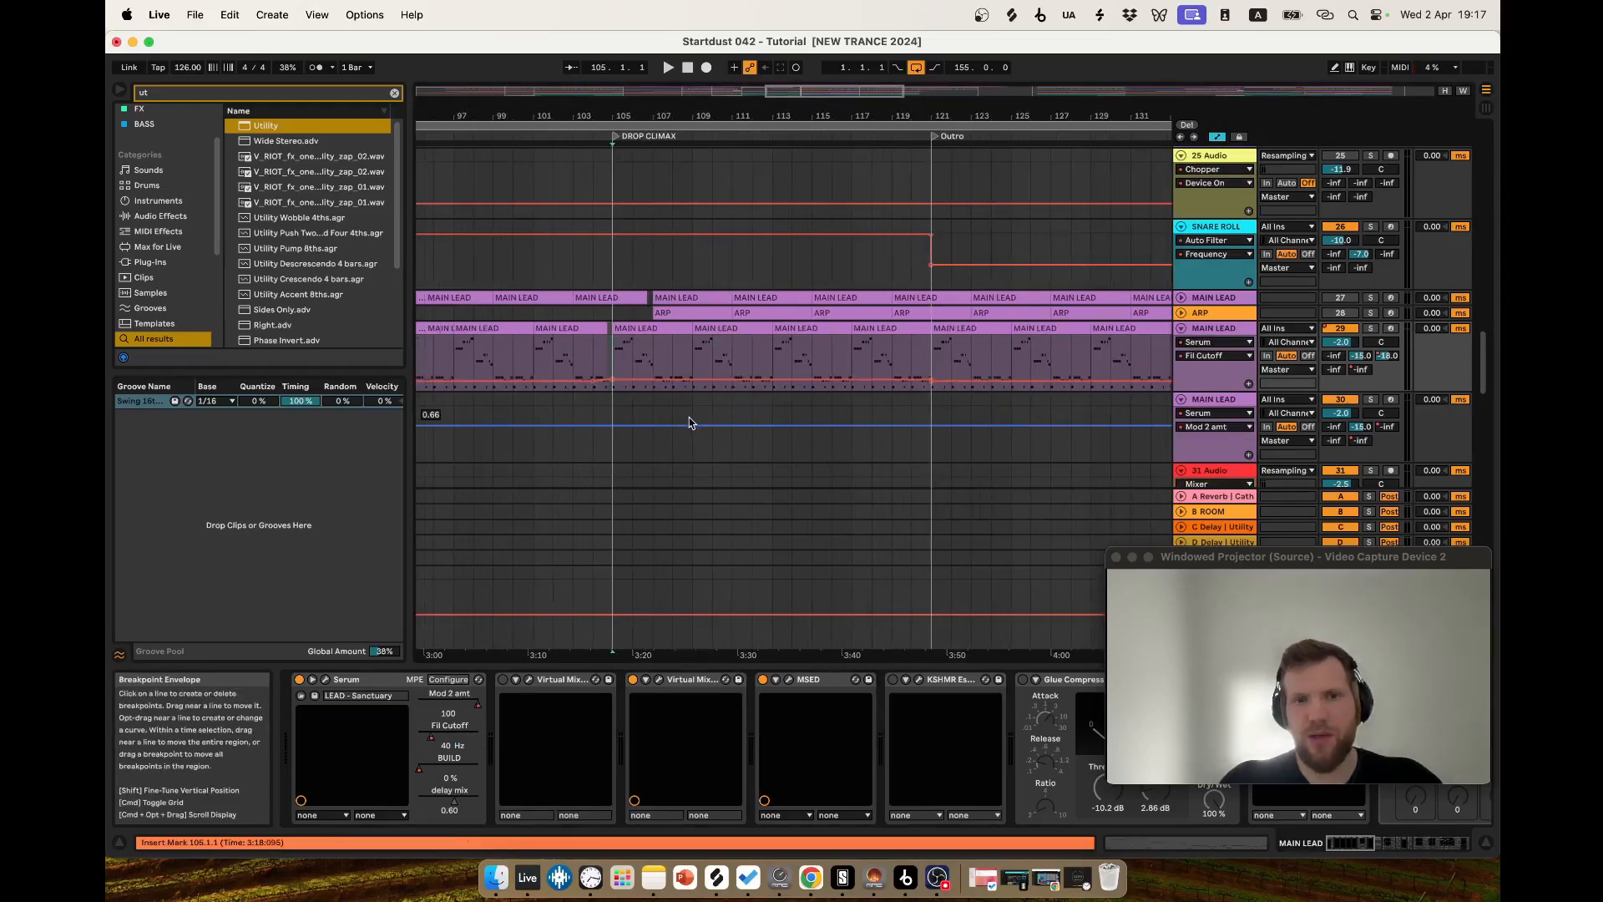
{"action": "scroll", "coordinate": [691, 428], "scroll_direction": "up", "scroll_amount": 1}
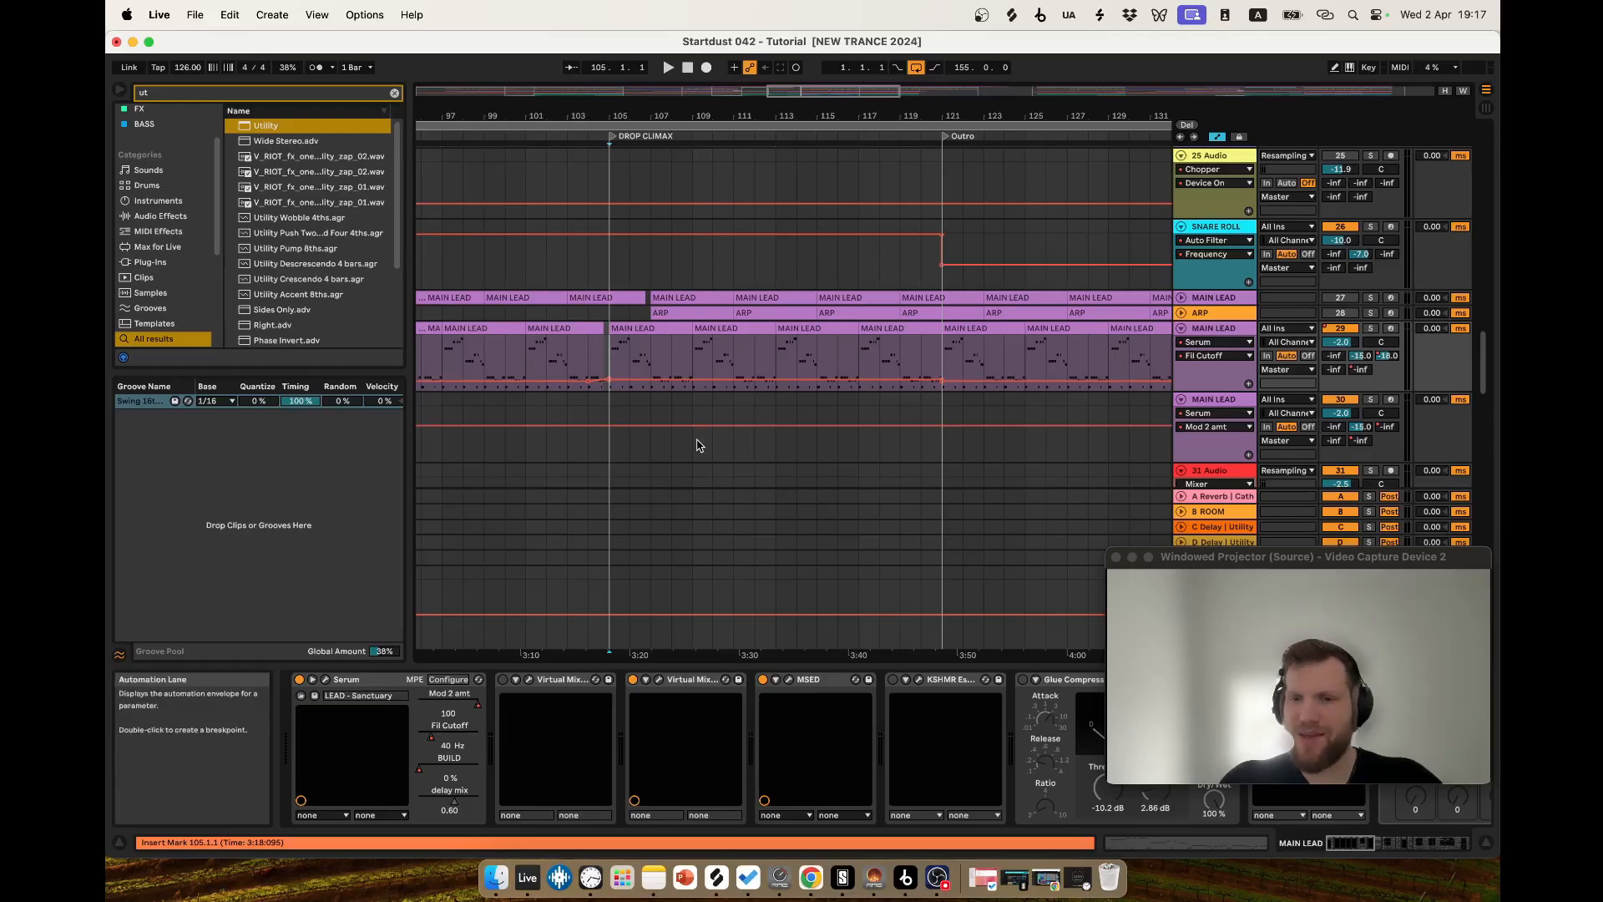
{"action": "scroll", "coordinate": [754, 447], "scroll_direction": "up", "scroll_amount": 1}
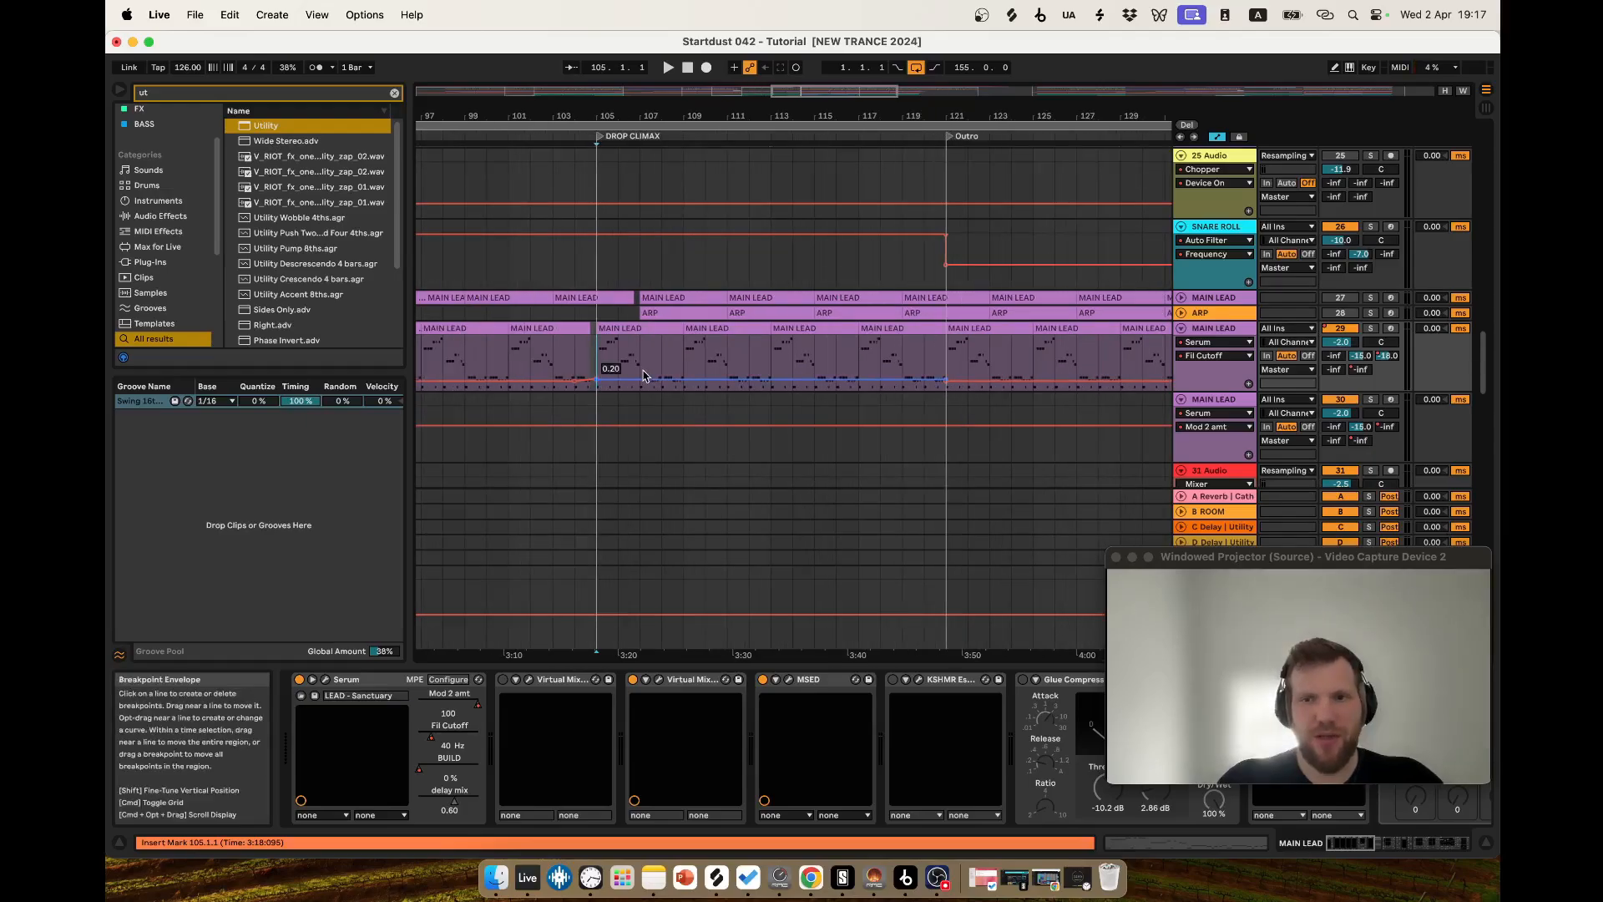
Audition DROP CLIMAX with MAIN LEAD's Fil Cutoff automation raised to about 473 Hz, and undo the change.
{"action": "left_click_drag", "start_coordinate": [652, 355], "coordinate": [652, 354]}
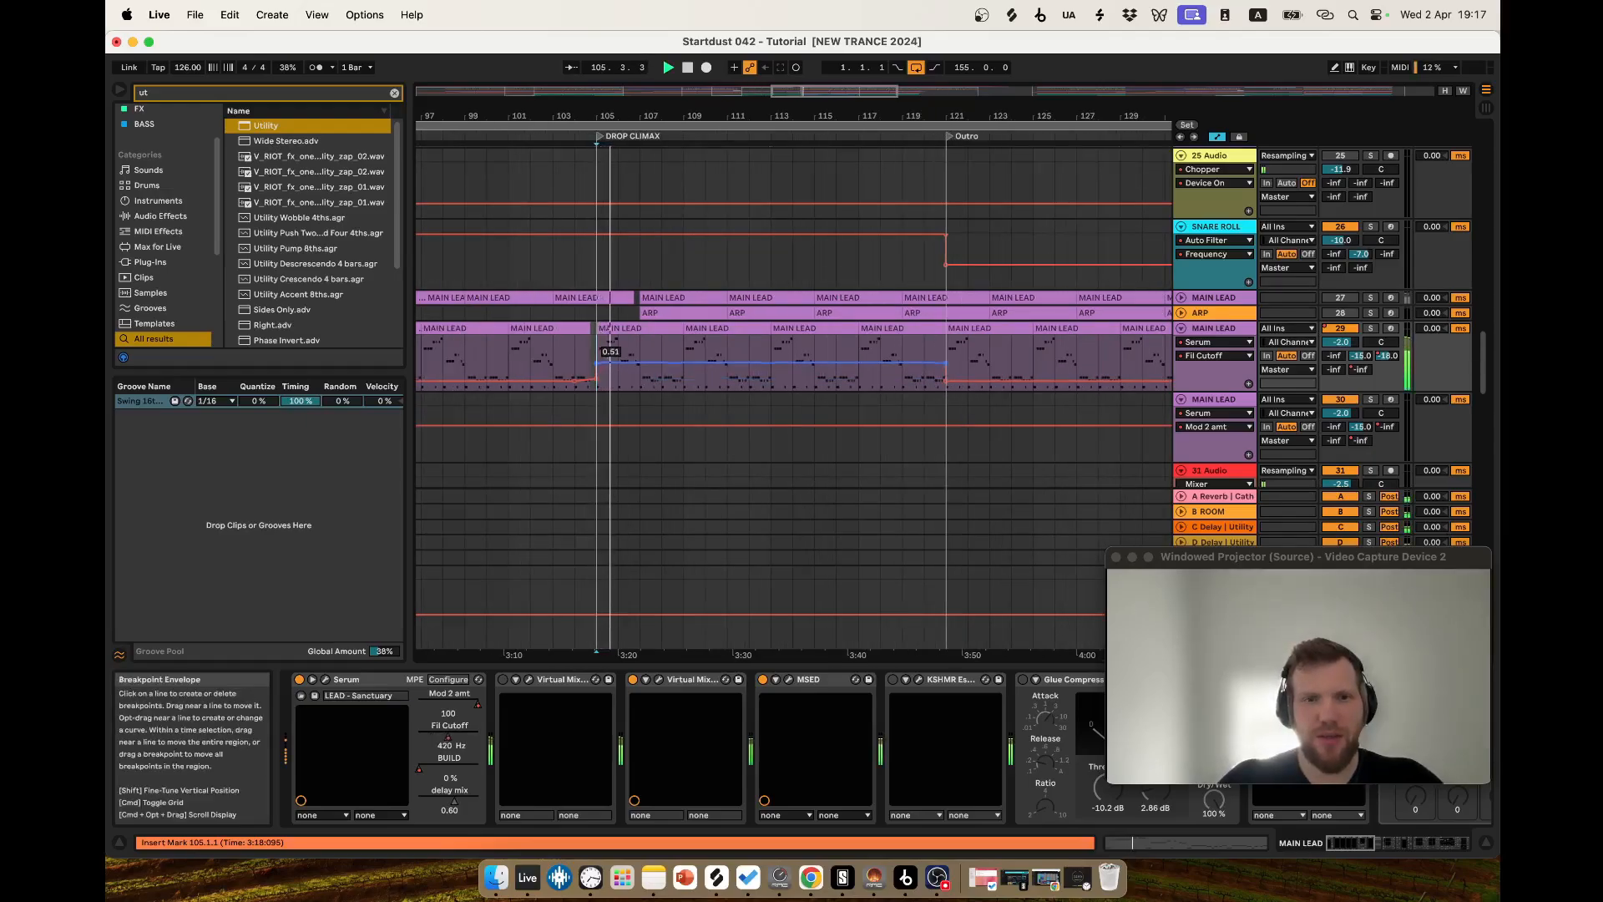
{"action": "scroll", "coordinate": [746, 403], "scroll_direction": "up", "scroll_amount": 3}
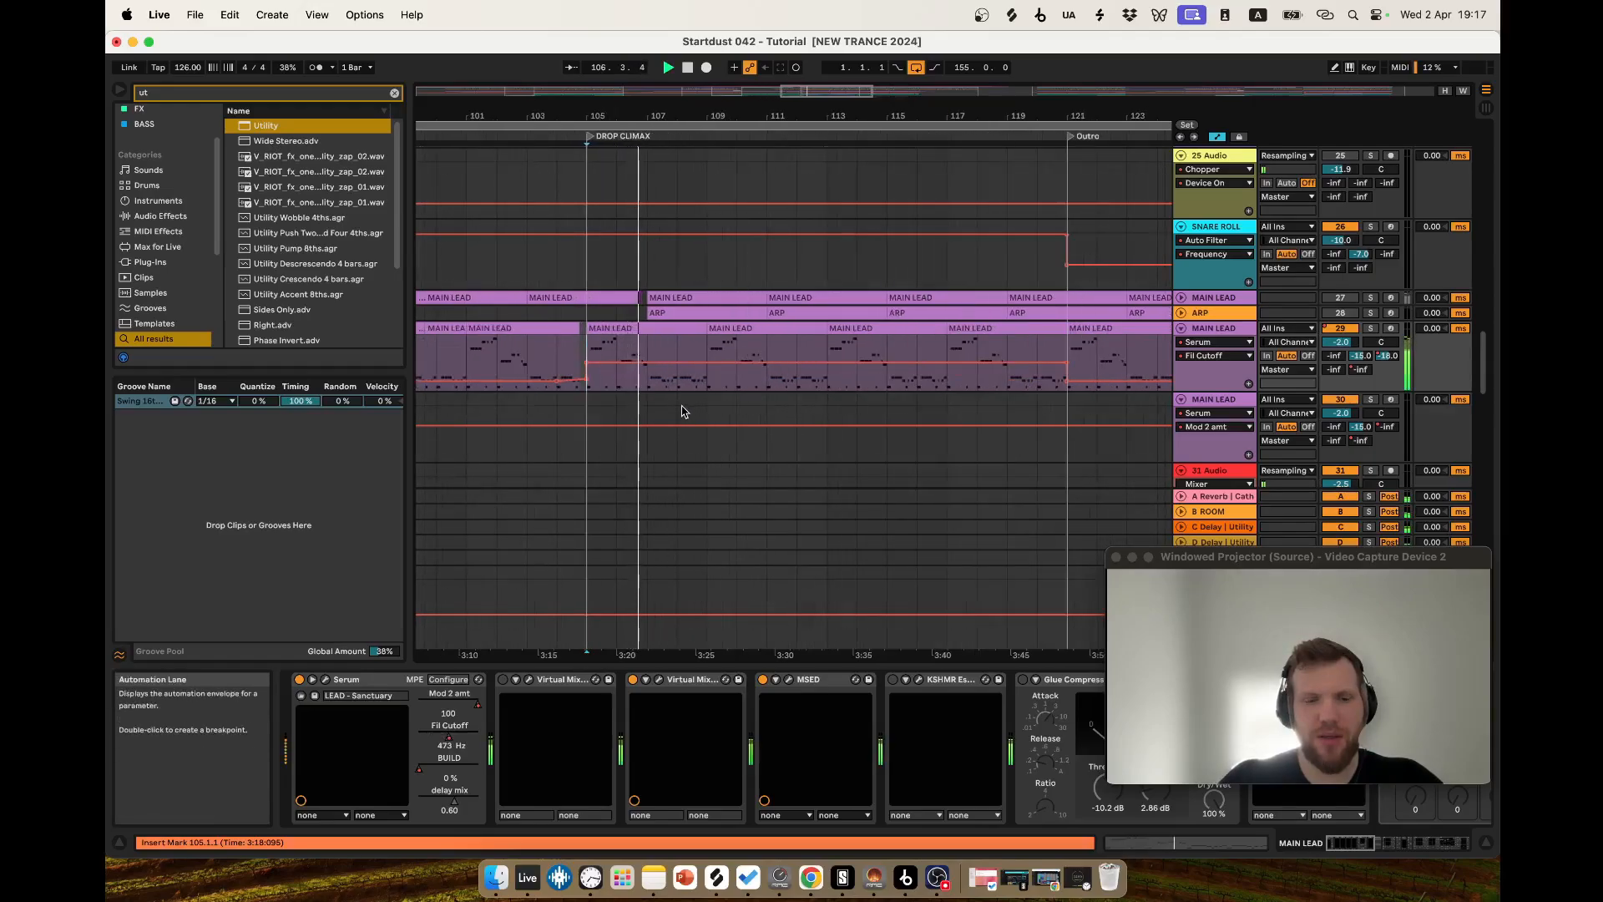
{"action": "scroll", "coordinate": [685, 412], "scroll_direction": "down", "scroll_amount": 3}
{"action": "scroll", "coordinate": [693, 421], "scroll_direction": "up", "scroll_amount": 3}
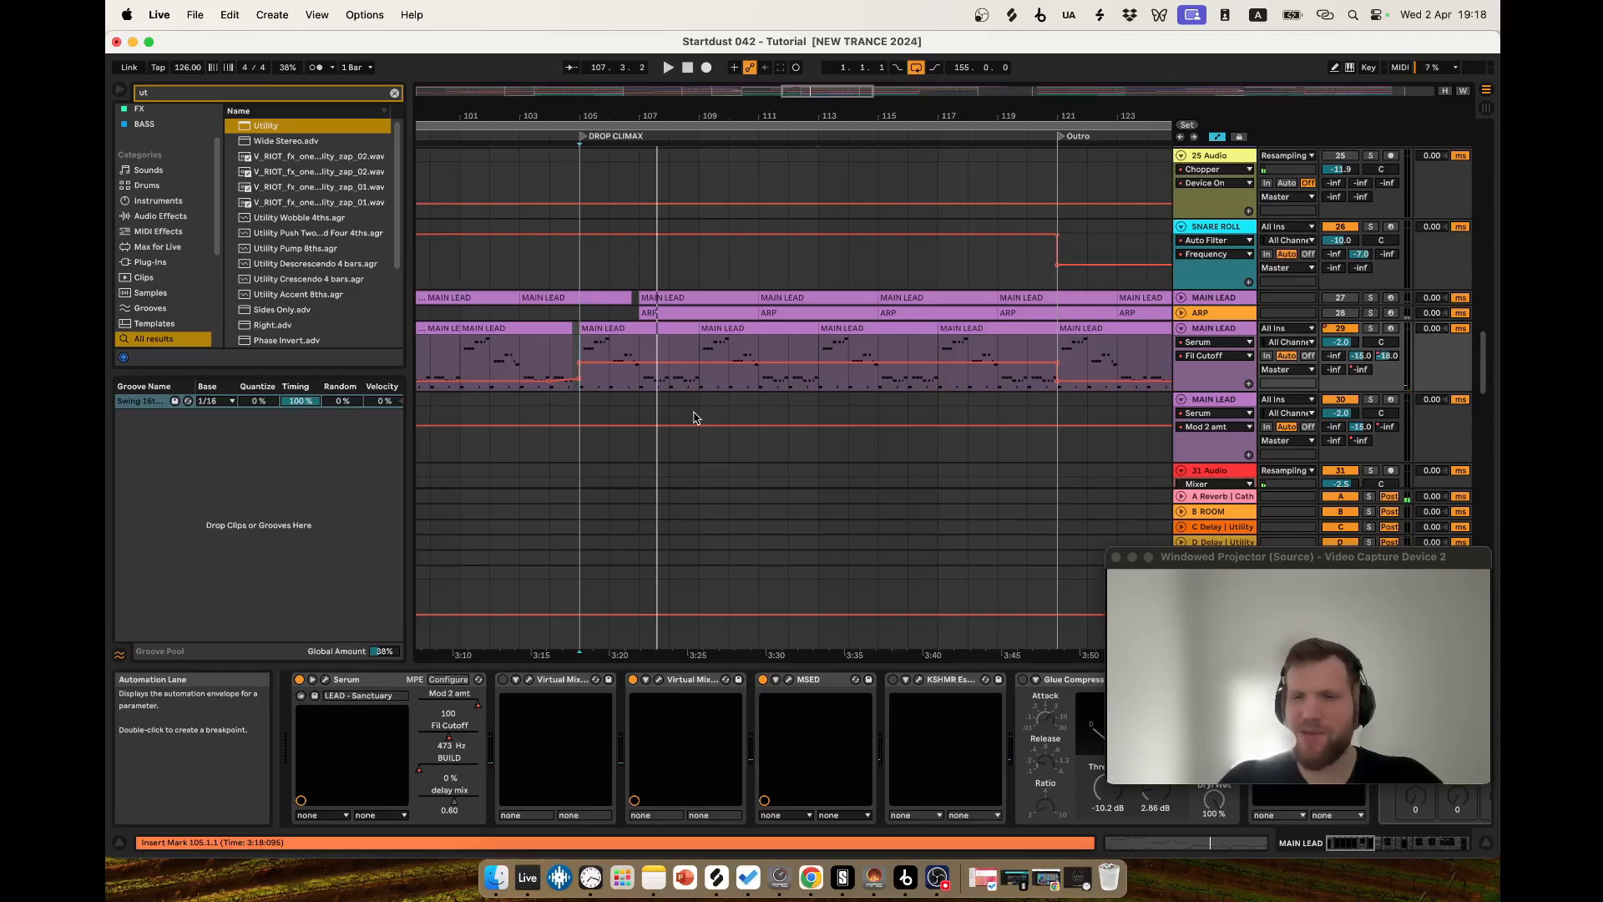
{"action": "key", "text": "super+z"}
{"action": "key", "text": "super+z"}
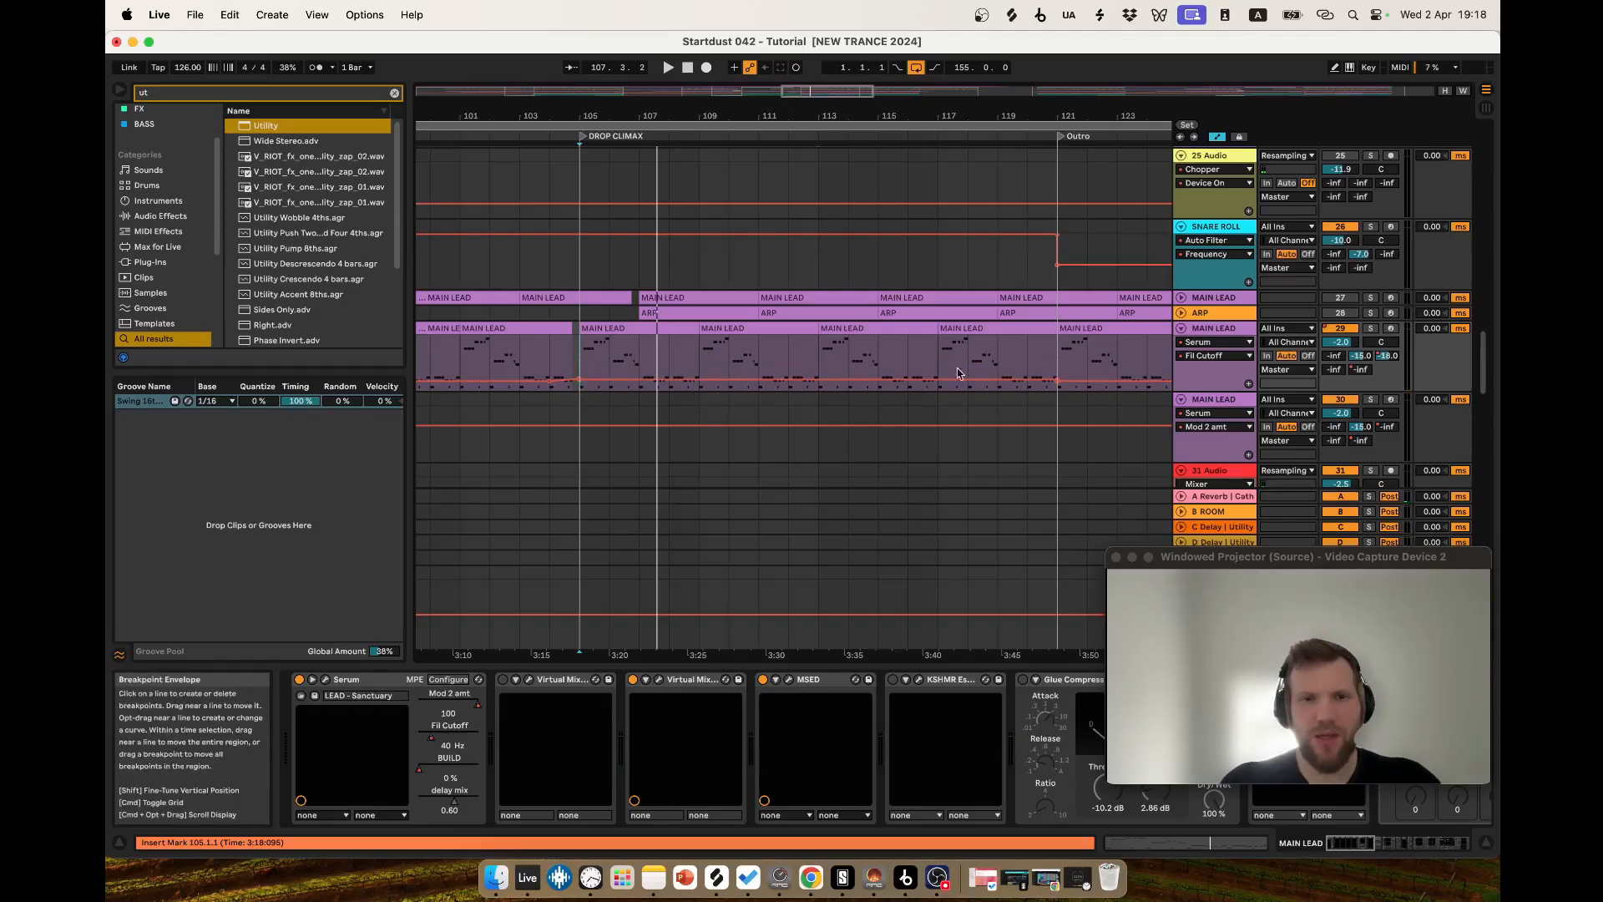
Play DROP CLIMAX from 105.1.1 to hear MAIN LEAD with its original cutoff automation, and stop playback.
{"action": "scroll", "coordinate": [1043, 390], "scroll_direction": "down", "scroll_amount": 4}
{"action": "scroll", "coordinate": [1024, 394], "scroll_direction": "up", "scroll_amount": 2}
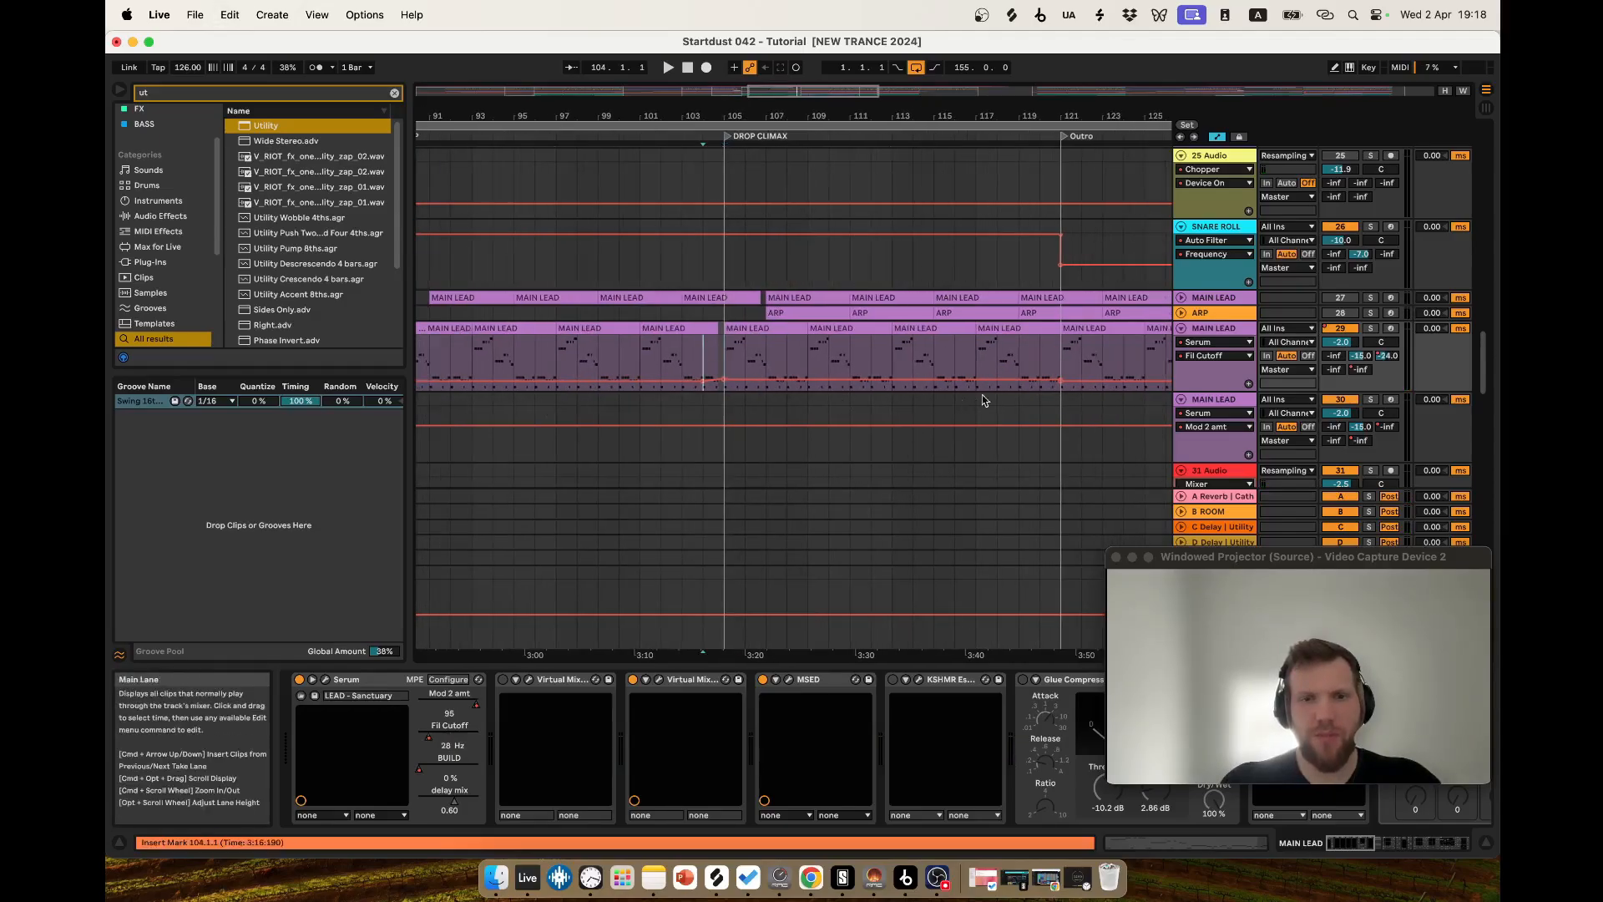
{"action": "scroll", "coordinate": [873, 417], "scroll_direction": "up", "scroll_amount": 2}
{"action": "key", "text": "space"}
{"action": "scroll", "coordinate": [802, 418], "scroll_direction": "right", "scroll_amount": 1}
{"action": "scroll", "coordinate": [735, 423], "scroll_direction": "right", "scroll_amount": 2}
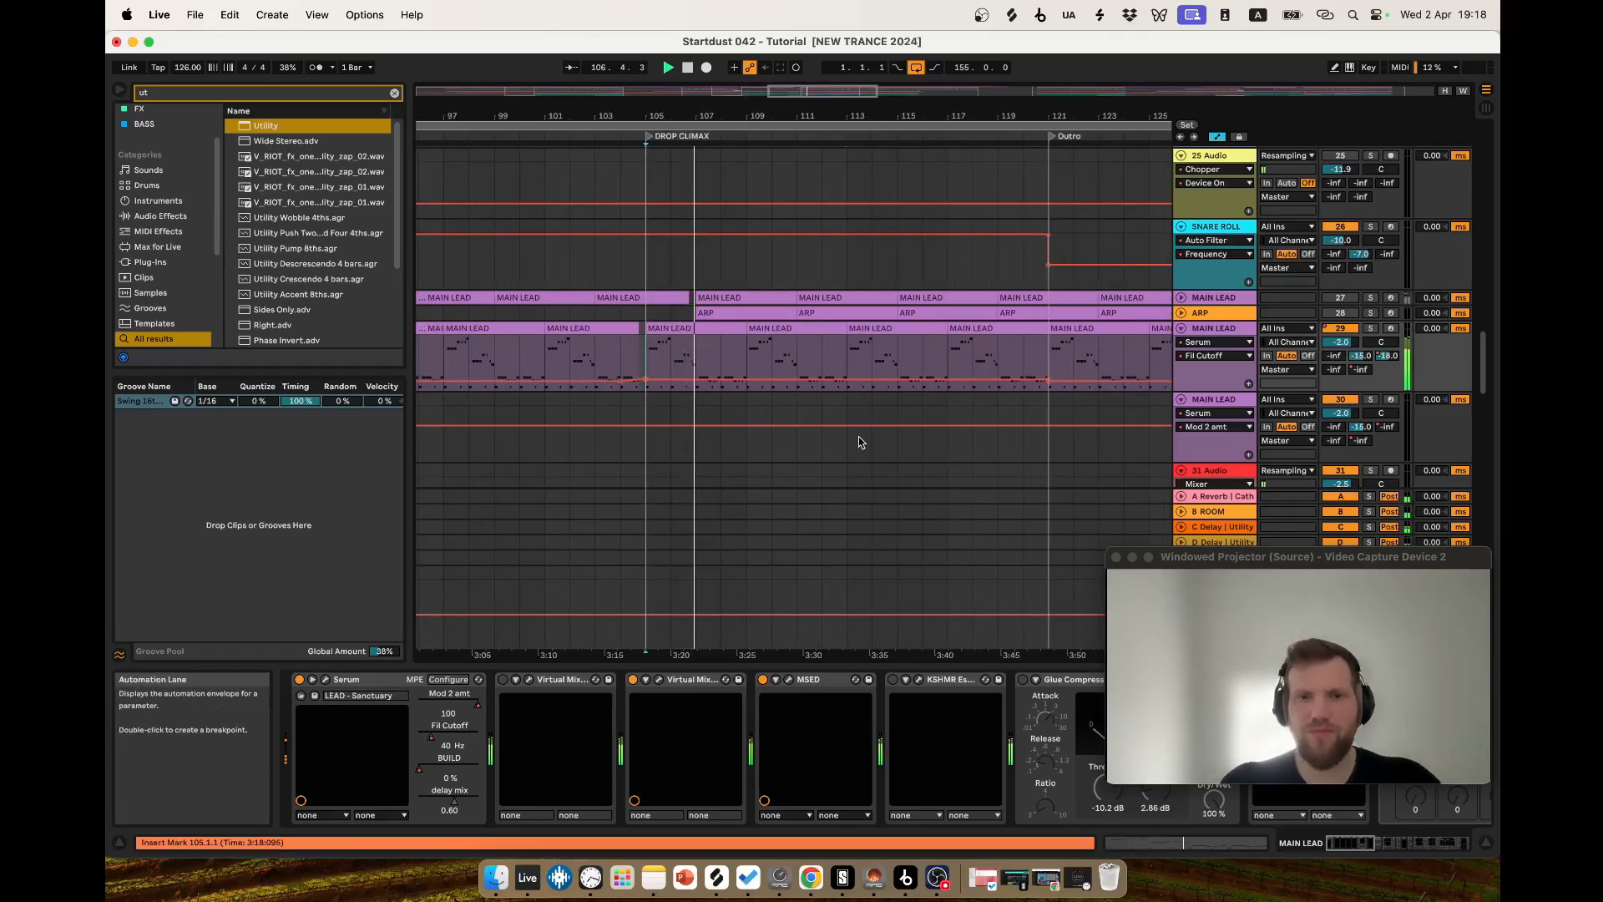
{"action": "scroll", "coordinate": [856, 444], "scroll_direction": "down", "scroll_amount": 2}
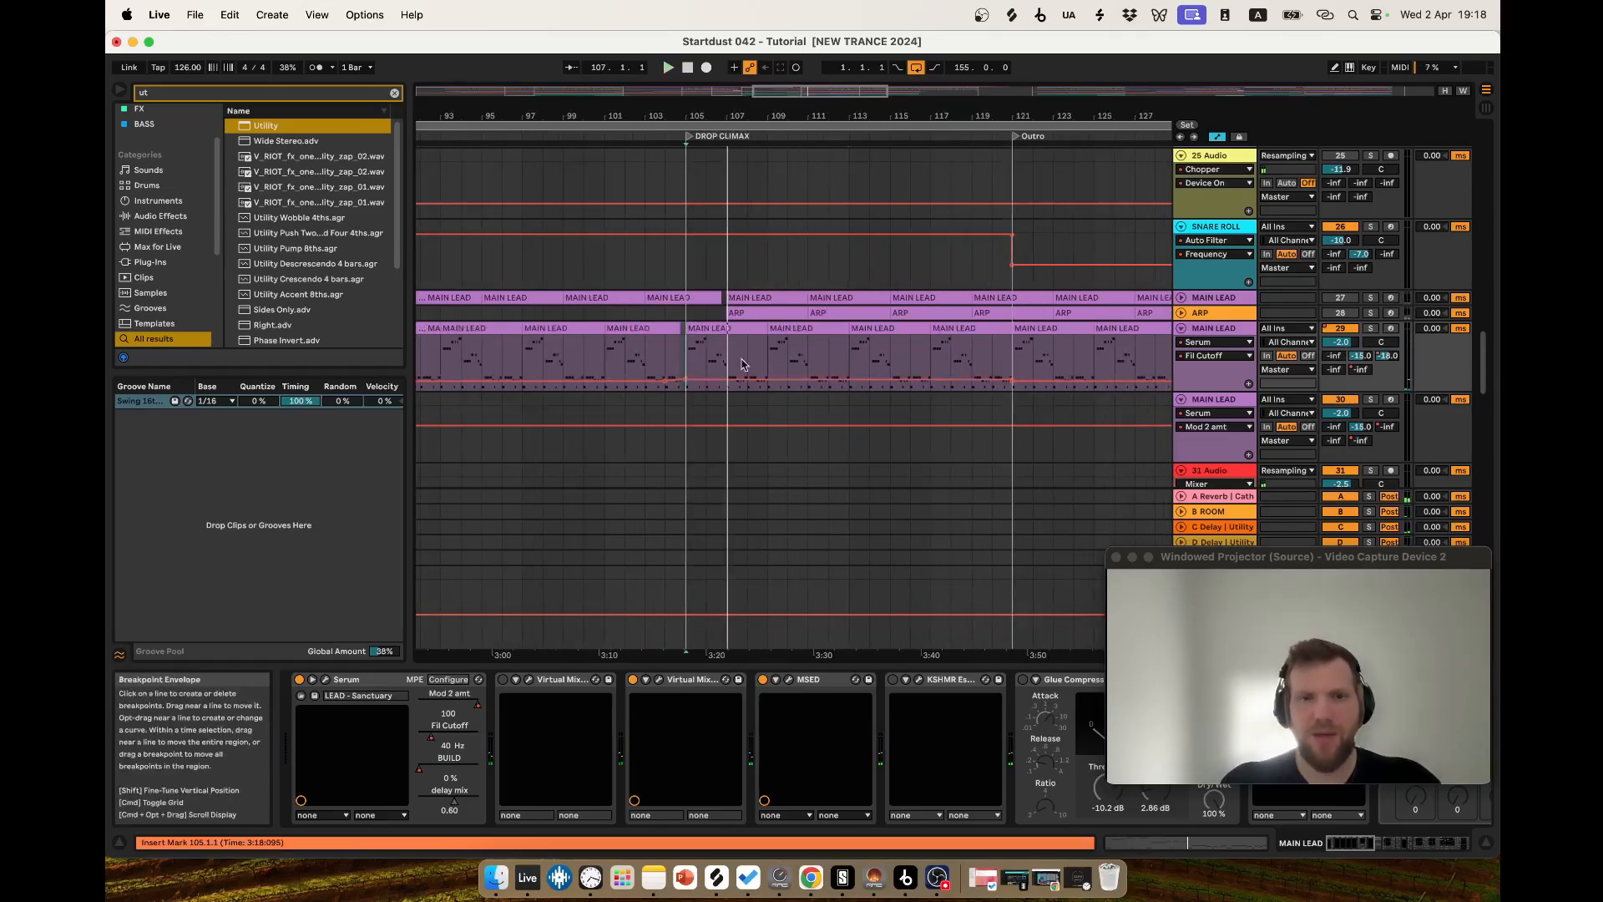
{"action": "key", "text": "space"}
{"action": "scroll", "coordinate": [905, 424], "scroll_direction": "down", "scroll_amount": 2}
Hide the automation lanes and place the insert marker on MAIN LEAD at 105.1.1.
{"action": "key", "text": "a"}
{"action": "scroll", "coordinate": [728, 428], "scroll_direction": "down", "scroll_amount": 2}
{"action": "scroll", "coordinate": [700, 425], "scroll_direction": "up", "scroll_amount": 4}
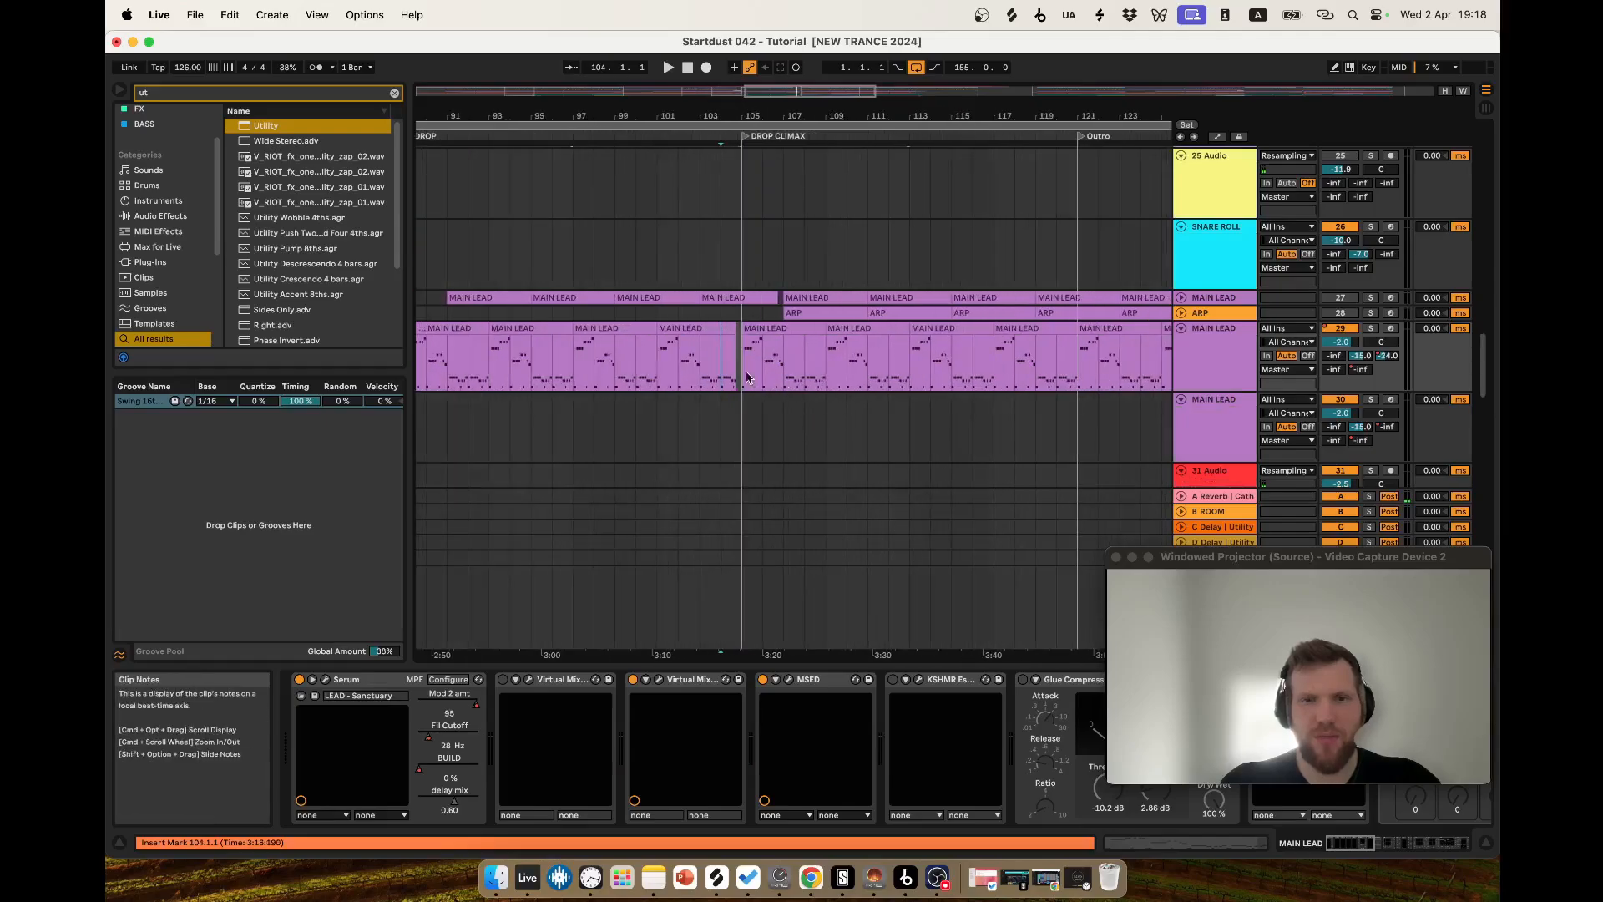
{"action": "mouse_move", "coordinate": [743, 370]}
{"action": "left_mouse_down"}
{"action": "mouse_move", "coordinate": [1096, 371]}
{"action": "mouse_move", "coordinate": [743, 373]}
{"action": "left_mouse_up"}
{"action": "left_click", "coordinate": [1079, 371]}
{"action": "scroll", "coordinate": [743, 372], "scroll_direction": "down", "scroll_amount": 2}
{"action": "left_click", "coordinate": [743, 372]}
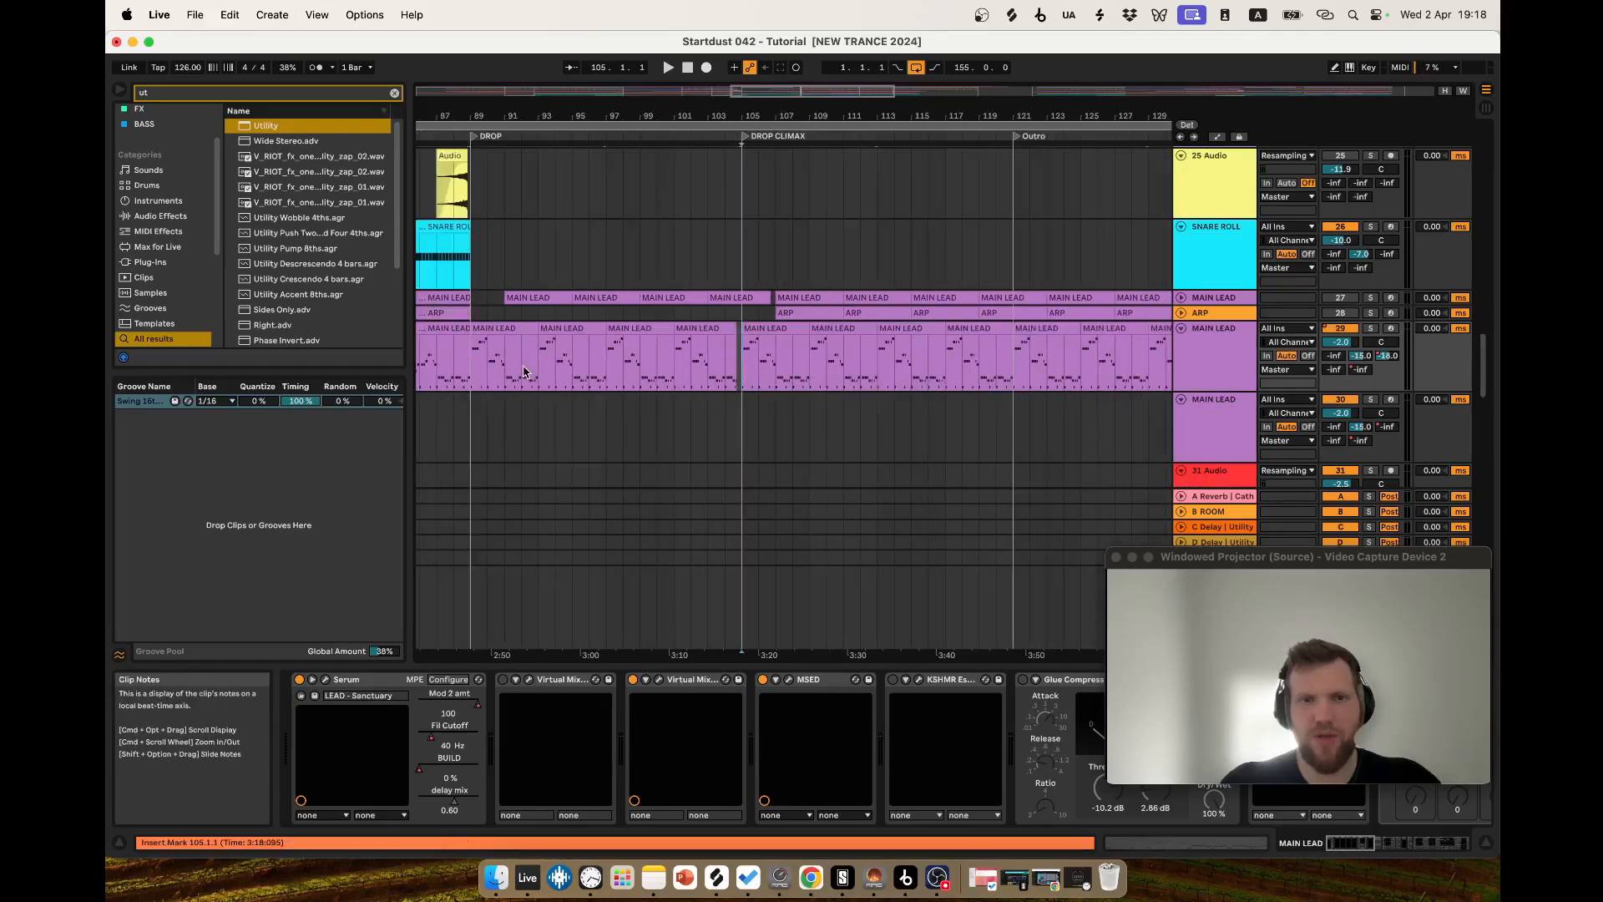
Trace the MAIN LEAD pattern through the DROP section and place the insert marker on it at 94.1.1.
{"action": "left_click_drag", "start_coordinate": [473, 361], "coordinate": [636, 361]}
{"action": "left_click", "coordinate": [740, 364]}
{"action": "scroll", "coordinate": [740, 366], "scroll_direction": "up", "scroll_amount": 3}
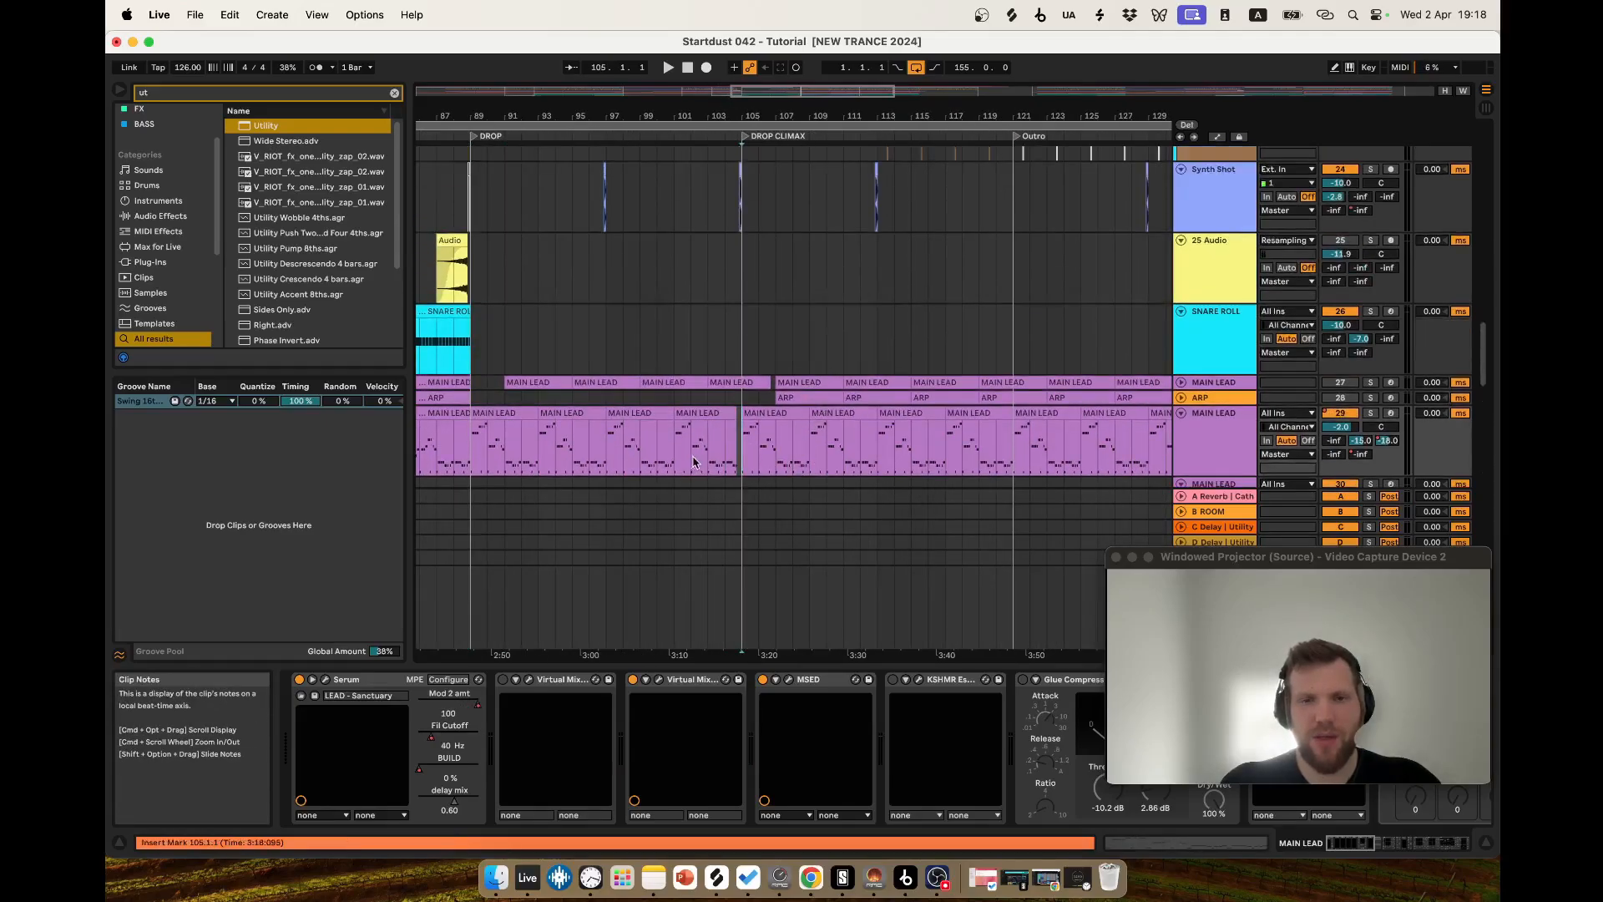
{"action": "left_click_drag", "start_coordinate": [488, 443], "coordinate": [725, 442]}
{"action": "left_click", "coordinate": [487, 444]}
{"action": "left_click_drag", "start_coordinate": [463, 434], "coordinate": [556, 436]}
{"action": "left_click", "coordinate": [555, 436]}
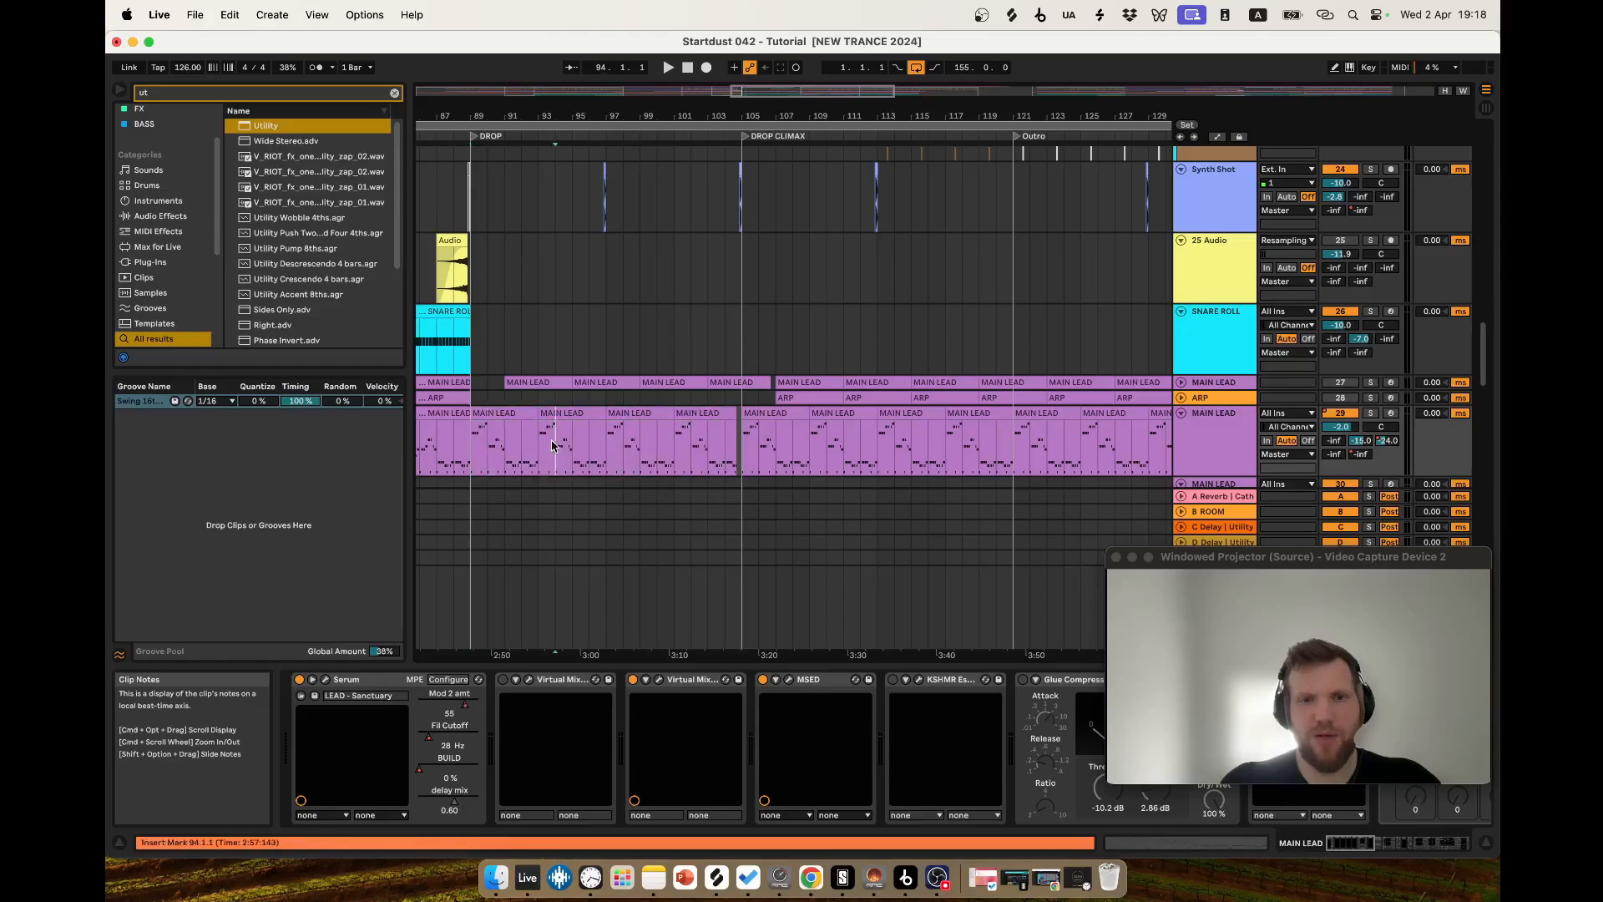
Examine the ride, hat, clap and kick tracks around DROP and DROP CLIMAX, and place the insert marker on KICK at 89.1.1.
{"action": "scroll", "coordinate": [555, 436], "scroll_direction": "down", "scroll_amount": 2}
{"action": "scroll", "coordinate": [754, 431], "scroll_direction": "up", "scroll_amount": 15}
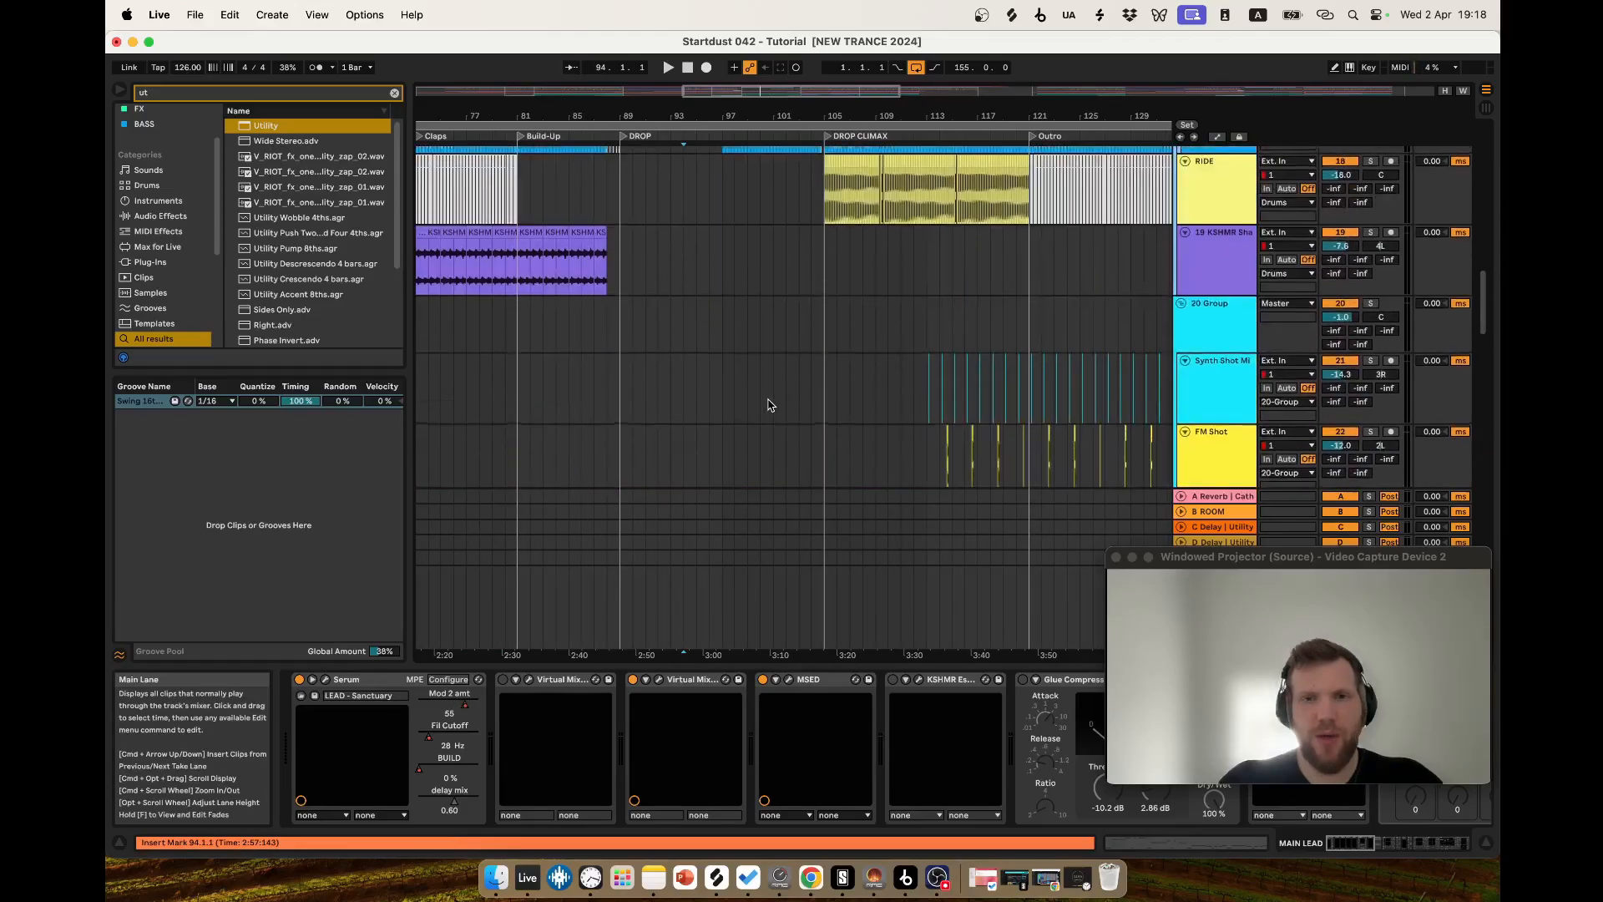
{"action": "scroll", "coordinate": [719, 354], "scroll_direction": "down", "scroll_amount": 7}
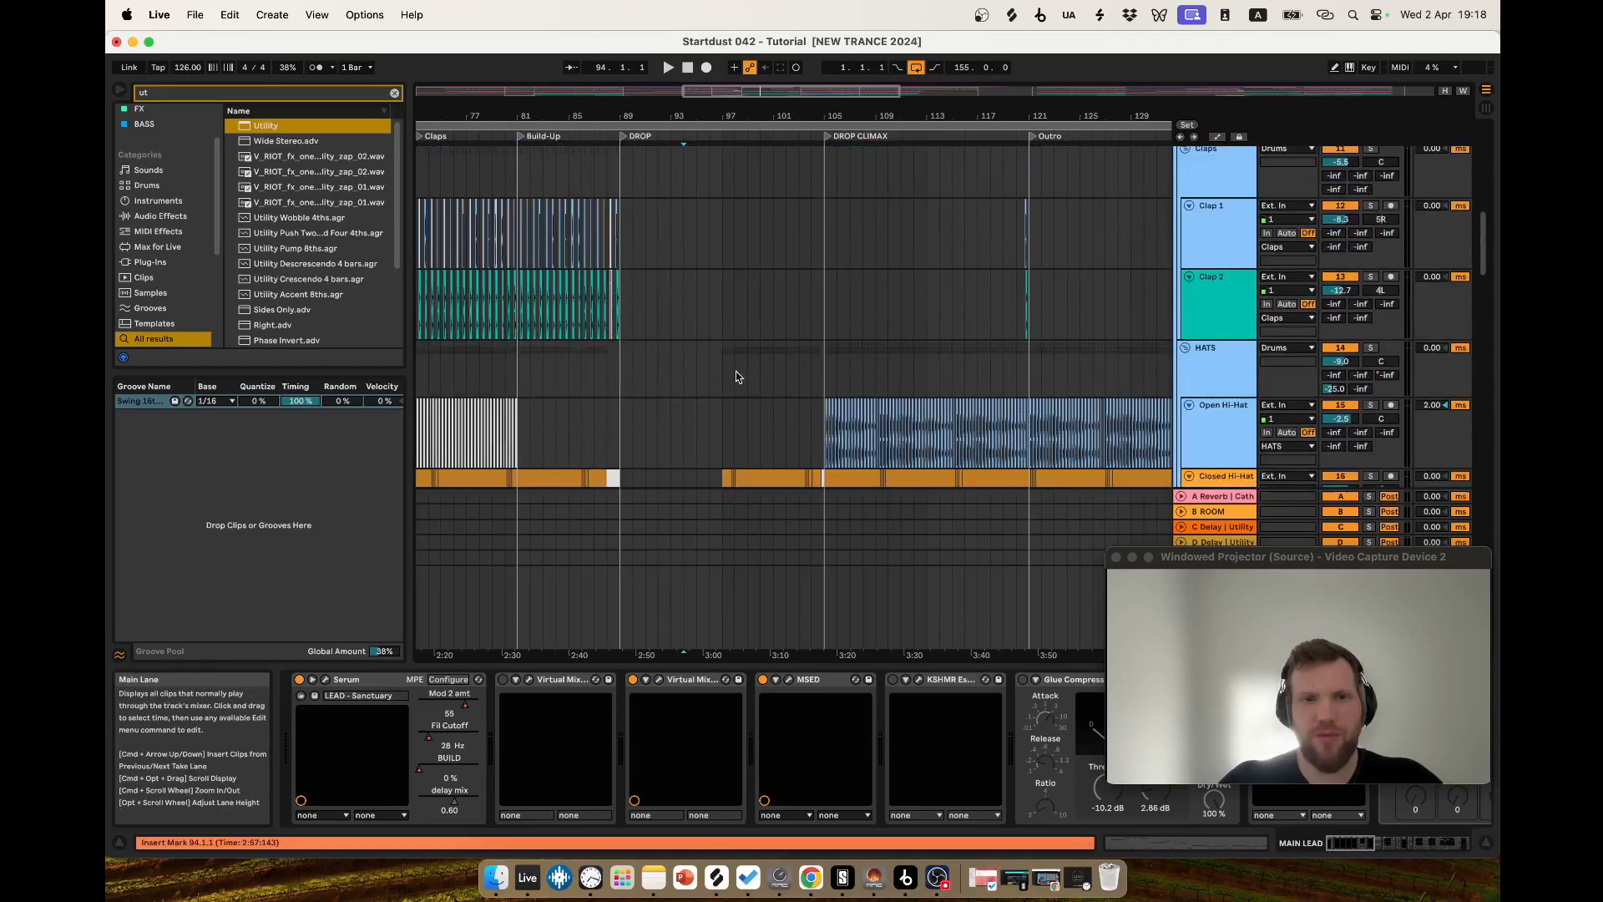
{"action": "scroll", "coordinate": [781, 347], "scroll_direction": "up", "scroll_amount": 11}
{"action": "scroll", "coordinate": [724, 395], "scroll_direction": "down", "scroll_amount": 6}
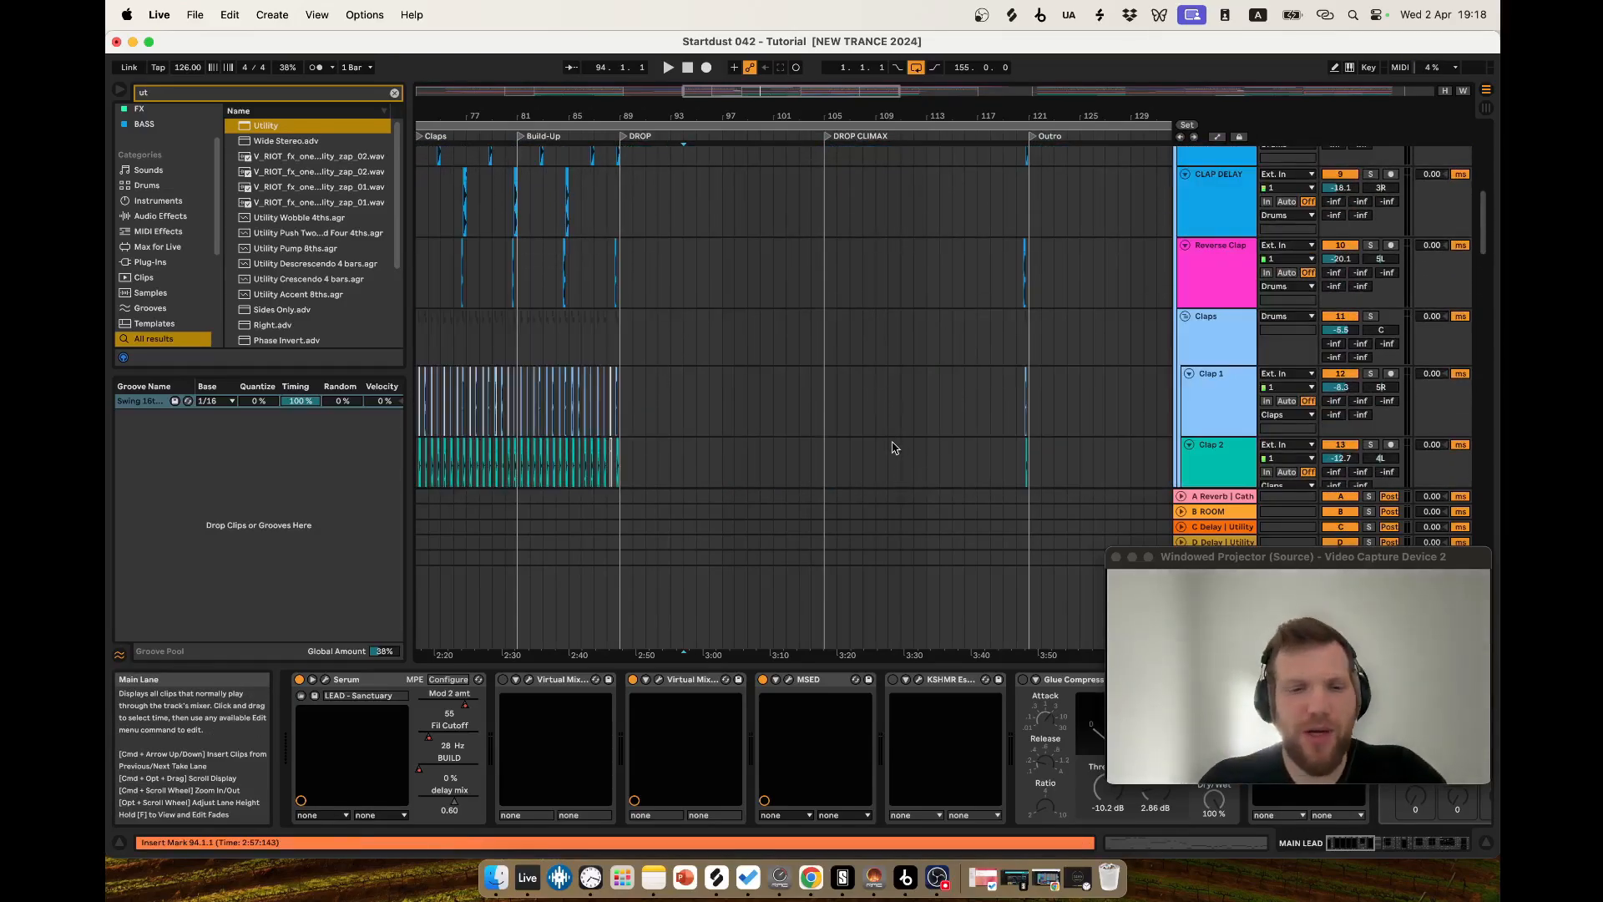
{"action": "scroll", "coordinate": [892, 450], "scroll_direction": "down", "scroll_amount": 2}
{"action": "scroll", "coordinate": [892, 450], "scroll_direction": "left", "scroll_amount": 2}
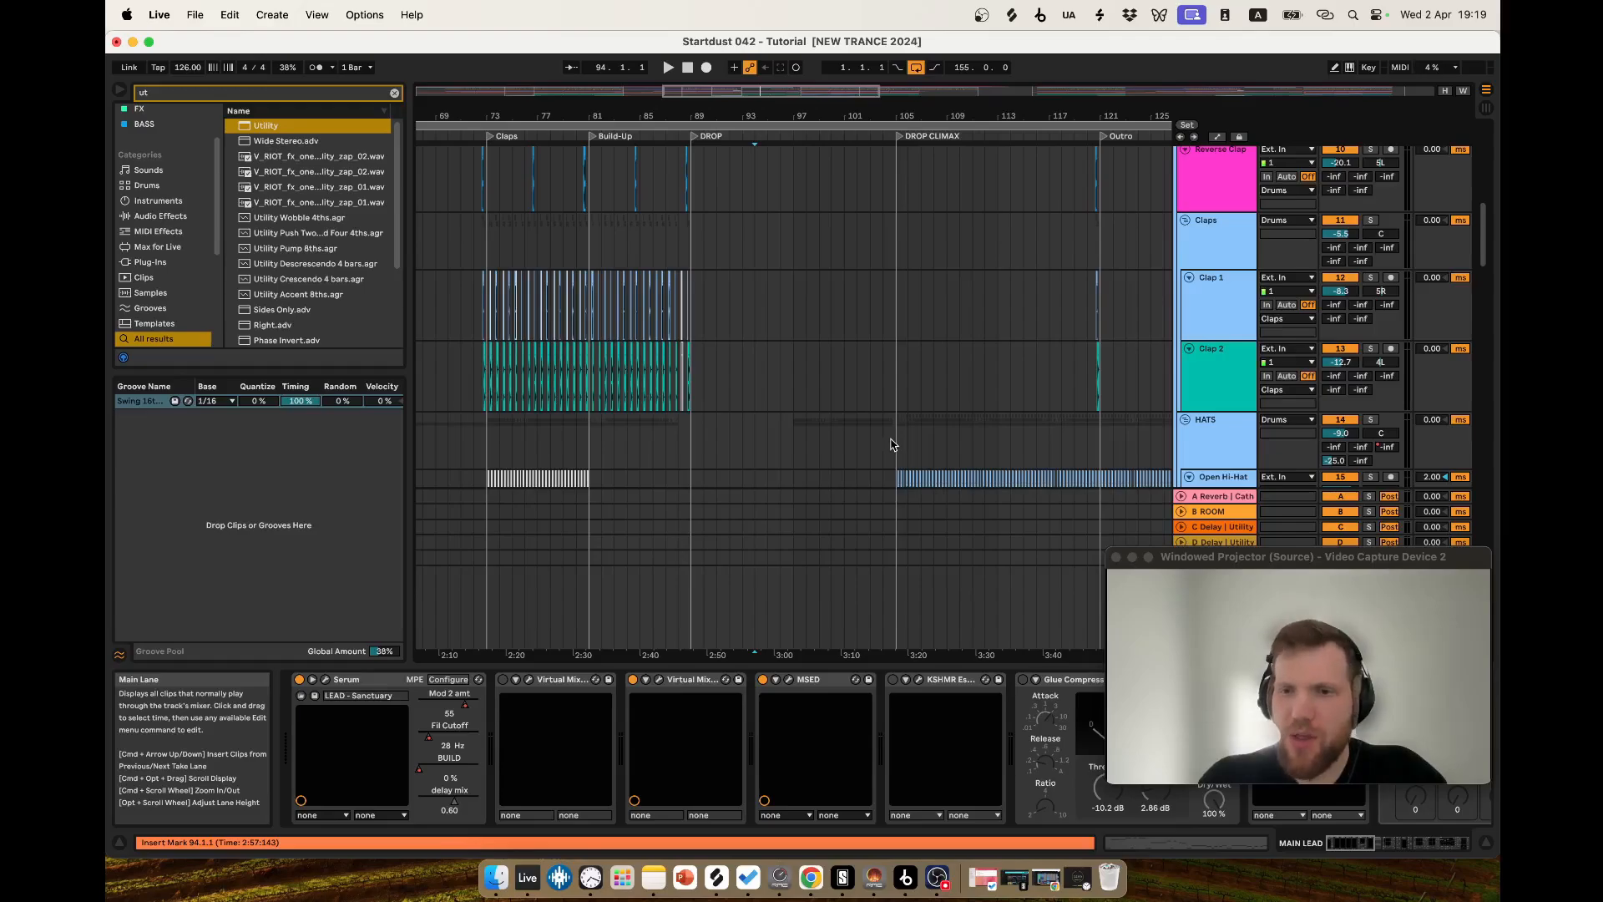
{"action": "scroll", "coordinate": [885, 441], "scroll_direction": "up", "scroll_amount": 8}
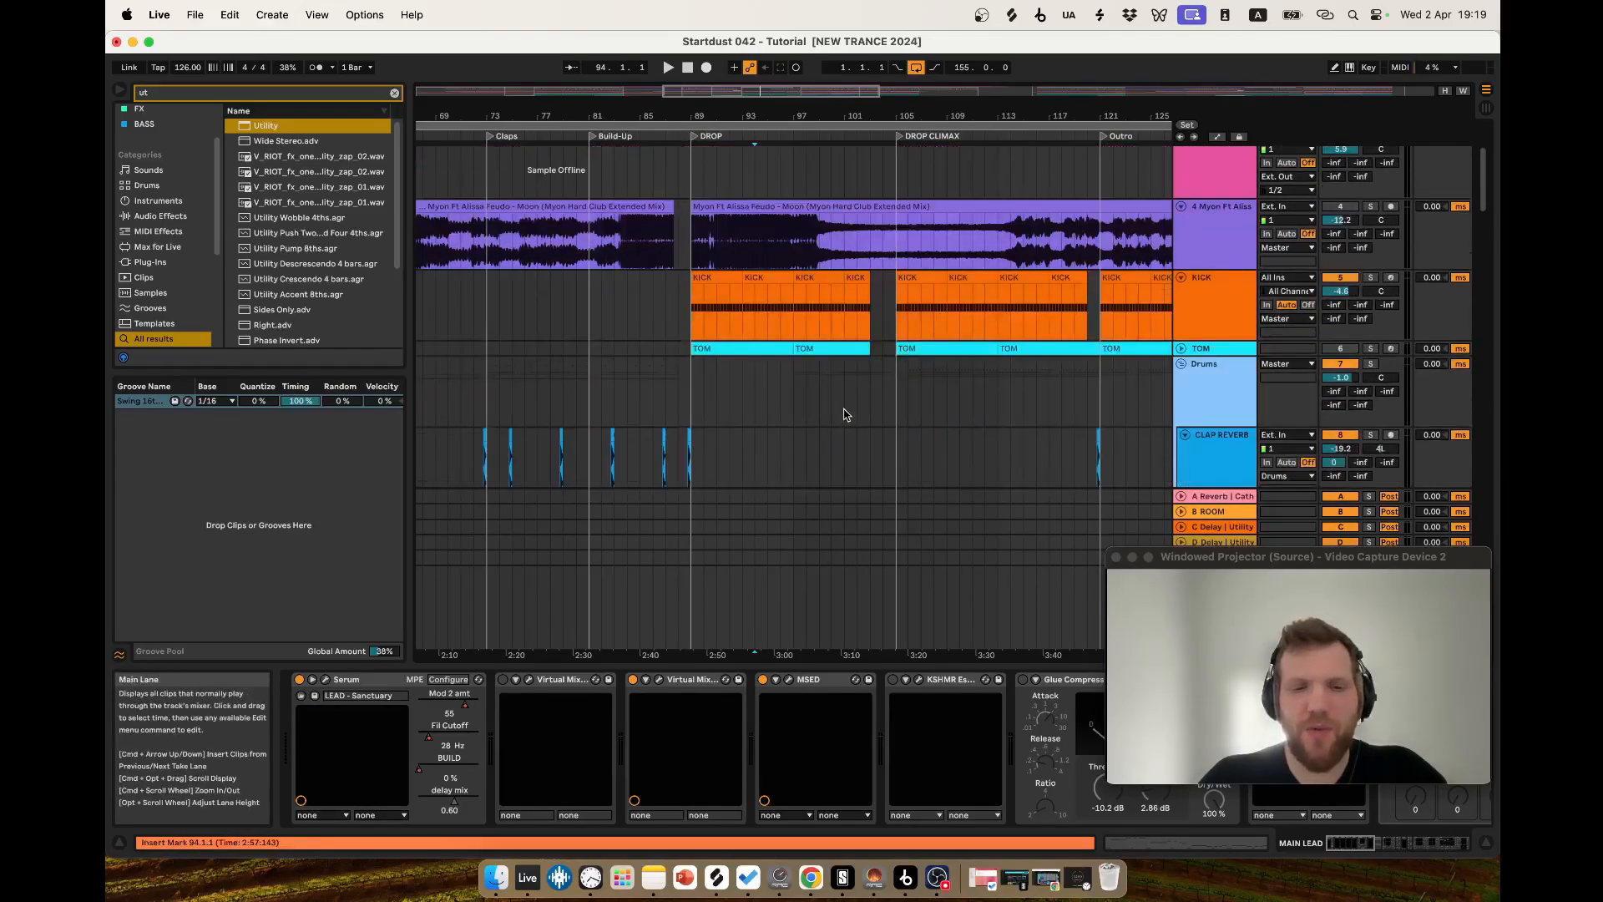
{"action": "left_click", "coordinate": [758, 415]}
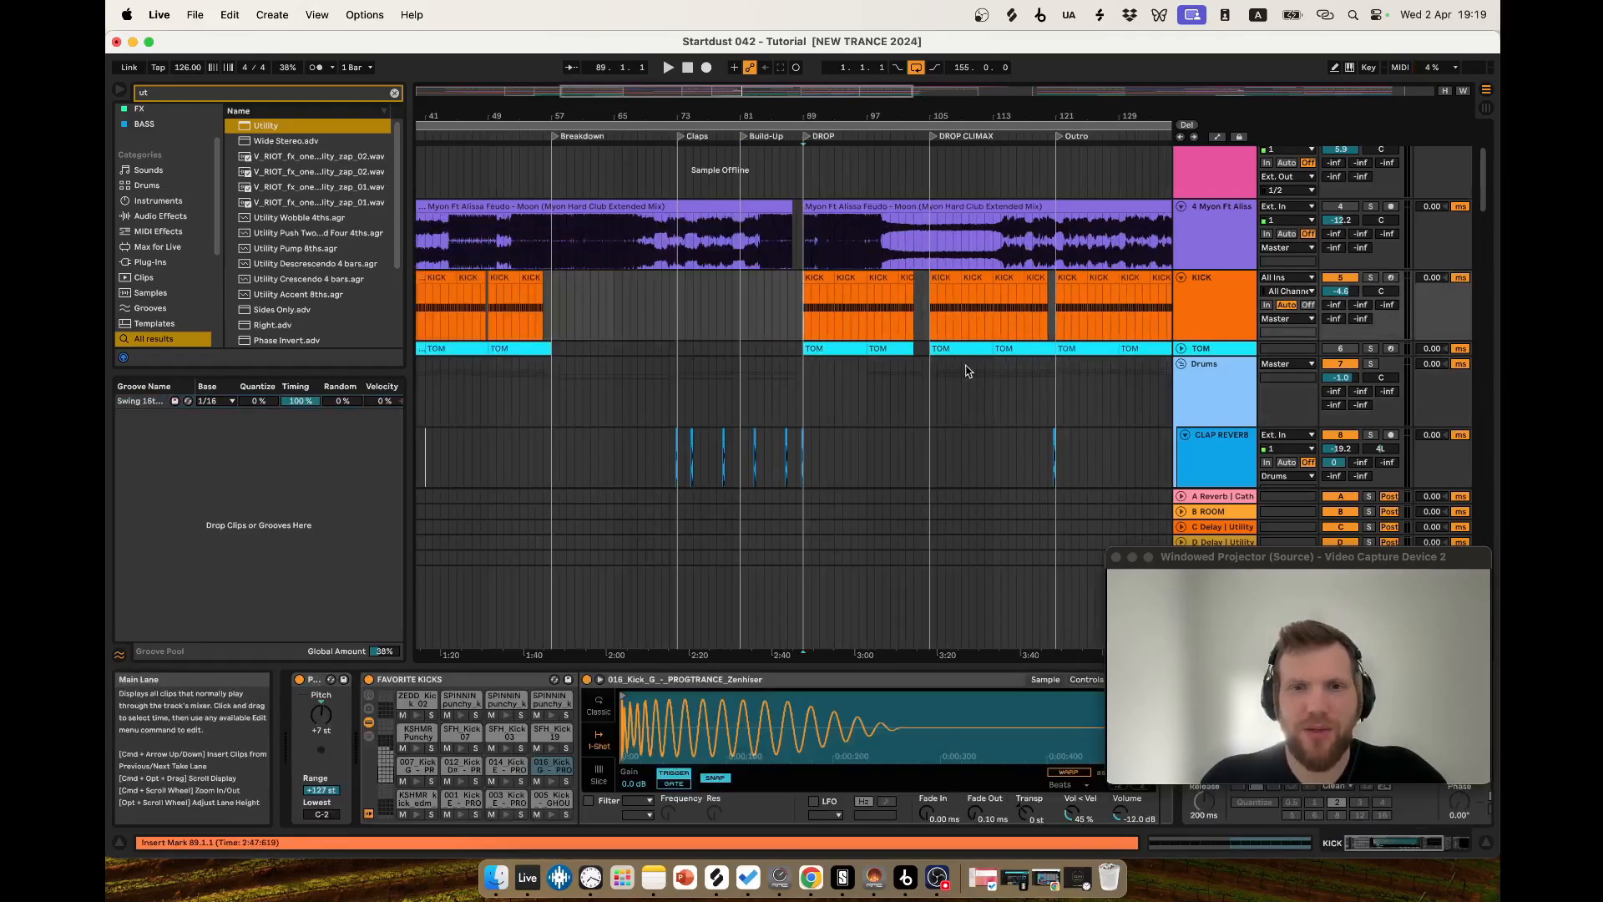
{"action": "scroll", "coordinate": [898, 390], "scroll_direction": "up", "scroll_amount": 3}
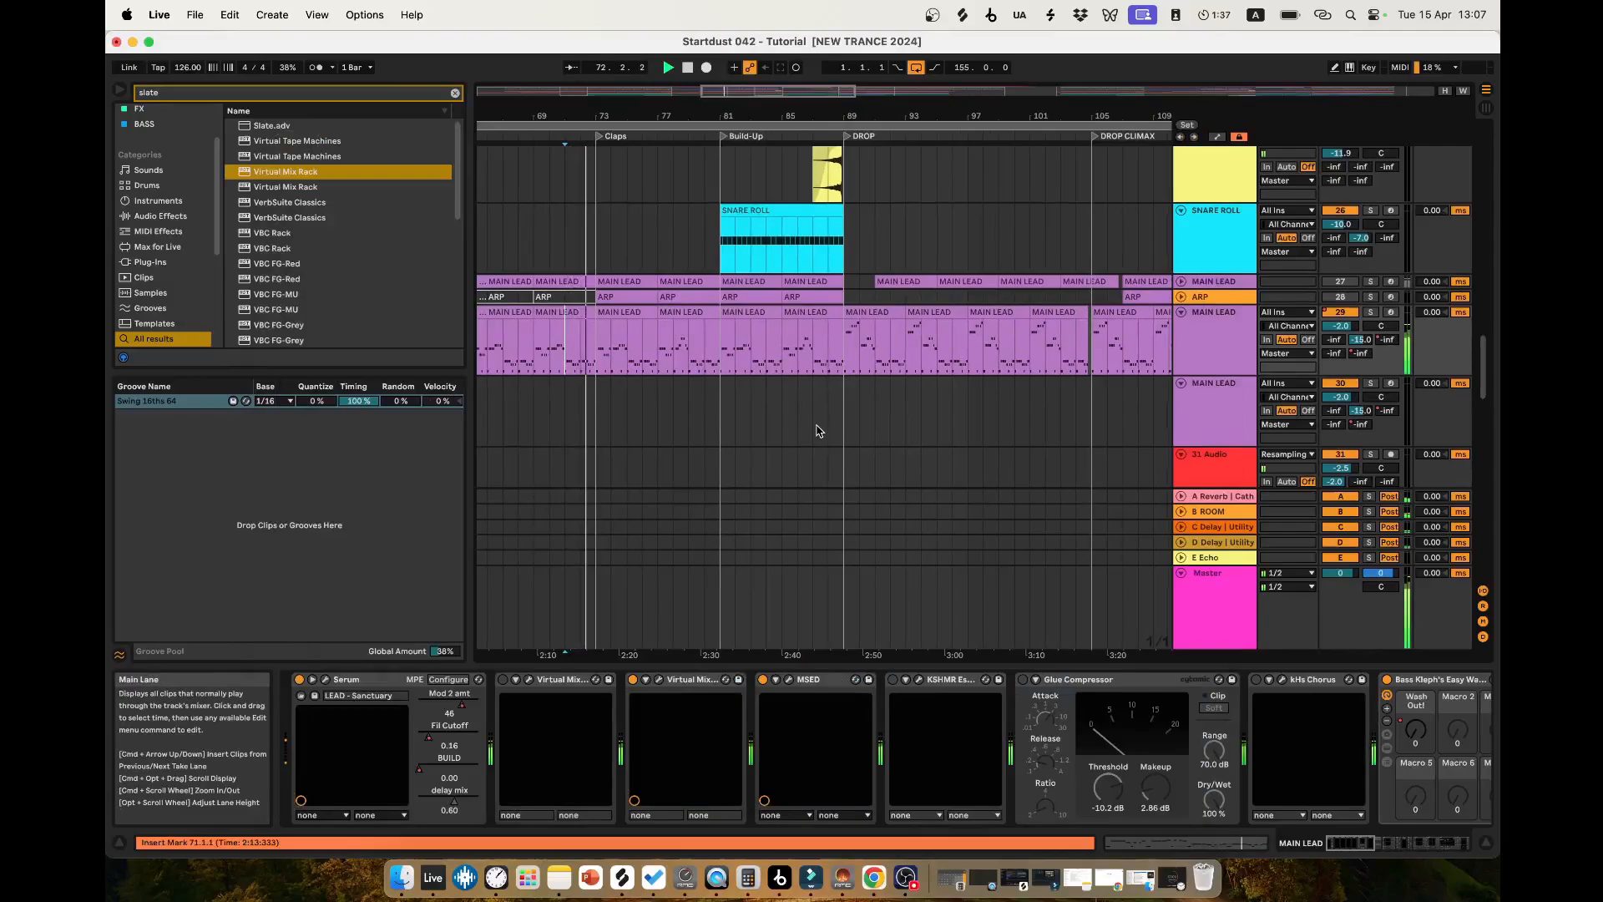
Examine the resampled audio, High Pad, PAD, ARP, BASS and Break Bass tracks while the Claps section plays.
{"action": "scroll", "coordinate": [949, 429], "scroll_direction": "down", "scroll_amount": 5}
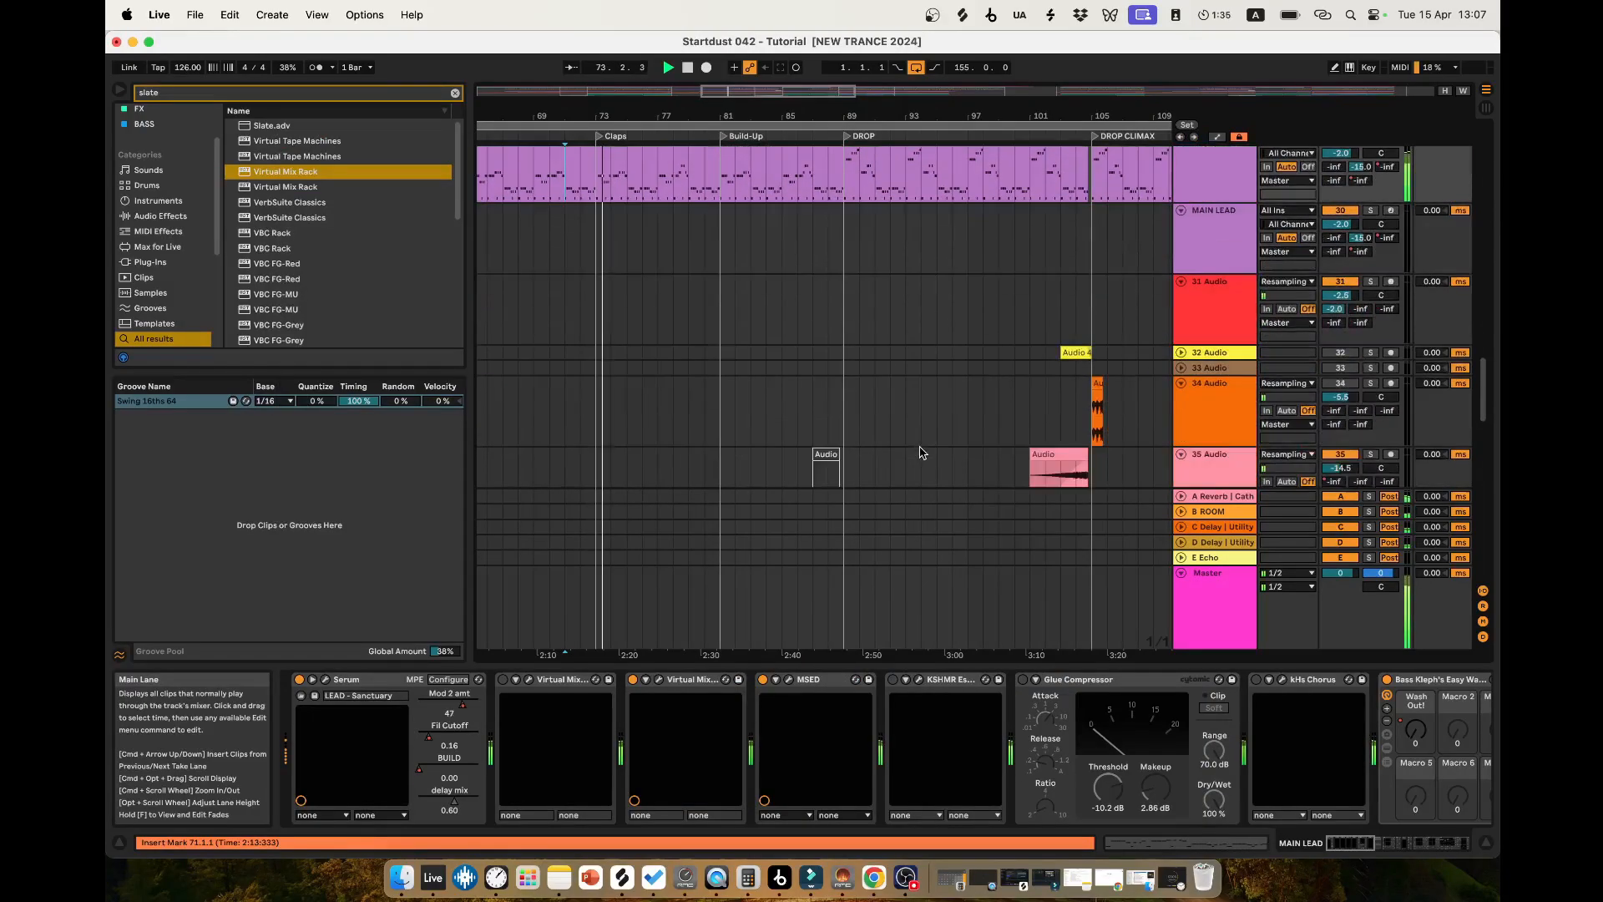
{"action": "scroll", "coordinate": [921, 452], "scroll_direction": "down", "scroll_amount": 6}
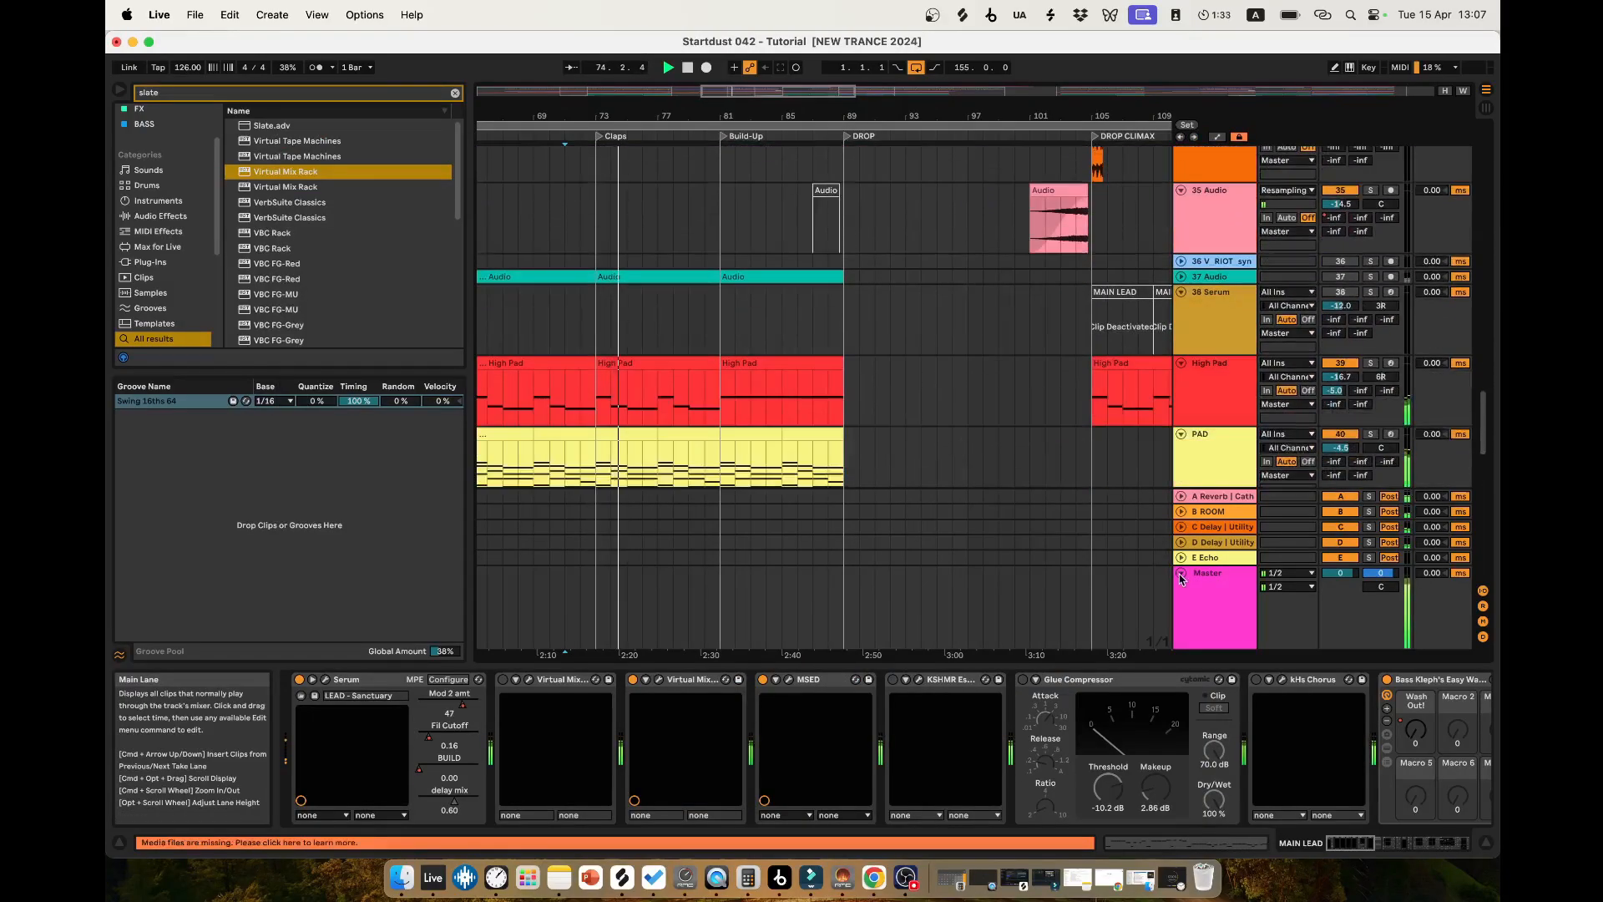
{"action": "scroll", "coordinate": [918, 468], "scroll_direction": "down", "scroll_amount": 5}
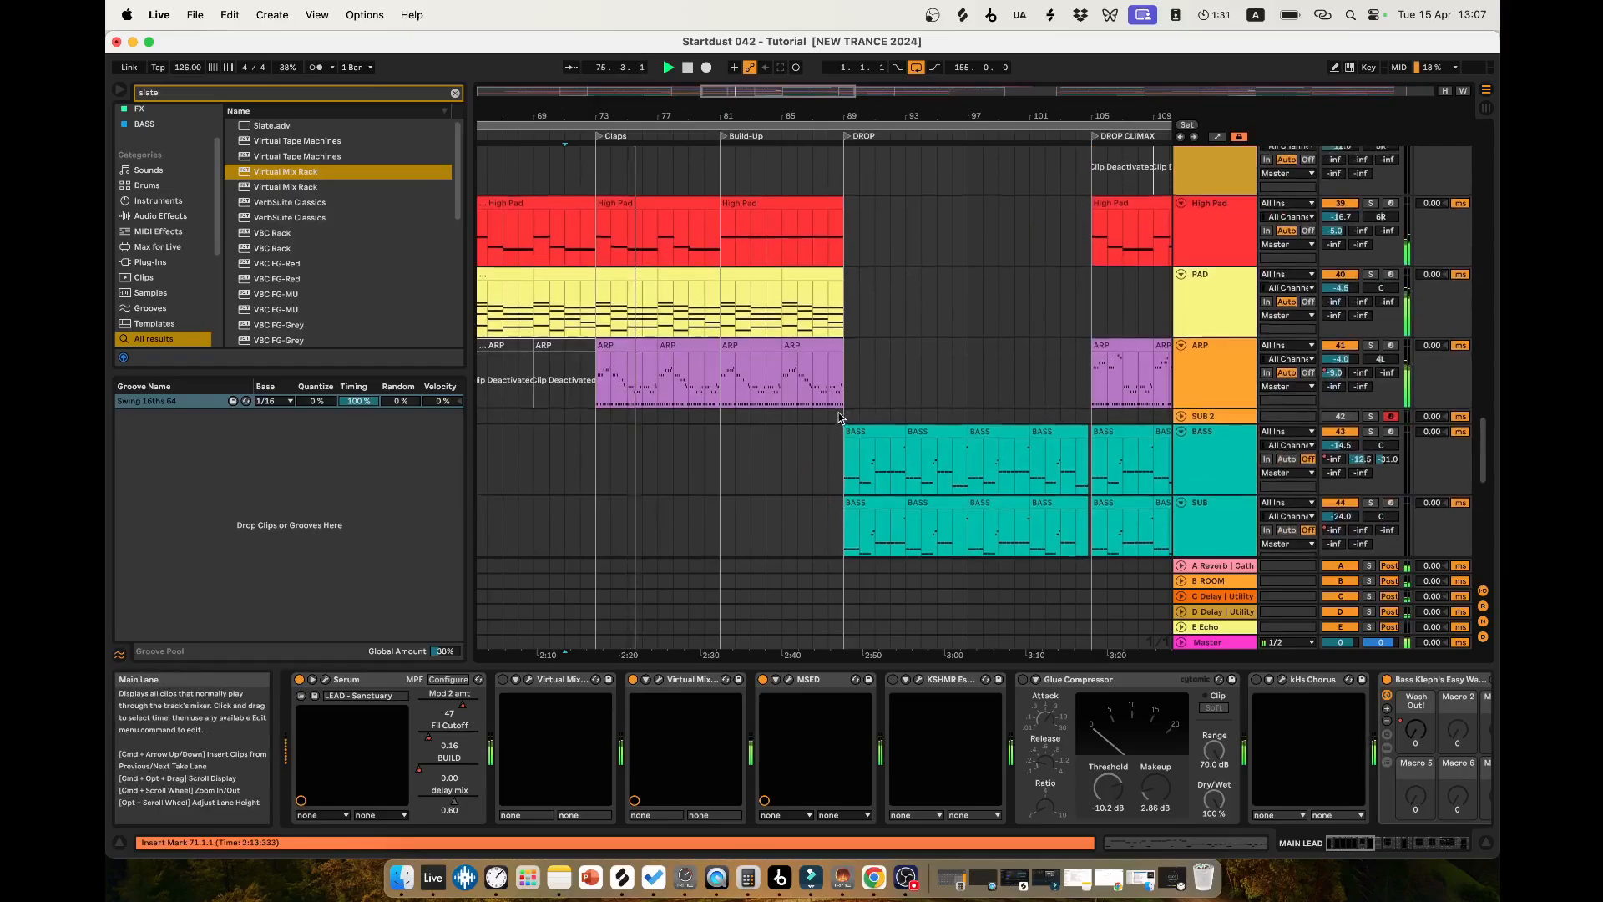
{"action": "scroll", "coordinate": [839, 417], "scroll_direction": "up", "scroll_amount": 1}
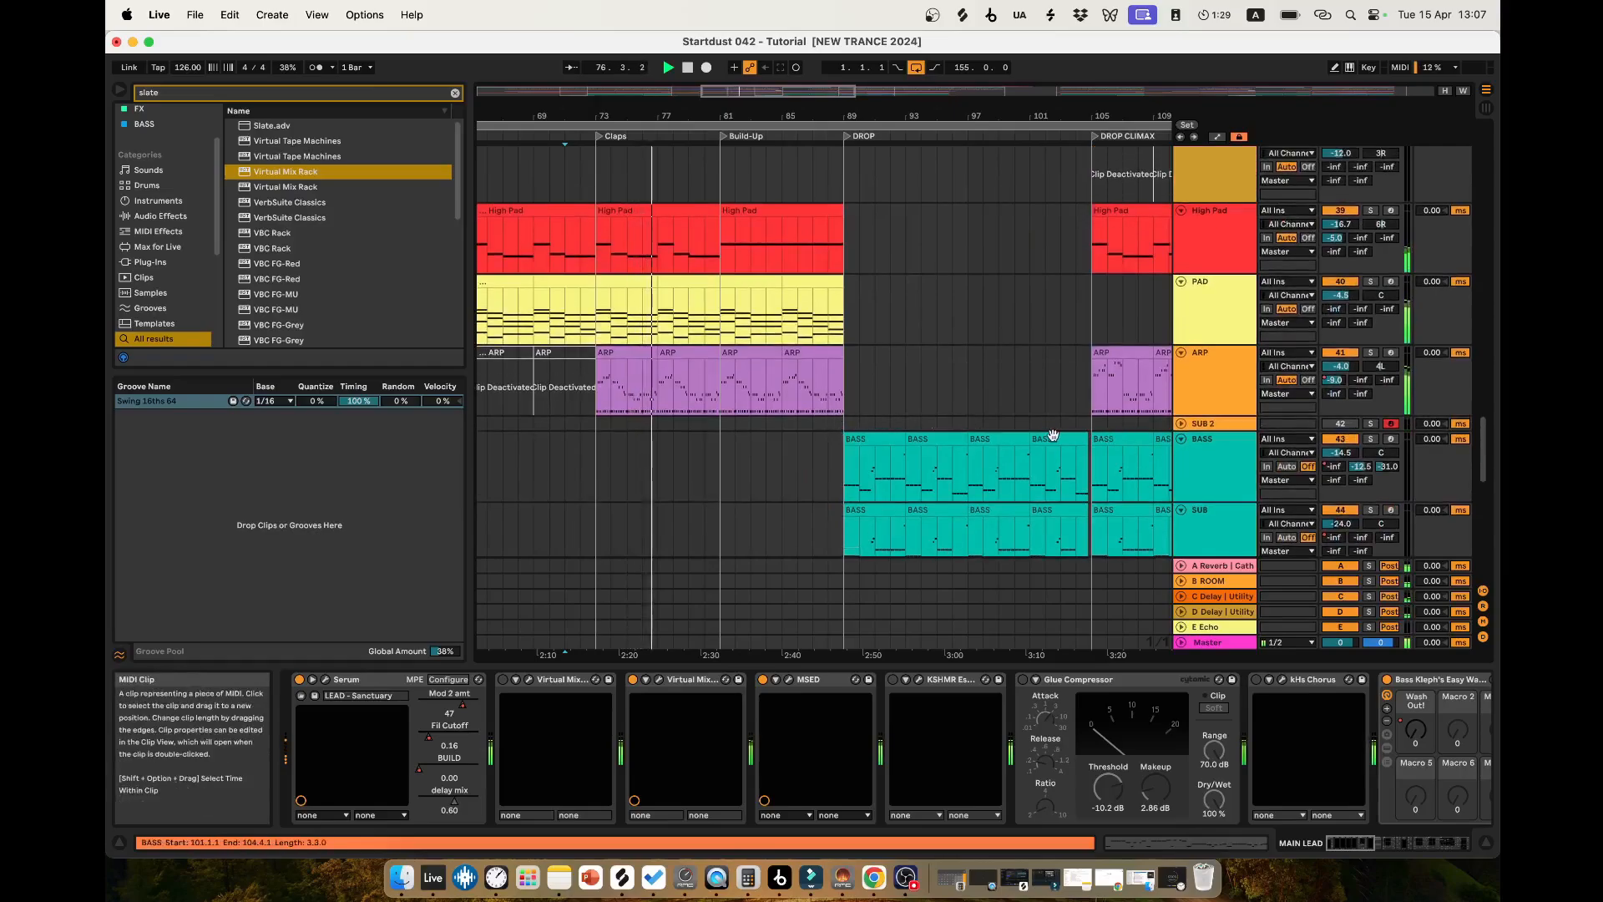
{"action": "scroll", "coordinate": [1002, 392], "scroll_direction": "down", "scroll_amount": 4}
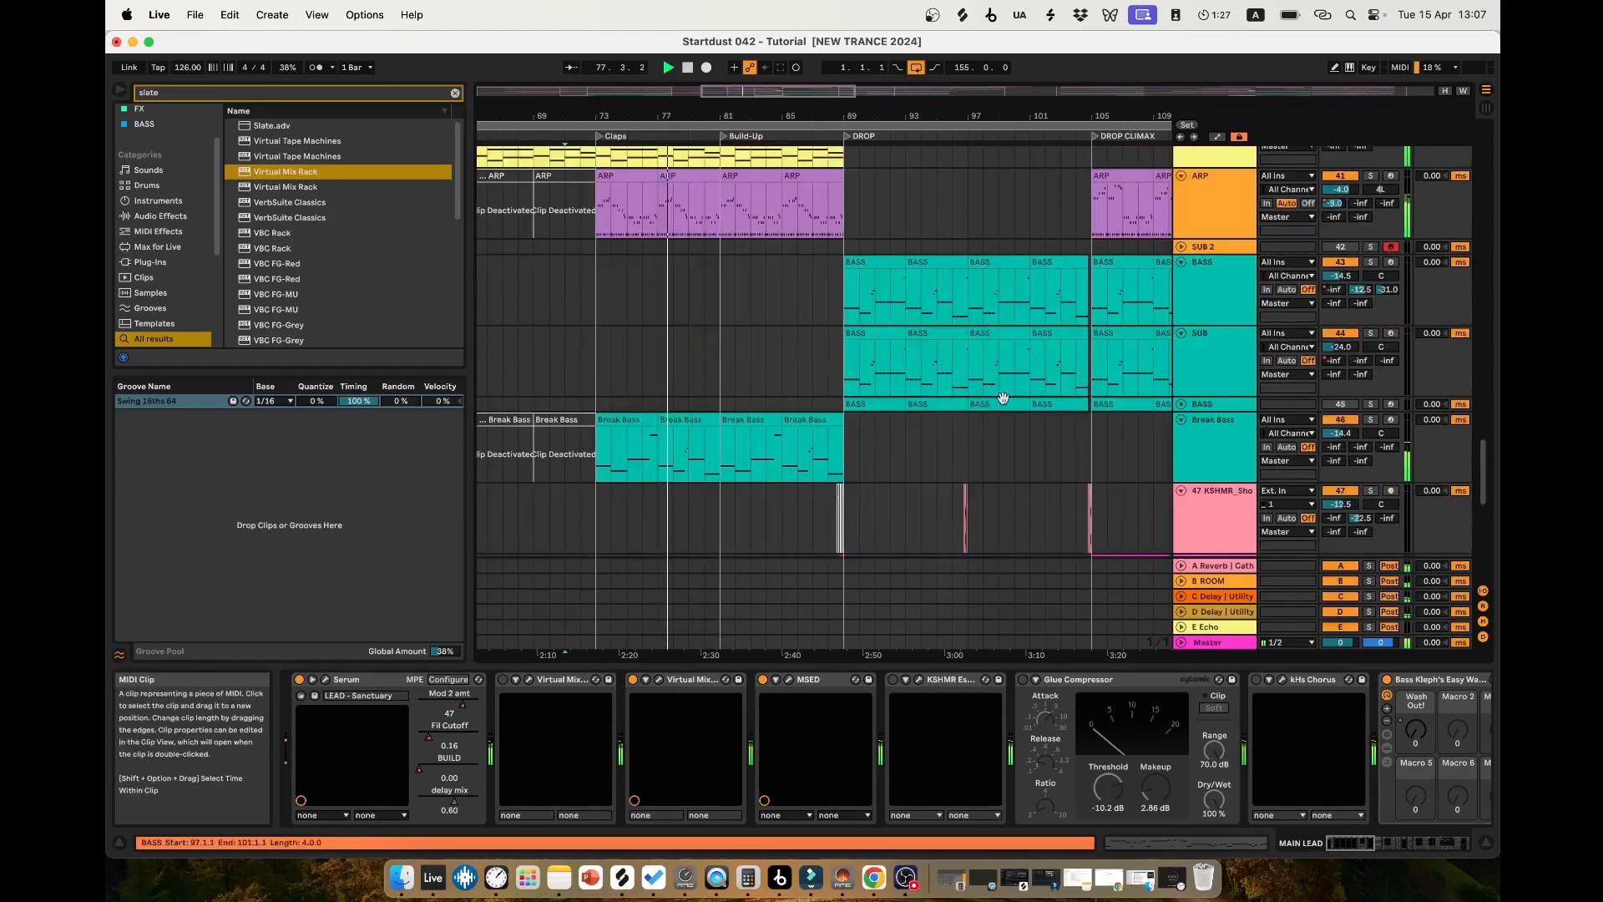
{"action": "scroll", "coordinate": [1011, 404], "scroll_direction": "down", "scroll_amount": 2}
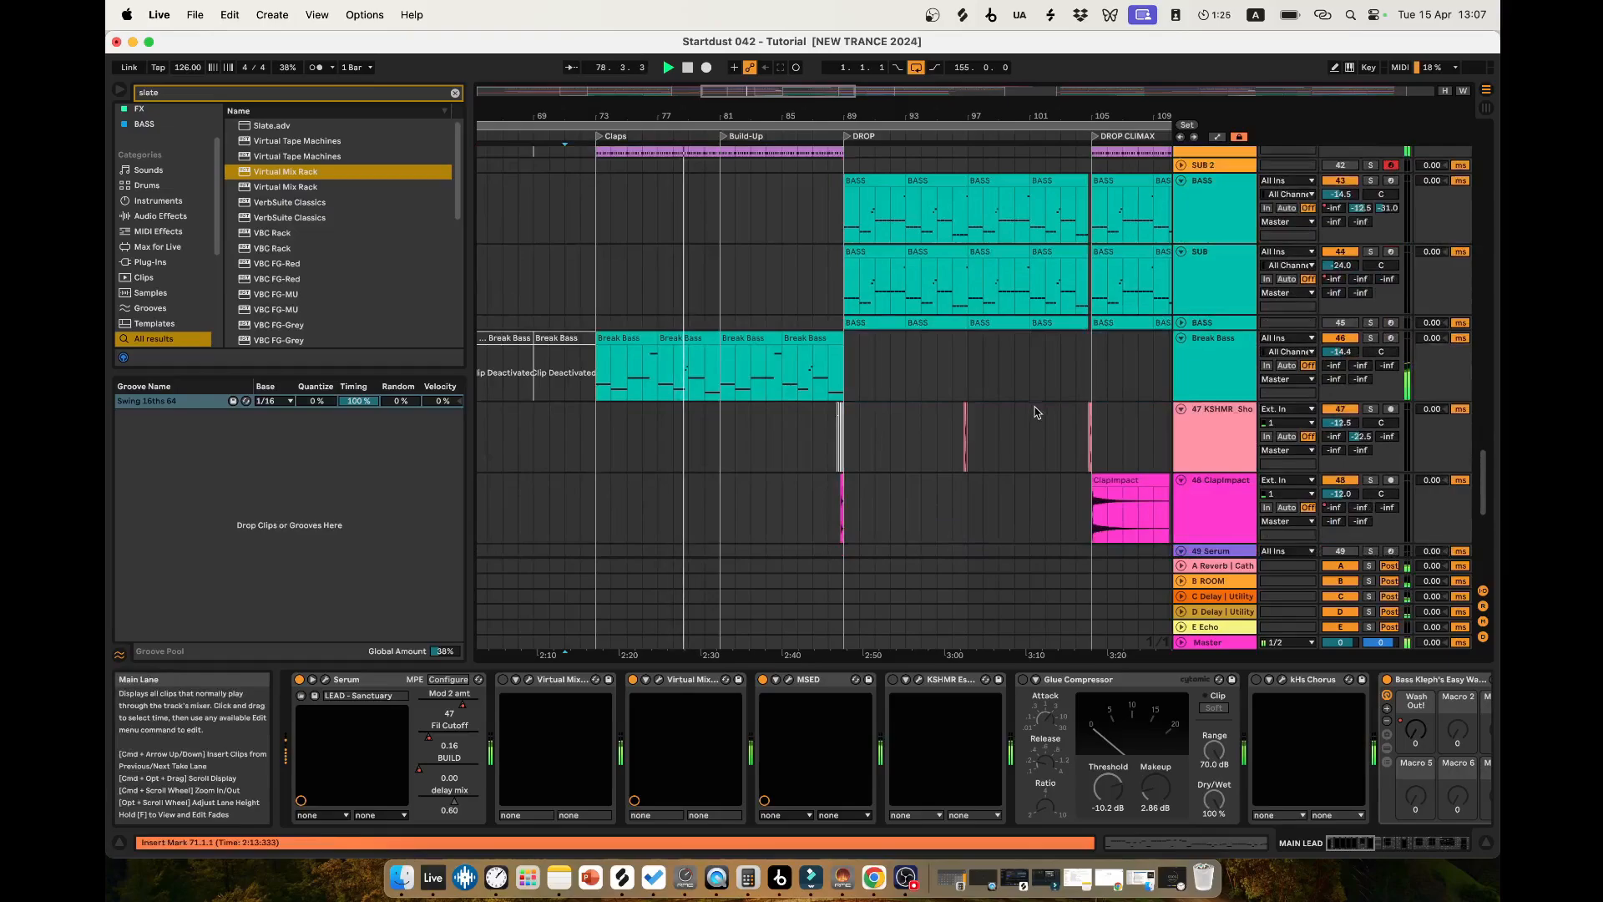
Examine the KSHMR sweeps, ELME Riser and other effect clips as playback enters the Build-Up.
{"action": "scroll", "coordinate": [1057, 440], "scroll_direction": "down", "scroll_amount": 1}
{"action": "scroll", "coordinate": [1057, 445], "scroll_direction": "down", "scroll_amount": 10}
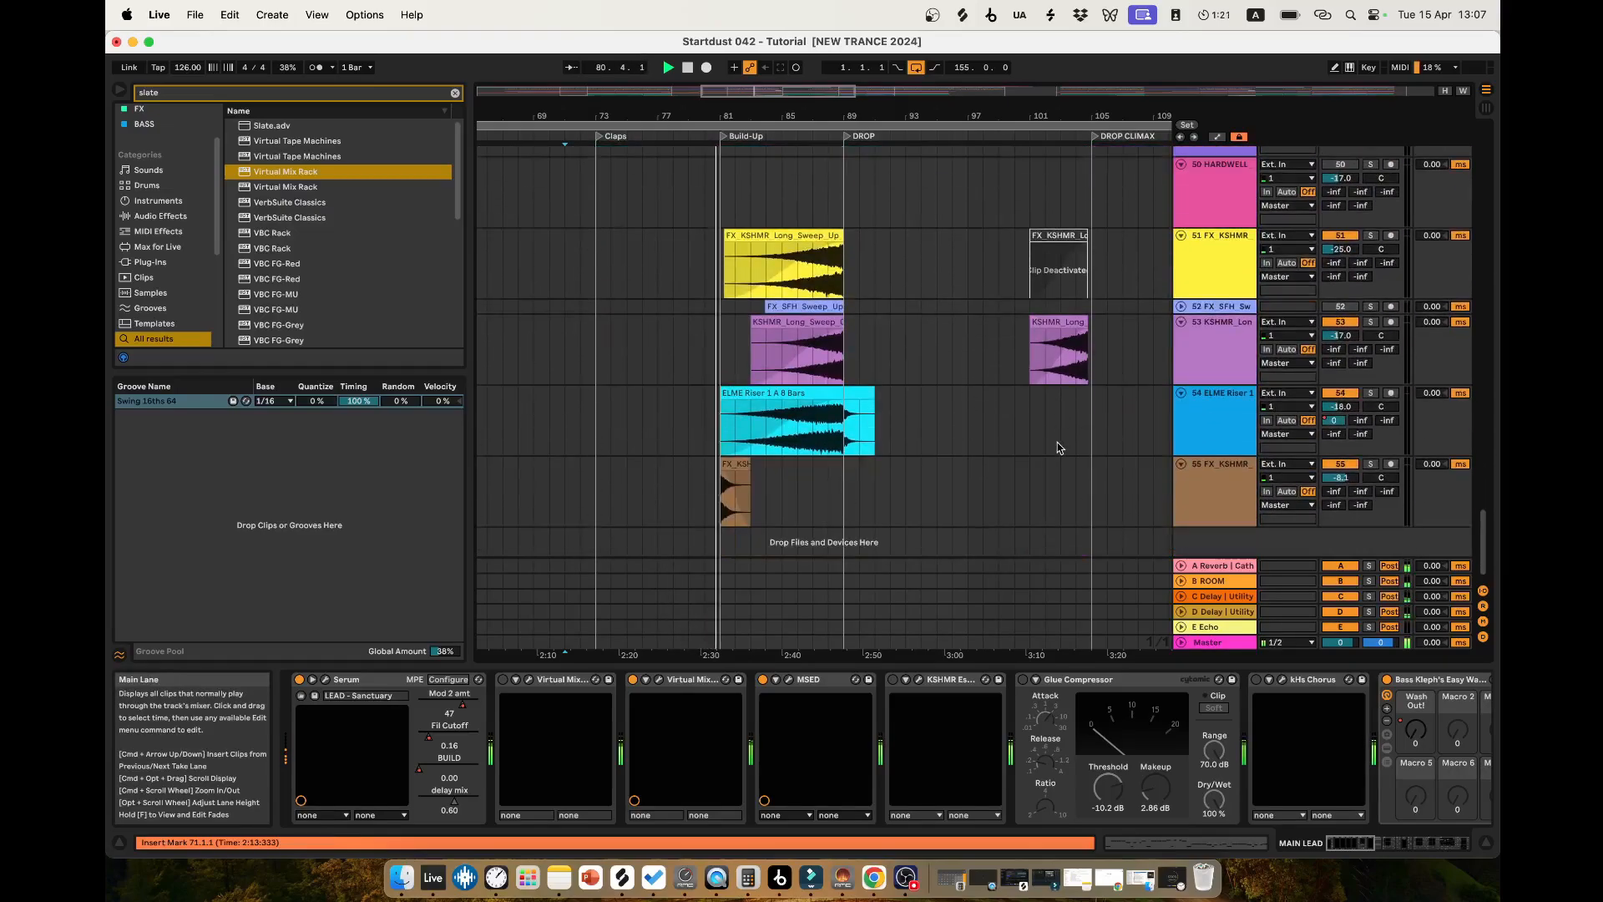
{"action": "scroll", "coordinate": [873, 499], "scroll_direction": "up", "scroll_amount": 1}
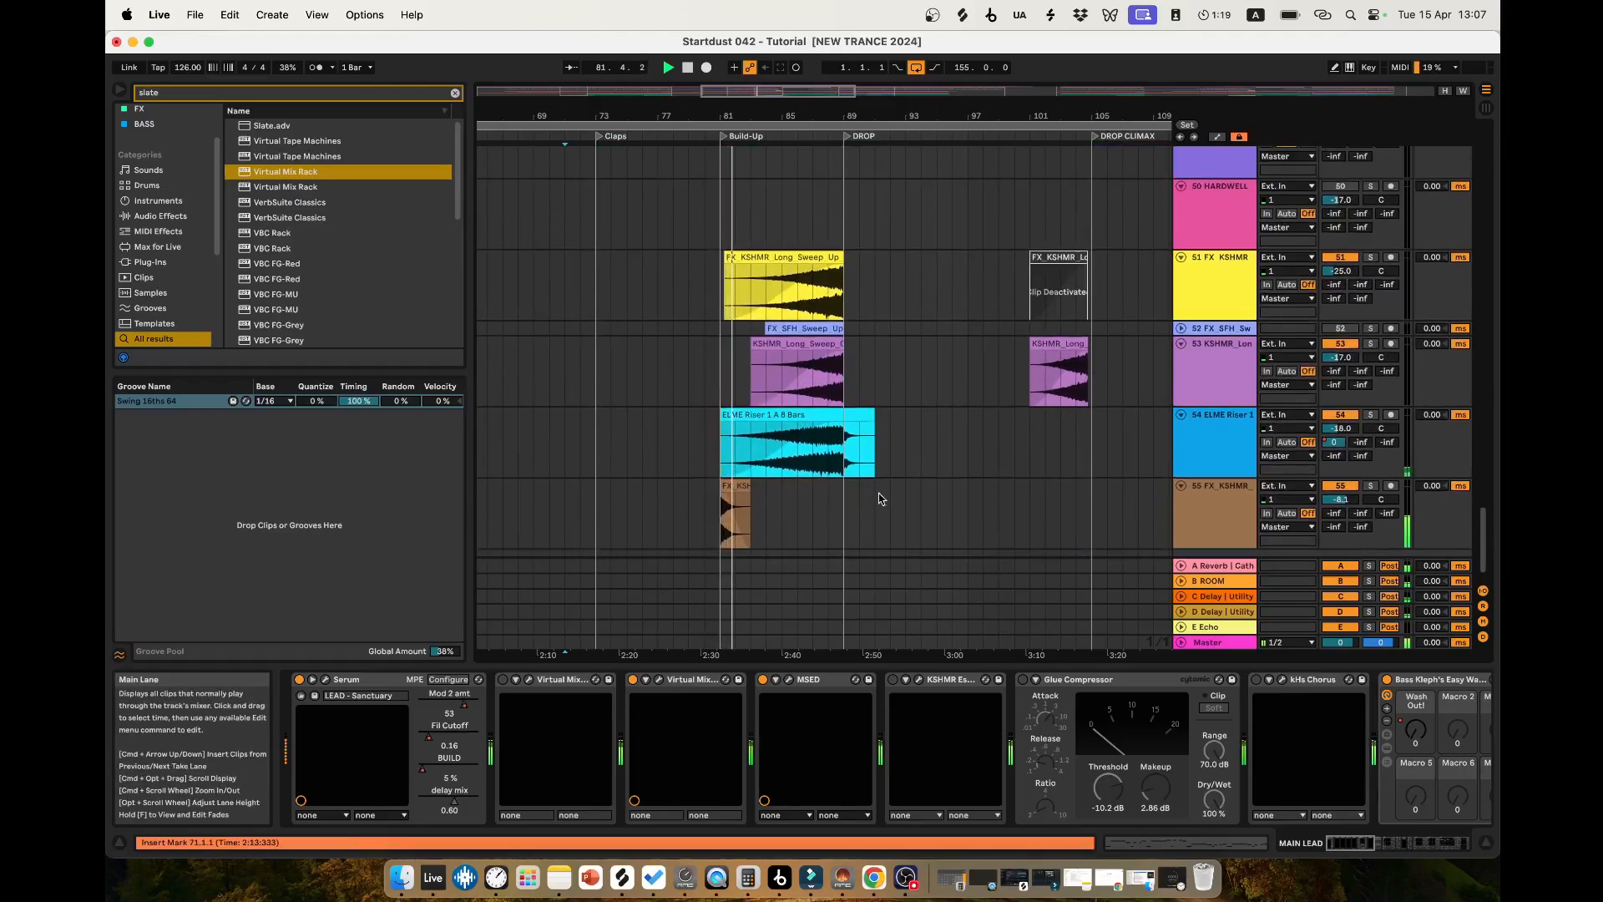
{"action": "scroll", "coordinate": [952, 484], "scroll_direction": "up", "scroll_amount": 1}
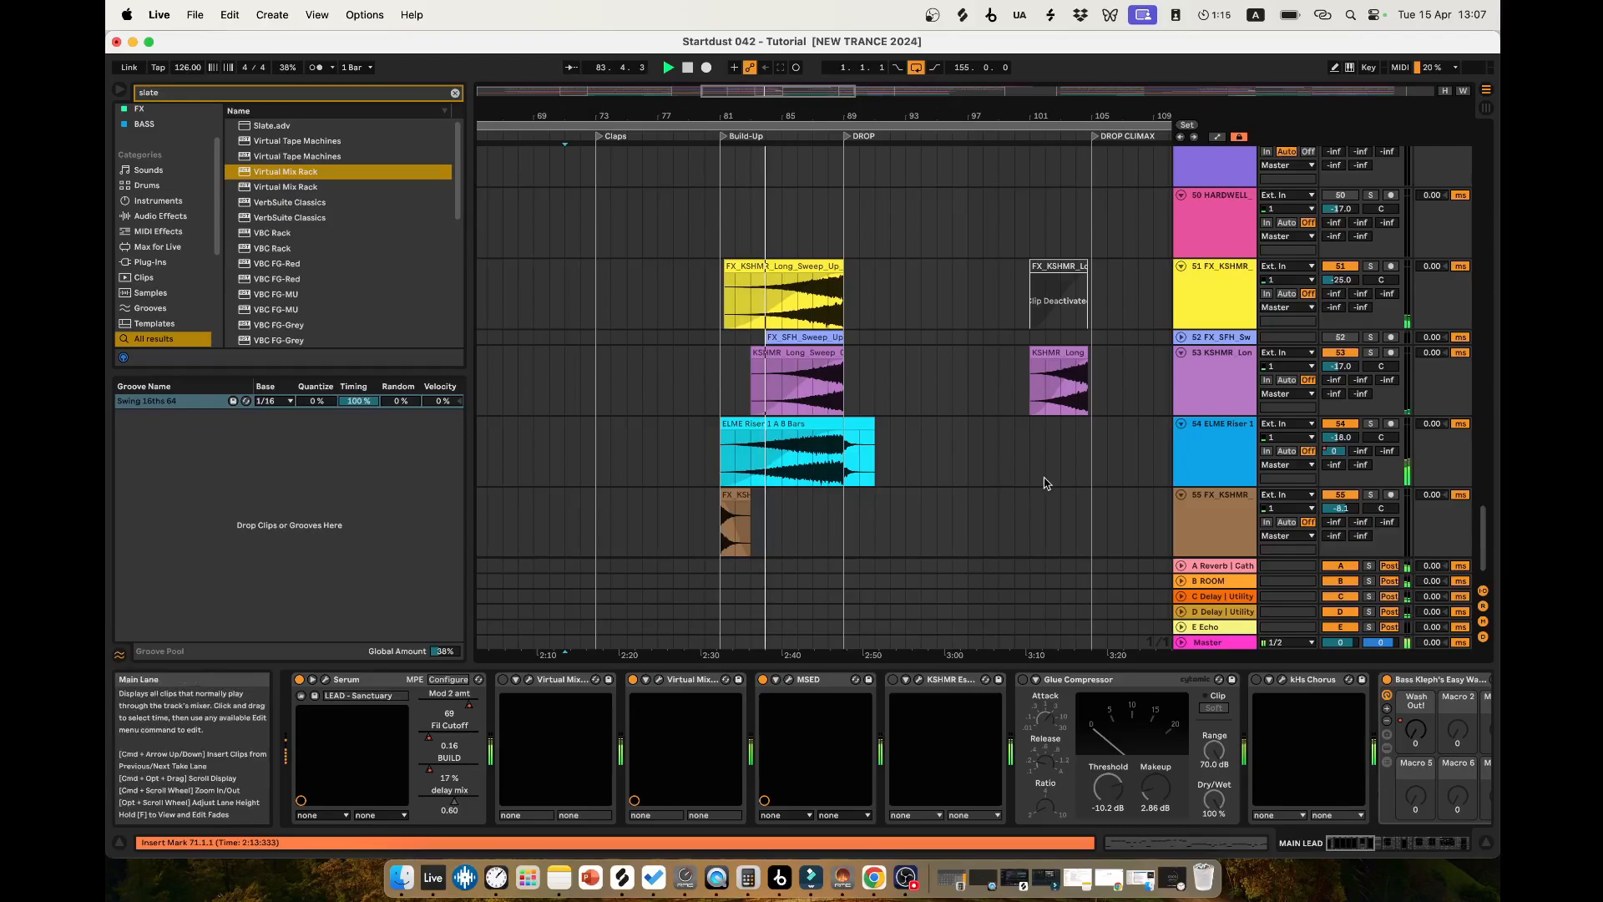
Follow playback from the Build-Up into the DROP, reviewing the SNARE ROLL, MAIN LEAD, pad and bass tracks.
{"action": "scroll", "coordinate": [1043, 483], "scroll_direction": "up", "scroll_amount": 15}
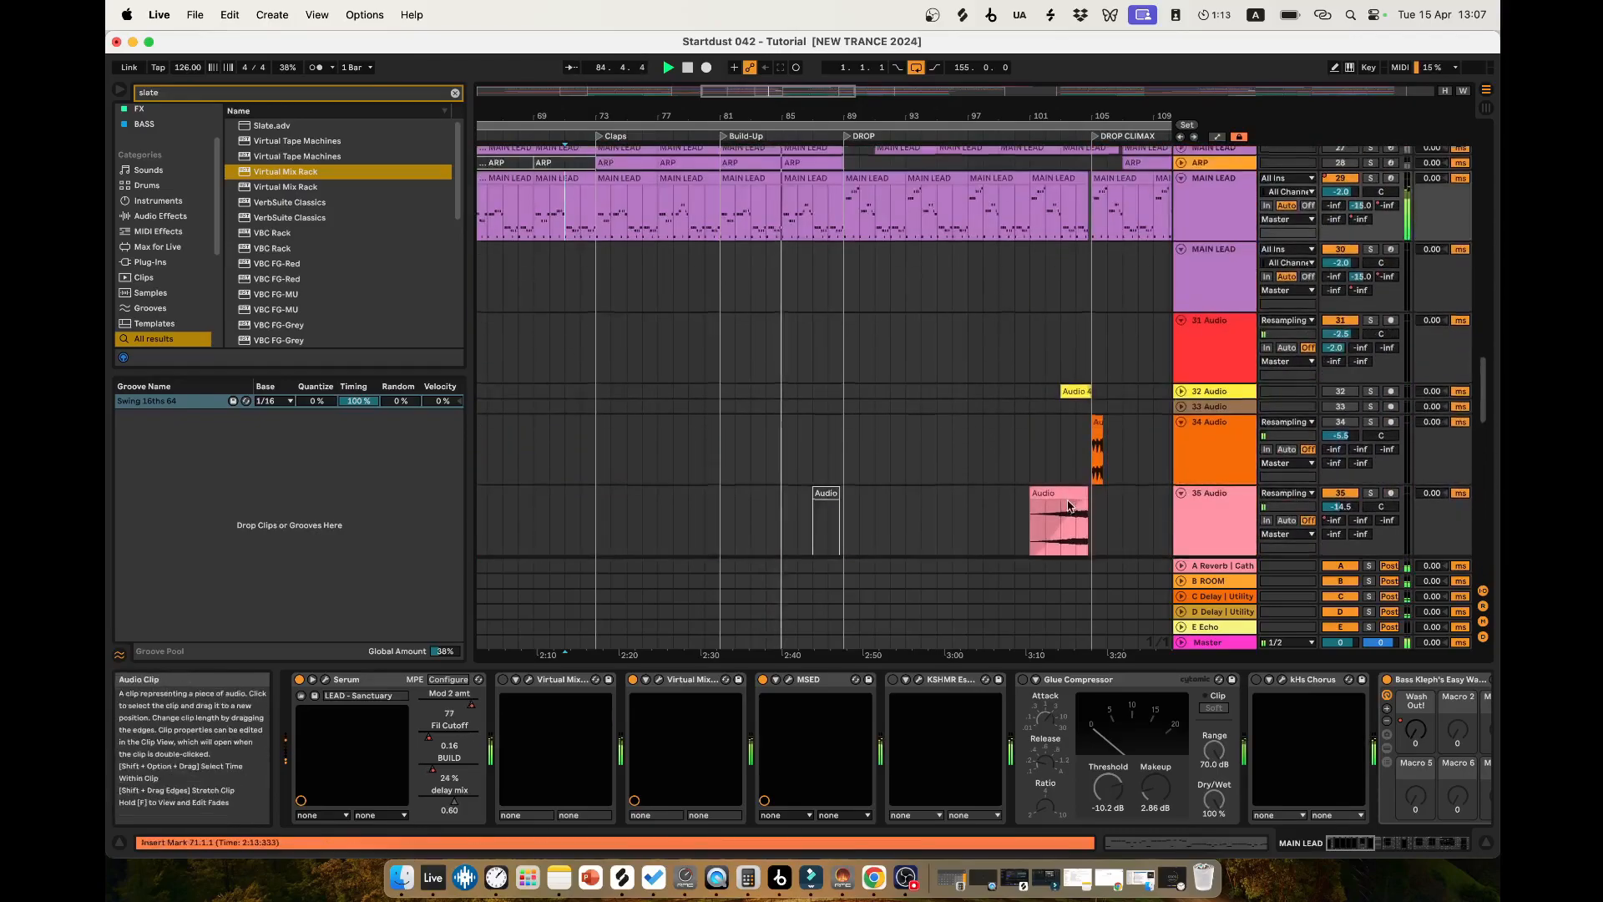
{"action": "scroll", "coordinate": [1067, 506], "scroll_direction": "up", "scroll_amount": 8}
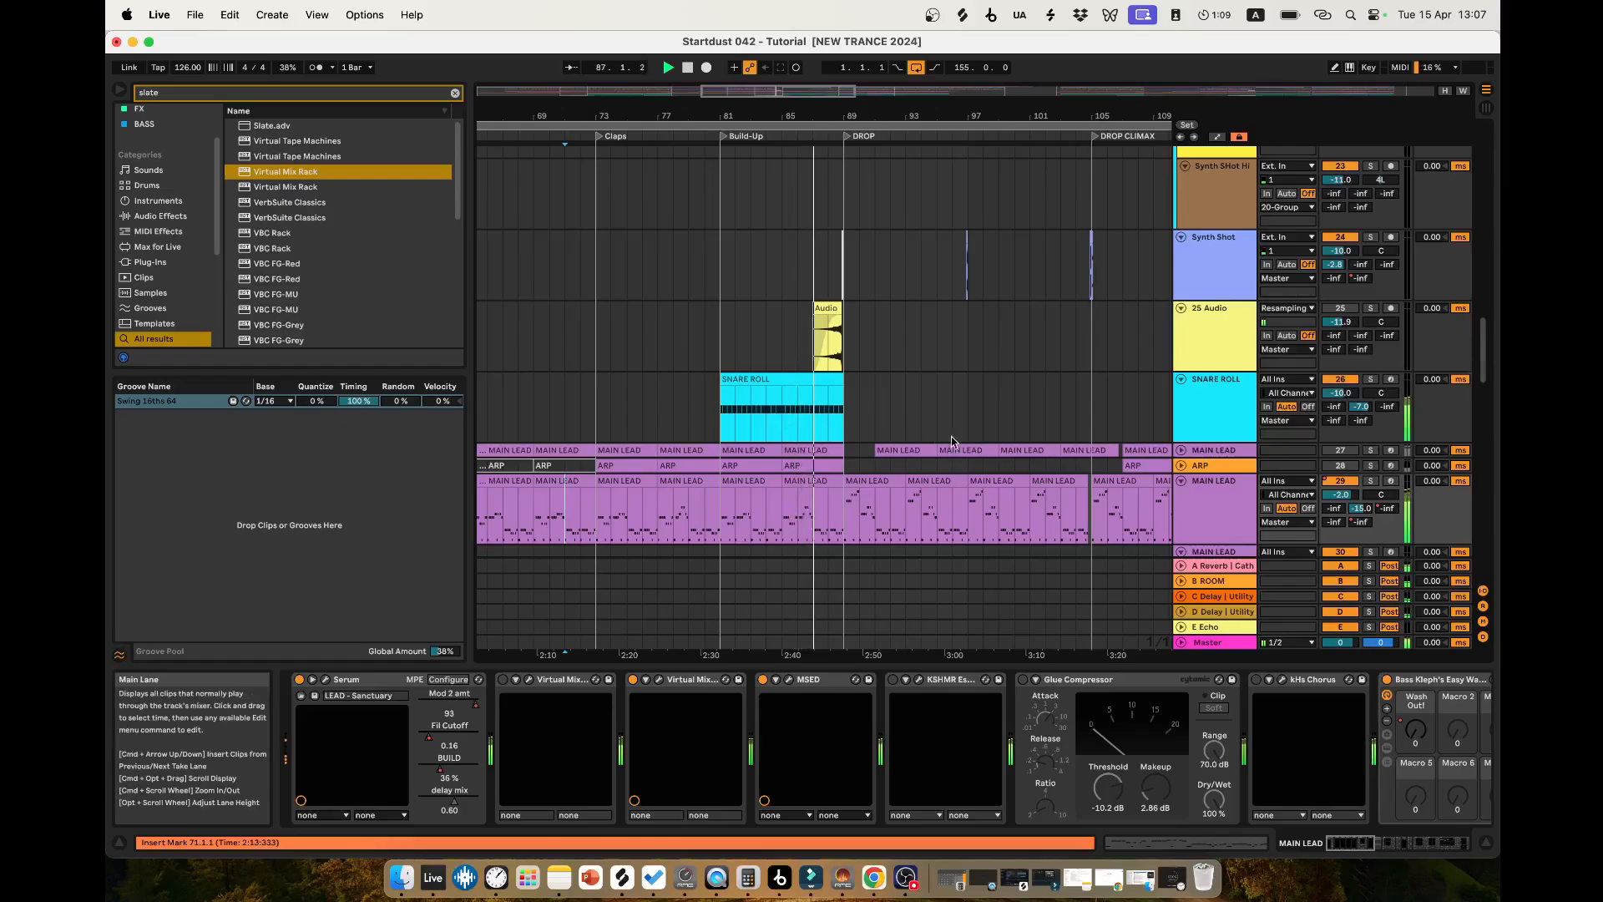
{"action": "scroll", "coordinate": [985, 443], "scroll_direction": "down", "scroll_amount": 4}
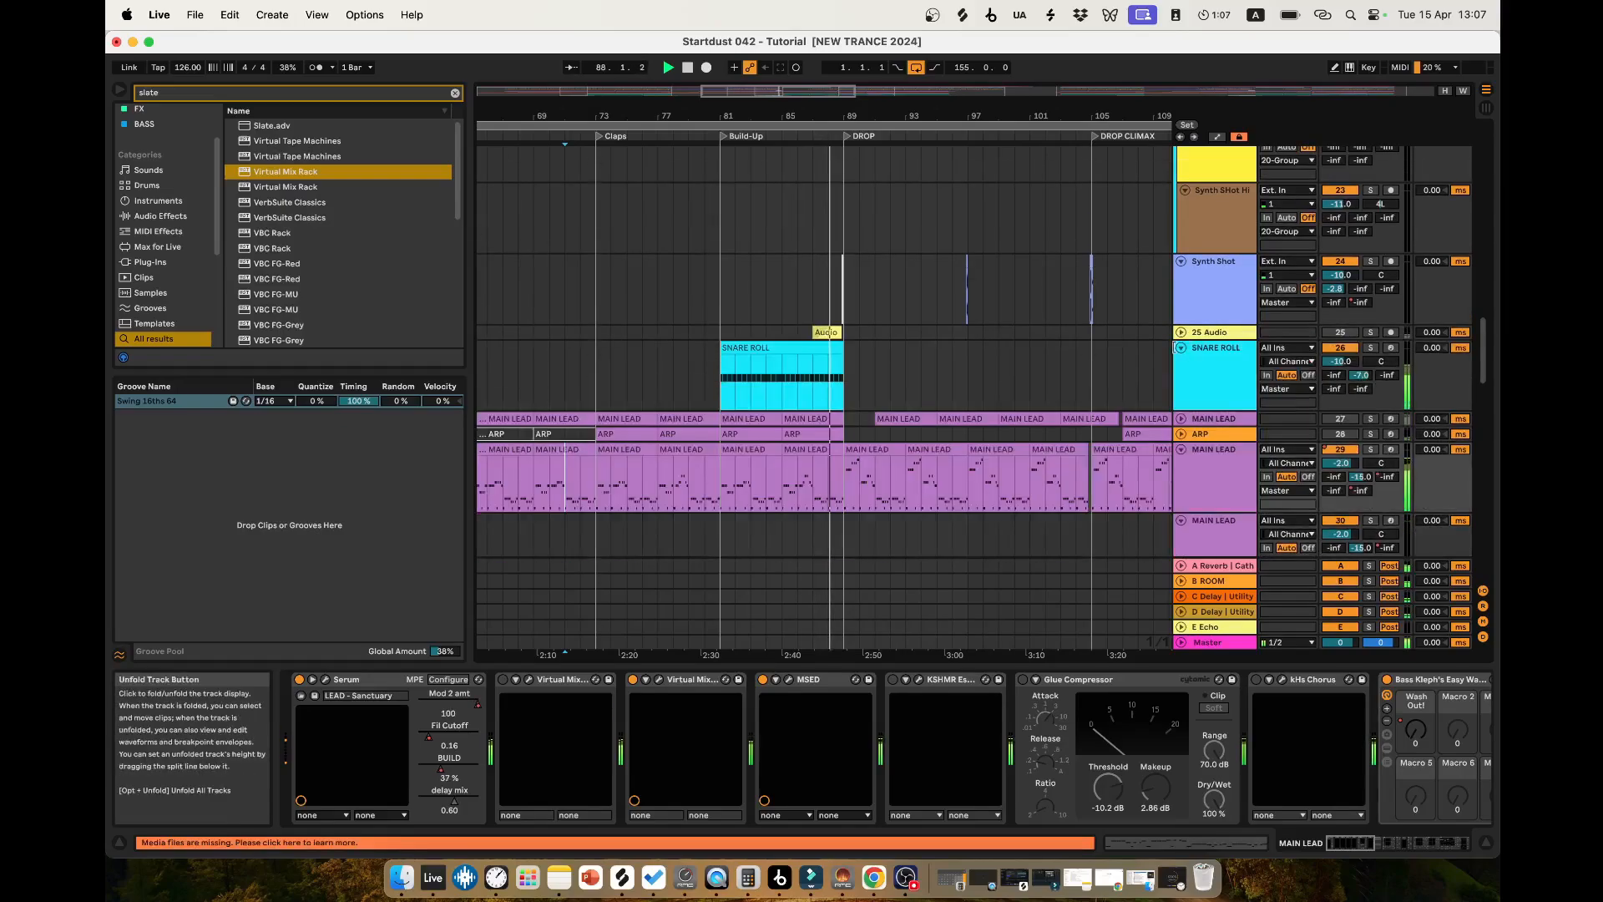
{"action": "scroll", "coordinate": [961, 434], "scroll_direction": "down", "scroll_amount": 8}
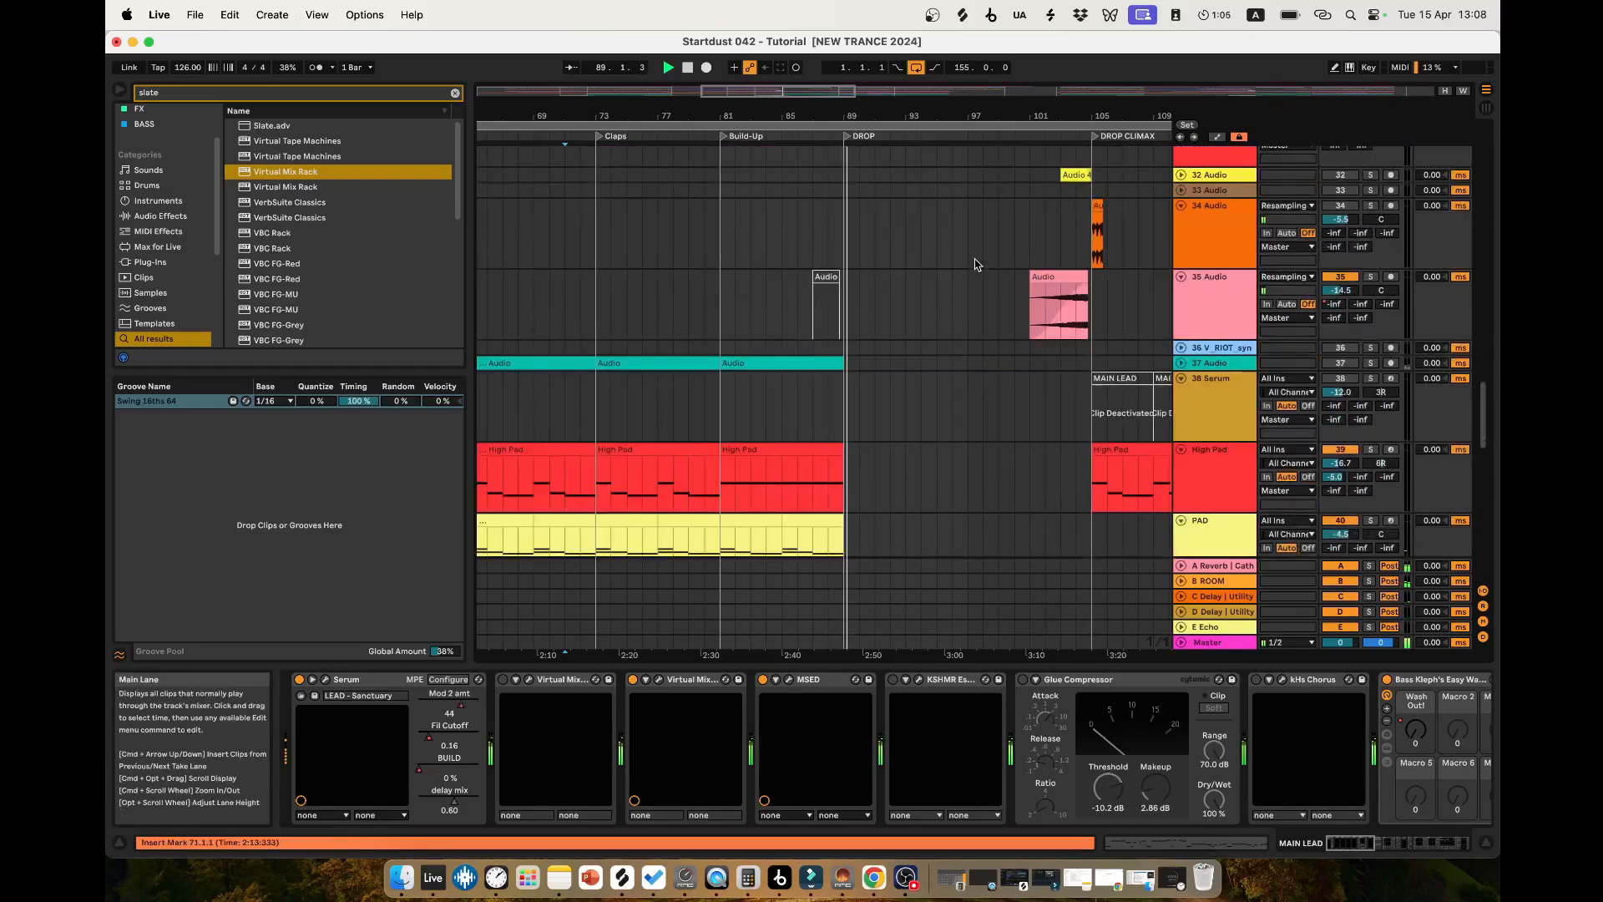
{"action": "scroll", "coordinate": [981, 397], "scroll_direction": "down", "scroll_amount": 5}
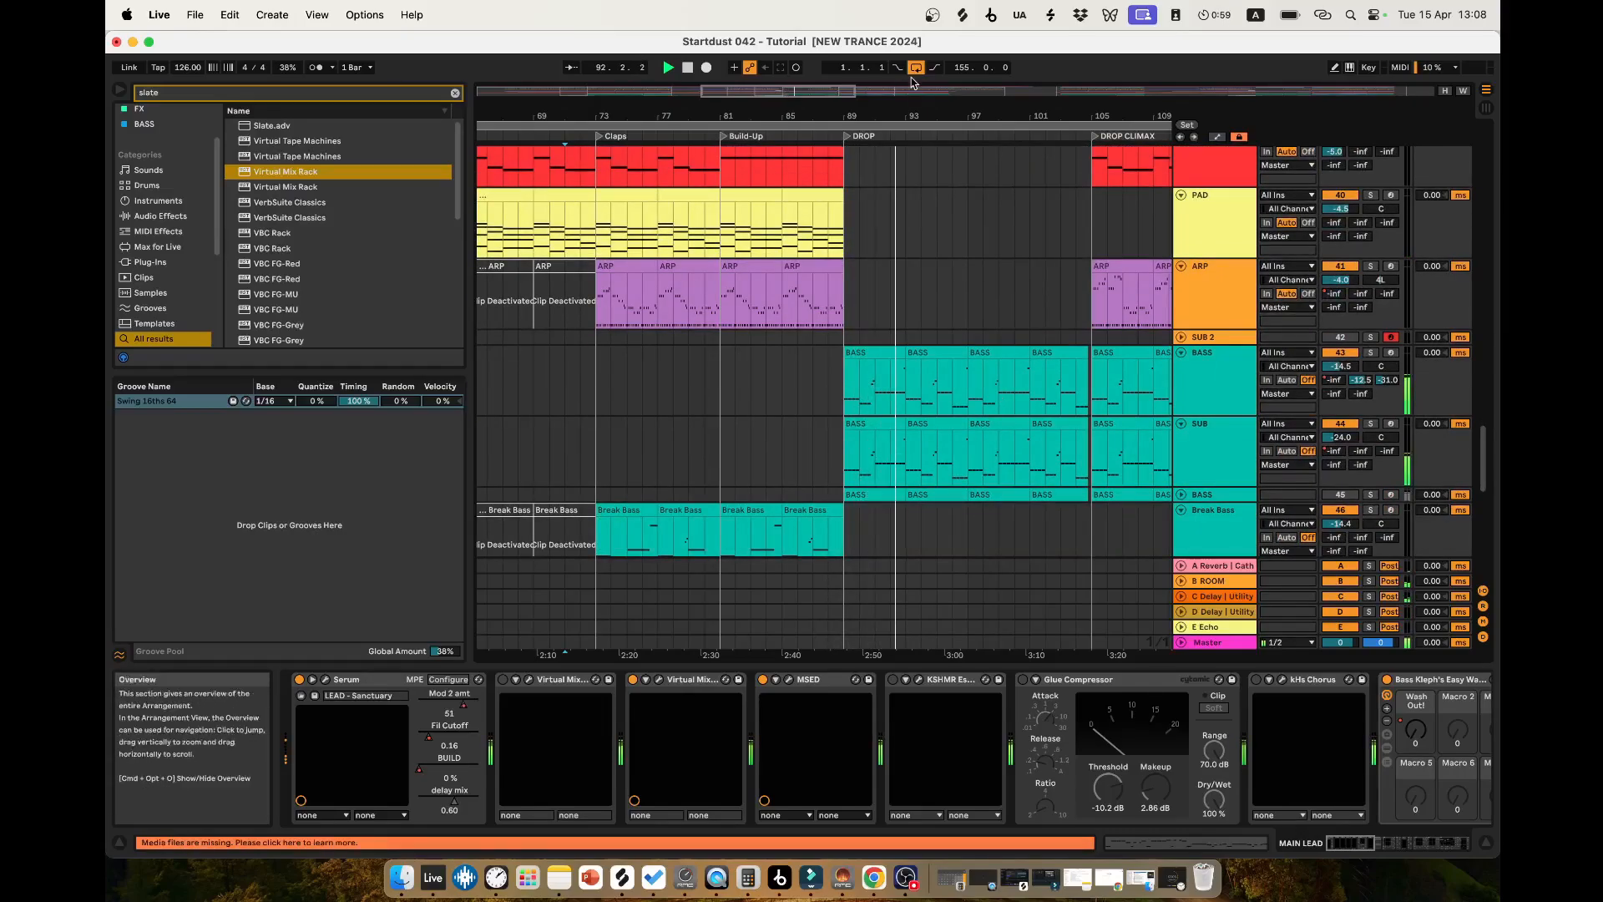
Follow playback through DROP CLIMAX into the Outro, reviewing the Serum, High Pad, ARP, BASS and SUB tracks.
{"action": "left_click_drag", "start_coordinate": [601, 115], "coordinate": [601, 138]}
{"action": "left_click_drag", "start_coordinate": [810, 116], "coordinate": [810, 118]}
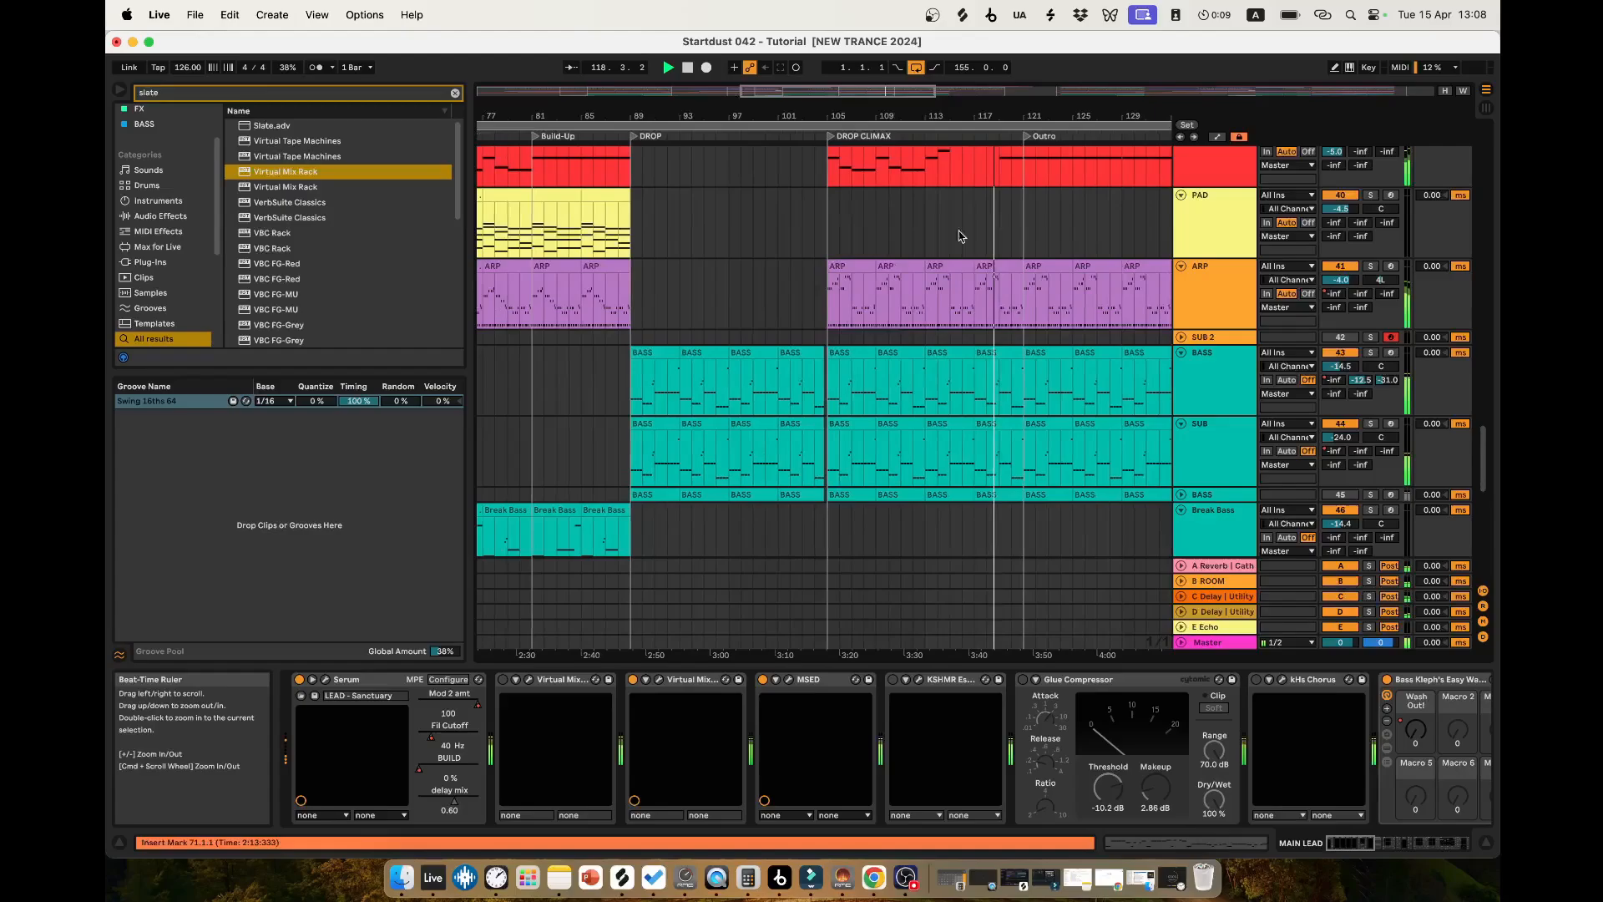
{"action": "scroll", "coordinate": [985, 392], "scroll_direction": "down", "scroll_amount": 2}
{"action": "scroll", "coordinate": [1077, 392], "scroll_direction": "up", "scroll_amount": 5}
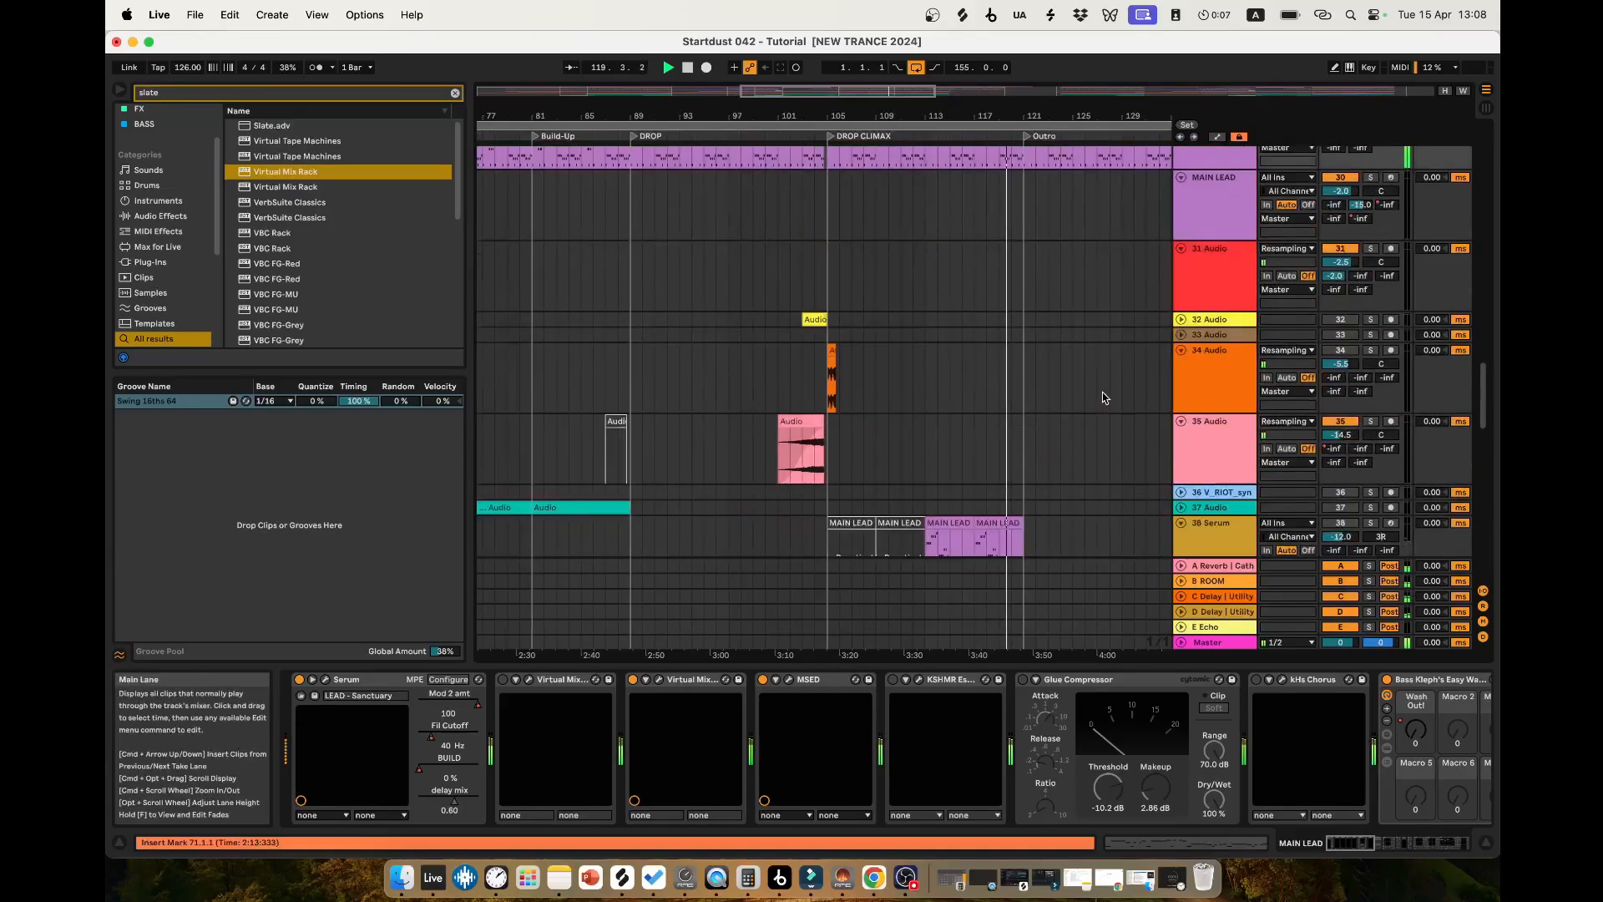
{"action": "scroll", "coordinate": [1099, 404], "scroll_direction": "down", "scroll_amount": 5}
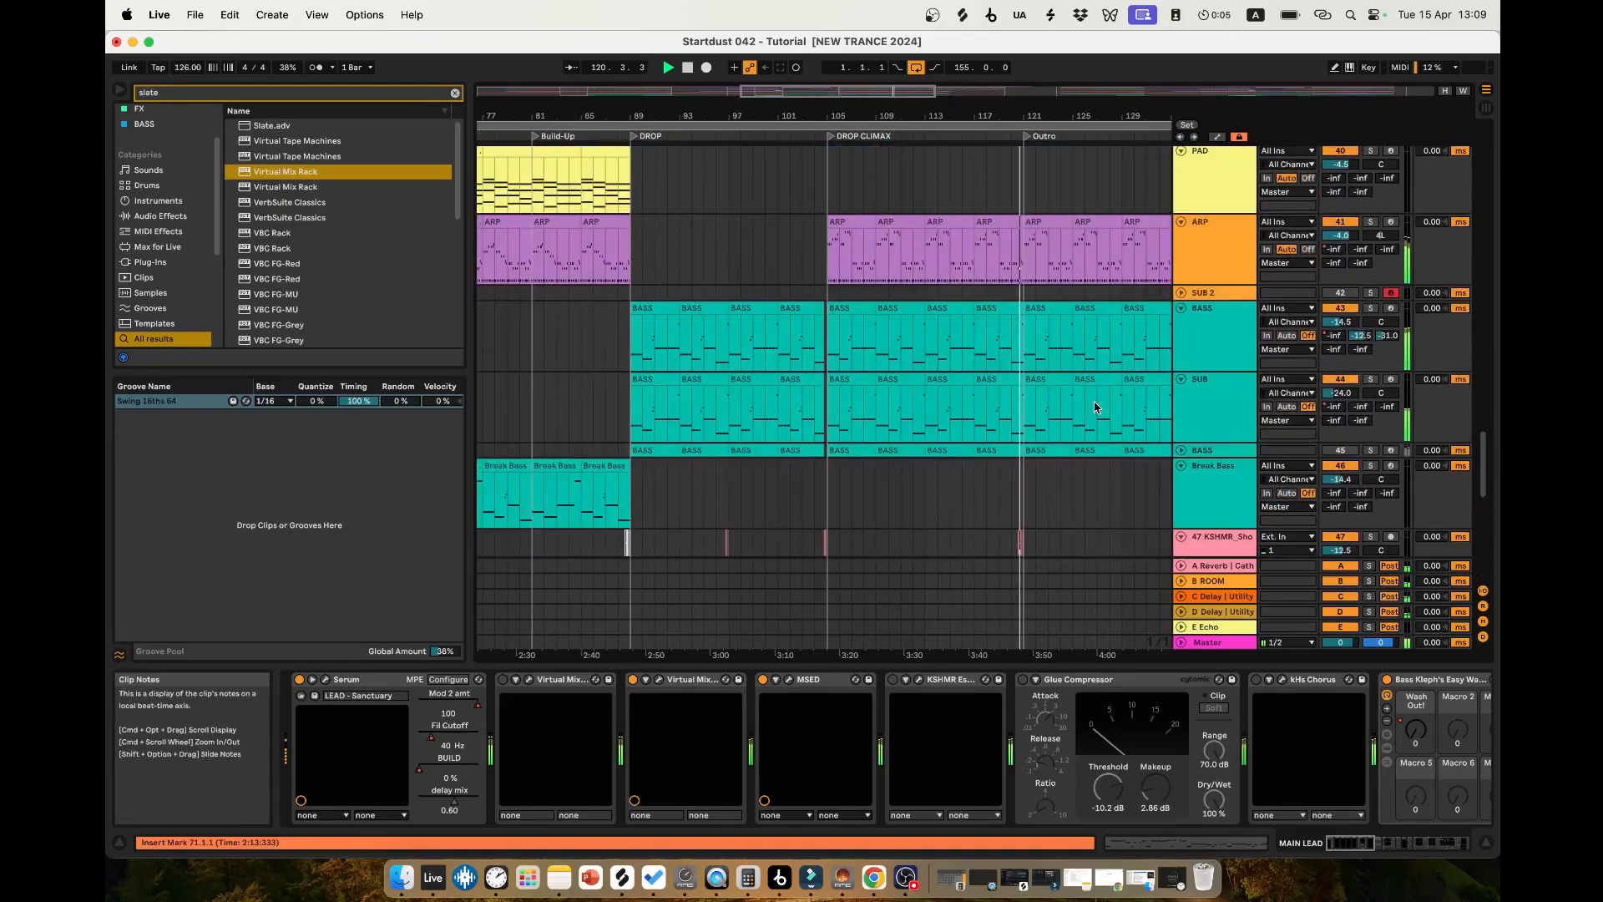
{"action": "scroll", "coordinate": [1085, 392], "scroll_direction": "up", "scroll_amount": 1}
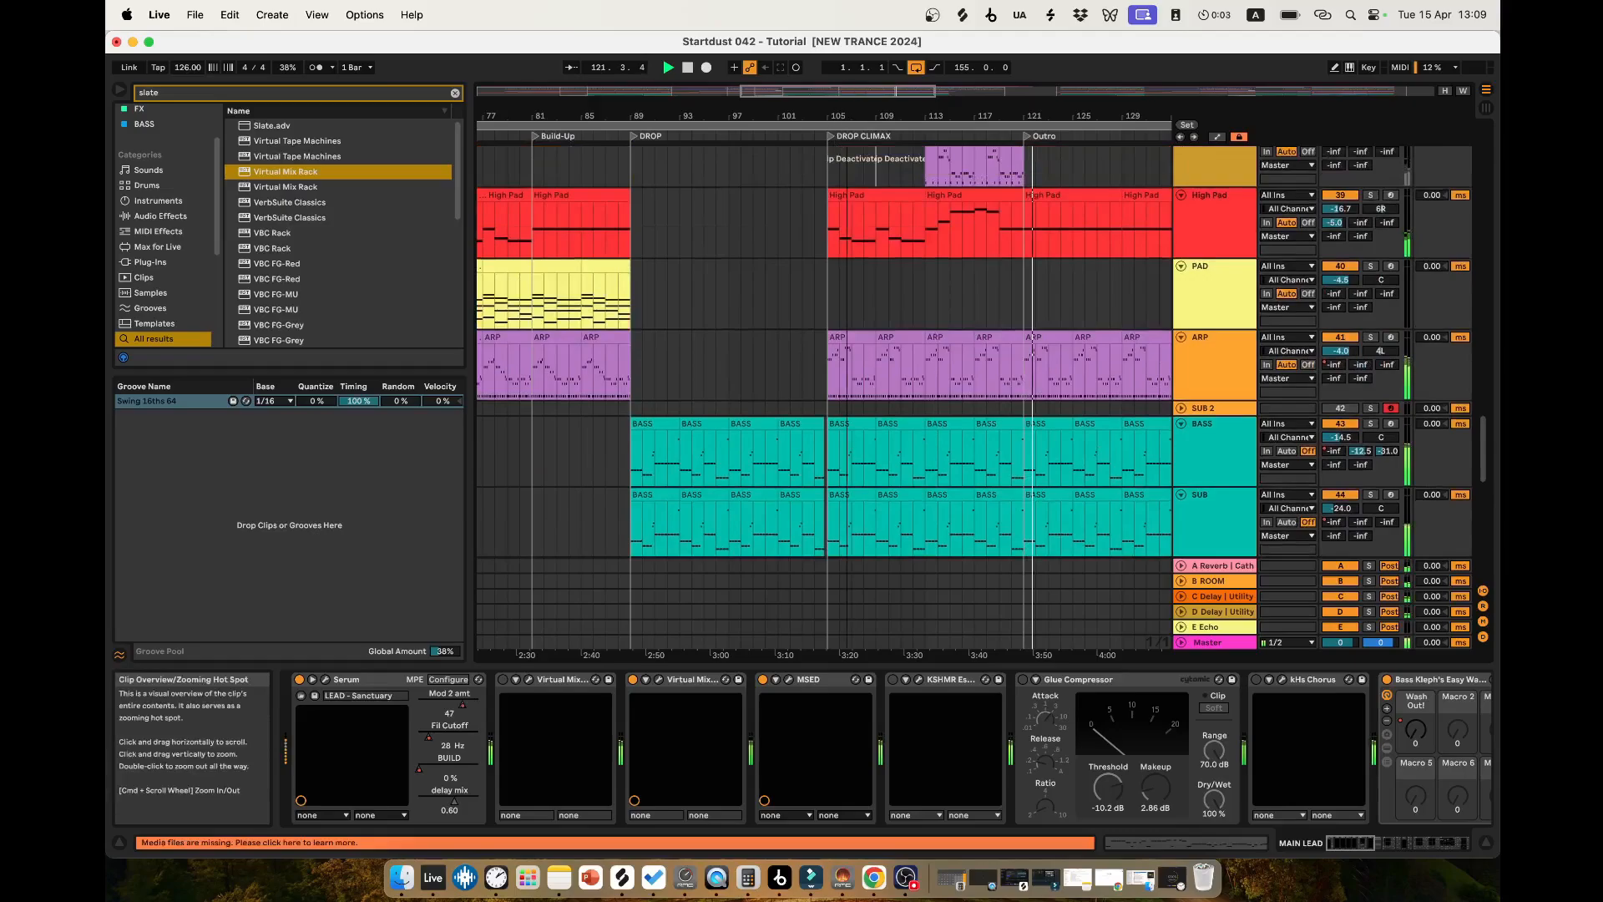